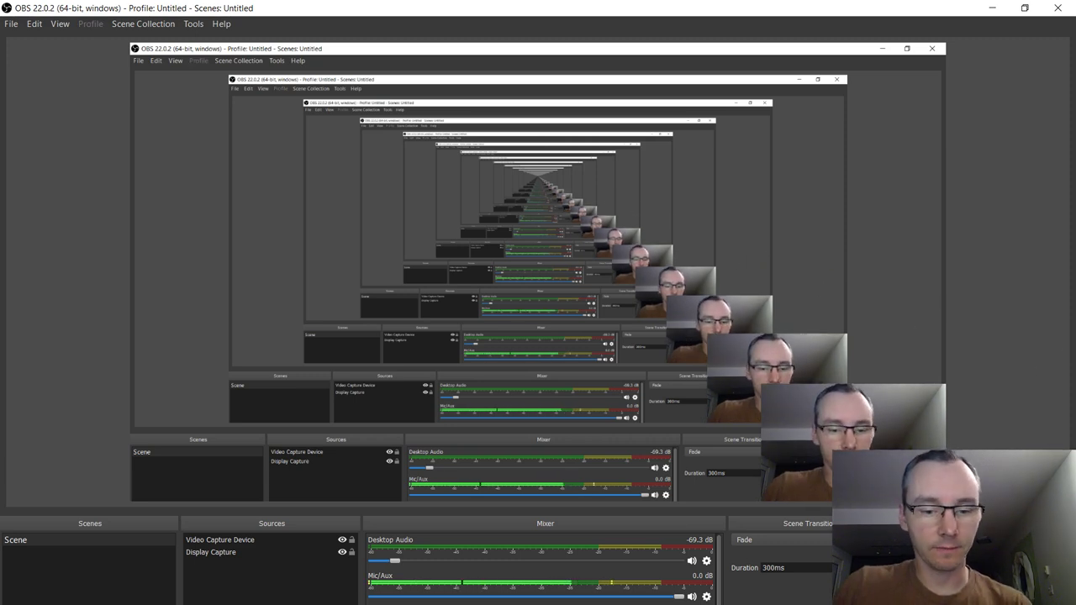
Switch to the Tutorial Notes.txt window in Notepad
key("alt+Tab")
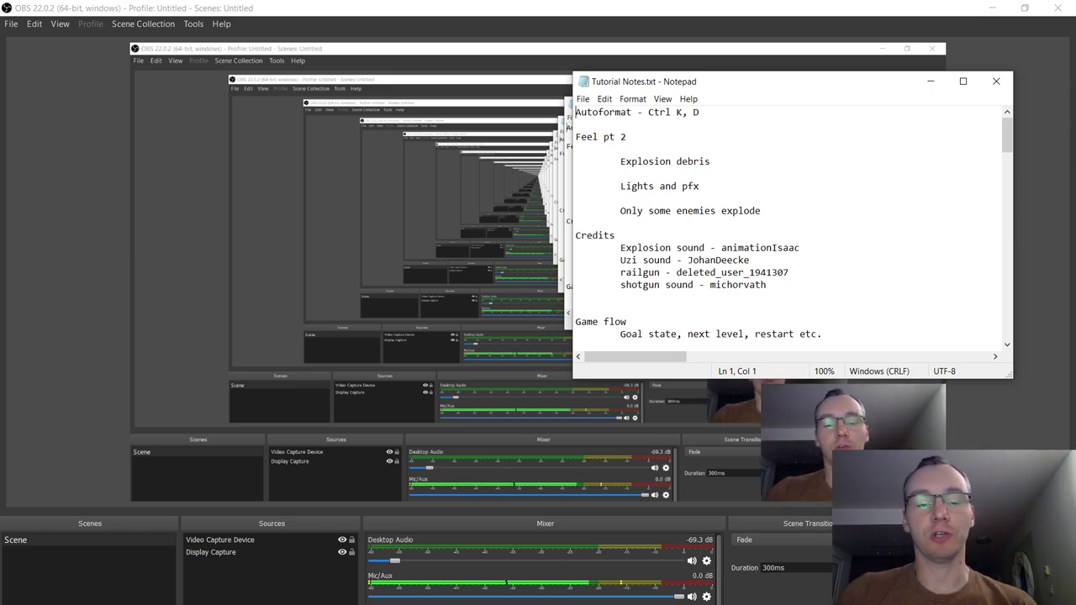
Switch from the Notepad notes to the Unity editor showing SampleScene
mouse_move(422, 604)
left_click(412, 582)
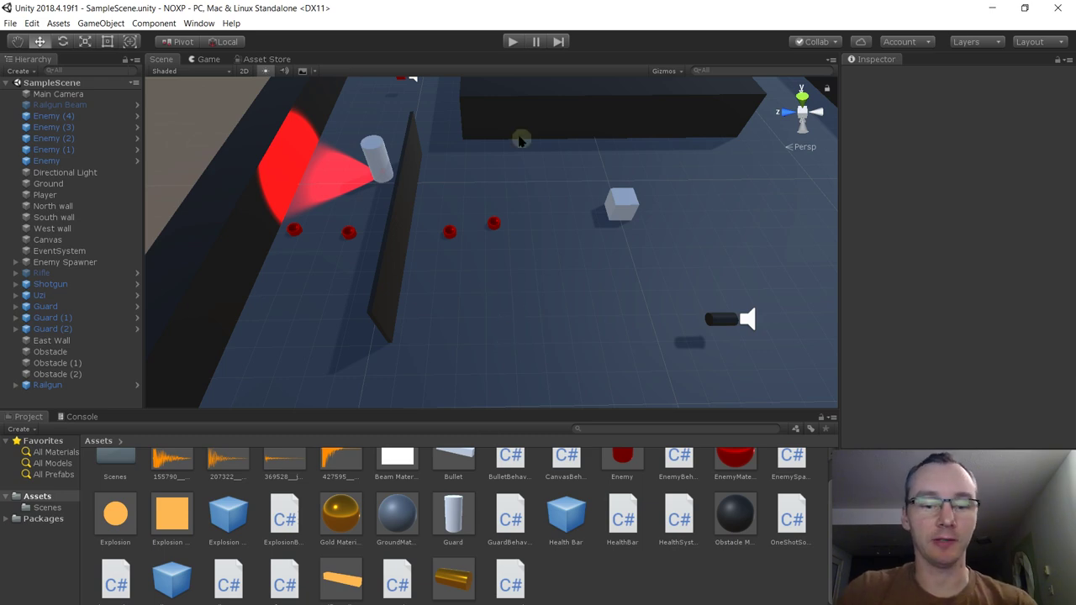
Run SampleScene in Play mode from the toolbar
mouse_move(531, 604)
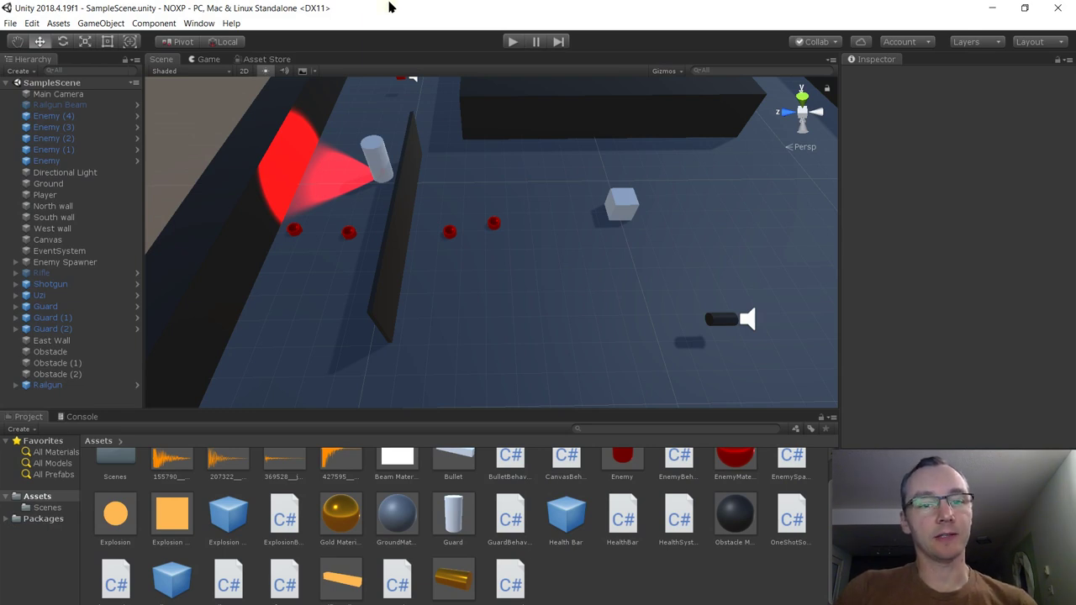
left_click(512, 40)
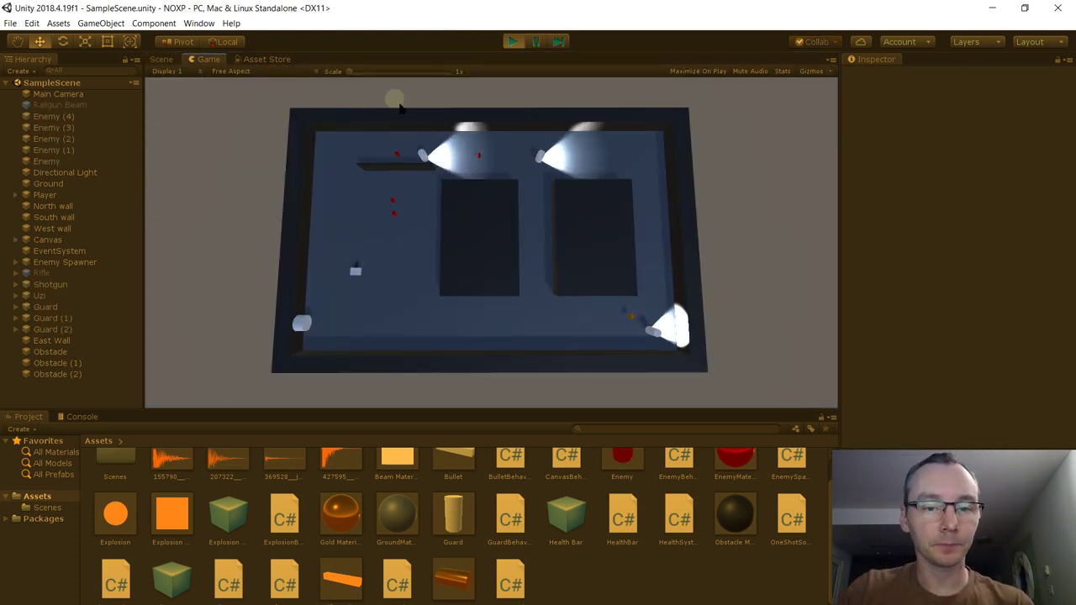
Shoot the enemies and the right-hand guards while moving the player down and right
left_click(394, 228)
left_click(327, 345)
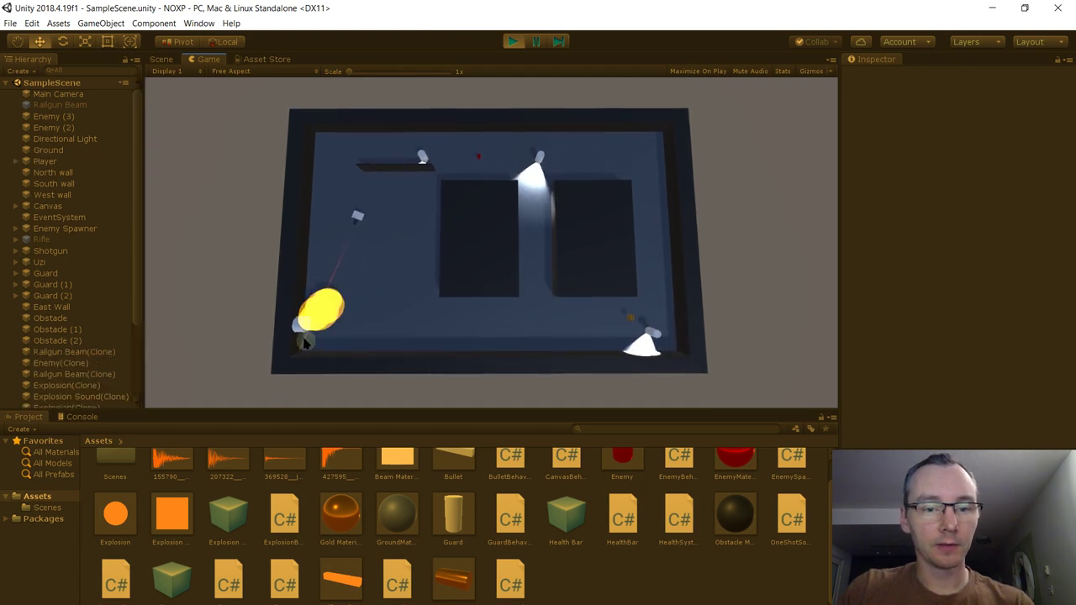
key("s")
key("d")
left_click(446, 300)
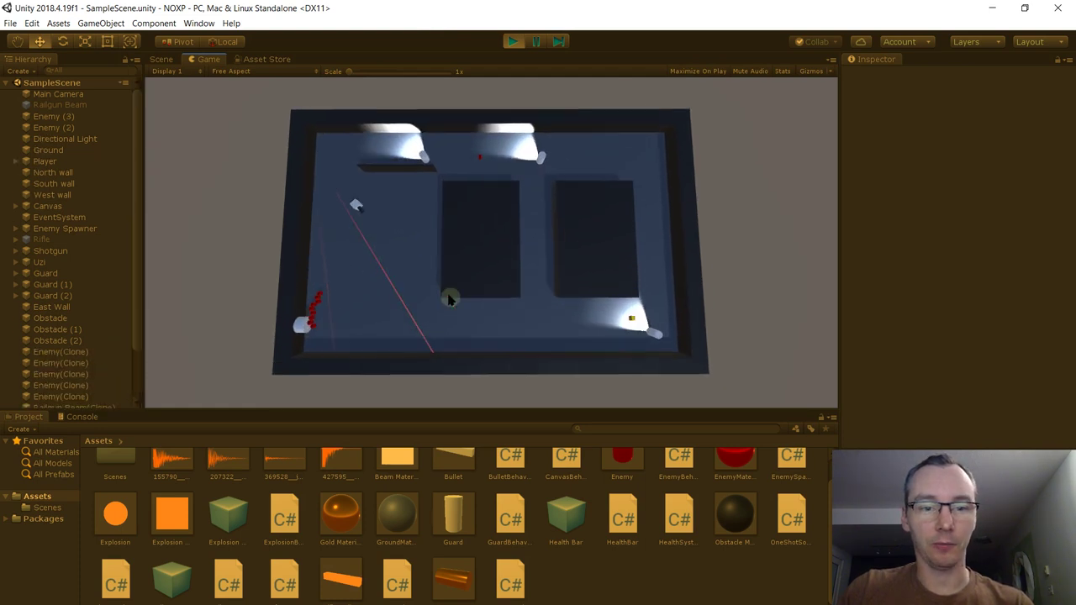
left_click(640, 317)
key("d")
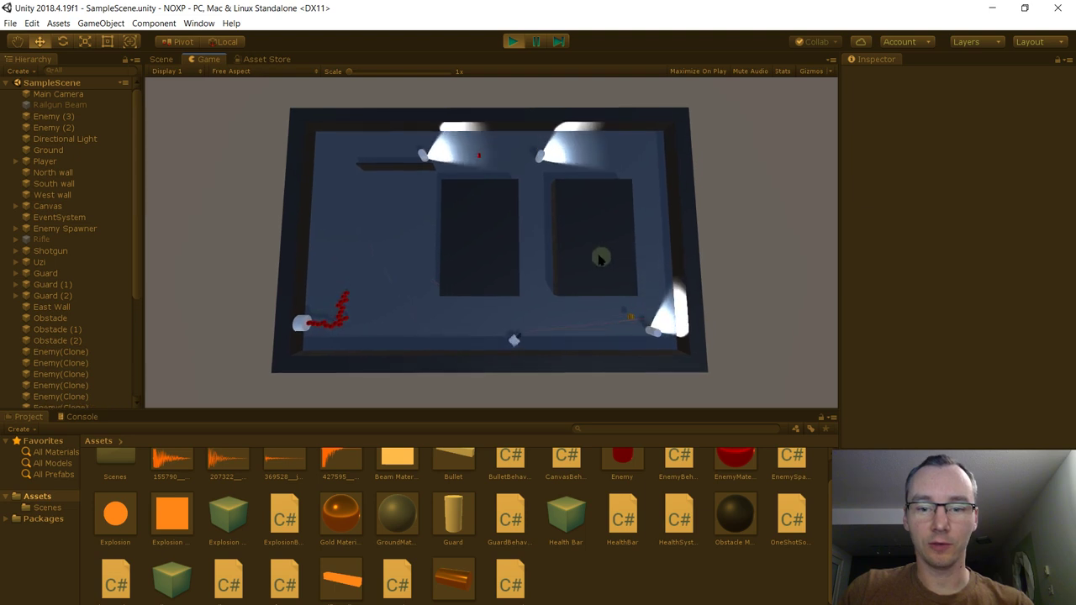
left_click(694, 344)
Steer around the obstacles, shoot the remaining enemies, then stop Play mode
key("w")
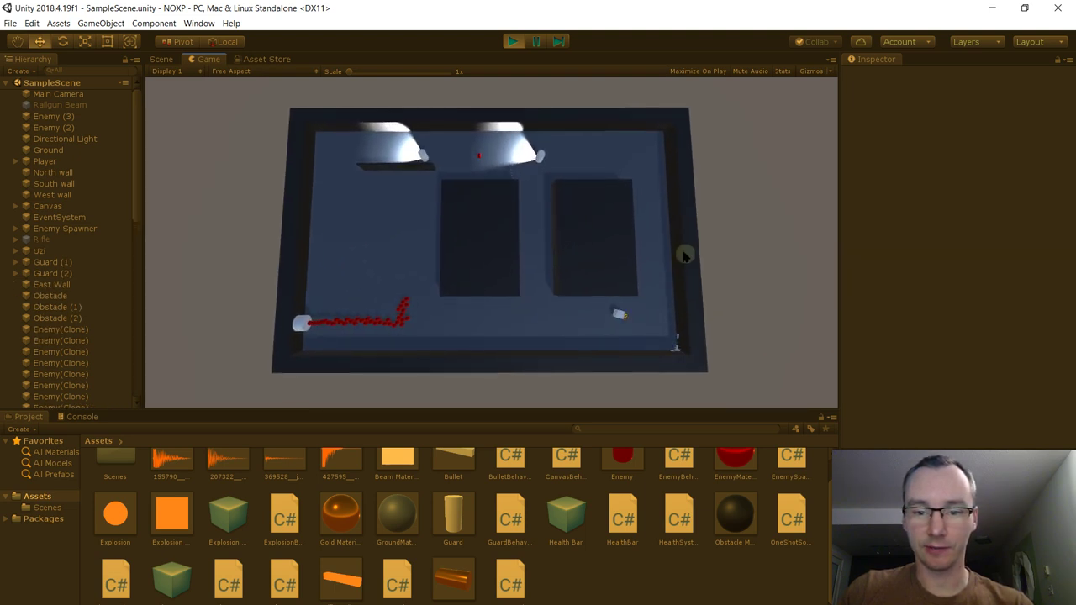
key("a")
key("s")
key("w")
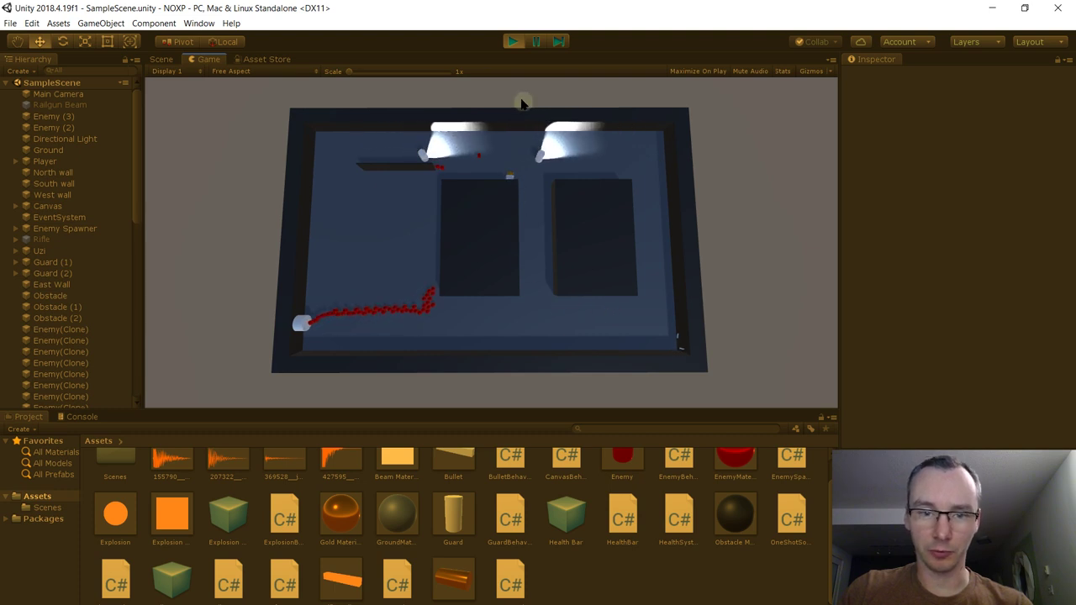
key("a")
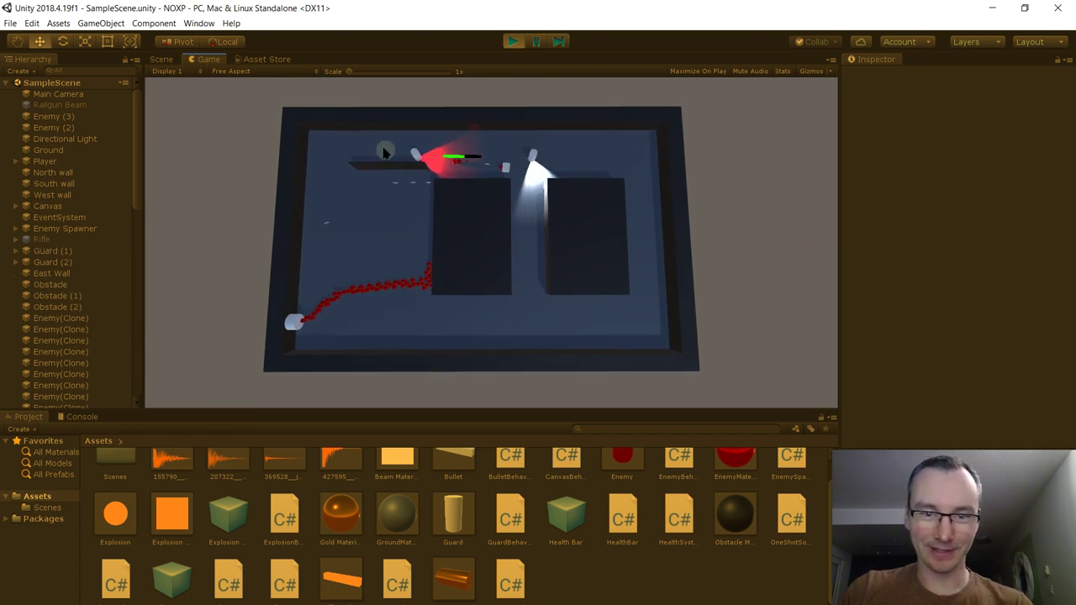
key("s")
left_click(386, 300)
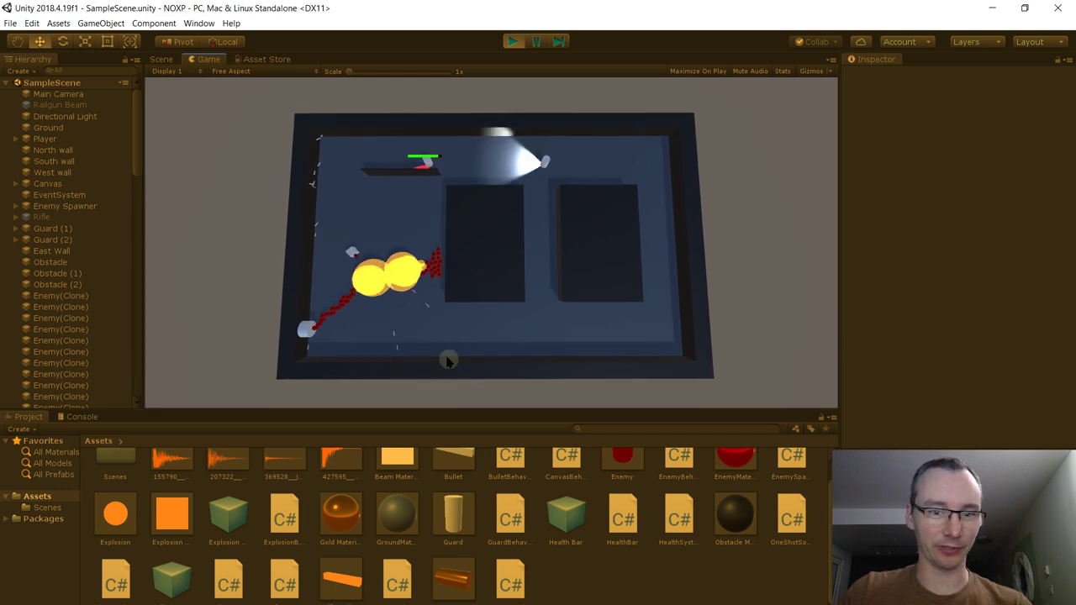
left_click(426, 331)
key("w")
key("ctrl+p")
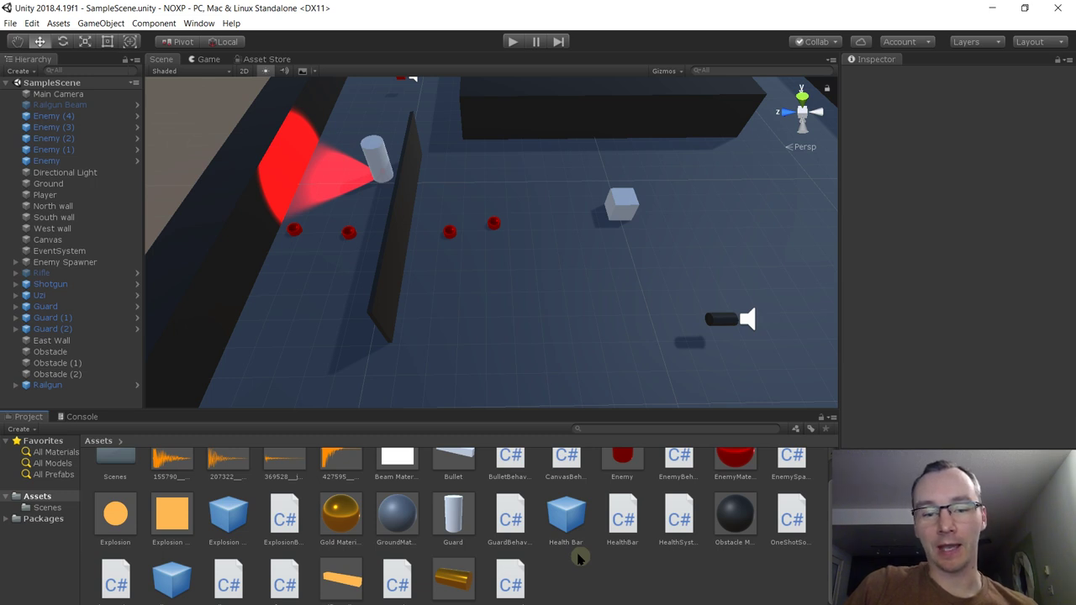
Find the Screenshake C# script in the Project assets and open it in Visual Studio
scroll(582, 567, "up", 1)
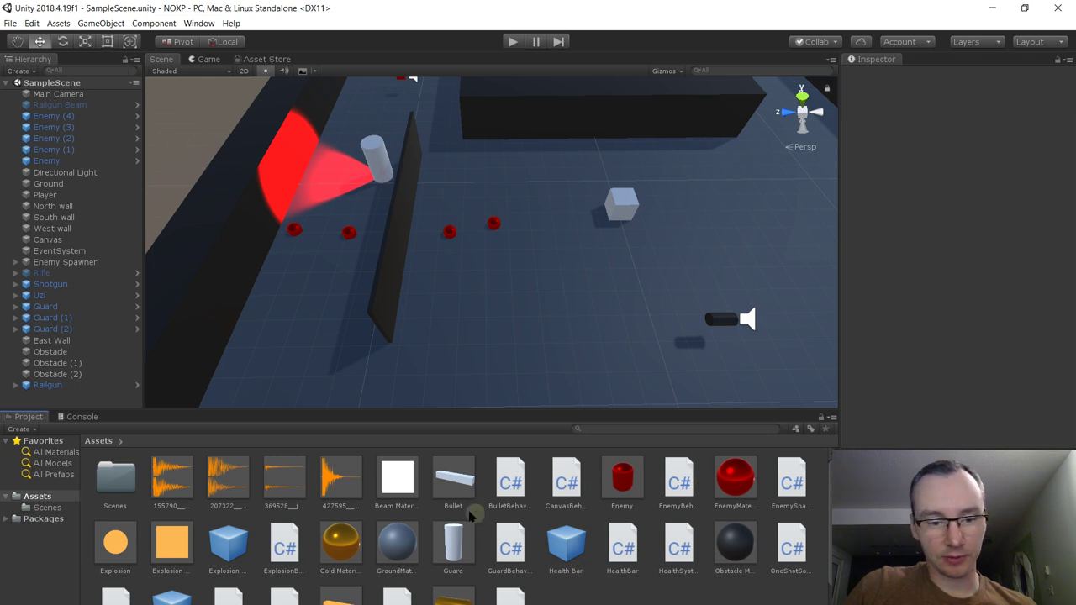
scroll(382, 535, "down", 1)
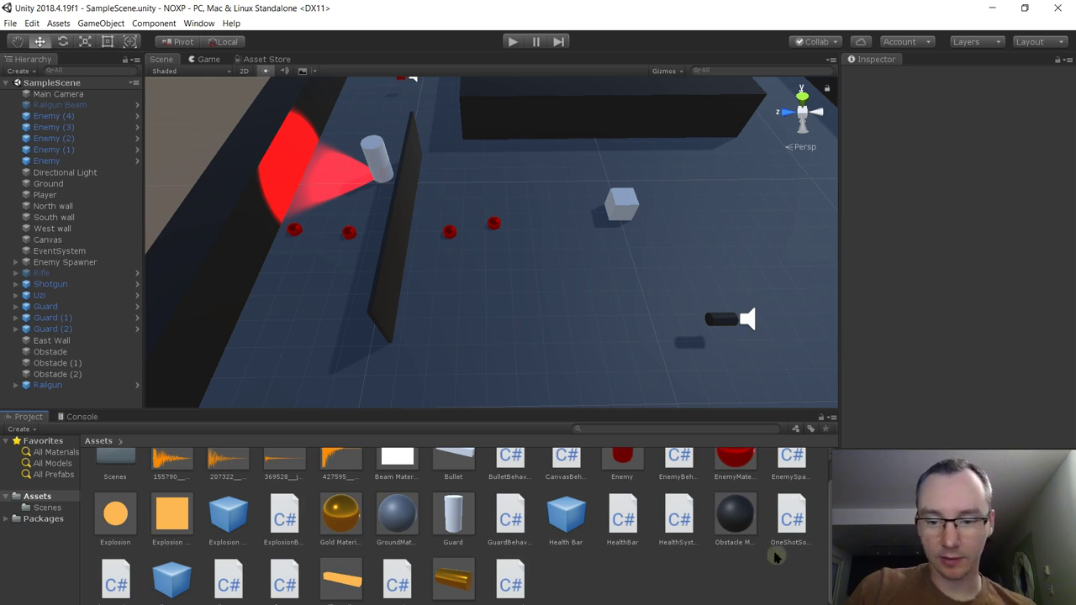
scroll(621, 579, "up", 1)
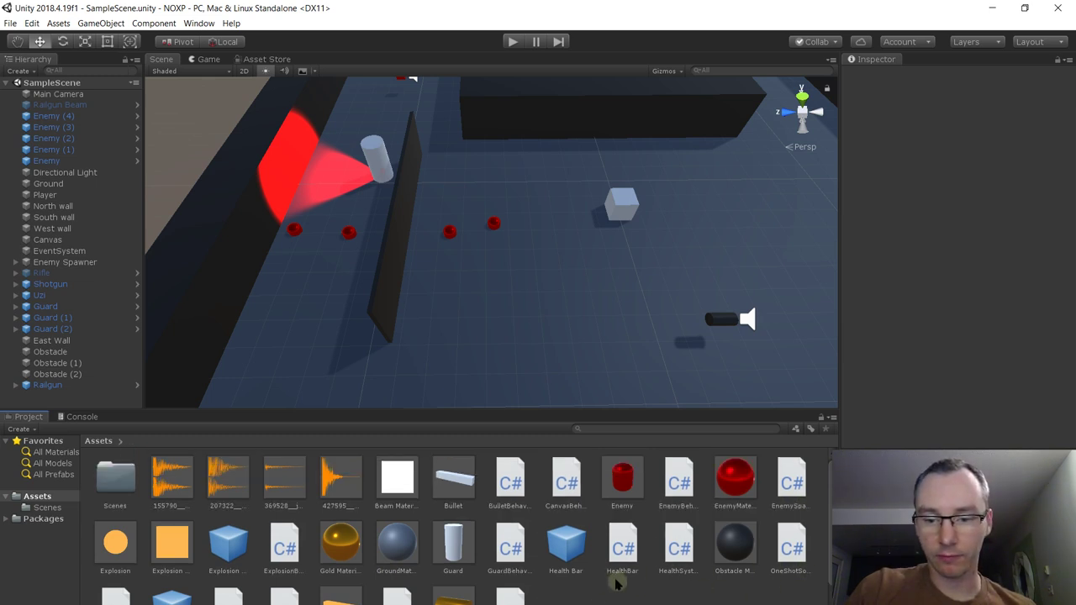
scroll(616, 586, "down", 1)
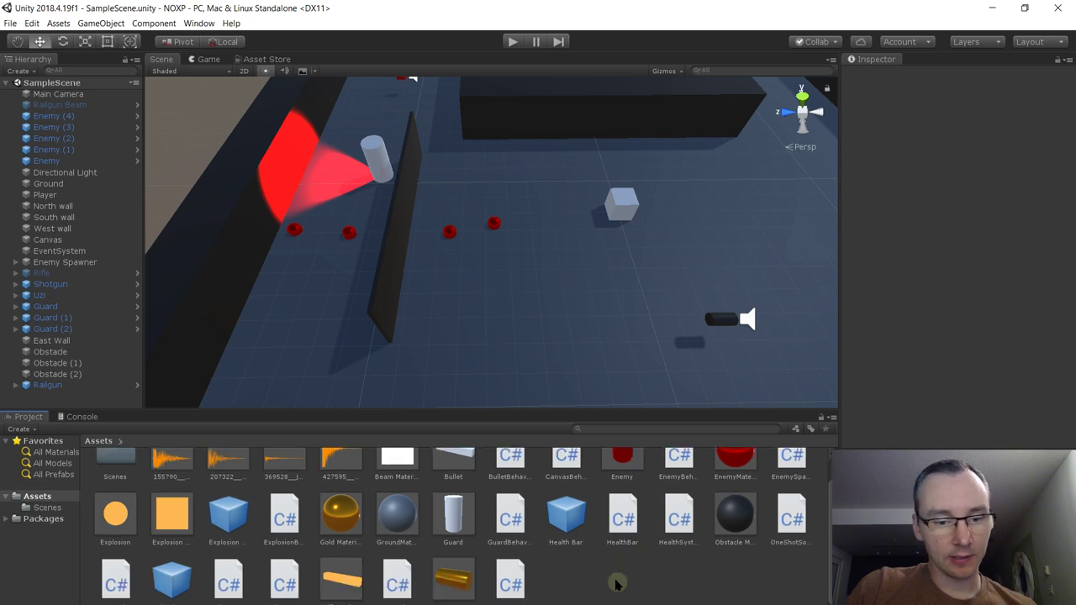
double_click(402, 584)
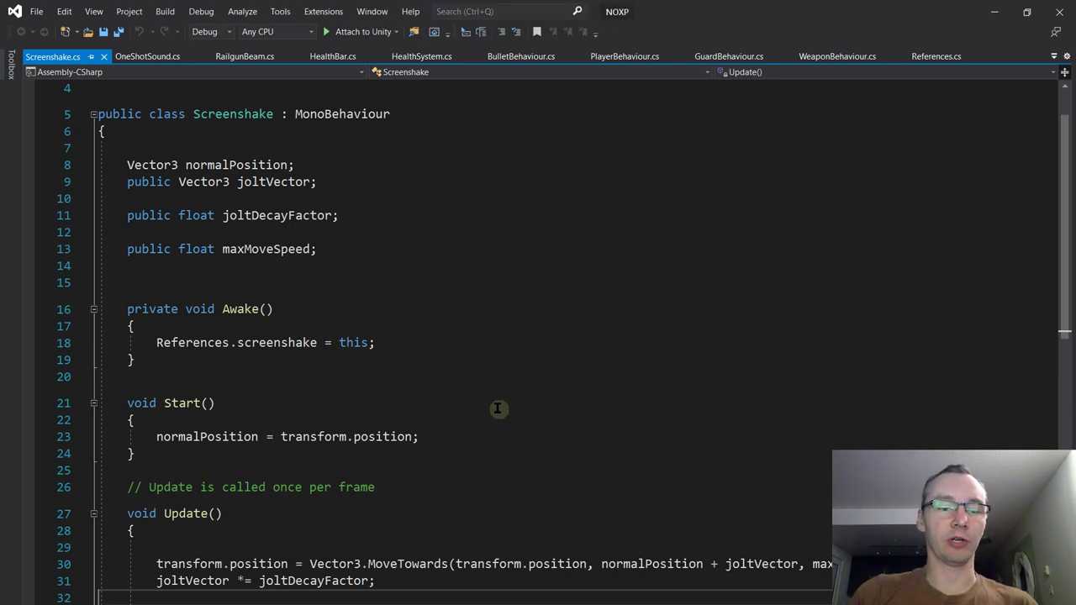
left_click(385, 190)
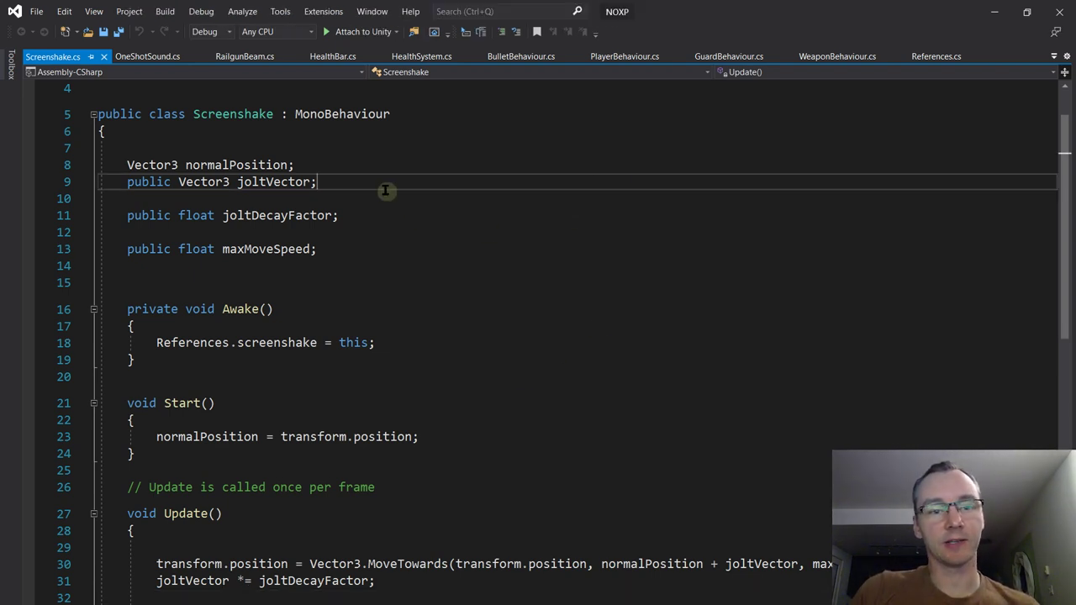
double_click(294, 185)
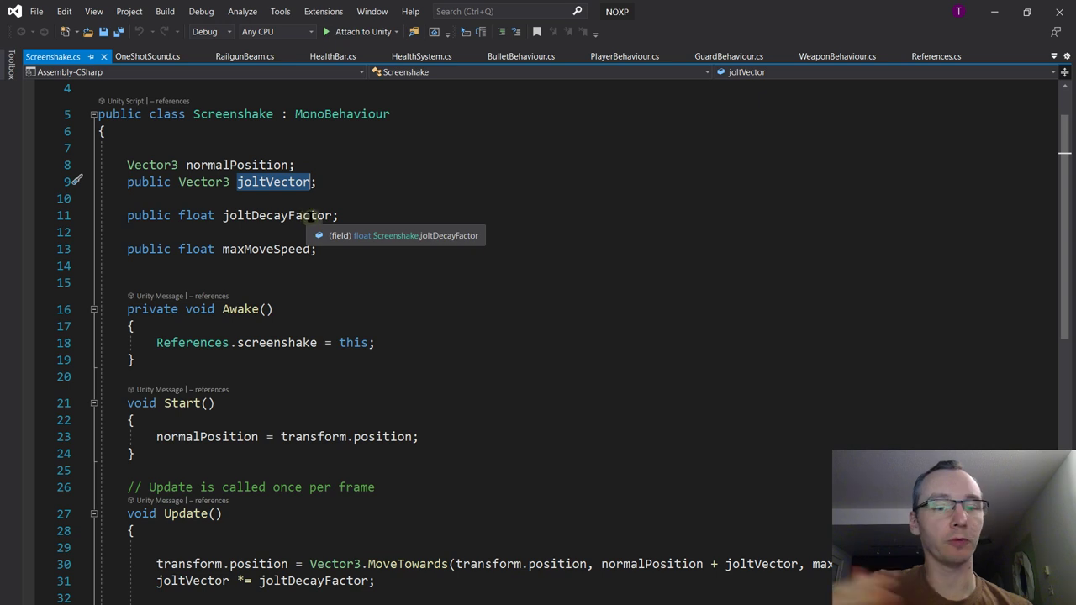
left_click(379, 179)
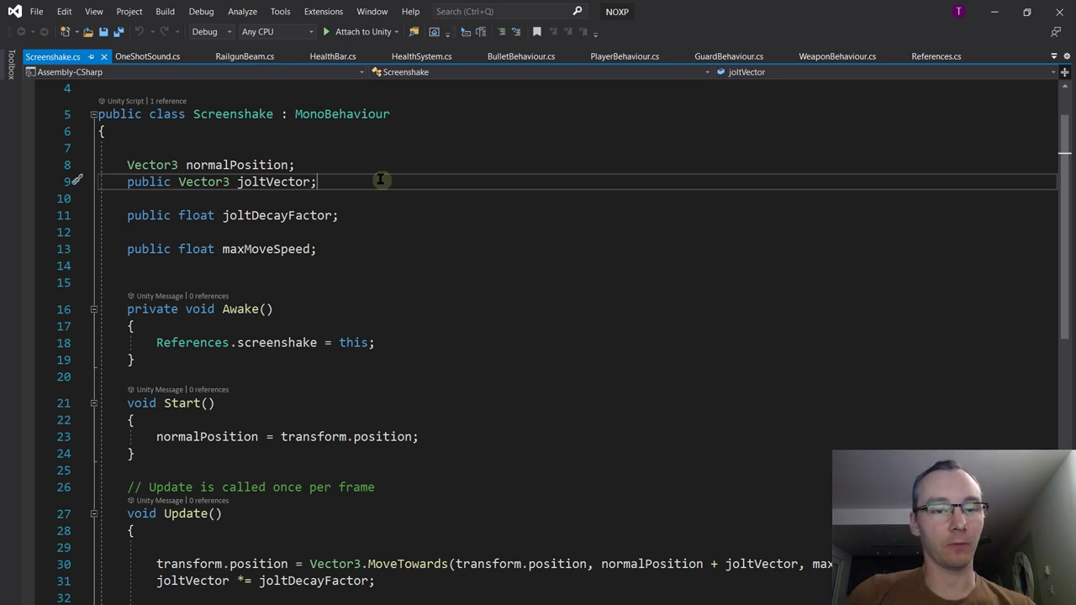
Add a public float shakeDecayFactor field below joltDecayFactor
key("Down")
key("Down")
key("Down")
key("Up")
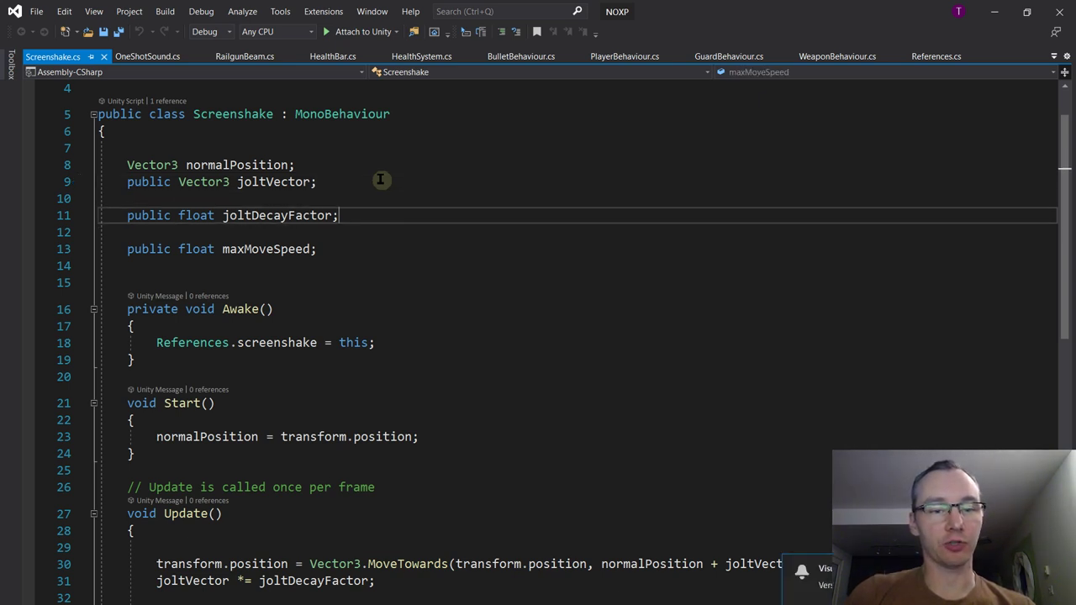
key("End")
key("Return")
type("public")
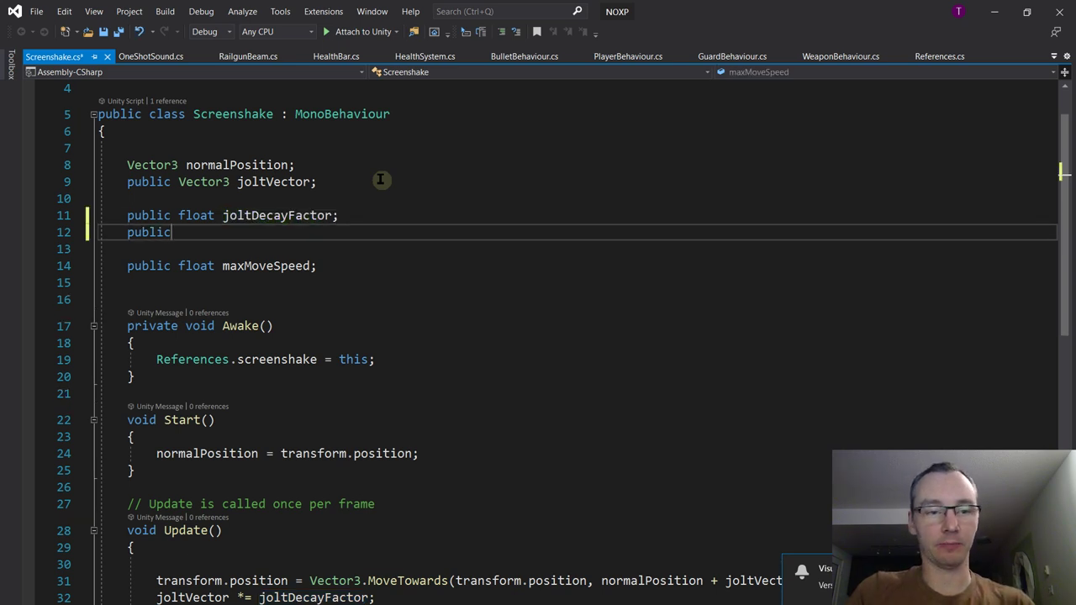
type(" float sh")
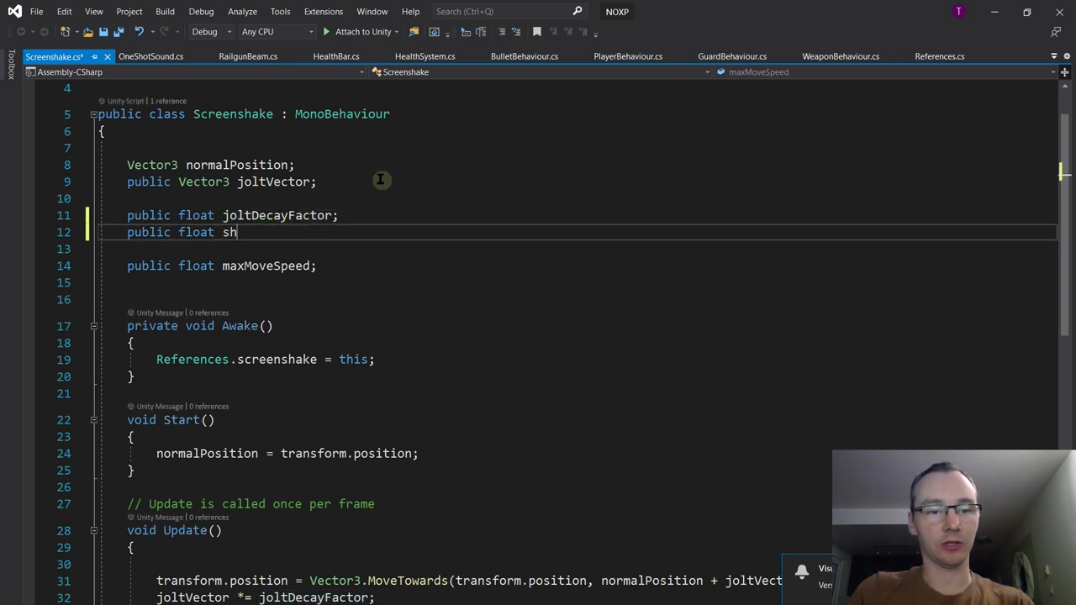
type("akeDecayFactor;")
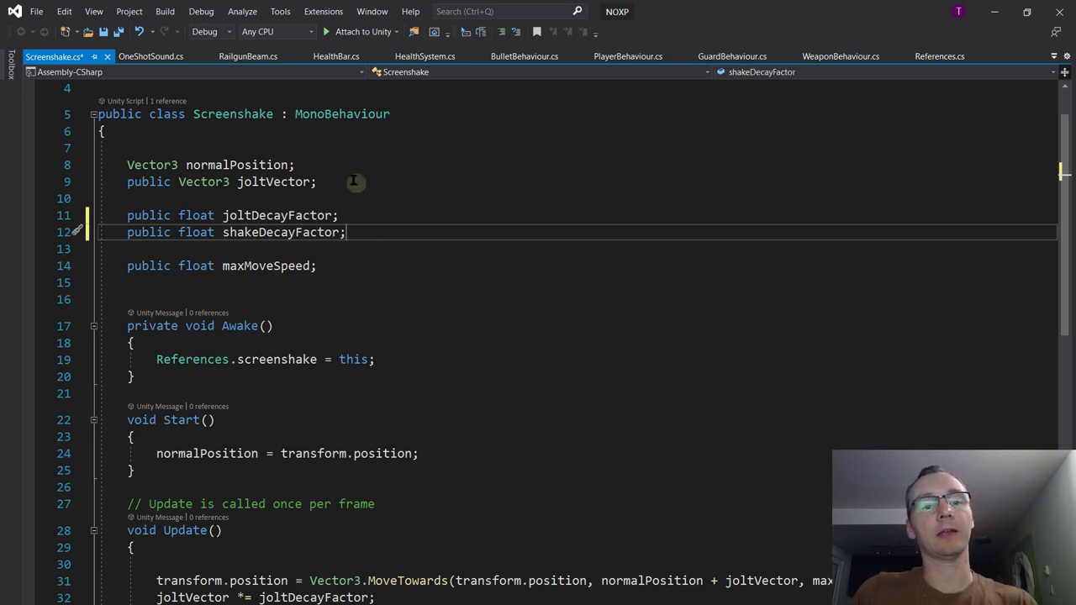
Declare 'public float shakeAmount;' on a new line below joltVector
left_click(370, 167)
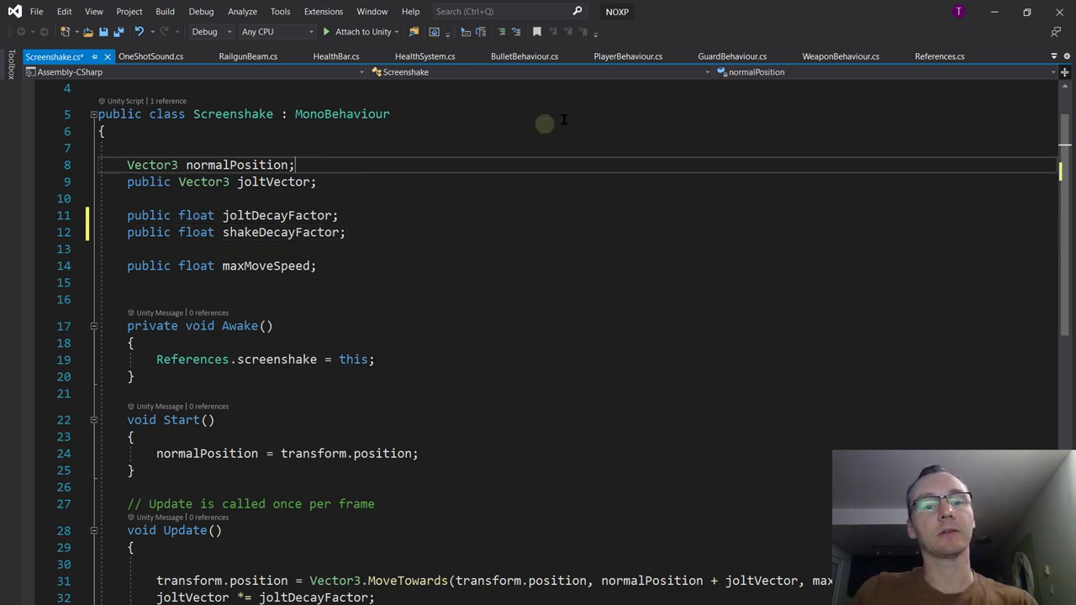
key("Return")
key("Down")
key("Down")
key("Up")
key("End")
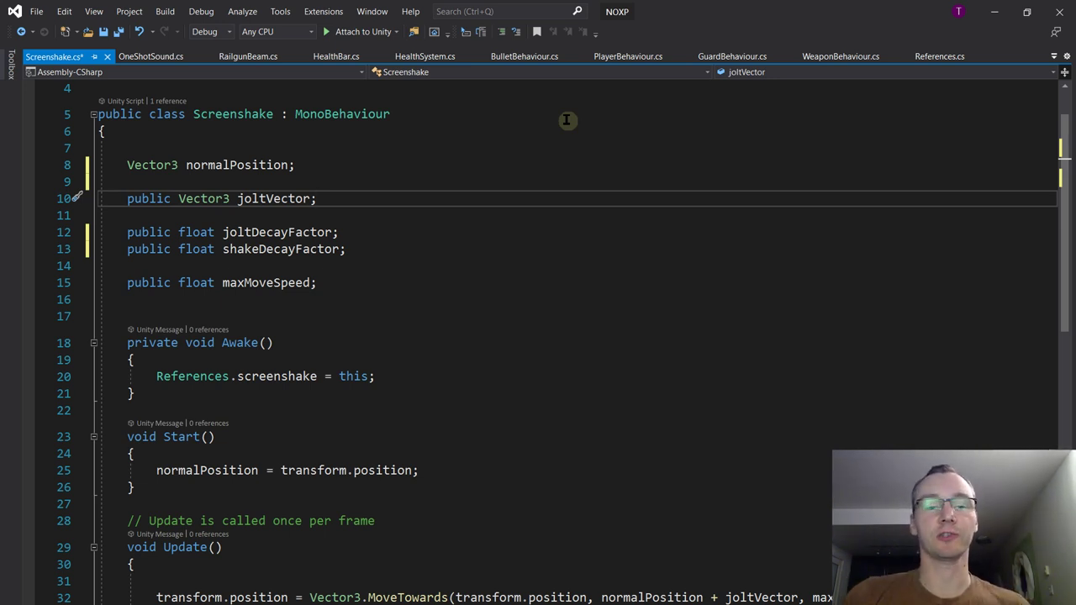
key("Return")
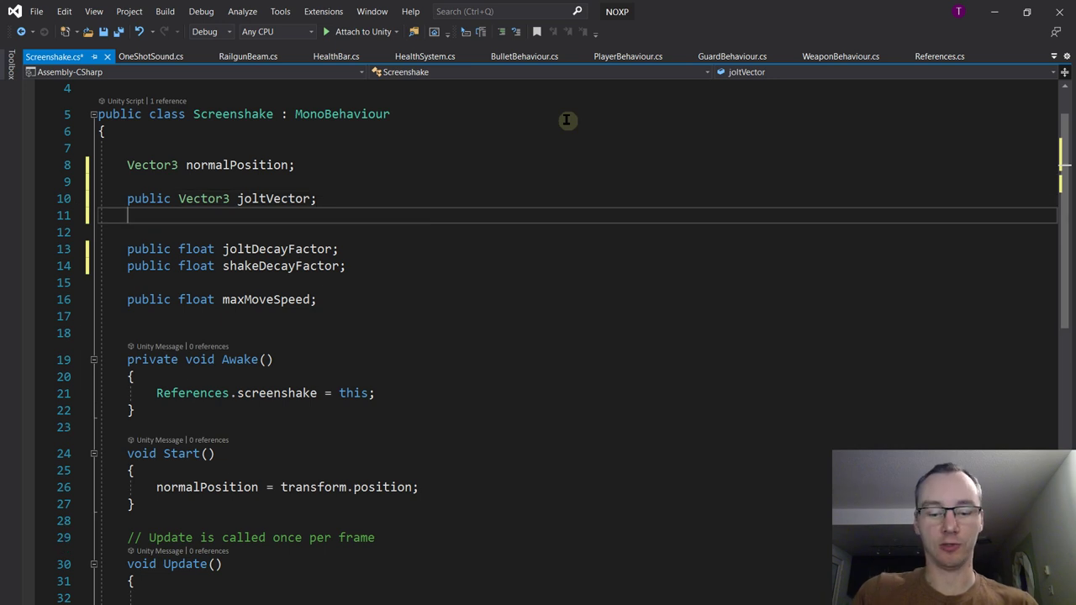
type("public float ")
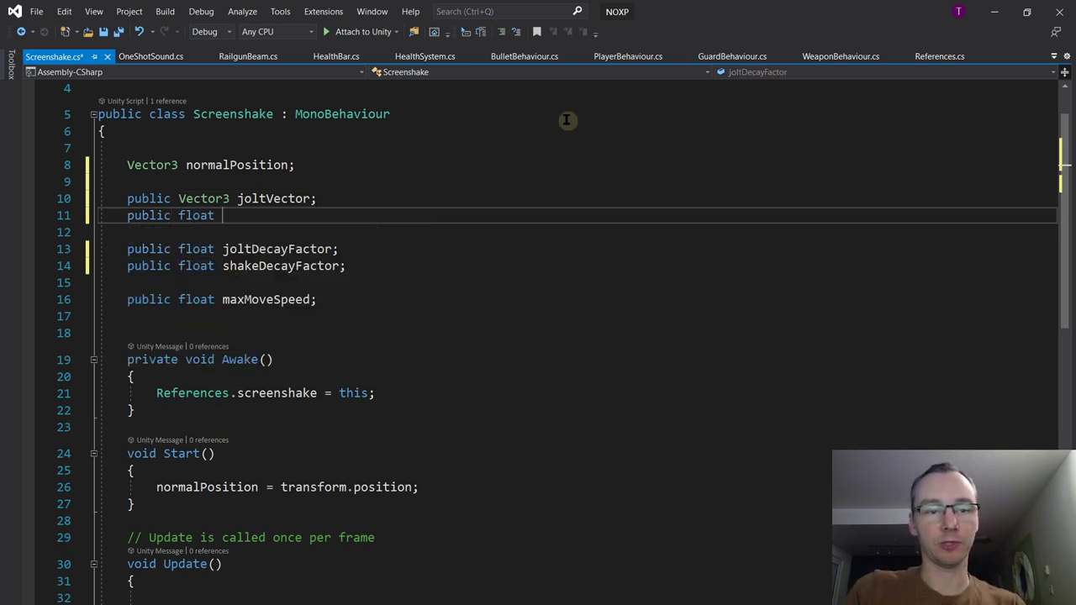
type("shakeAmount;")
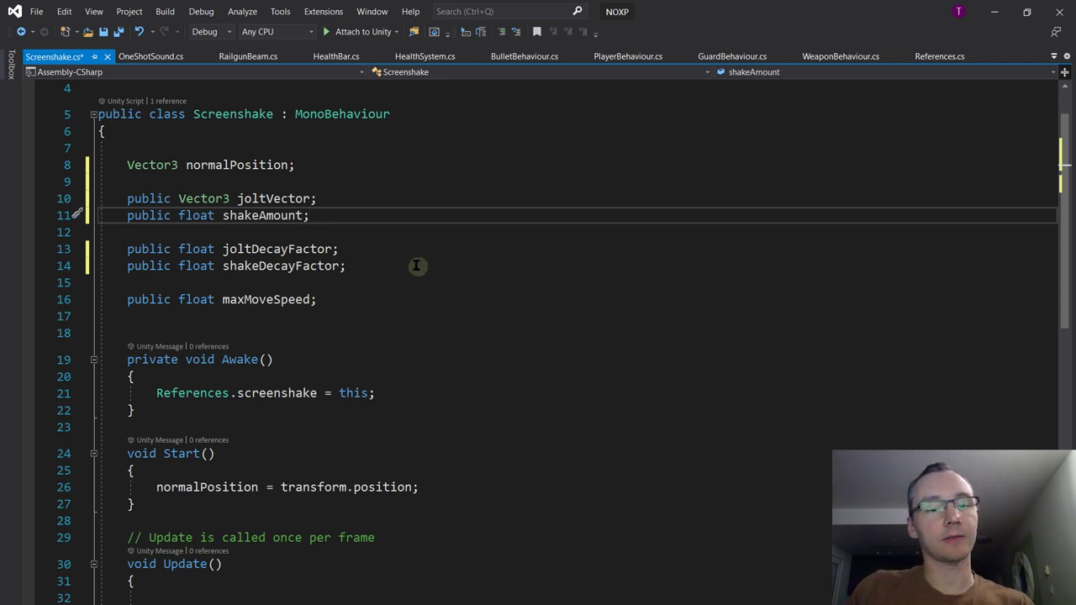
scroll(415, 265, "down", 4)
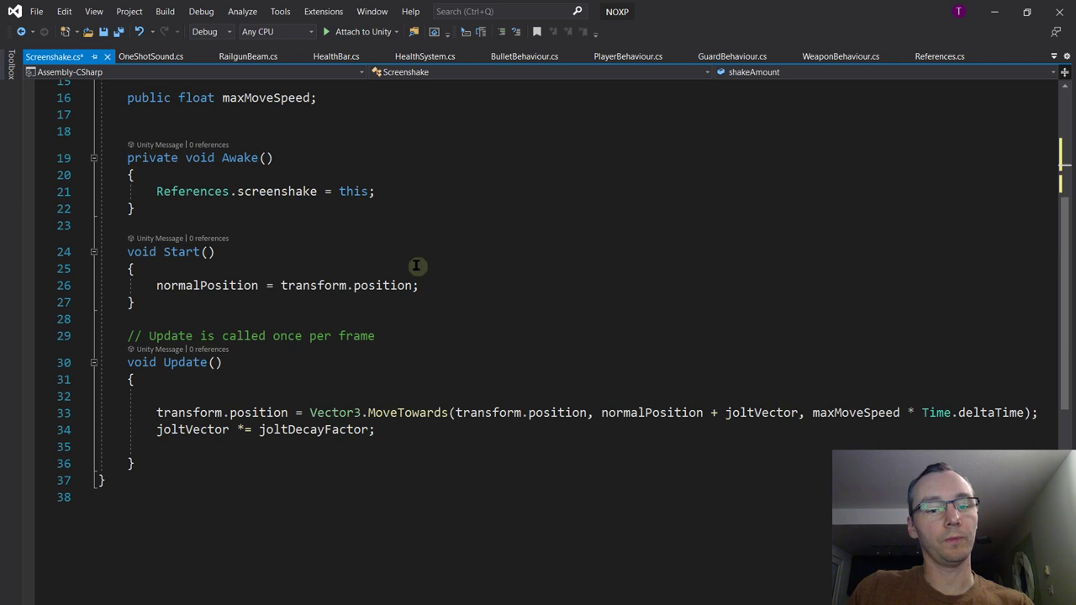
scroll(415, 265, "up", 3)
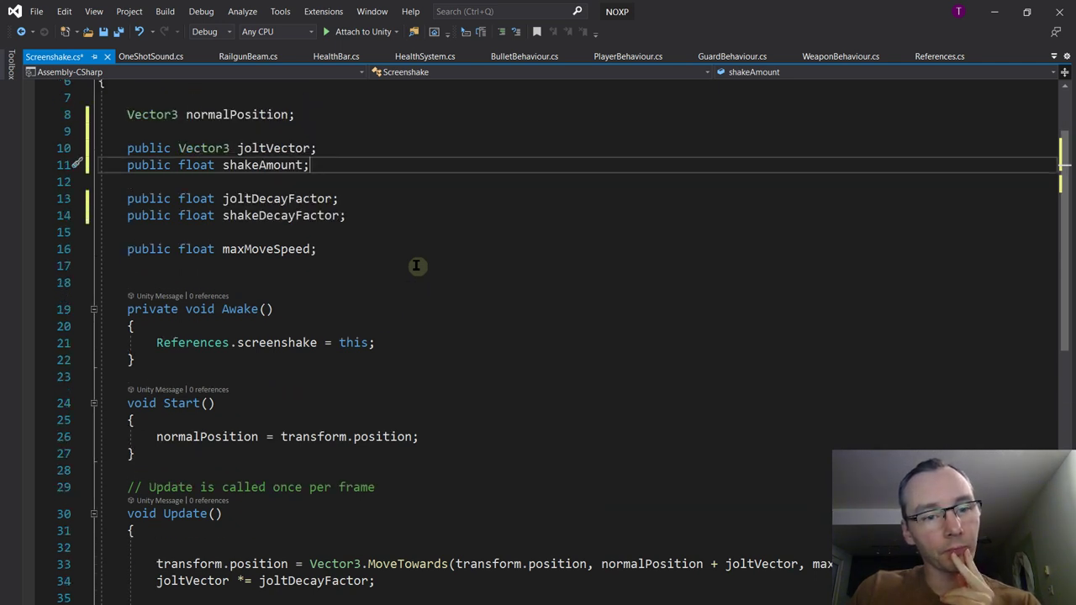
Add the comment '//Set our position to the jolted position' above the MoveTowards line
scroll(415, 265, "down", 5)
left_click(411, 295)
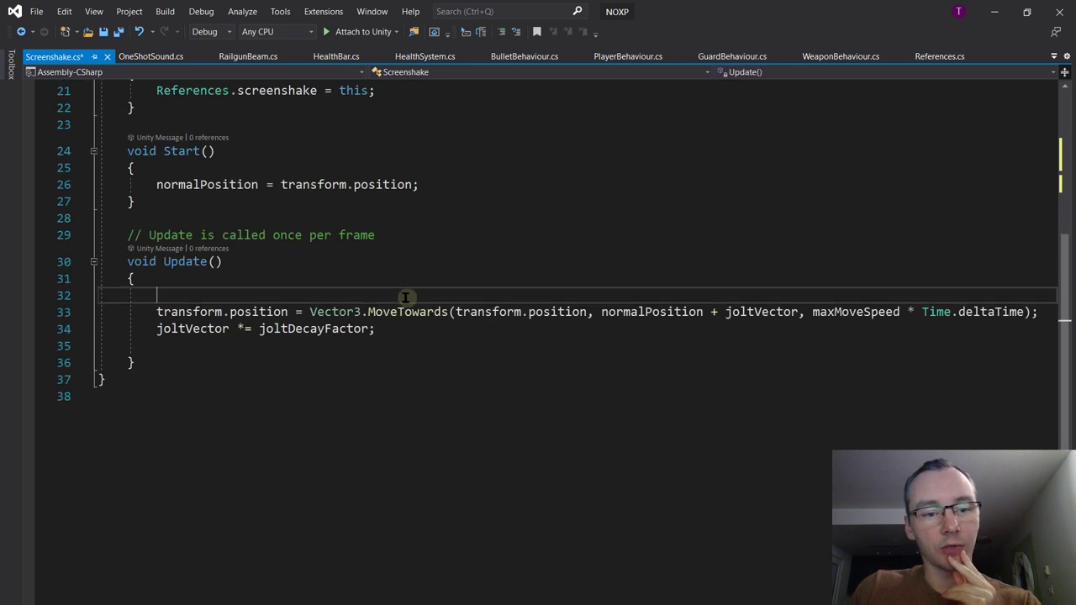
key("Return")
type("//")
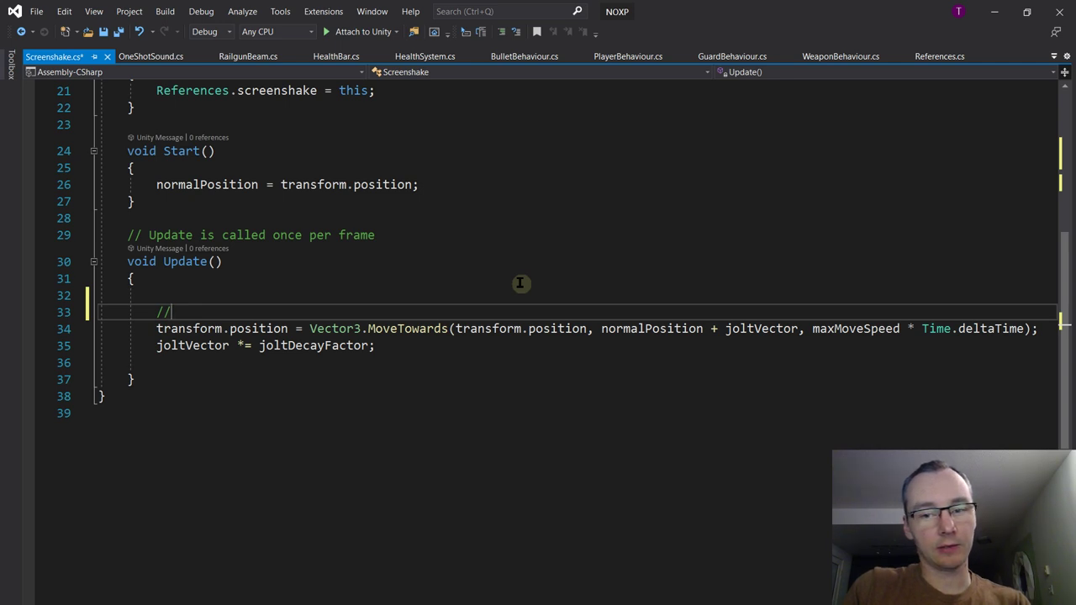
type("Set ")
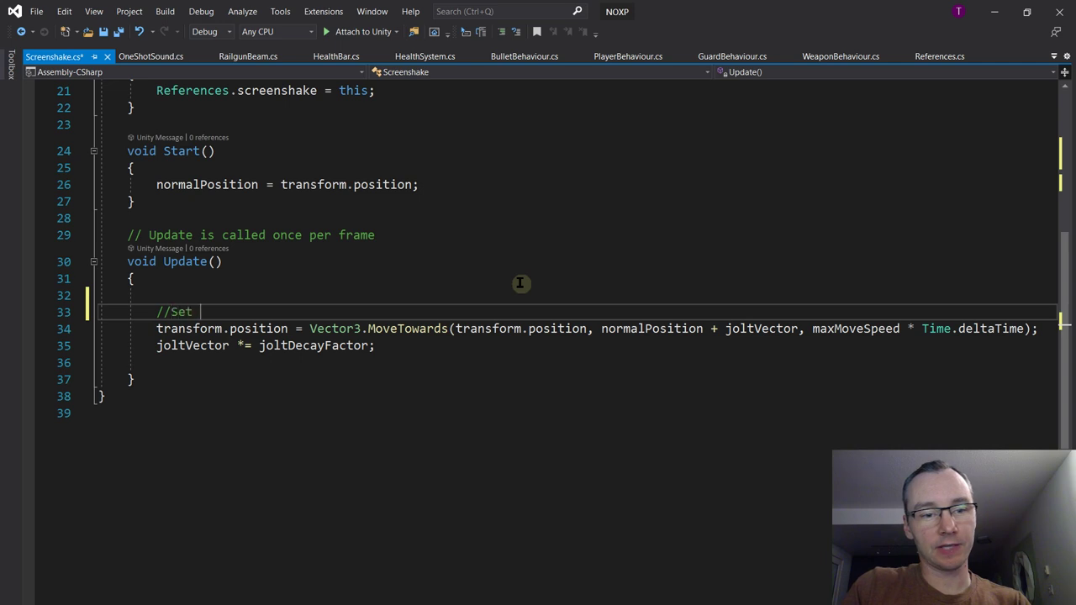
type("out positon")
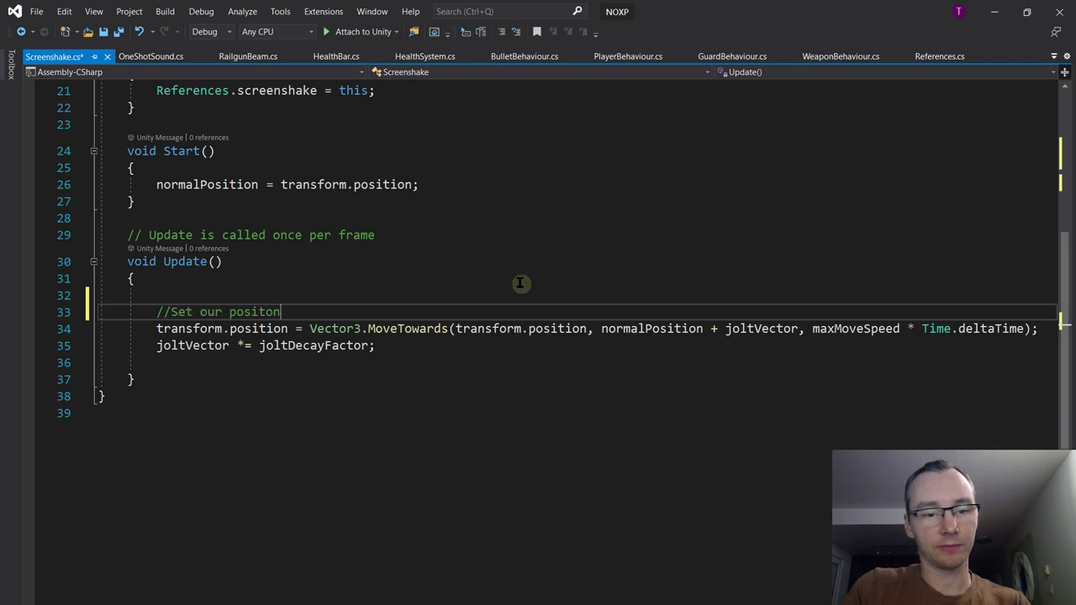
key("BackSpace")
key("BackSpace")
type("ion")
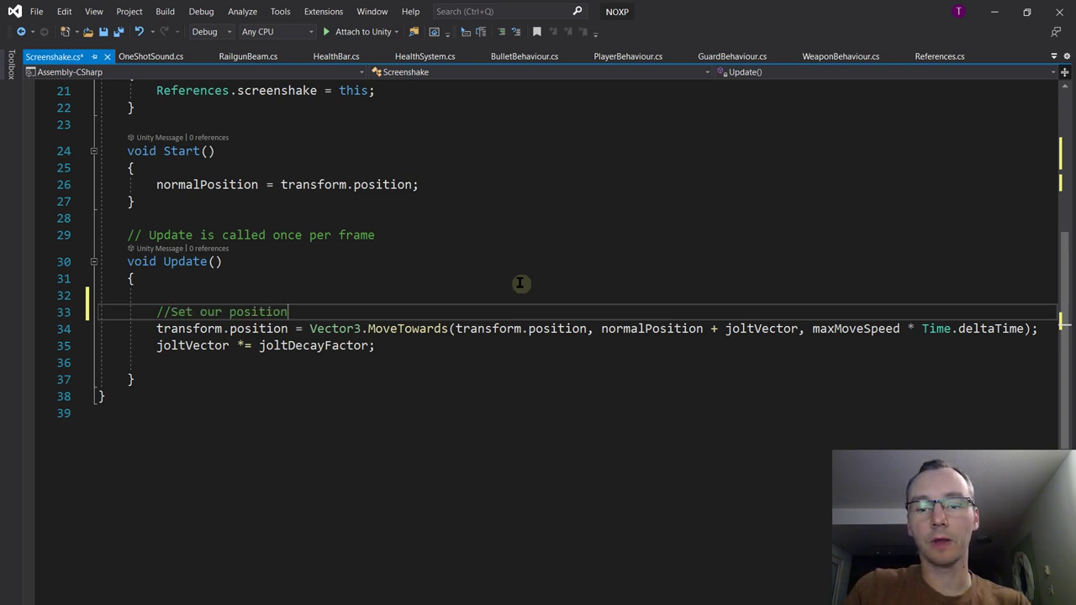
type(" to the jolted position")
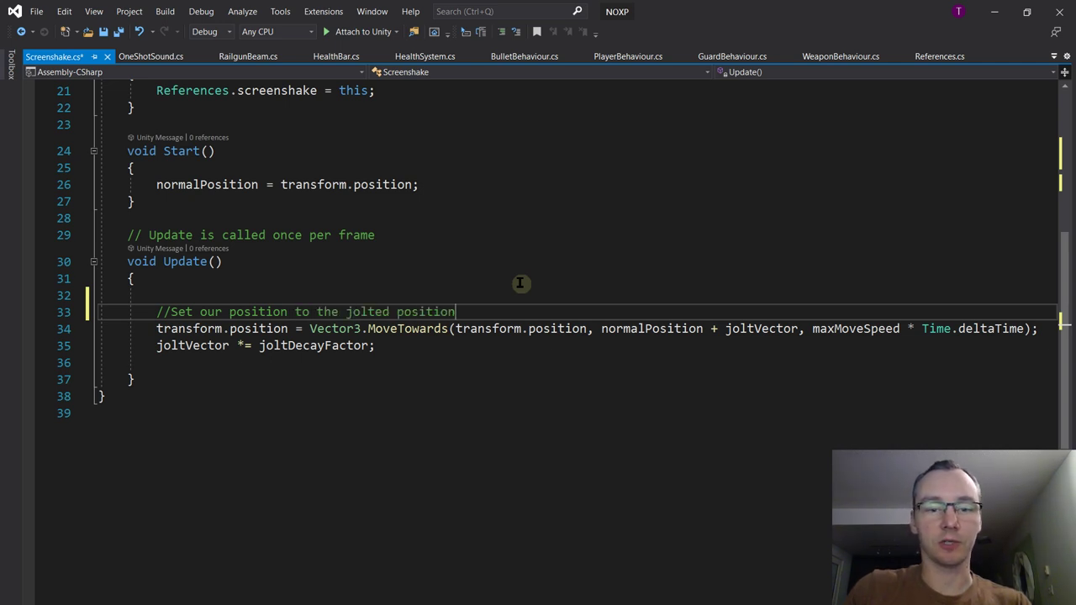
key("Up")
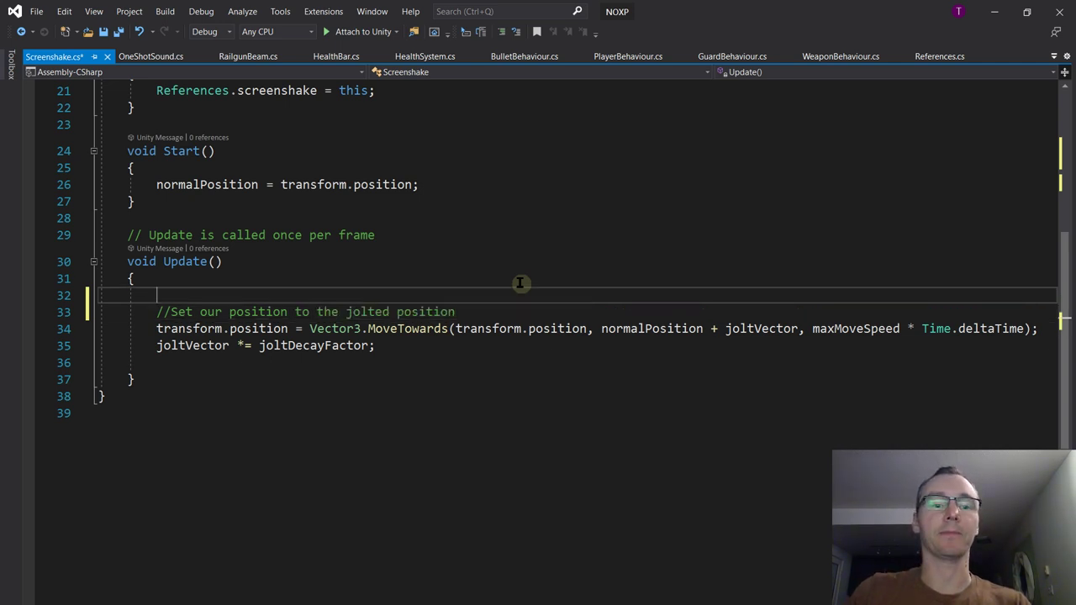
key("Return")
Inspect the MoveTowards arguments and jump to the maxMoveSpeed declaration with F12
left_click(601, 345)
left_click_drag(601, 346, 800, 345)
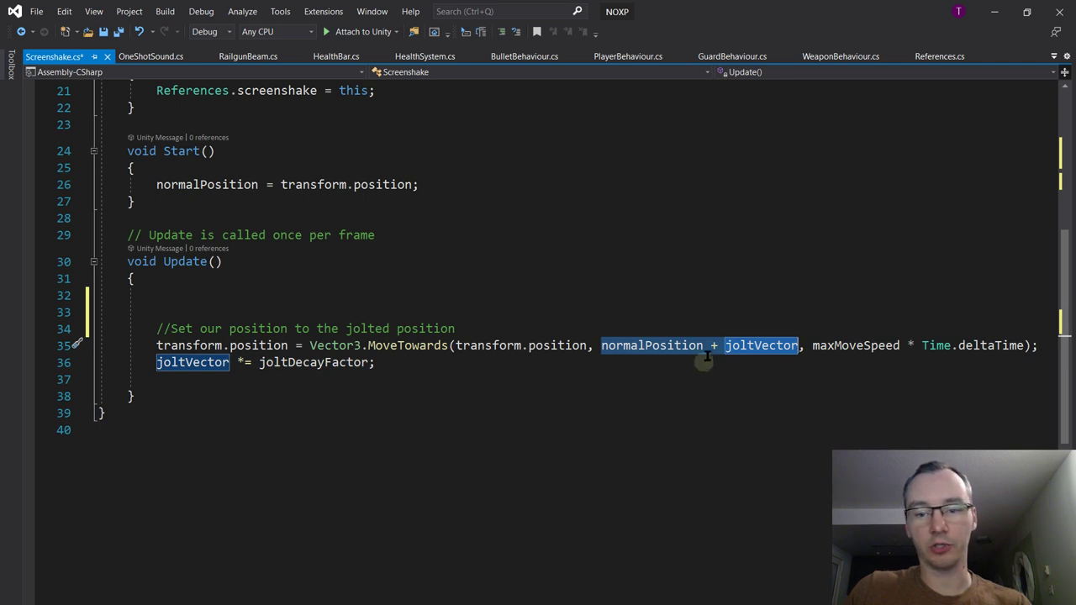
left_click(796, 345)
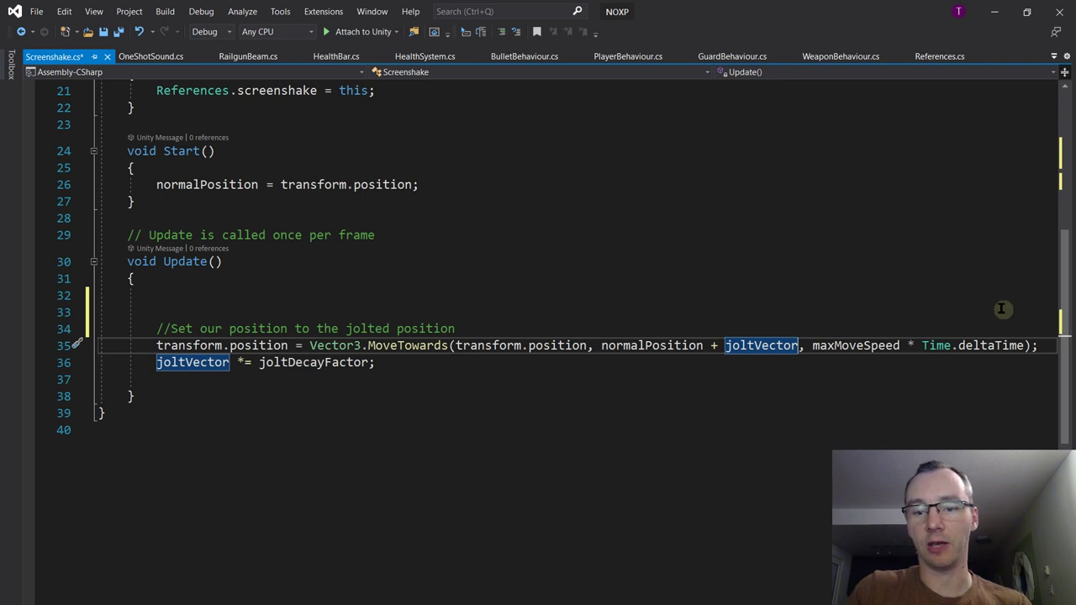
left_click(636, 294)
left_click(620, 312)
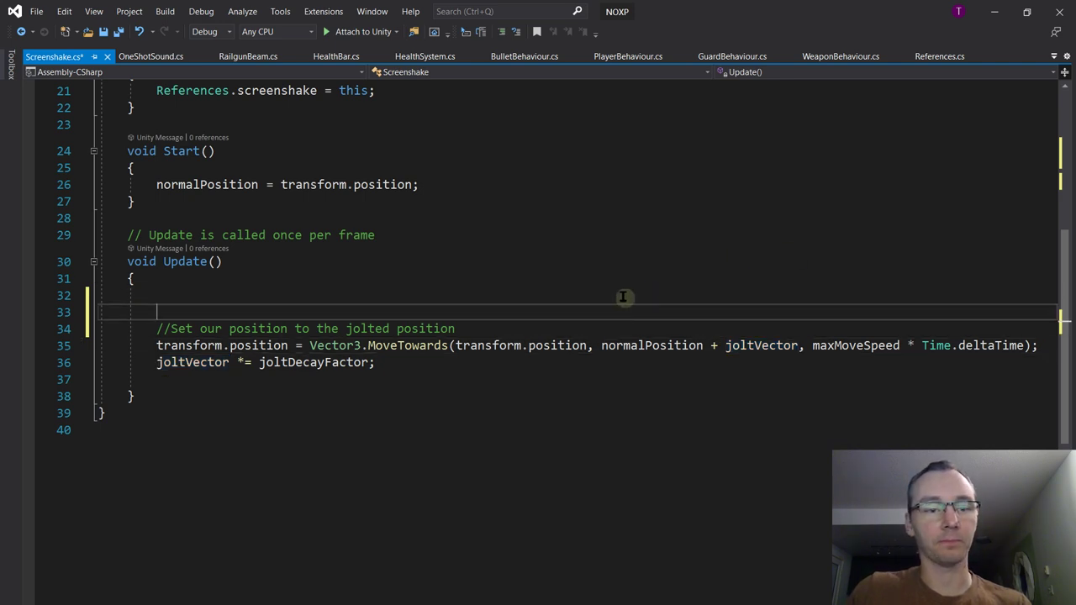
left_click_drag(598, 345, 845, 346)
double_click(855, 345)
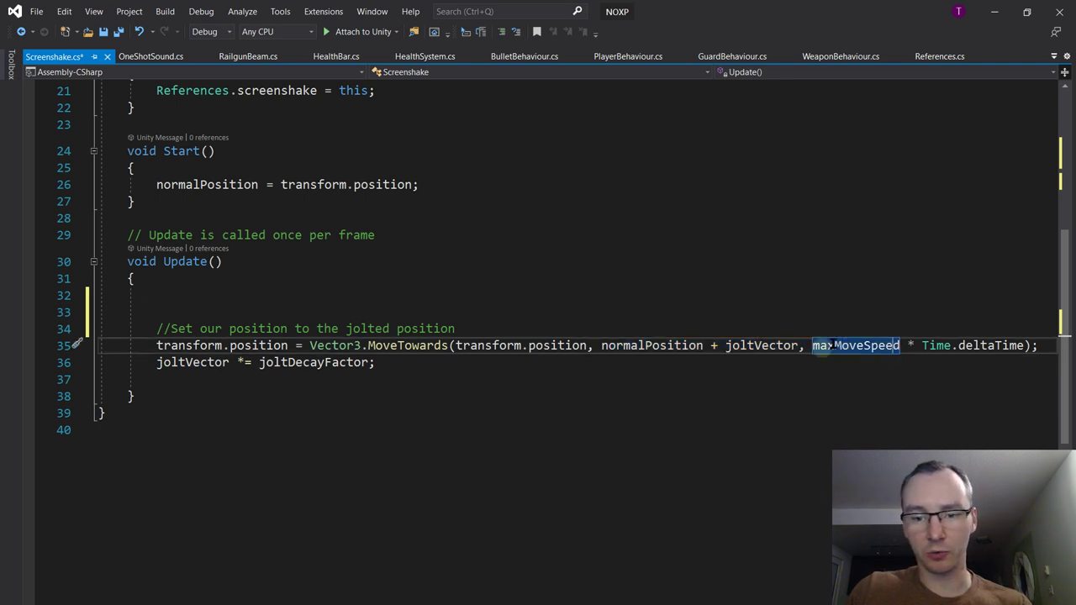
key("F12")
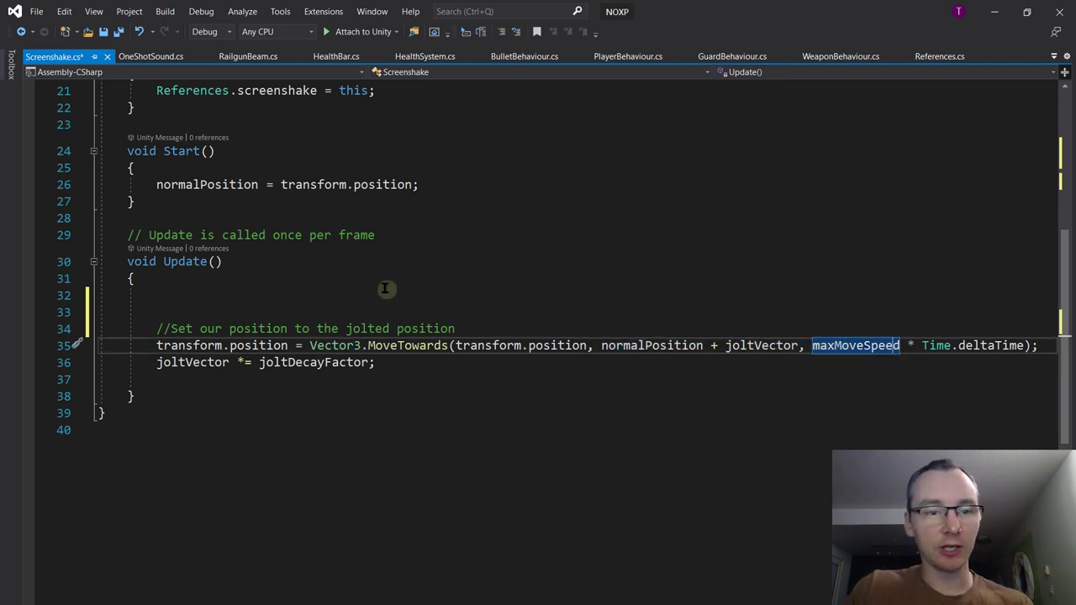
Declare a 'Vector3 desiredPosition;' field below normalPosition
left_click(321, 224)
key("Return")
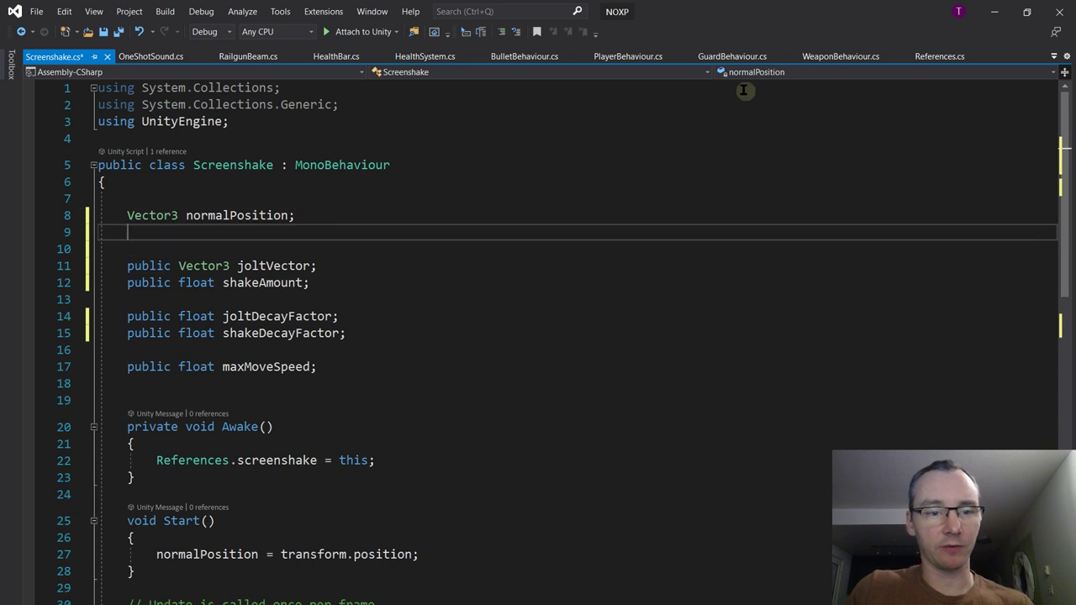
type("Vector2 3")
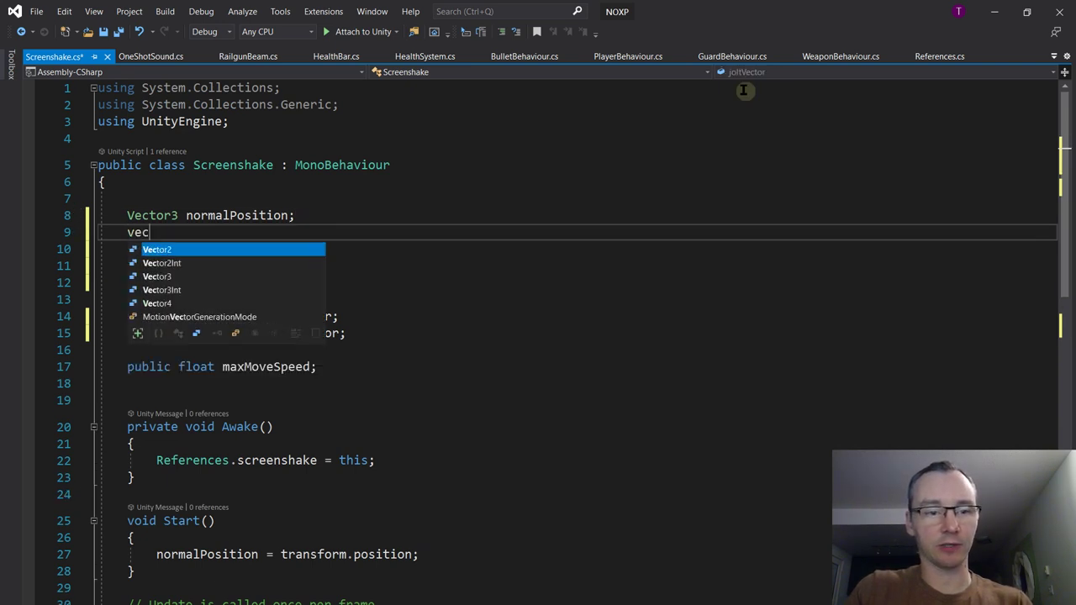
key("BackSpace")
key("BackSpace")
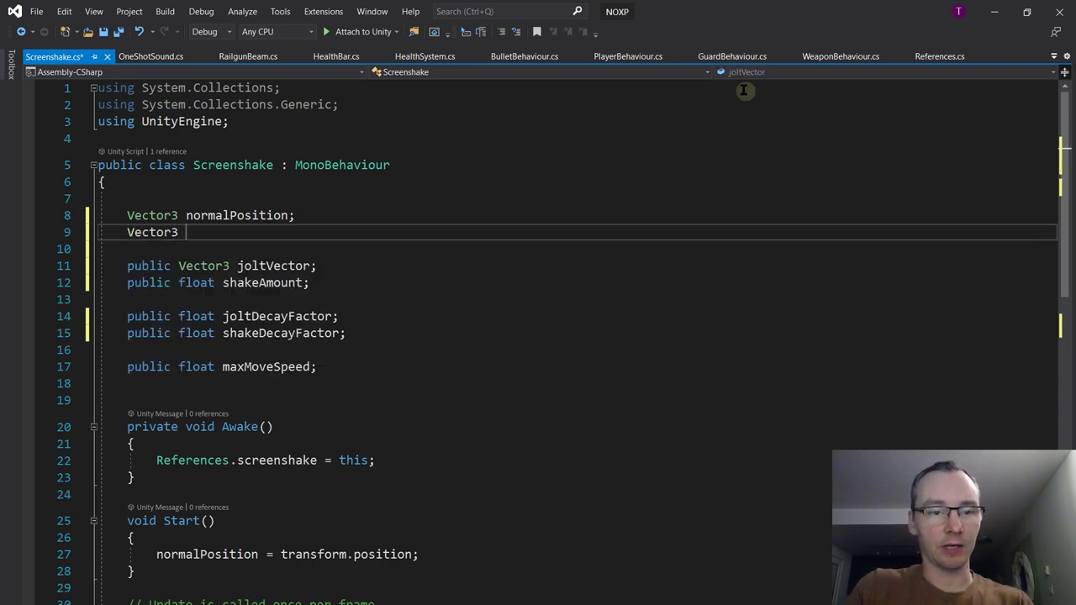
type("desired")
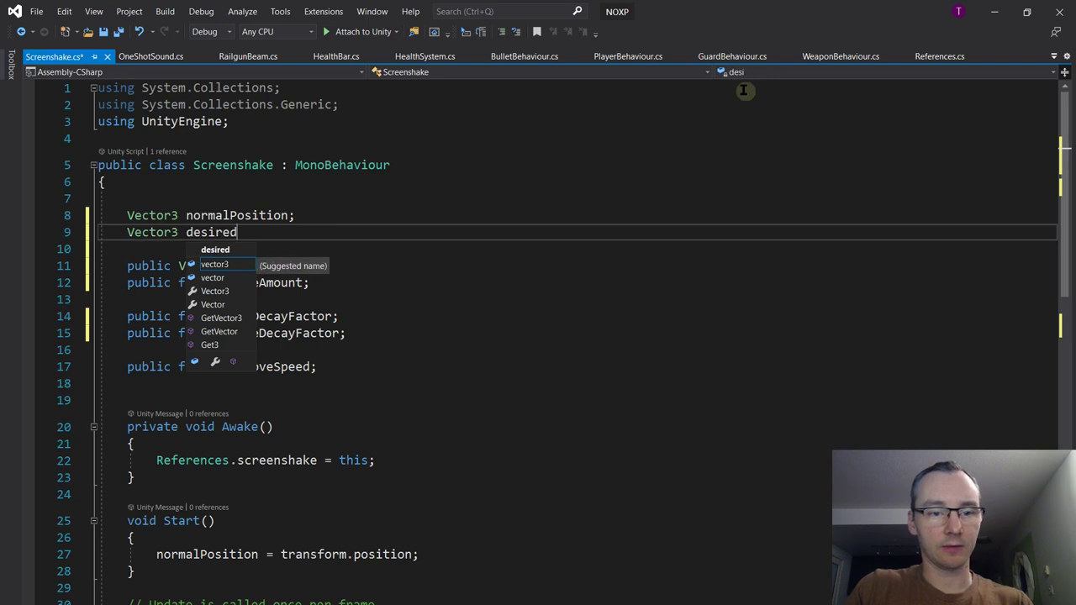
type("Position;")
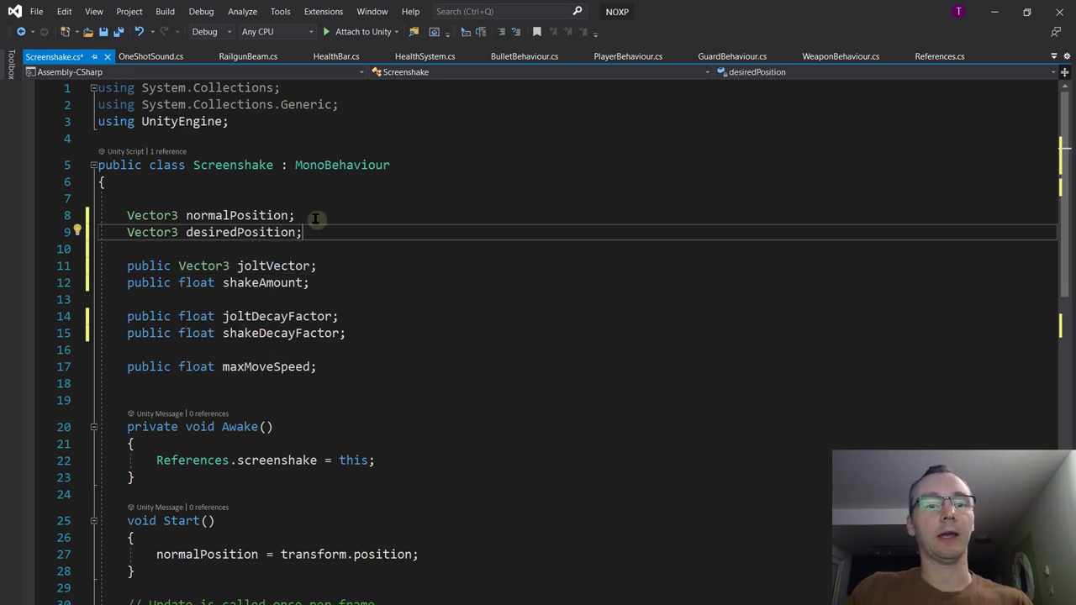
scroll(387, 336, "down", 7)
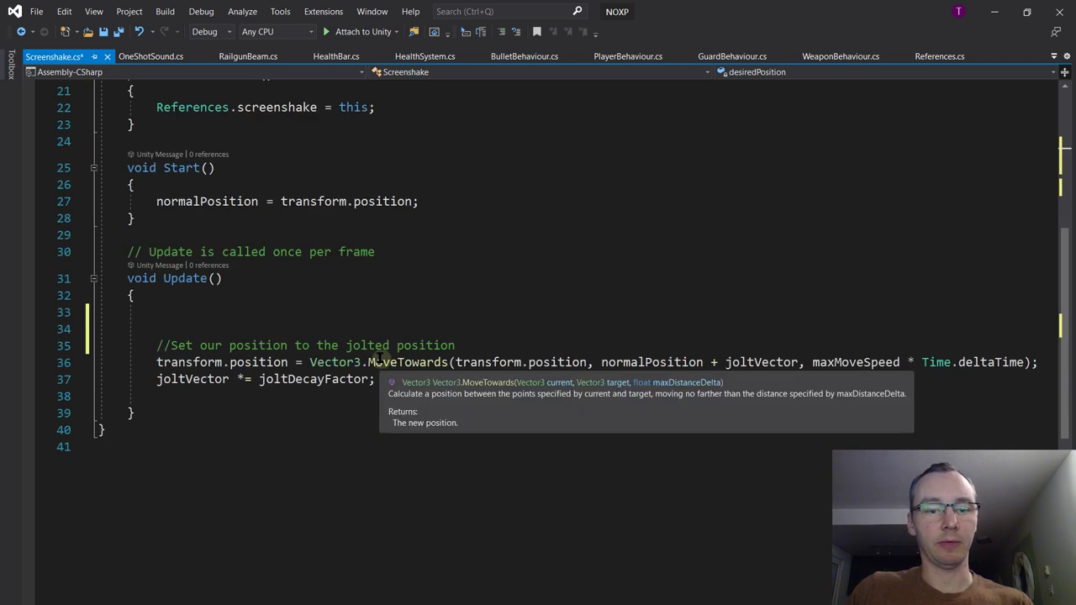
left_click(392, 328)
type("desiredPosition")
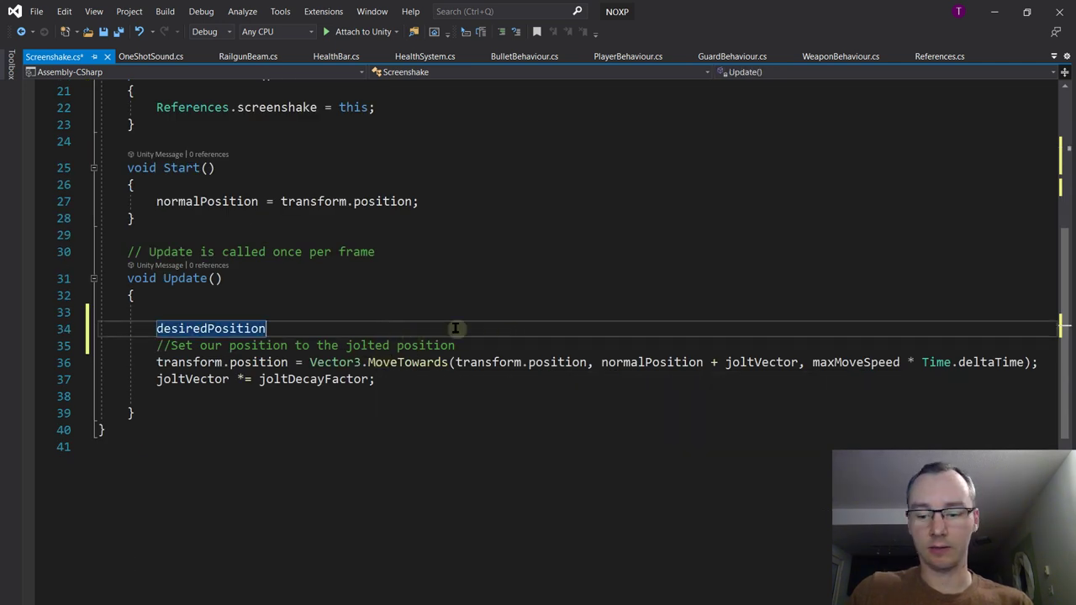
type(" =")
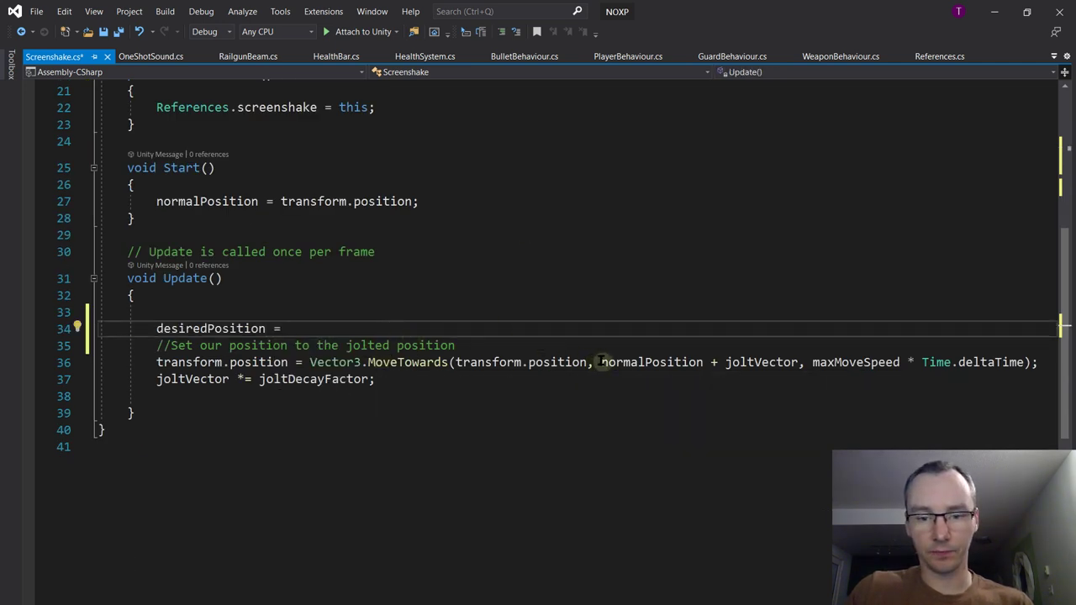
left_click_drag(601, 362, 797, 362)
key("ctrl+c")
key("Delete")
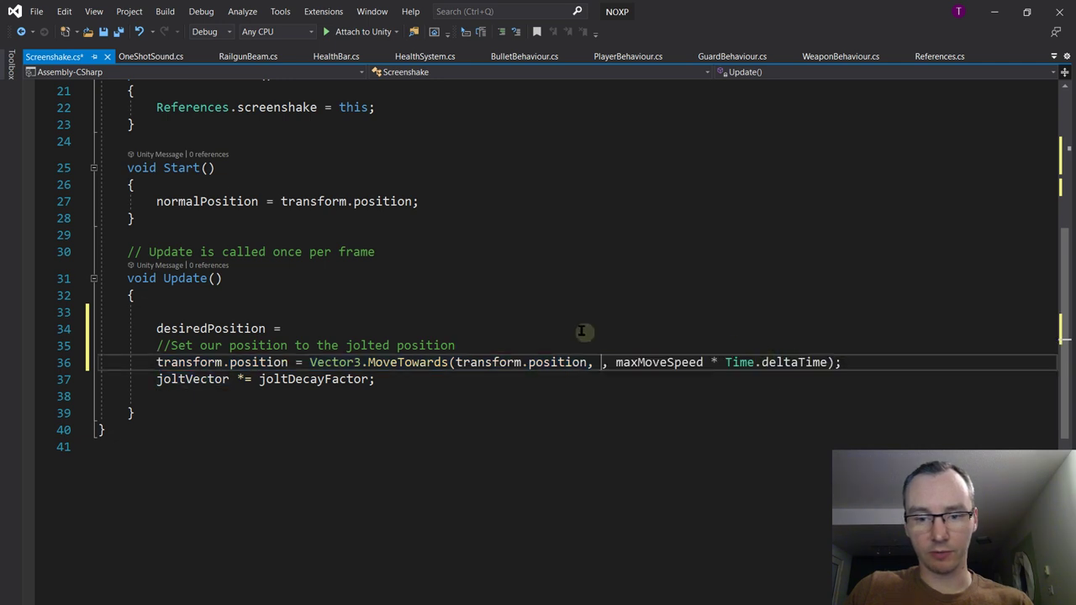
left_click(581, 329)
key("ctrl+v")
type(";")
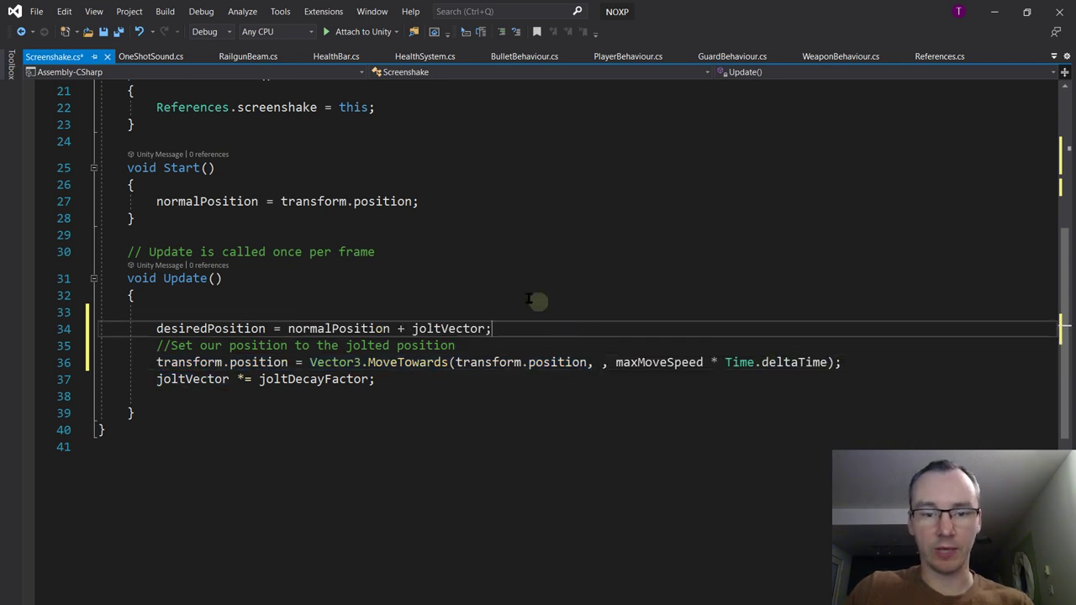
double_click(247, 329)
key("ctrl+c")
left_click(602, 362)
key("ctrl+v")
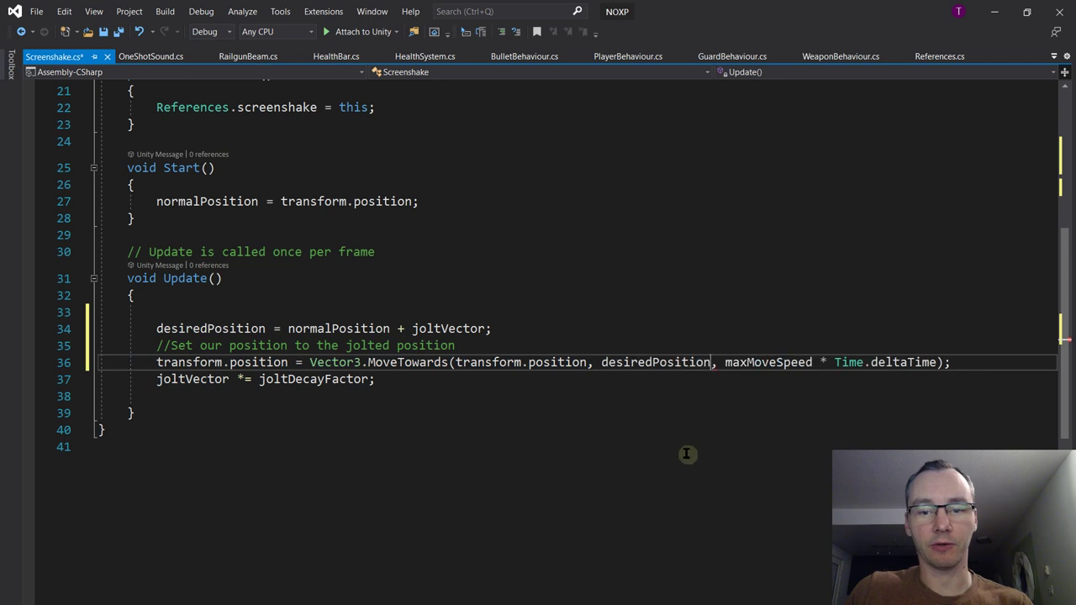
left_click(699, 385)
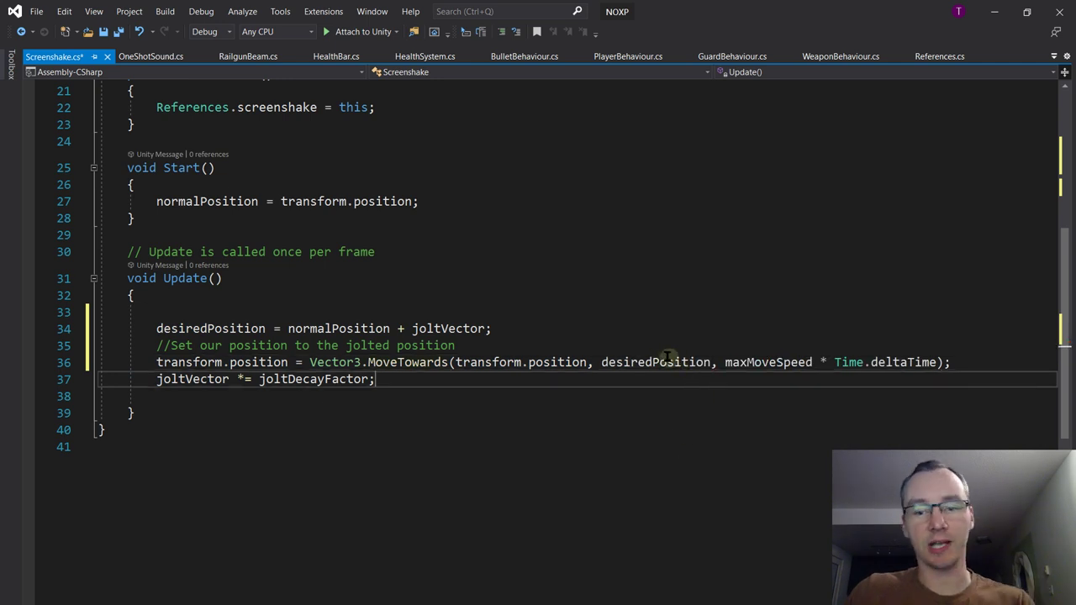
left_click(529, 329)
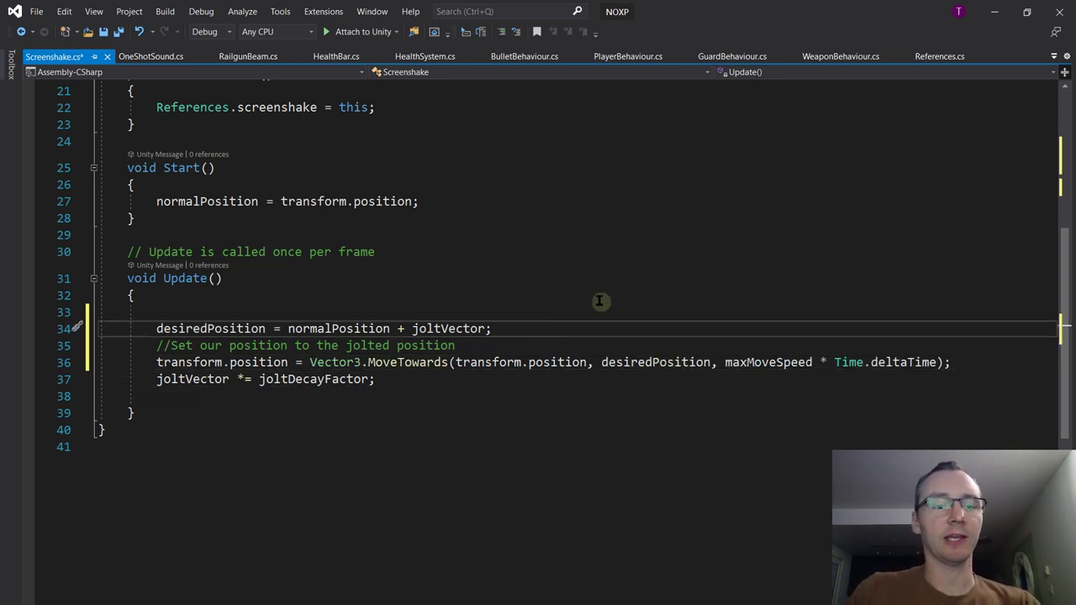
key("Return")
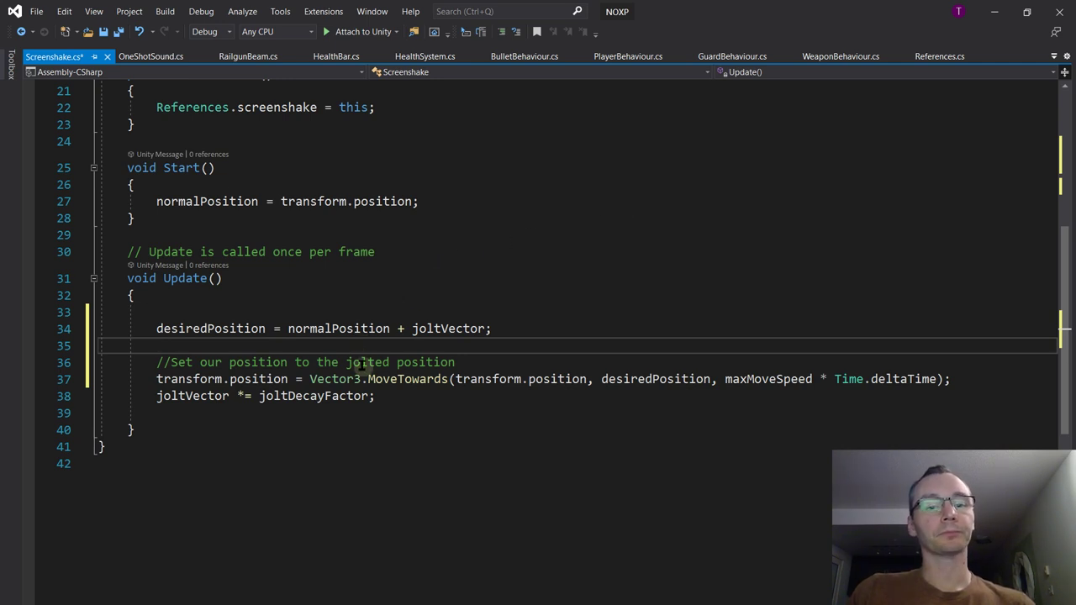
double_click(611, 379)
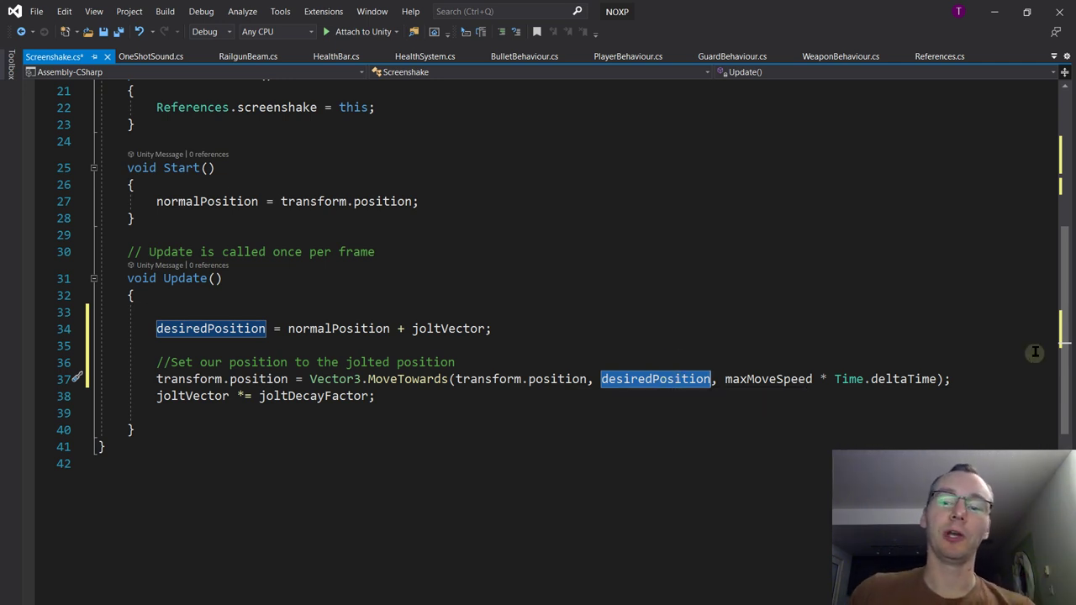
double_click(805, 379)
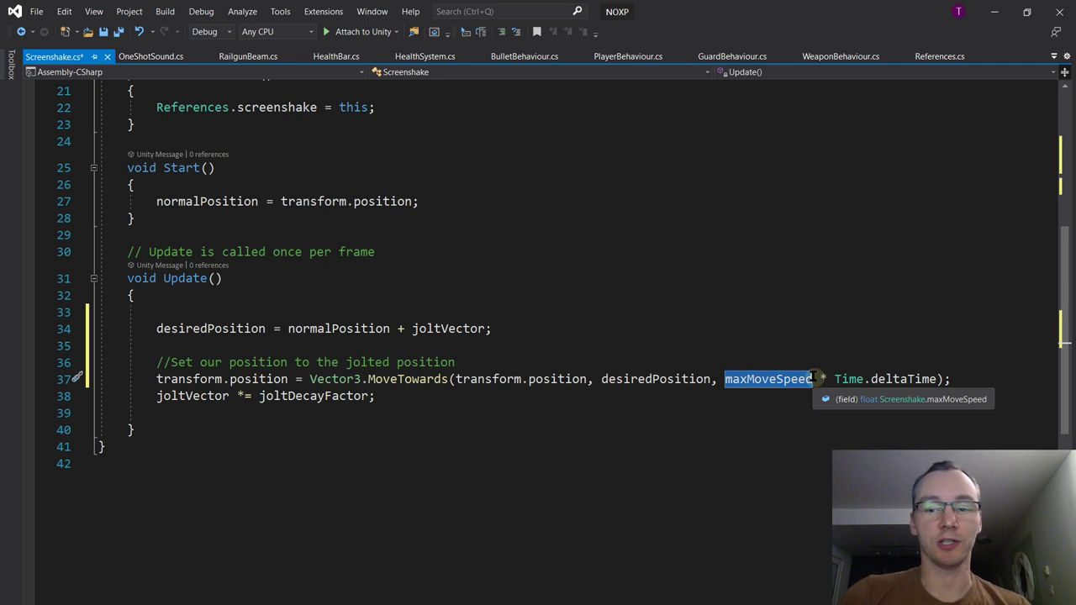
Insert a blank line at the top of Update above desiredPosition
left_click(548, 332)
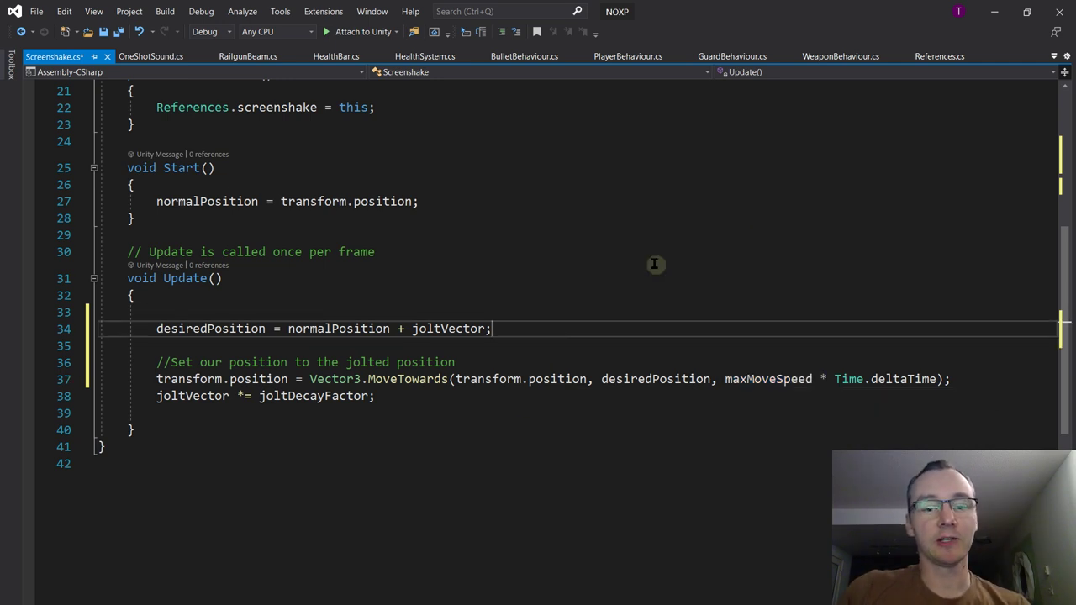
key("Up")
key("Return")
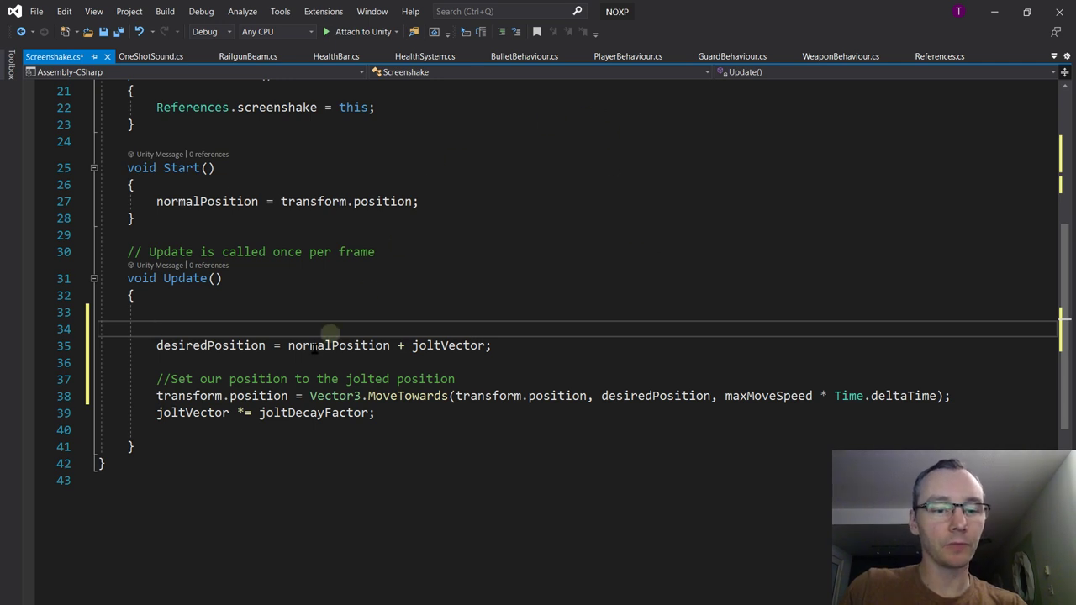
Add the comment '//Jolt vector decreases' above joltVector *= joltDecayFactor
left_click(157, 411)
key("Return")
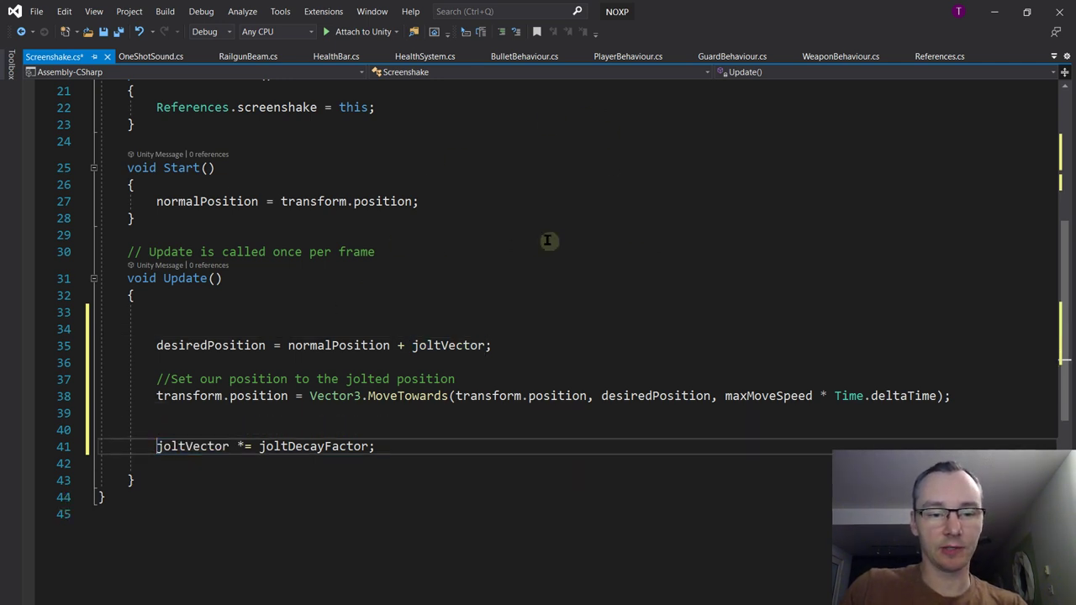
key("Return")
key("Up")
type("//Jolt d")
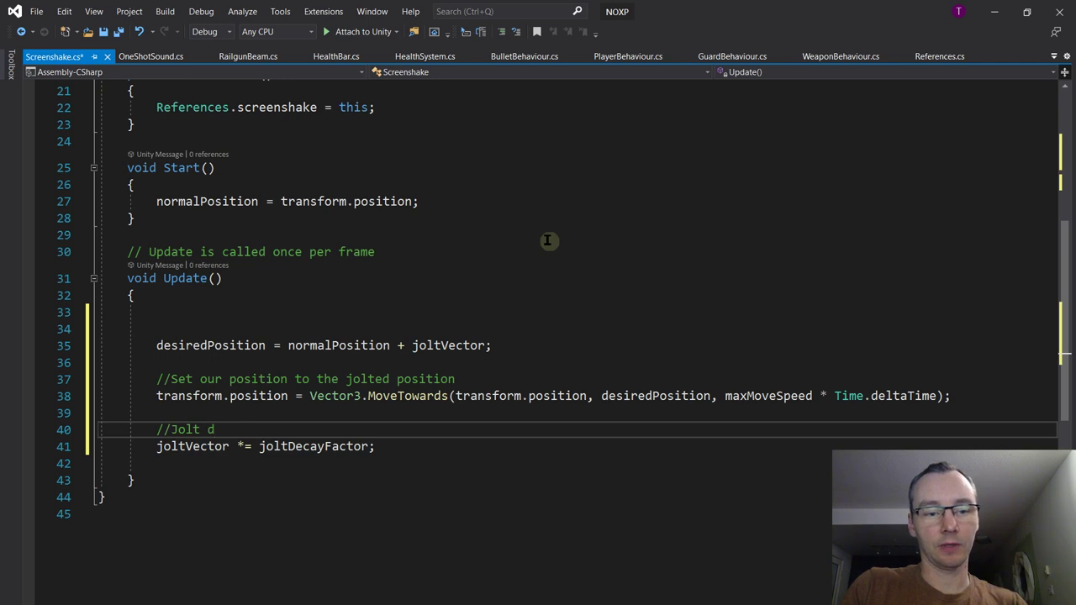
key("BackSpace")
type("vector ")
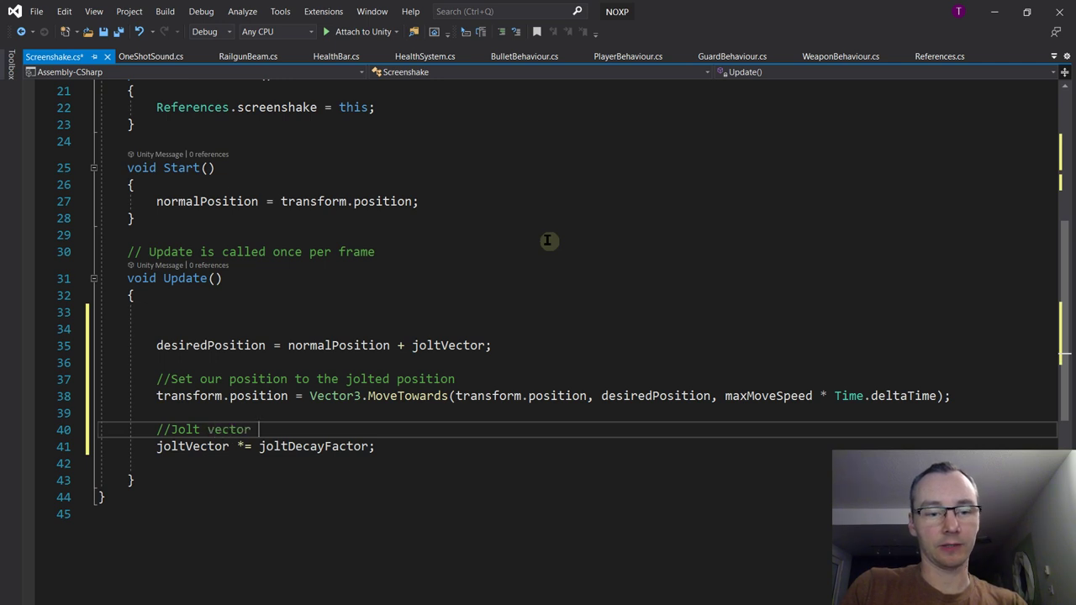
type("decreases")
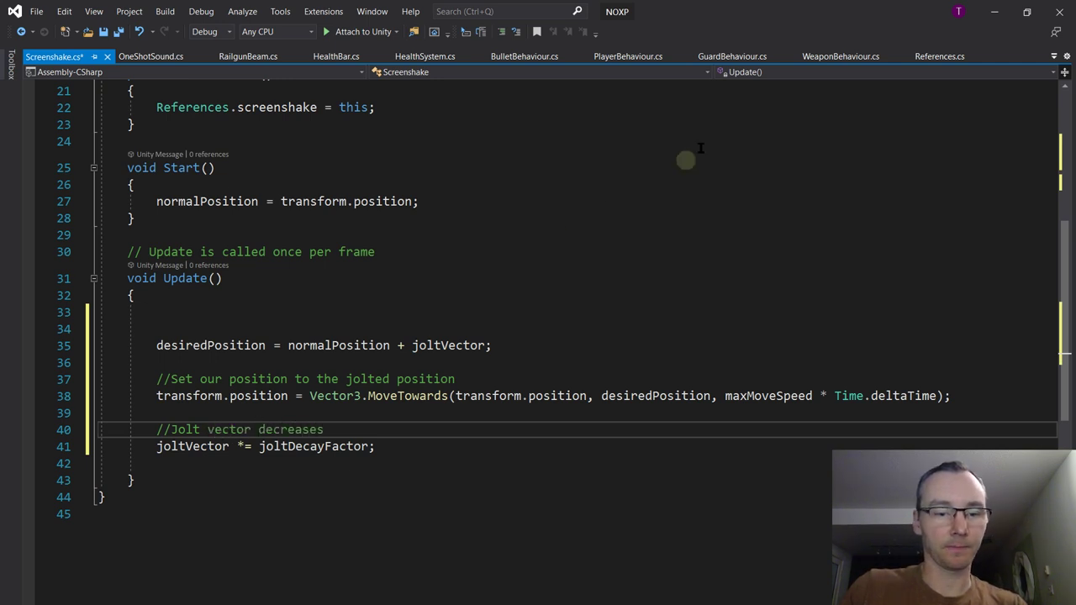
left_click(558, 345)
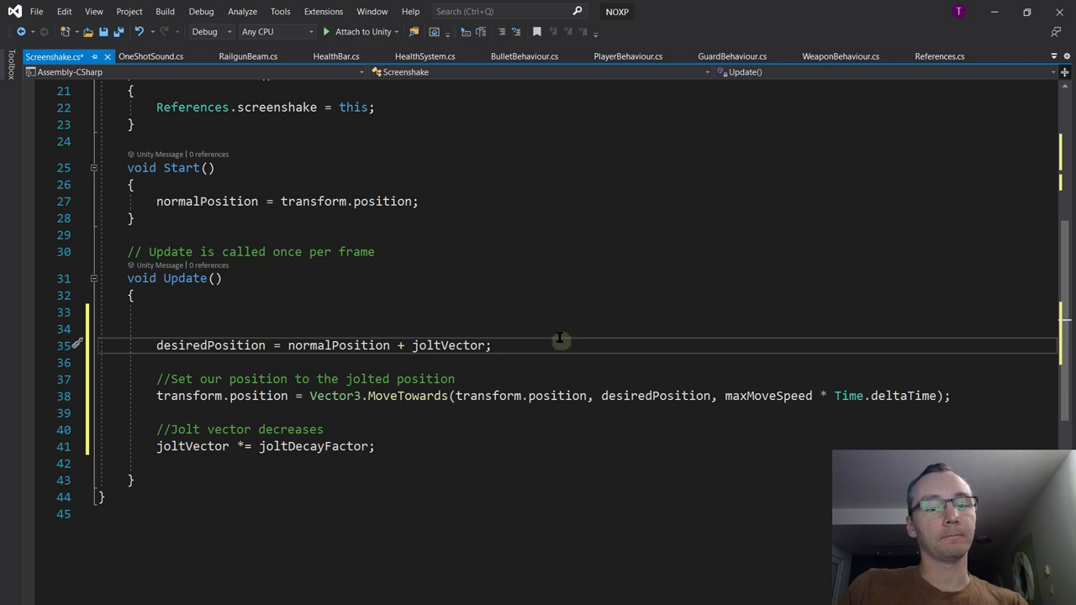
left_click(561, 334)
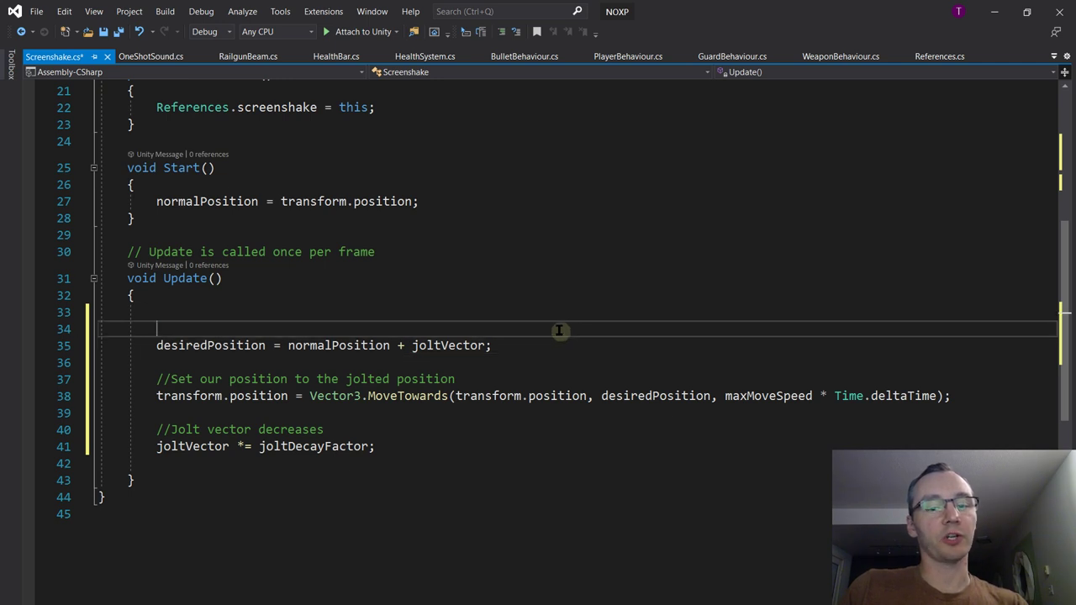
scroll(557, 329, "up", 7)
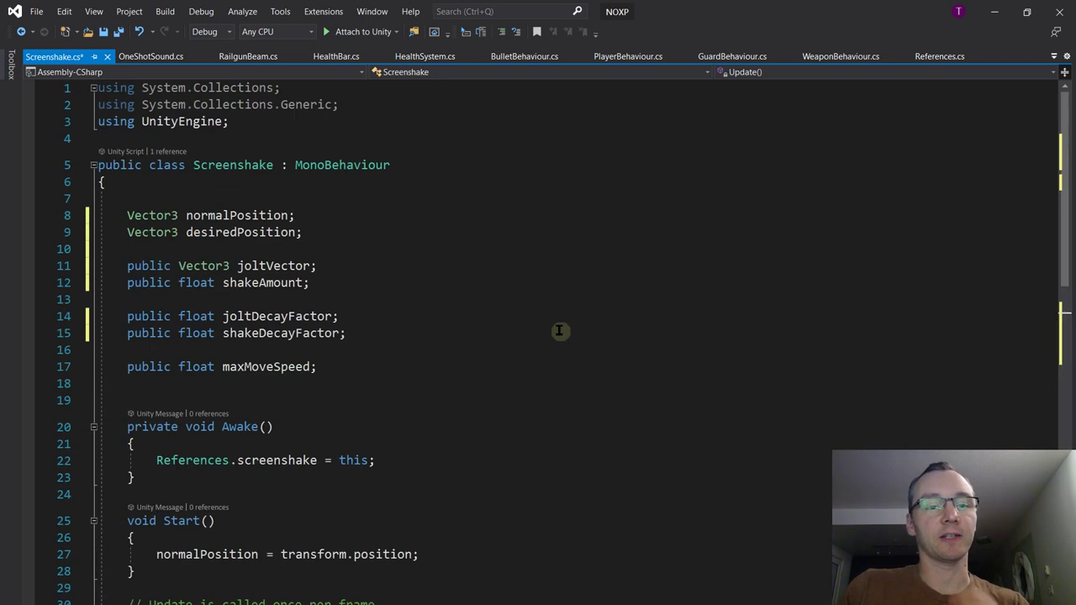
Check the shakeAmount field declaration, then return to the top of Update
left_click(273, 286)
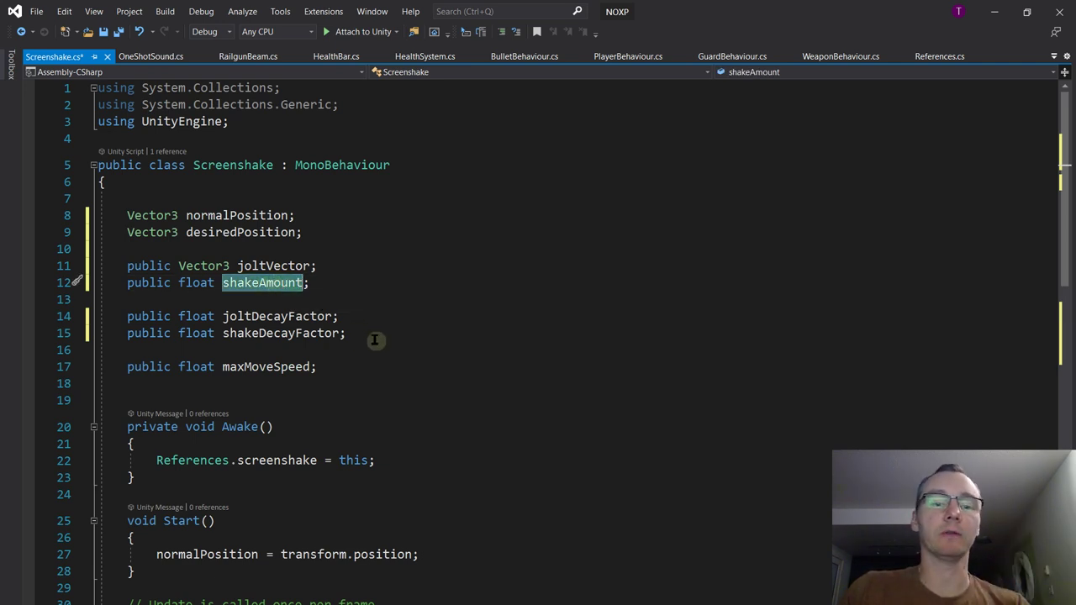
scroll(372, 339, "down", 8)
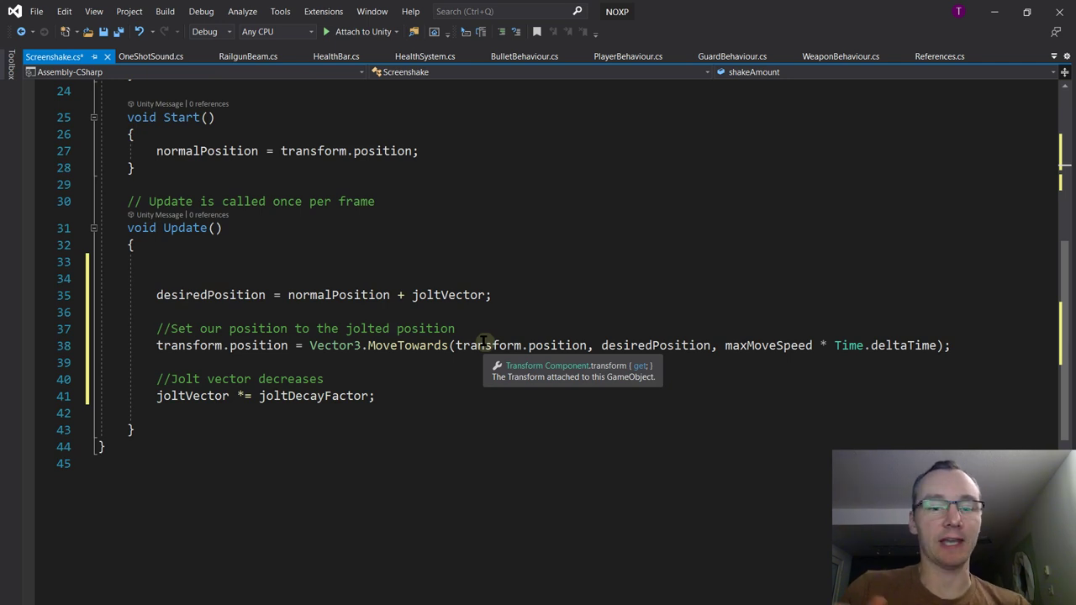
left_click(366, 282)
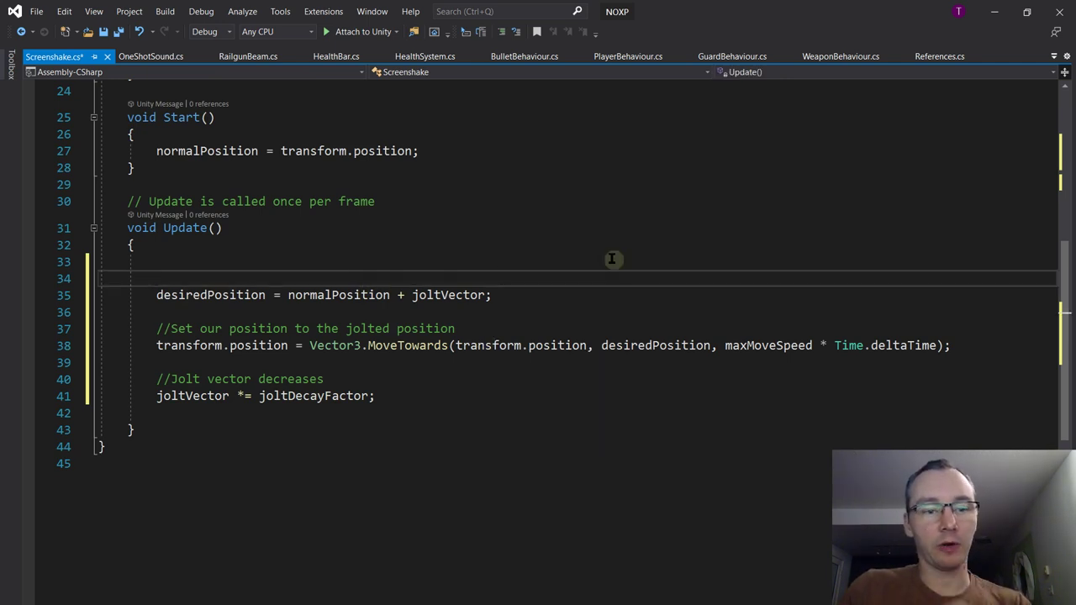
key("Down")
key("Down")
key("Up")
key("Up")
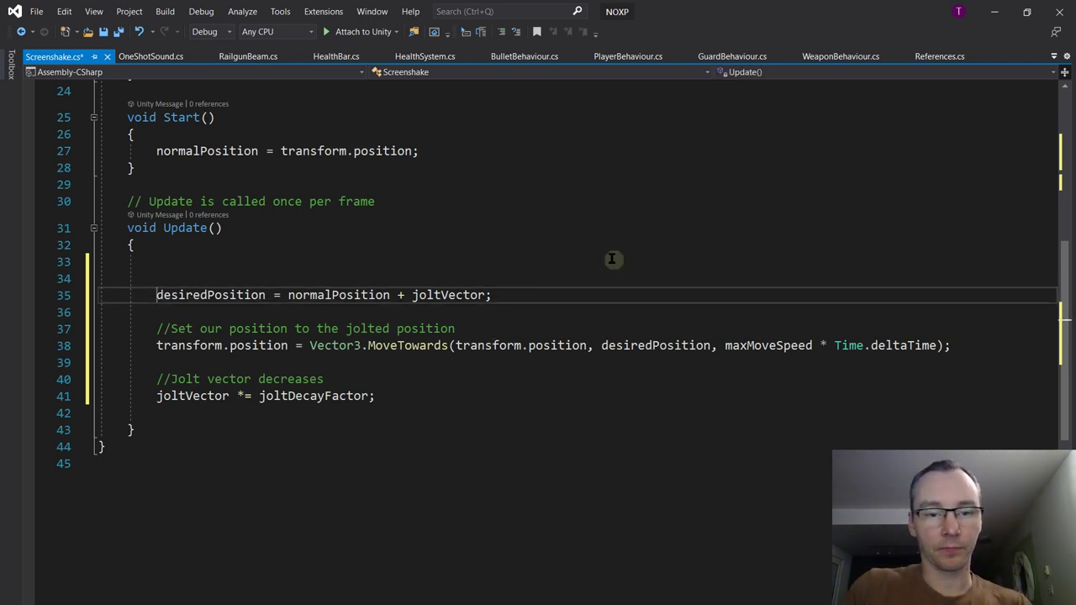
Type 'Vector3 shakeVector = new Vector3(' on a new line in Update
key("Return")
type("vecto3")
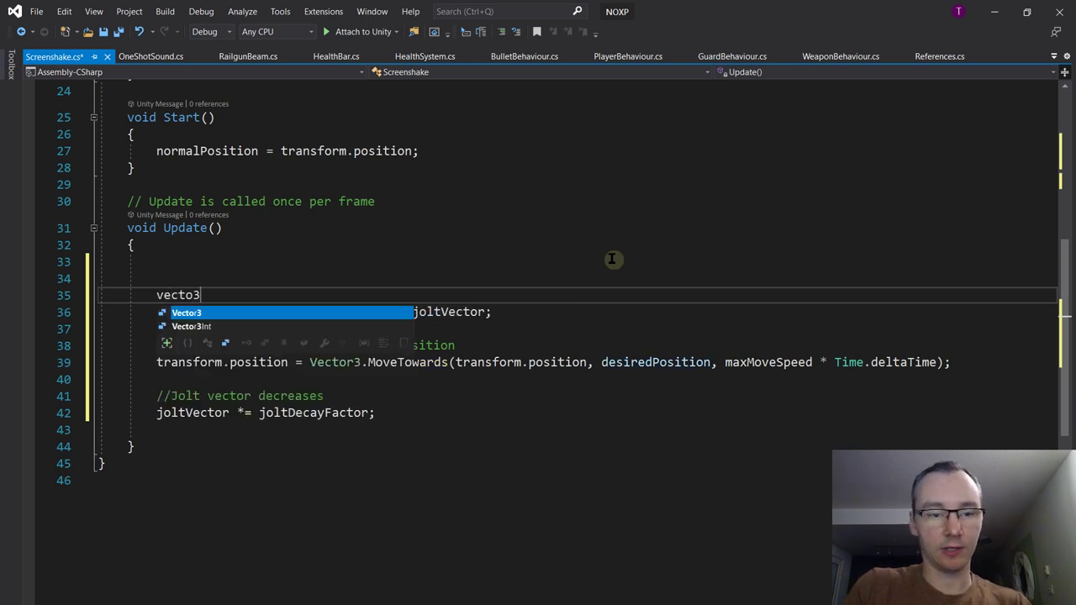
key("BackSpace")
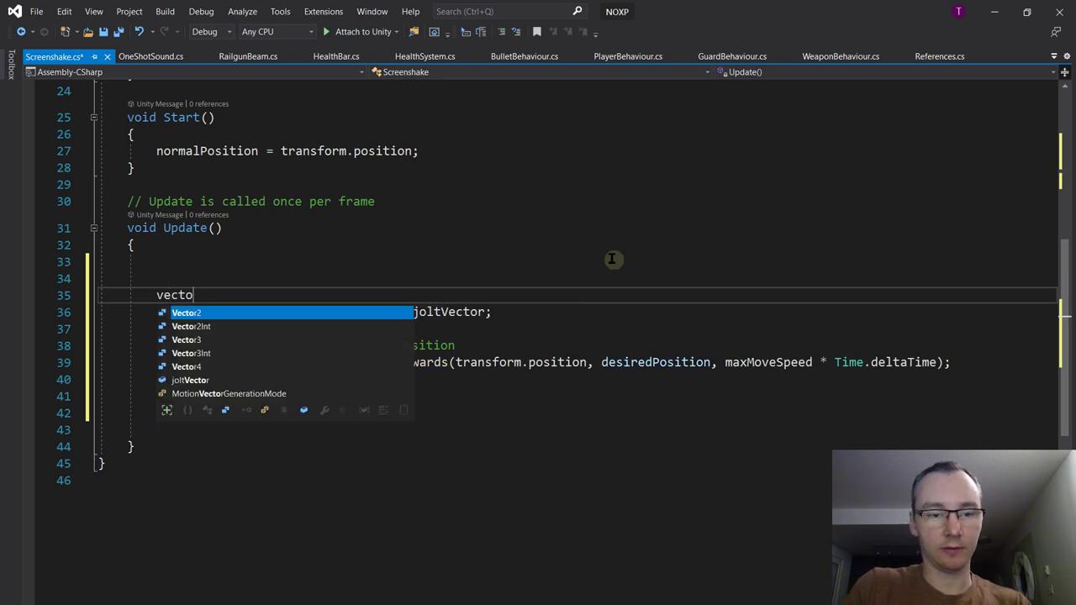
type("3")
key("Tab")
type("shak")
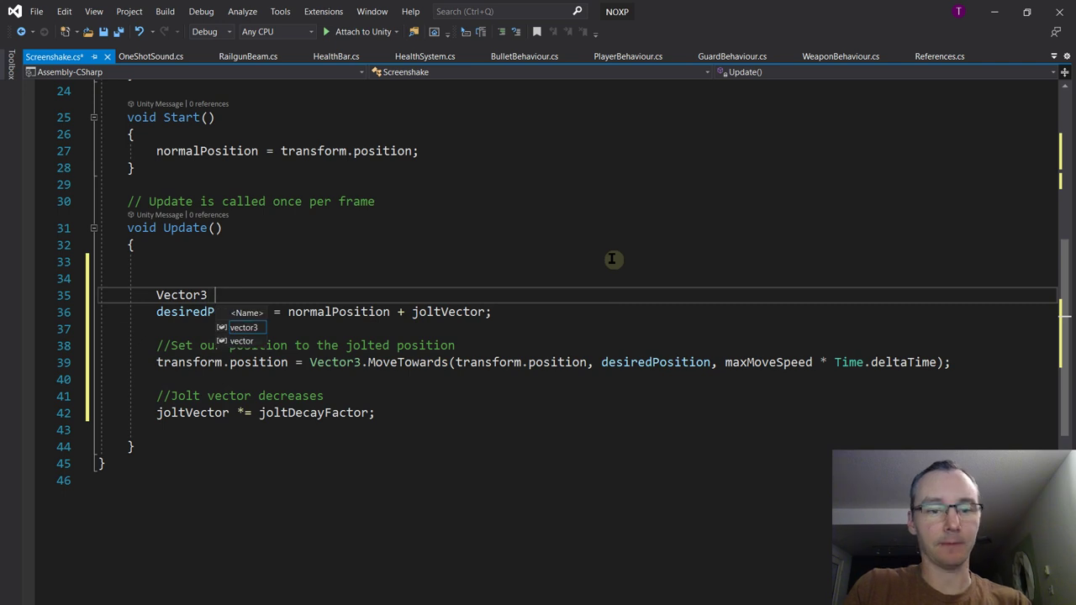
type("eFact")
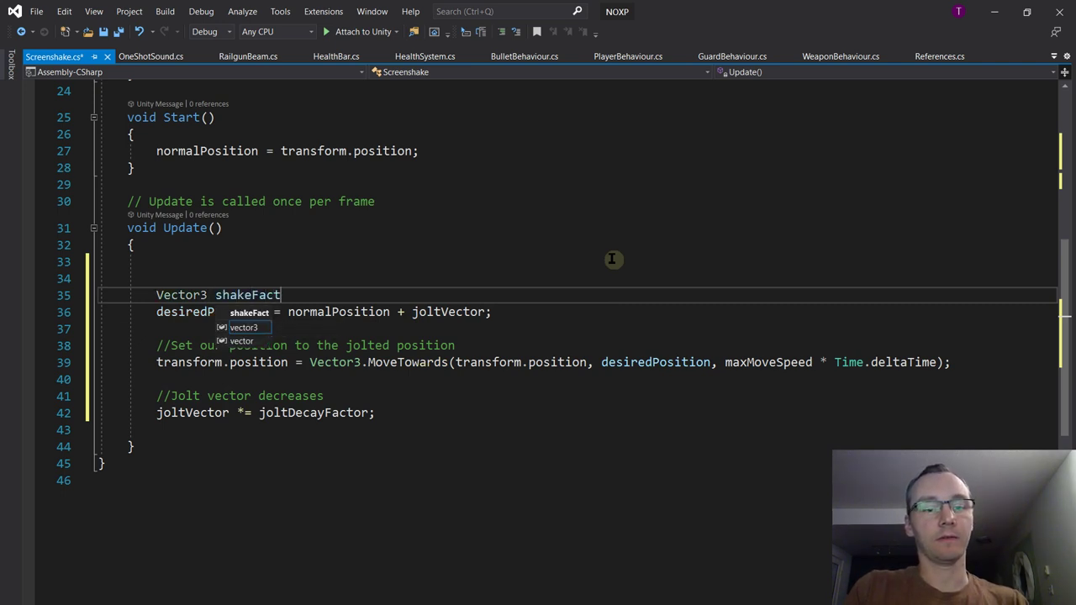
key("BackSpace")
key("BackSpace")
key("BackSpace")
key("BackSpace")
type("Vector = ")
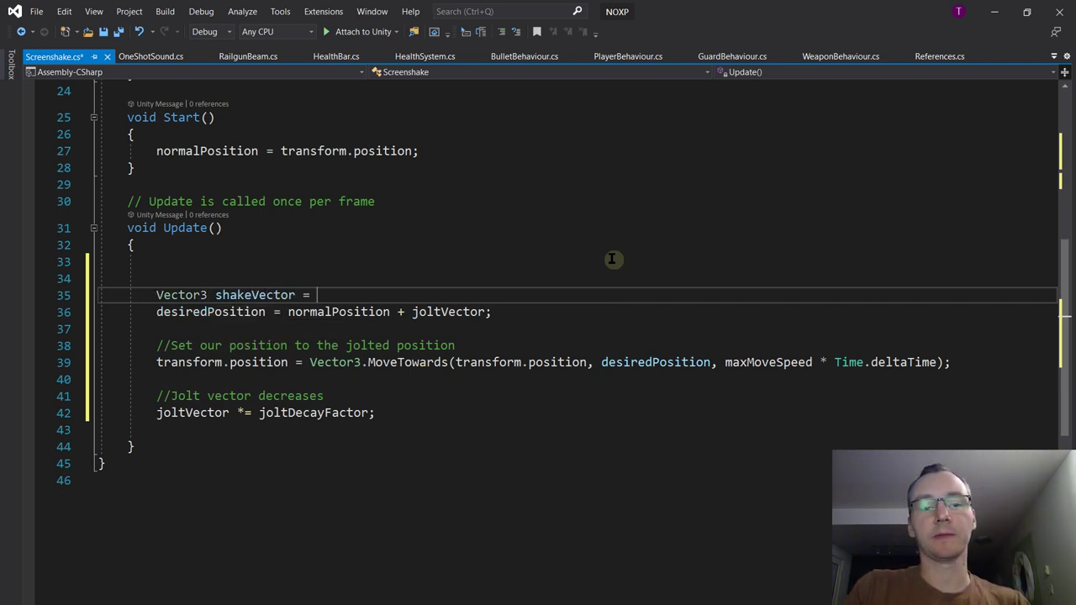
type("new V")
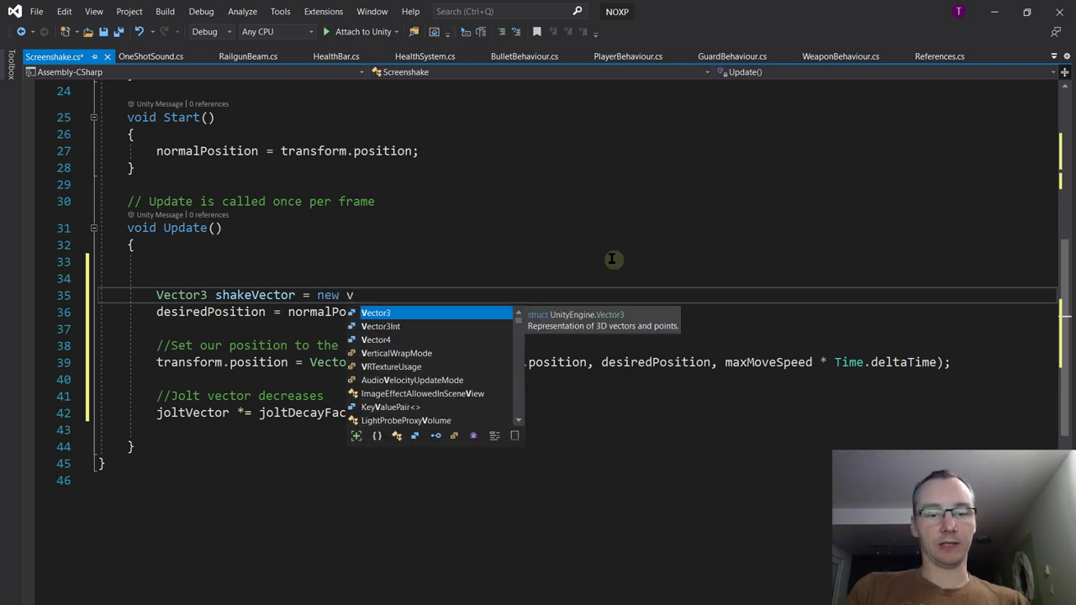
key("Tab")
type("(")
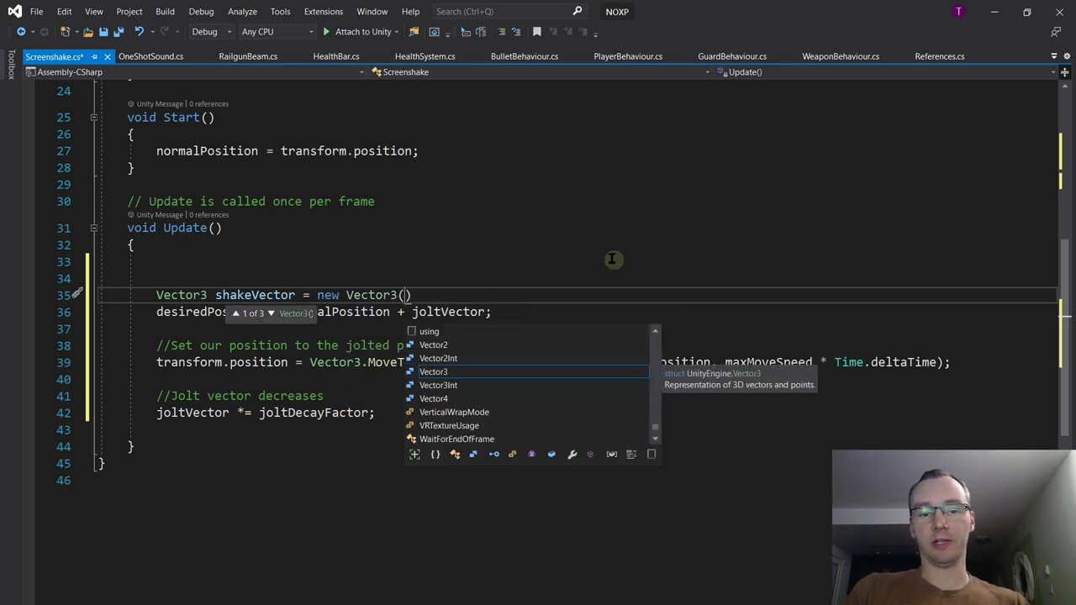
type("xyz")
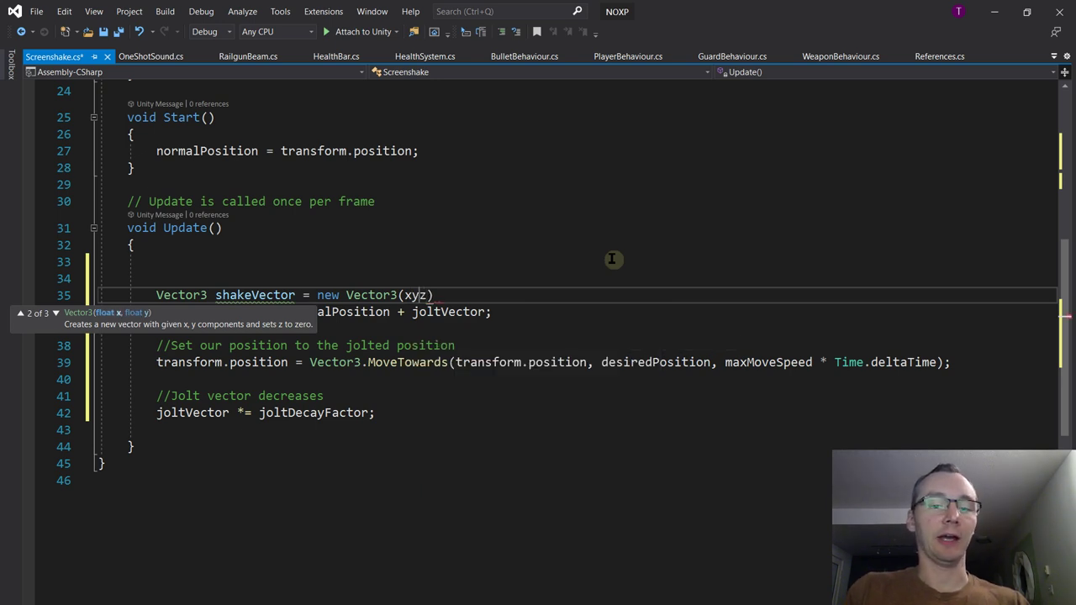
key("Escape")
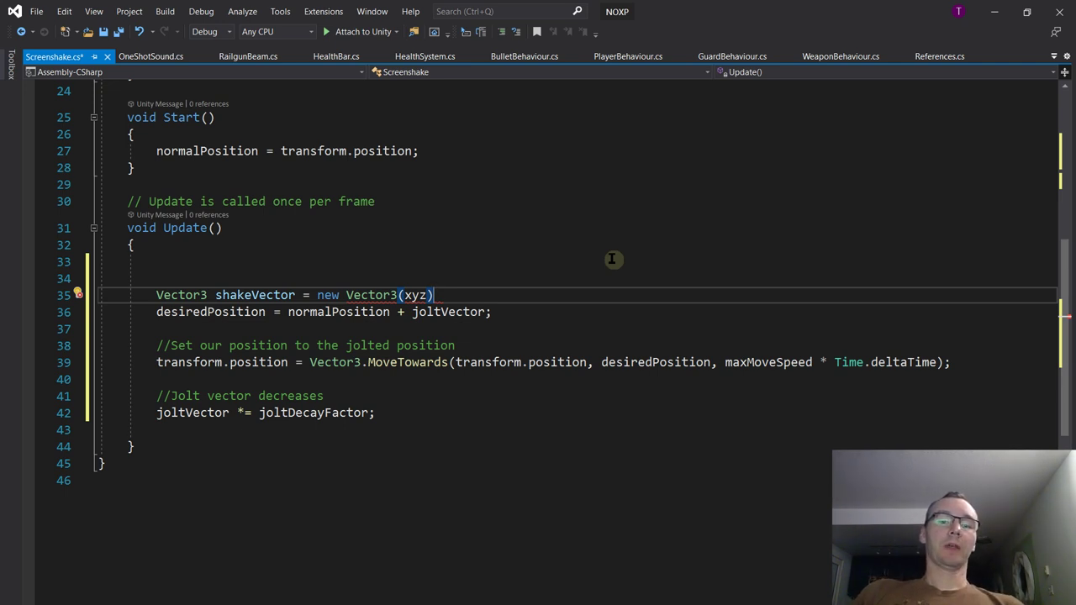
Replace the xyz placeholder with Random.Range(-shakeAmount, shakeAmount) as the first argument
key("BackSpace")
key("BackSpace")
key("BackSpace")
key("BackSpace")
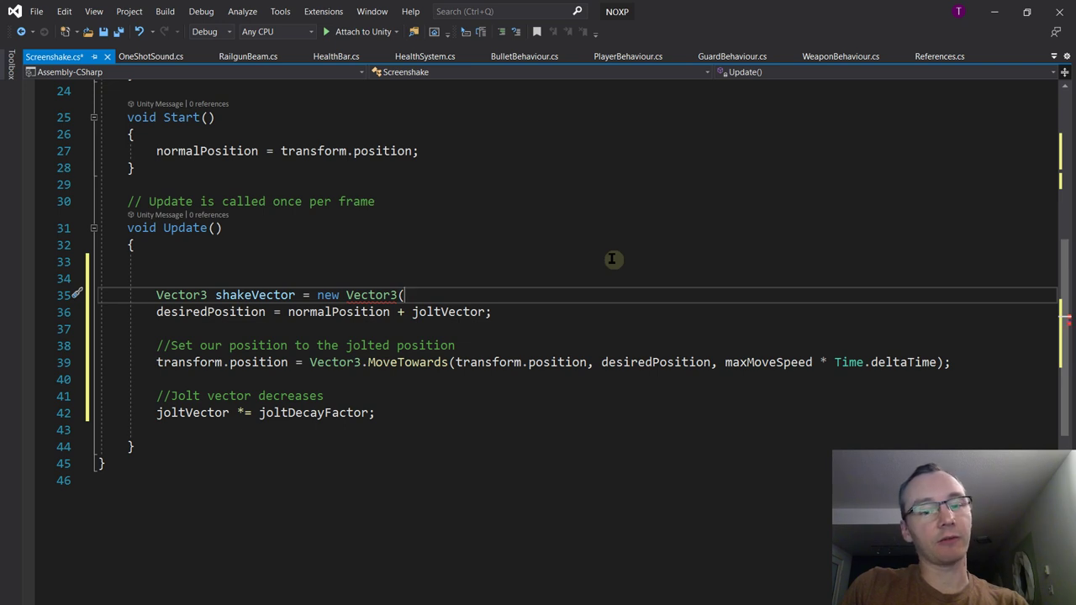
type("Random.ran")
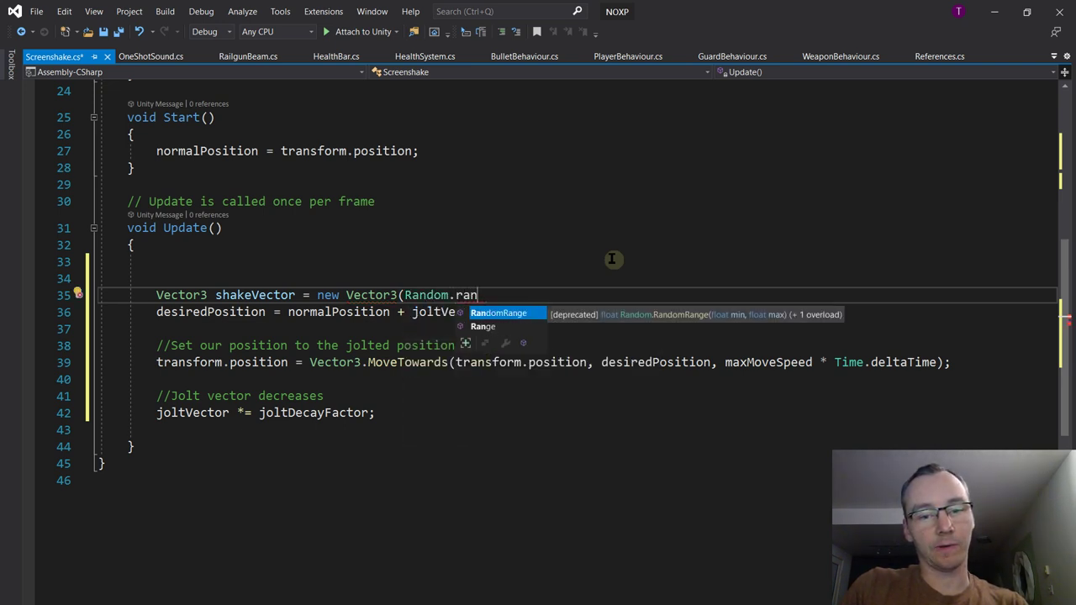
key("Down")
key("Tab")
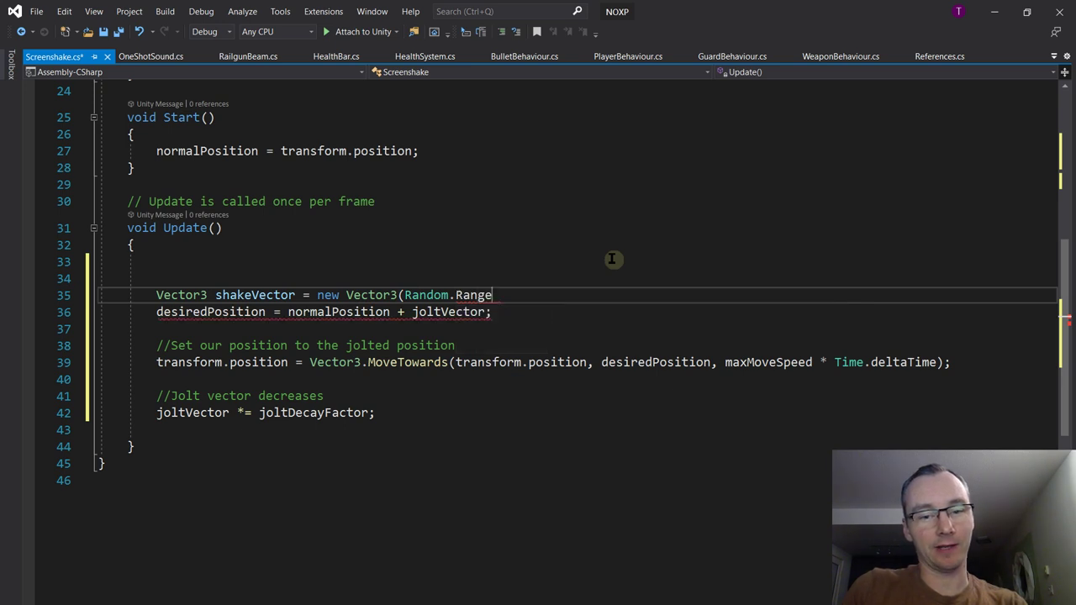
type("(")
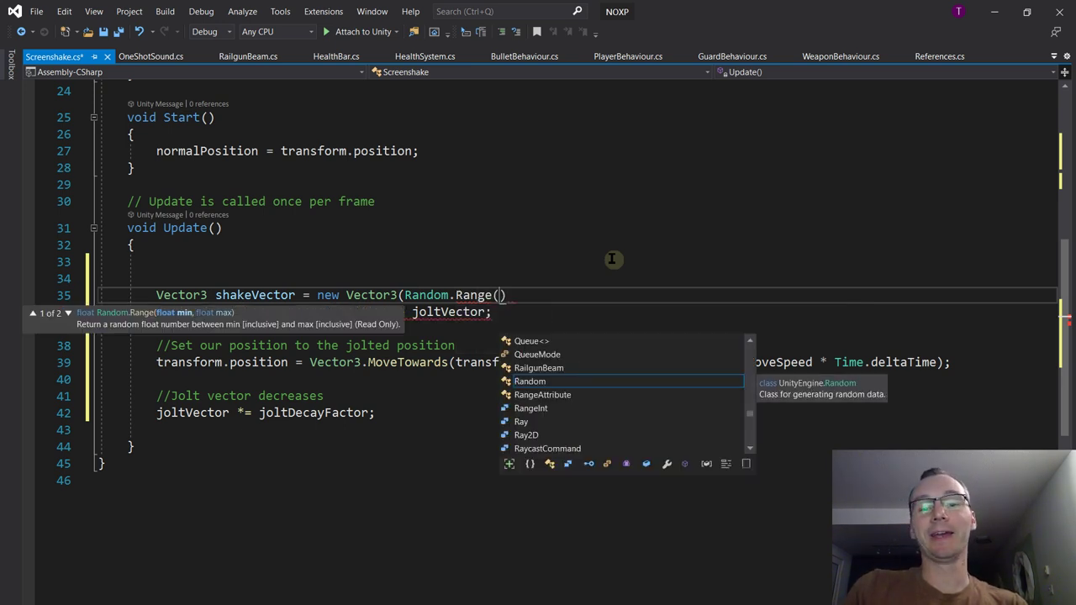
type("-shakeAmount,")
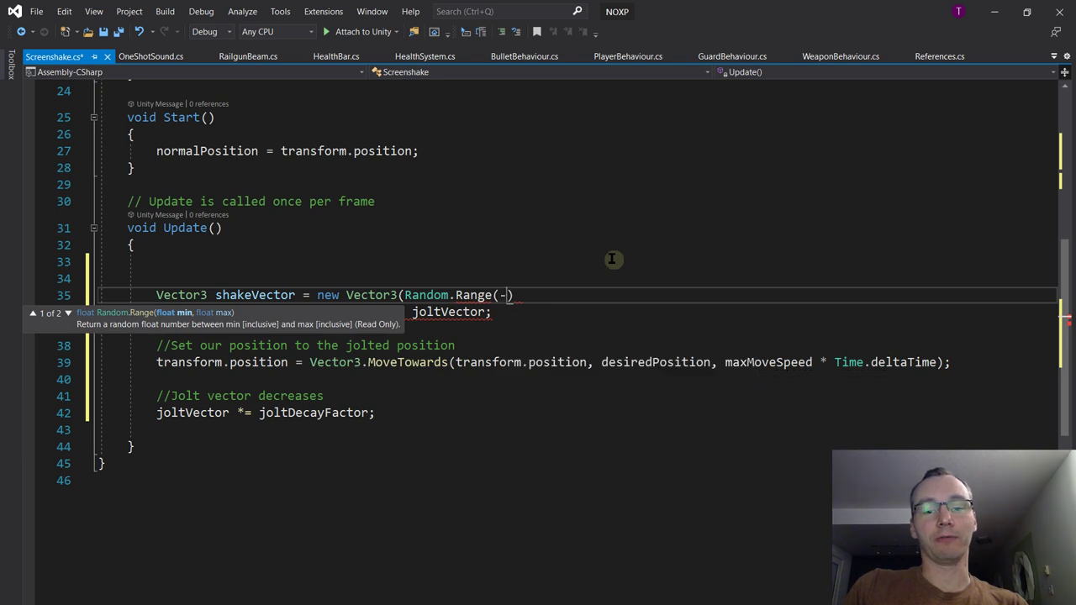
type(" shakeAmount)")
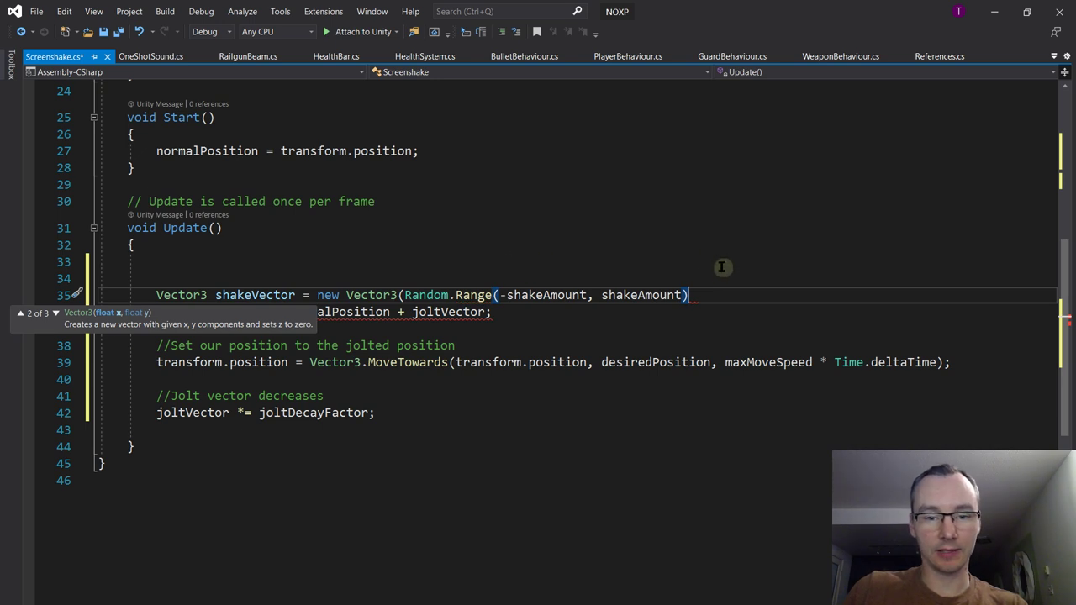
type(",")
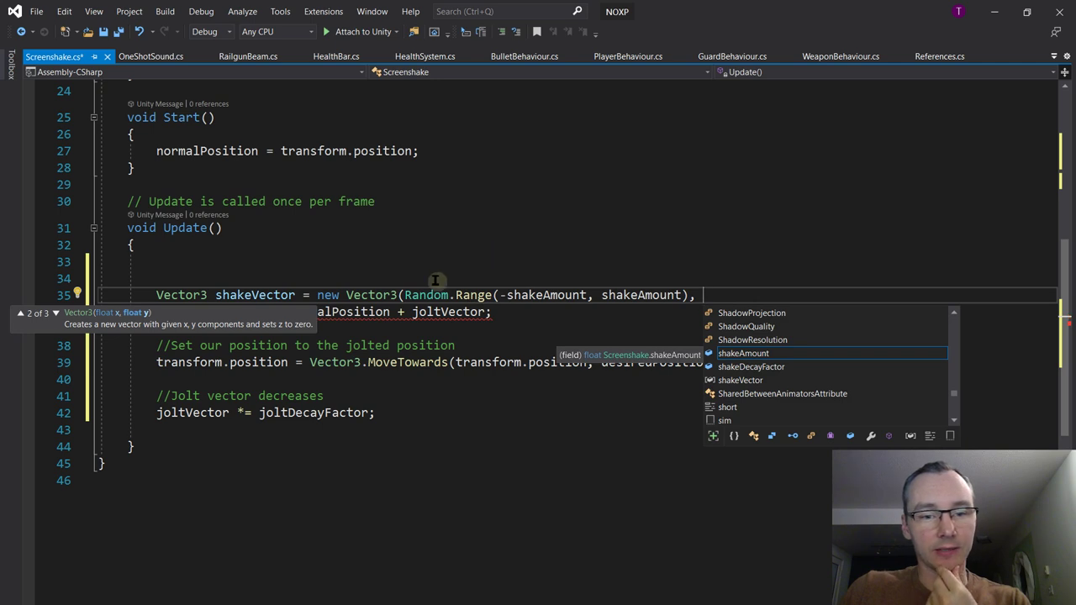
Duplicate the Random.Range call for all three axes and close the constructor parenthesis
left_click_drag(405, 295, 710, 294)
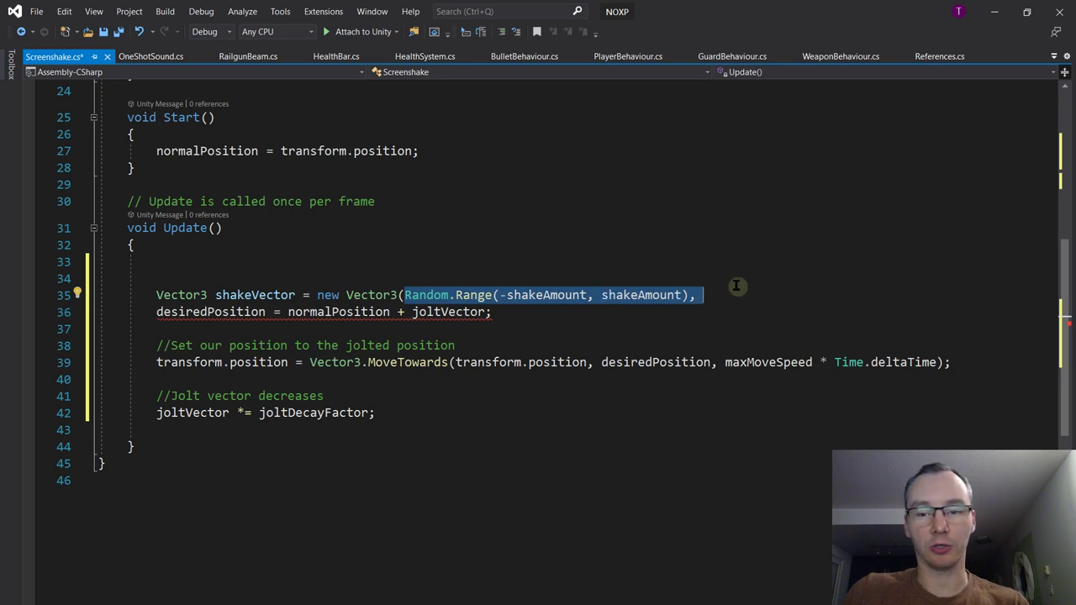
key("ctrl+c")
key("ctrl+v")
key("ctrl+v")
key("ctrl+v")
key("BackSpace")
key("BackSpace")
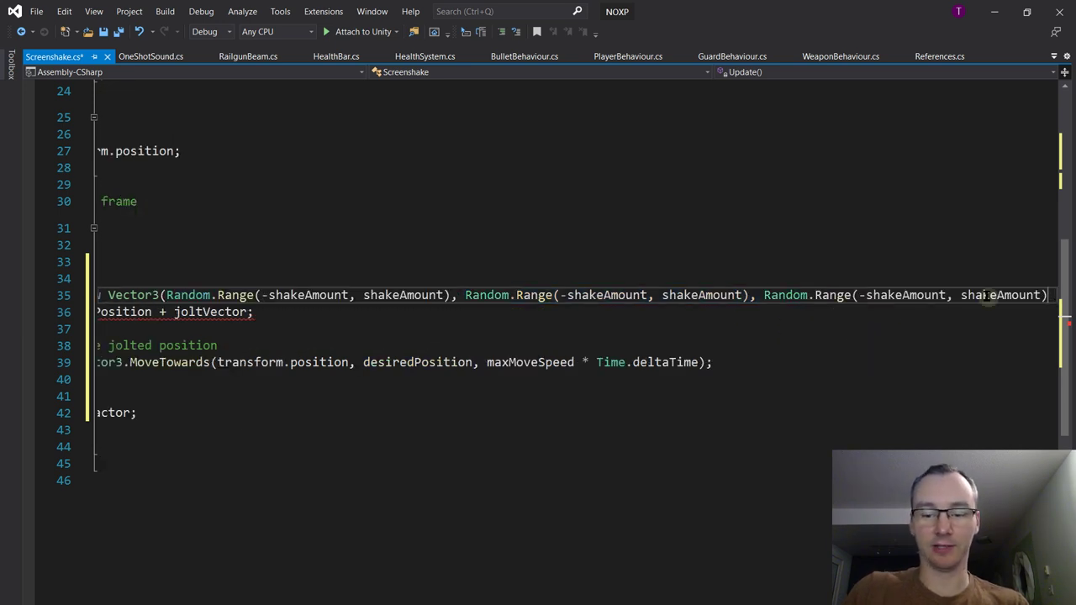
type(")")
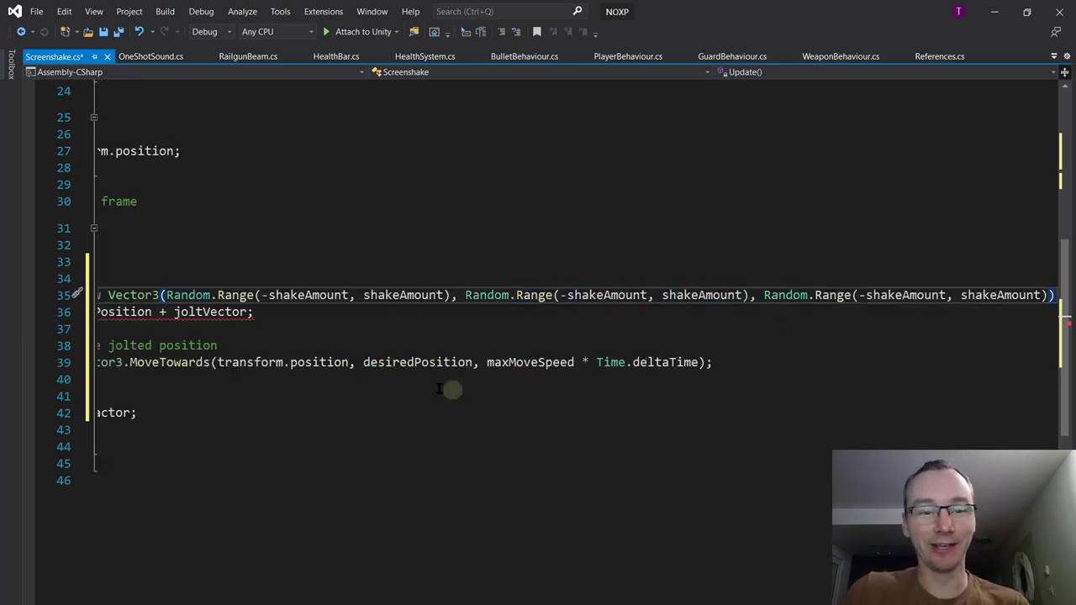
left_click_drag(458, 295, 751, 293)
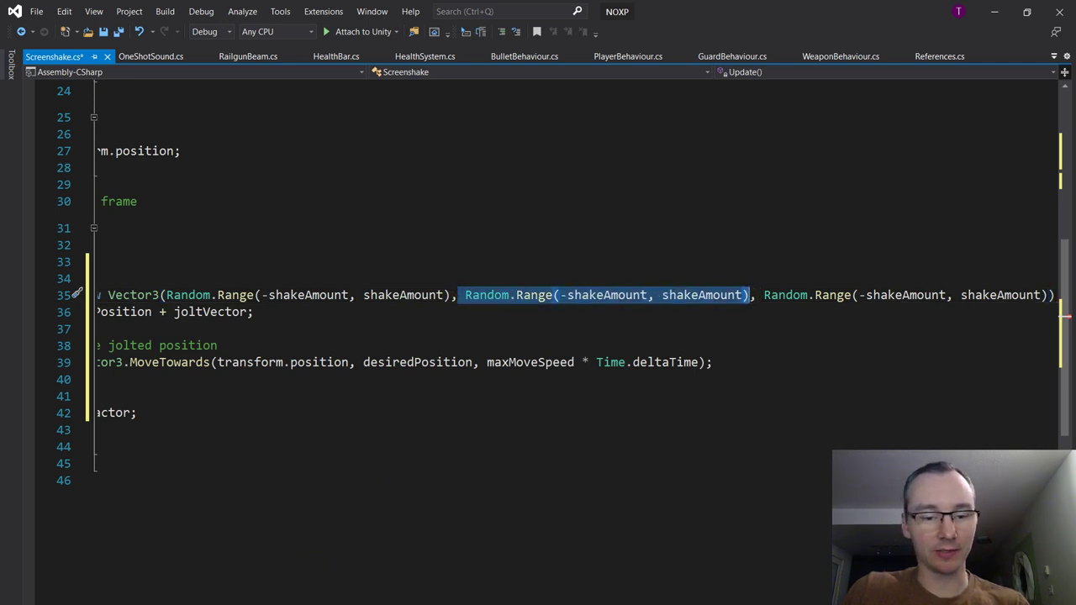
Declare an empty float GetRandomShakeAmount() method below Update
scroll(233, 521, "left", 5)
left_click(220, 452)
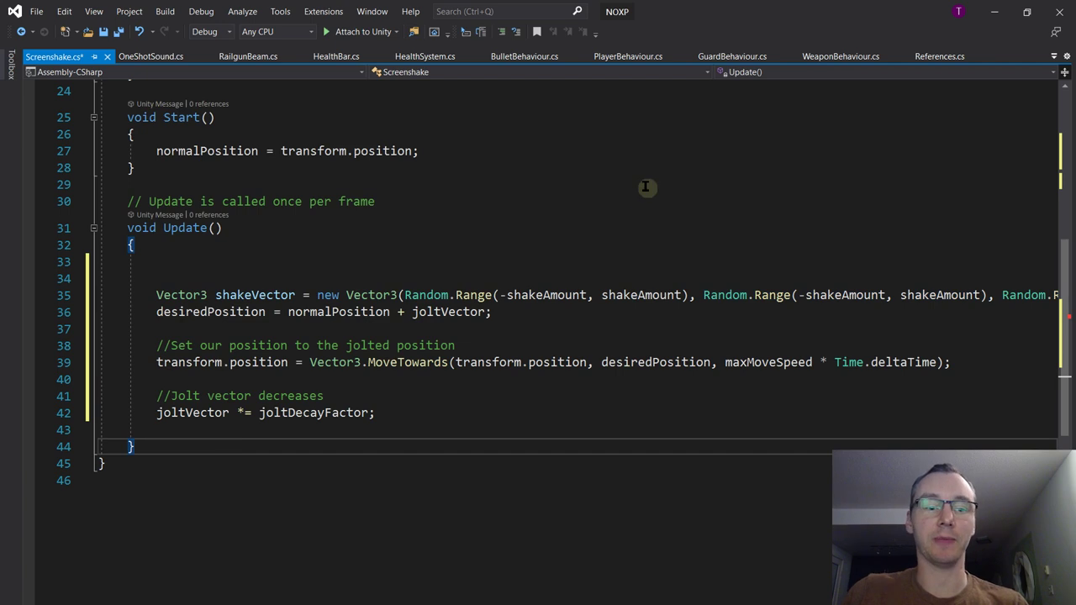
key("Return")
key("Return")
key("Return")
key("Return")
key("Up")
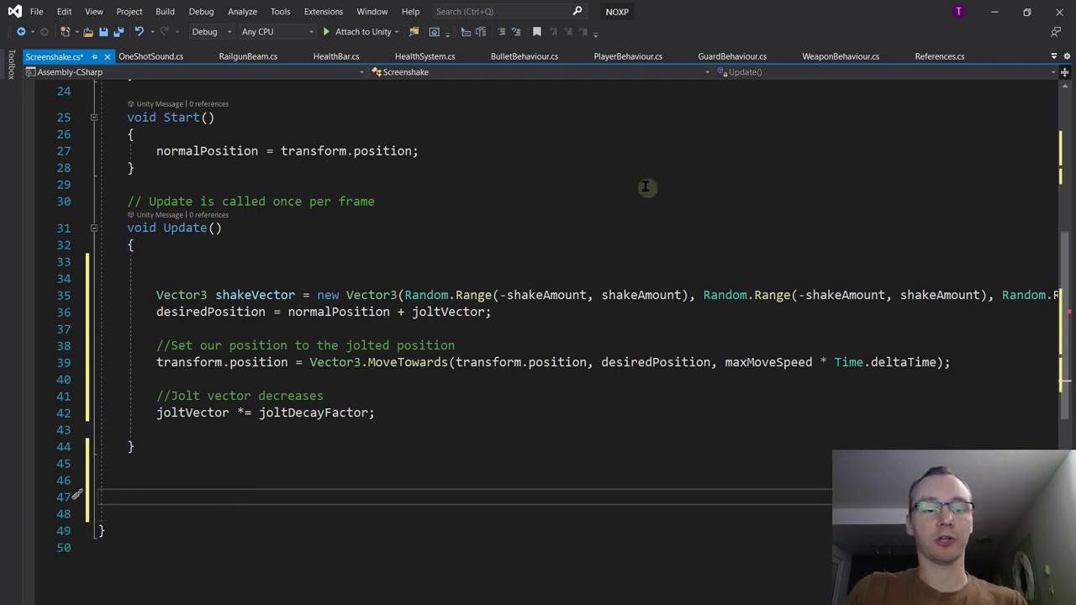
type("float ")
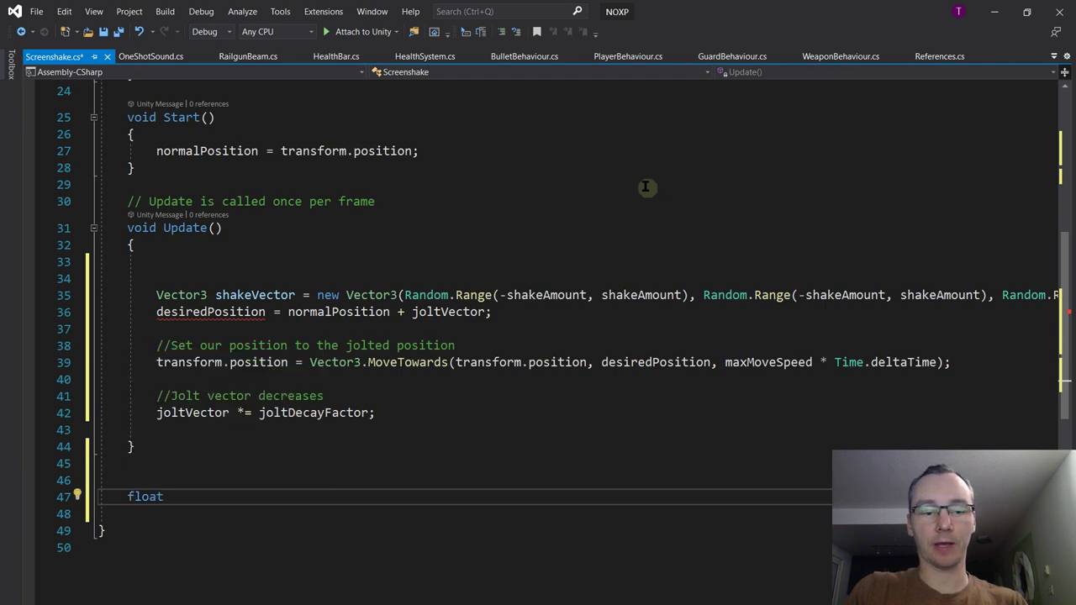
type("Random")
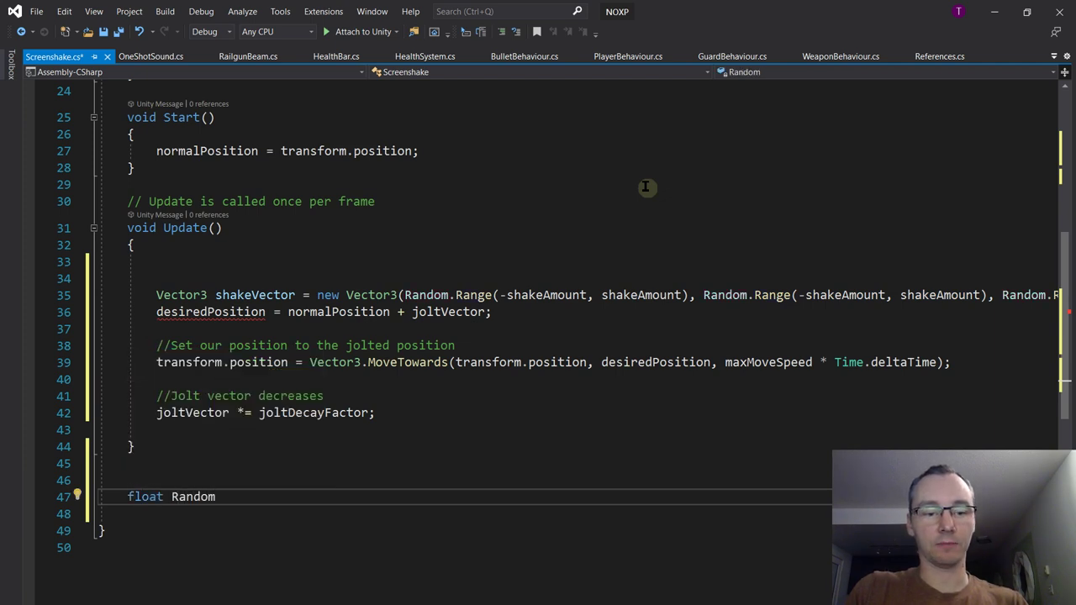
key("BackSpace")
key("BackSpace")
key("BackSpace")
key("BackSpace")
key("BackSpace")
key("BackSpace")
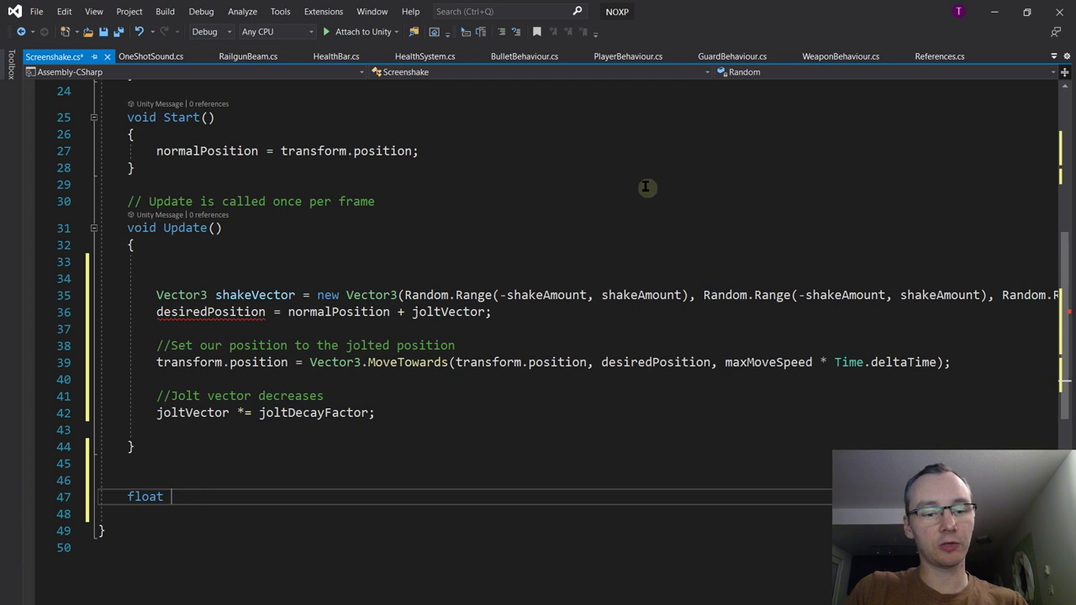
type("GetRandom")
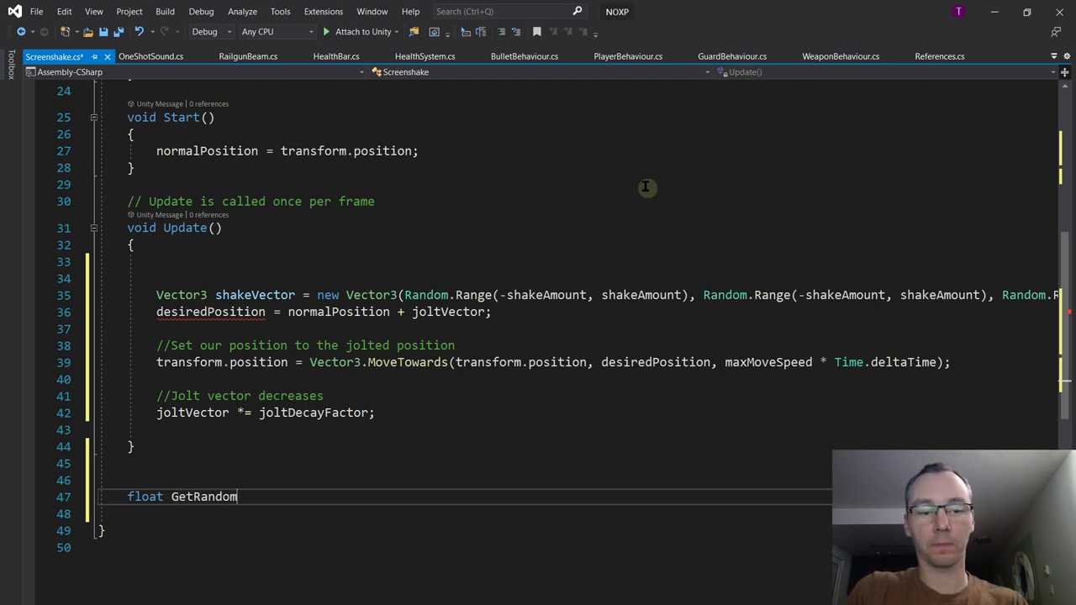
type("ShakeAmount")
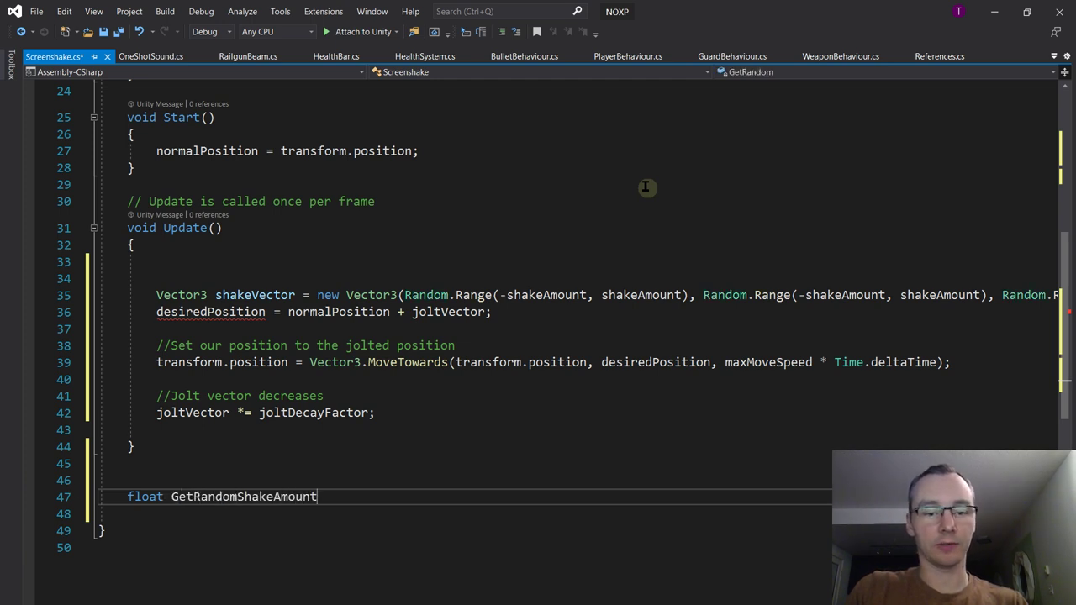
type("() {")
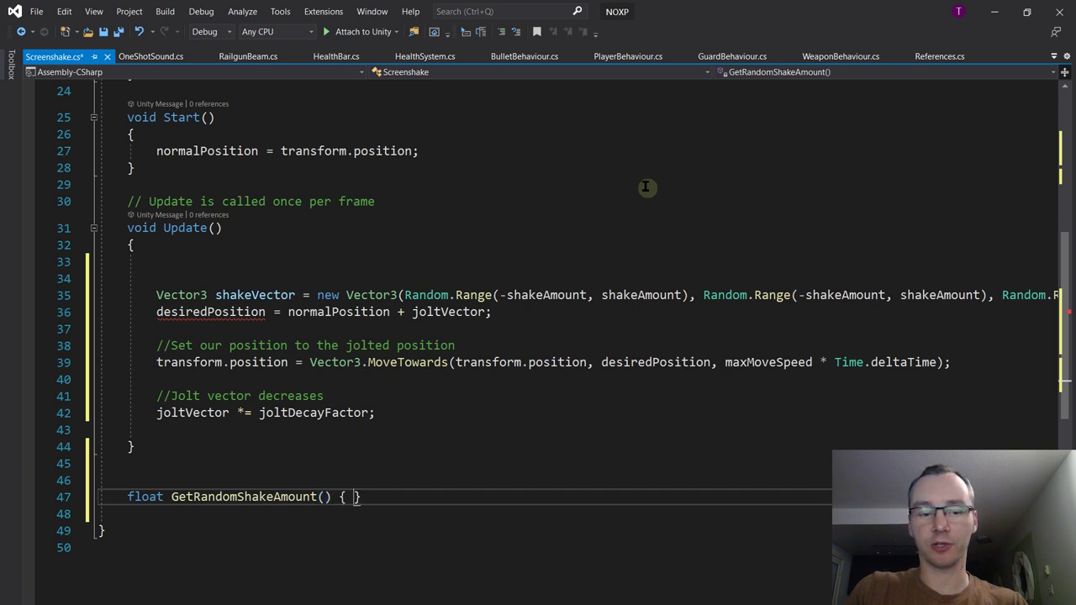
key("Return")
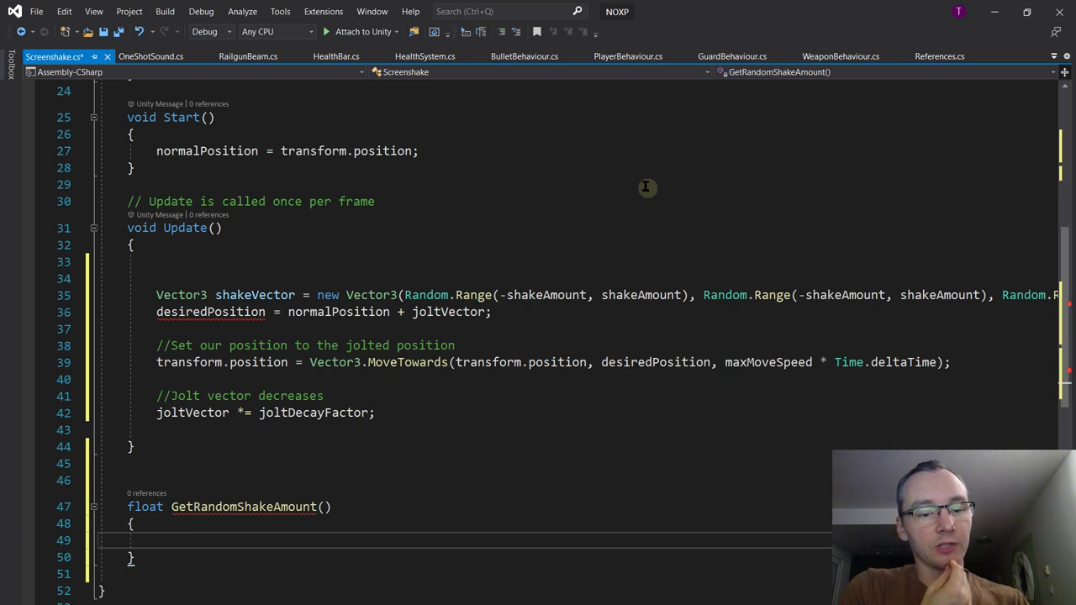
Make the method return Random.Range(-shakeAmount, shakeAmount)
key("ctrl+v")
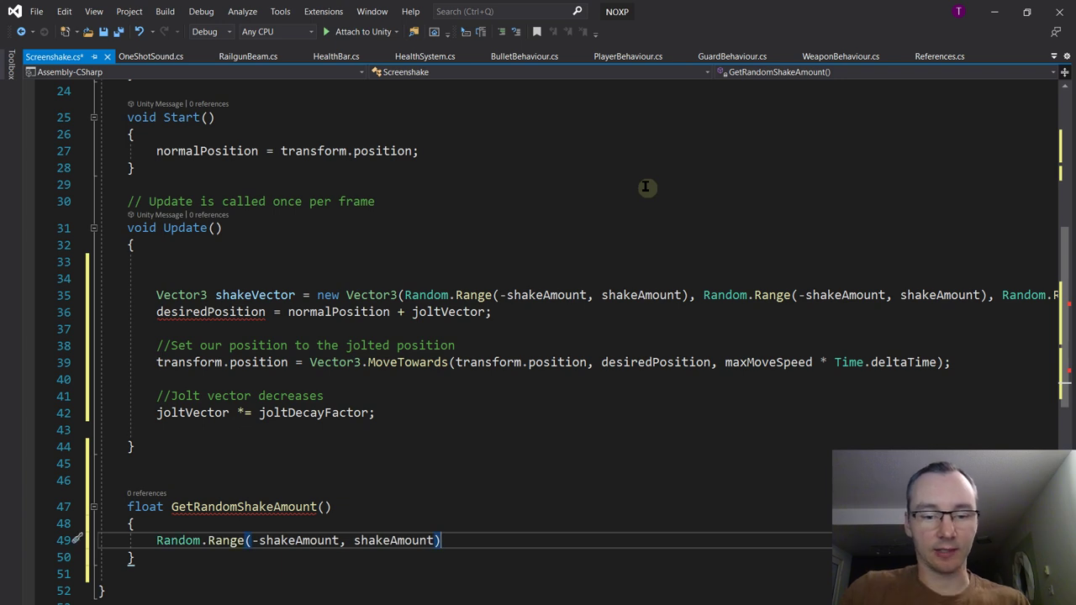
type(";")
left_click(157, 540)
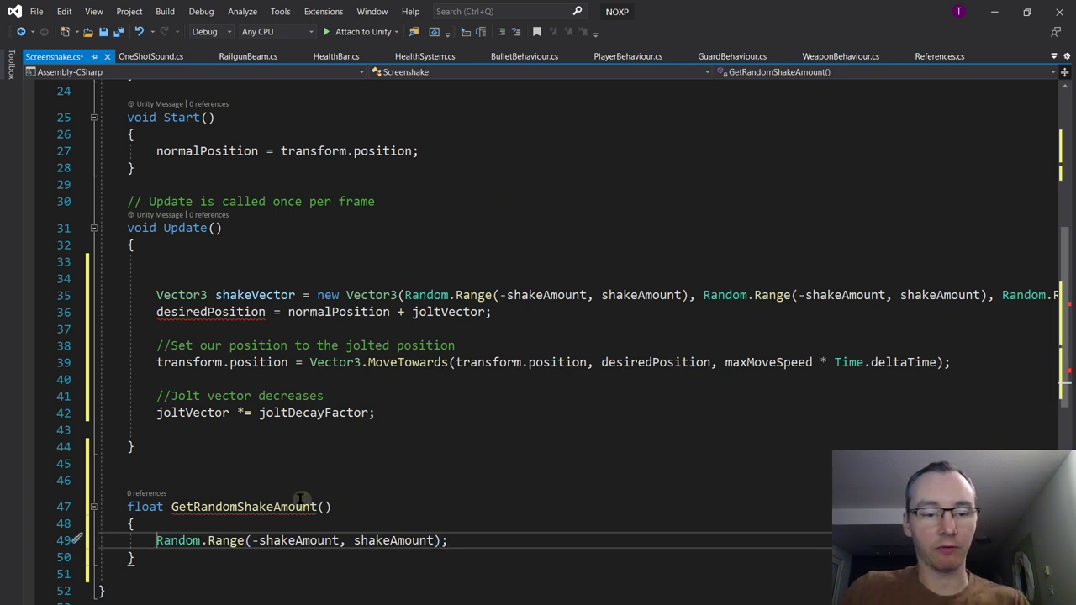
type("return")
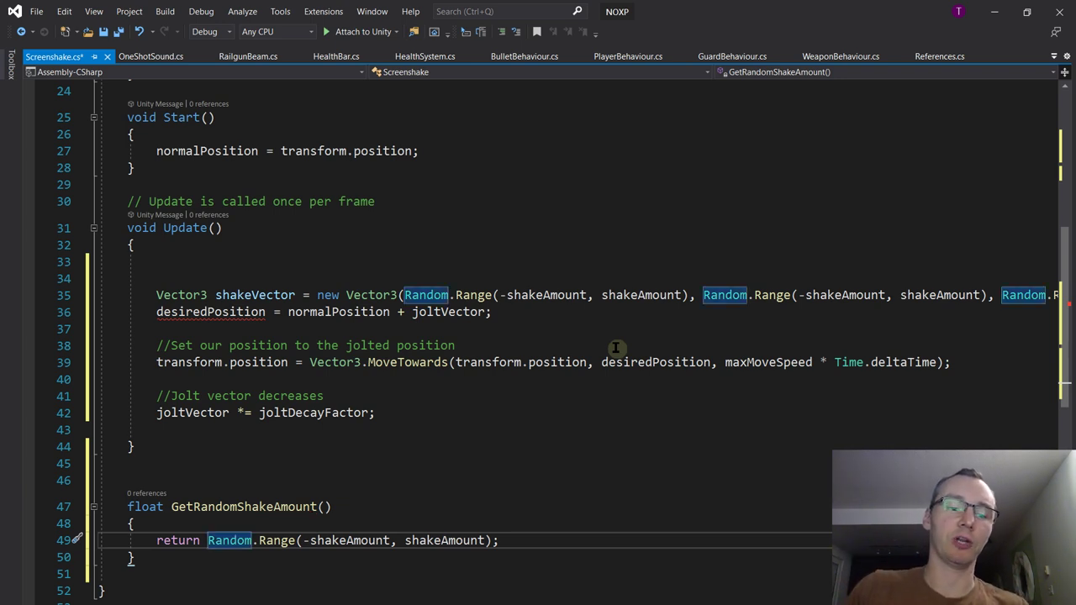
left_click(298, 477)
left_click(300, 463)
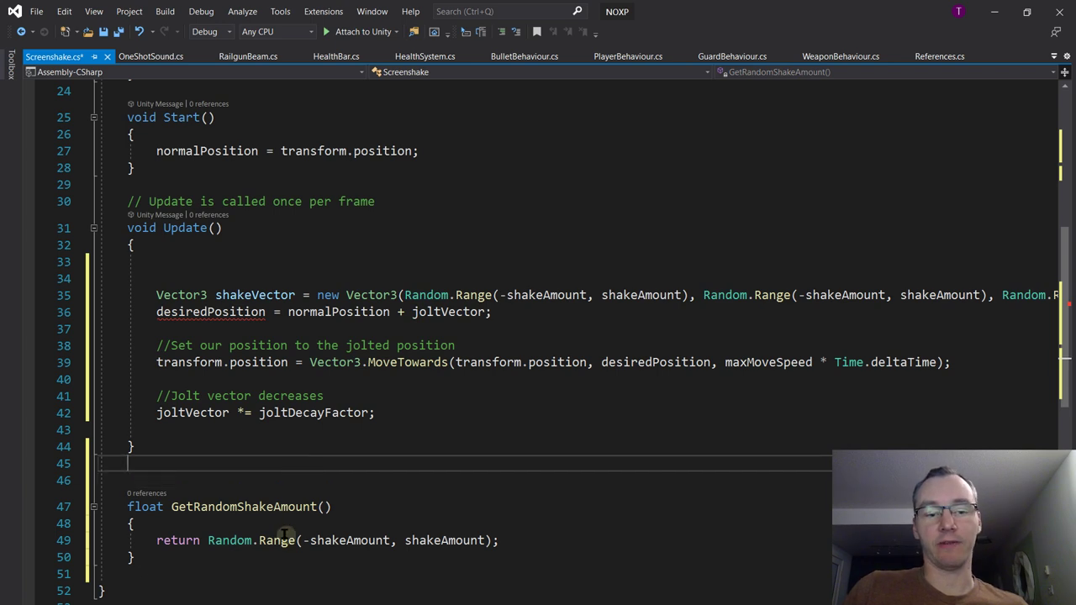
left_click_drag(207, 540, 542, 536)
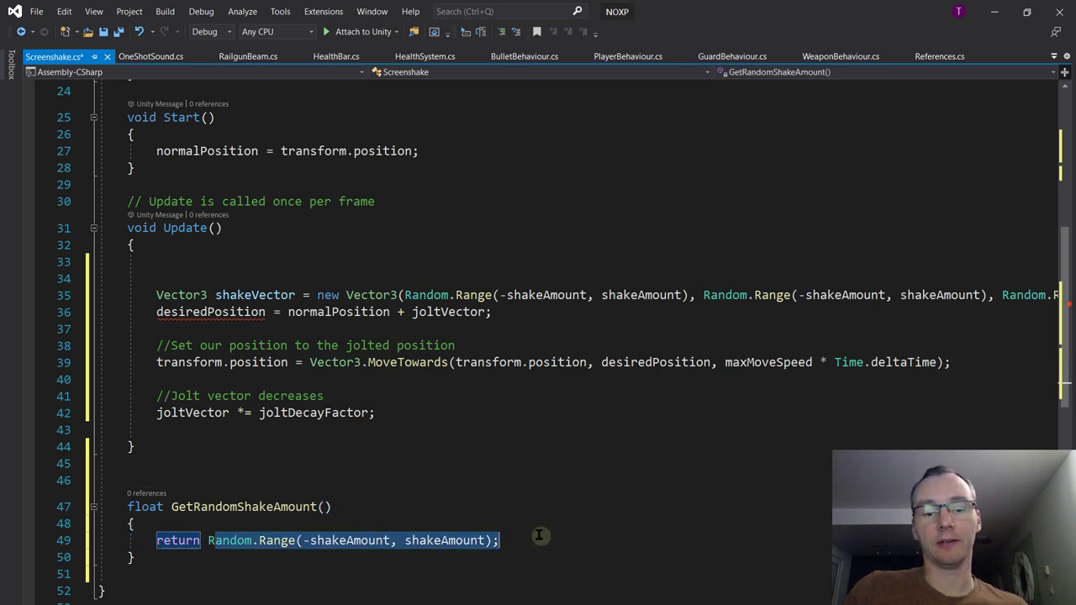
Replace line 35's Random.Range calls with three GetRandomShakeAmount() calls in shakeVector's Vector3
double_click(300, 507)
key("ctrl+c")
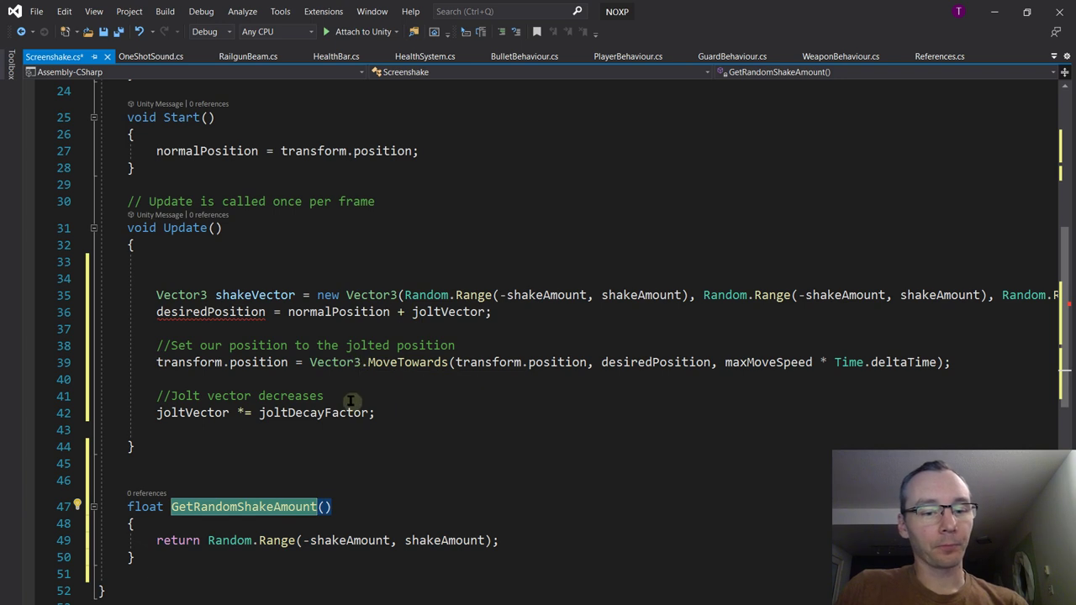
double_click(144, 507)
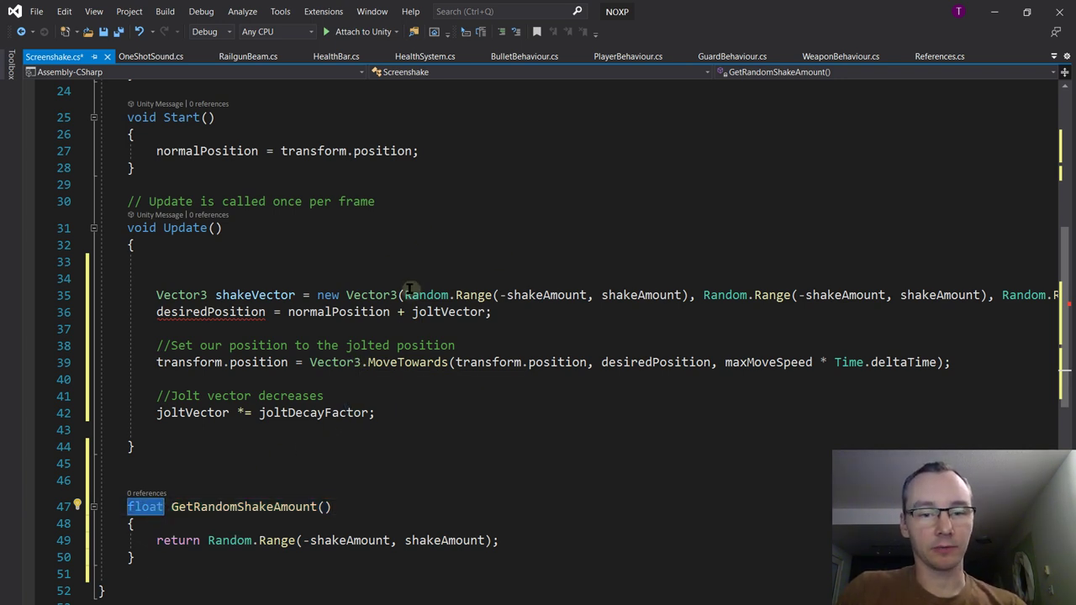
left_click_drag(405, 294, 1042, 295)
key("ctrl+v")
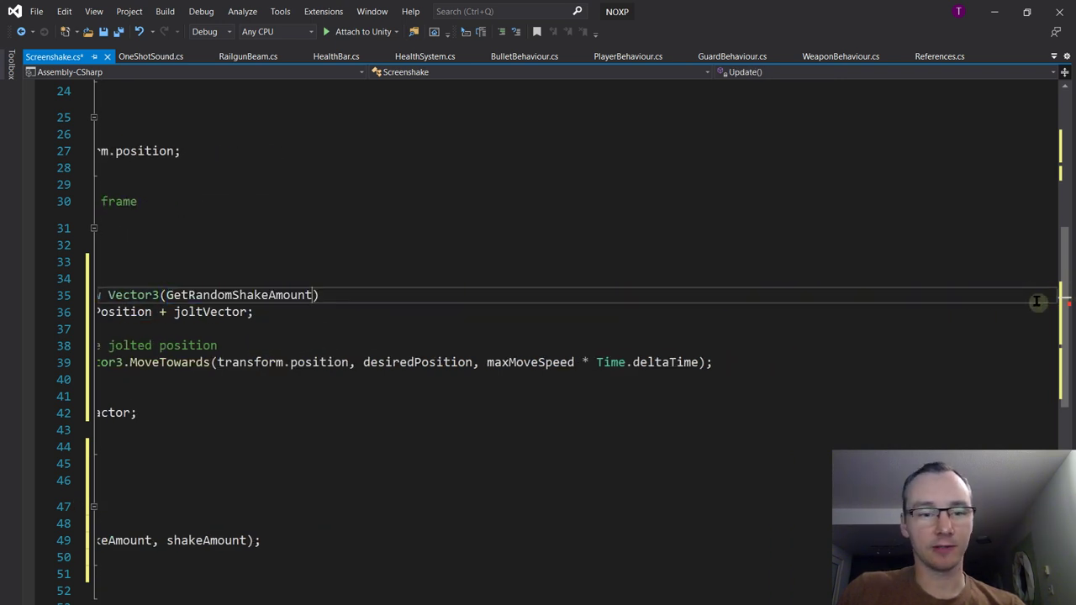
type("(),")
key("ctrl+v")
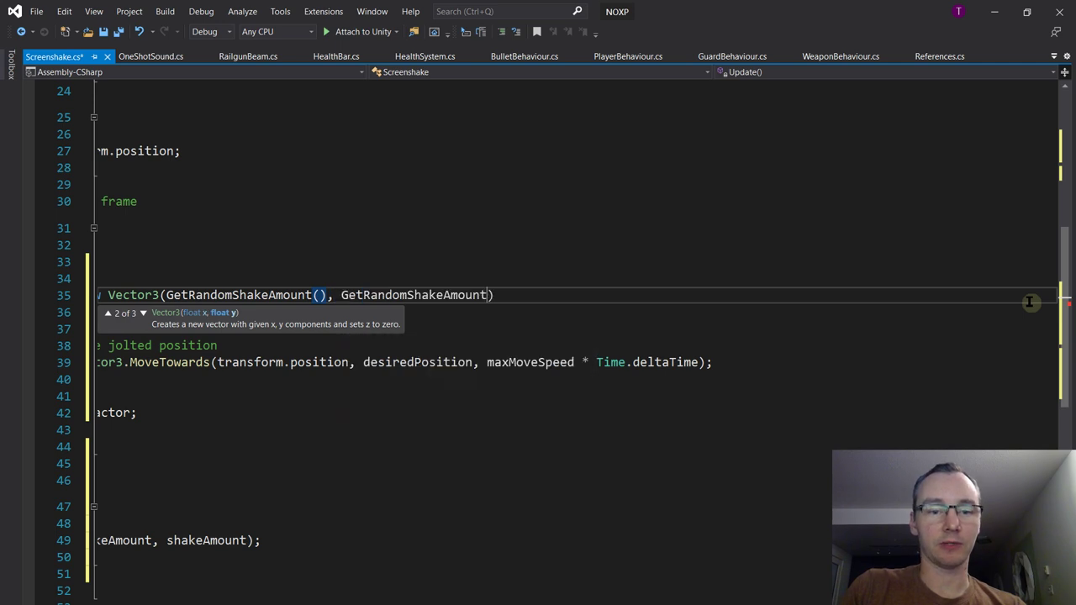
type("(),")
key("ctrl+v")
type("());")
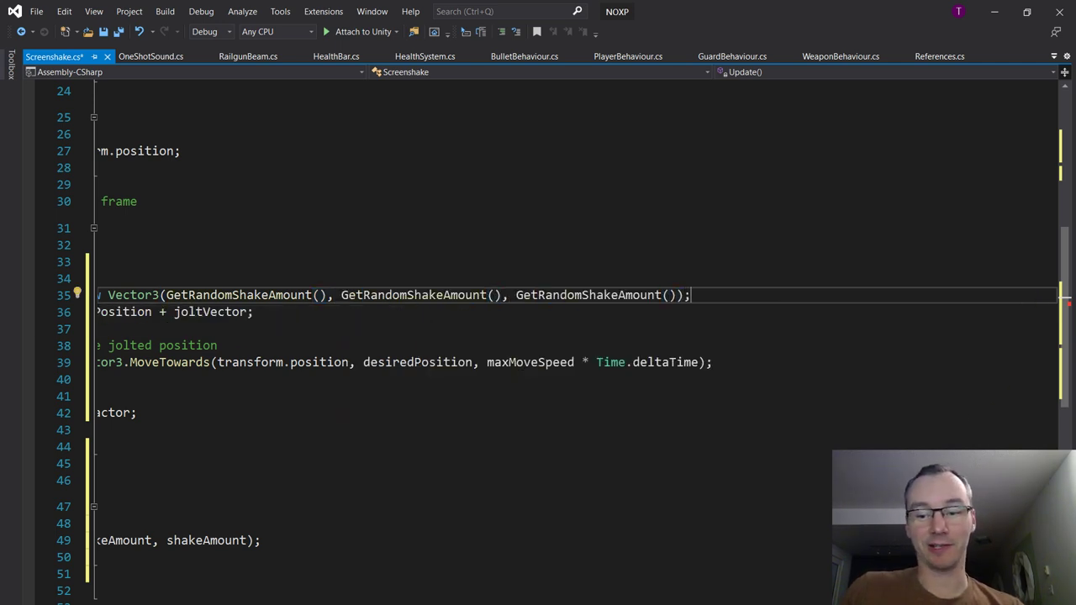
scroll(644, 568, "left", 5)
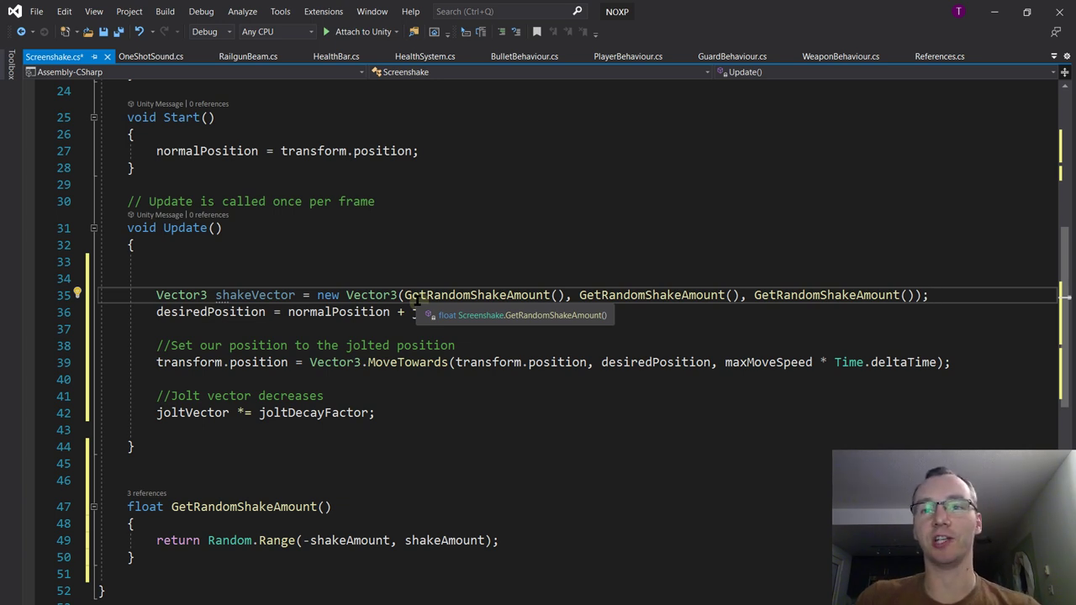
left_click(418, 511)
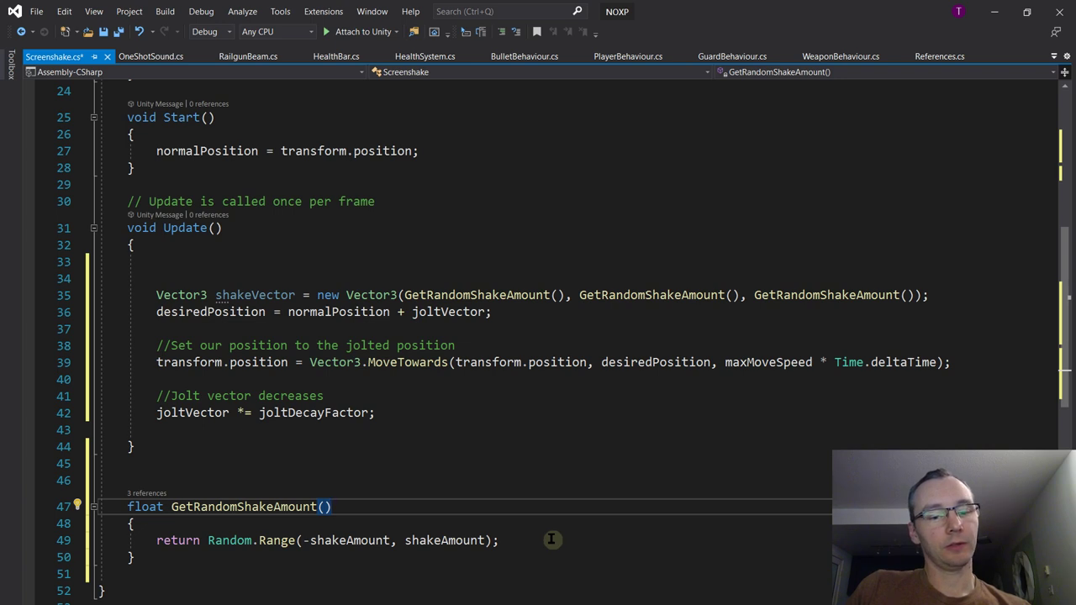
key("Down")
key("Down")
key("Home")
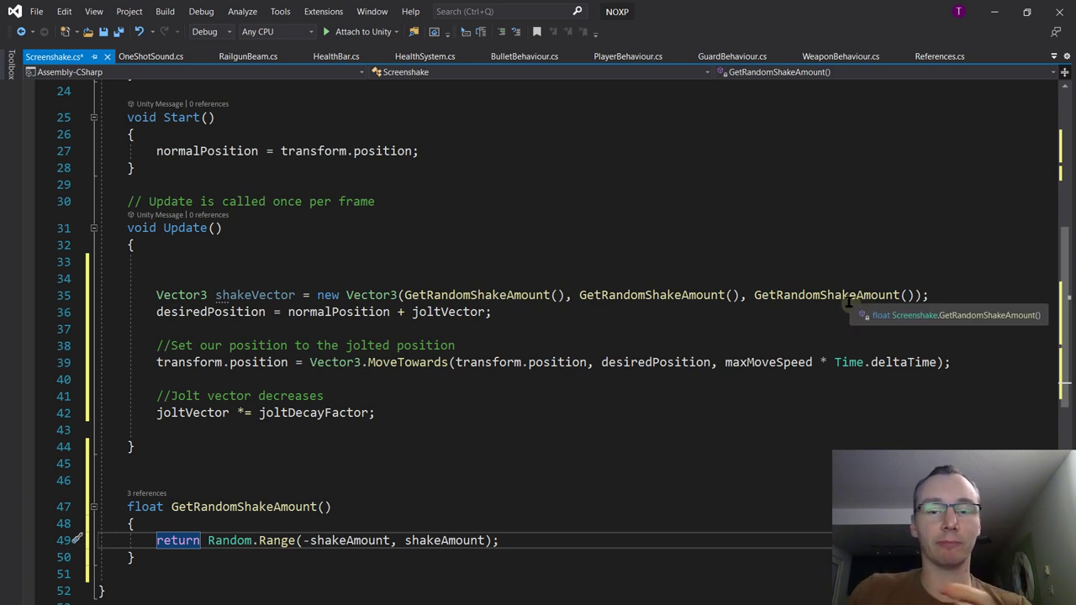
left_click(311, 541)
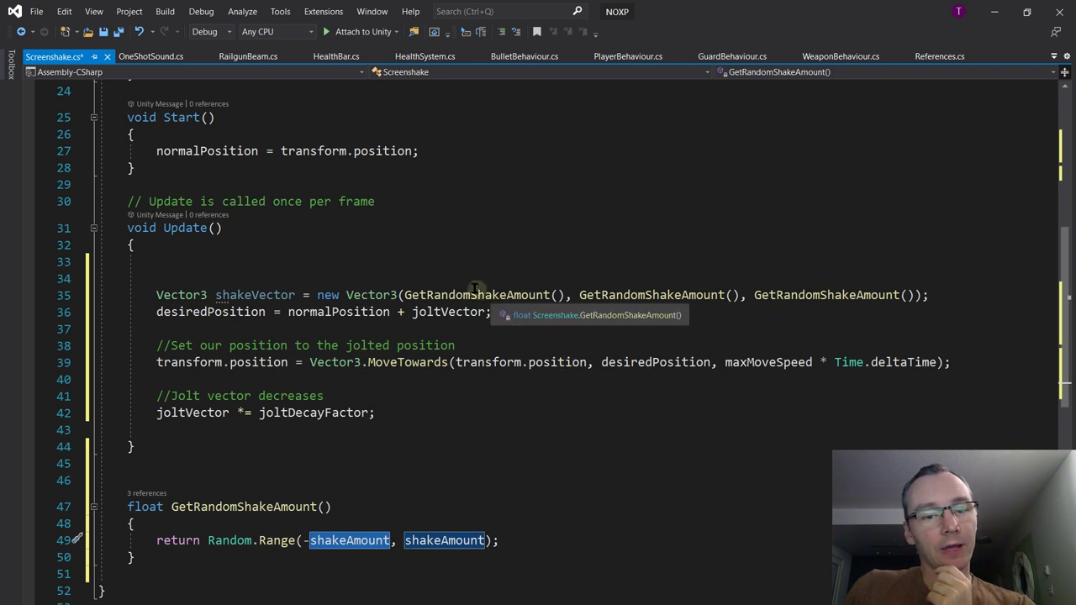
left_click(286, 299)
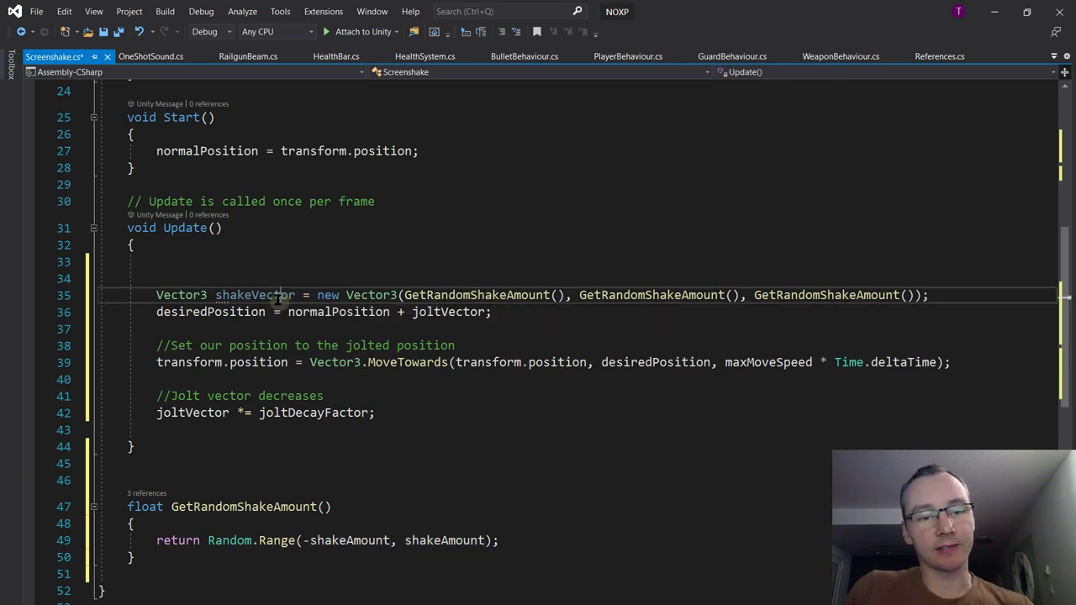
Append '+ shakeVector' after joltVector in the desiredPosition line 36
left_click(486, 312)
type("+ shakeVector")
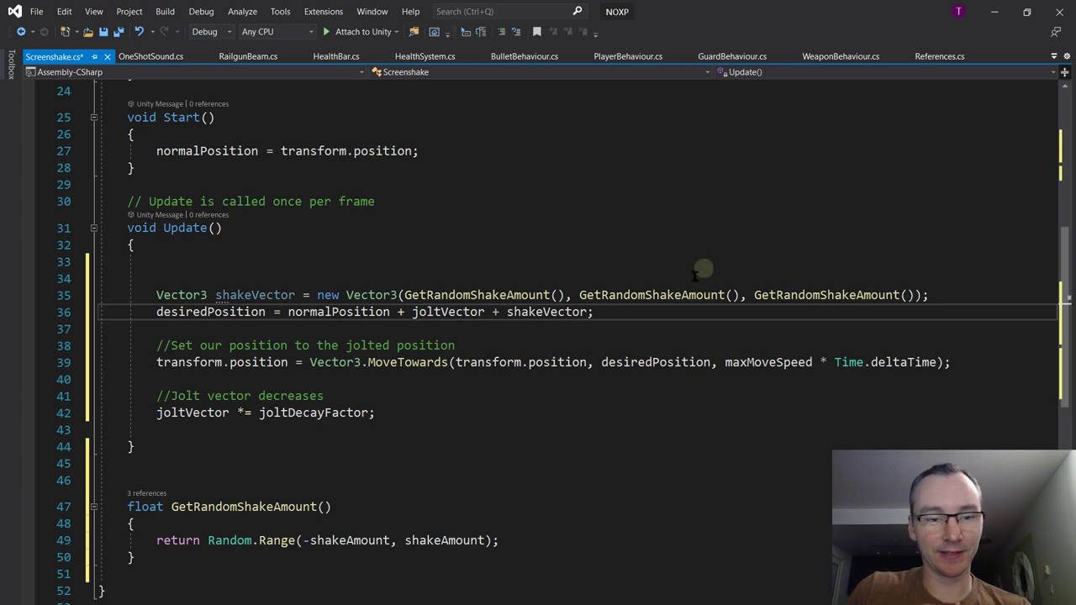
left_click(573, 392)
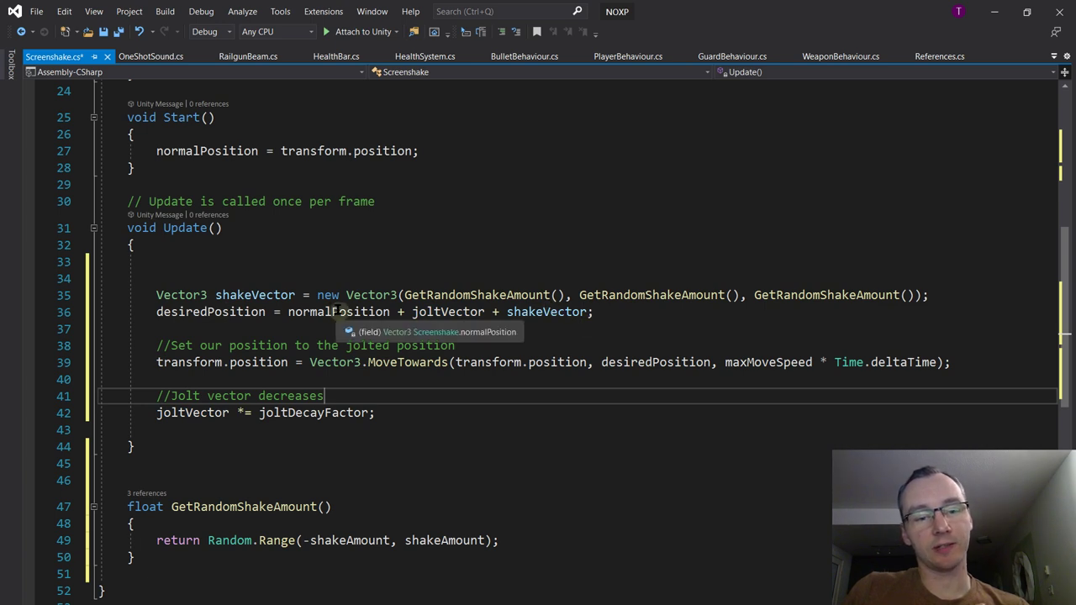
double_click(267, 296)
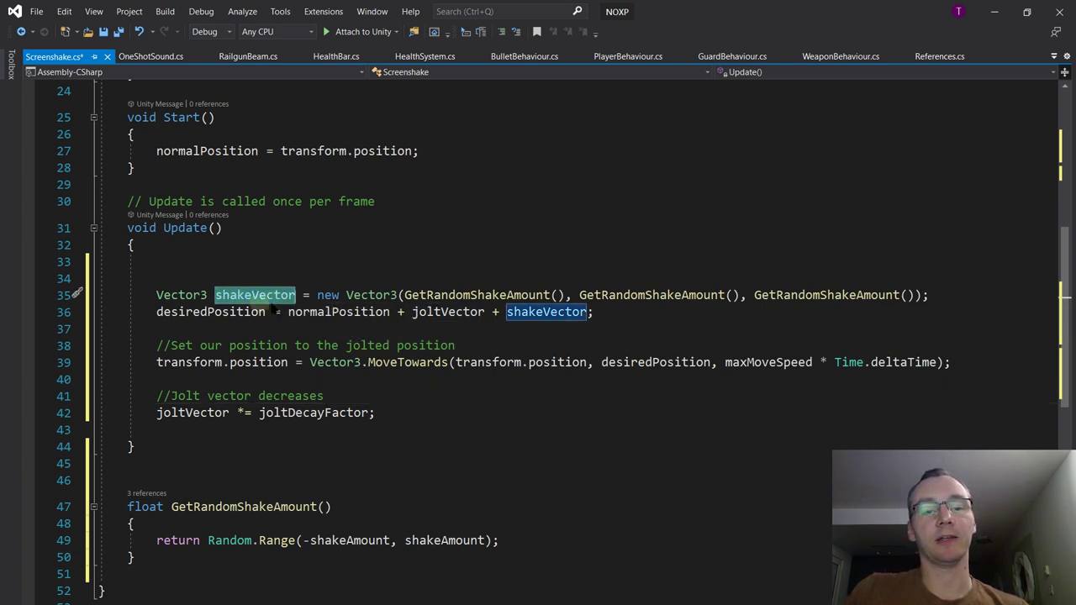
left_click(481, 313)
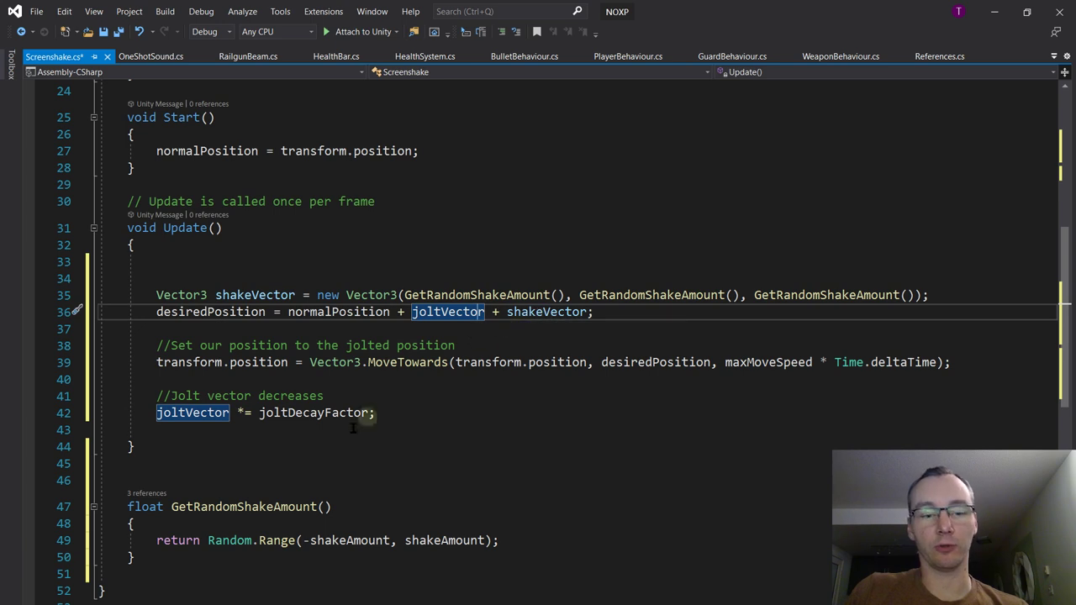
Remove the stray empty line left inside GetRandomShakeAmount
left_click(384, 522)
key("Return")
type("sha")
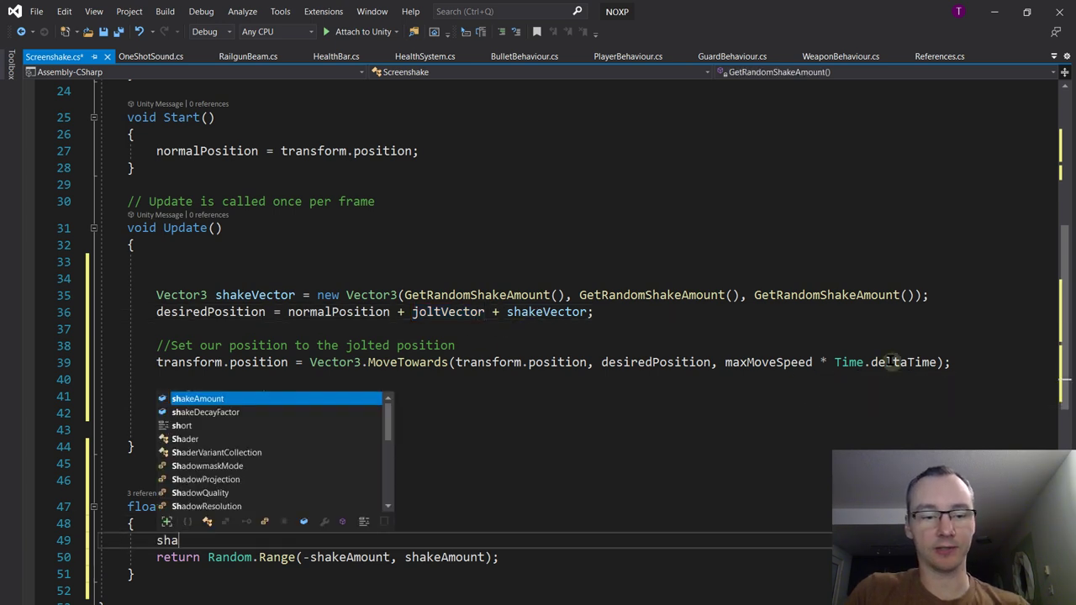
type("kev")
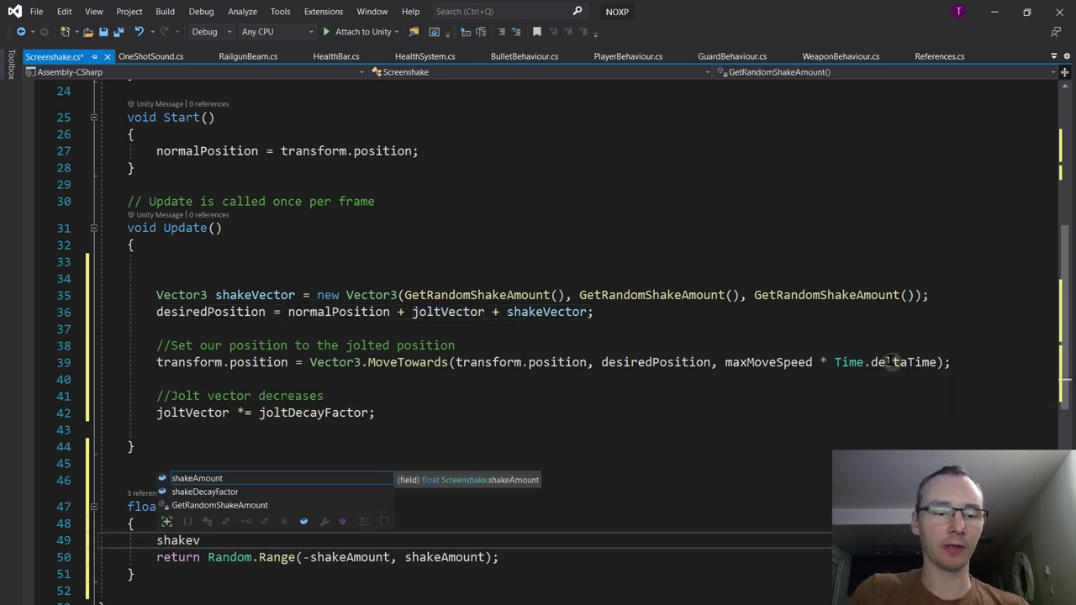
key("BackSpace")
key("BackSpace")
key("BackSpace")
key("BackSpace")
key("BackSpace")
key("BackSpace")
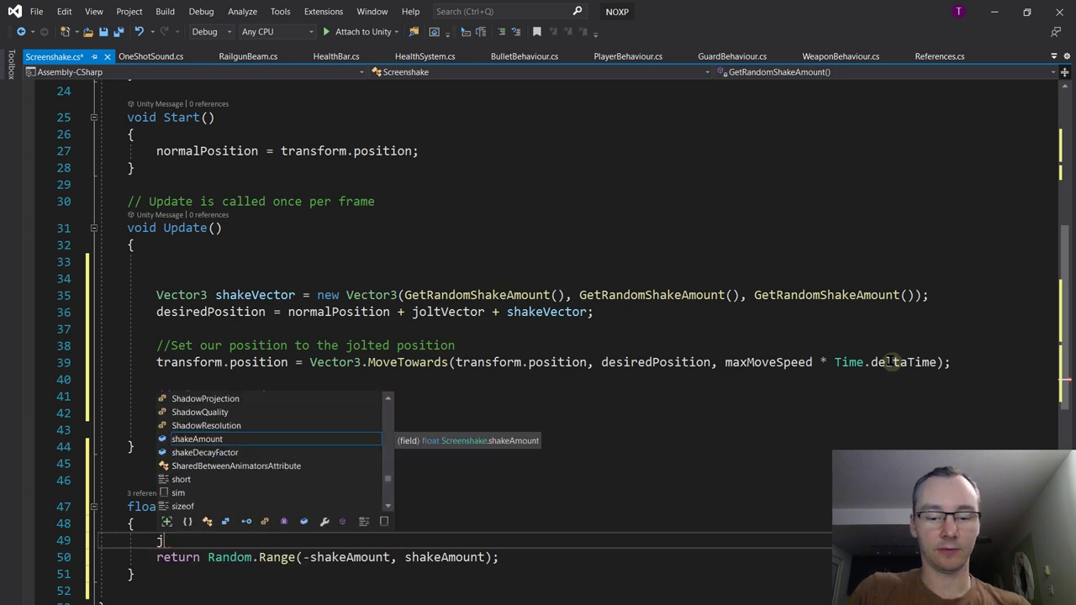
type("joltv")
key("BackSpace")
key("BackSpace")
key("BackSpace")
key("BackSpace")
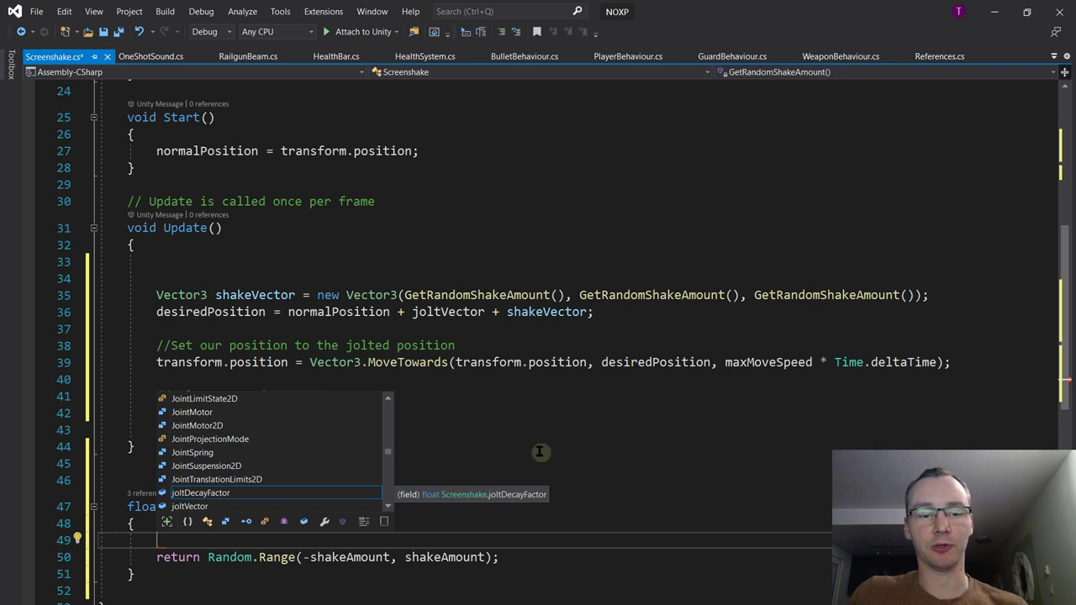
scroll(555, 548, "up", 1)
left_click(555, 548)
scroll(555, 548, "down", 1)
left_click_drag(225, 542, 225, 527)
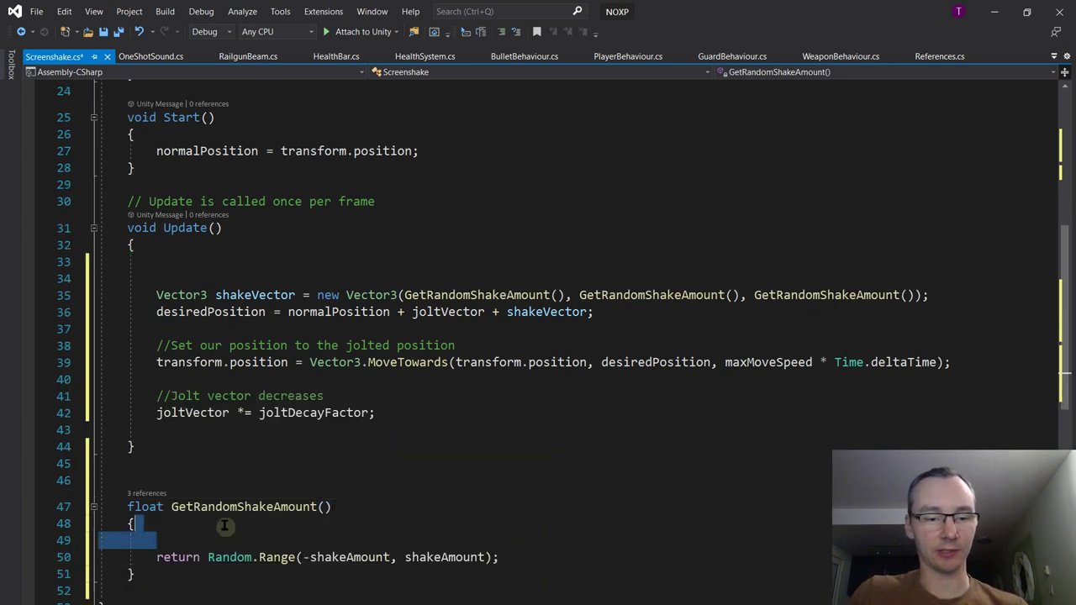
key("BackSpace")
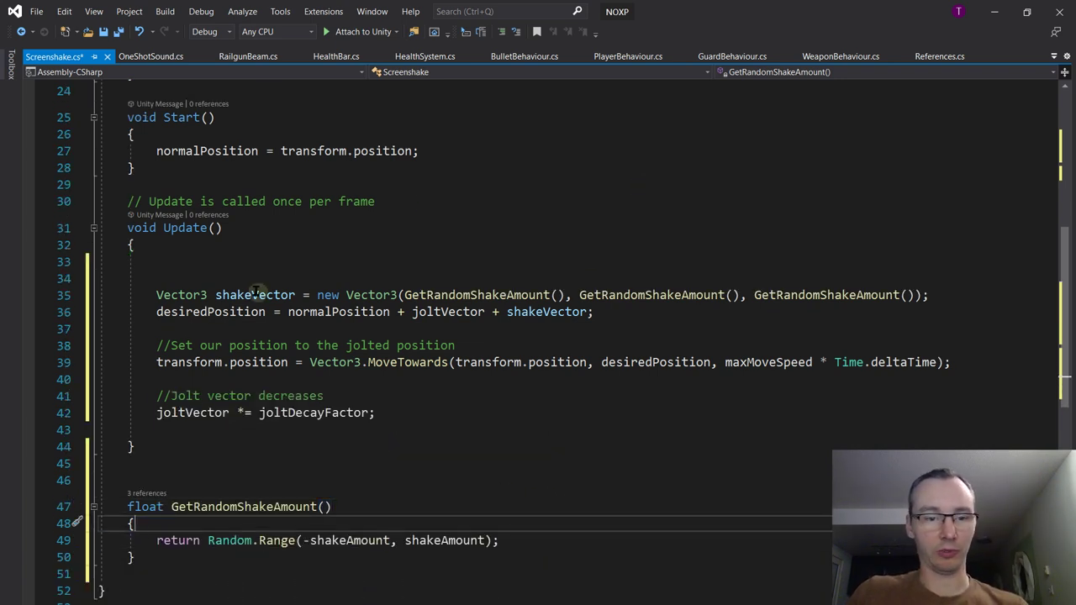
left_click(608, 310)
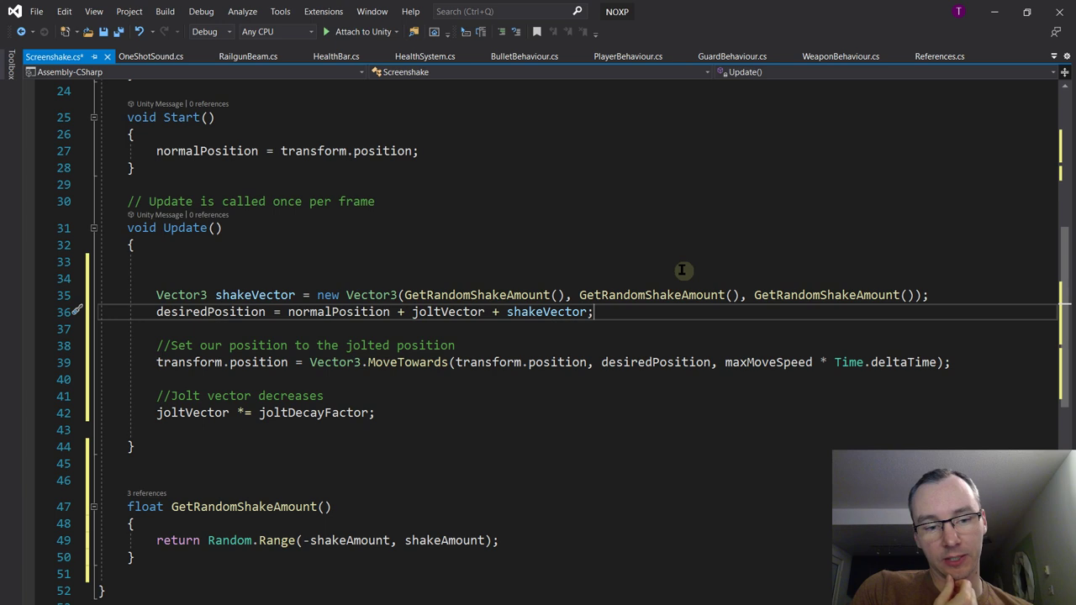
Add 'shakeAmount *= shakeDecayFactor;' below the joltVector decay line and save Screenshake.cs
left_click(409, 412)
key("Return")
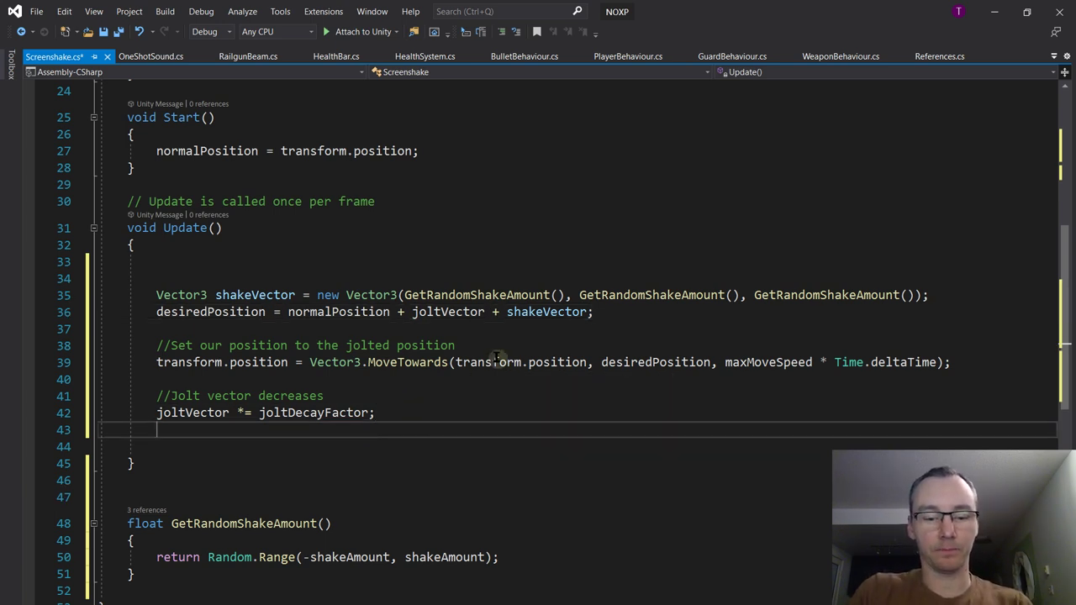
type("shake")
key("Tab")
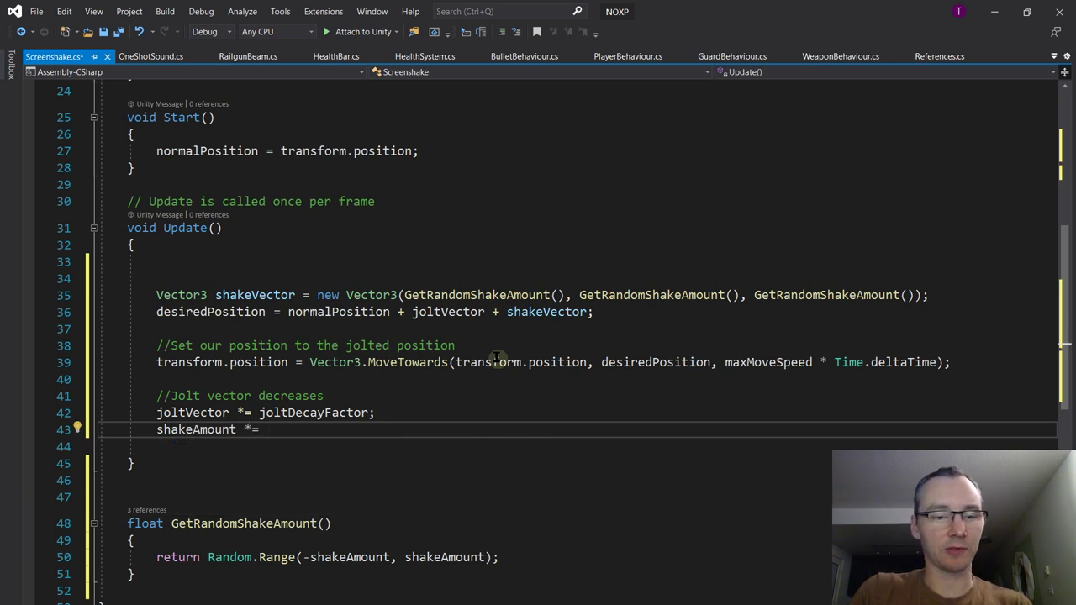
type("*= shak")
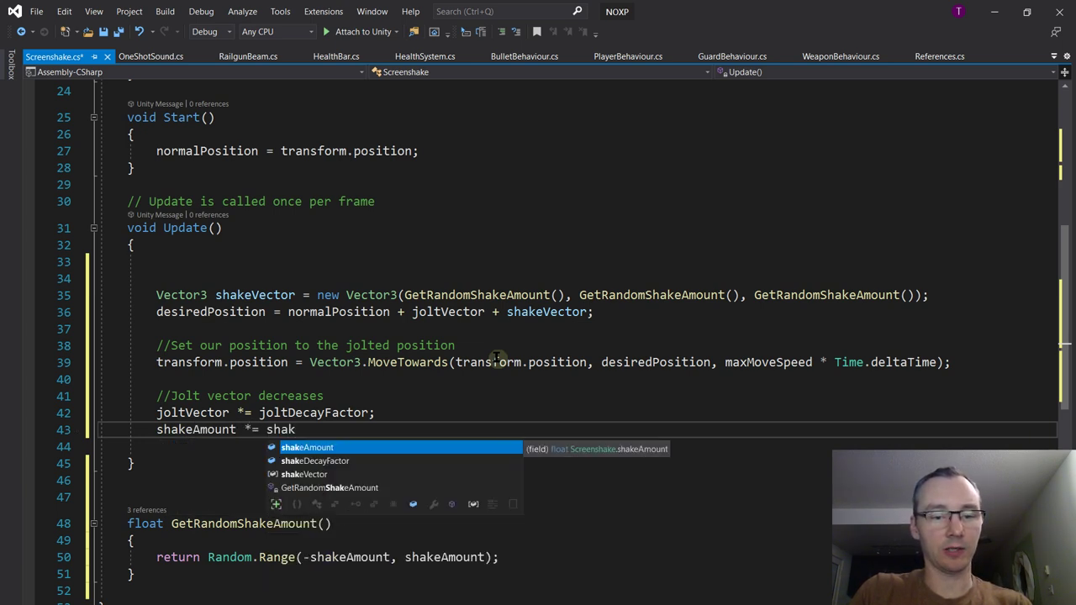
type("eD")
key("Tab")
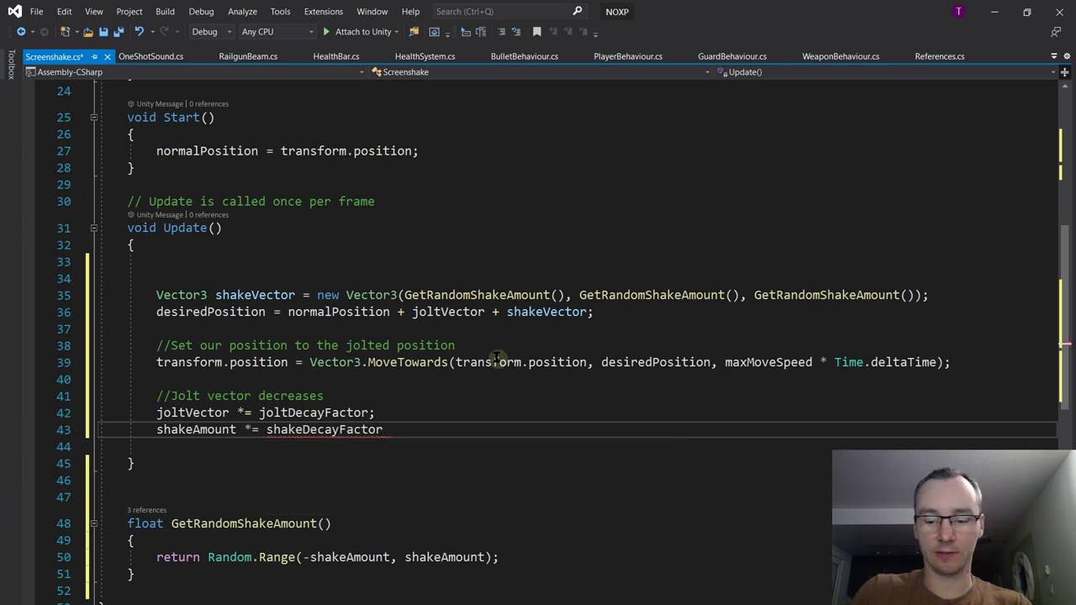
key("ctrl+s")
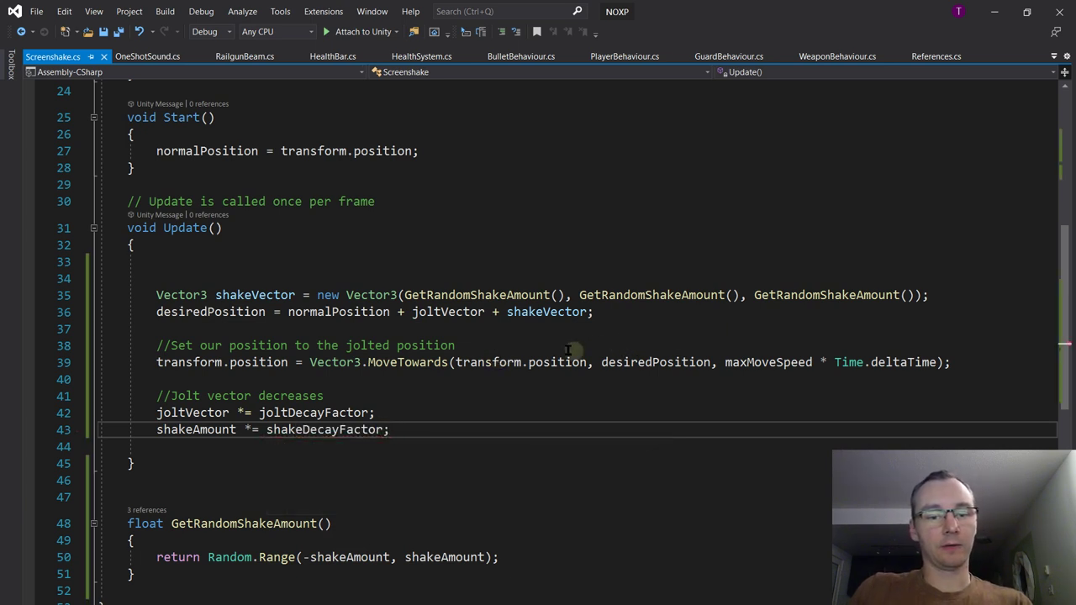
scroll(555, 353, "up", 7)
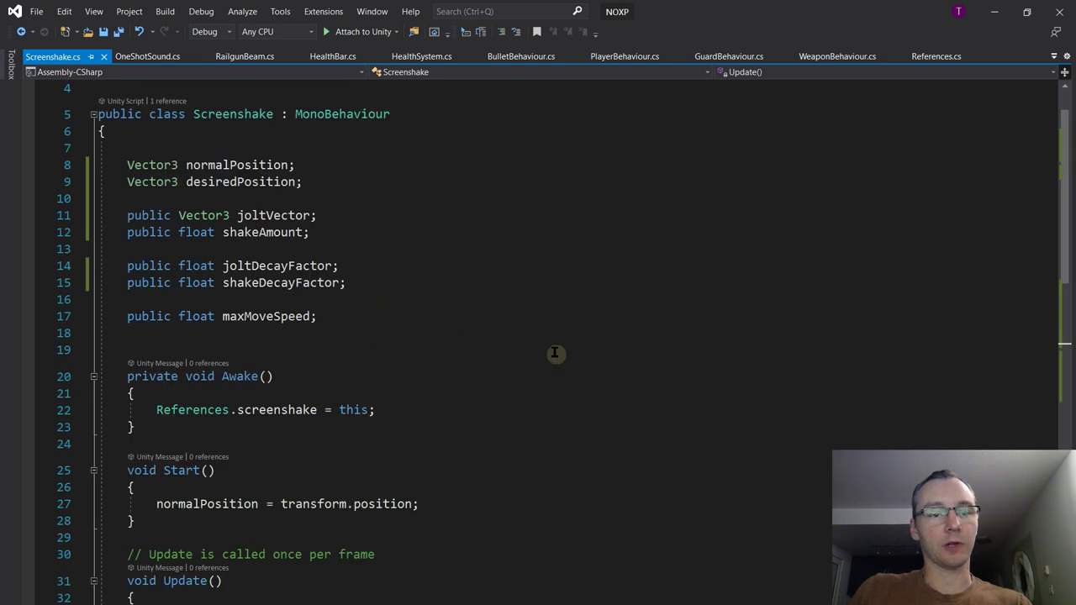
scroll(552, 300, "down", 4)
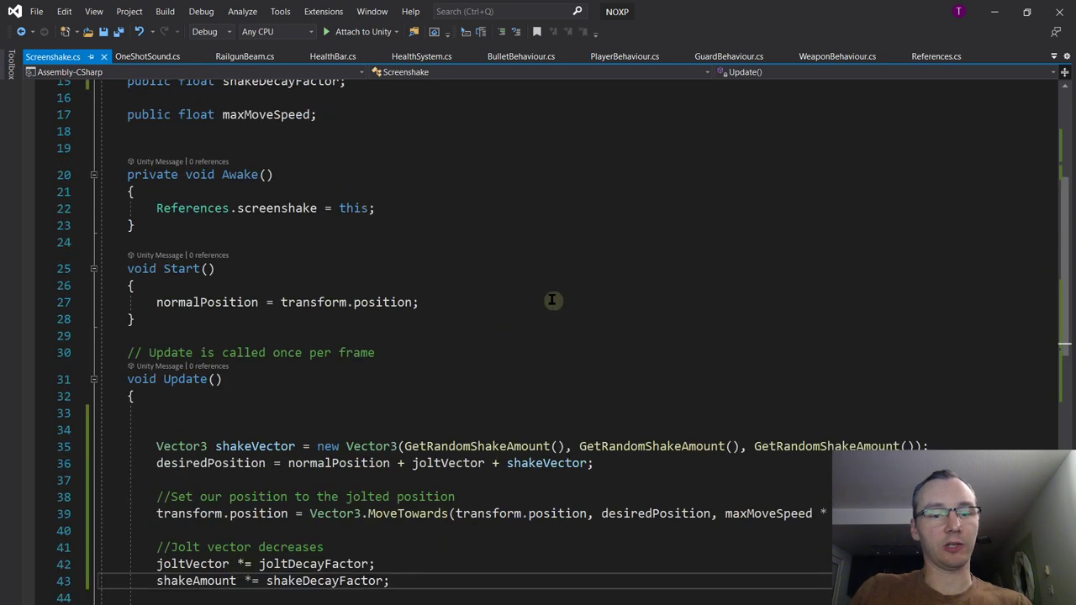
Select Main Camera and enter 0.9 as the Screenshake Shake Decay Factor
key("alt+Tab")
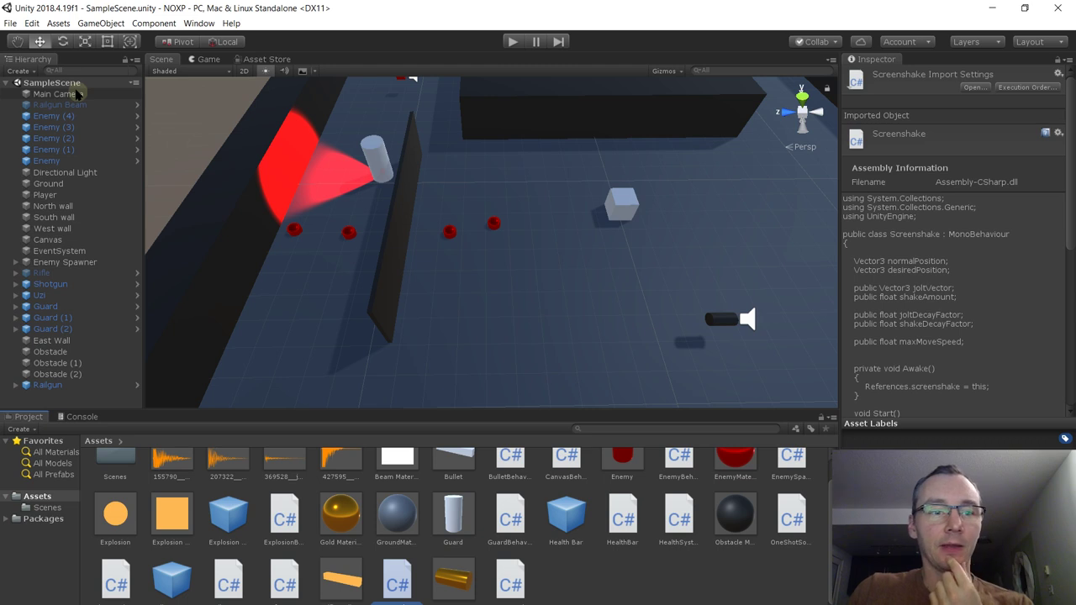
left_click(77, 95)
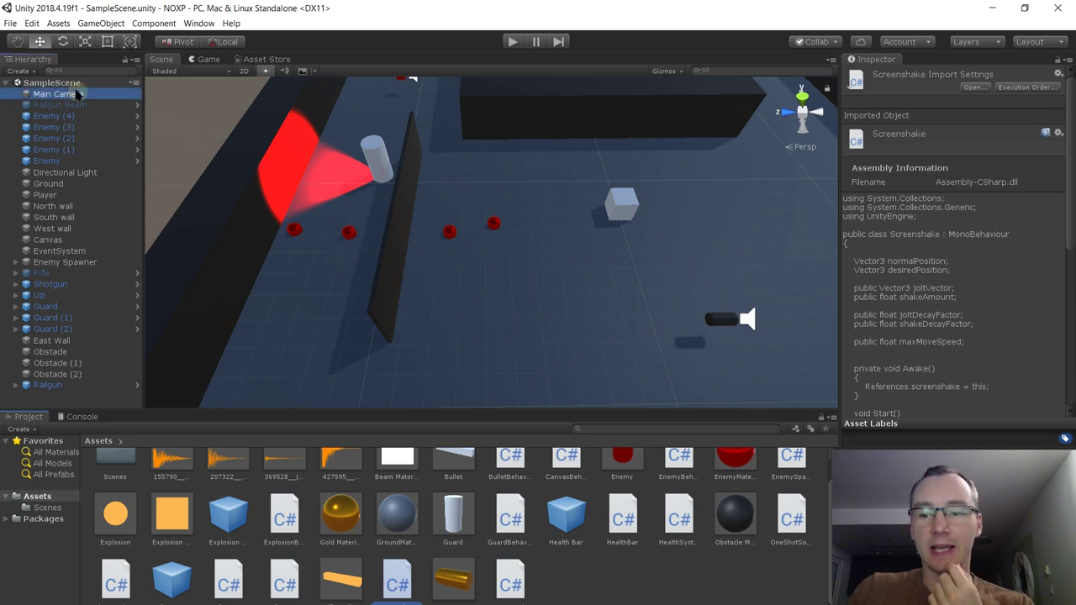
scroll(904, 233, "down", 5)
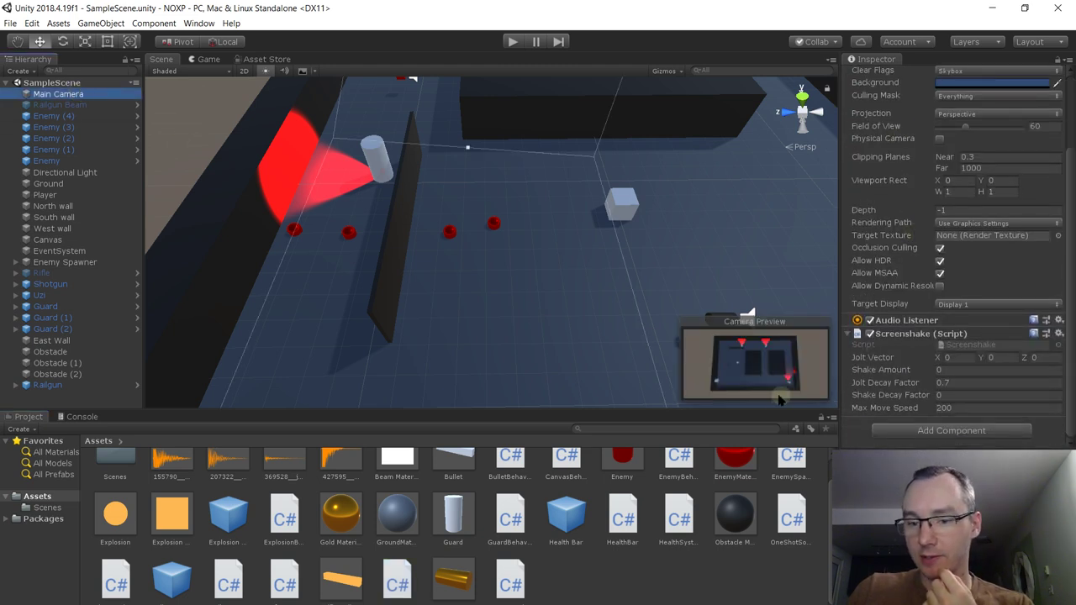
left_click(966, 372)
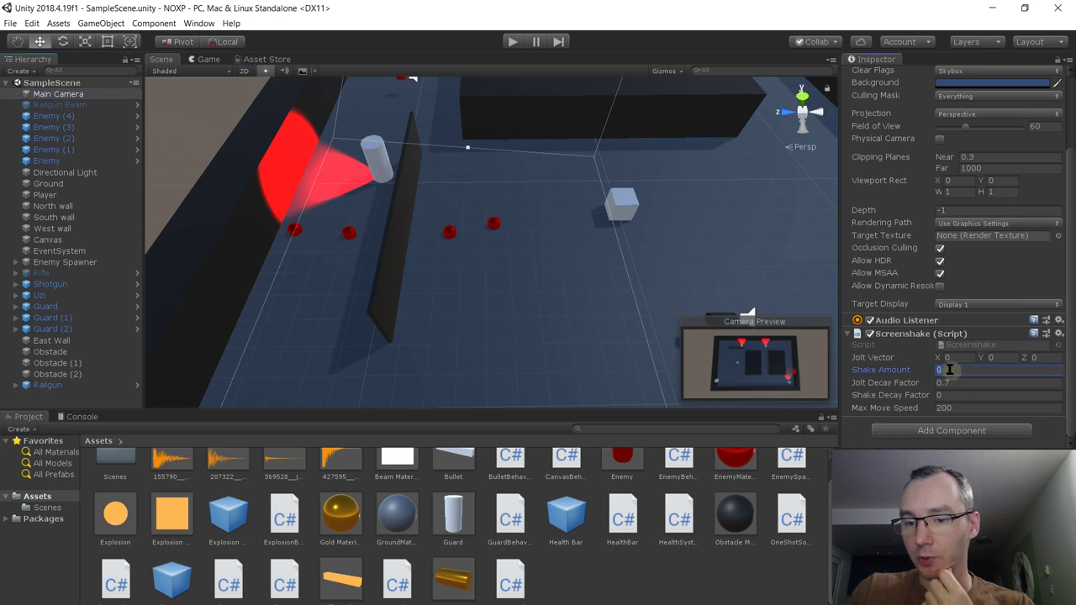
left_click(962, 395)
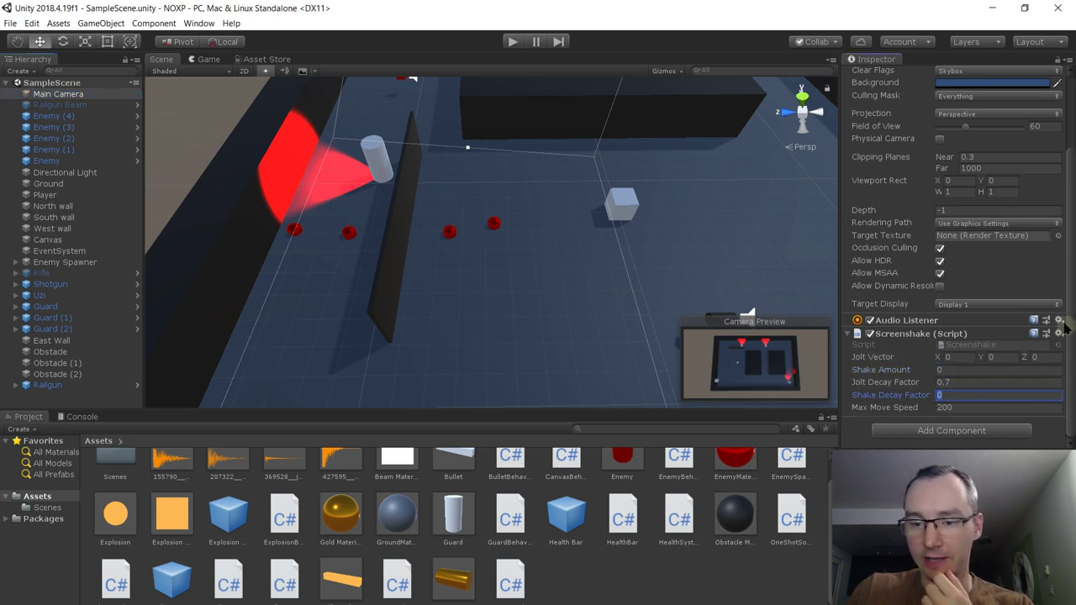
type("0")
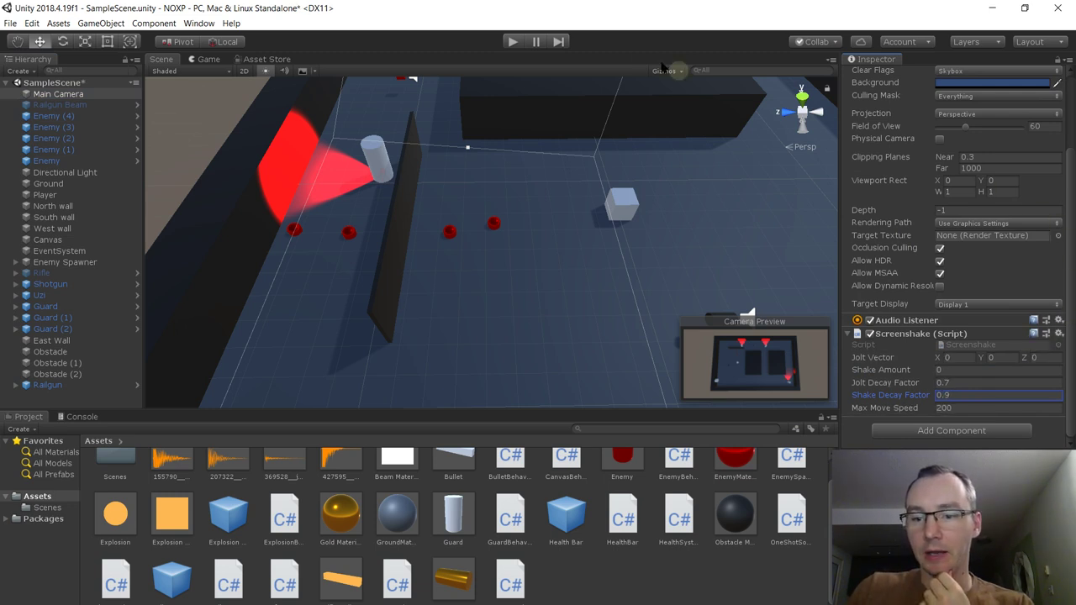
Enter play mode to test the camera shake
left_click(512, 41)
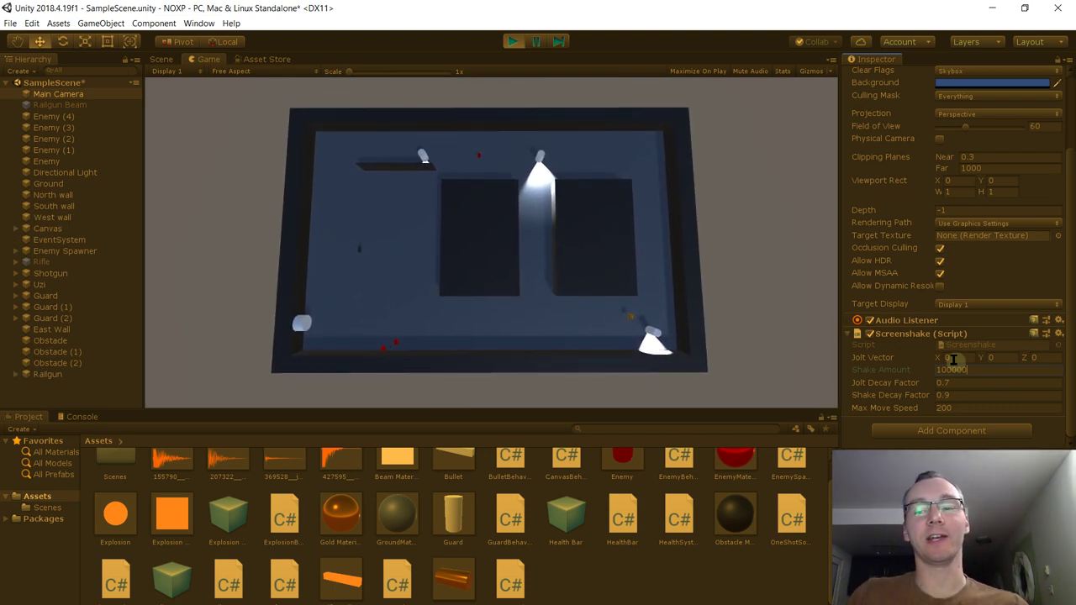
Review the MoveTowards line and maxMoveSpeed on line 39, then return to Unity
key("alt+Tab")
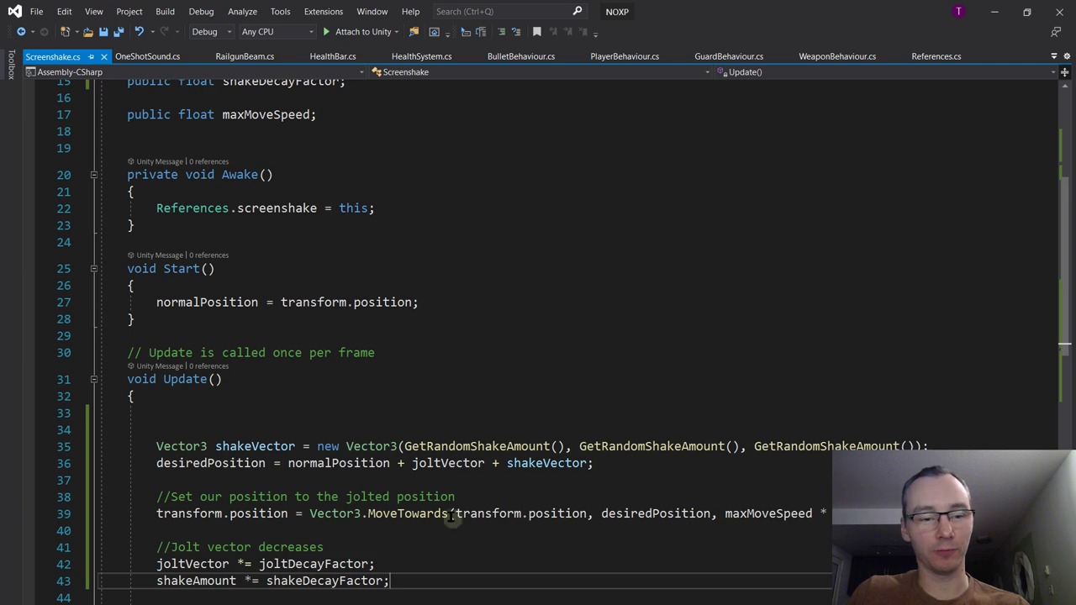
scroll(495, 444, "down", 4)
left_click(293, 362)
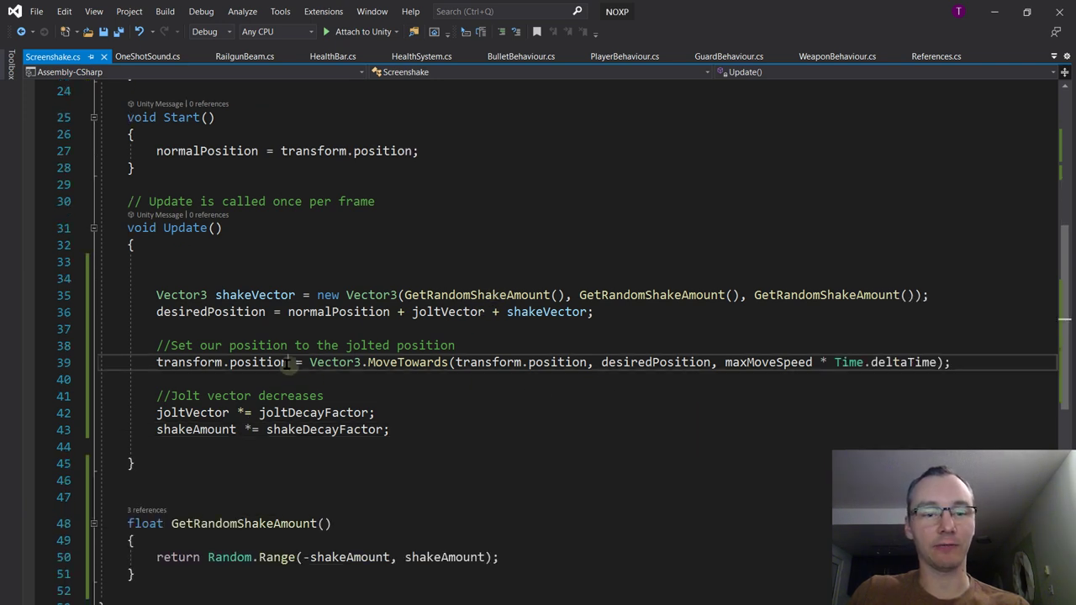
left_click(310, 362)
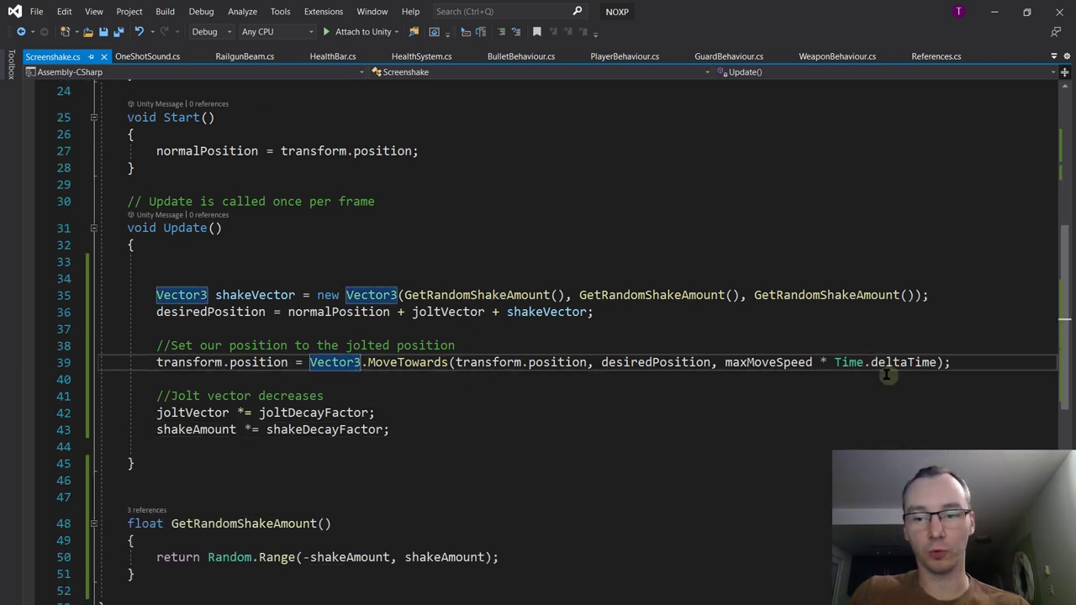
double_click(764, 362)
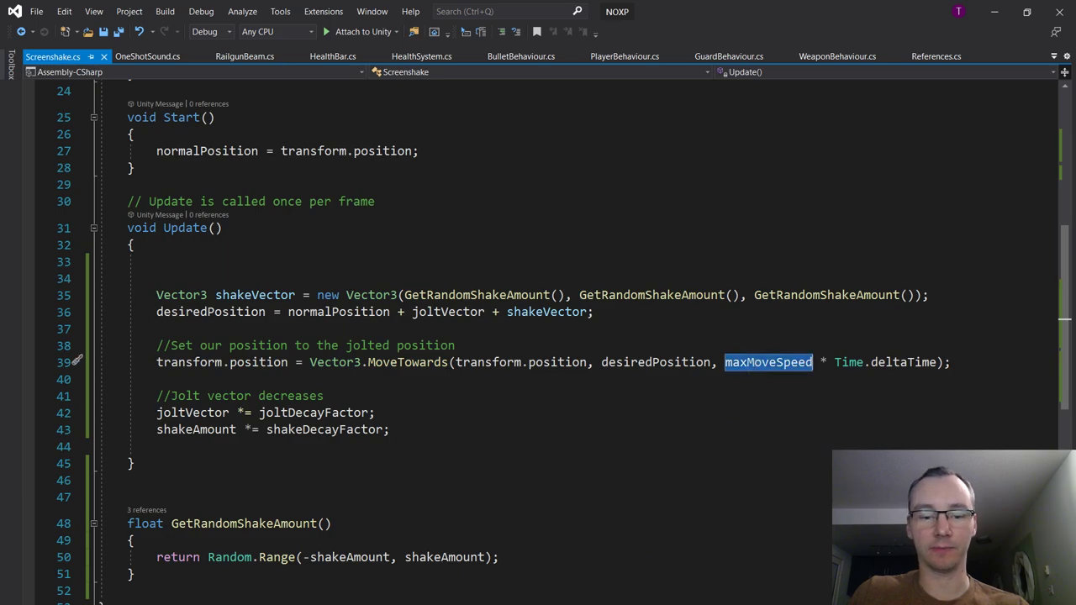
key("alt+Tab")
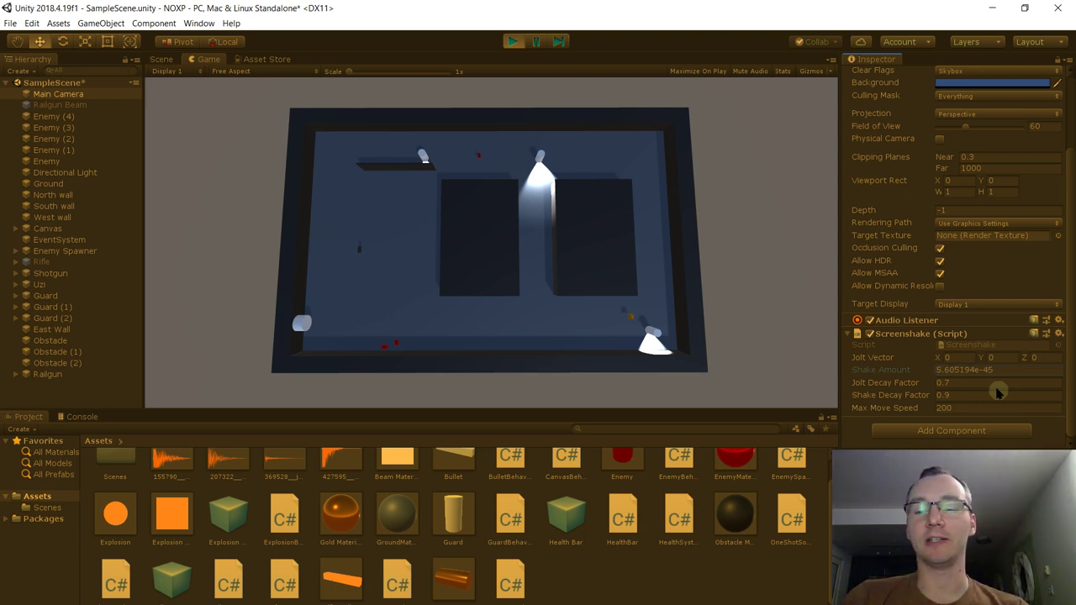
Try Shake Amount values 1, 0.5 and 2 while playing, then stop the game
left_click(1009, 370)
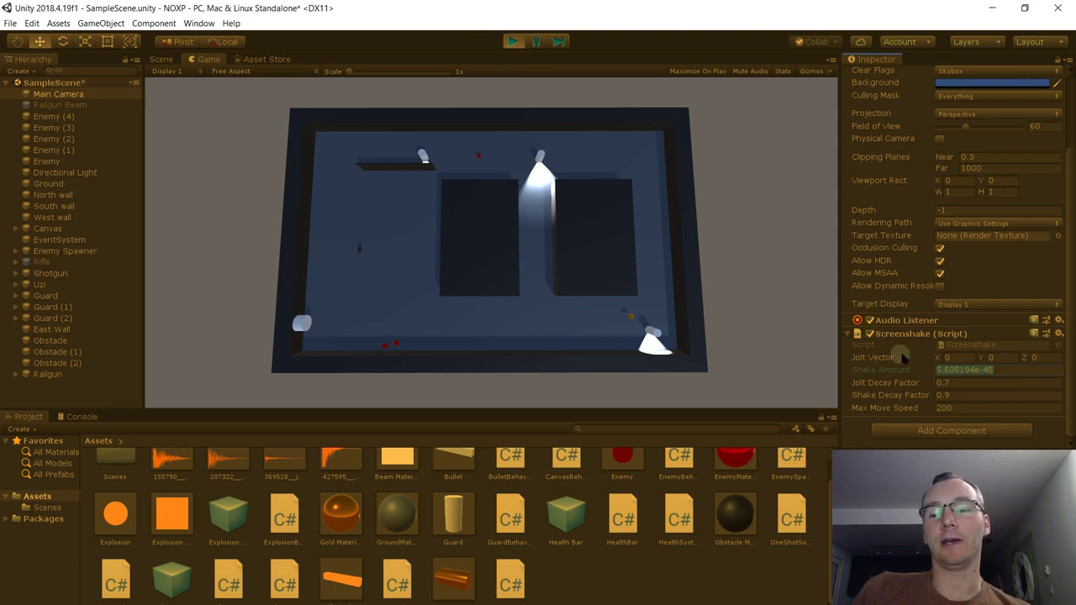
type("1")
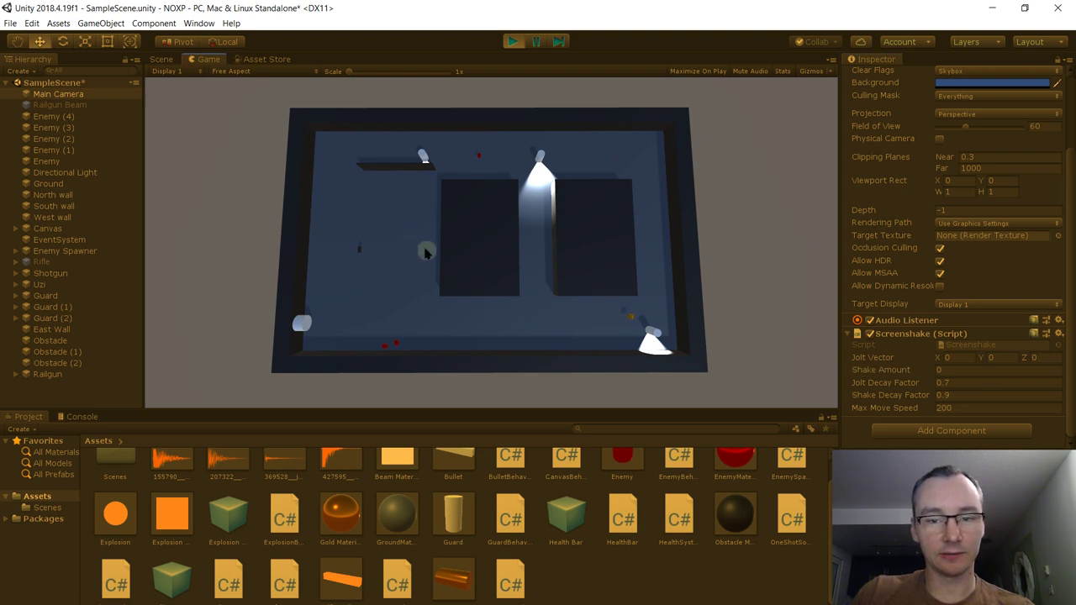
left_click(958, 369)
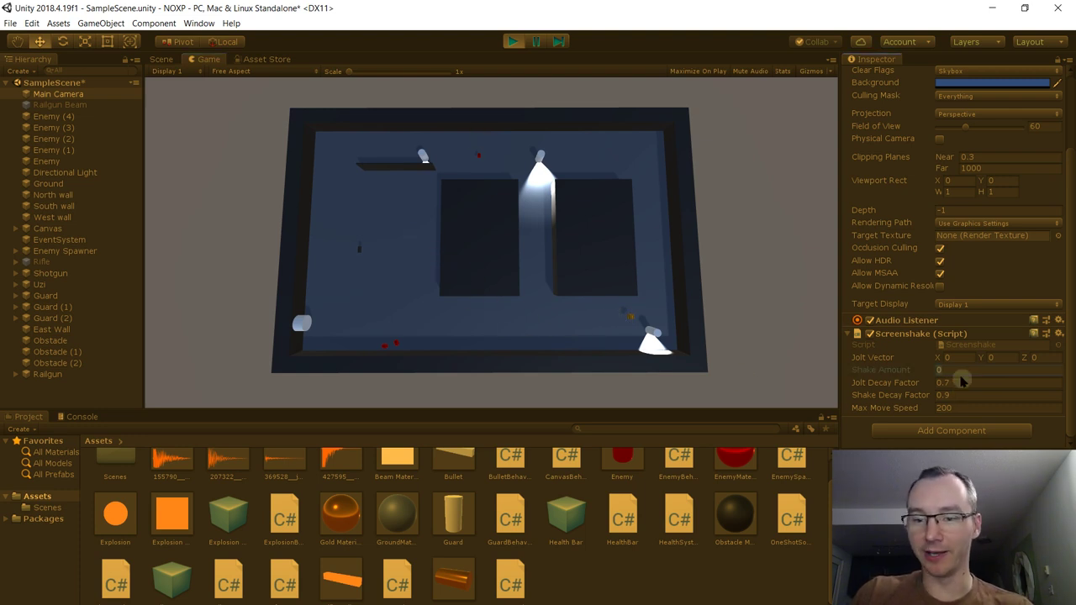
type("1")
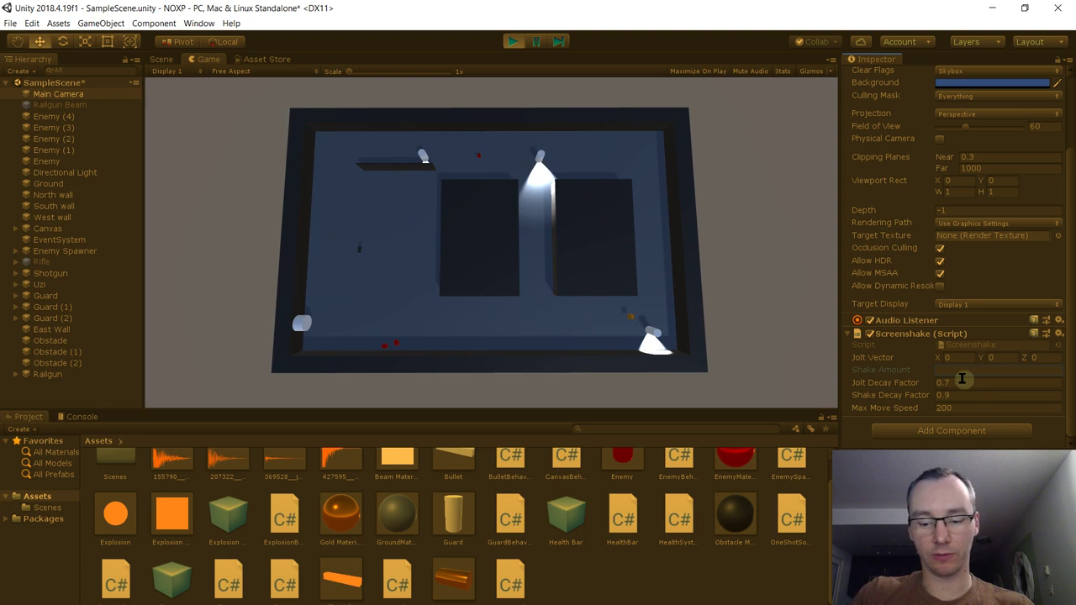
type("0.5")
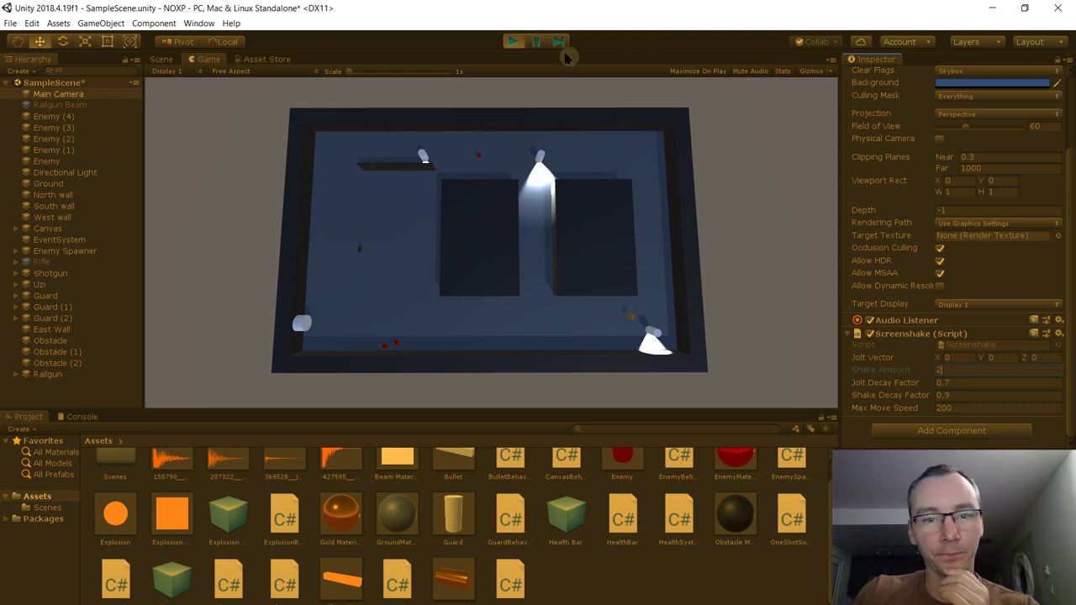
left_click(515, 42)
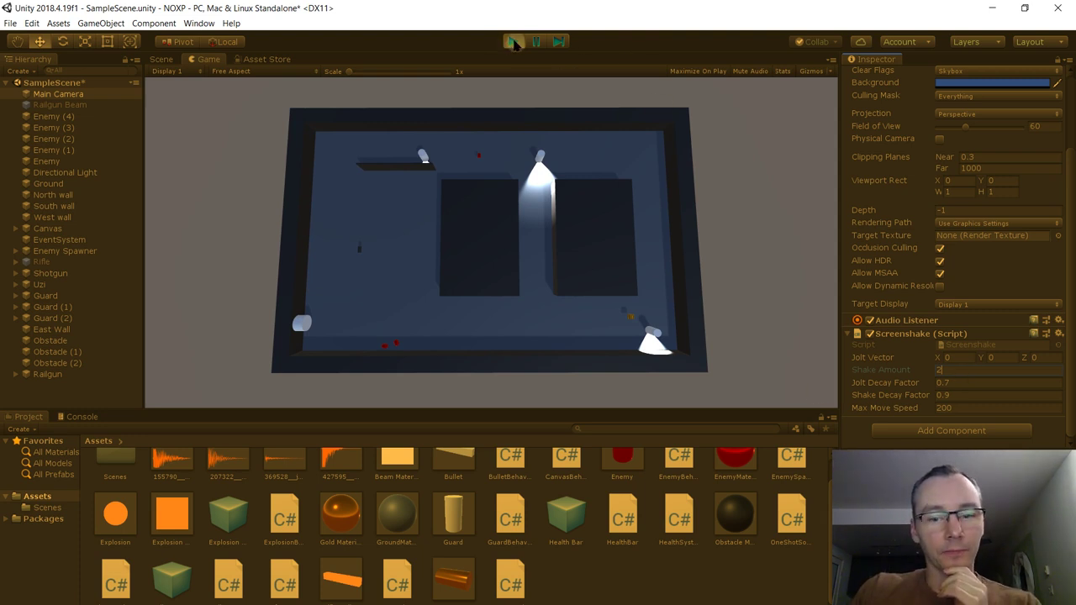
Leave play mode, inspect the Explosion prefab in Prefab Mode, and return to SampleScene
left_click(514, 42)
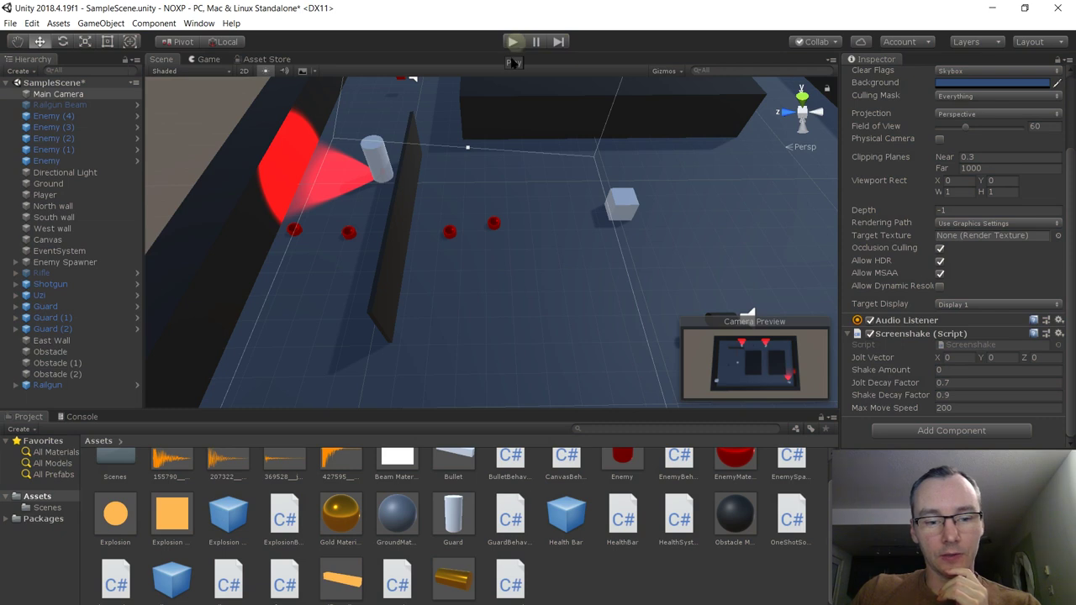
double_click(115, 518)
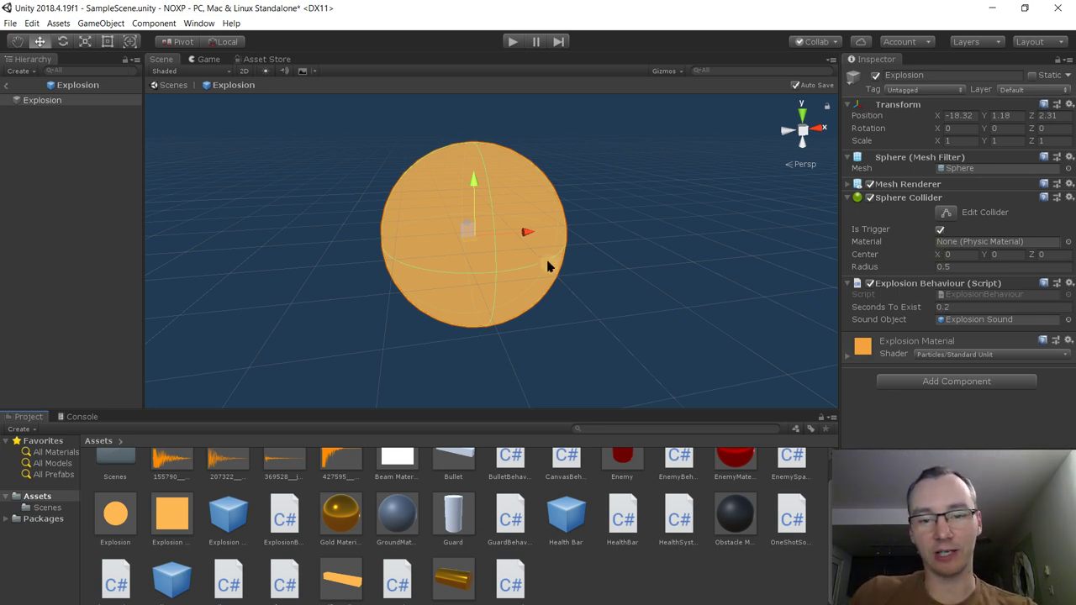
left_click(637, 582)
scroll(629, 575, "up", 1)
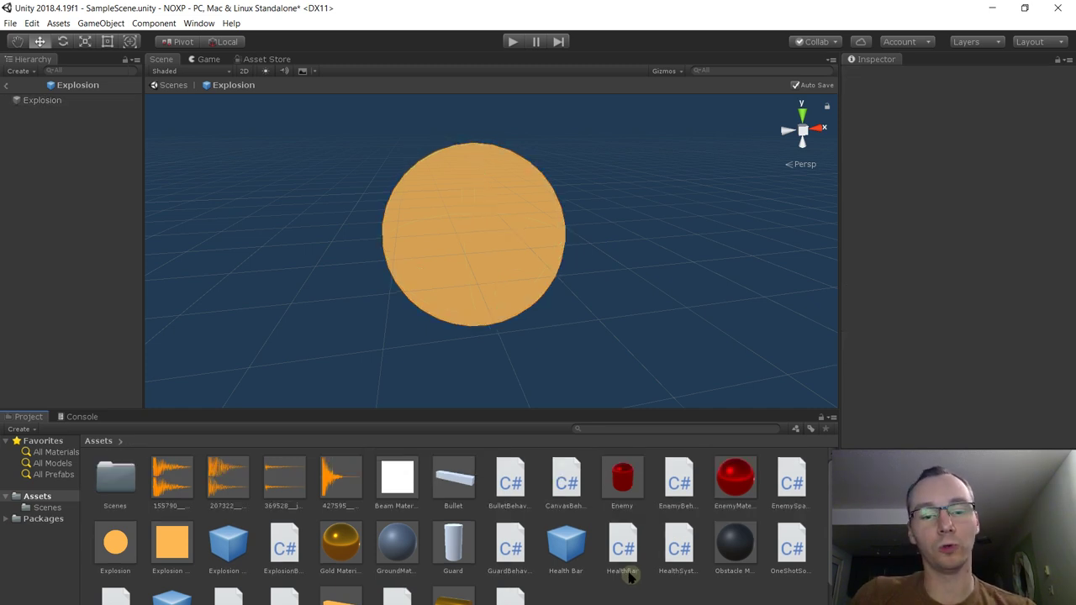
scroll(628, 576, "down", 1)
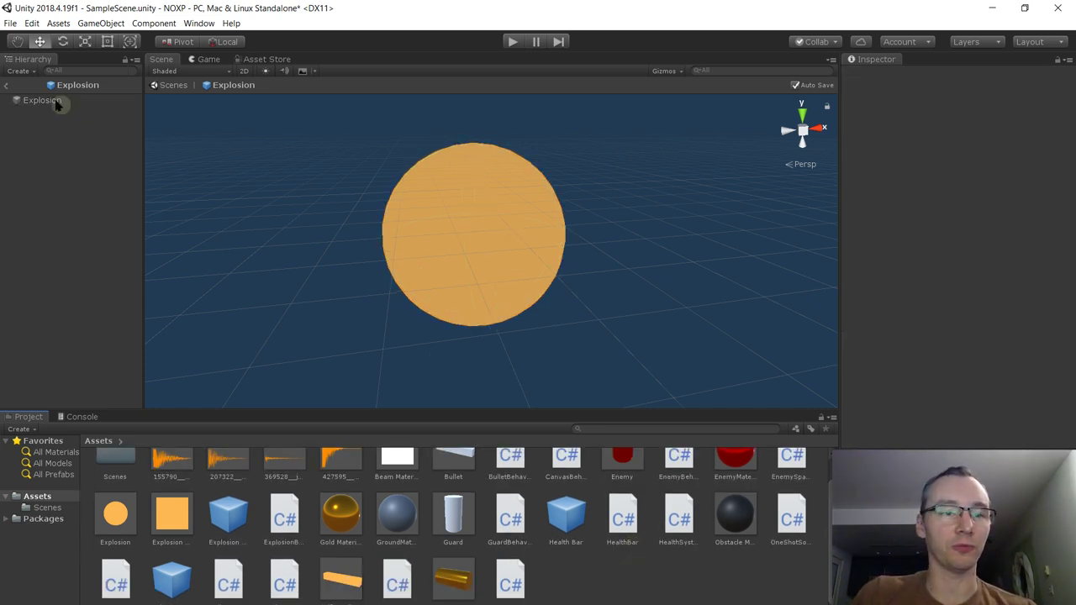
left_click(7, 85)
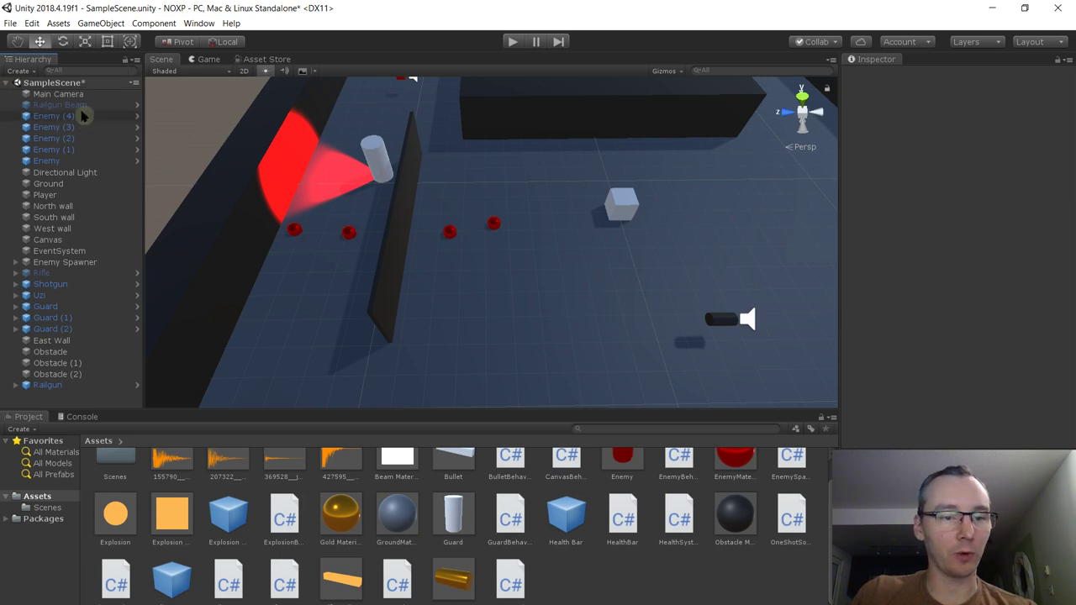
Create an empty GameObject in SampleScene named 'Death Effect'
right_click(73, 84)
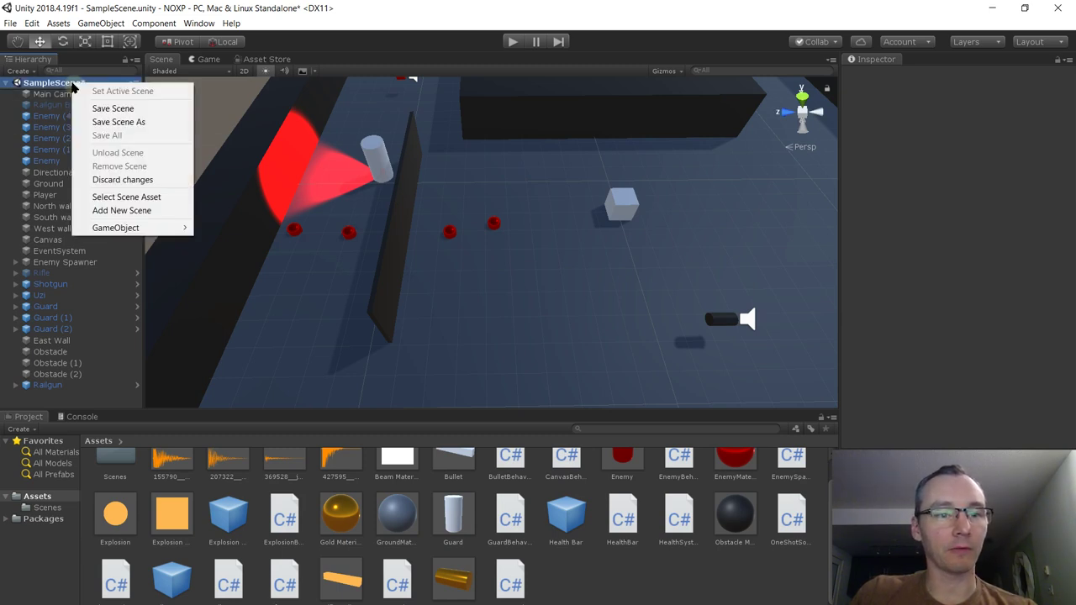
mouse_move(146, 228)
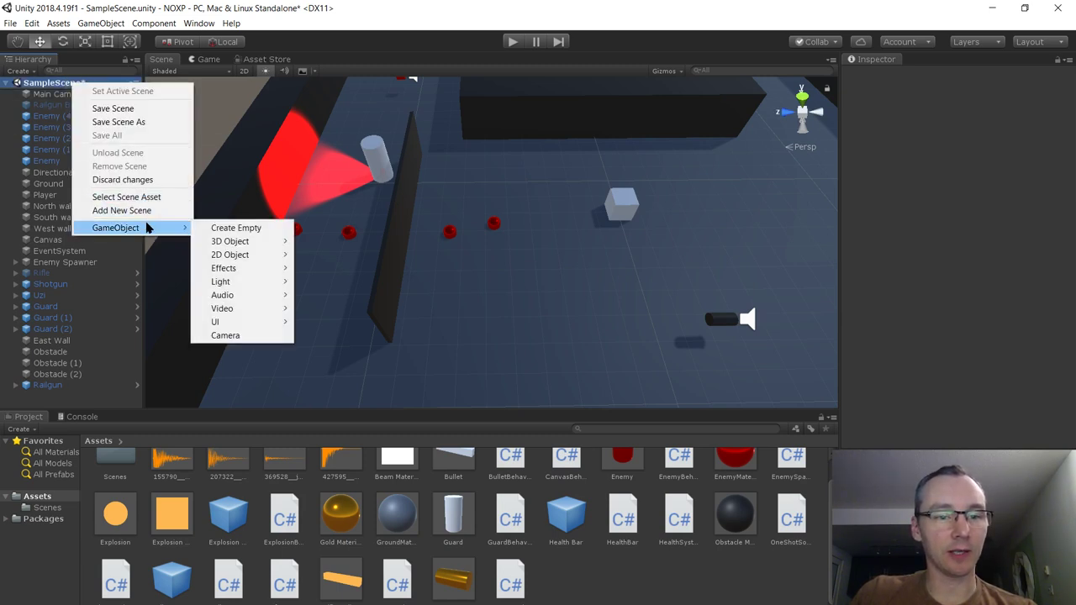
left_click(208, 229)
left_click(959, 76)
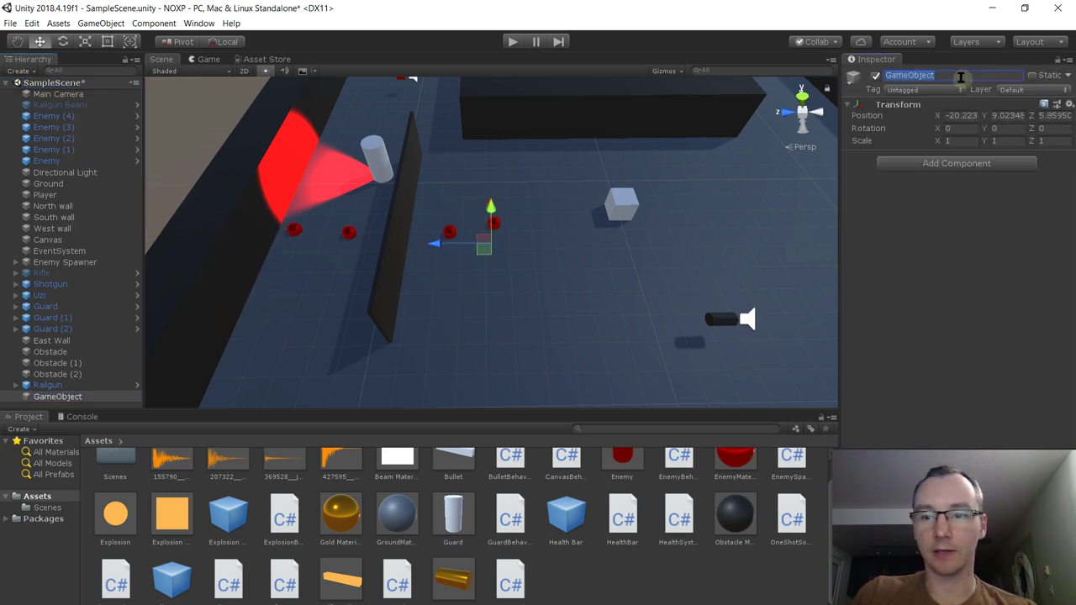
type("Death Effe")
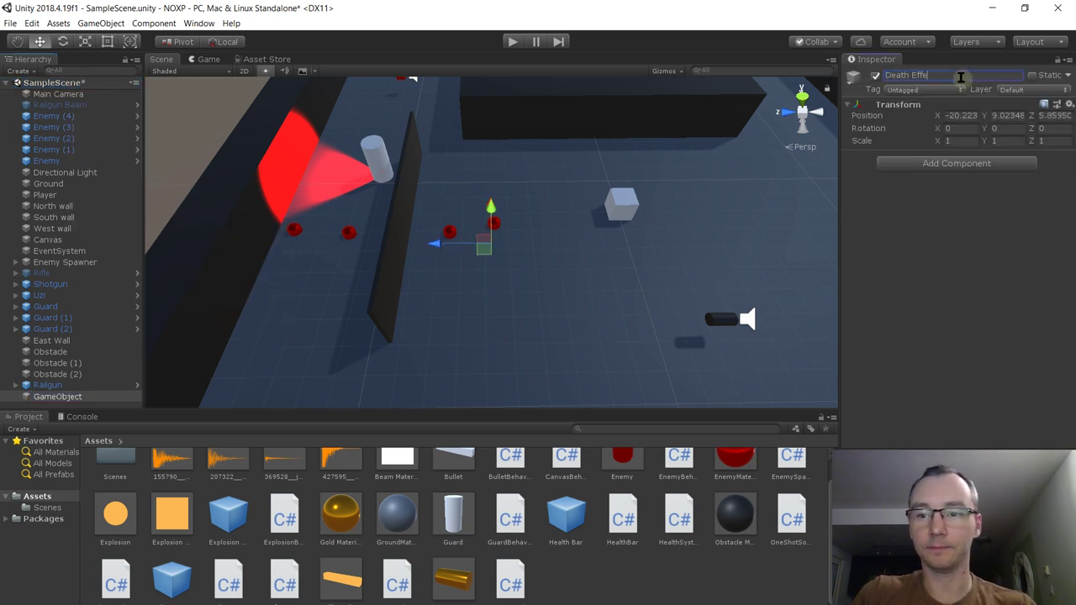
type("ct")
Set the Death Effect position to 0, 0, 0
left_click(958, 115)
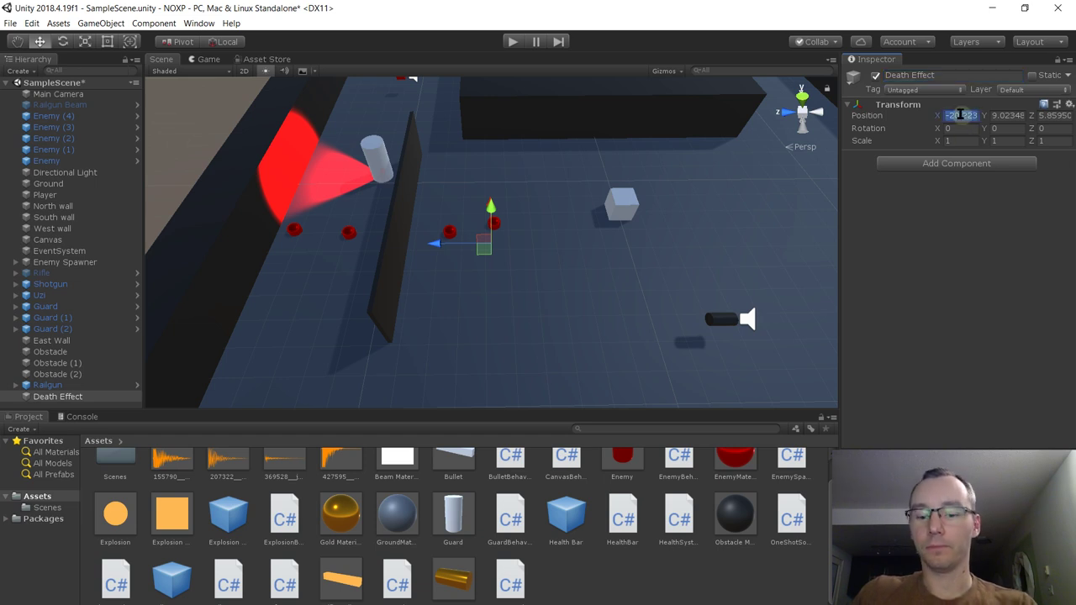
type("0")
left_click(1014, 115)
type("0")
left_click(1052, 115)
type("0")
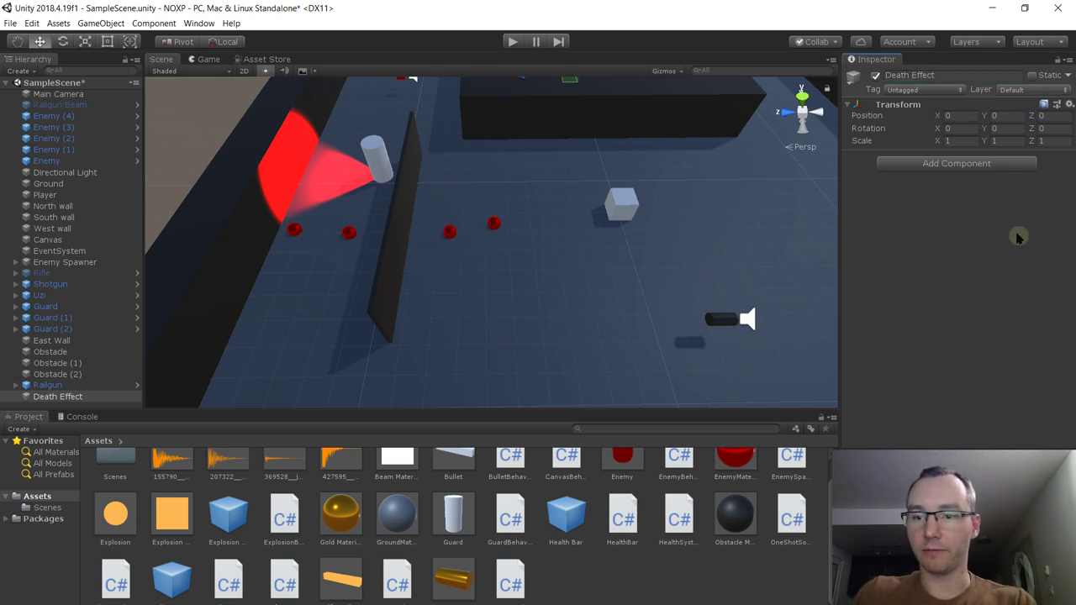
Add a new DeathEffect script component and open it in Visual Studio
left_click(968, 168)
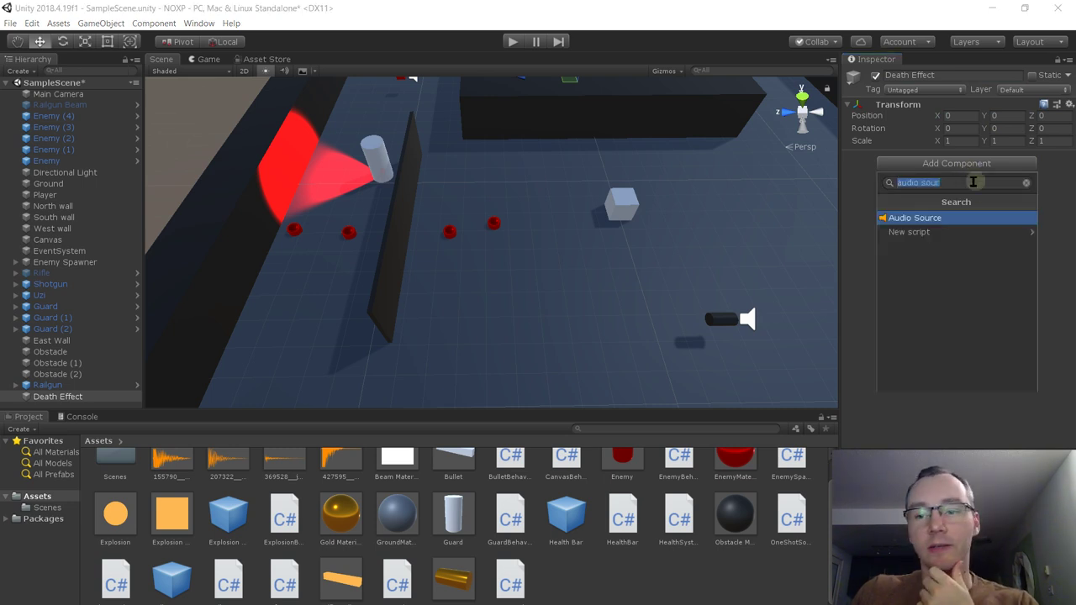
left_click(960, 231)
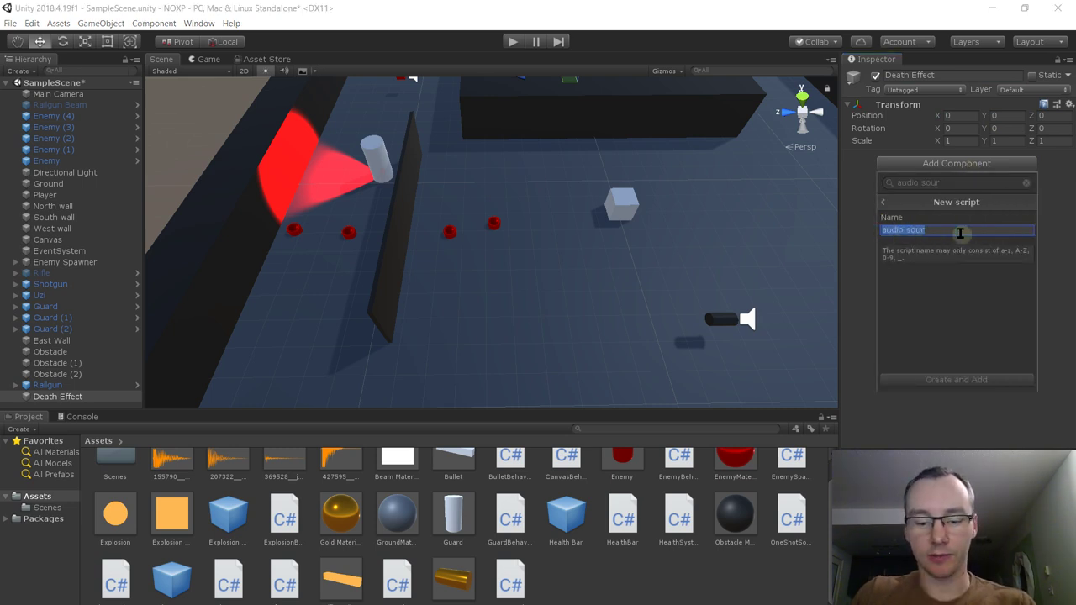
type("Death")
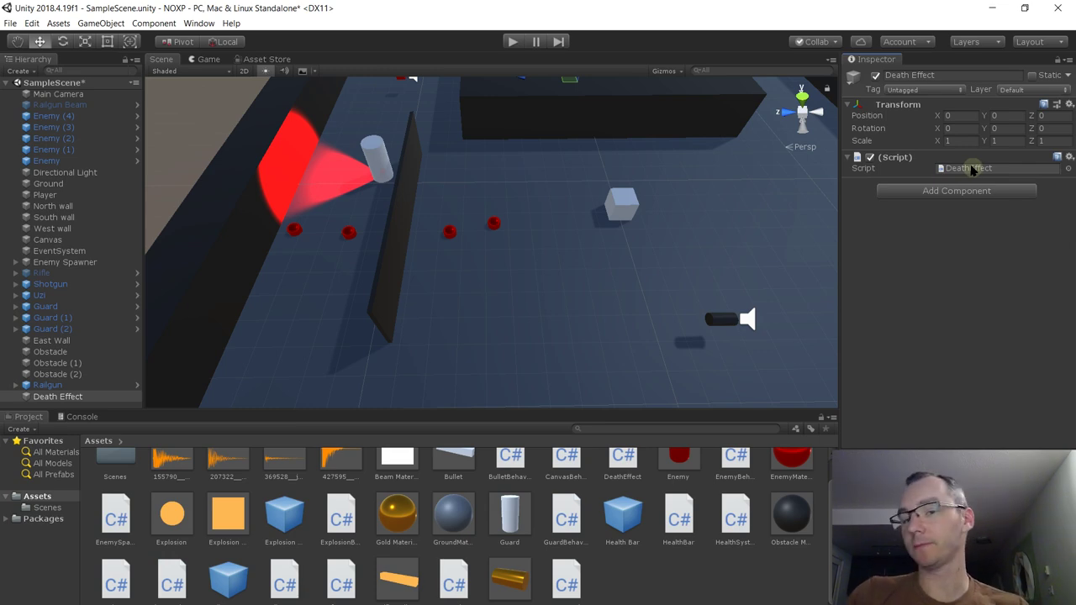
double_click(970, 168)
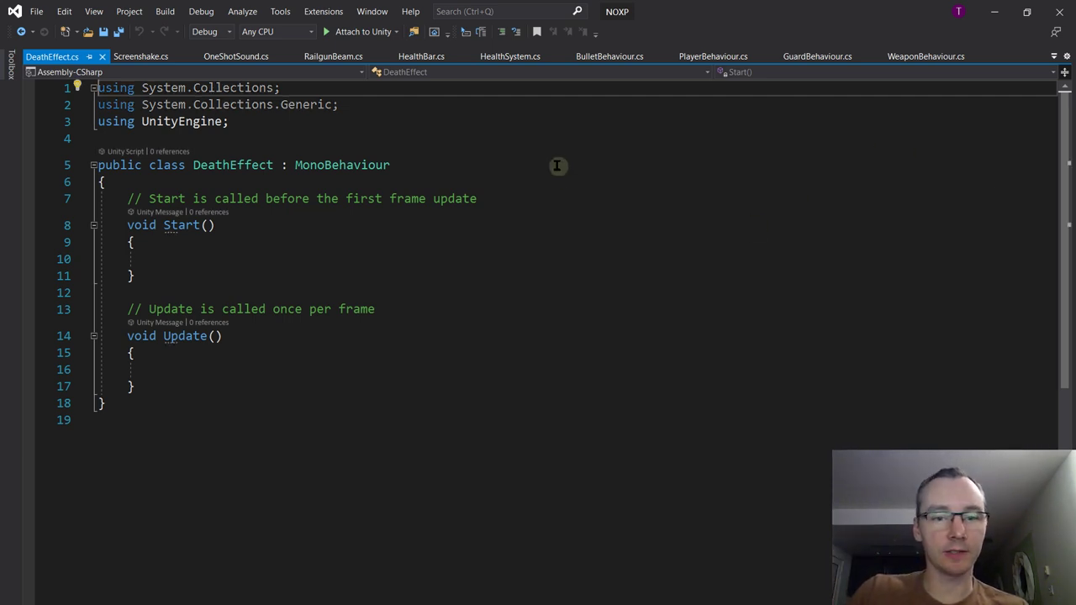
Declare a public float shakeAmount field in the DeathEffect class
left_click(584, 181)
key("Return")
key("Return")
key("Return")
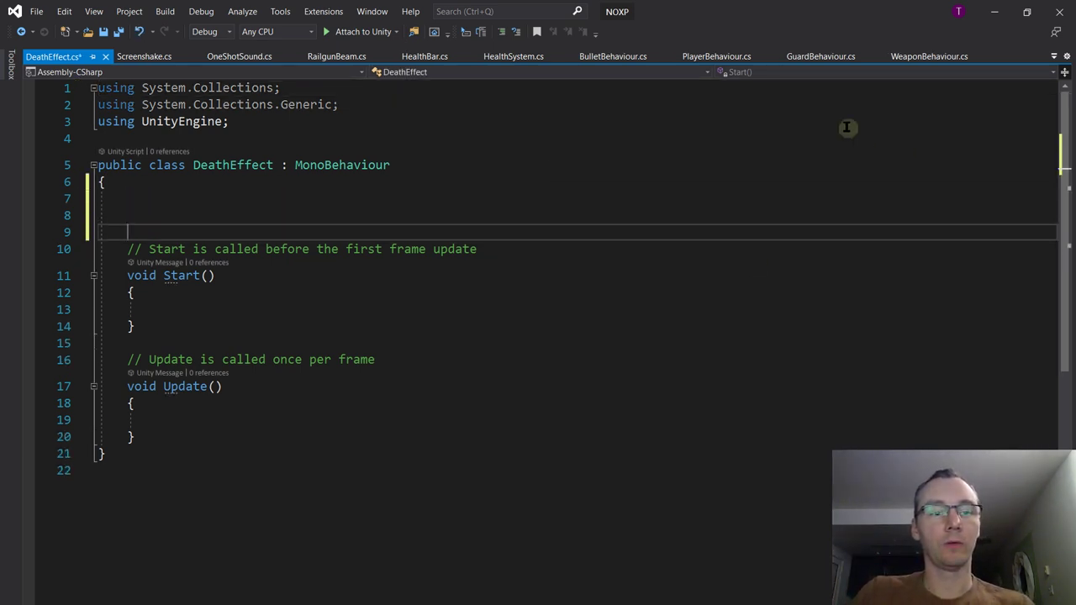
key("Up")
type("public ")
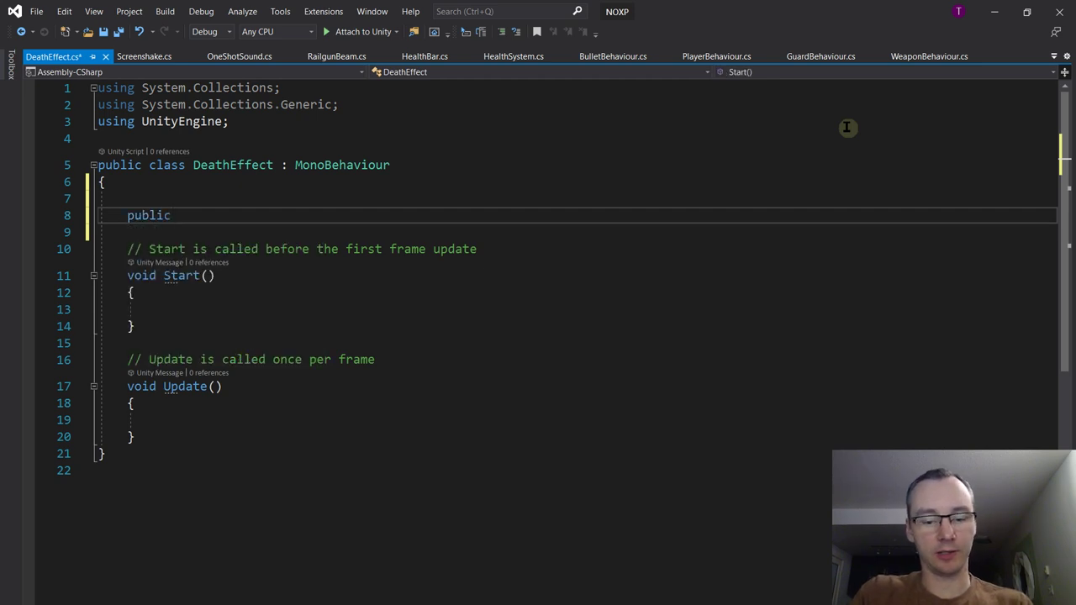
type("float ")
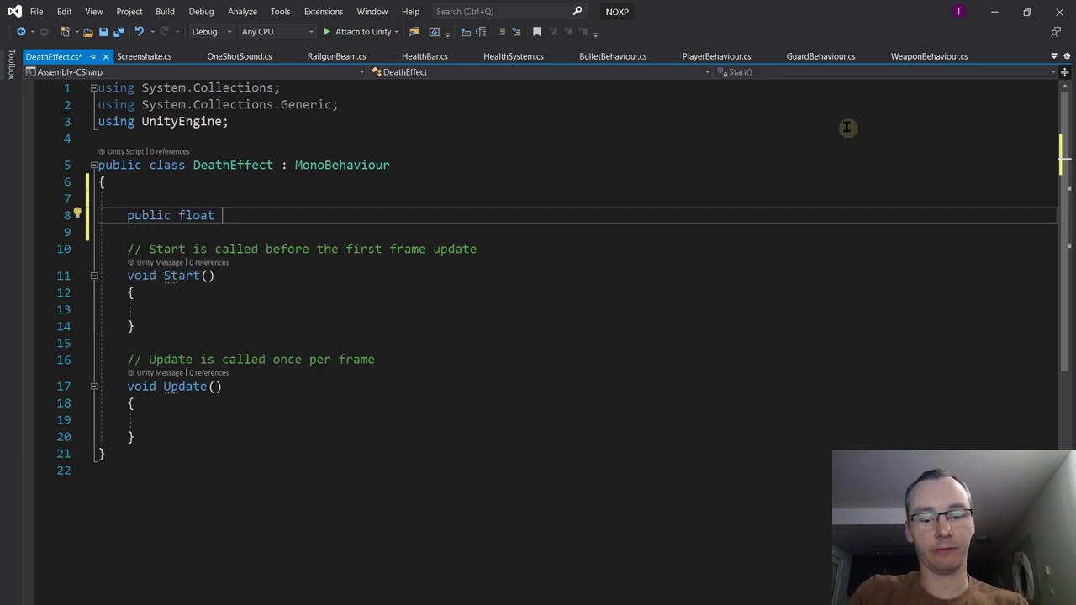
type("shakeAmount;")
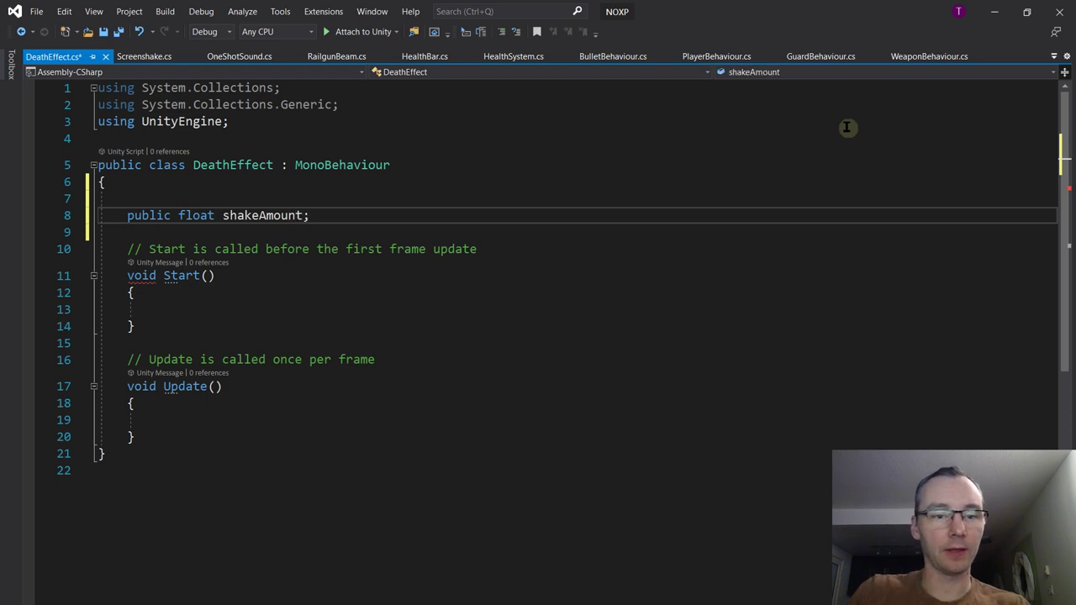
In Start, write References.screenshake.shakeAmount = shakeAmount;
left_click(316, 307)
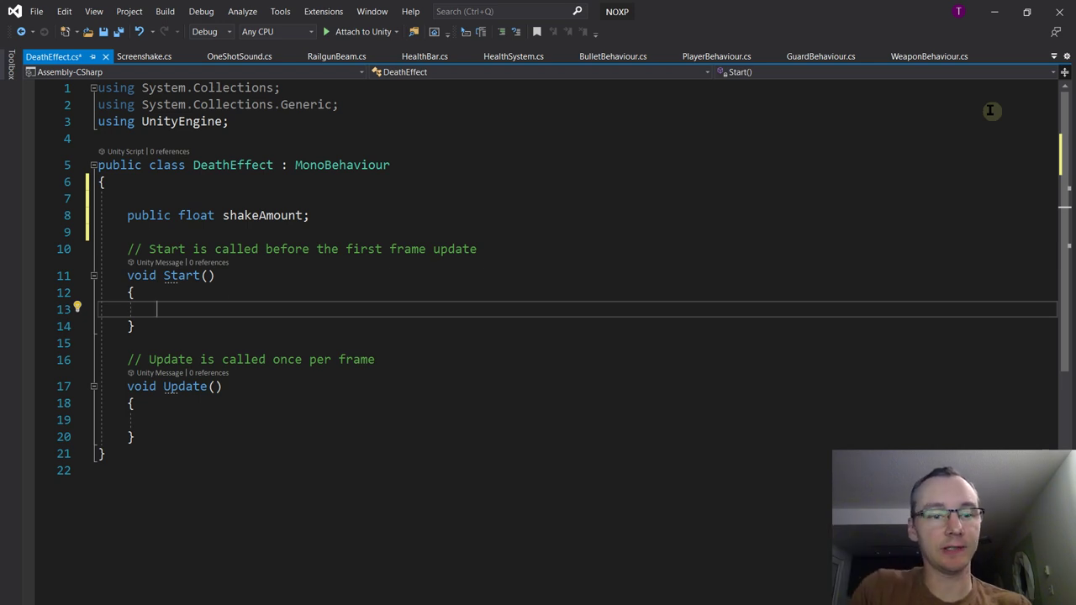
type("Ref")
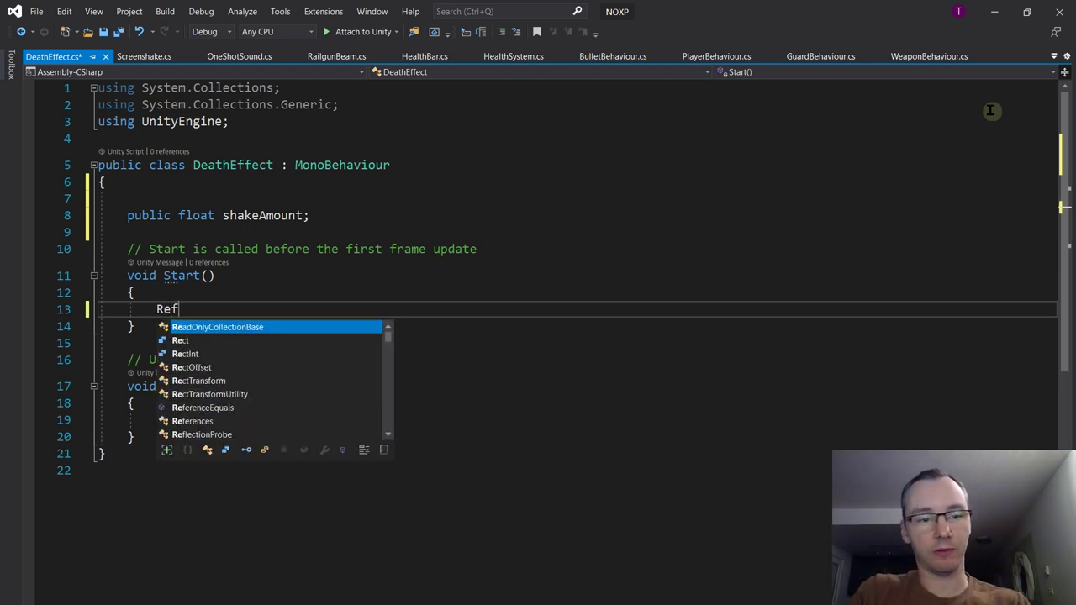
type("rect")
key("BackSpace")
key("BackSpace")
key("BackSpace")
key("BackSpace")
type("eren")
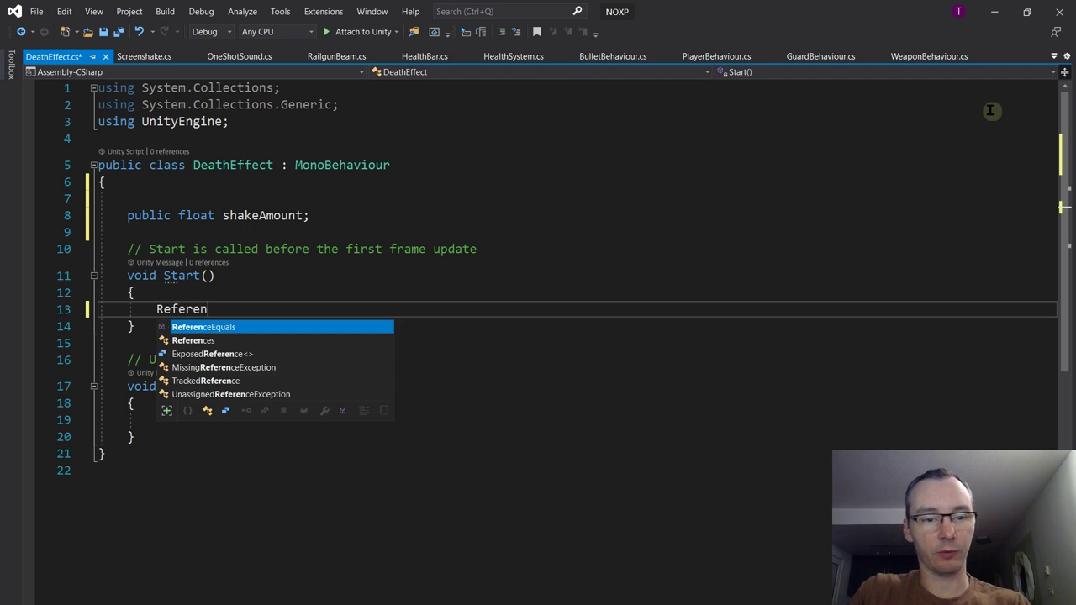
key("Down")
type(".")
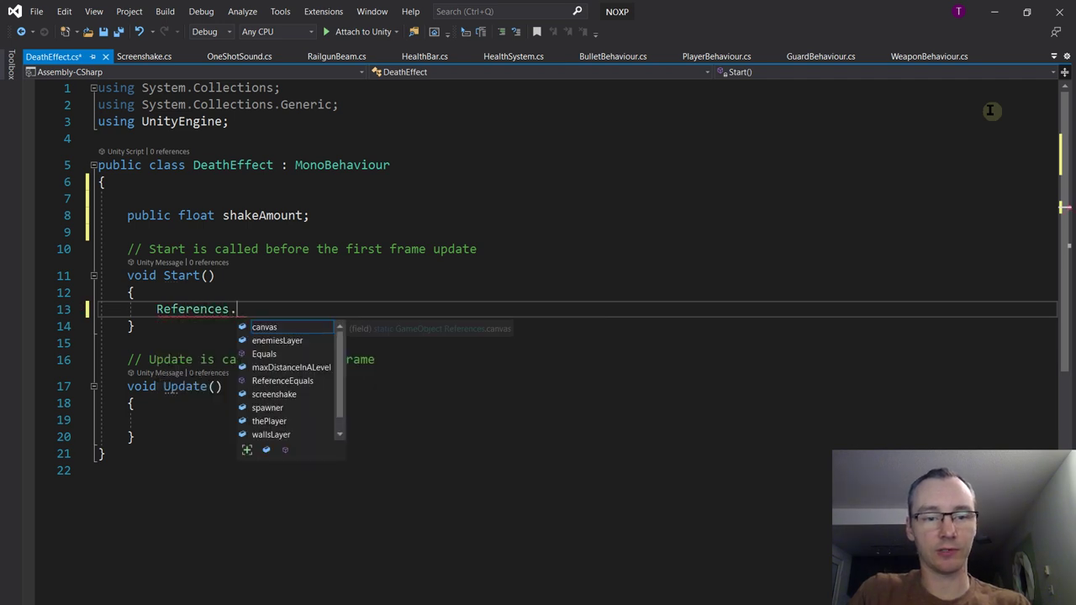
type("s")
key("Tab")
type(".shak")
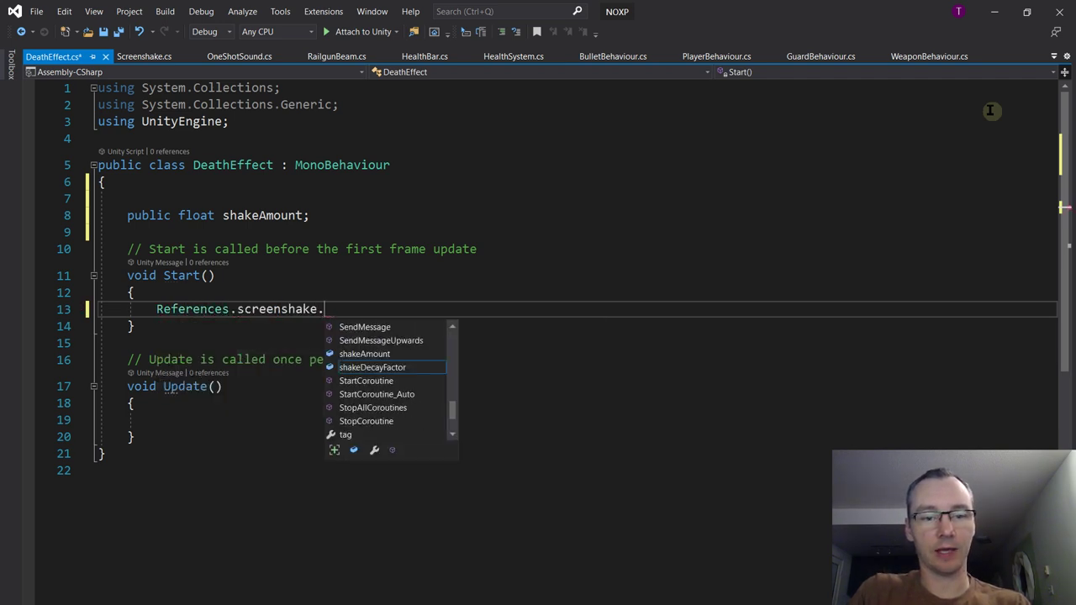
key("Down")
key("Tab")
key("BackSpace")
key("BackSpace")
key("BackSpace")
key("BackSpace")
key("BackSpace")
key("BackSpace")
key("BackSpace")
key("BackSpace")
key("BackSpace")
key("BackSpace")
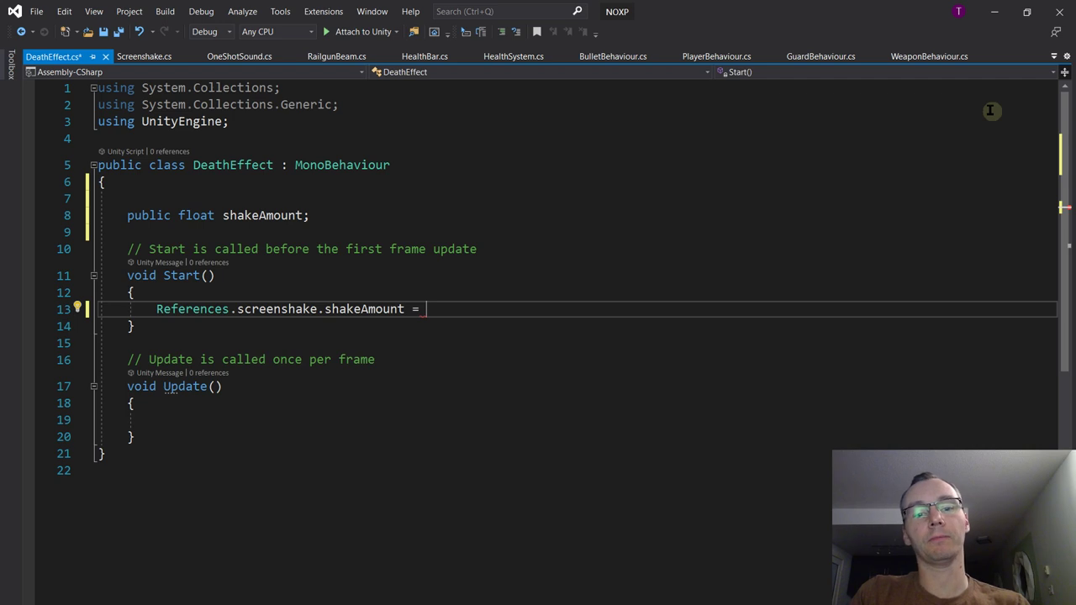
type("Amount = s")
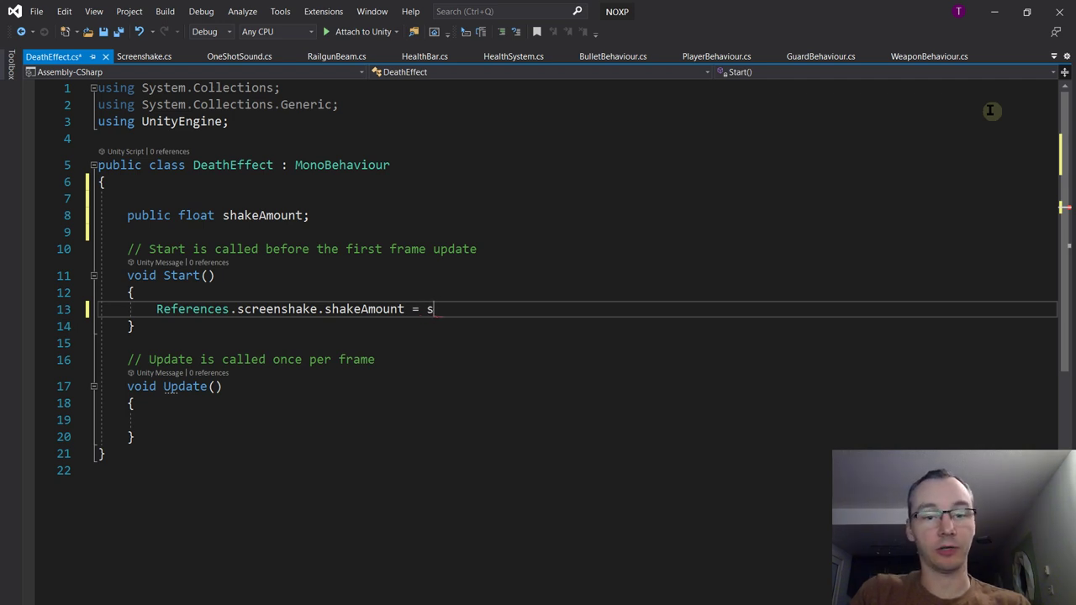
type("ha")
key("Tab")
type(";")
Save DeathEffect.cs and switch back to Unity
key("ctrl+s")
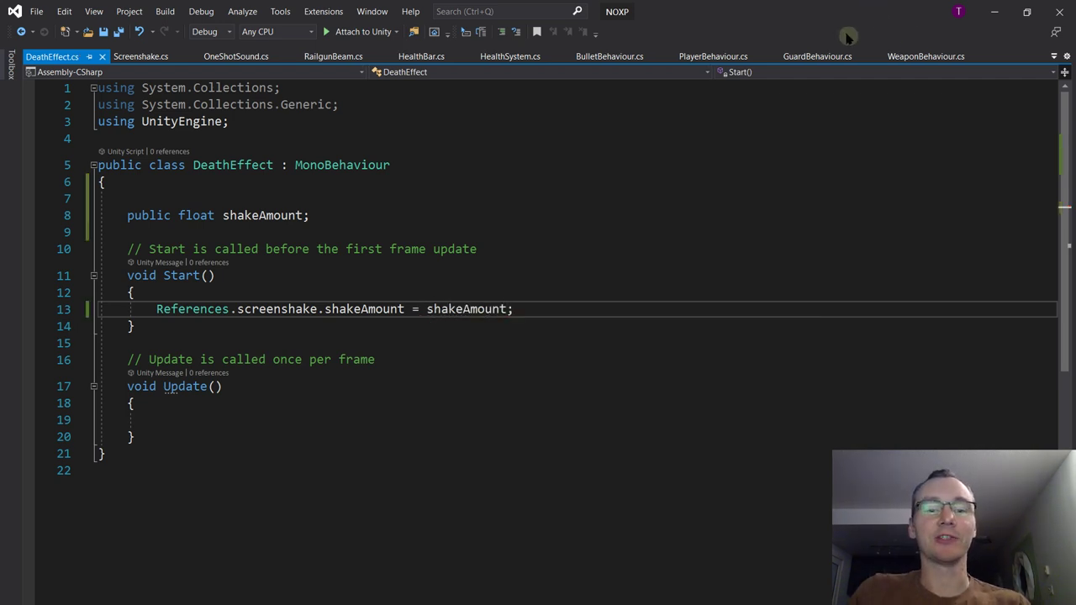
left_click(486, 375)
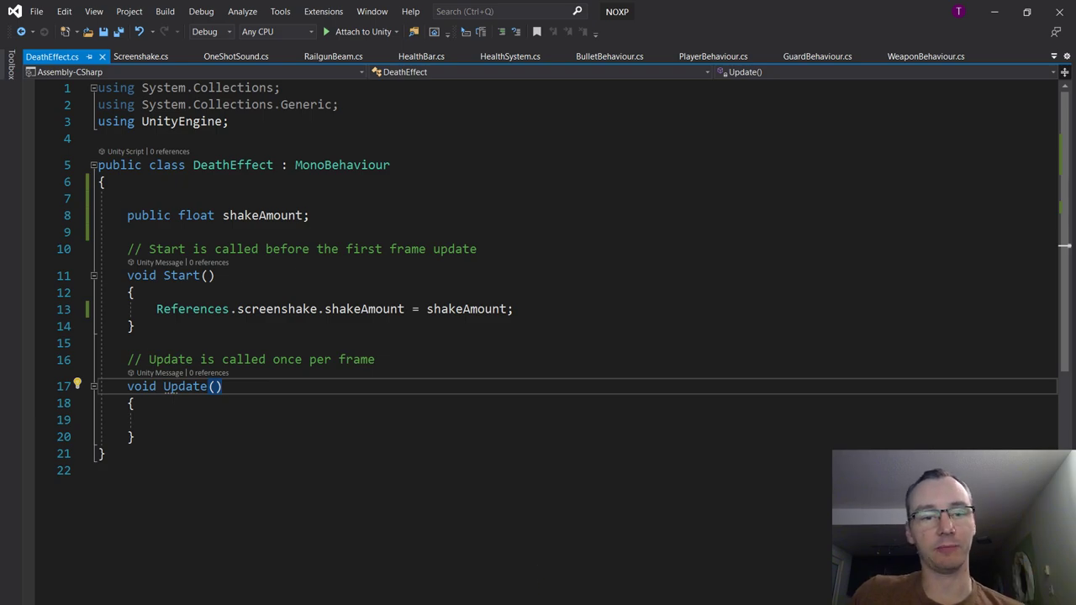
key("alt+Tab")
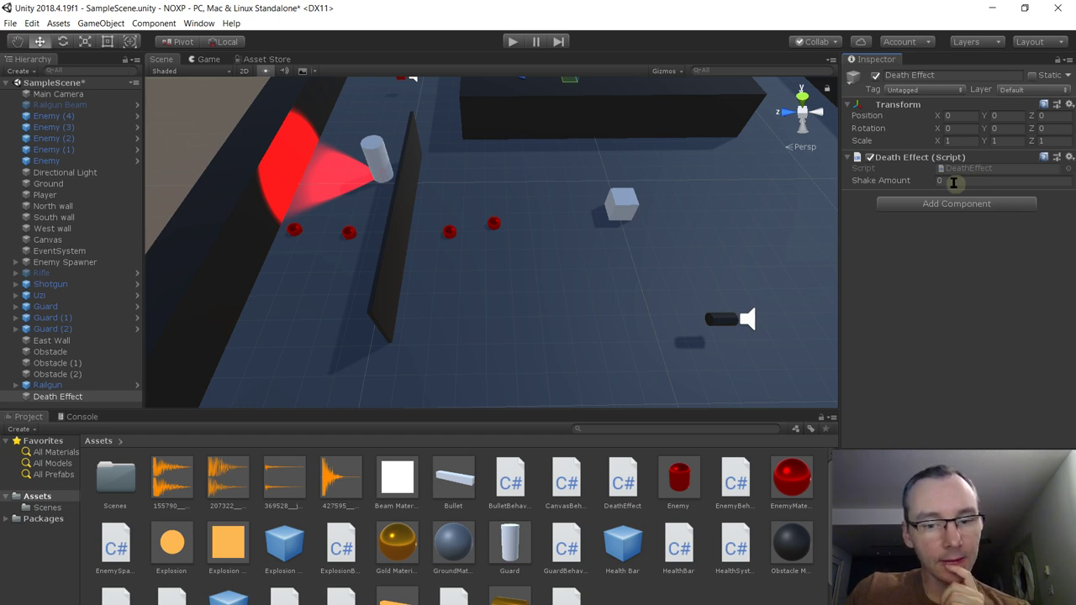
Set Death Effect's Shake Amount to 0.5, then open the Enemy prefab for editing
left_click(953, 181)
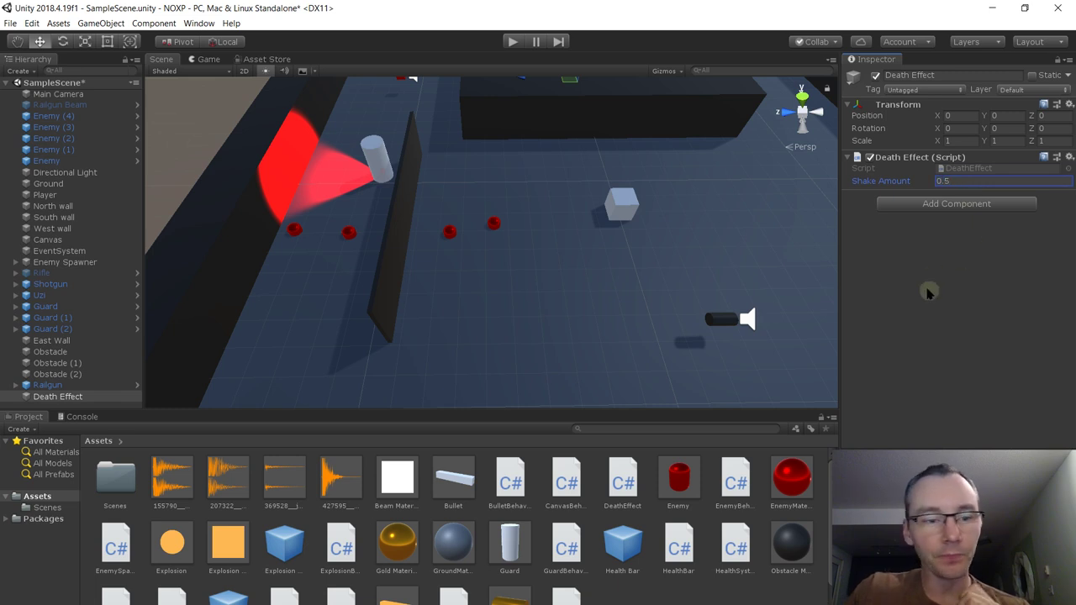
double_click(687, 488)
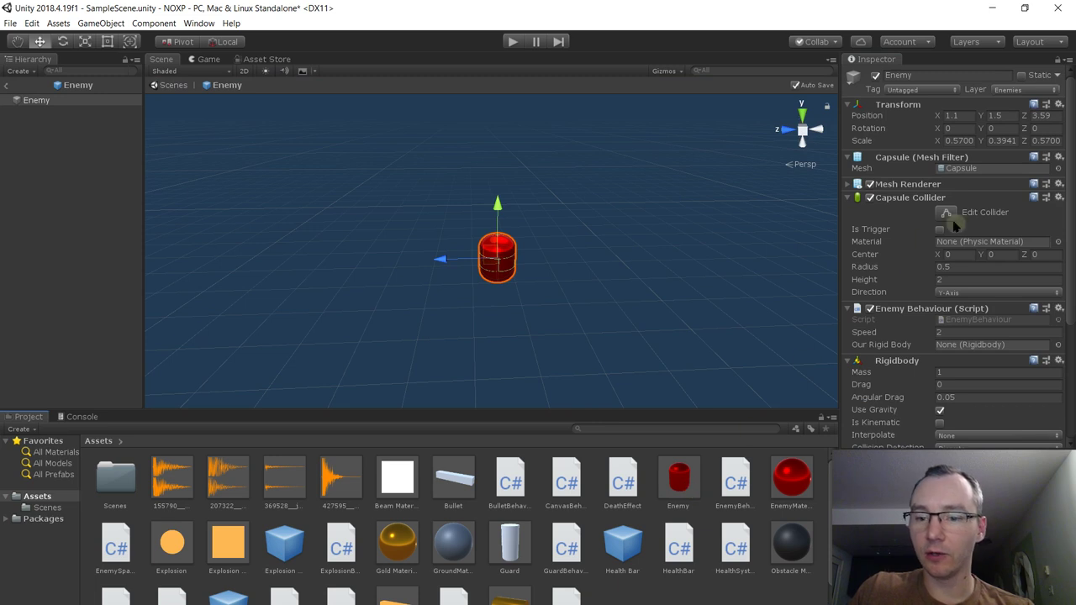
scroll(966, 237, "down", 2)
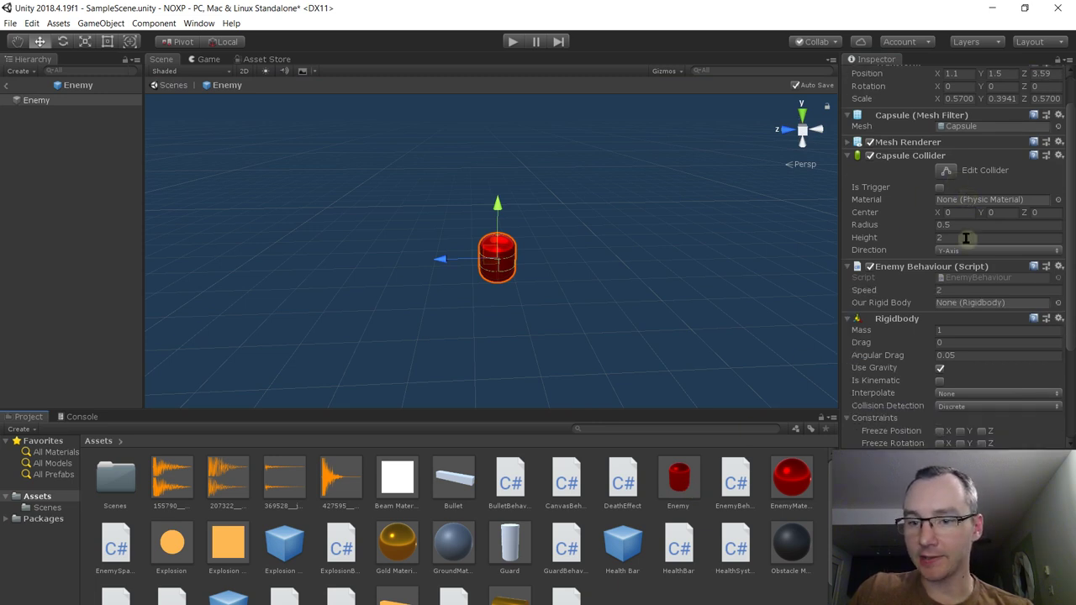
Check the Enemy's Death Effect Prefab (still Explosion), leave it unchanged, and return to SampleScene
scroll(973, 281, "down", 2)
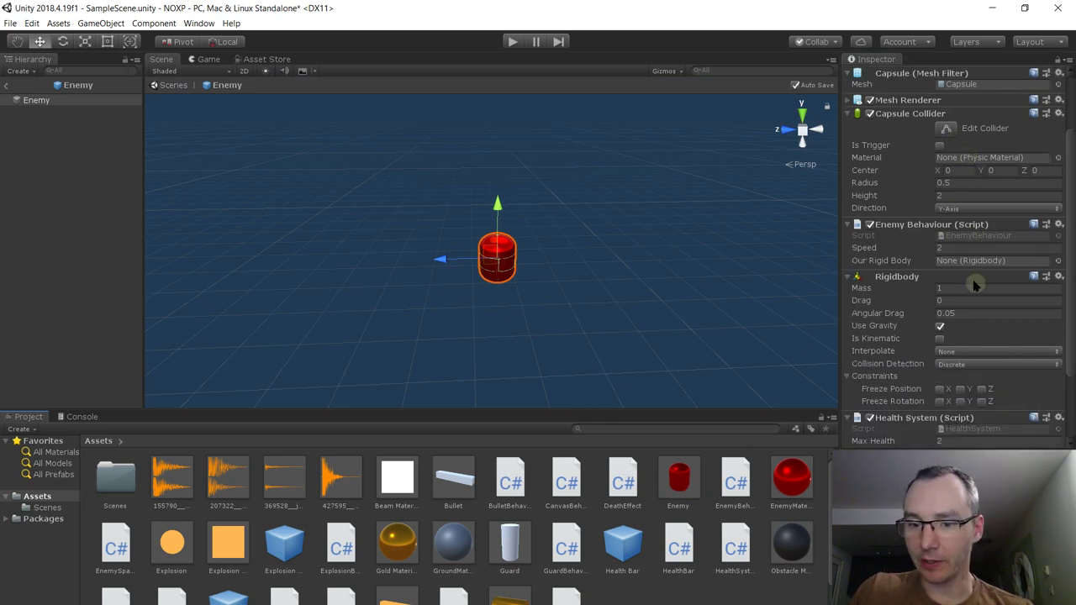
scroll(974, 286, "down", 5)
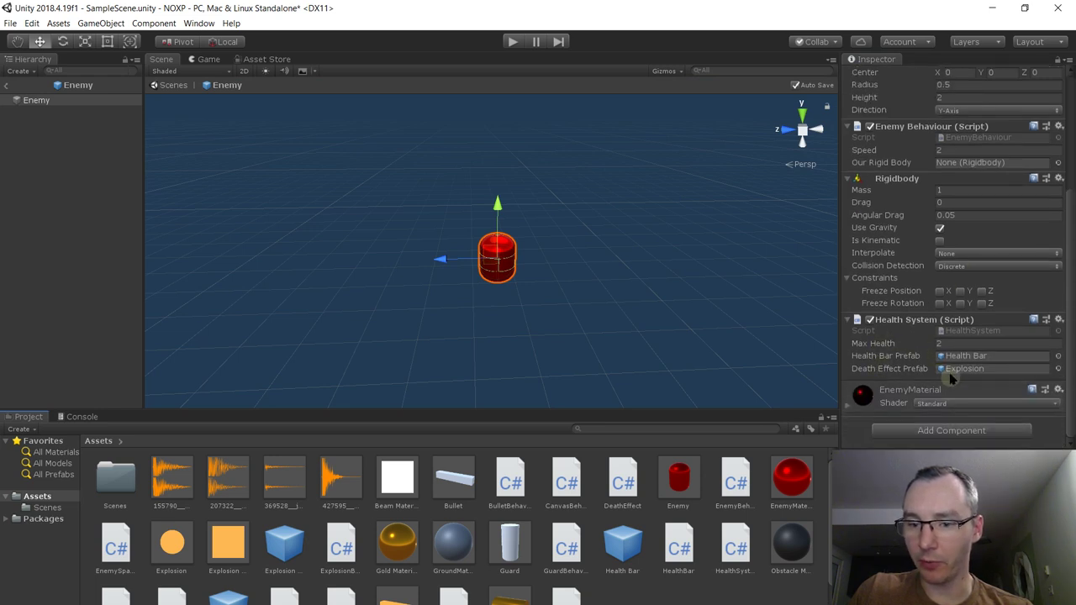
left_click(973, 370)
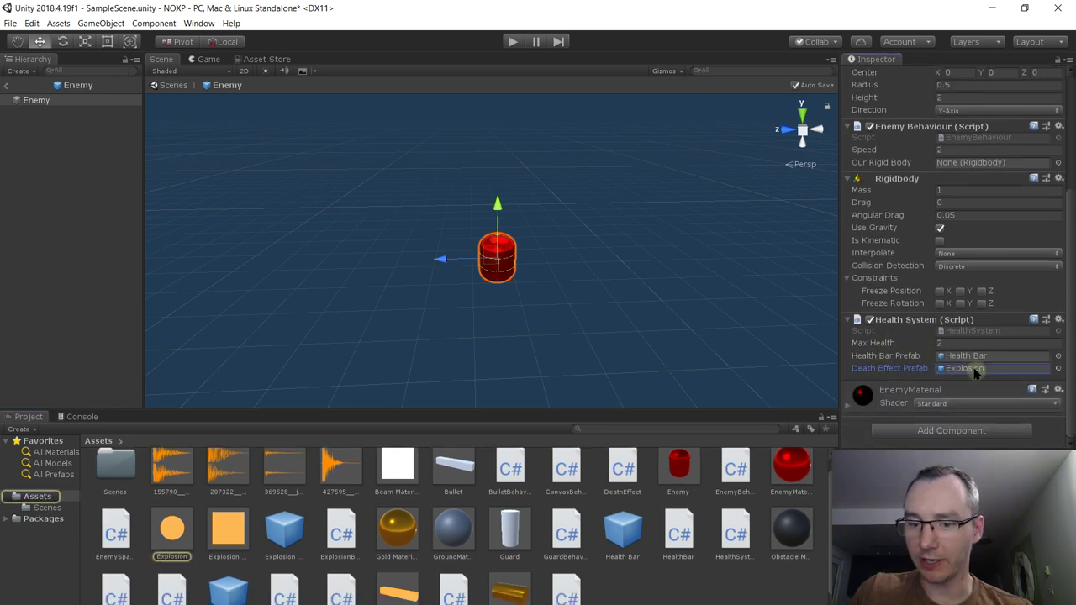
left_click(1058, 369)
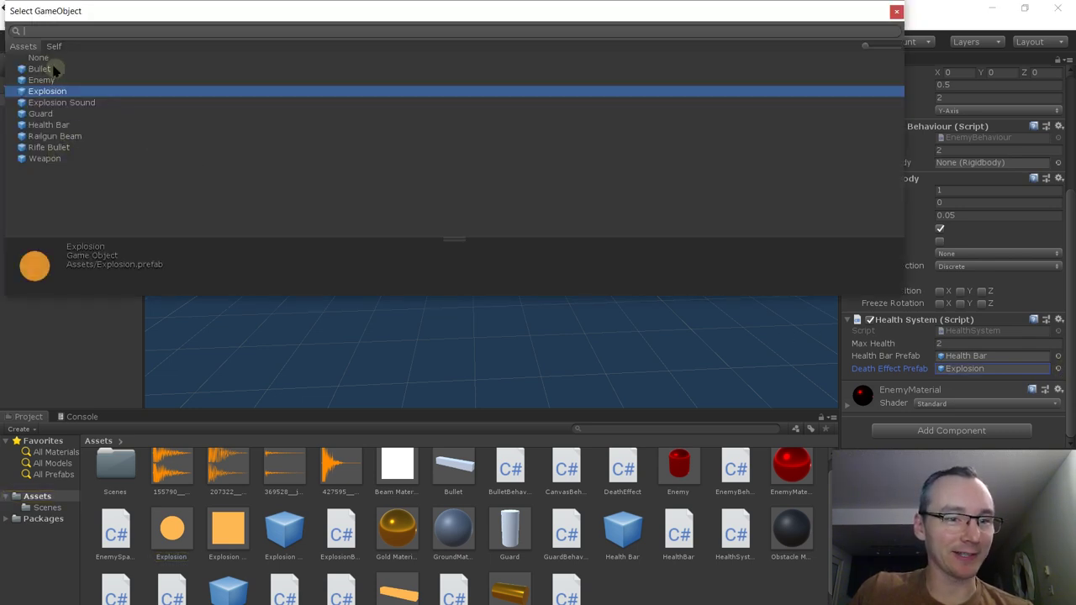
left_click(896, 11)
left_click(5, 84)
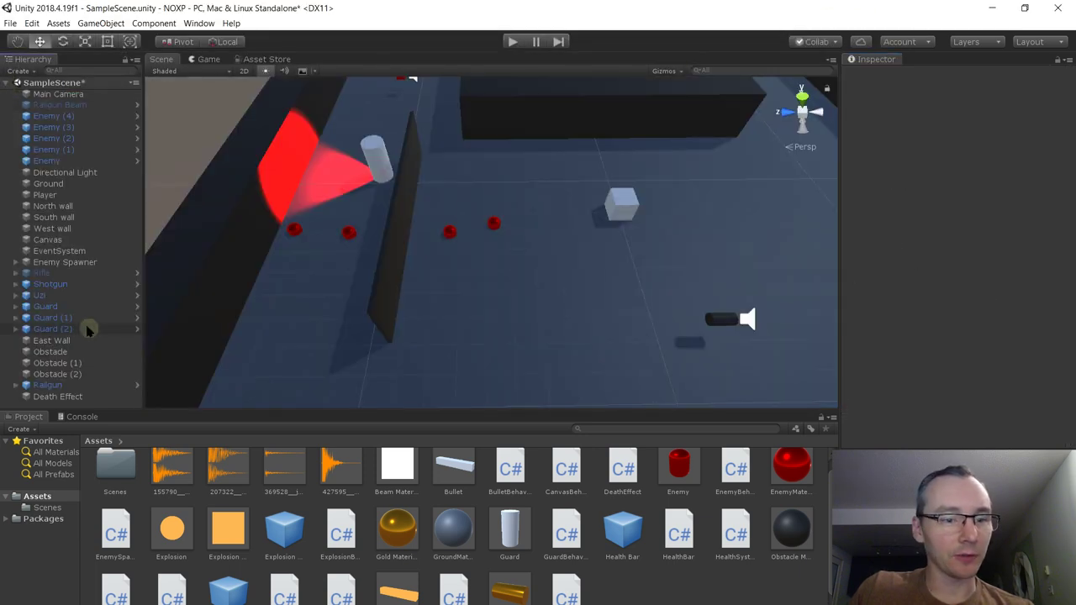
Save Death Effect as a prefab asset and assign it as the Enemy's Death Effect Prefab
left_click(74, 400)
left_click_drag(75, 400, 647, 599)
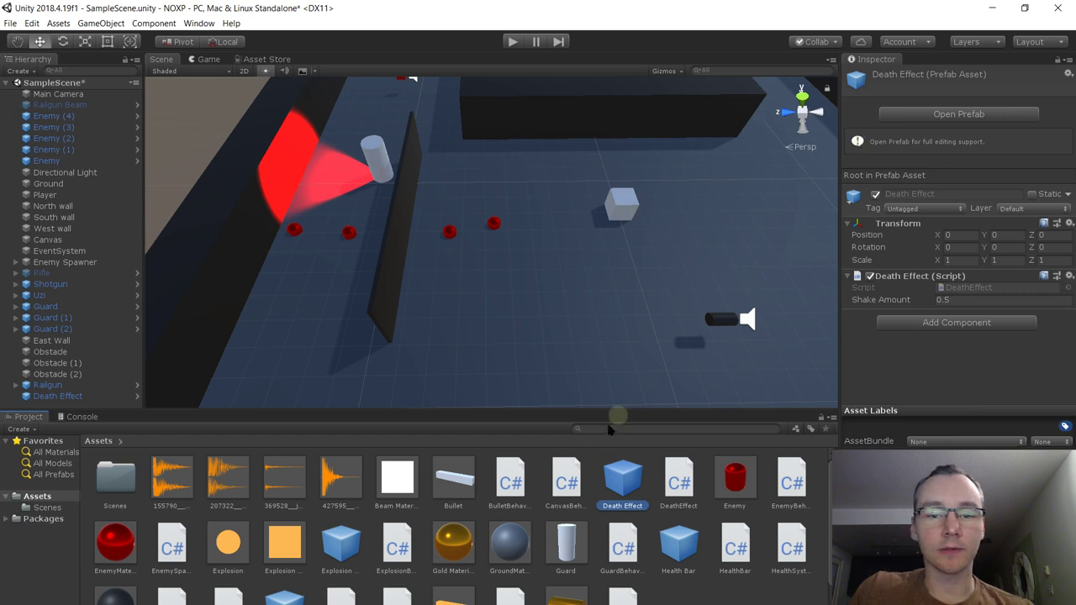
double_click(735, 480)
scroll(900, 264, "down", 5)
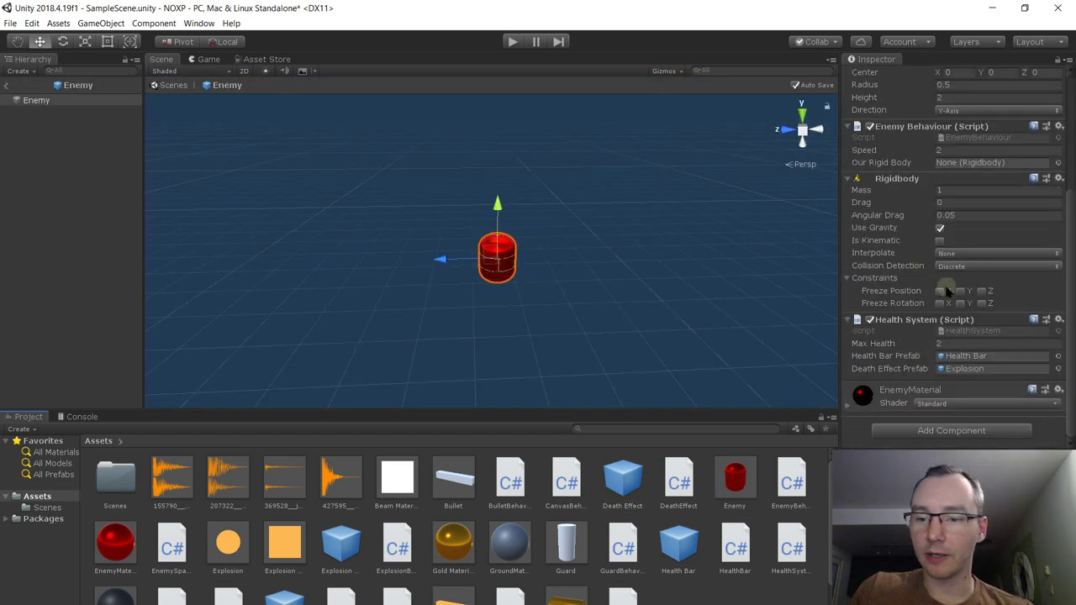
left_click(1057, 368)
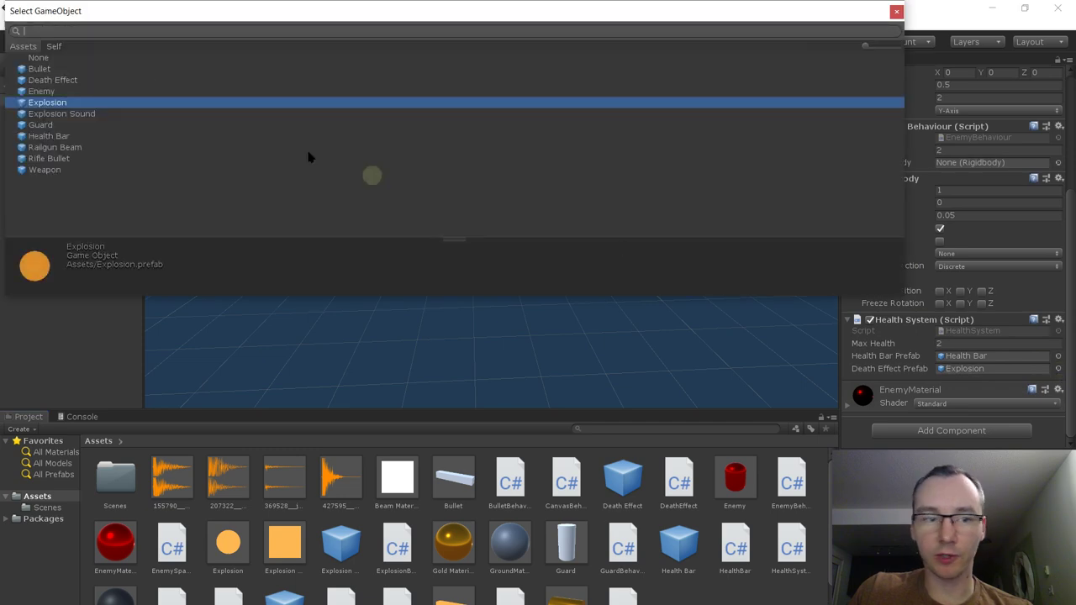
double_click(52, 80)
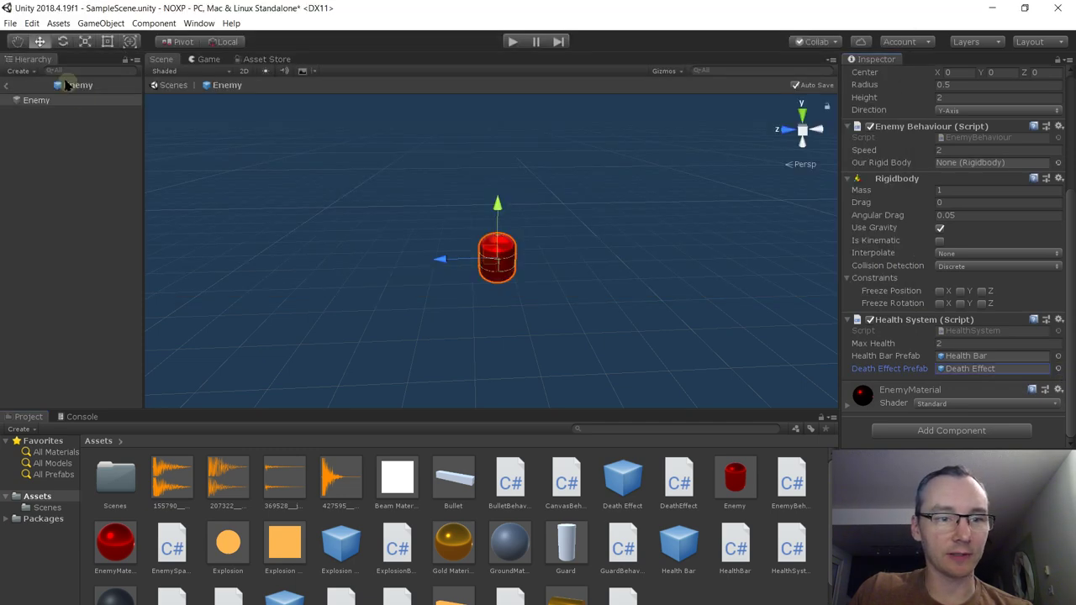
left_click(6, 86)
Play the scene, shoot two enemies to trigger Death Effect and camera shake, then stop
left_click(512, 41)
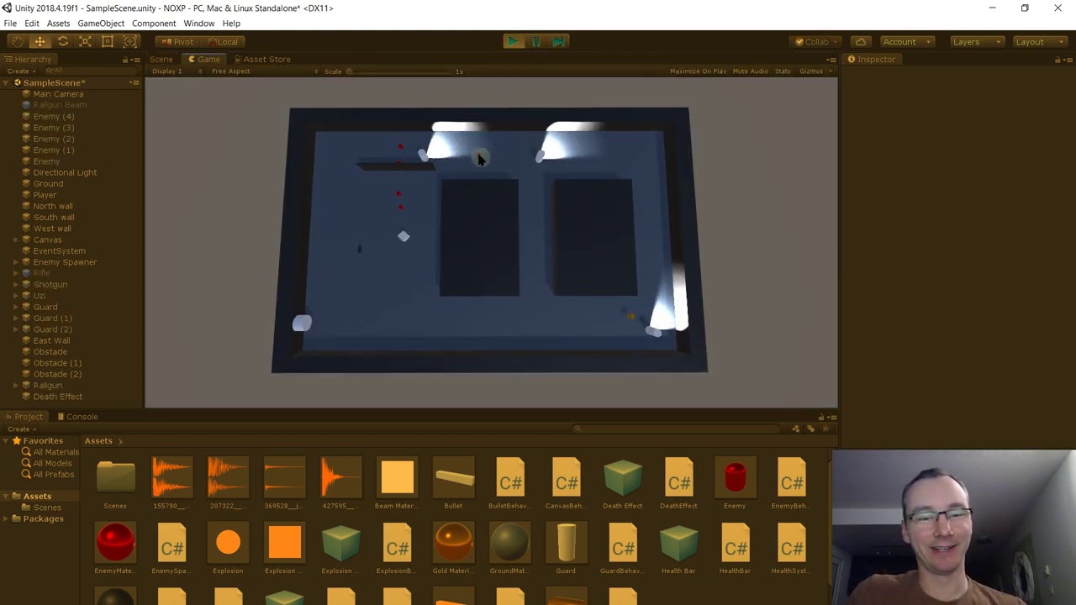
left_click(472, 160)
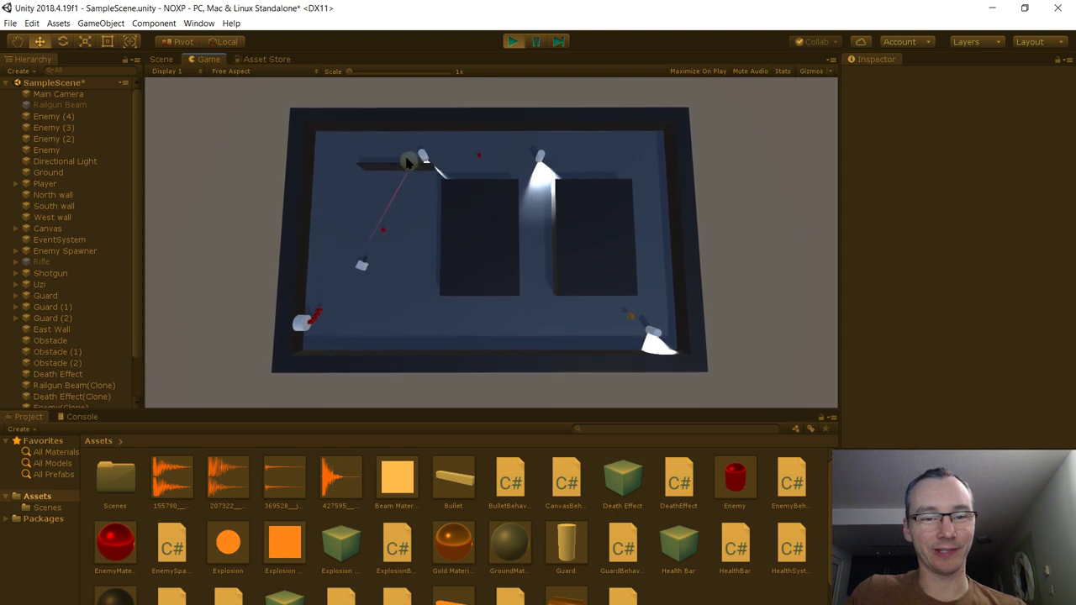
left_click(362, 212)
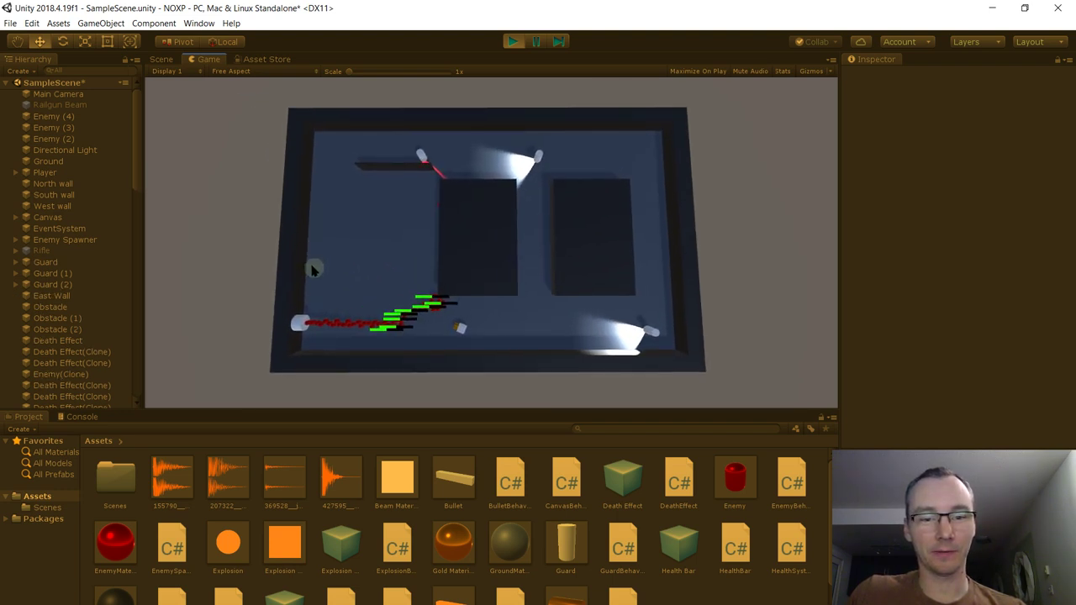
key("ctrl+p")
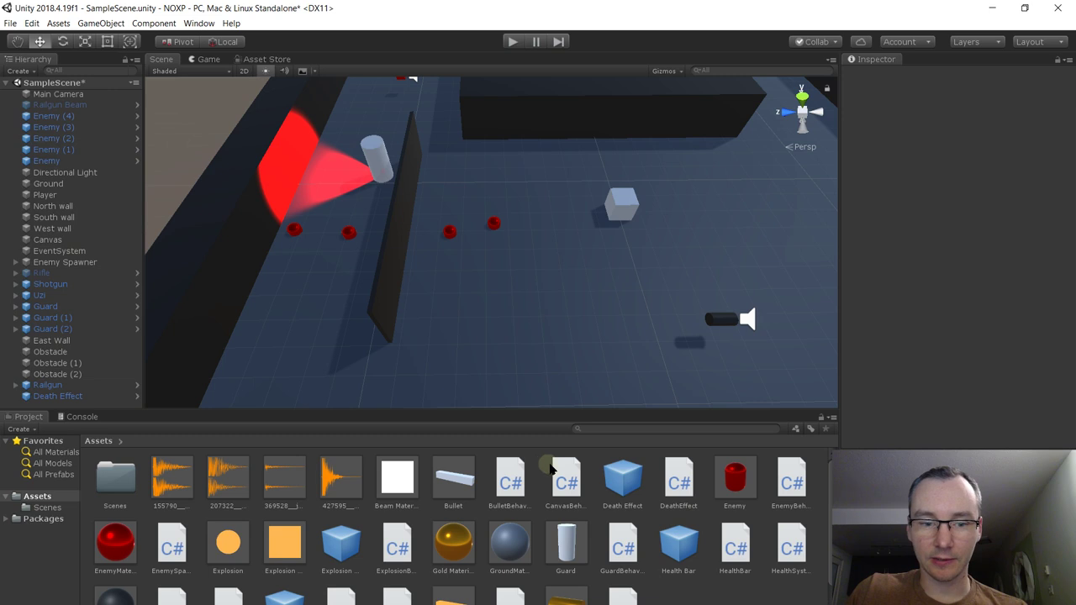
Remove the scene instance, set the Death Effect prefab's Shake Amount to 10, and play-test it
left_click_drag(598, 479, 742, 283)
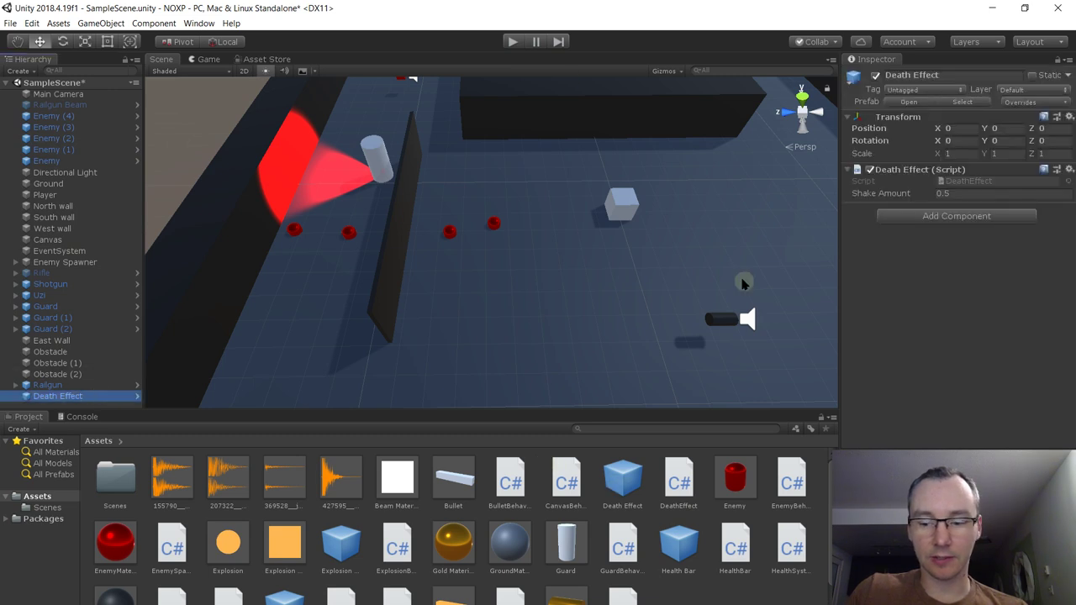
key("Delete")
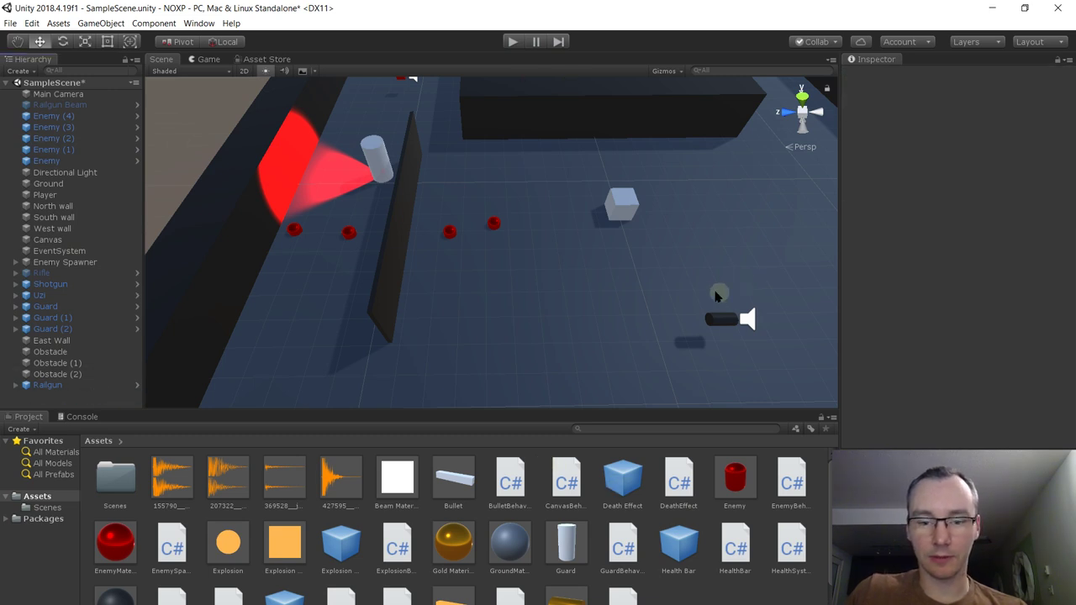
left_click(623, 486)
double_click(622, 491)
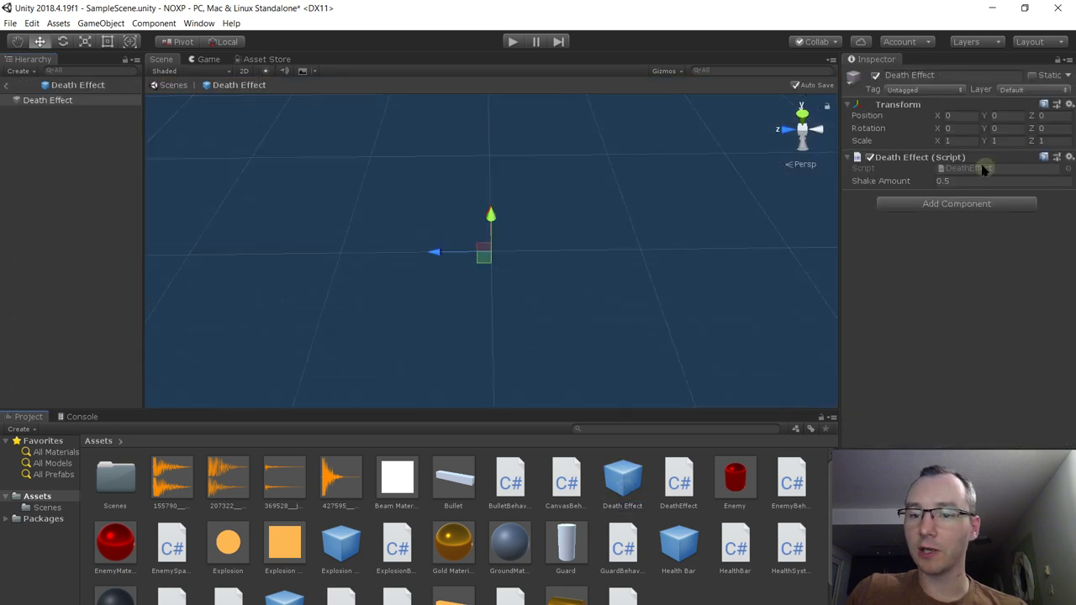
left_click(960, 181)
type("10")
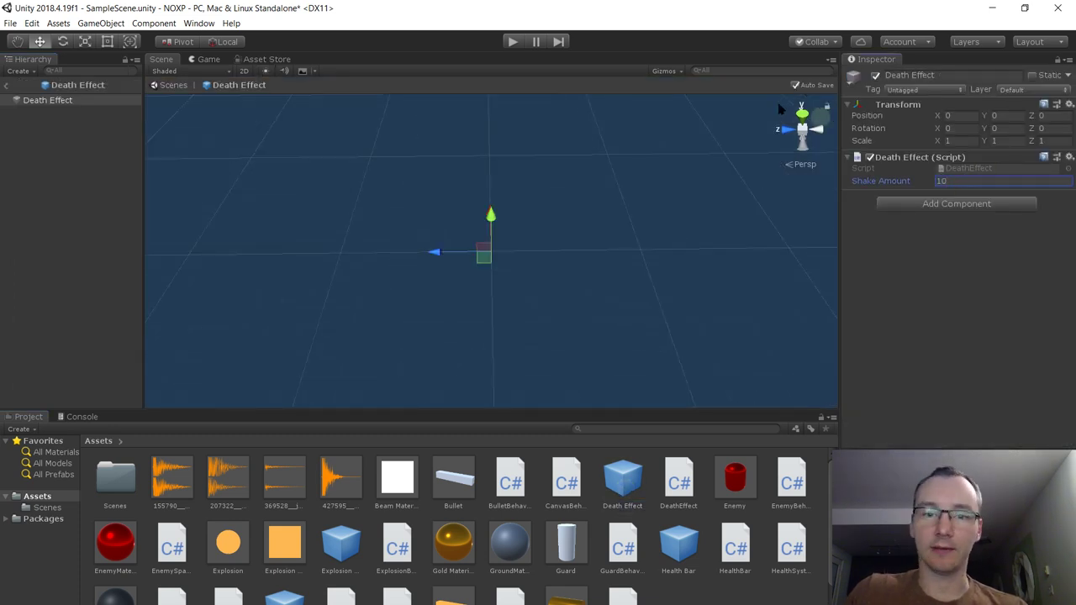
left_click(512, 43)
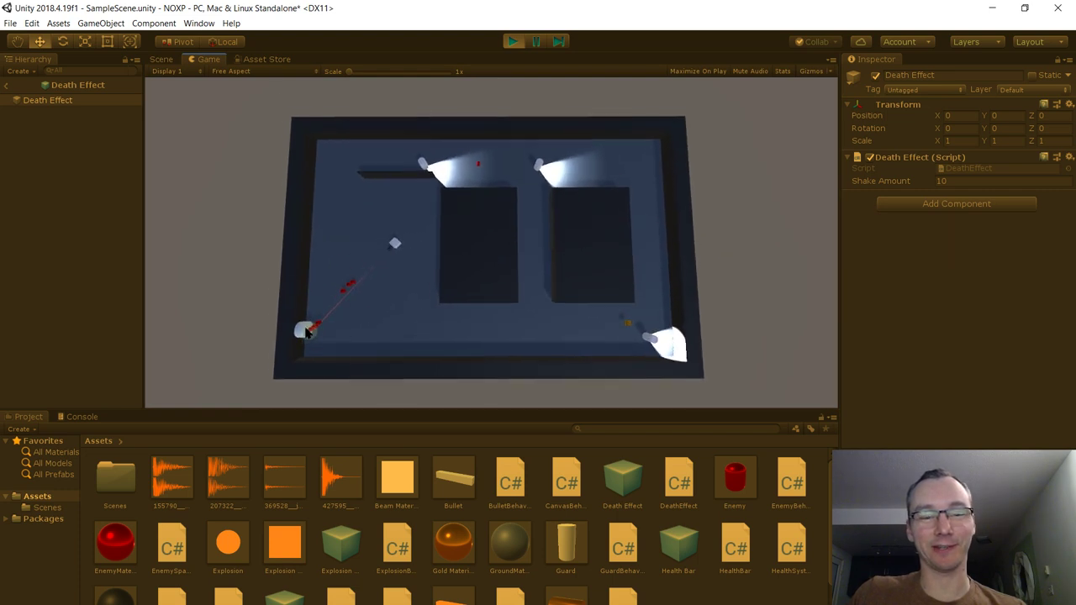
left_click(512, 42)
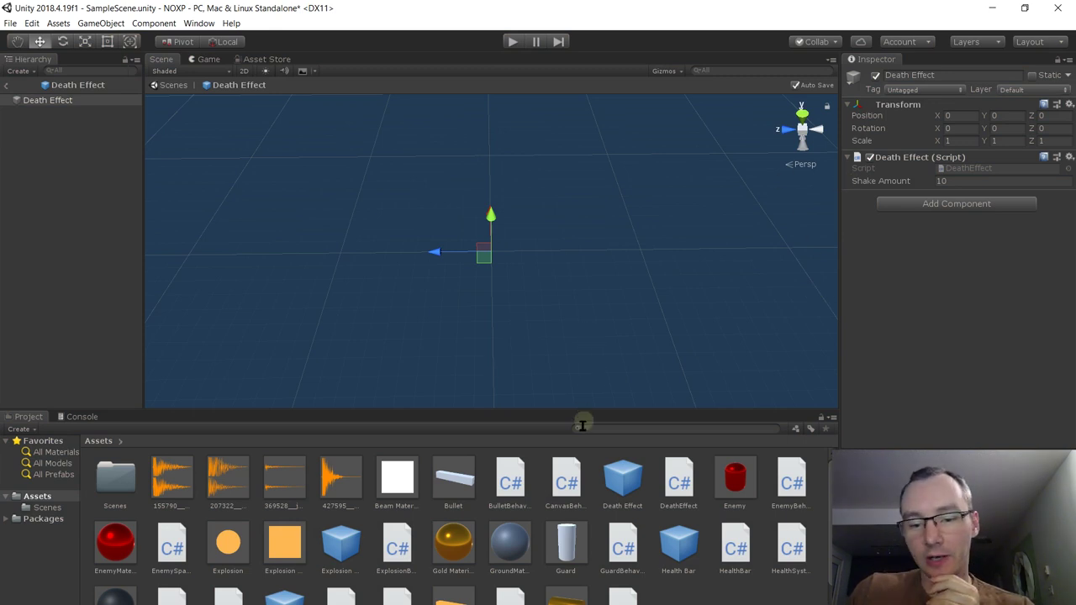
Add a blank line below the shakeAmount field in DeathEffect.cs and return to Unity
key("alt+Tab")
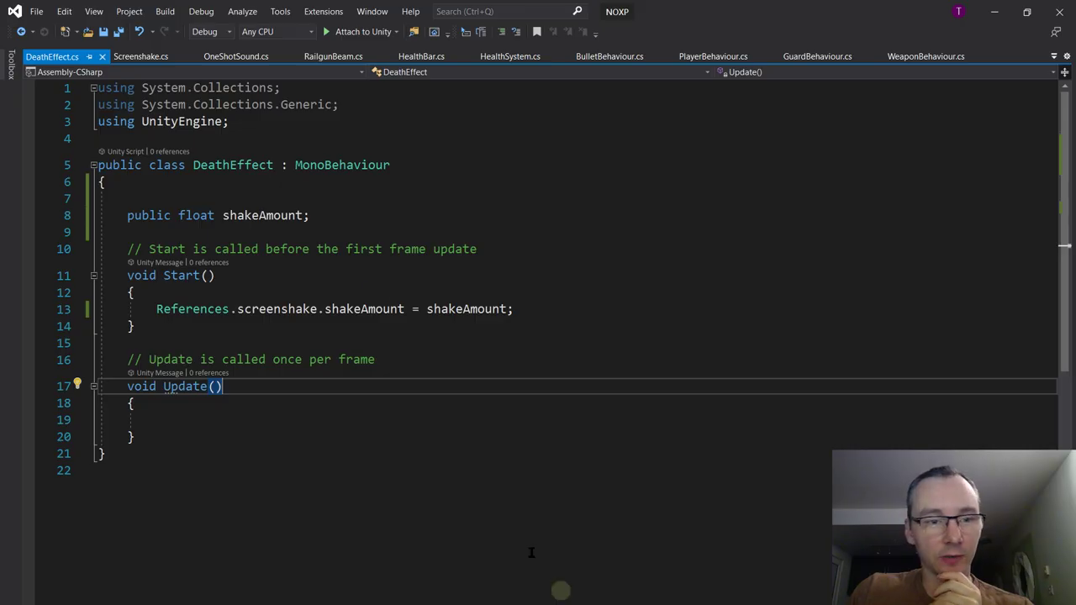
key("Return")
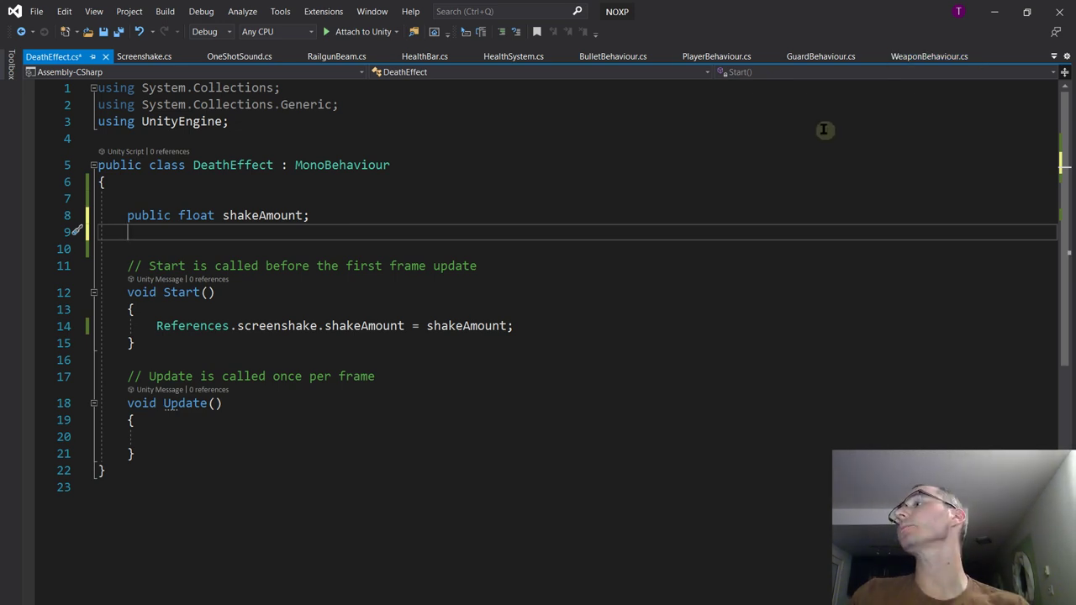
key("alt+Tab")
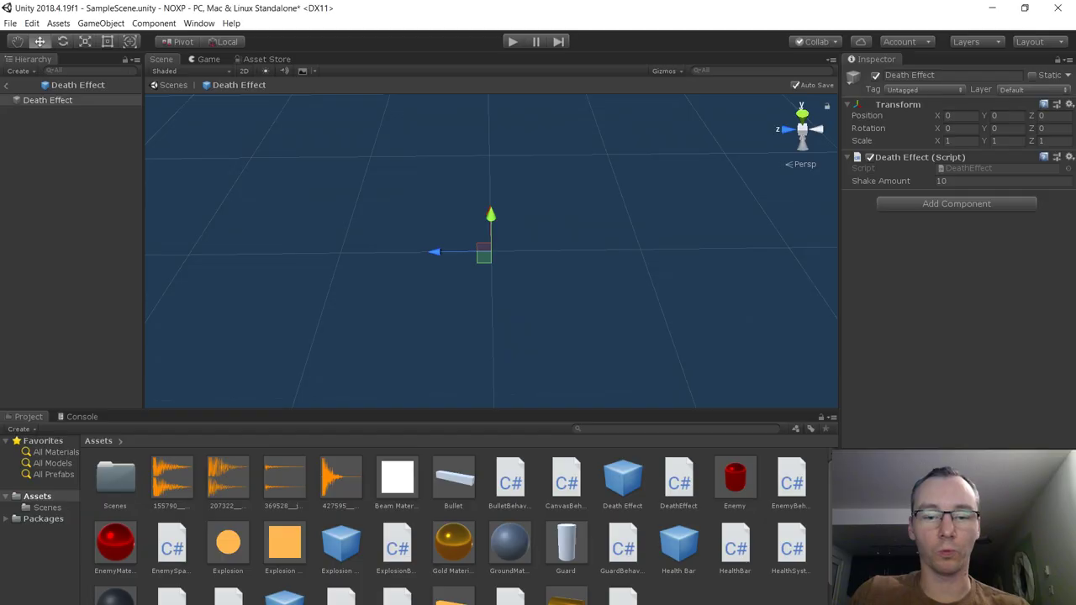
Inspect the Explosion Sound prefab, then open the Death Effect prefab for editing
double_click(341, 550)
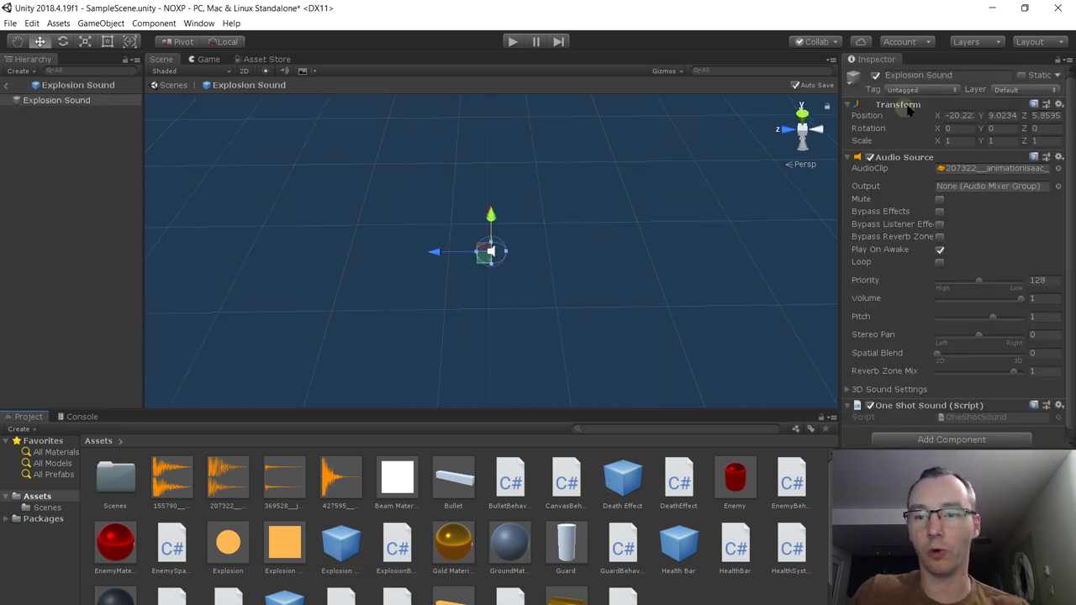
left_click(10, 86)
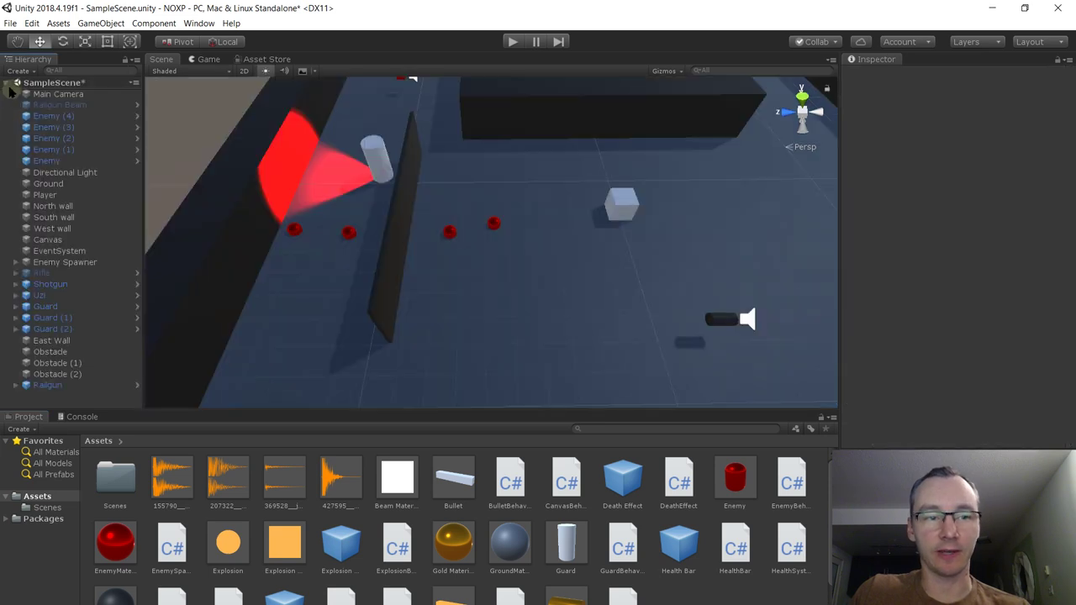
double_click(622, 479)
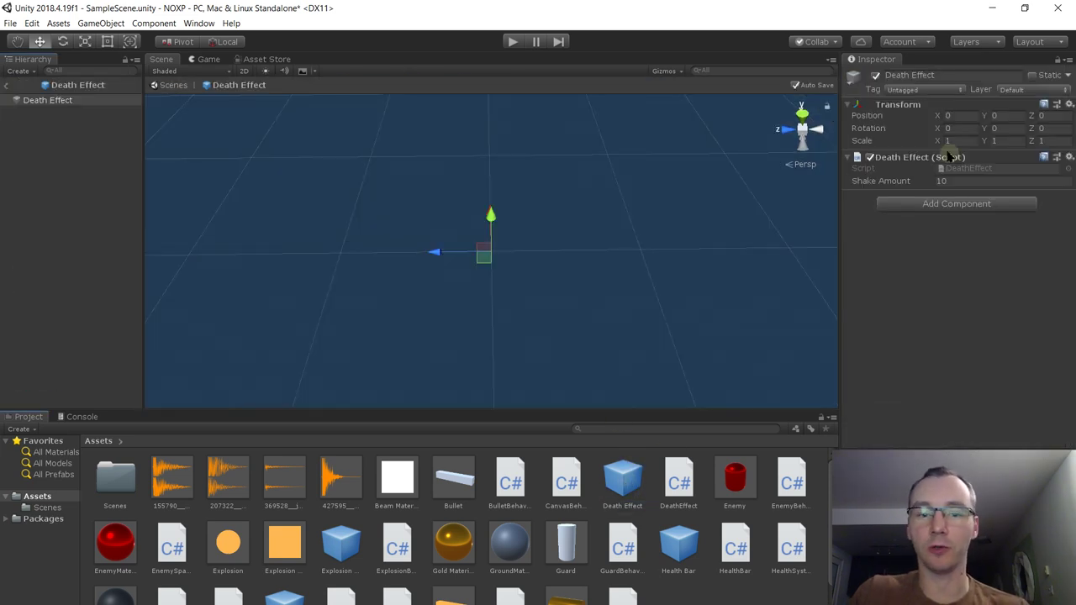
Add an Audio Source to Death Effect using the 207322 short-explosion clip
left_click(956, 204)
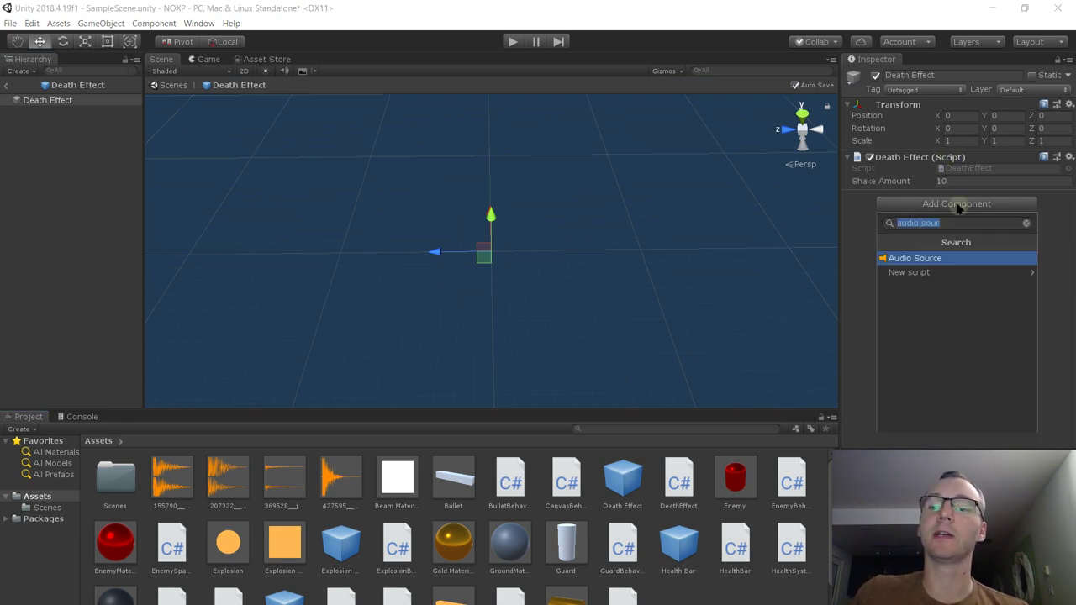
left_click(951, 262)
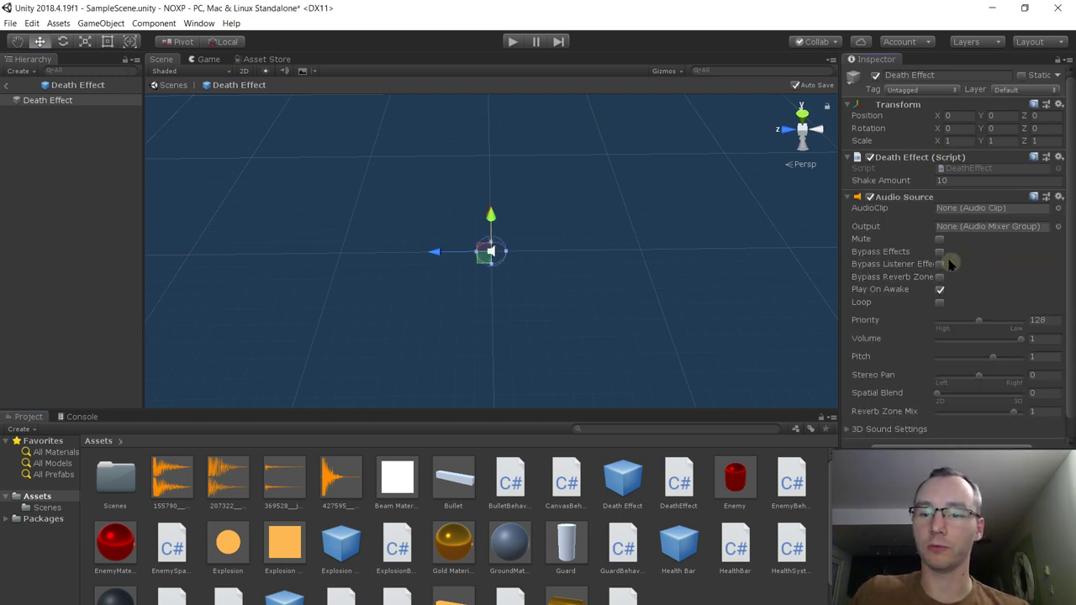
left_click(1058, 208)
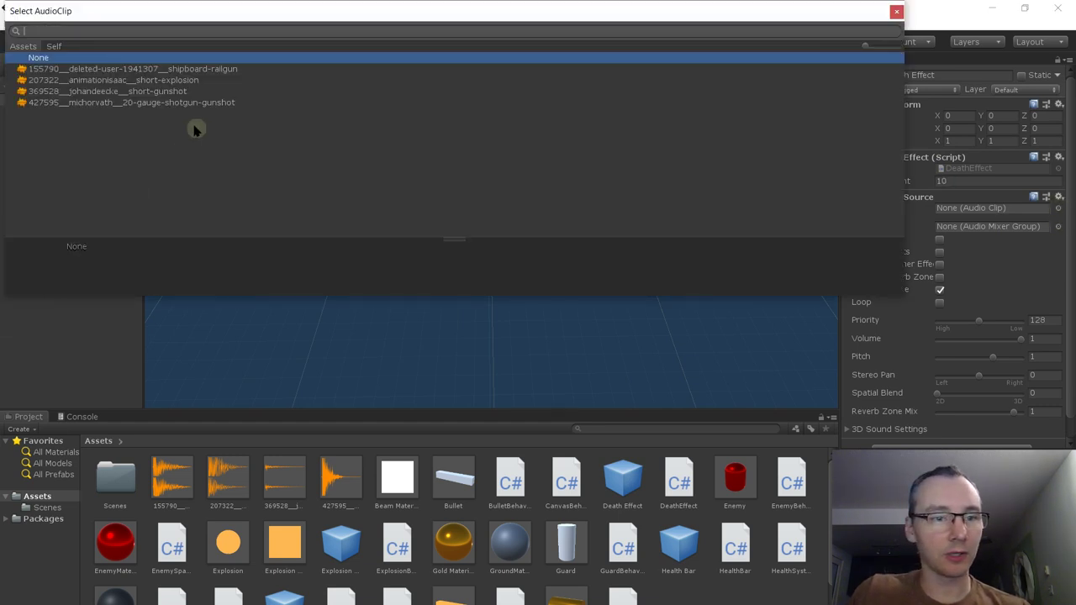
double_click(195, 82)
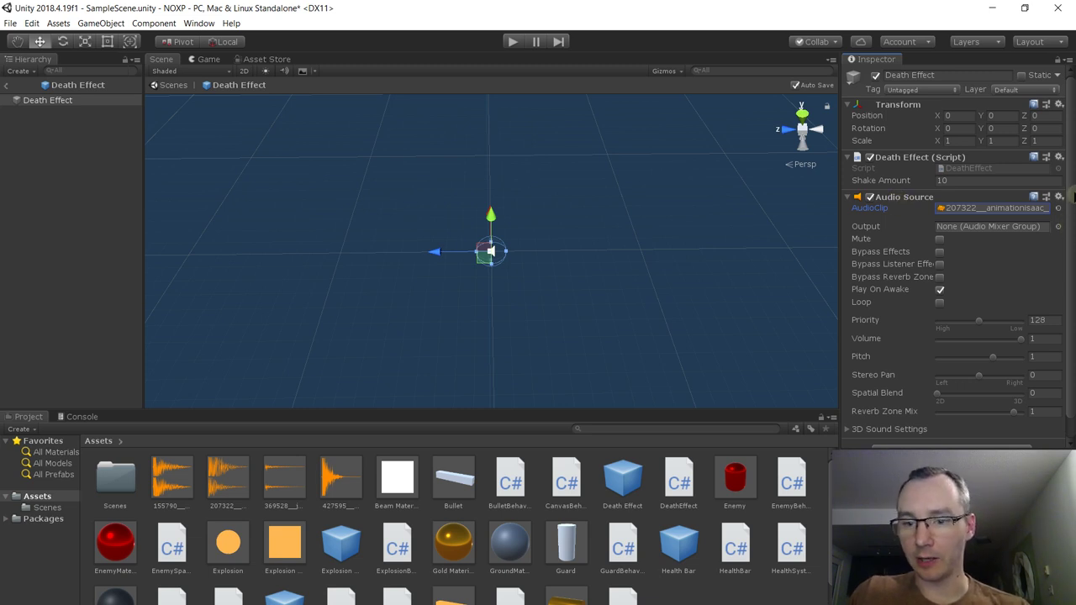
scroll(1072, 336, "down", 1)
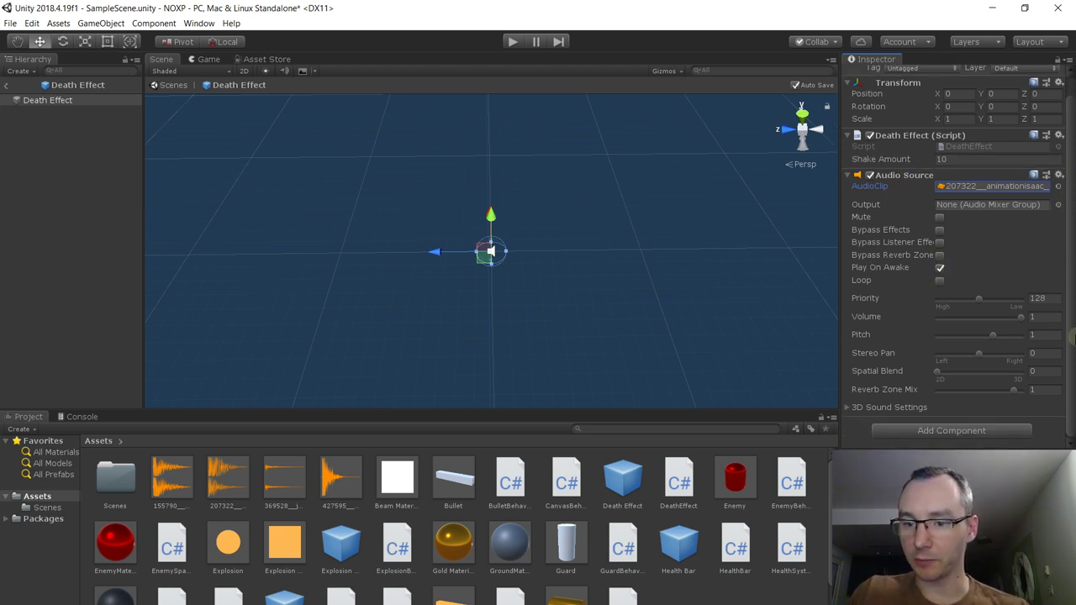
scroll(1070, 253, "up", 1)
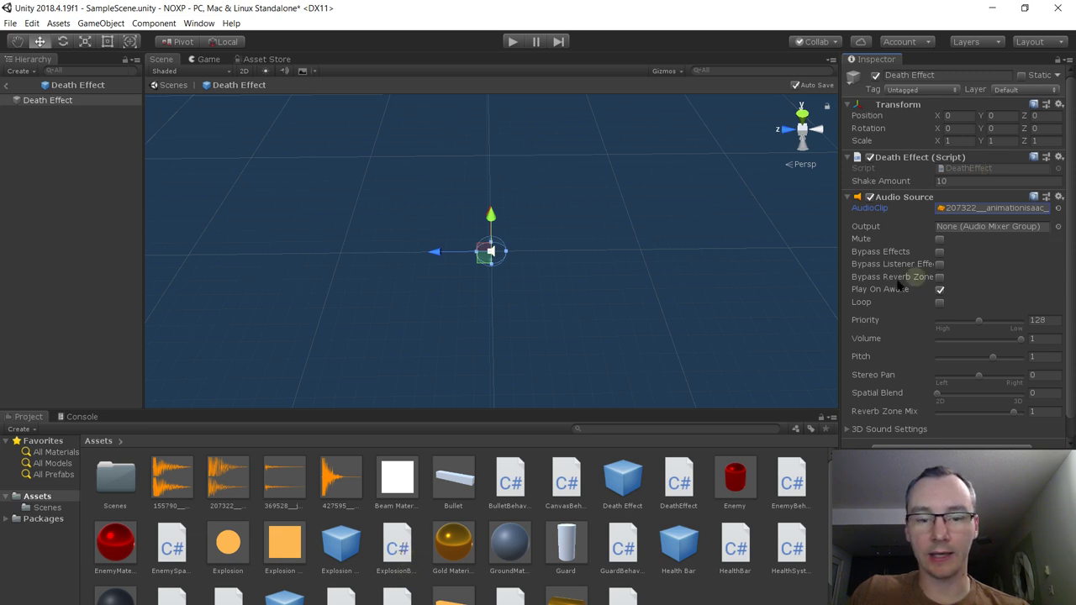
Complete 'public GameObject soundObject;' in ExplosionBehaviour.cs and save it
double_click(975, 169)
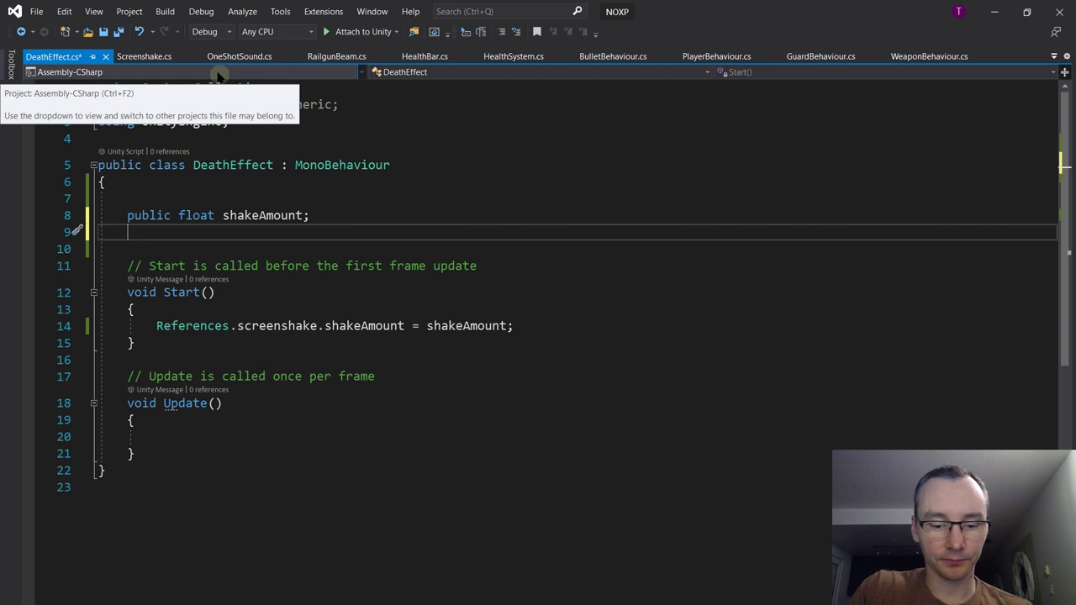
key("ctrl+t")
type("explo")
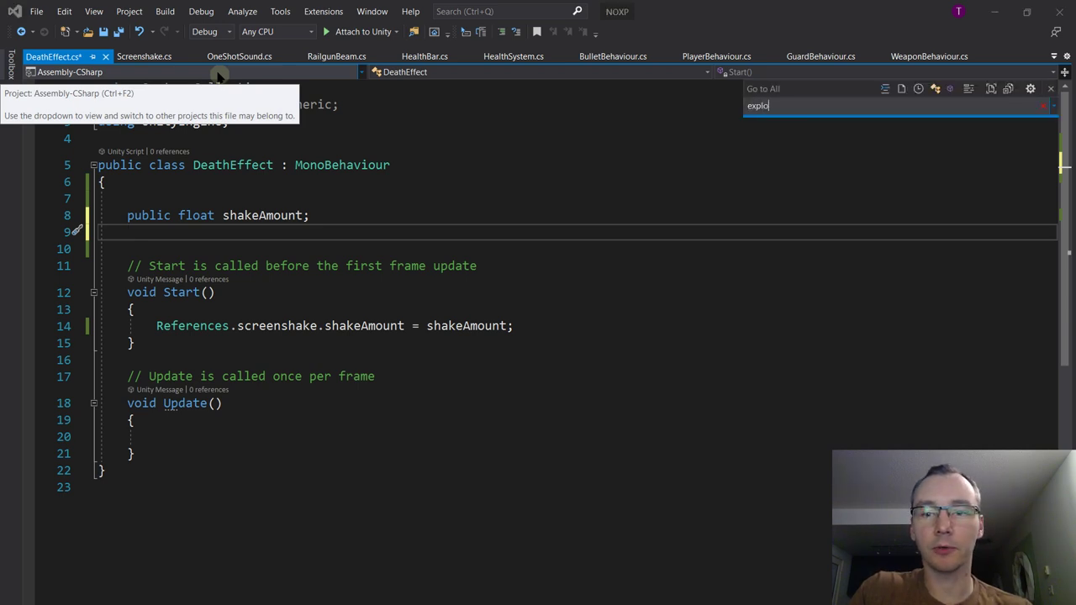
type("s")
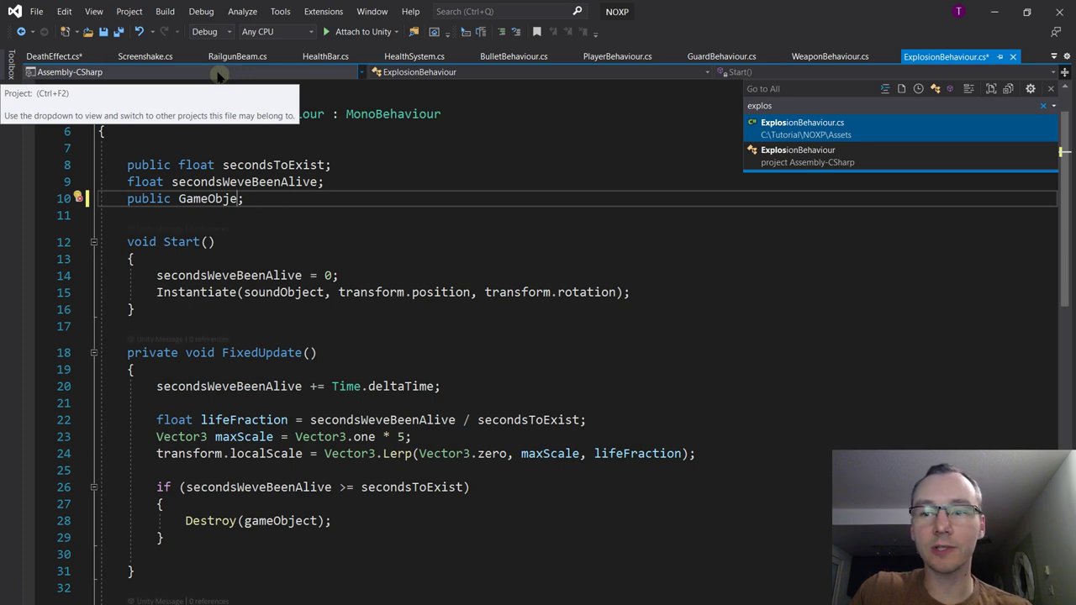
type("ct soundObje")
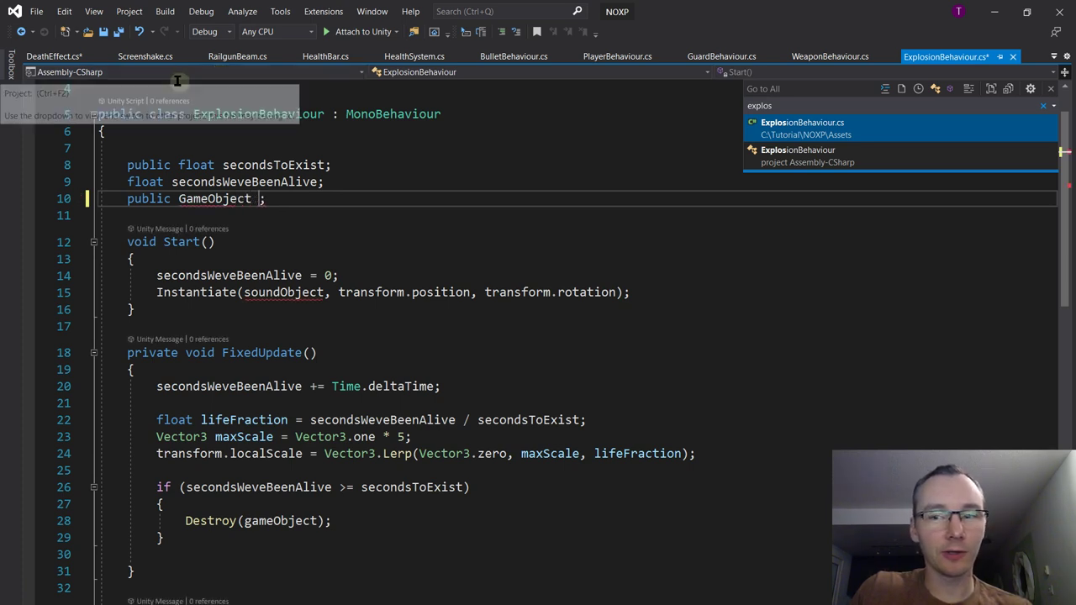
type("c")
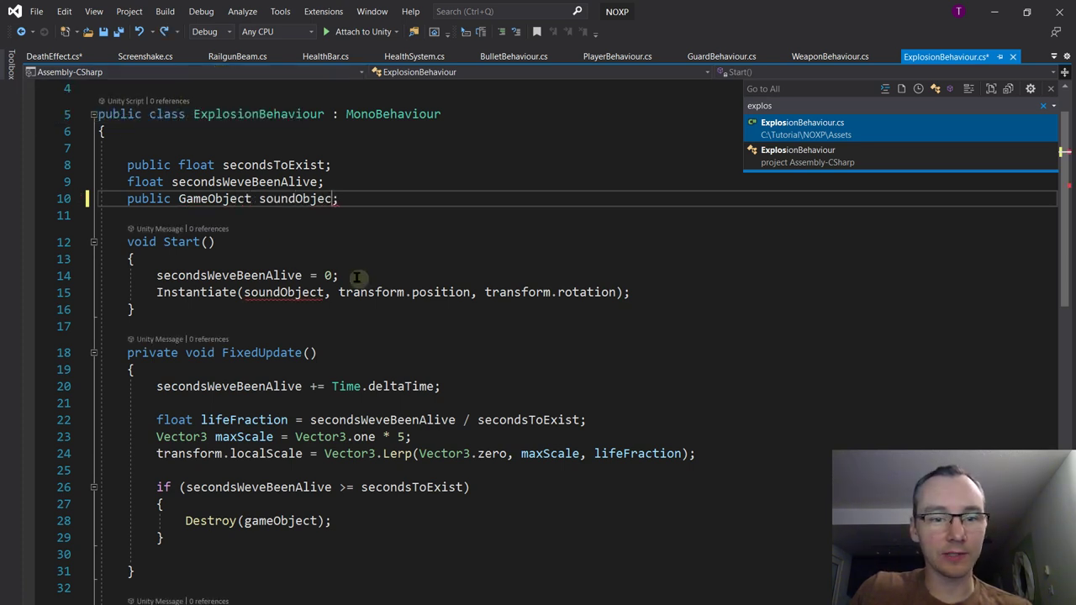
type("t")
key("ctrl+s")
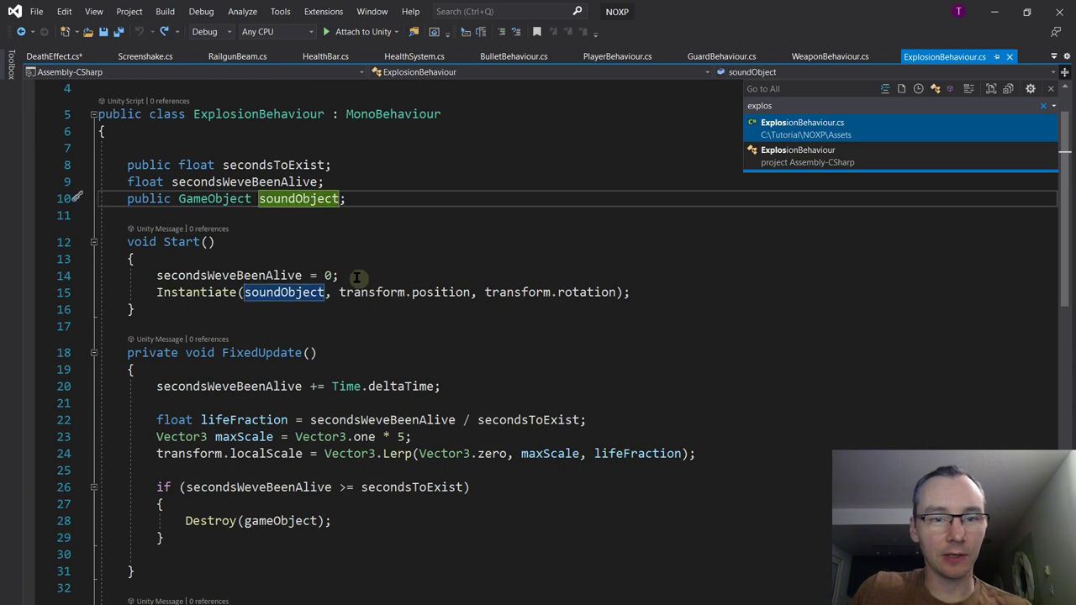
Open OneShotSound.cs via file search, briefly switching to Unity and back
left_click(815, 106)
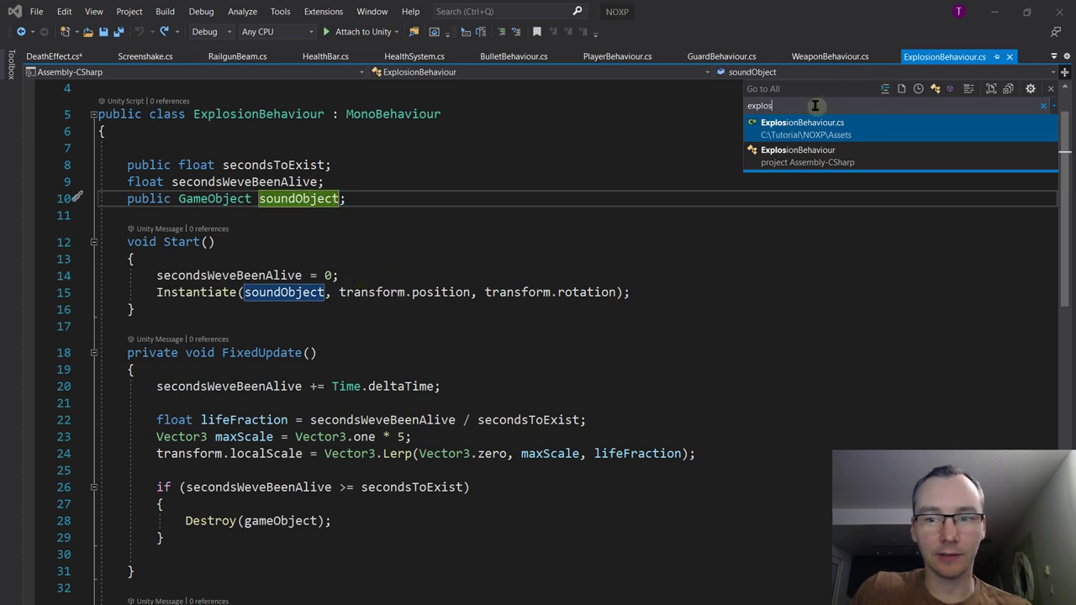
key("BackSpace")
key("BackSpace")
key("BackSpace")
key("BackSpace")
key("BackSpace")
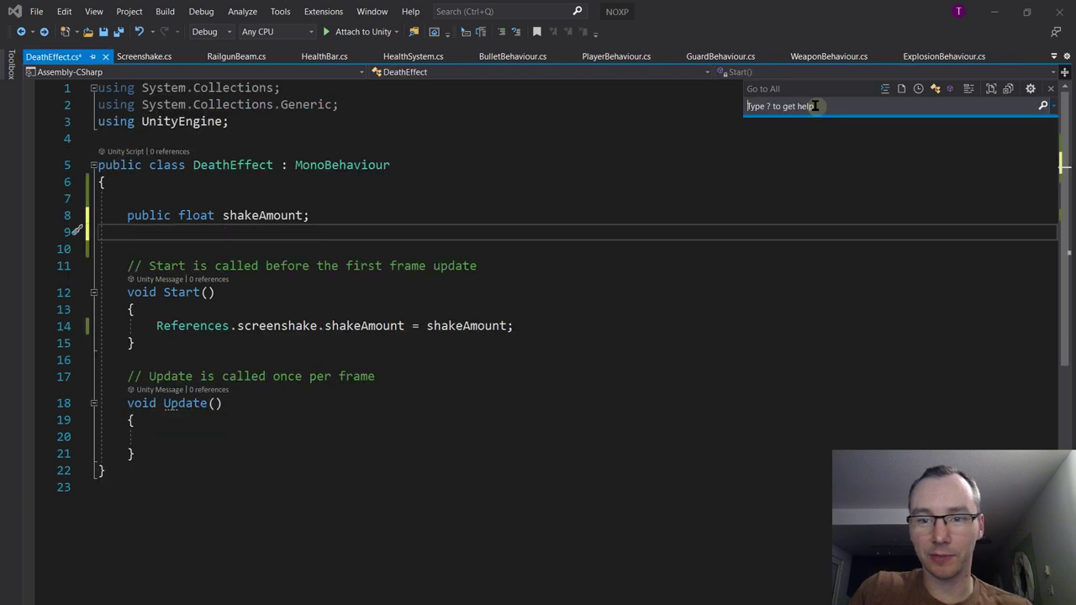
type("onesho")
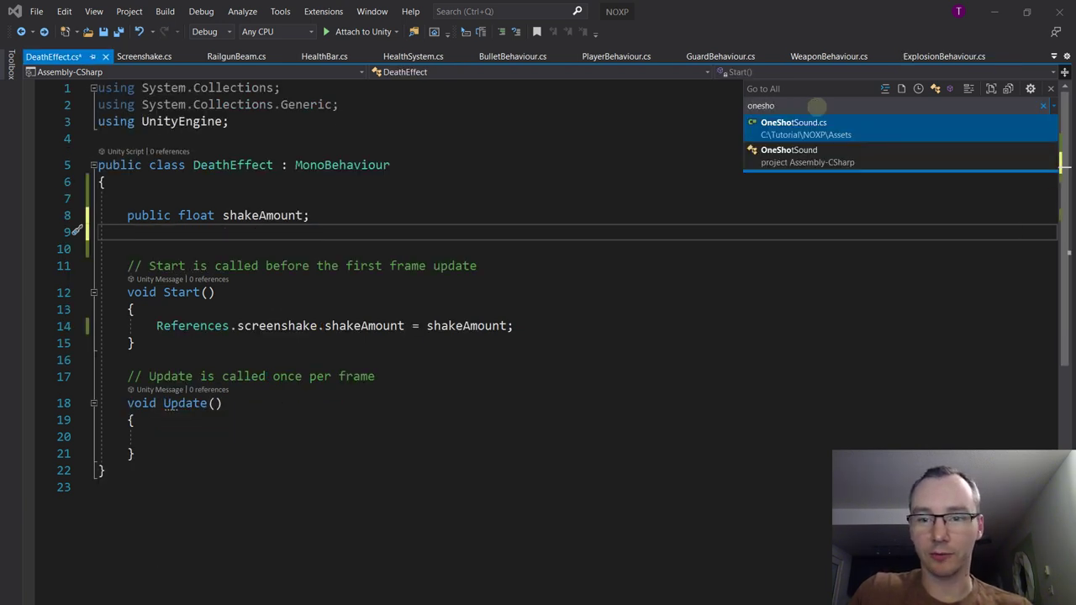
key("Return")
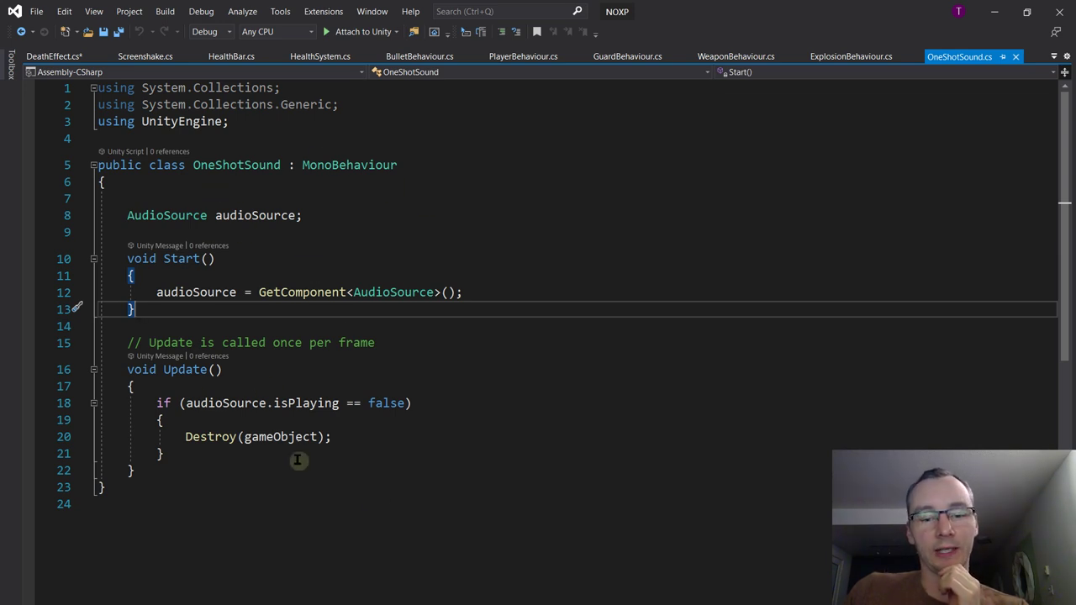
key("alt+Tab")
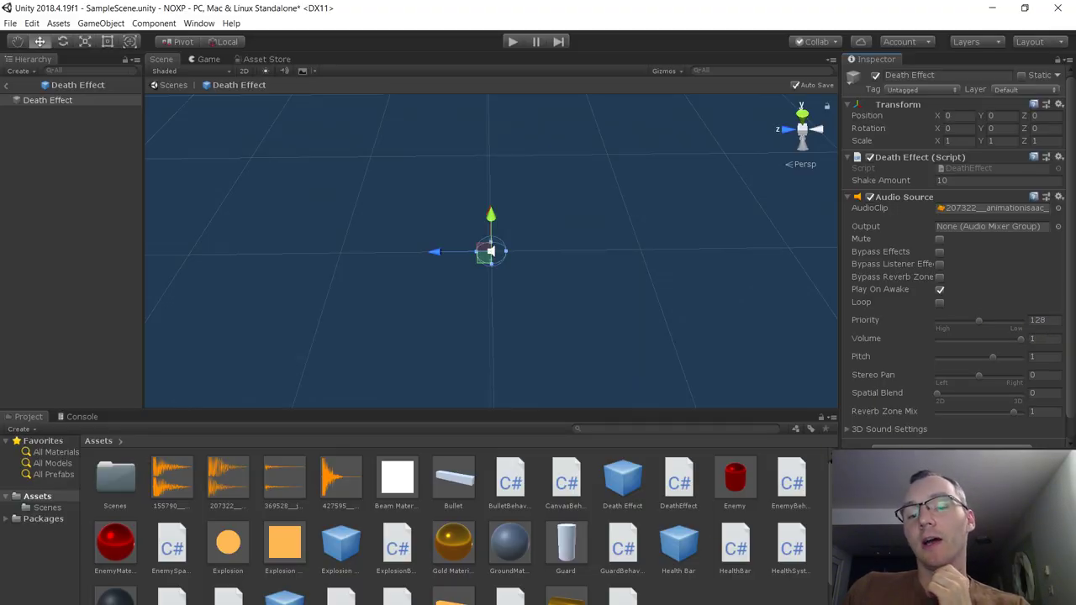
mouse_move(645, 604)
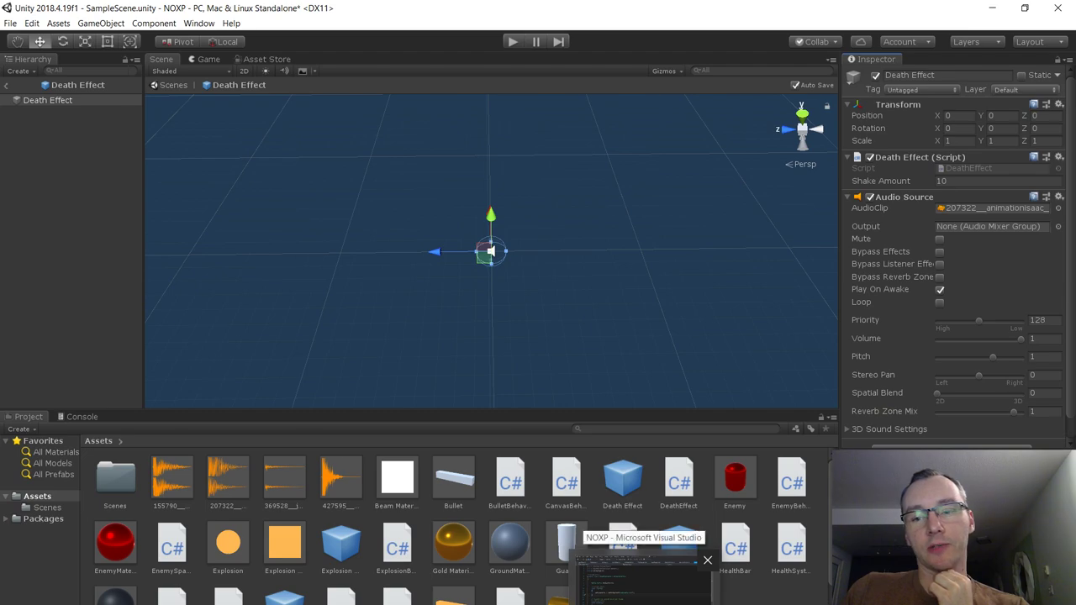
left_click(643, 567)
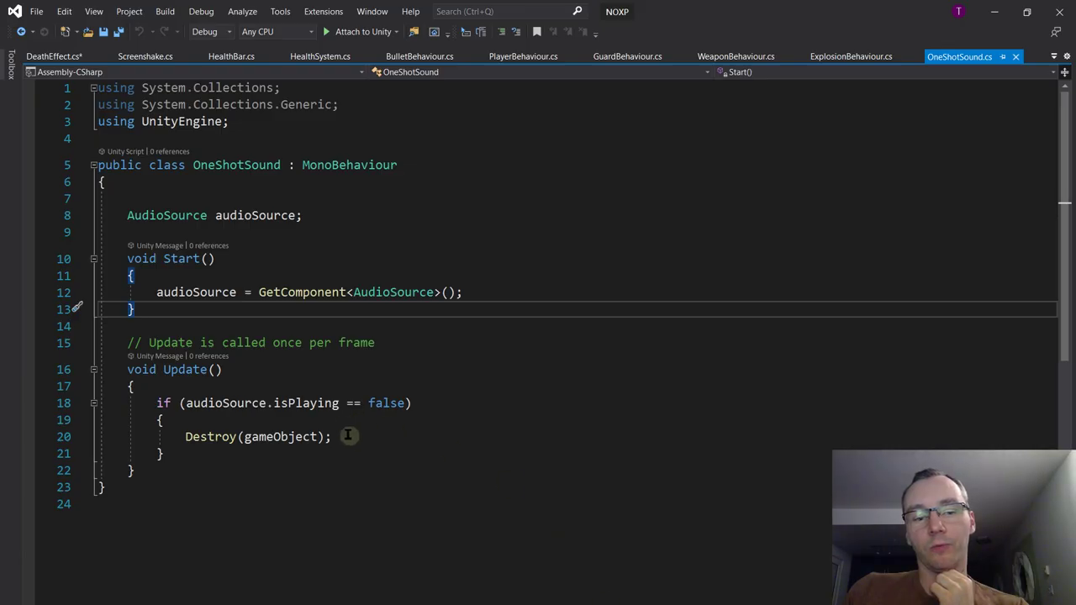
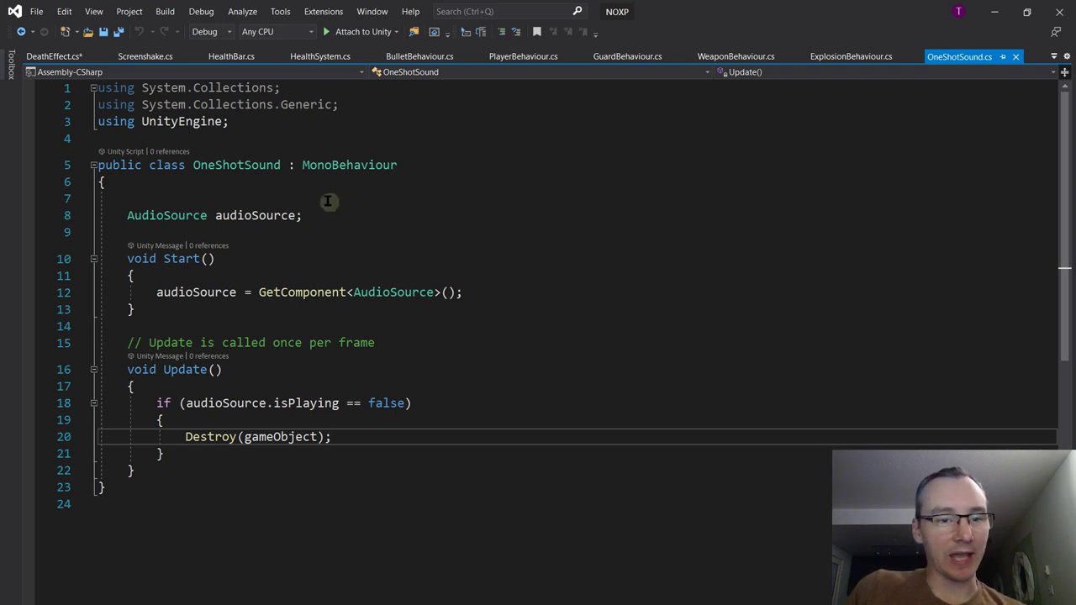
Copy the 'AudioSource audioSource;' field from OneShotSound and paste it below shakeAmount in DeathEffect
left_click_drag(327, 202, 398, 312)
left_click(375, 187)
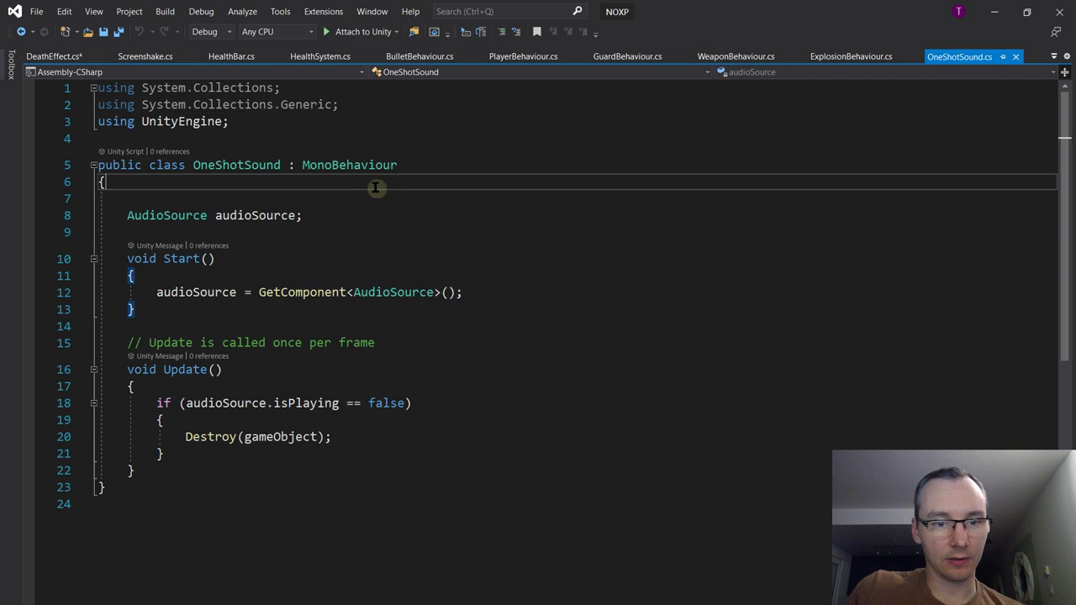
left_click_drag(336, 210, 337, 204)
key("ctrl+c")
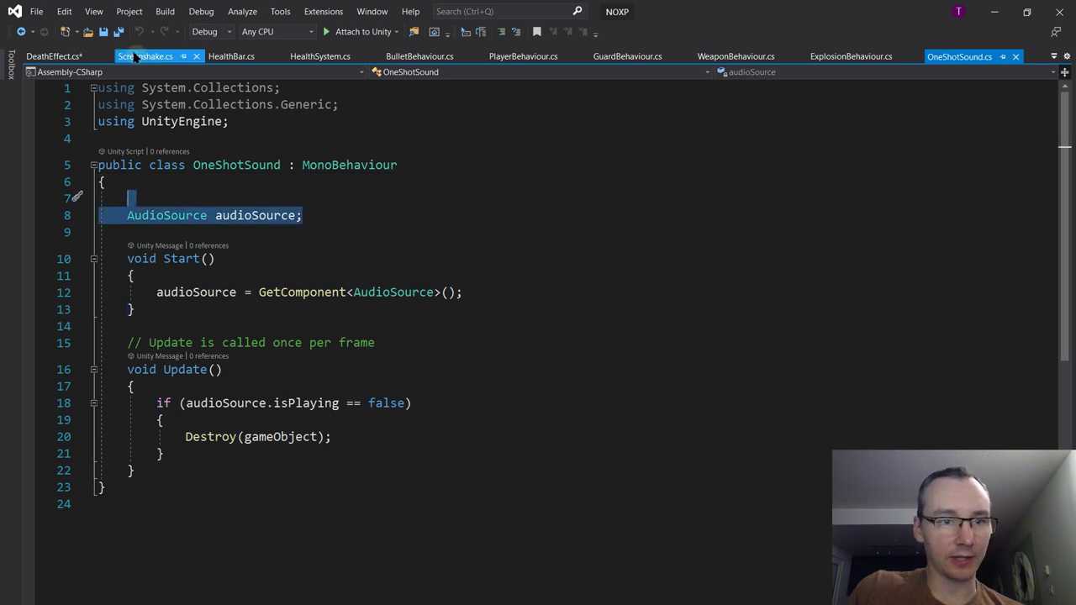
left_click(74, 57)
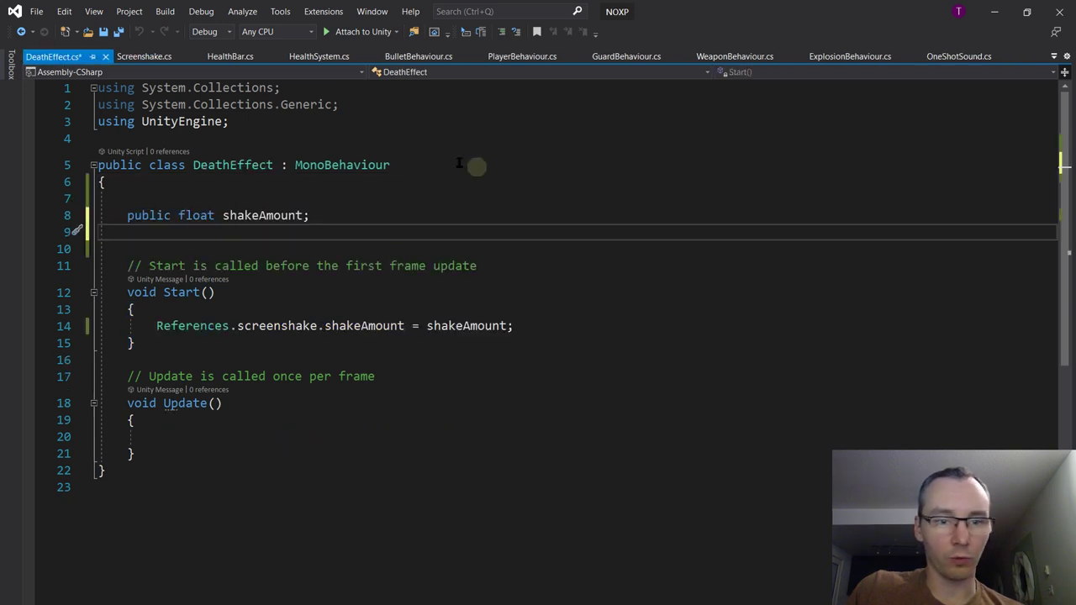
left_click(397, 216)
key("ctrl+v")
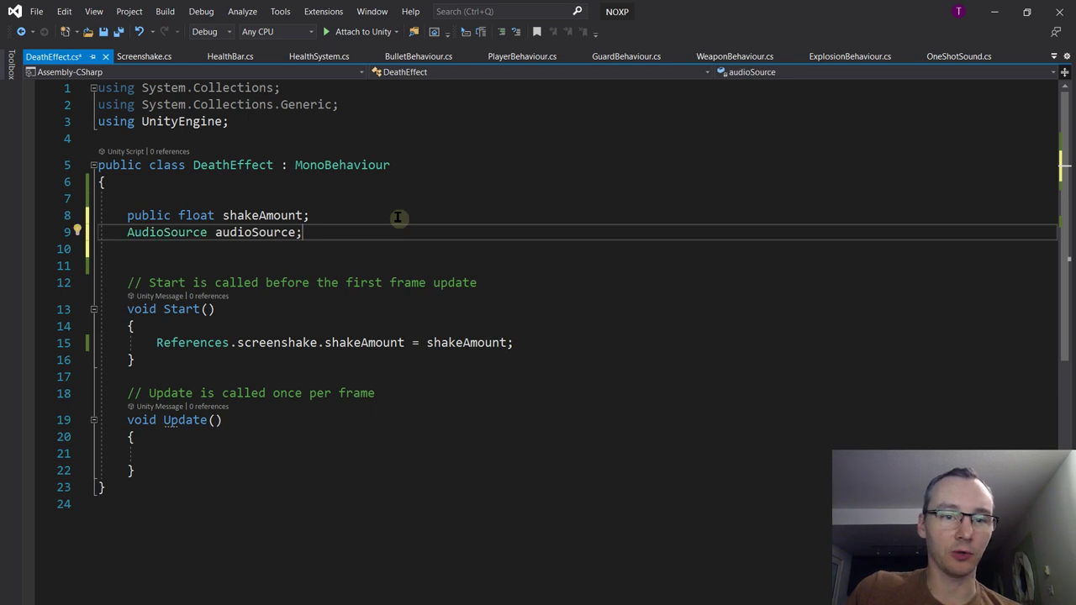
left_click(398, 216)
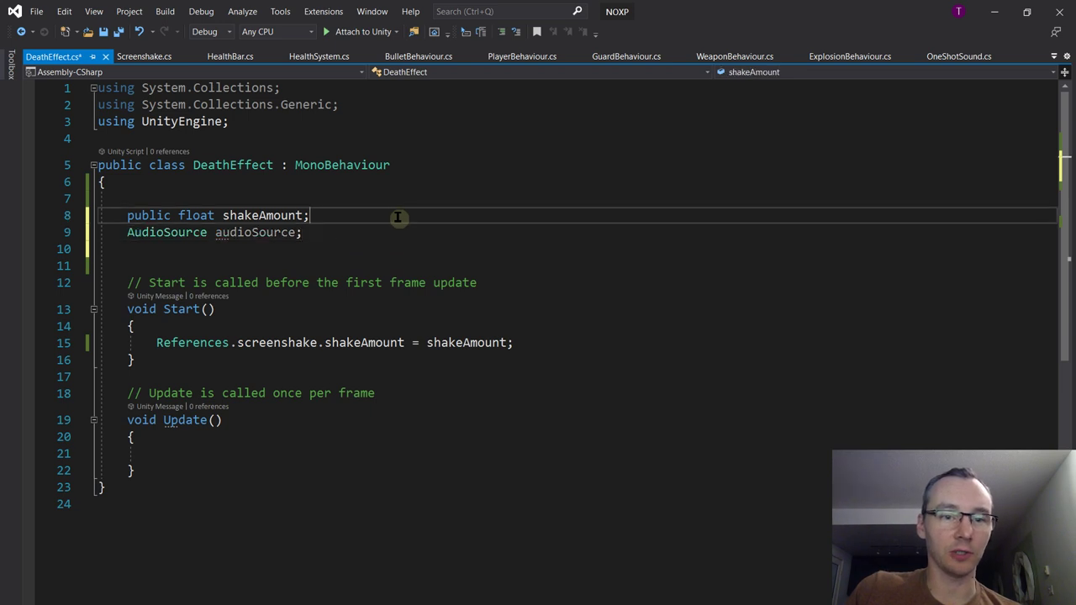
Add 'audioSource = GetComponent<AudioSource>();' at the start of DeathEffect's Start method
left_click(962, 57)
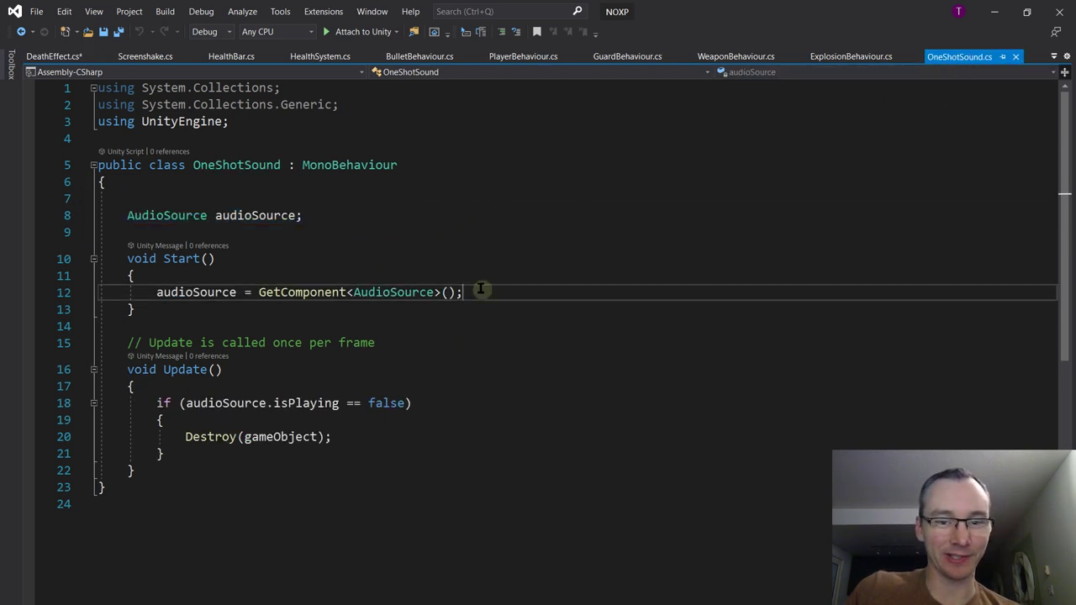
left_click_drag(480, 292, 412, 246)
left_click(69, 57)
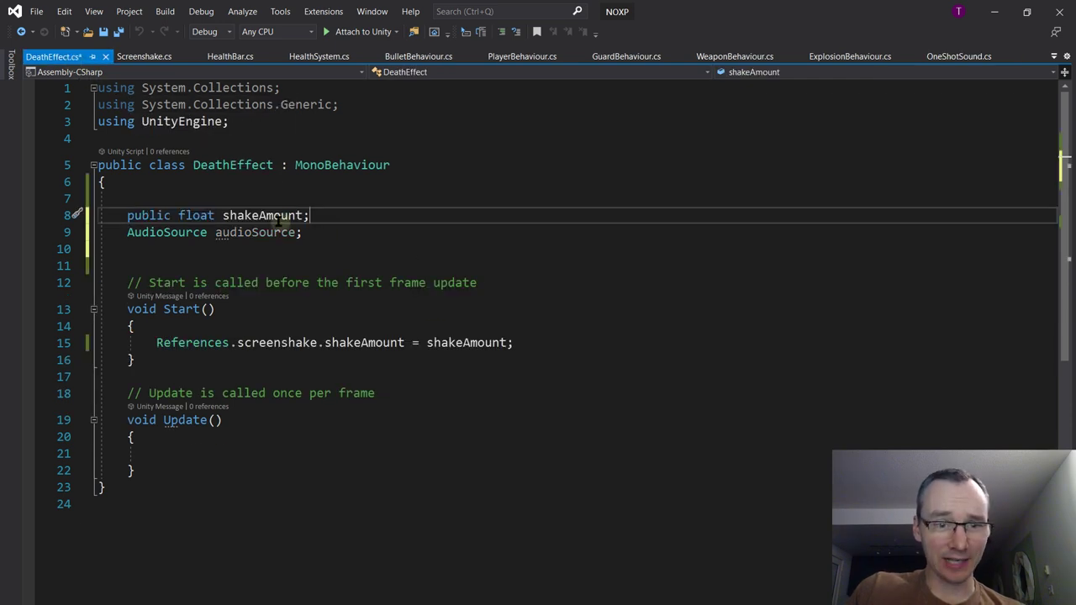
left_click(296, 325)
key("Return")
type("audioSource = GetComponent<AudioSource>();")
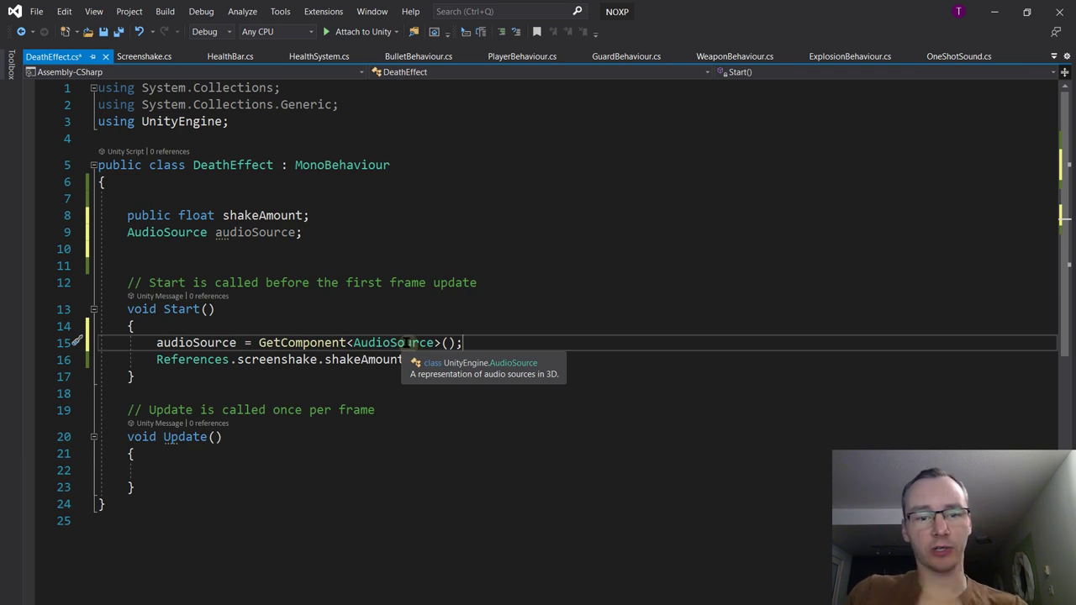
left_click(932, 56)
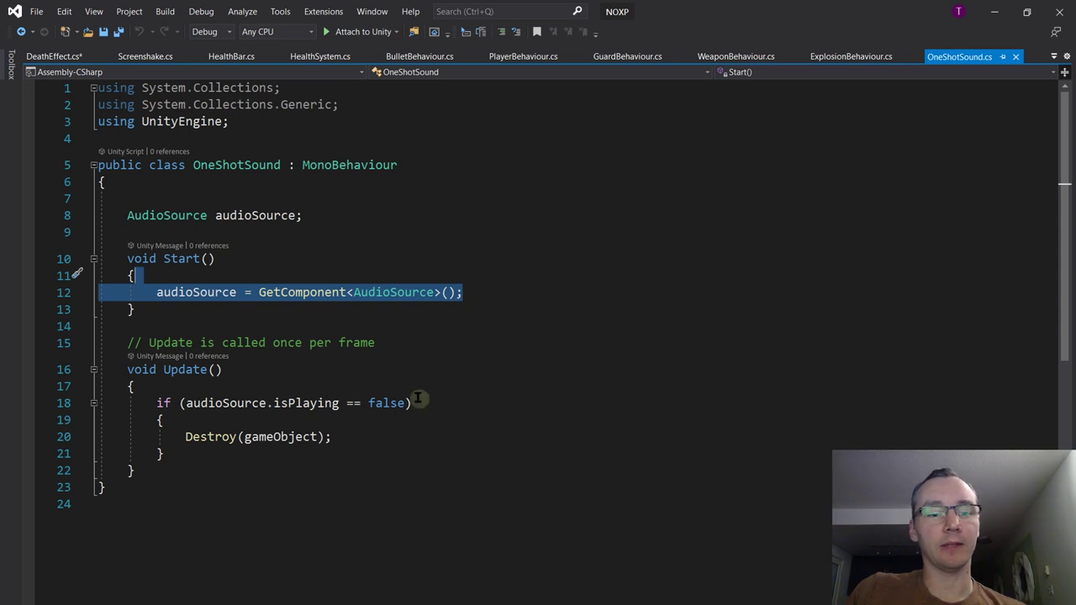
left_click(74, 57)
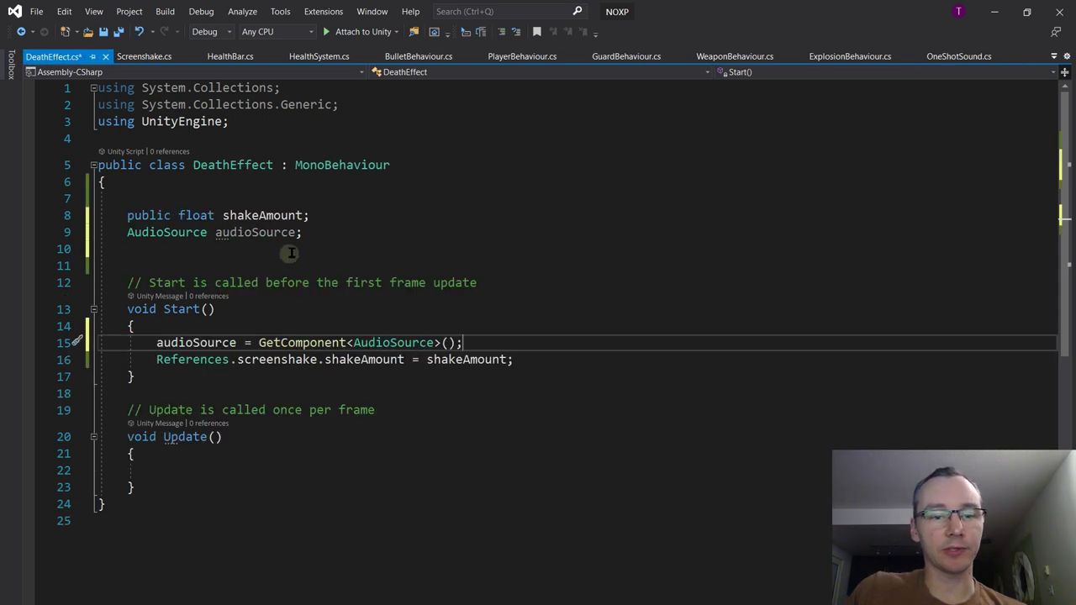
left_click(217, 472)
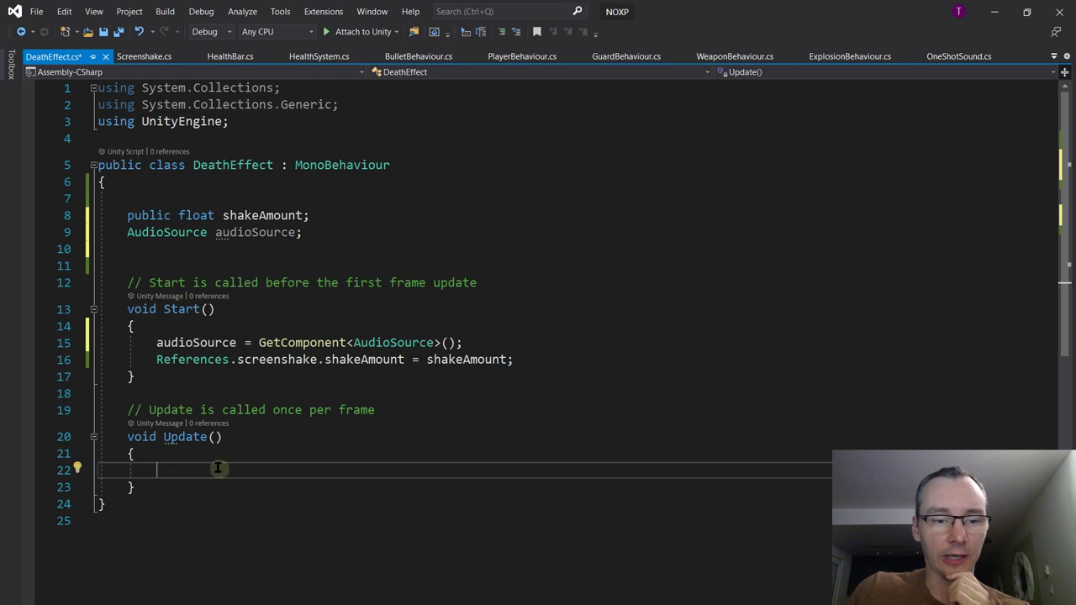
left_click(345, 231)
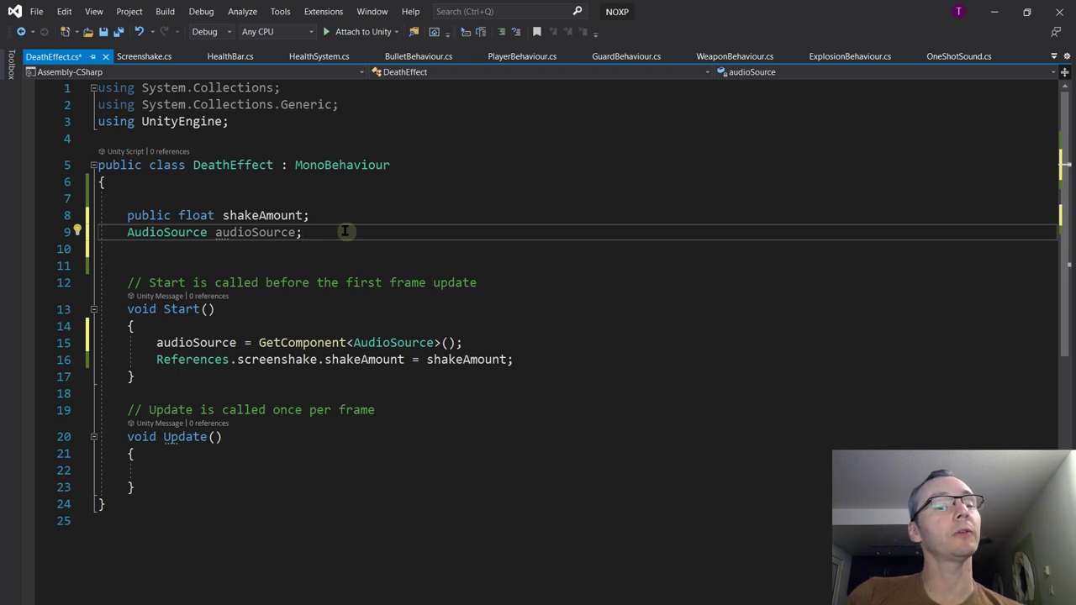
Paste OneShotSound's 'if (audioSource.isPlaying == false) Destroy' block into DeathEffect's Update
left_click(935, 59)
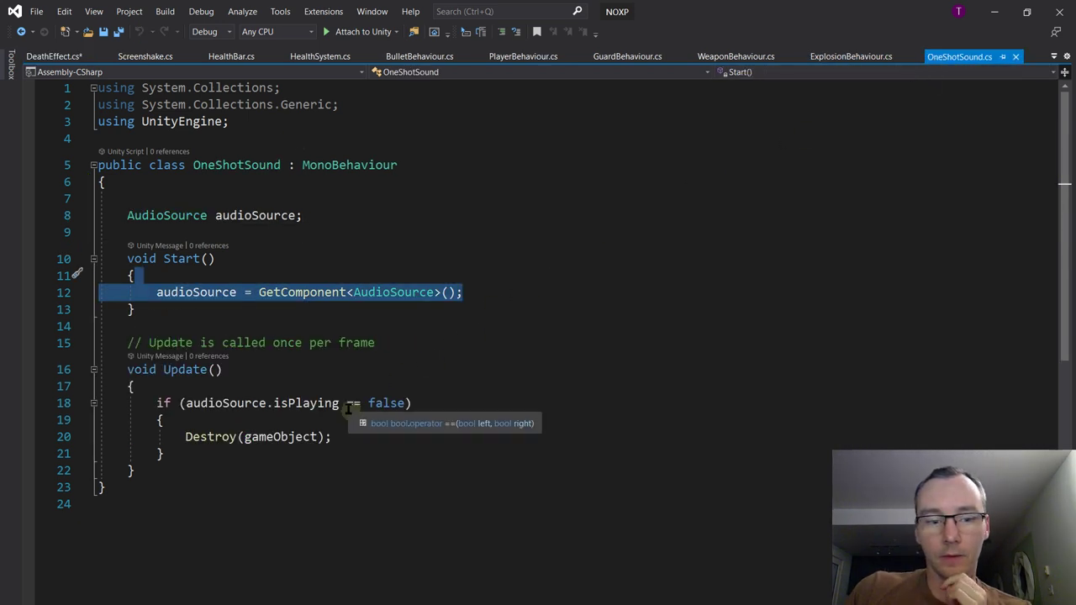
left_click_drag(214, 386, 206, 452)
key("ctrl+c")
left_click(54, 56)
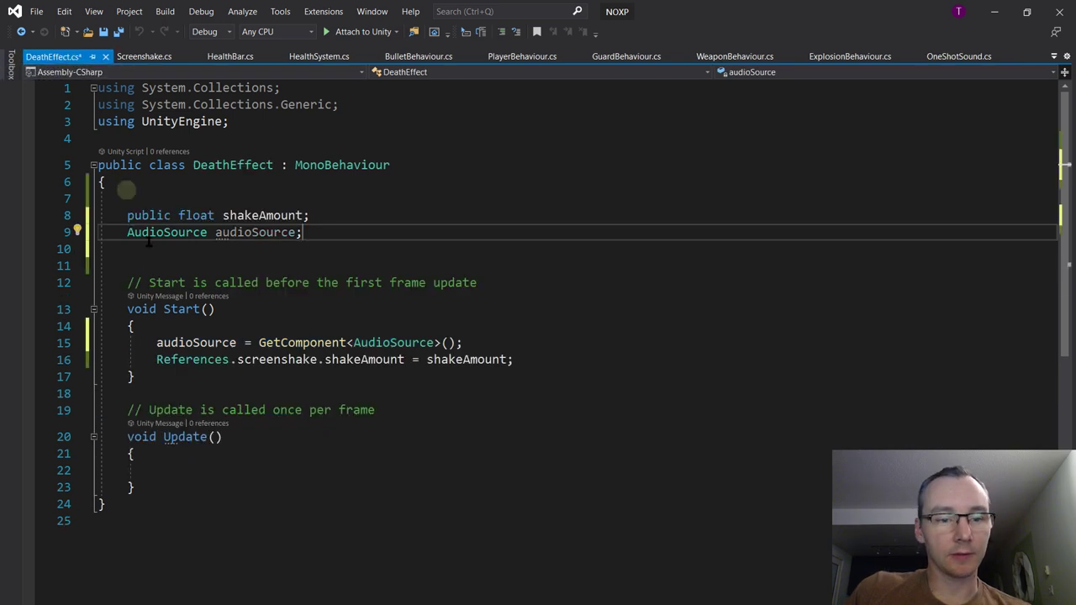
left_click(231, 458)
key("ctrl+v")
scroll(347, 404, "down", 2)
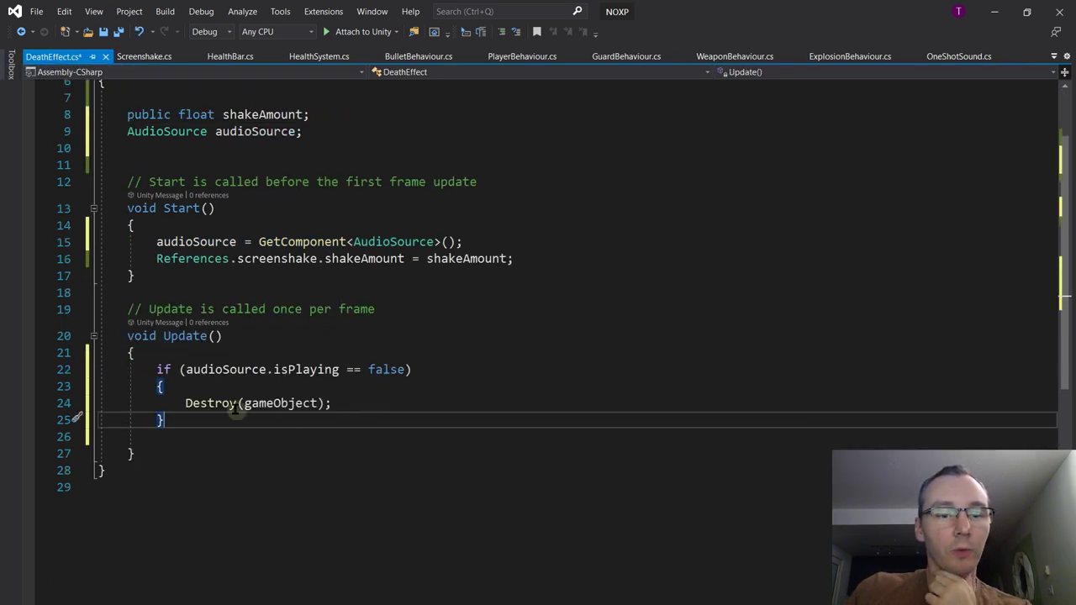
left_click(348, 401)
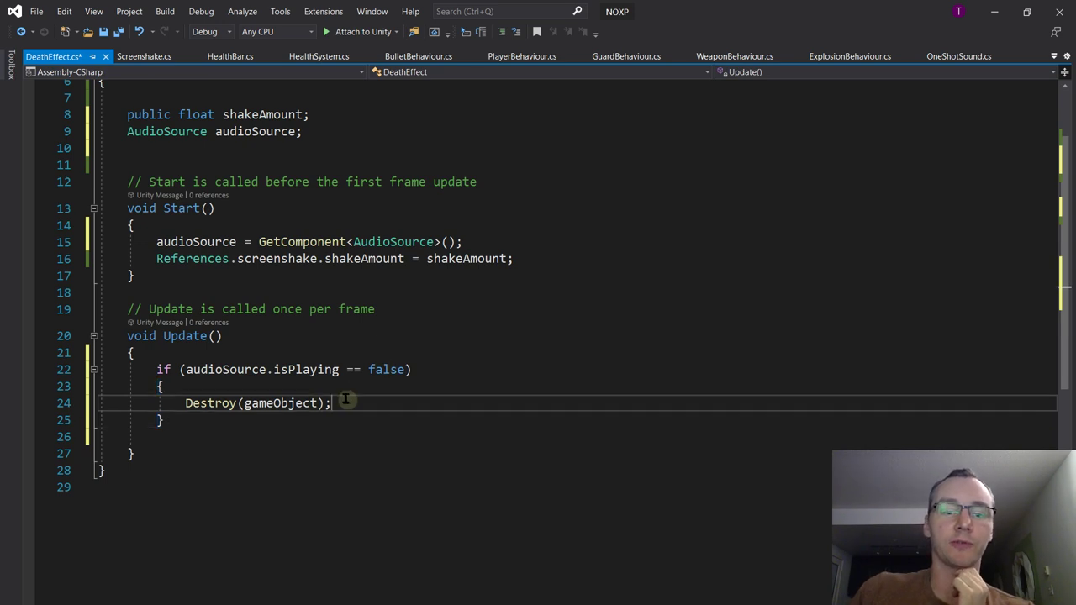
left_click(372, 389)
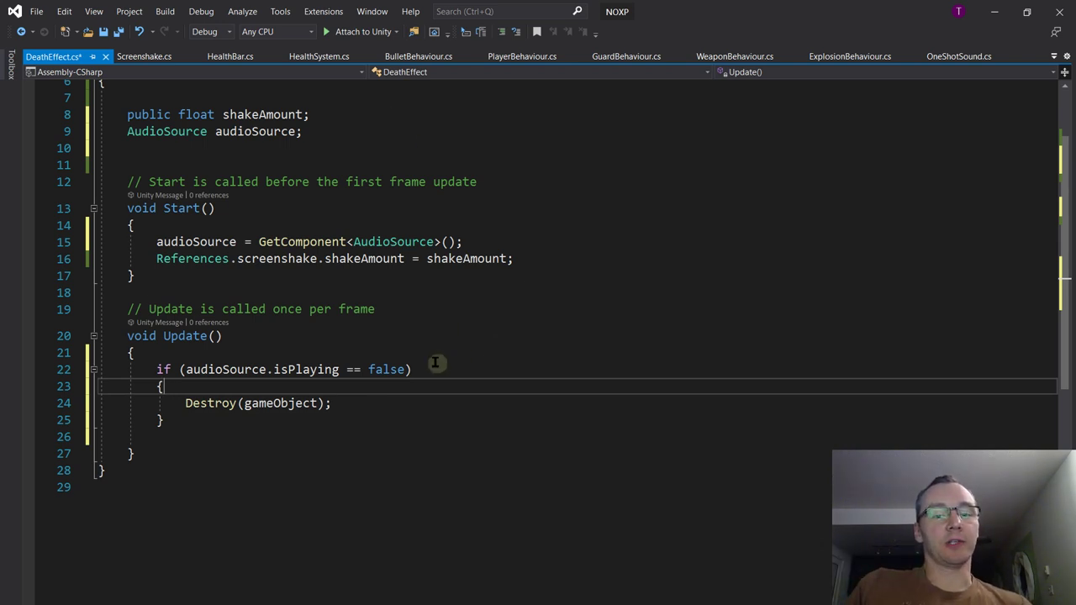
Delete the extra blank lines in DeathEffect, save the script, and return to Unity
left_click_drag(233, 435, 242, 422)
key("BackSpace")
scroll(336, 412, "up", 2)
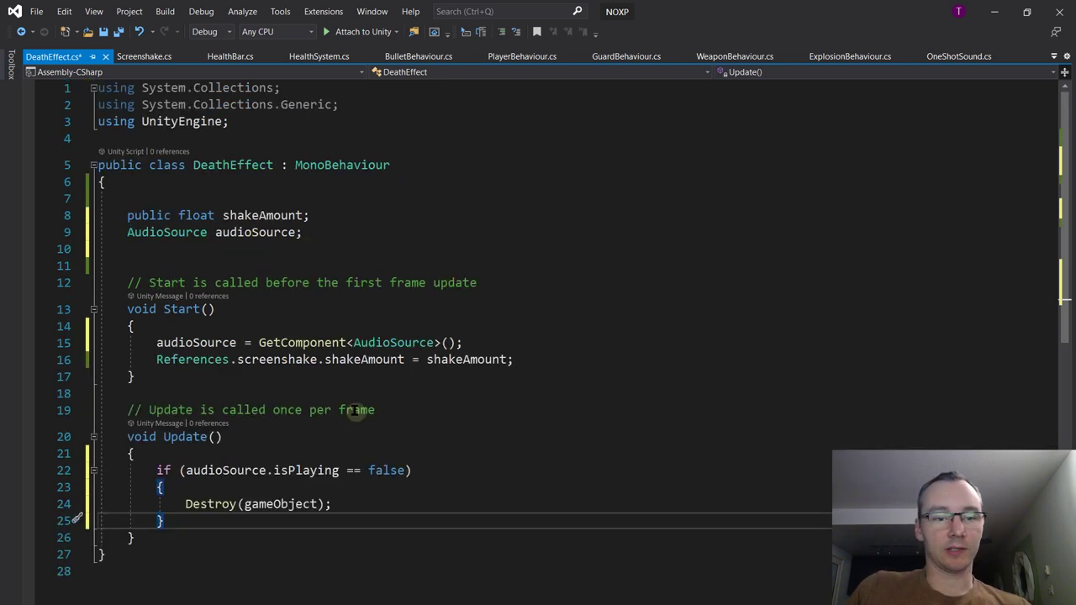
left_click_drag(328, 249, 326, 266)
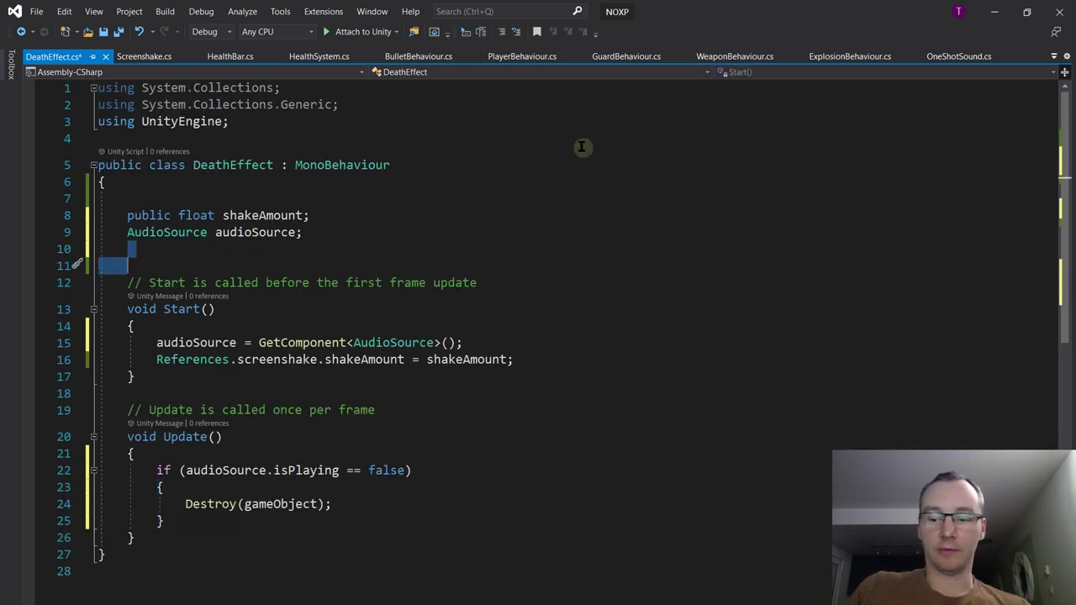
key("BackSpace")
key("ctrl+s")
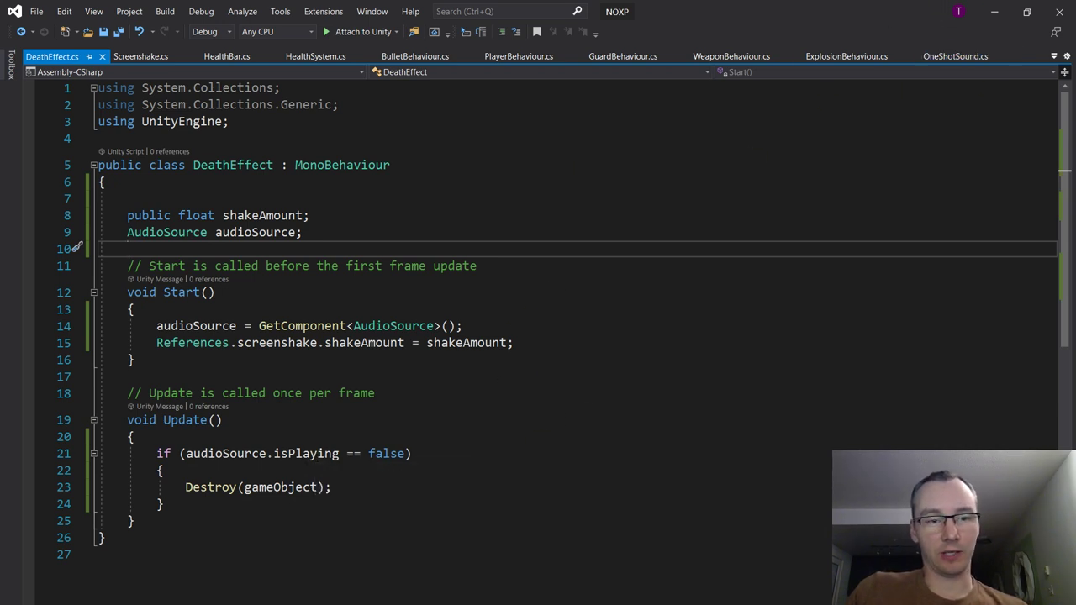
key("alt+Tab")
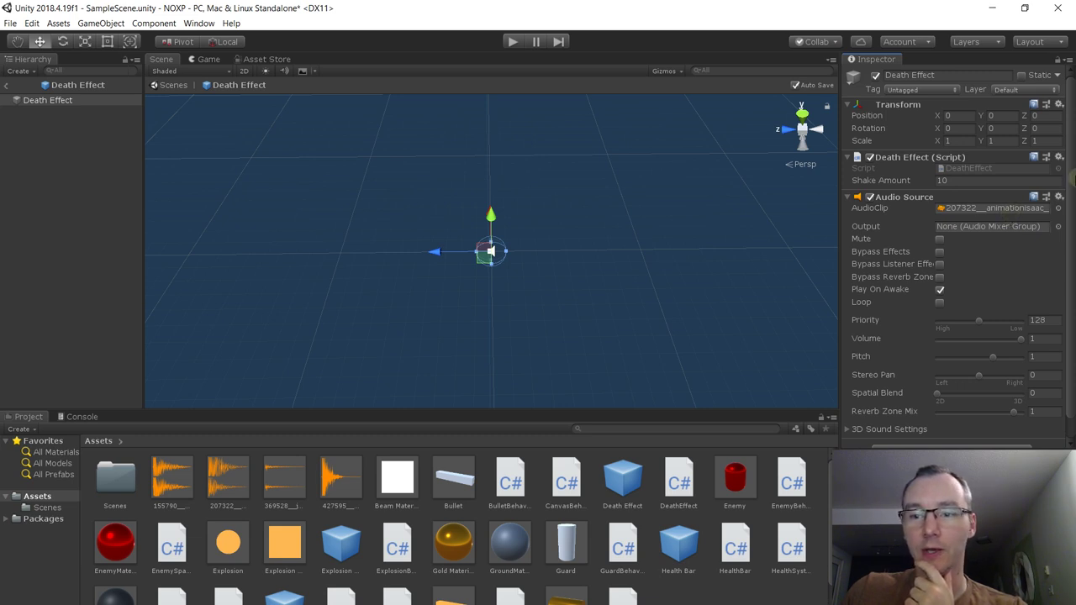
Review the Death Effect Inspector, then start Play mode in SampleScene
scroll(1042, 168, "down", 1)
scroll(1068, 118, "up", 1)
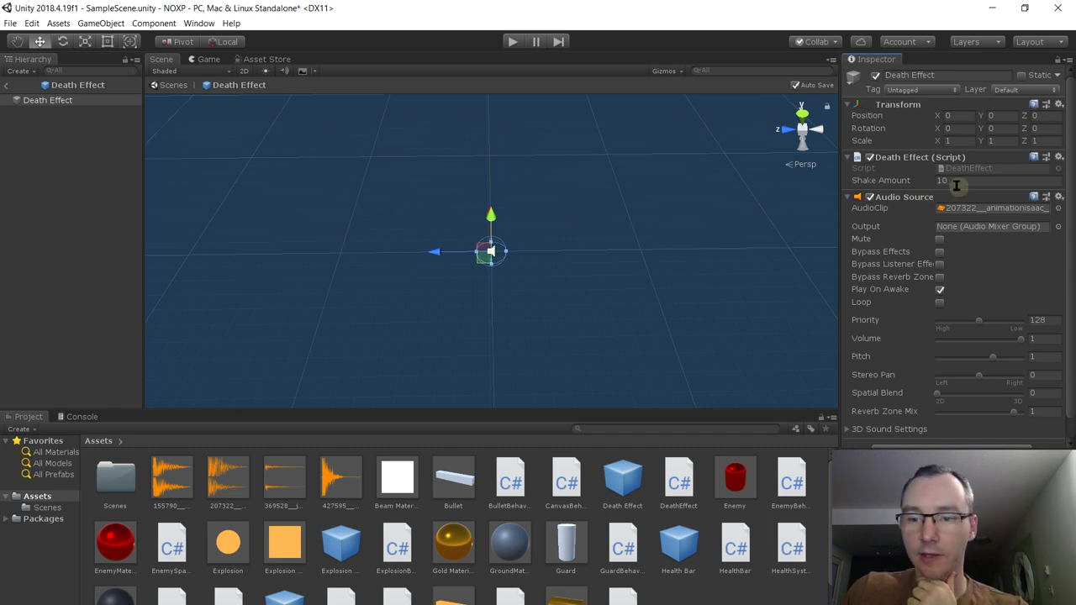
key("alt+Tab")
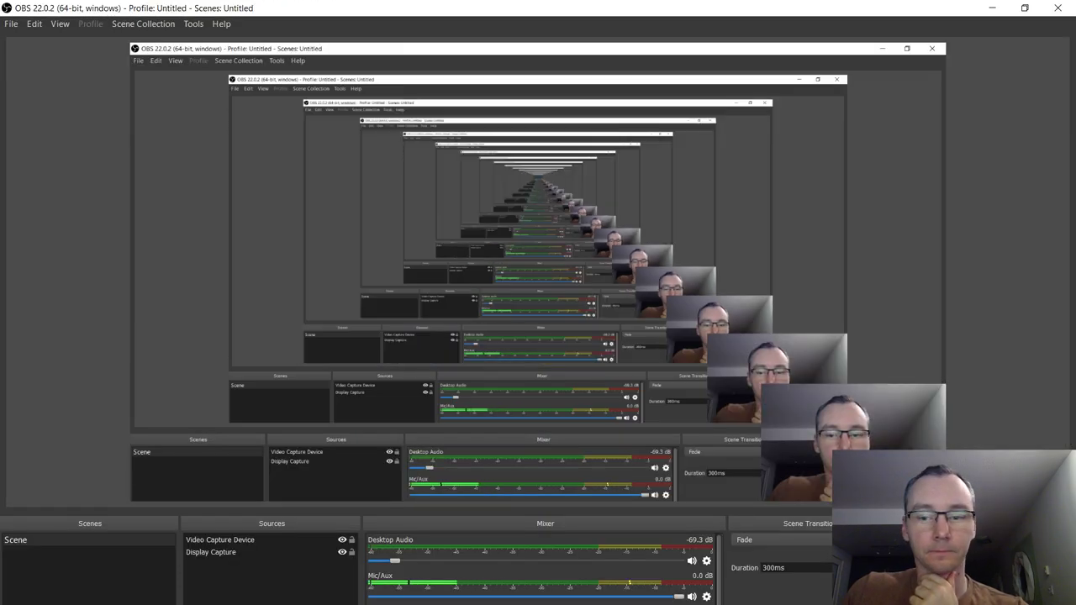
key("alt+Tab")
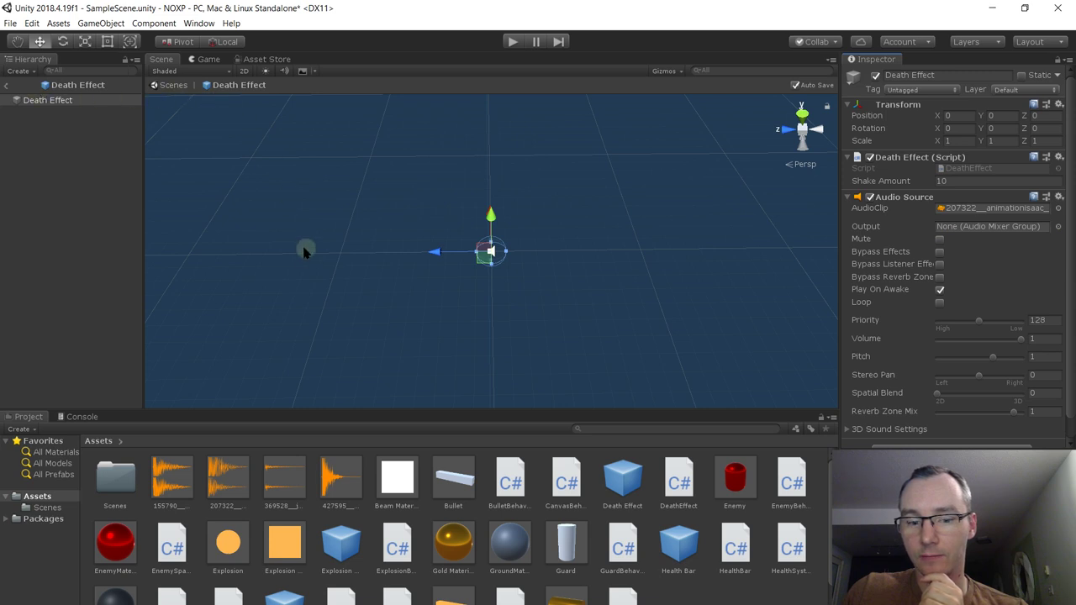
left_click(514, 42)
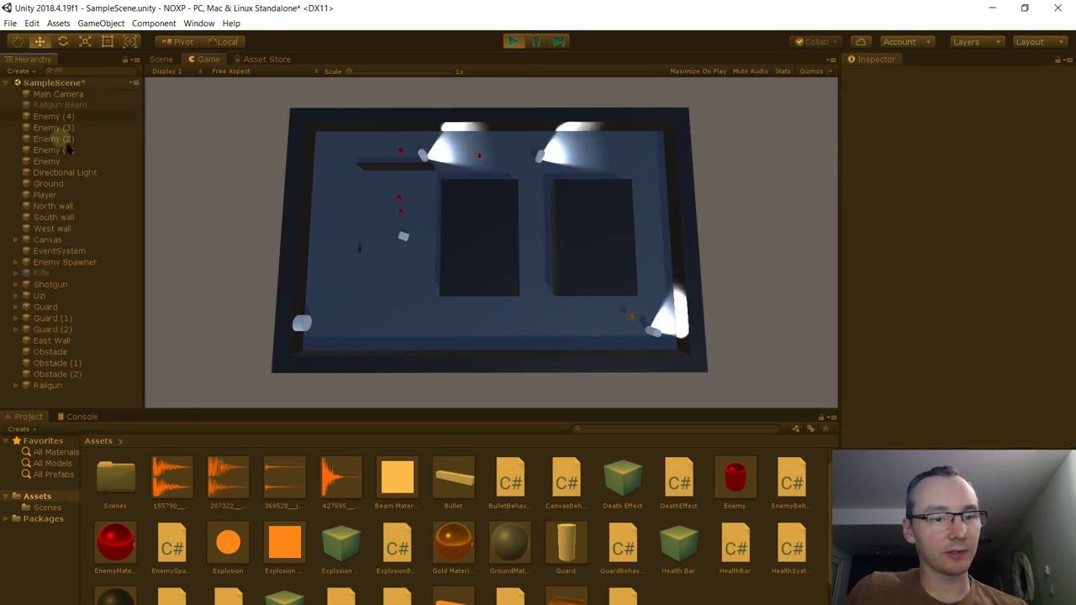
Move with WASD, pick up the railgun and shoot several guards, then stop Play mode
key("d")
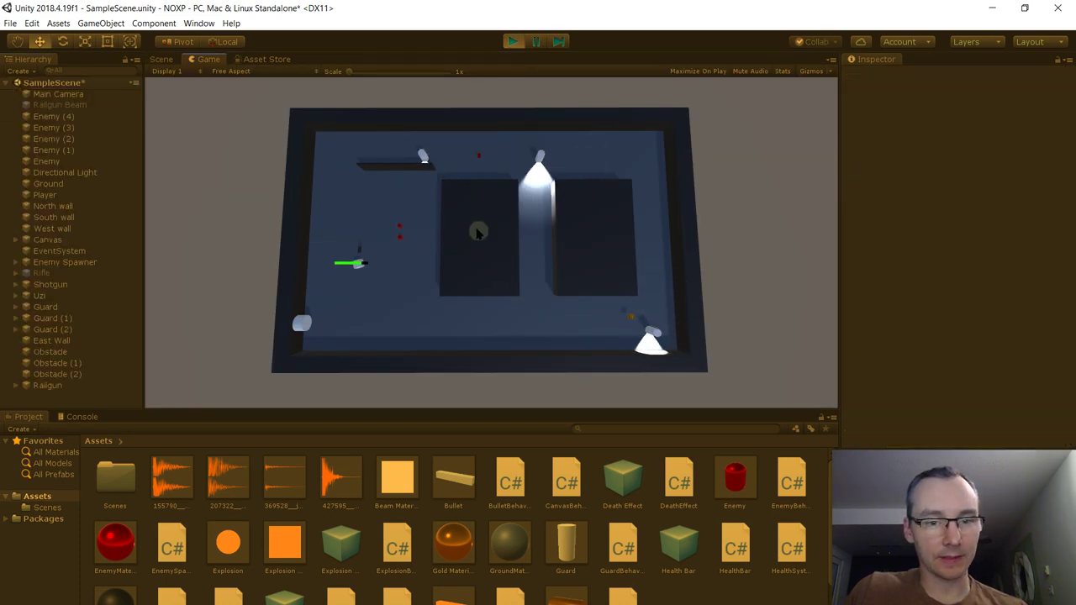
key("s")
left_click(247, 240)
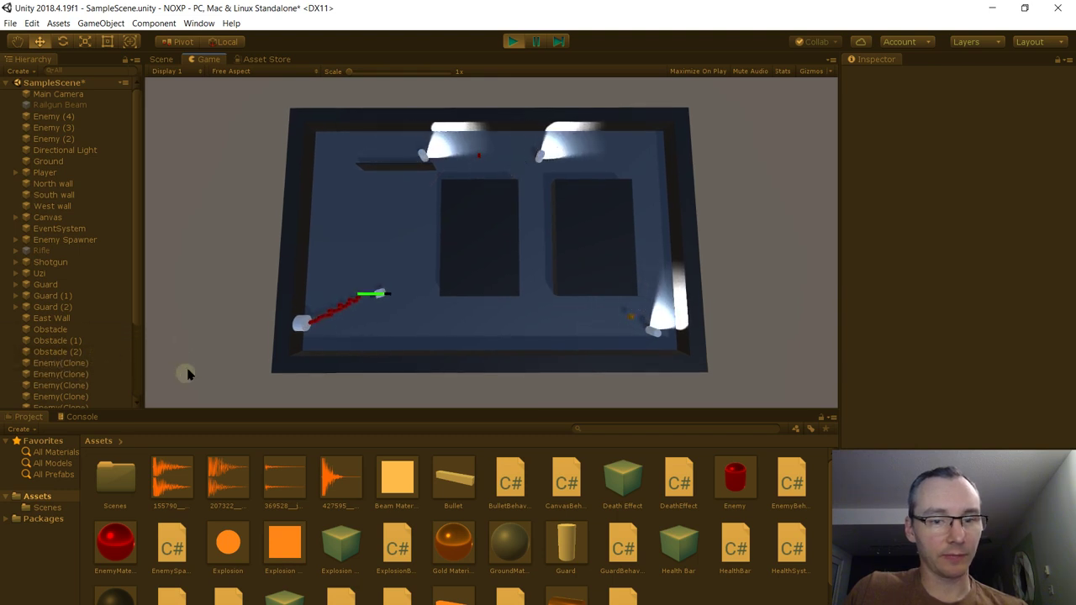
key("d")
key("w")
left_click(291, 342)
key("a")
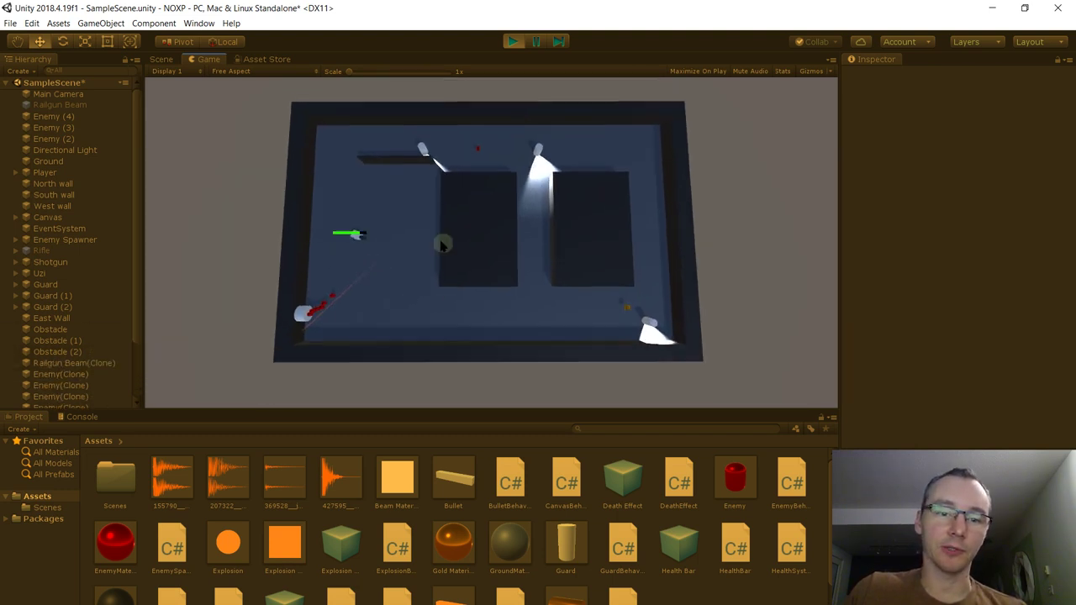
key("w")
left_click(592, 170)
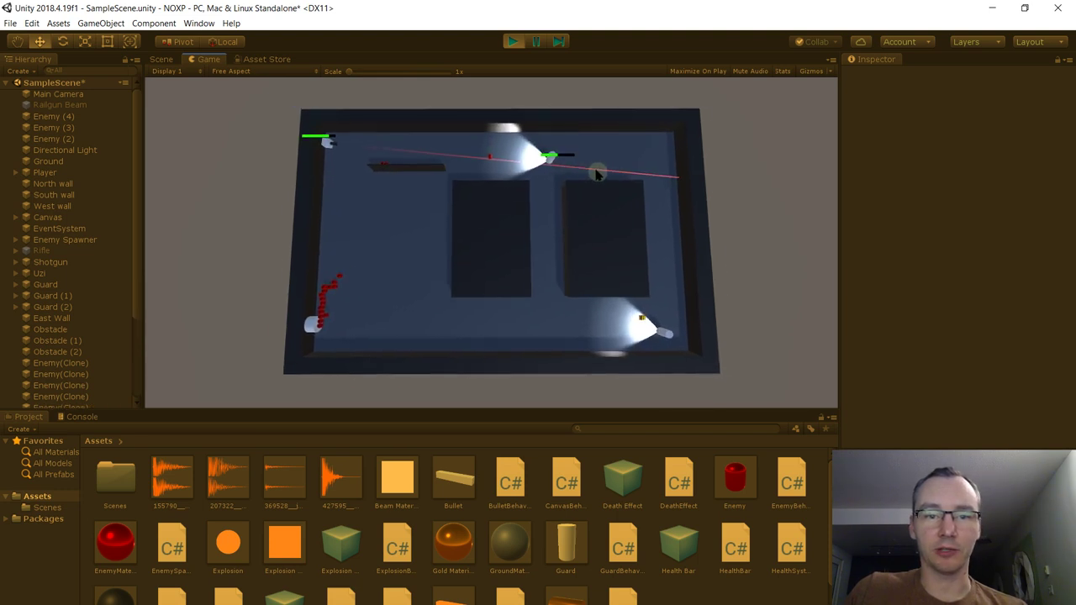
key("d")
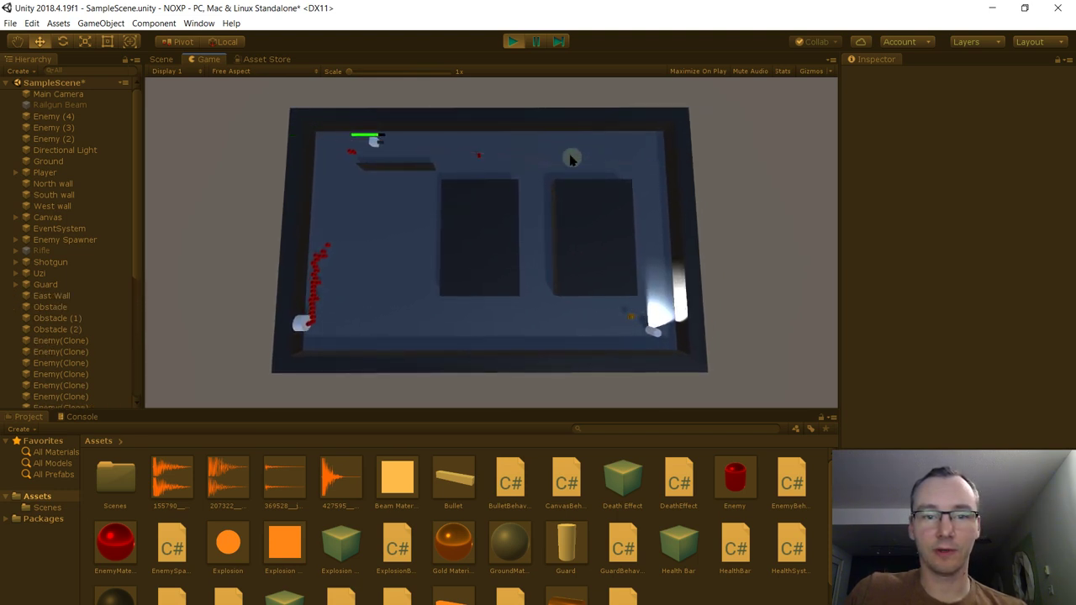
key("d")
left_click(360, 156)
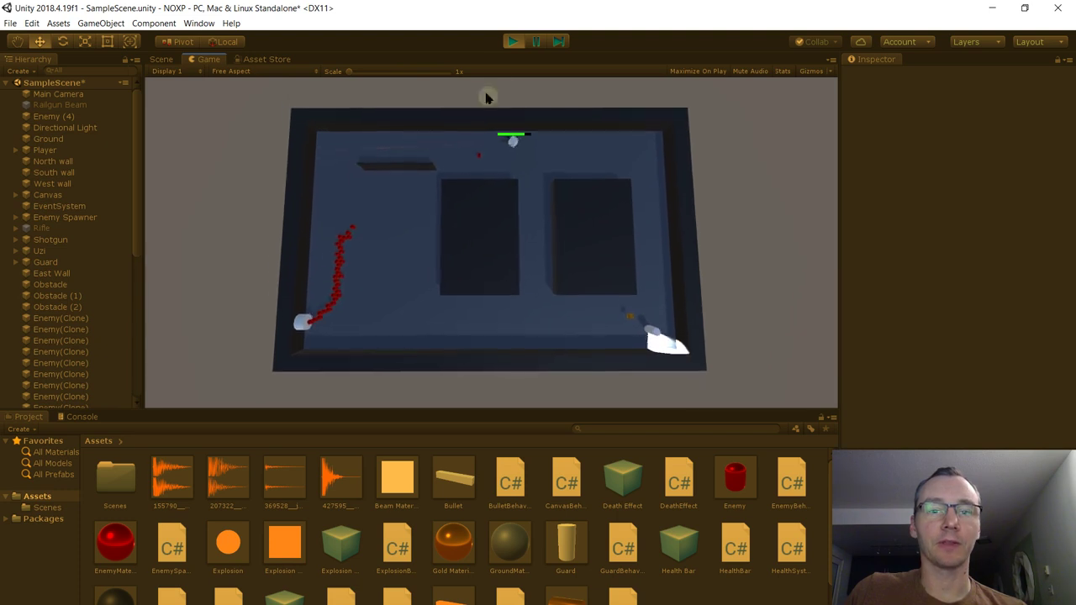
left_click(511, 43)
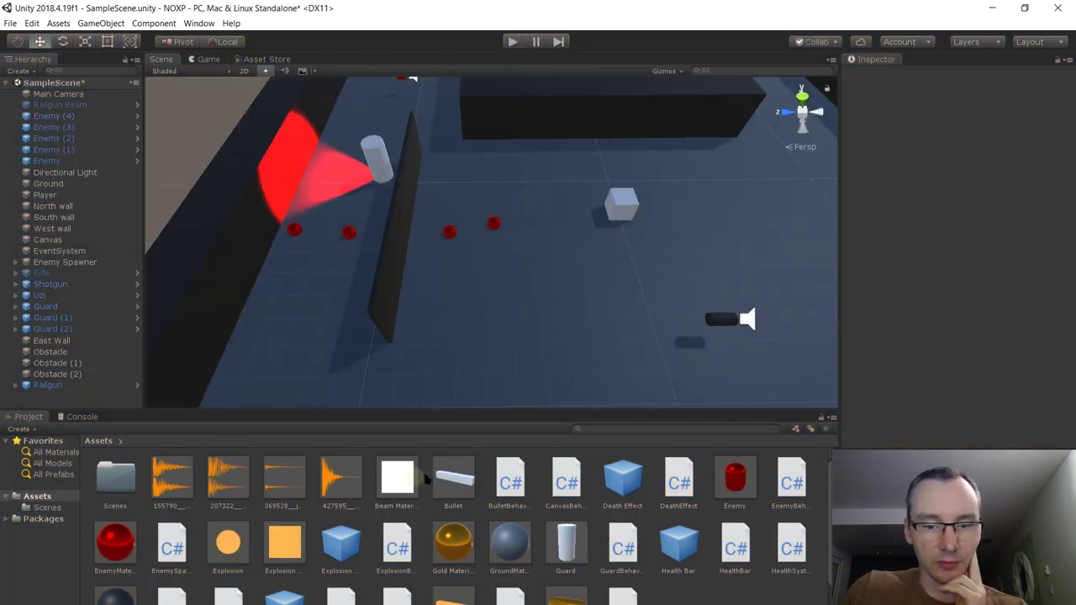
Inspect the Death Effect prefab and Enemy (4), then place and delete a Death Effect instance
left_click(626, 475)
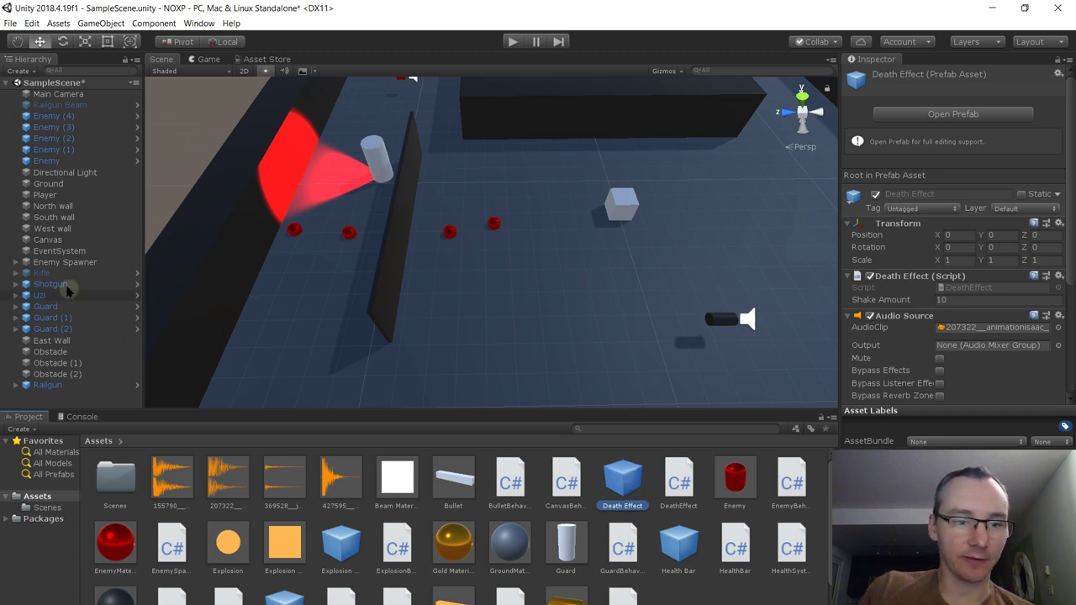
left_click(67, 116)
scroll(1029, 276, "down", 3)
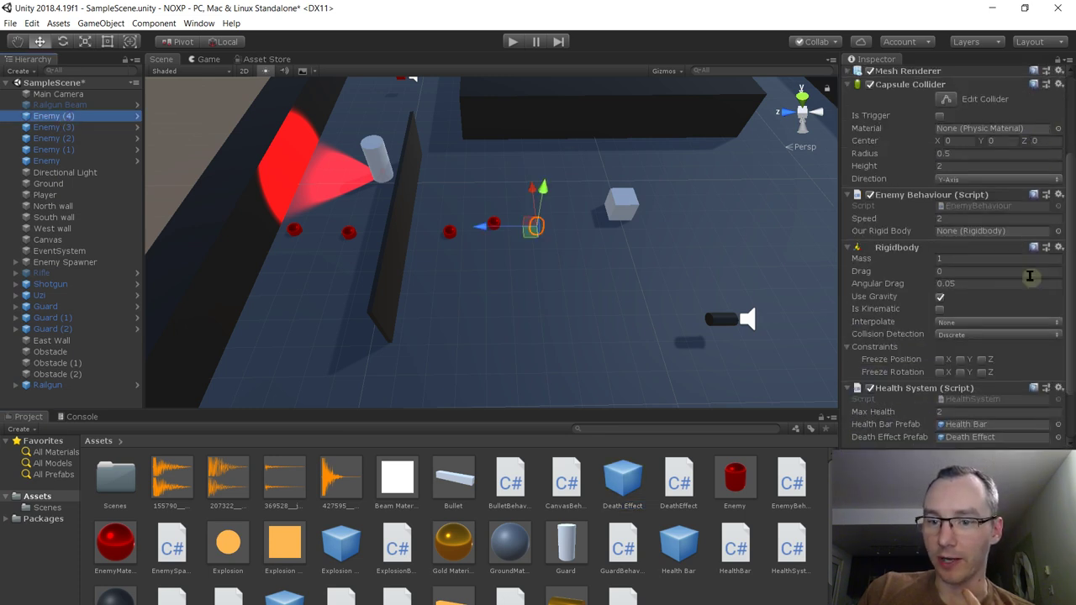
scroll(1029, 275, "down", 2)
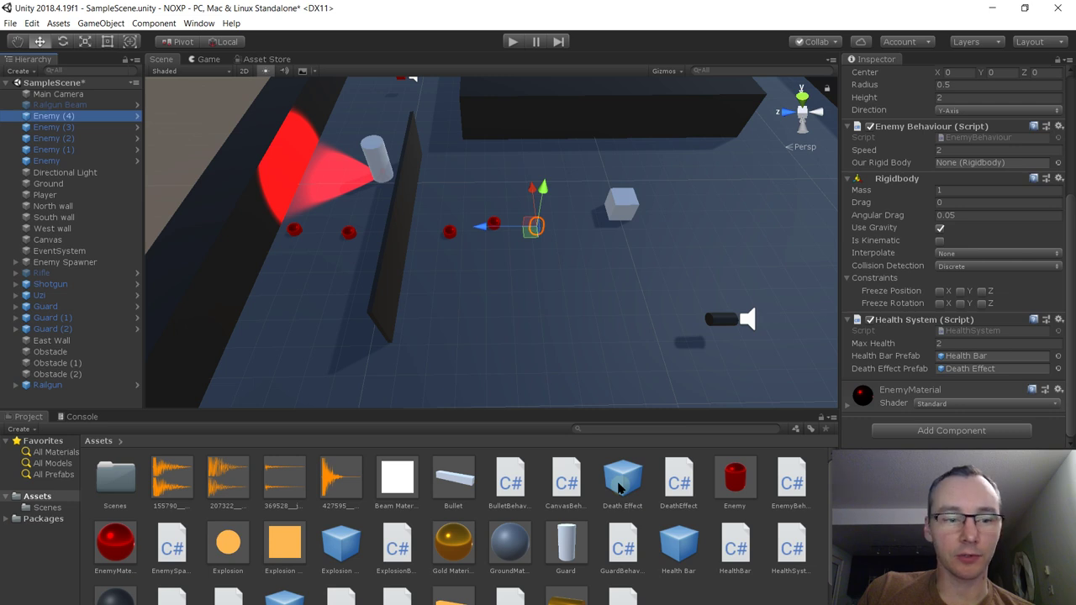
left_click_drag(620, 487, 122, 408)
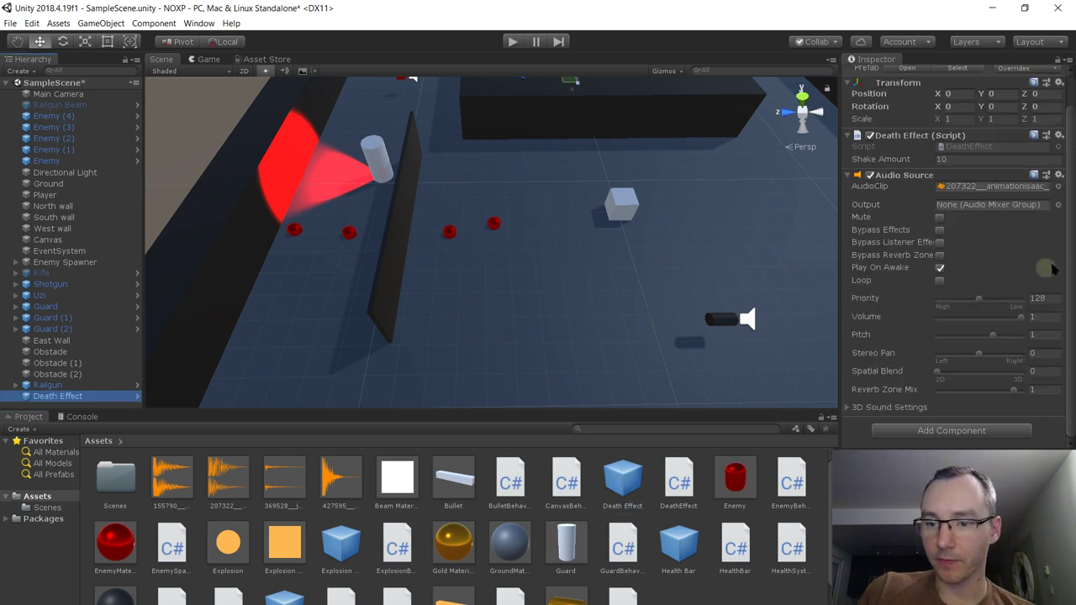
left_click(1071, 195)
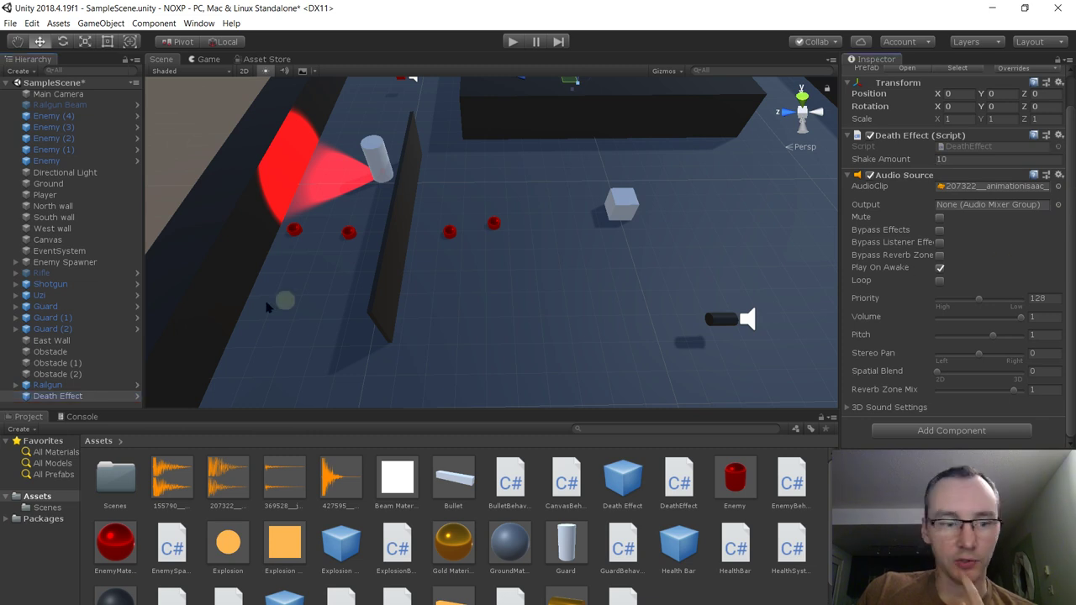
right_click(99, 395)
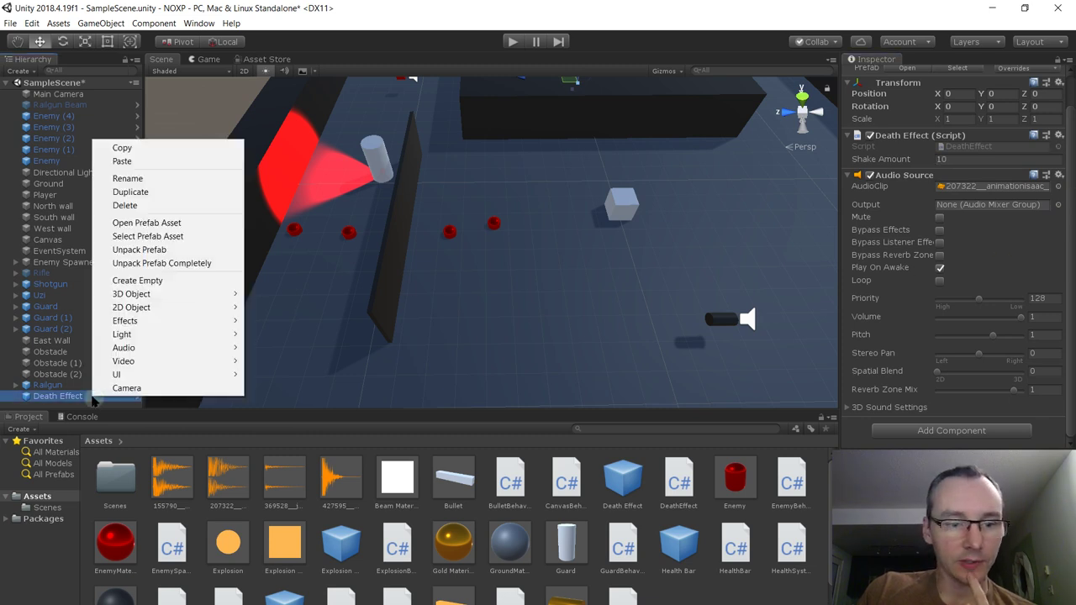
left_click(124, 205)
Open the Death Effect prefab and set Shake Amount to 0.5 and volume to about 0.49
double_click(632, 487)
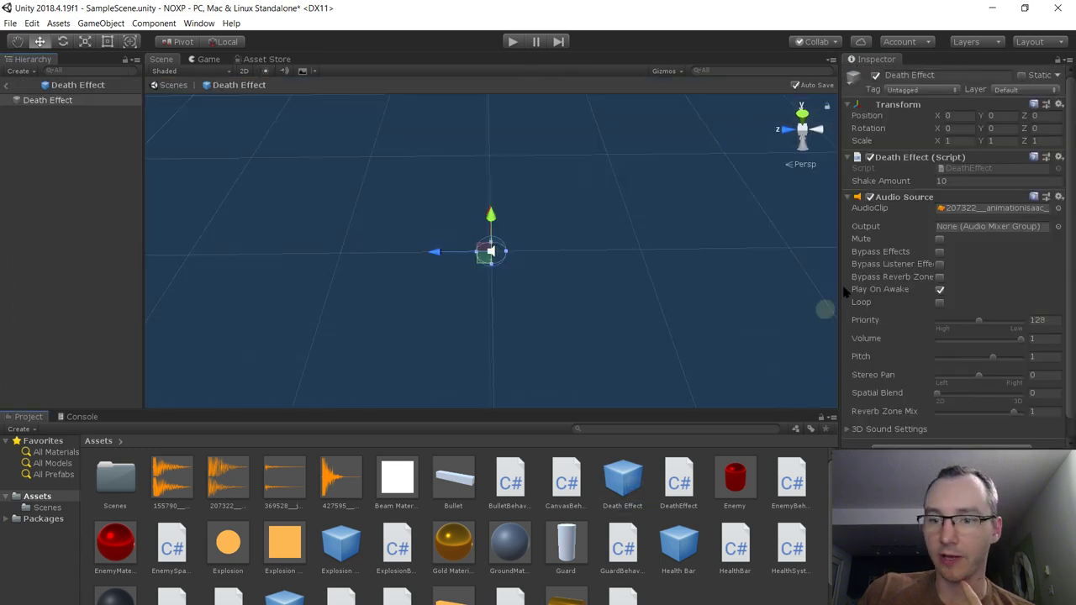
left_click(969, 179)
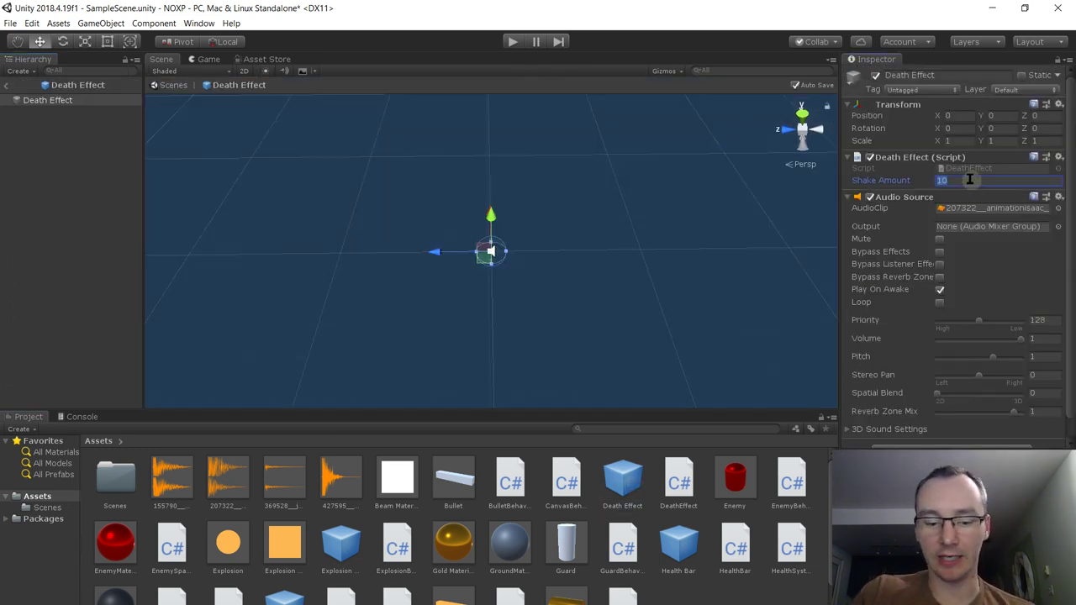
type("0.5")
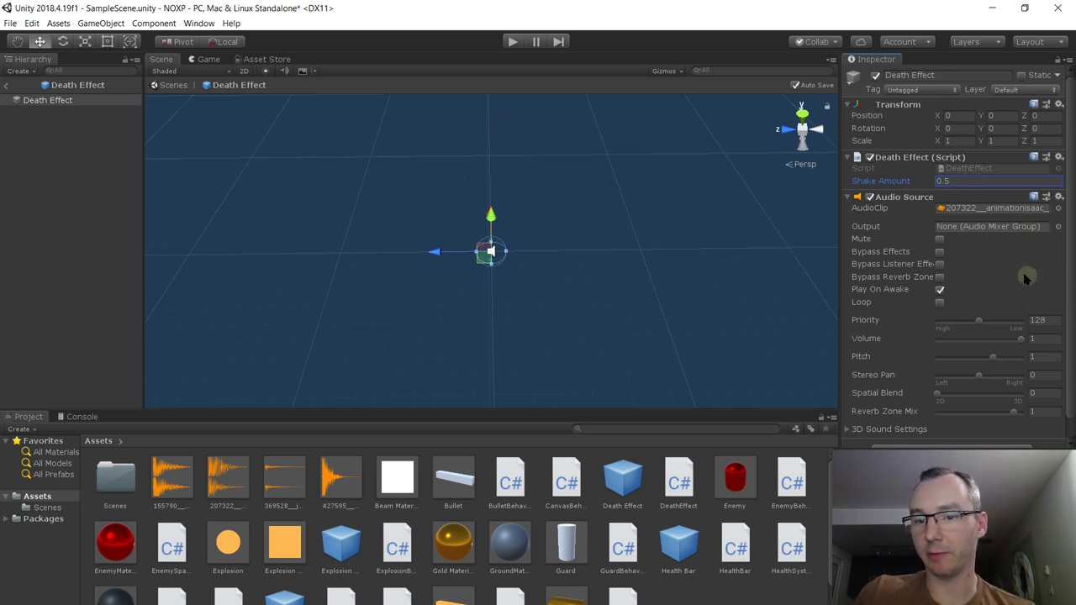
scroll(1069, 243, "down", 2)
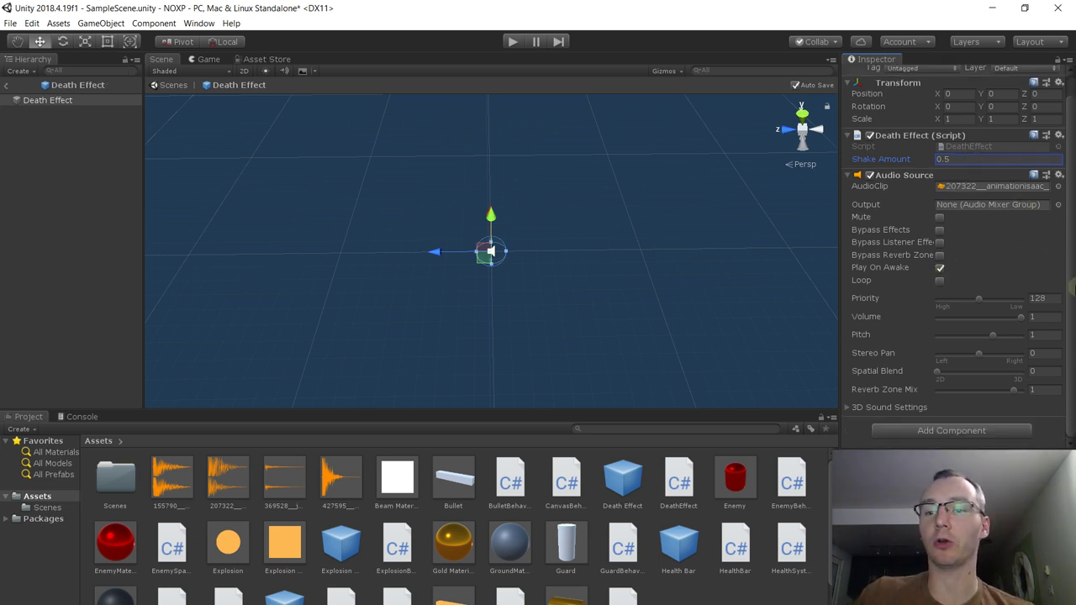
left_click_drag(1072, 286, 1073, 216)
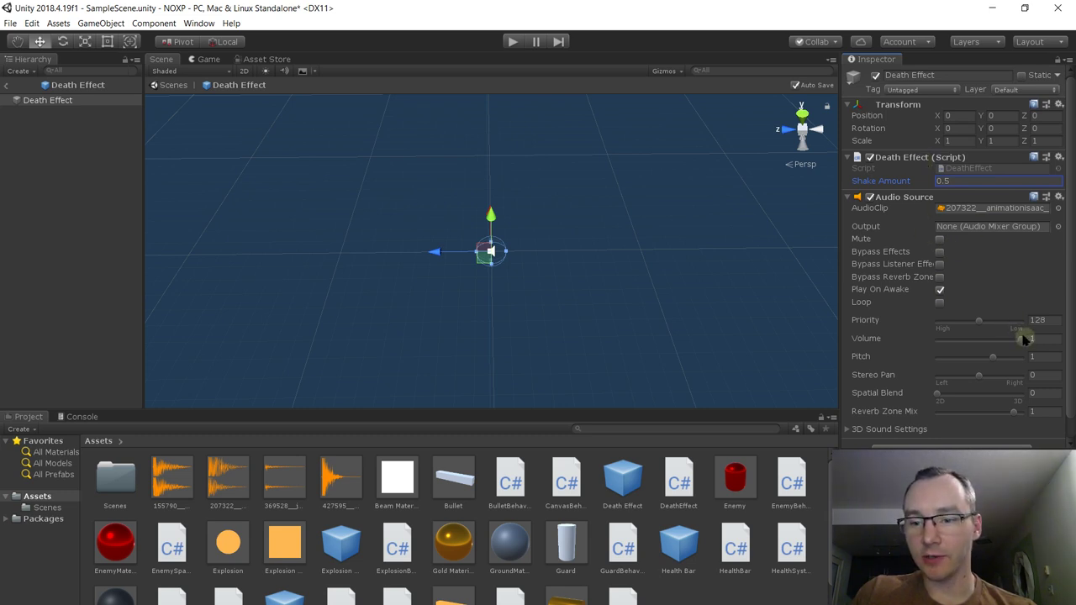
left_click_drag(1024, 339, 981, 345)
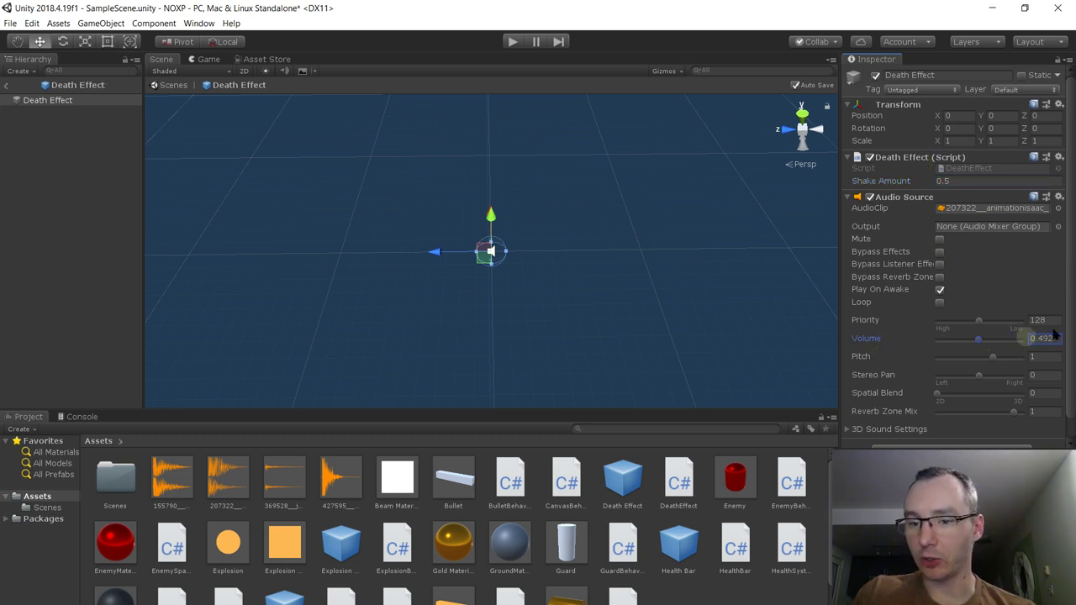
left_click(512, 42)
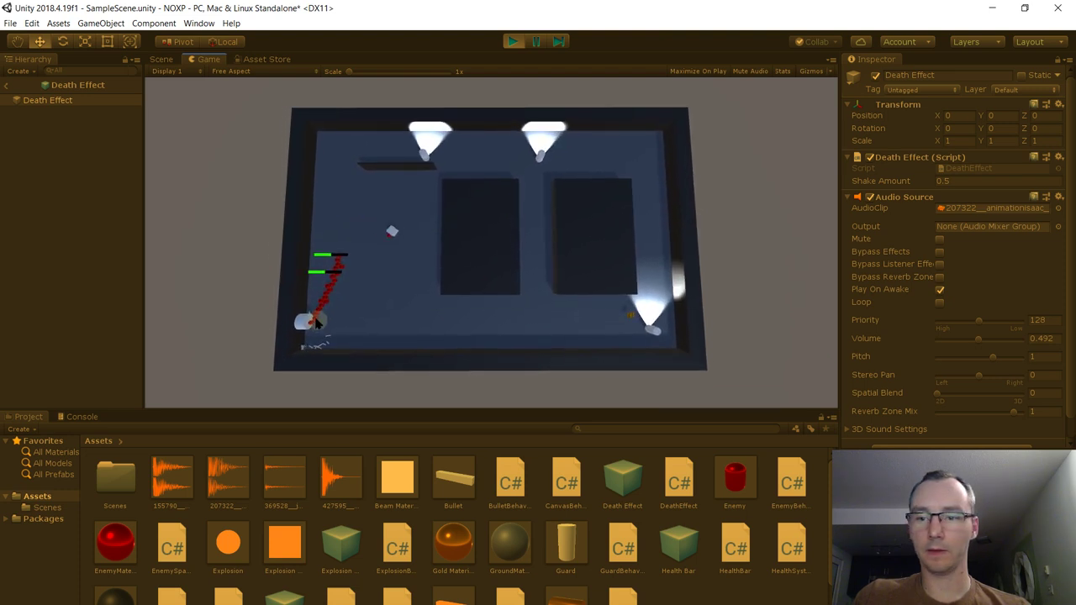
left_click(514, 42)
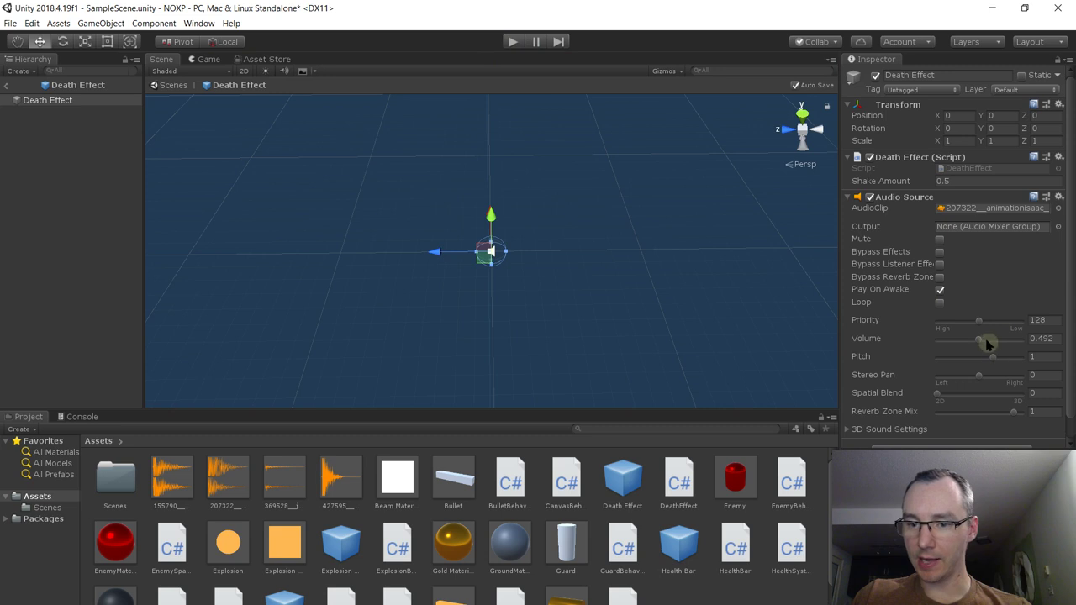
Lower the Death Effect volume to 0.384 and Shake Amount to 0.2 via the Enemy prefab, then start Play mode
left_click_drag(986, 340, 973, 339)
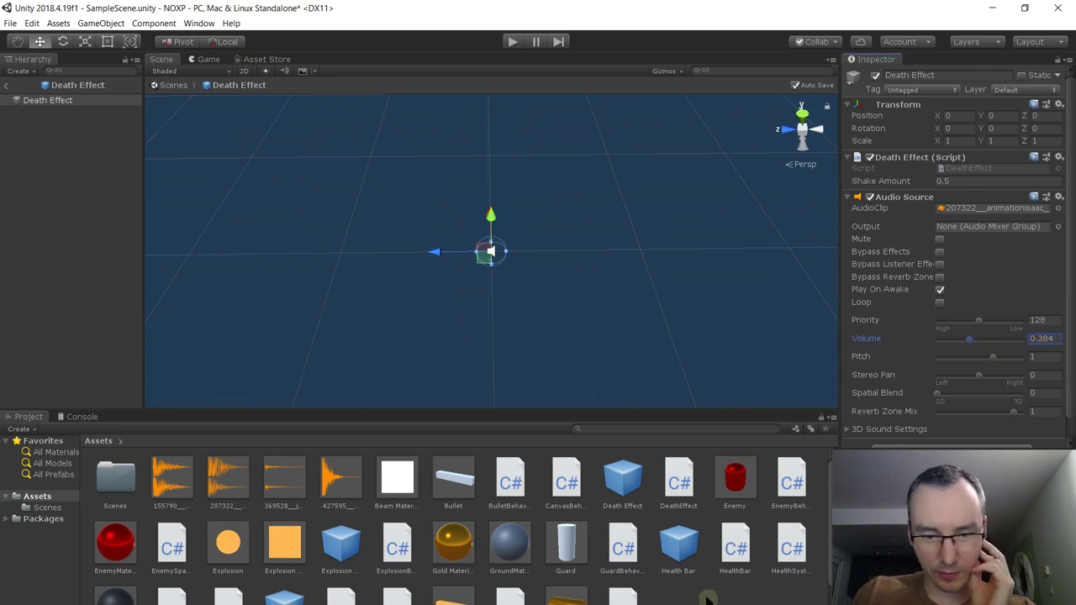
left_click(736, 484)
double_click(736, 486)
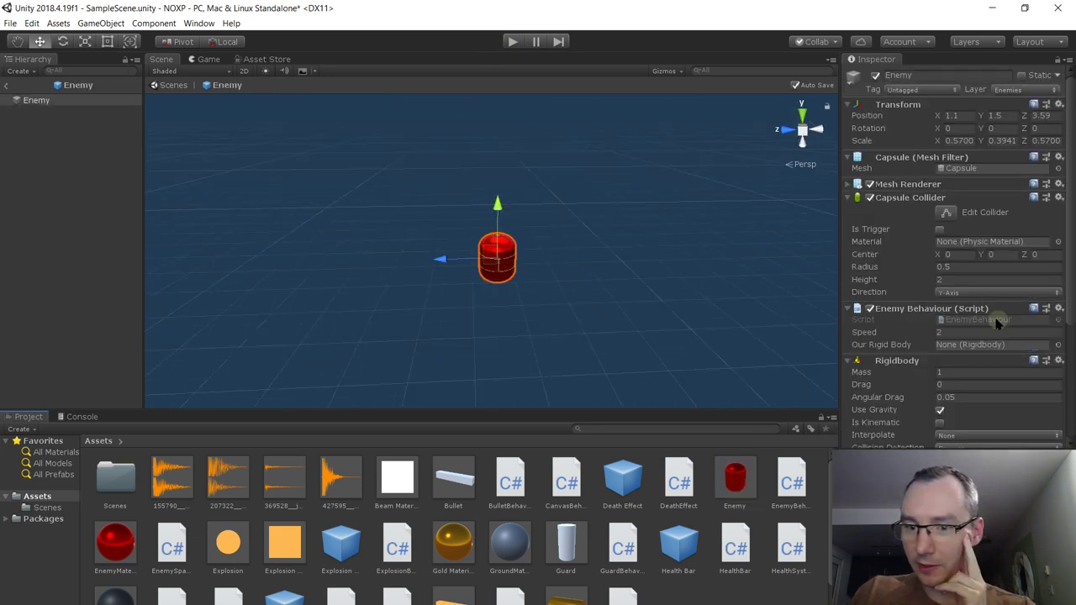
scroll(991, 328, "down", 5)
double_click(971, 368)
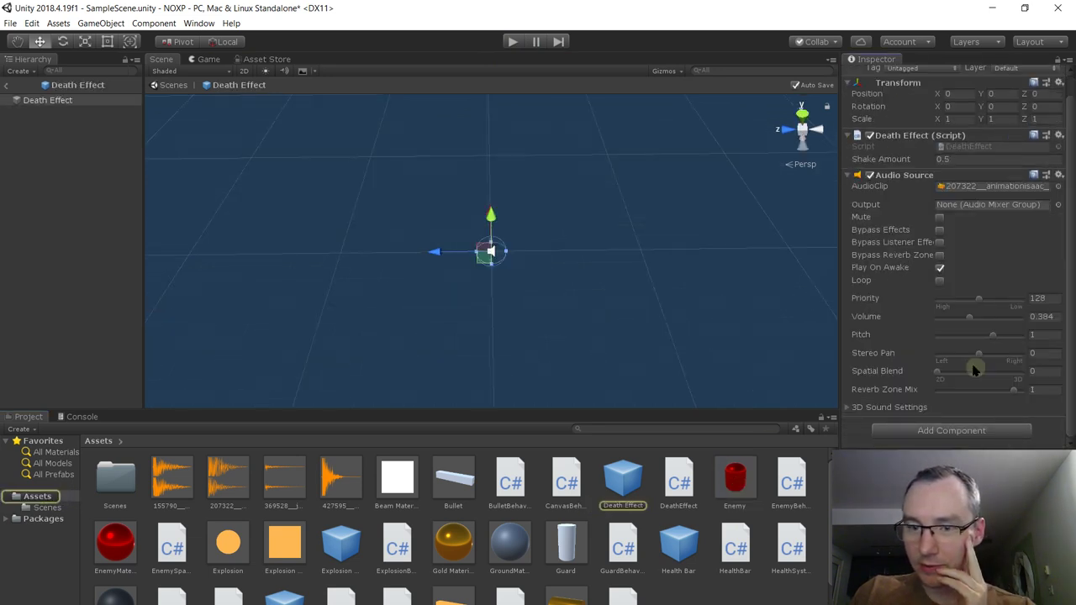
left_click(959, 159)
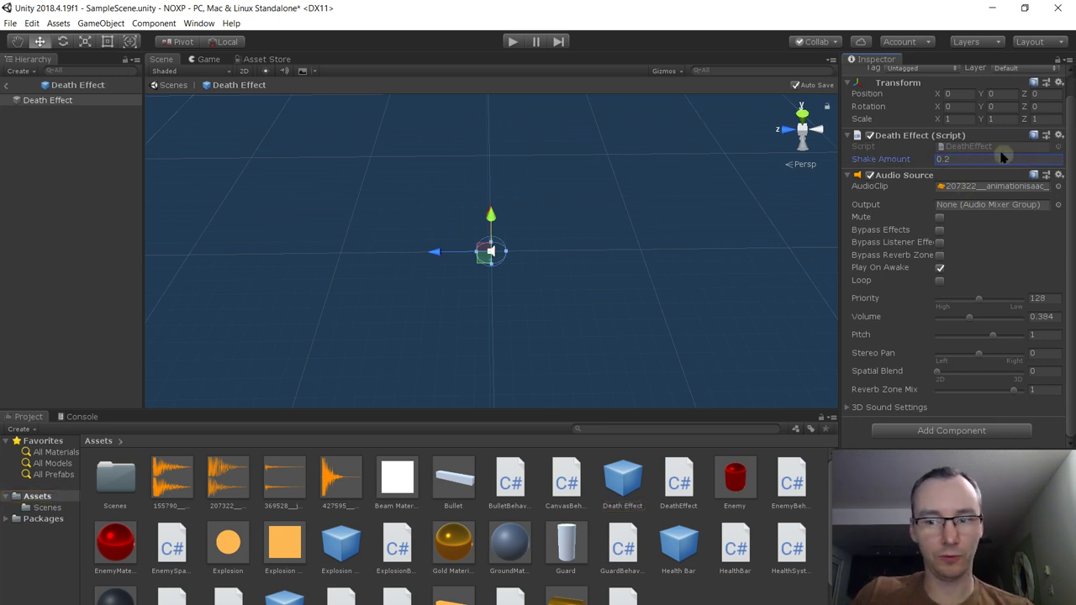
left_click(511, 42)
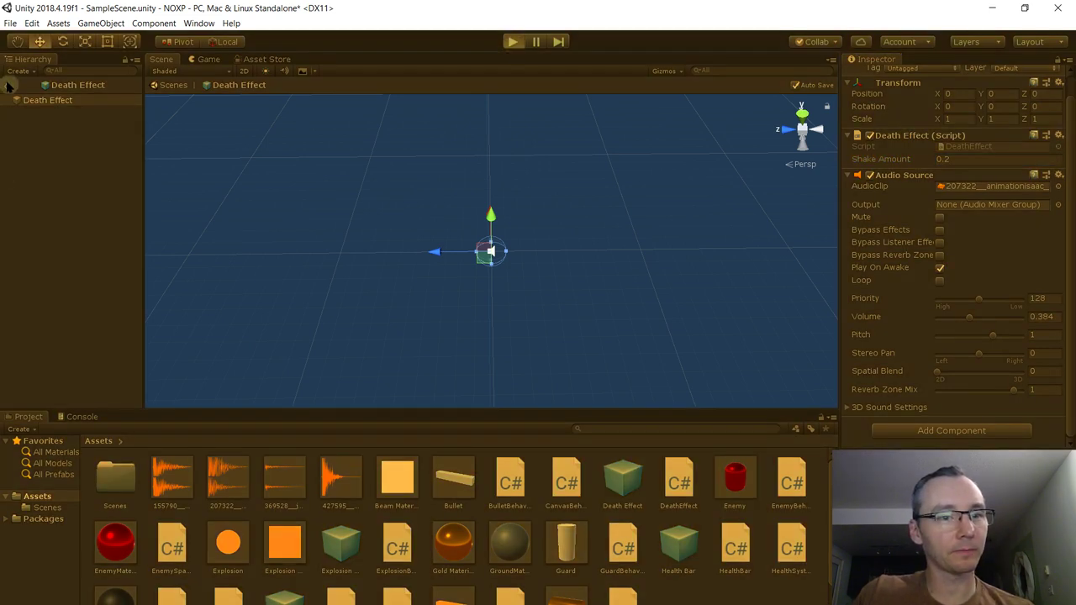
Check the Main Camera's screenshake settings, then move around and fire the railgun at enemies
left_click(39, 95)
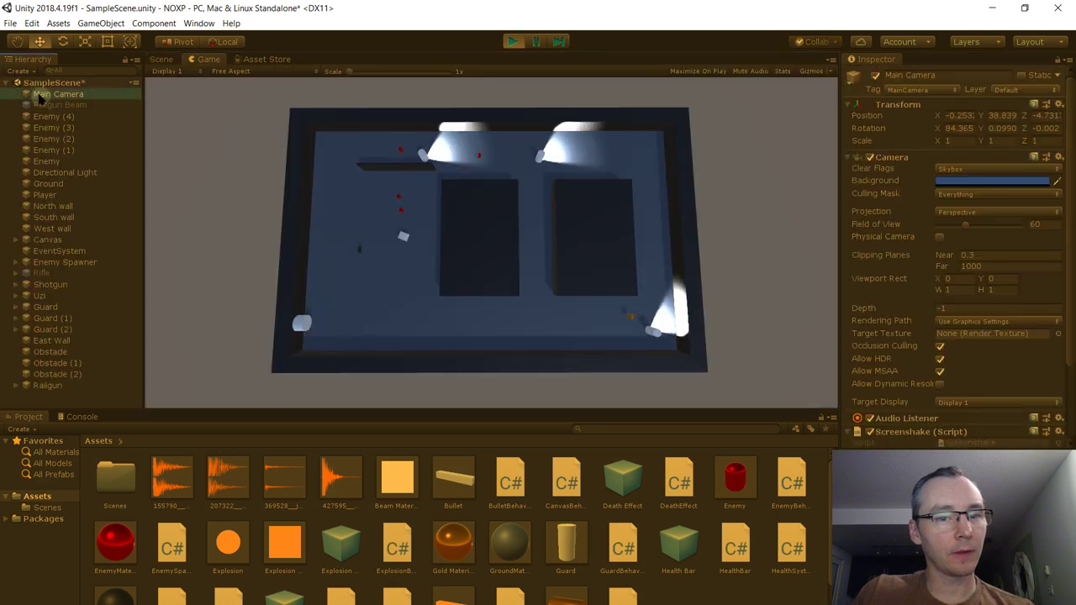
scroll(950, 252, "down", 3)
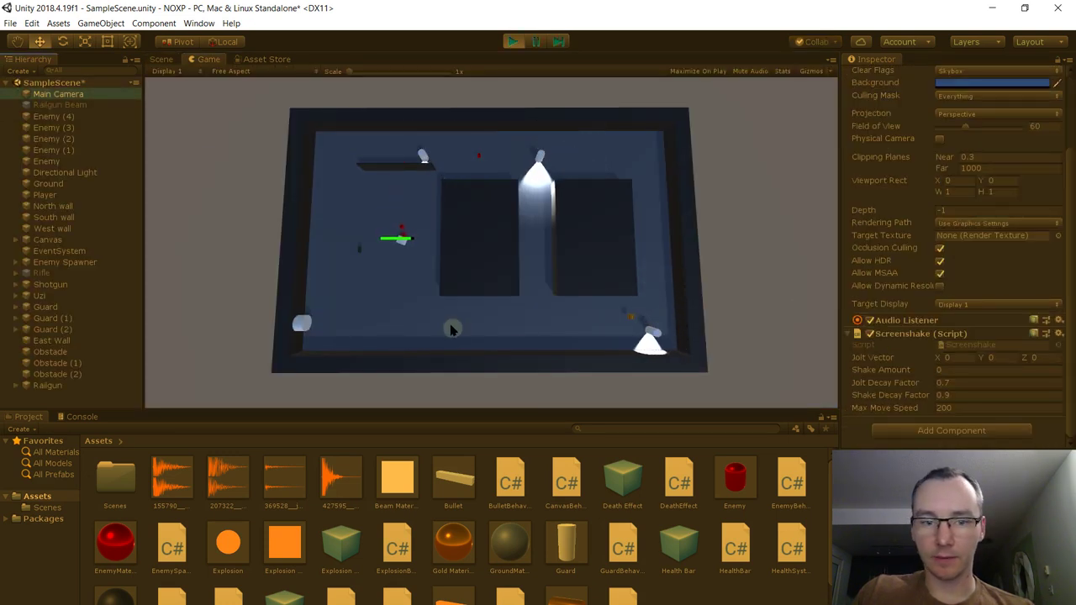
key("a")
key("s")
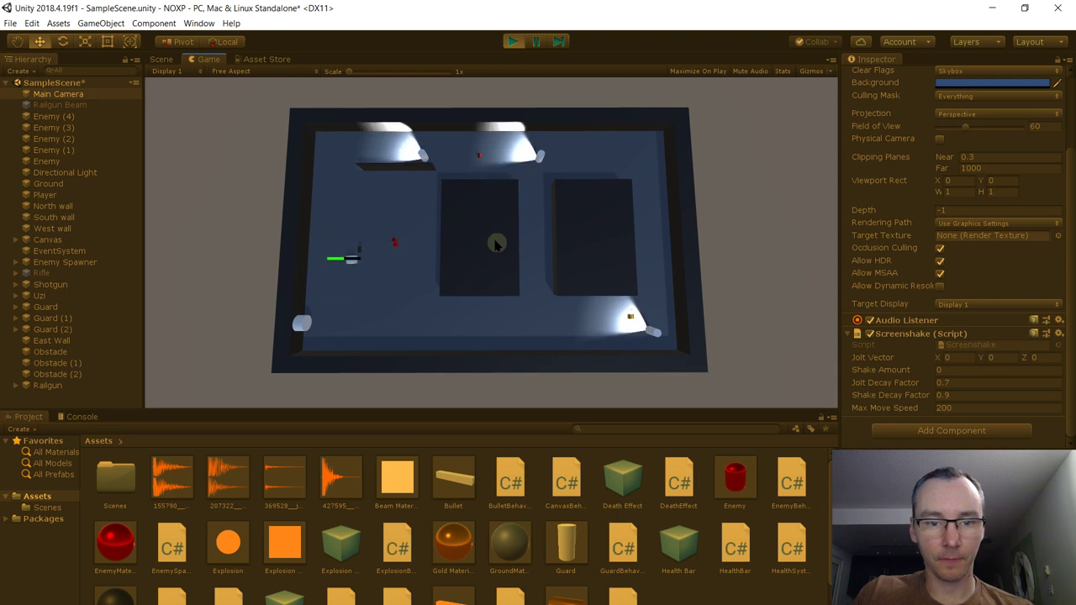
key("s")
key("d")
left_click(437, 181)
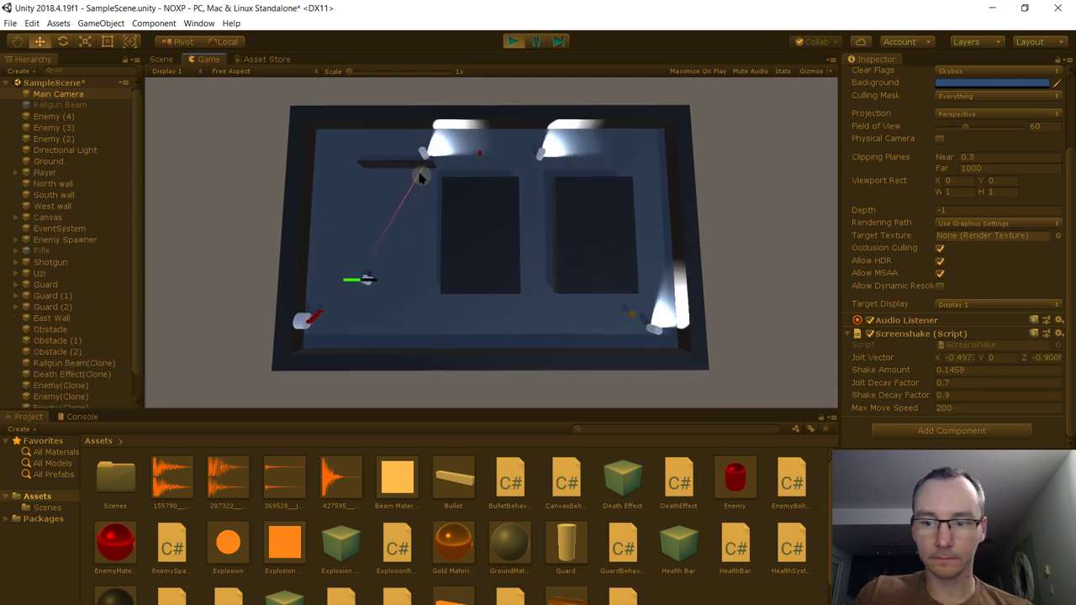
key("w")
key("d")
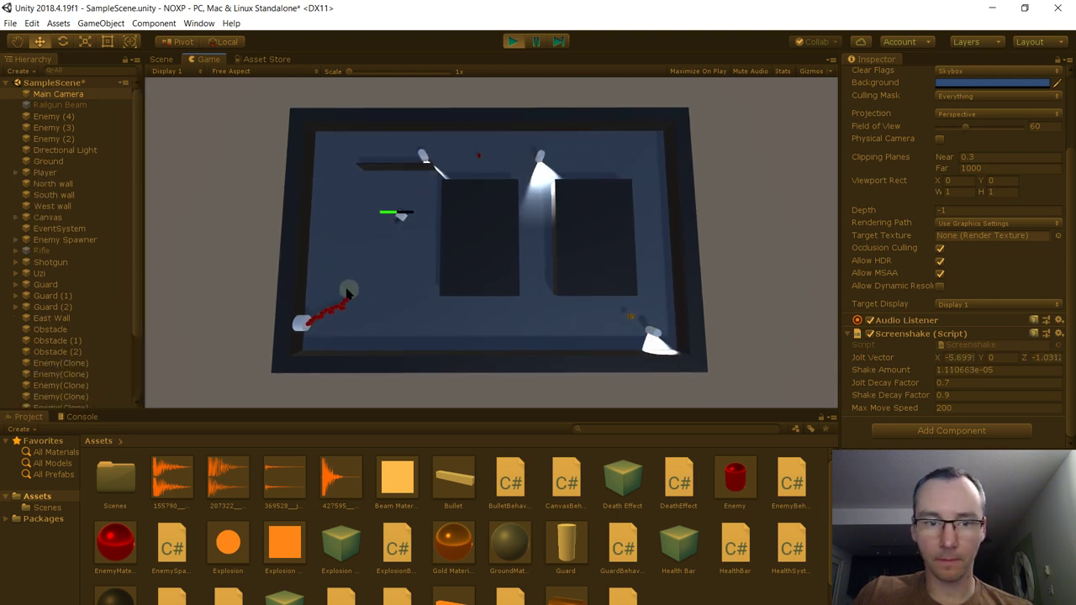
key("s")
key("d")
left_click(319, 315)
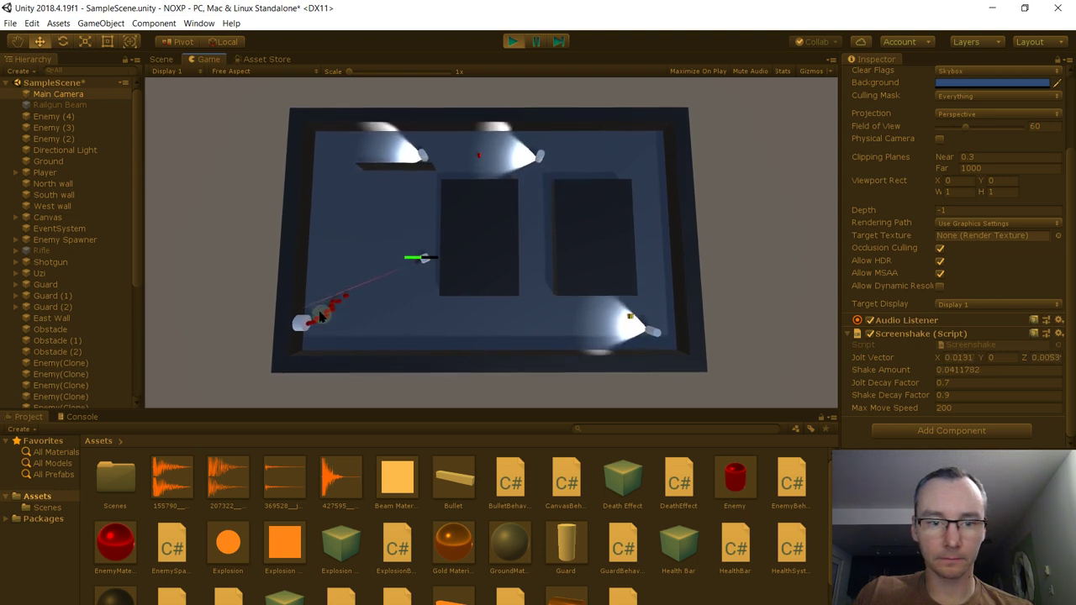
left_click(321, 320)
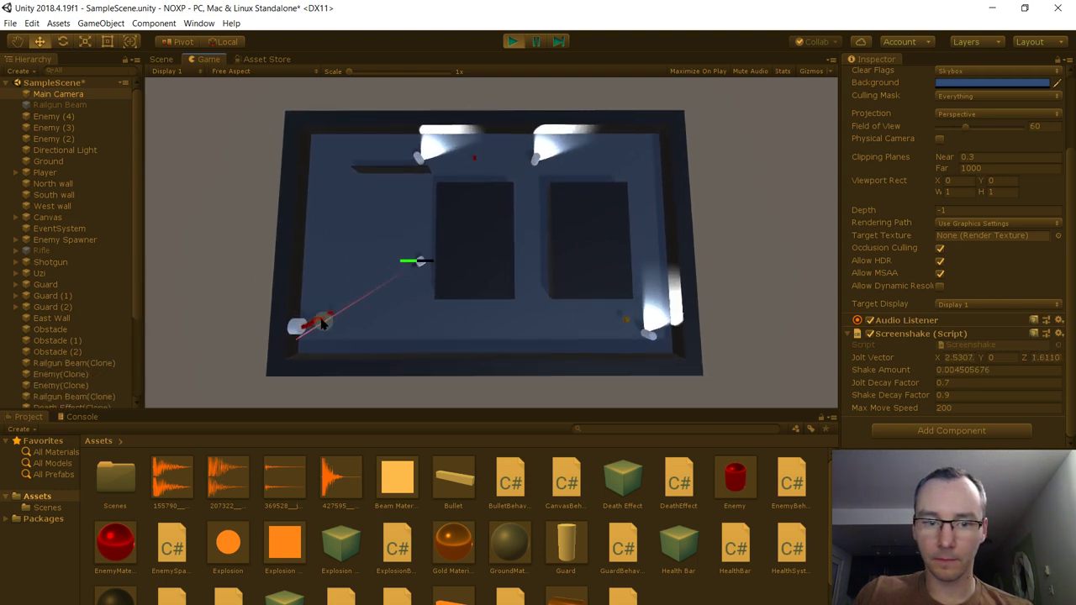
left_click(321, 322)
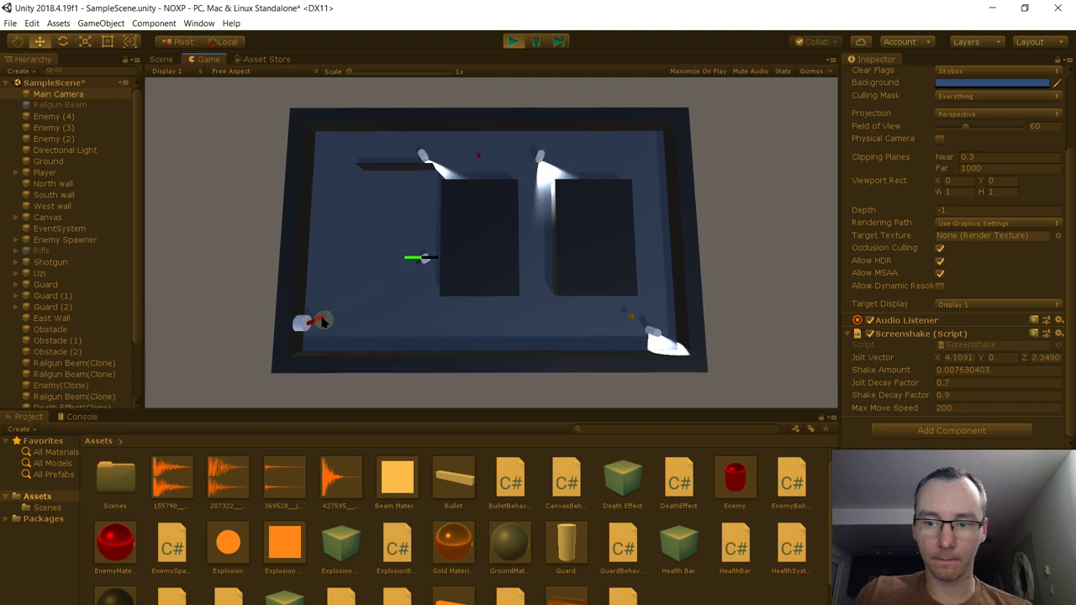
key("w")
key("a")
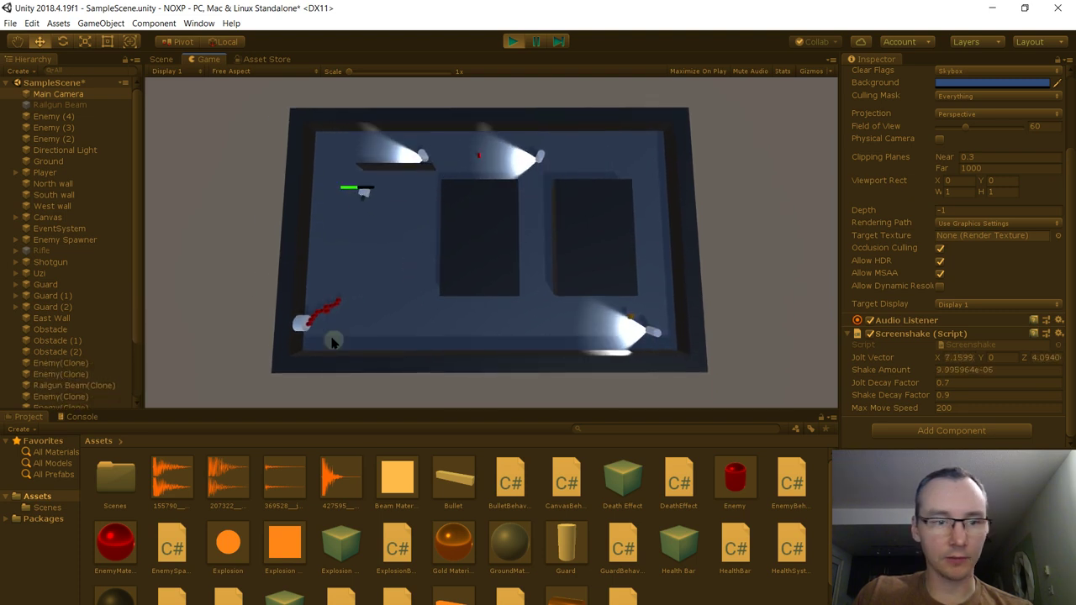
key("s")
key("d")
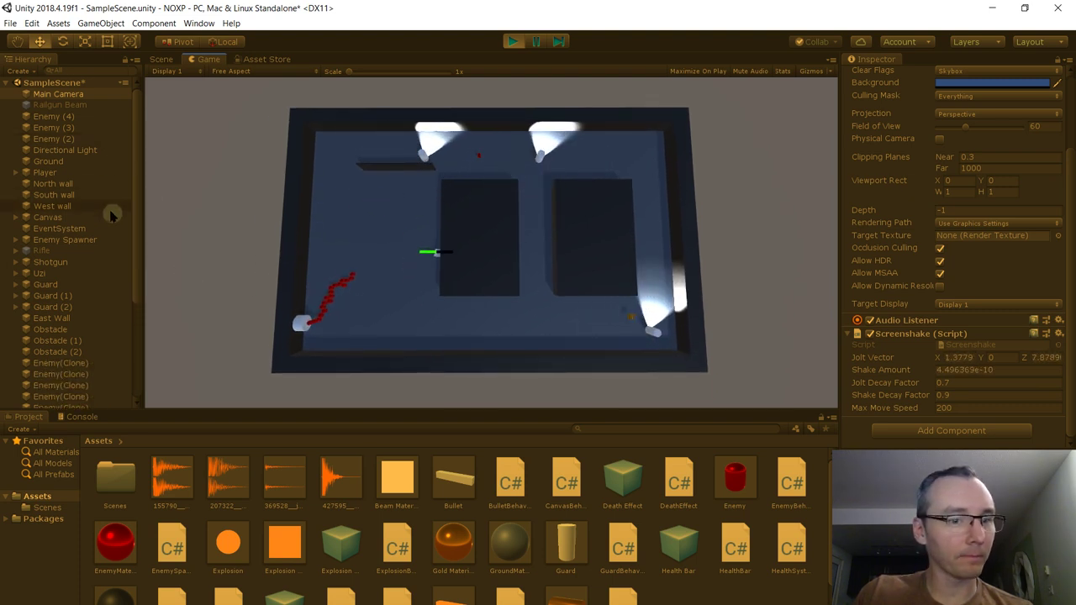
Open the Death Effect prefab and set its Shake Amount to 0.4
double_click(621, 481)
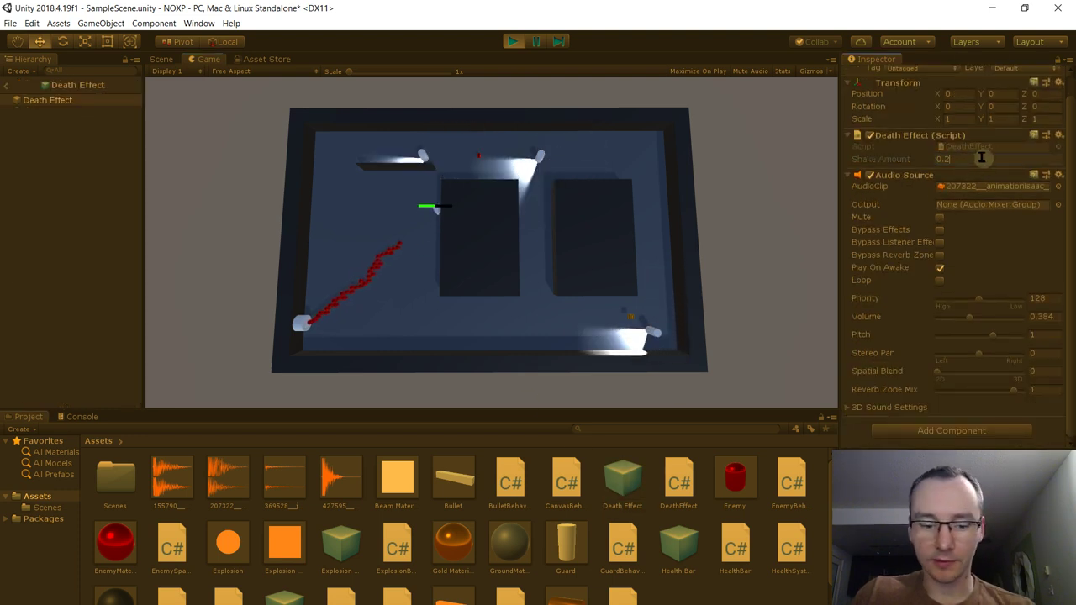
key("BackSpace")
type("4")
key("Return")
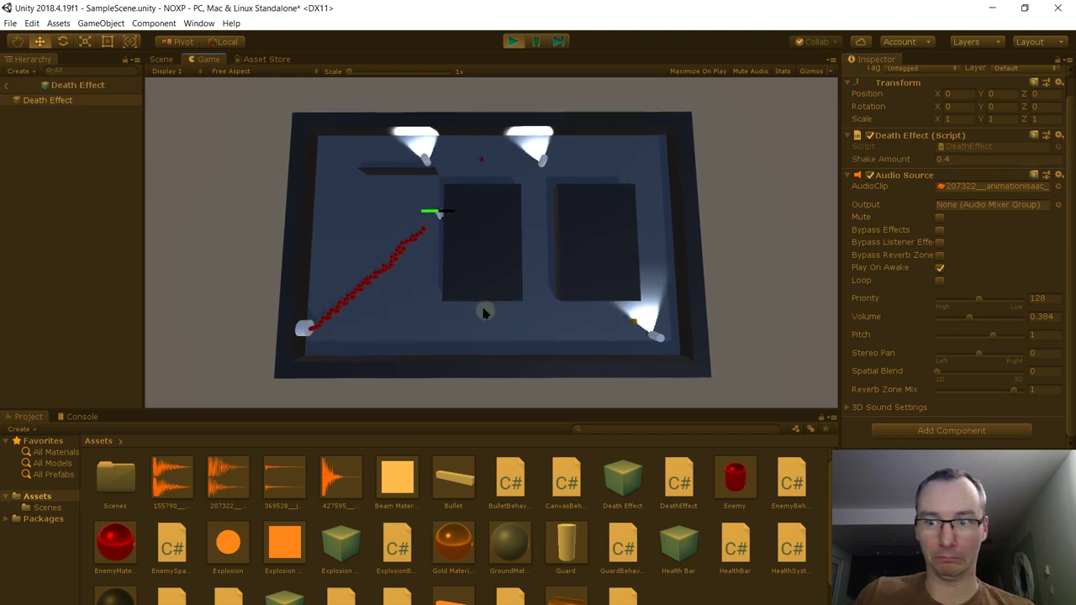
Keep play-testing the 0.4 shake by moving along the walls while shooting
key("w")
key("a")
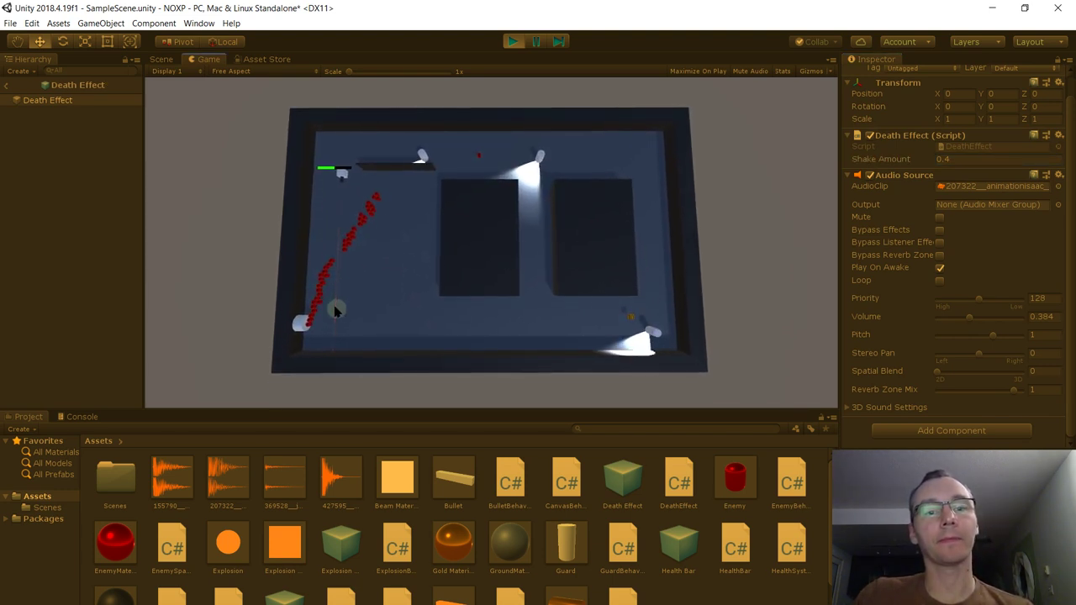
key("w")
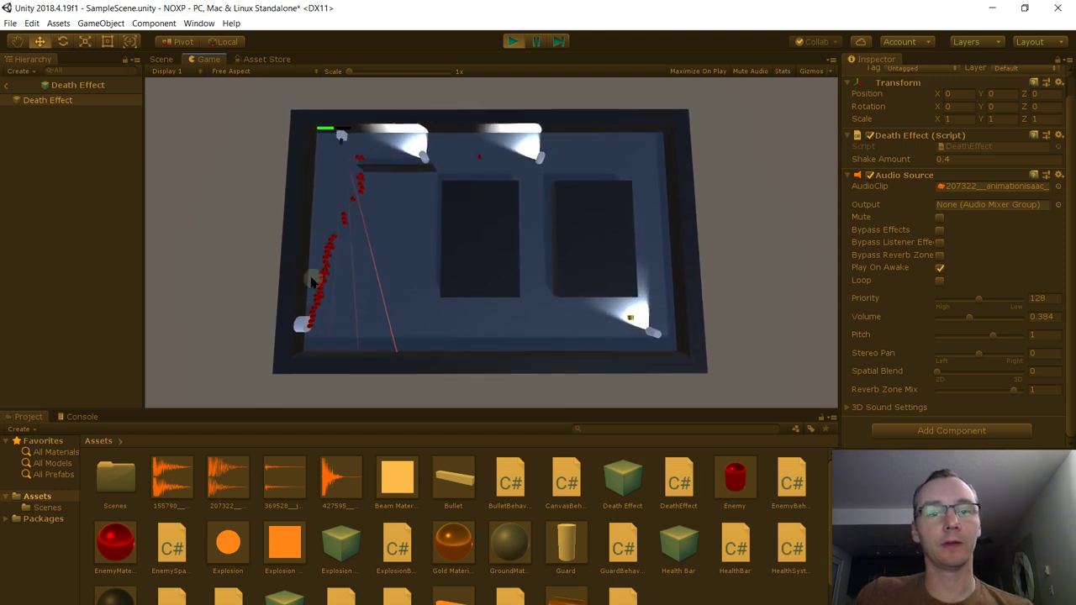
key("s")
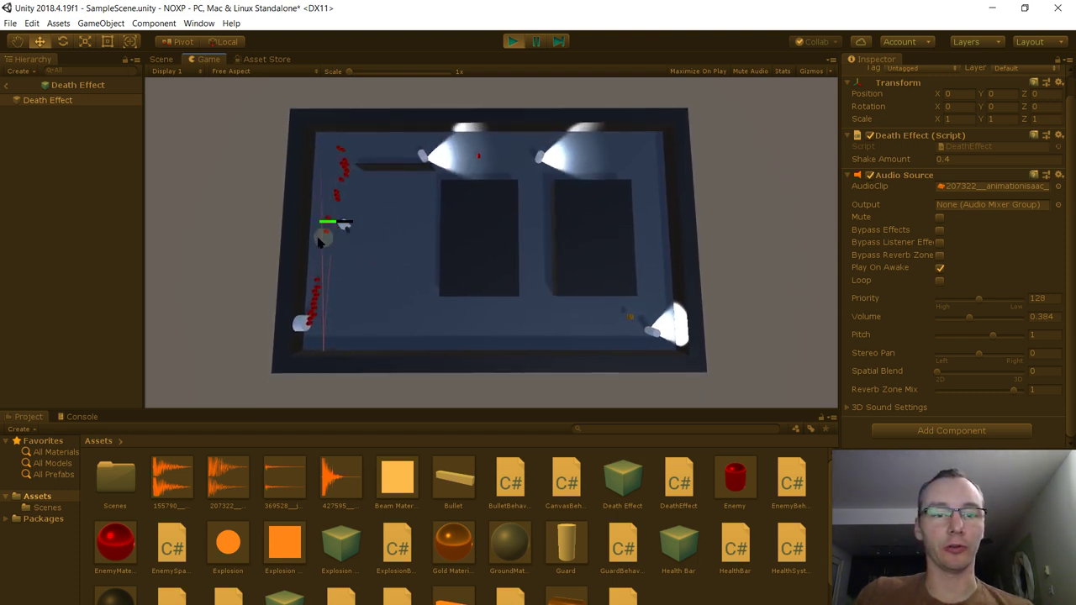
key("d")
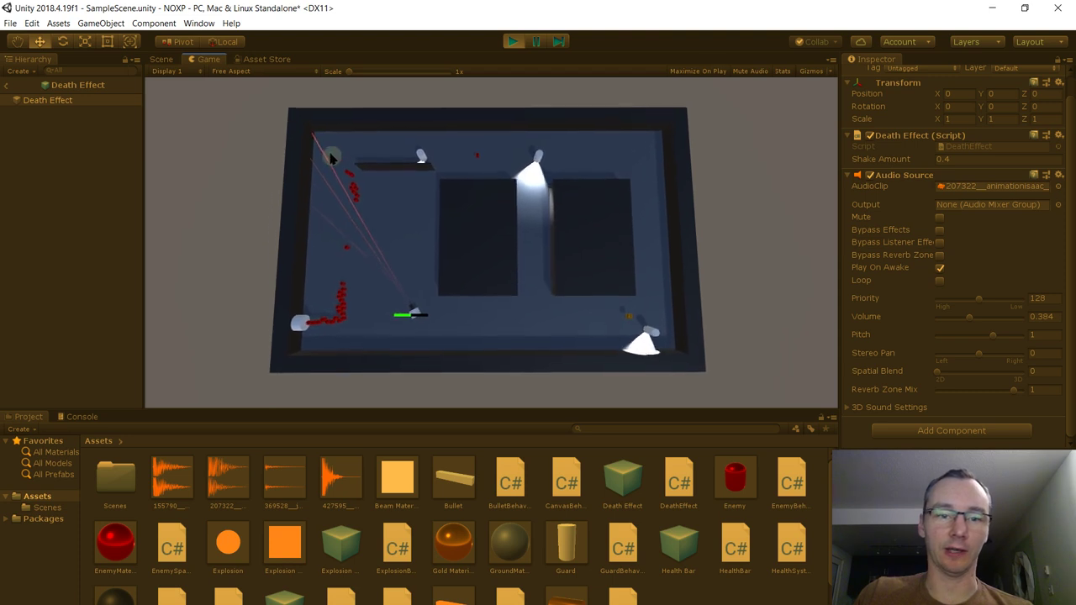
key("w")
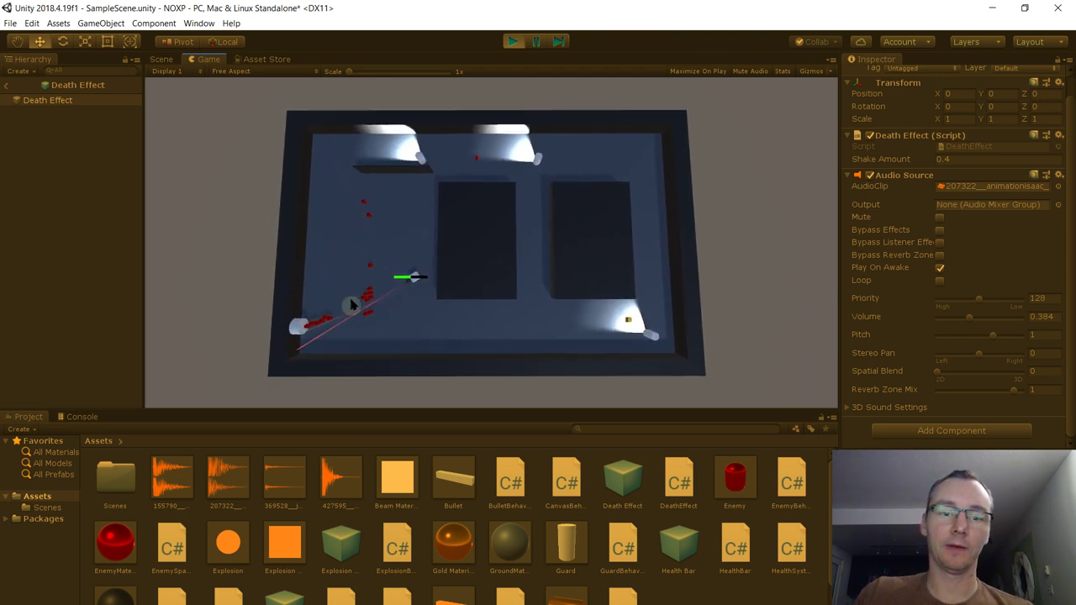
Stop the game and leave prefab editing to return to SampleScene
key("s")
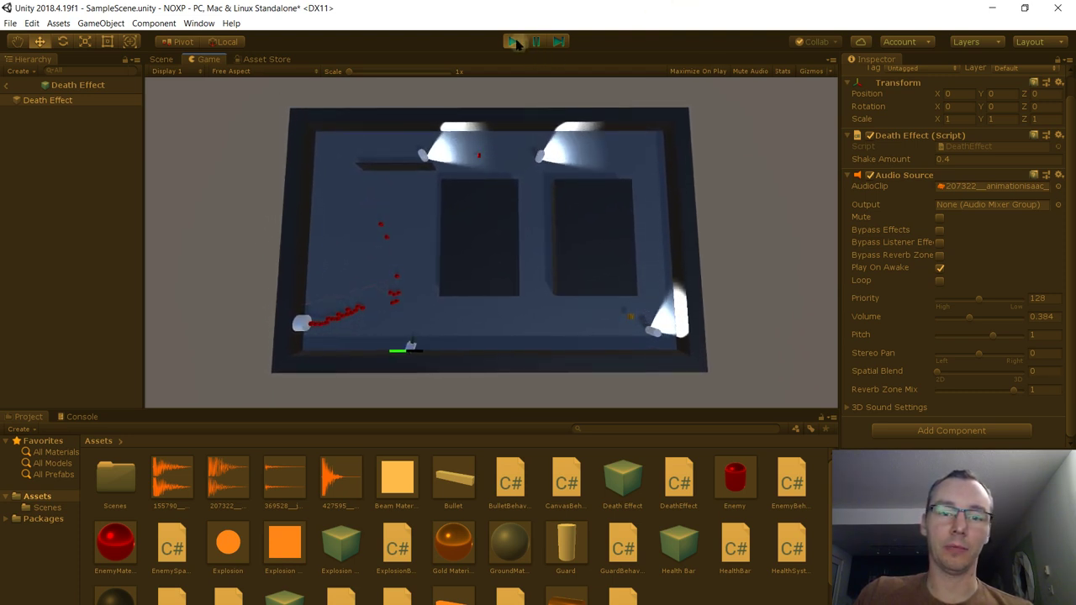
left_click(514, 42)
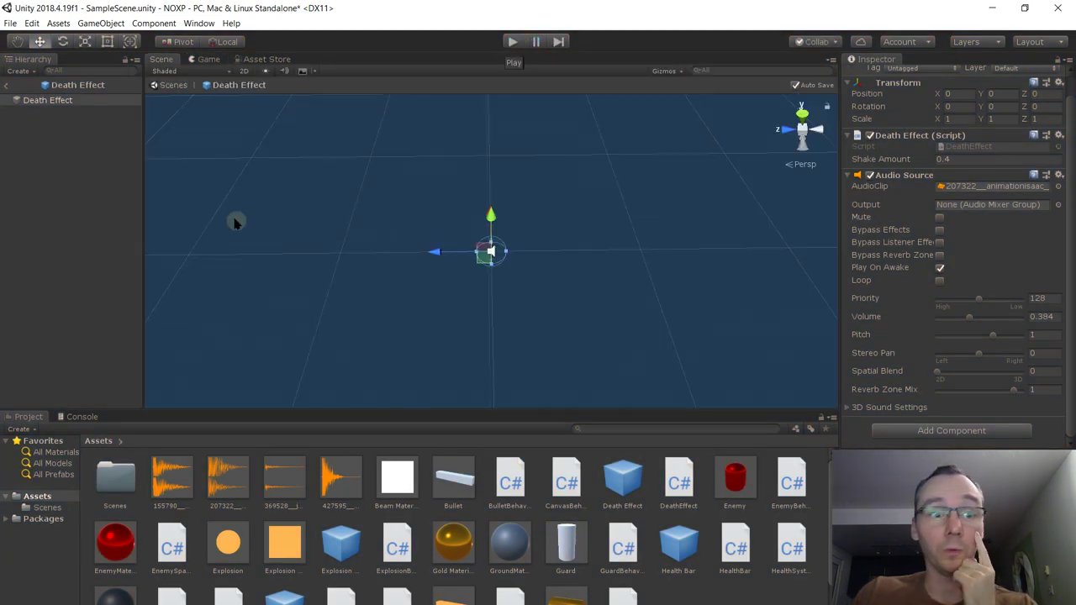
left_click(7, 84)
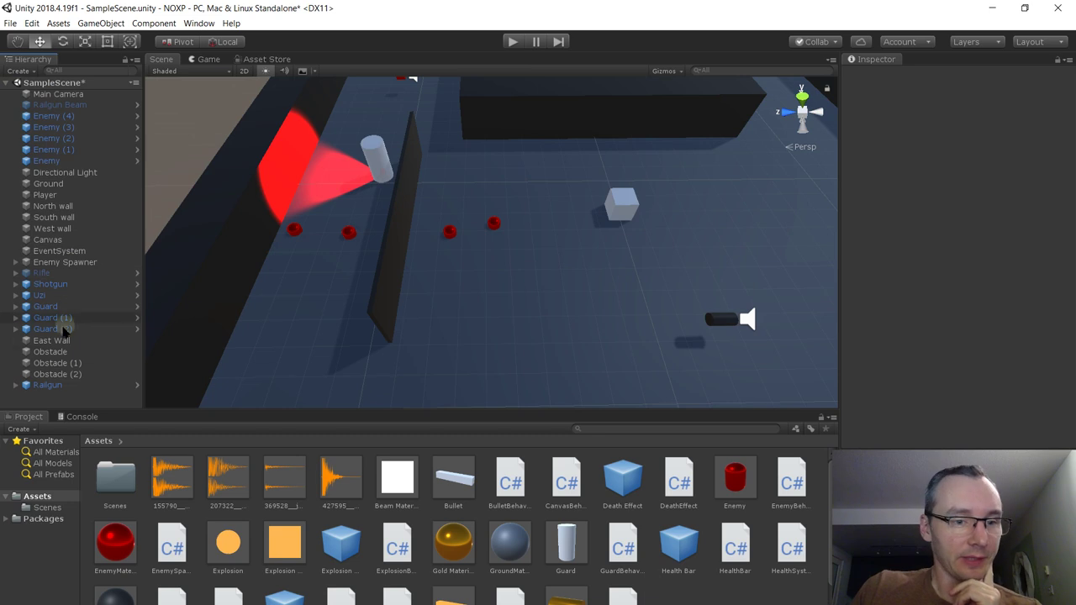
Place a Death Effect in the scene with volume 1 and Shake Amount 2, then open the Guard prefab
left_click_drag(616, 485, 52, 395)
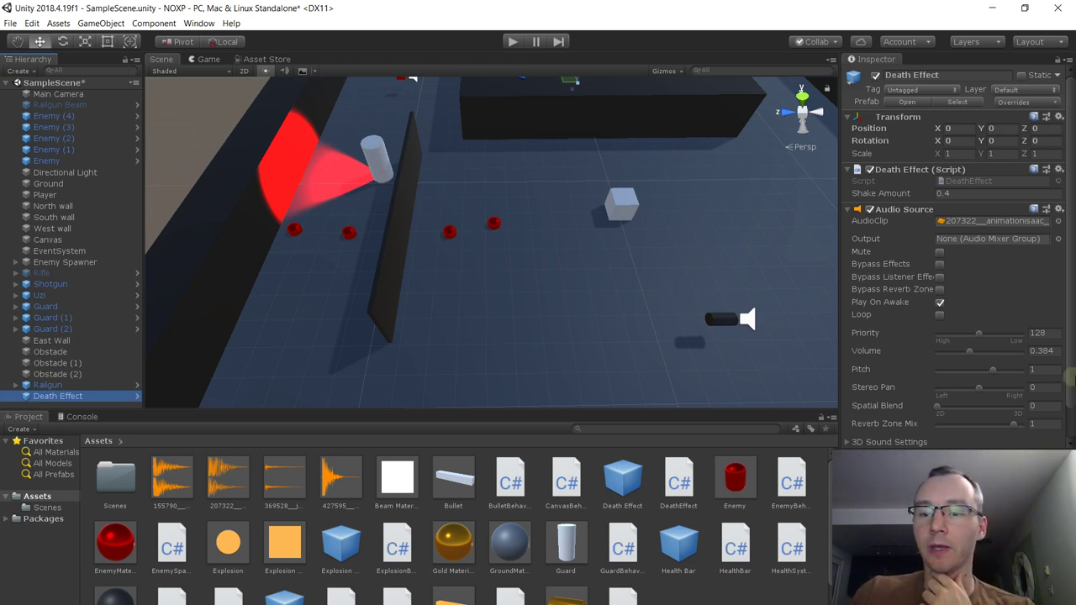
left_click_drag(971, 352, 1042, 354)
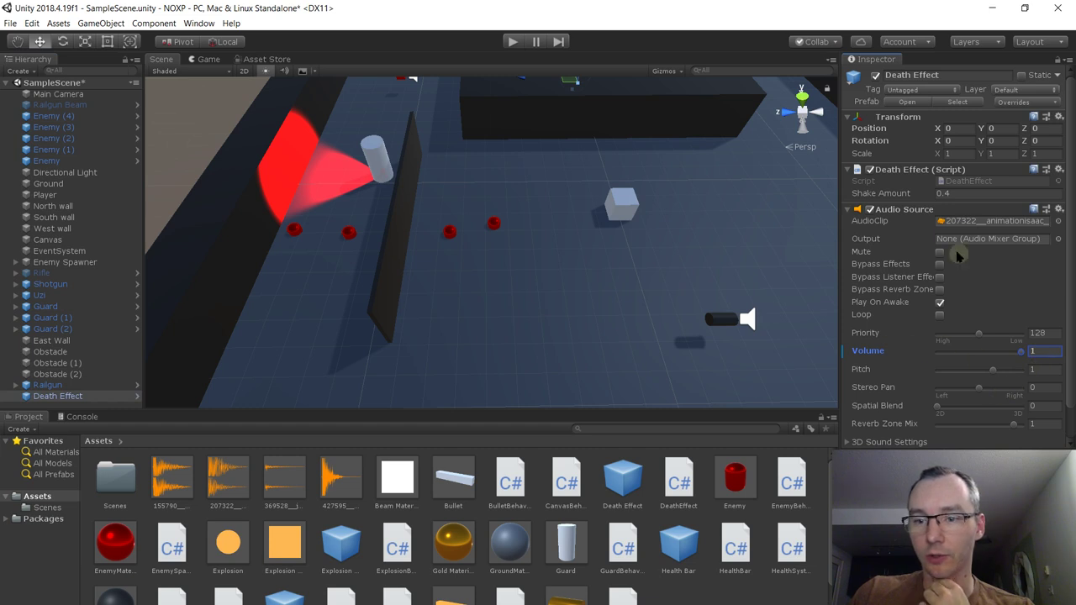
left_click(960, 194)
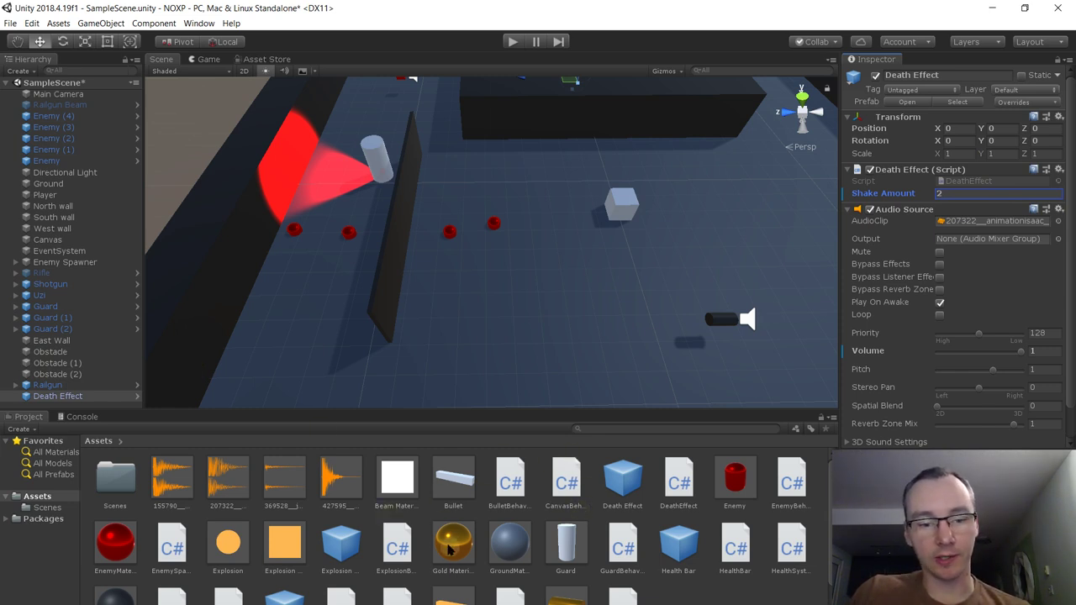
double_click(571, 548)
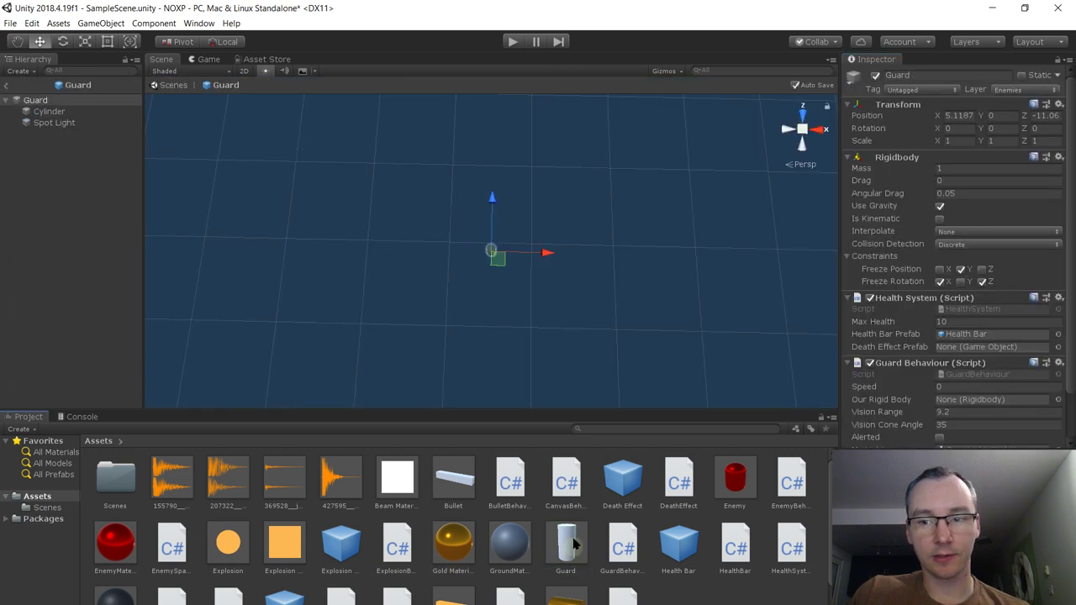
In Guard's Death Effect Prefab picker, try the Death Effect asset, then revert to None
left_click(1058, 347)
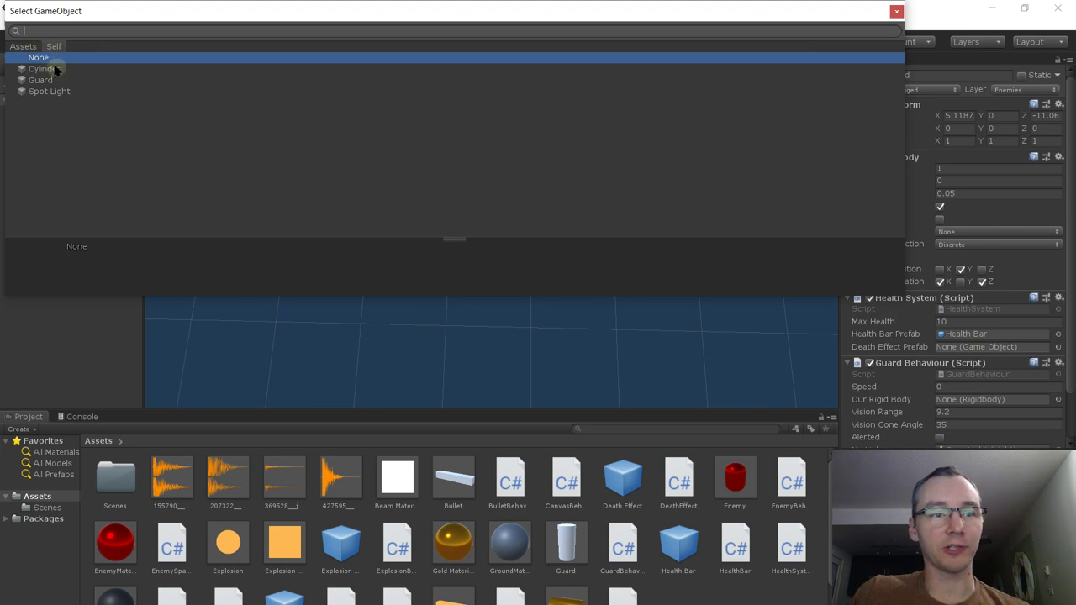
left_click_drag(91, 26, 225, 56)
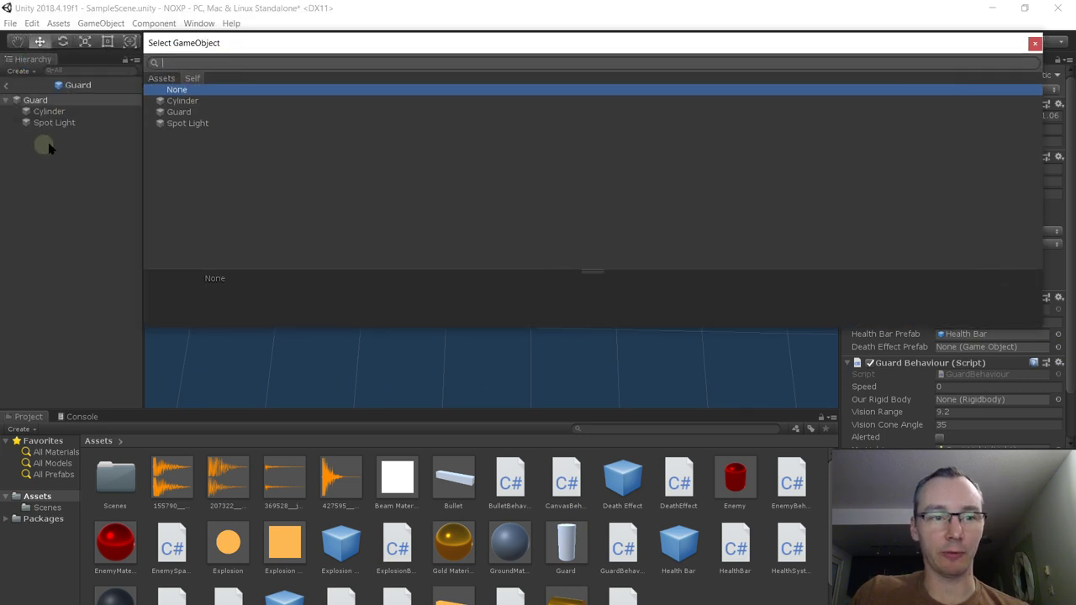
left_click(162, 78)
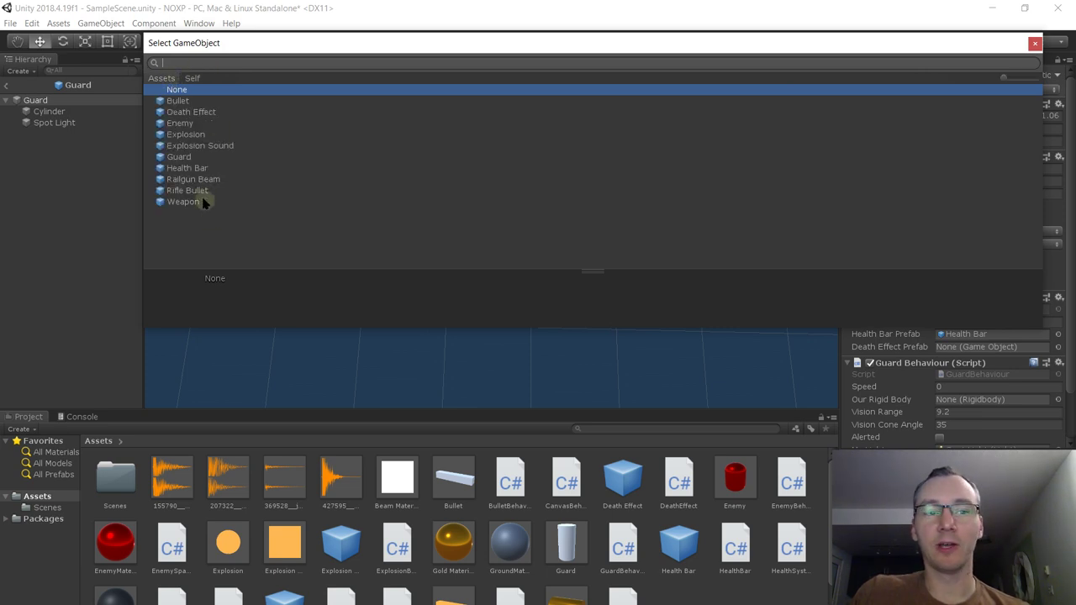
left_click(248, 114)
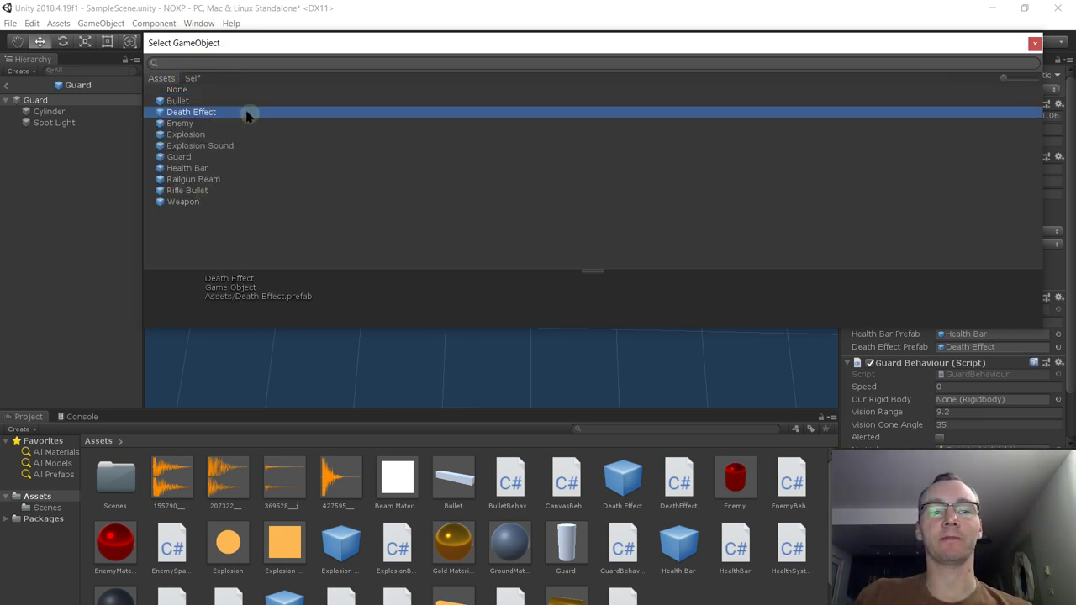
left_click(205, 89)
left_click(1034, 44)
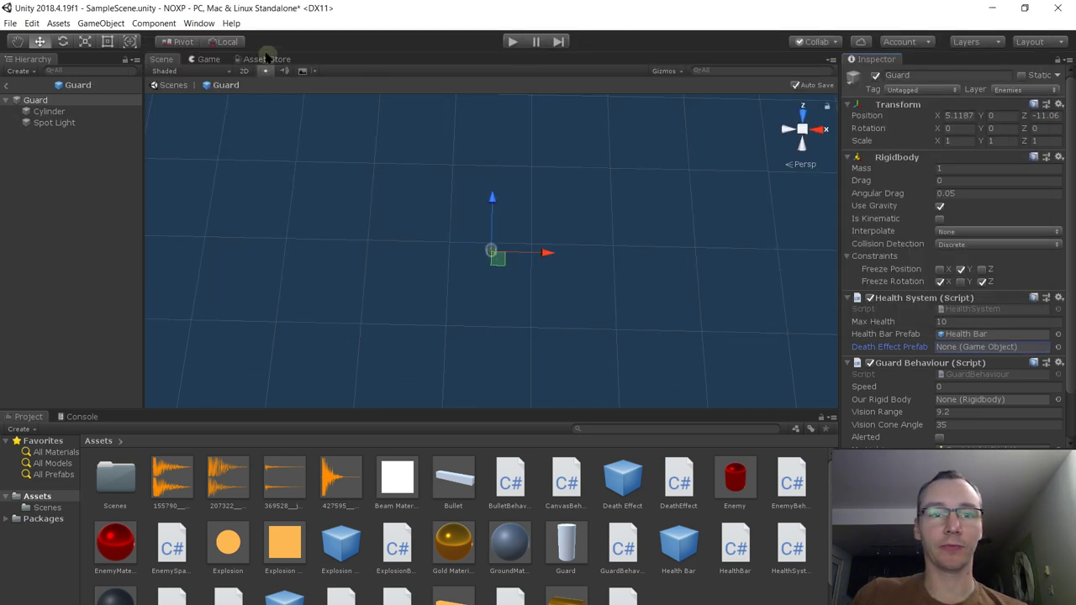
Return to SampleScene's Game view and select the scene's Death Effect instance
left_click(207, 59)
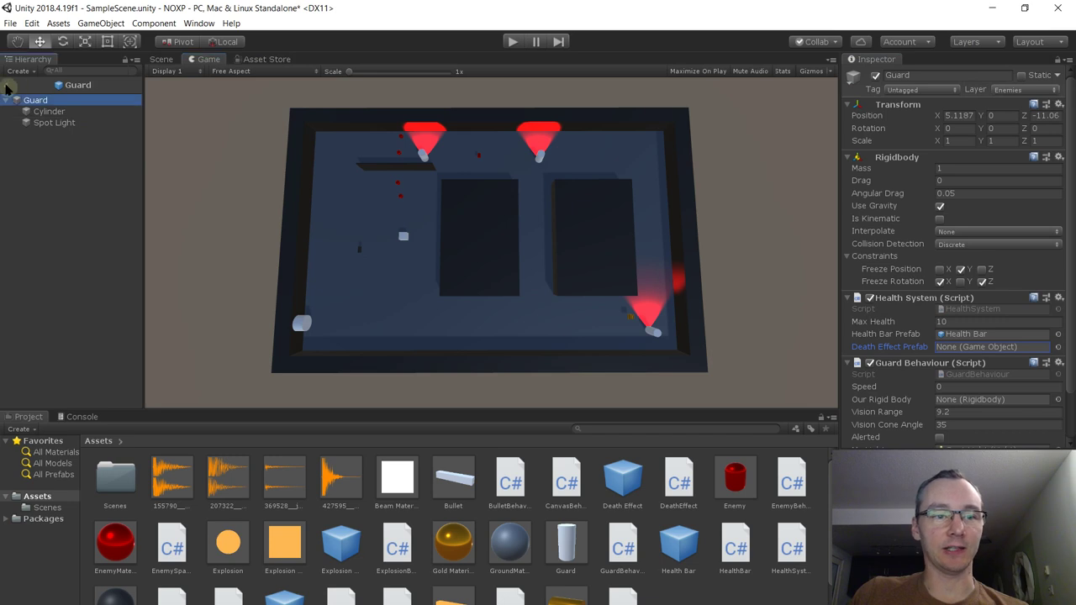
left_click(6, 85)
left_click(58, 396)
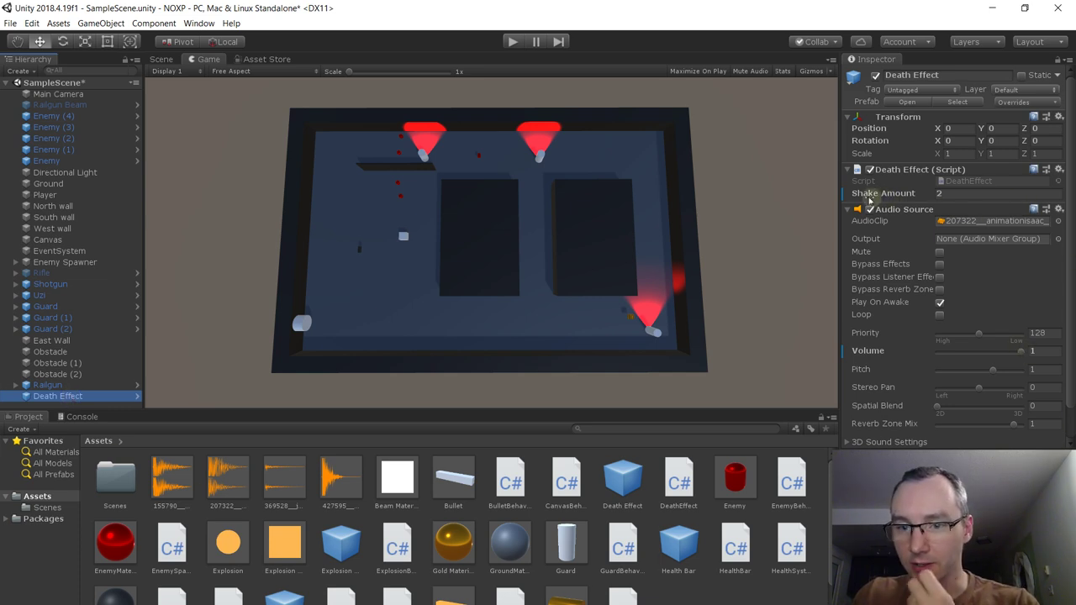
Drag the scene Death Effect into Assets and save it as a Prefab Variant
scroll(1072, 252, "down", 2)
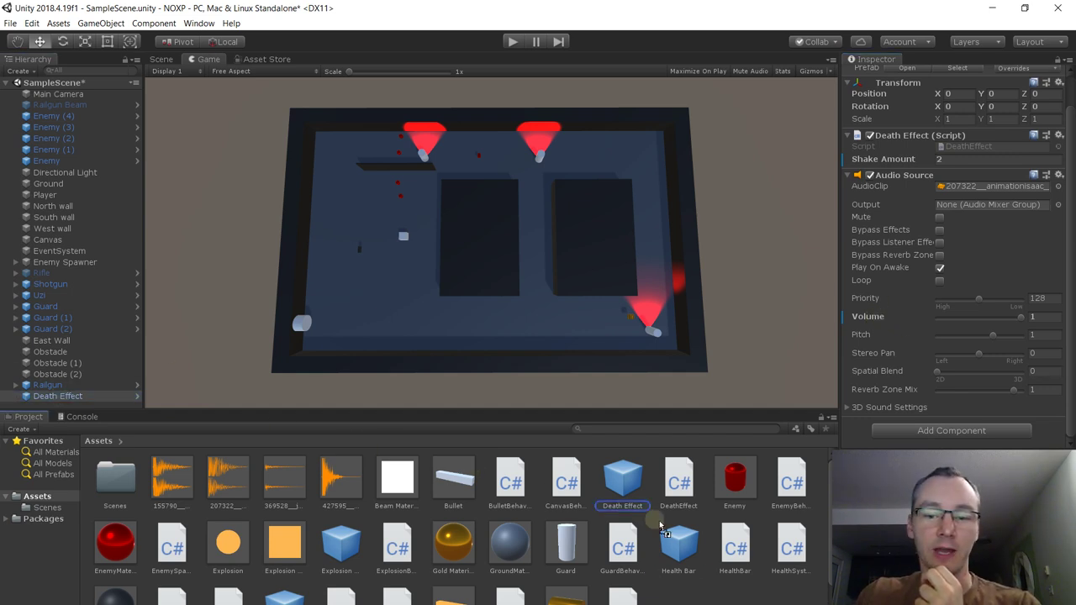
left_click_drag(689, 595, 689, 595)
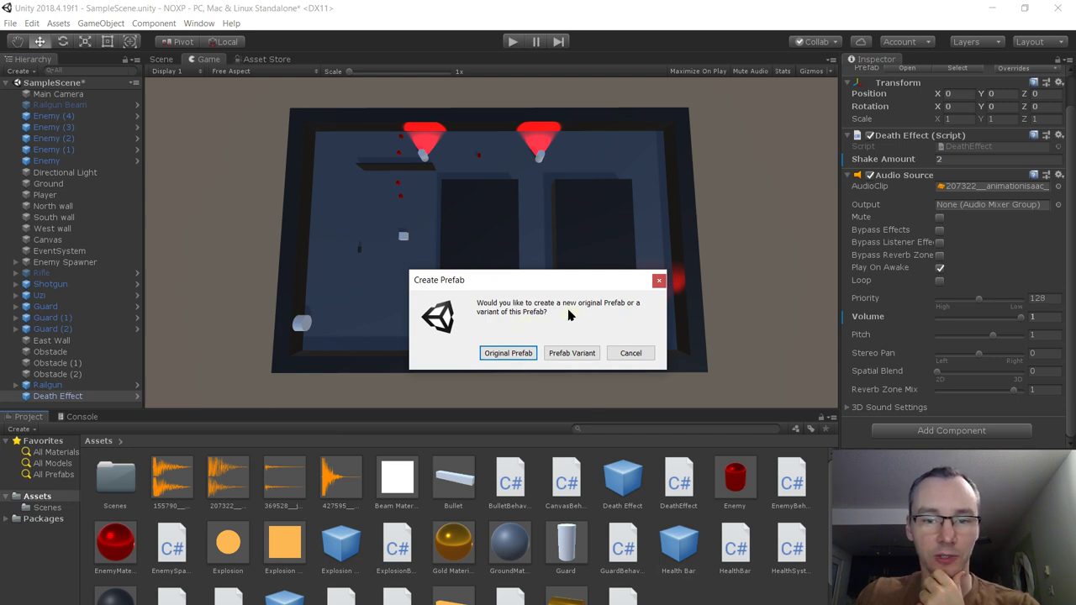
left_click(572, 354)
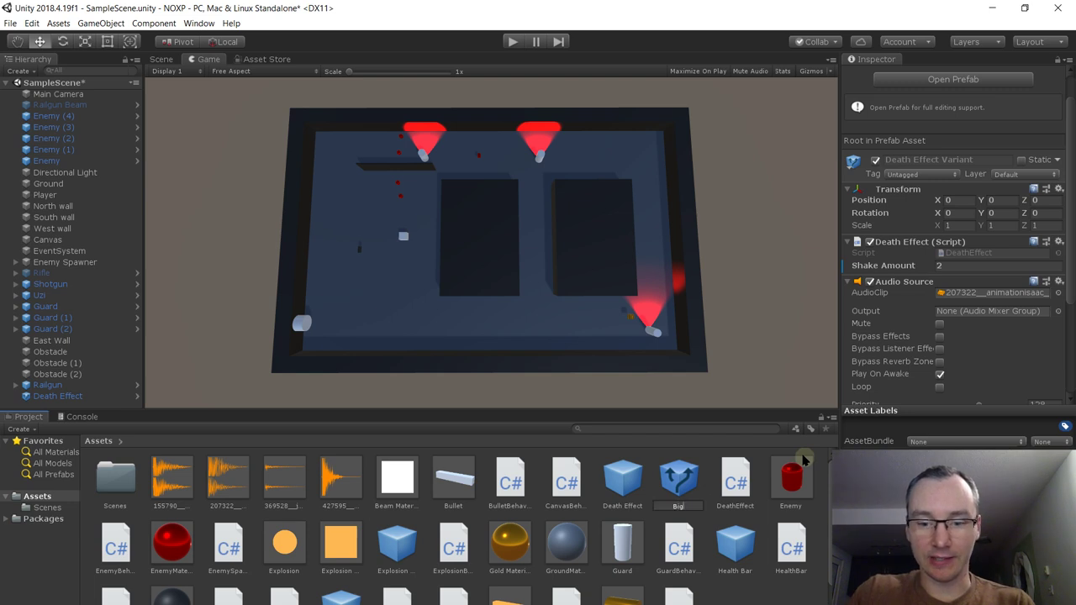
Confirm the variant name Big Death Effect and delete the Death Effect instance from the scene
key("Return")
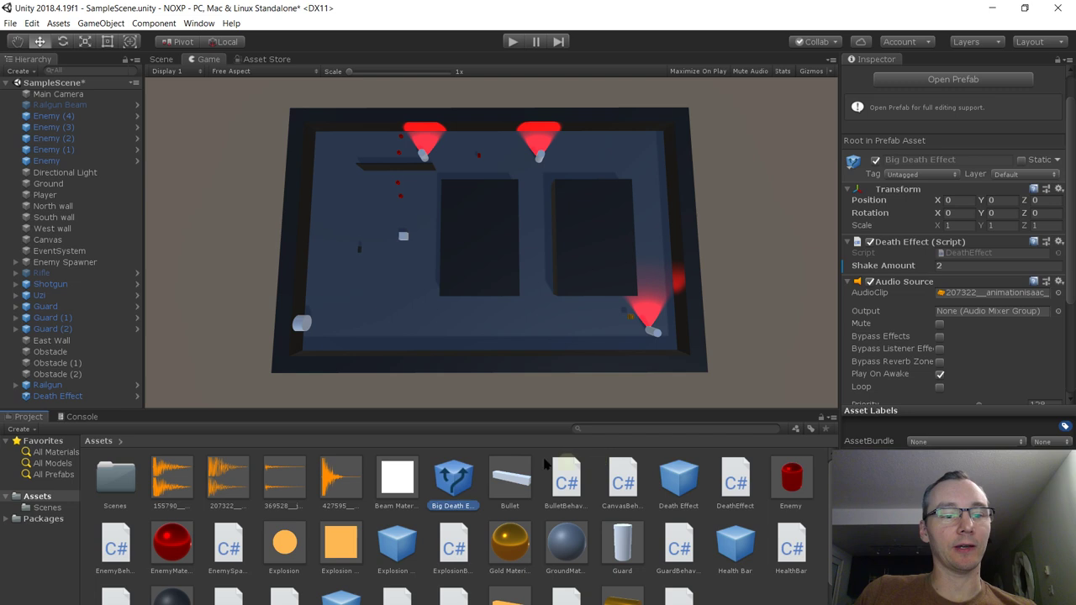
left_click(71, 397)
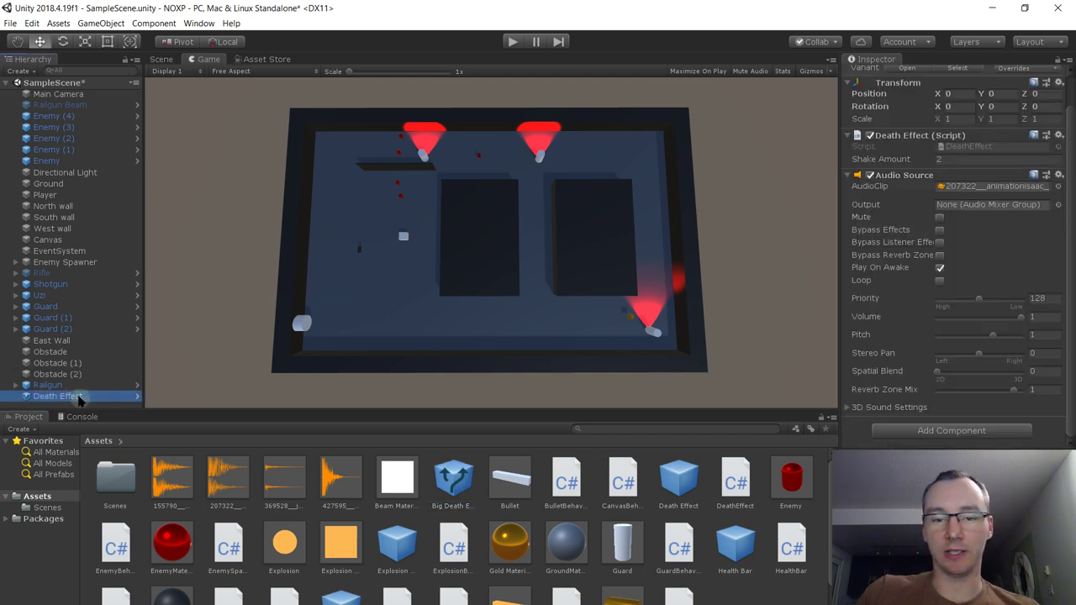
key("Delete")
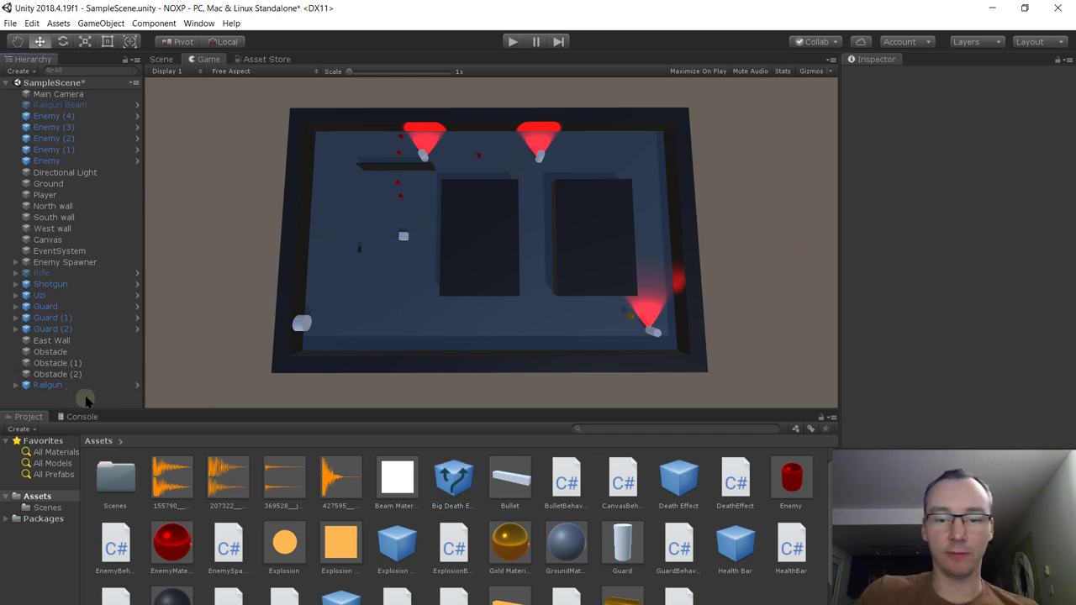
Open the Big Death Effect prefab, then the original Death Effect prefab
double_click(461, 478)
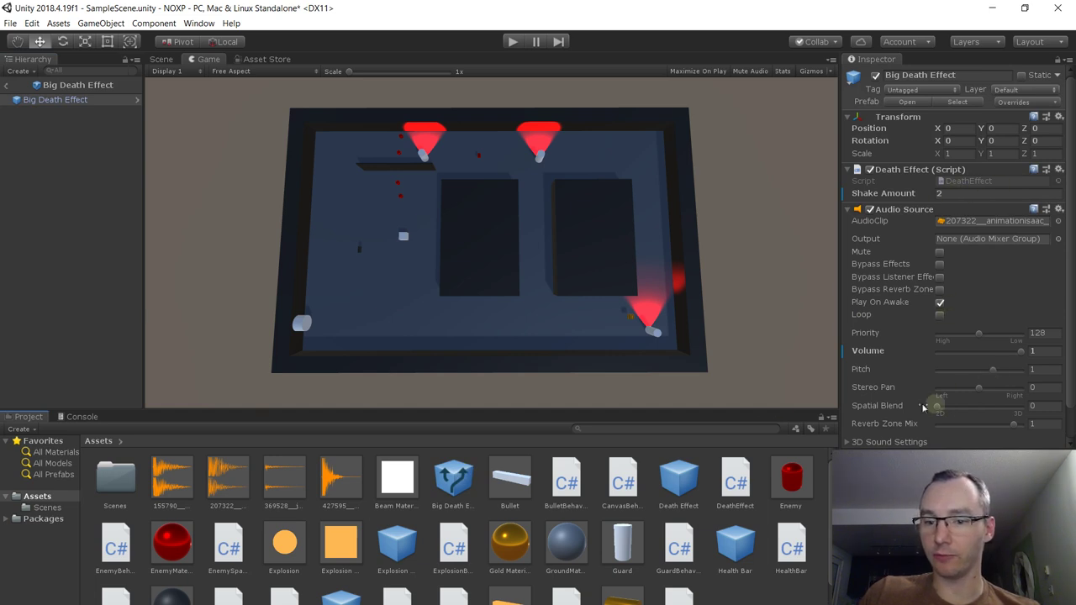
double_click(679, 477)
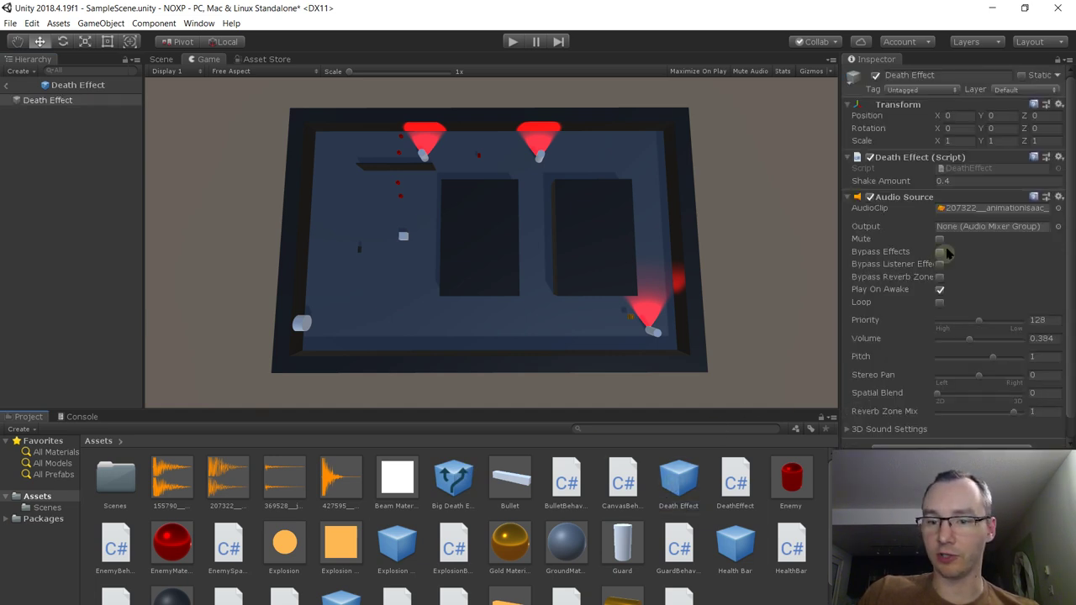
scroll(966, 248, "down", 1)
scroll(971, 246, "up", 1)
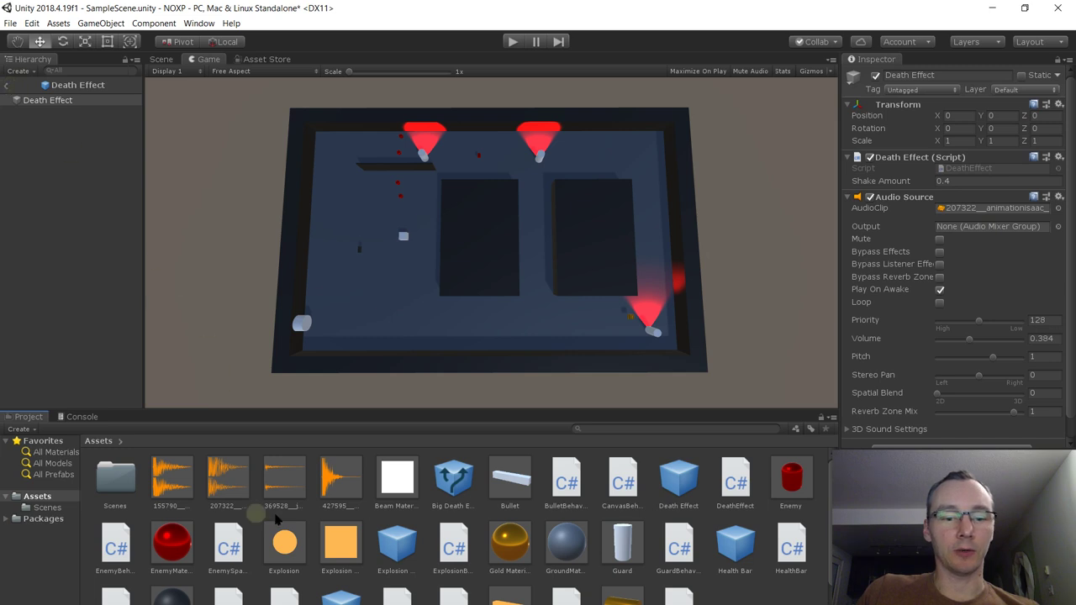
Assign Big Death Effect as the Guard prefab's Death Effect Prefab and start Play mode to test
double_click(622, 546)
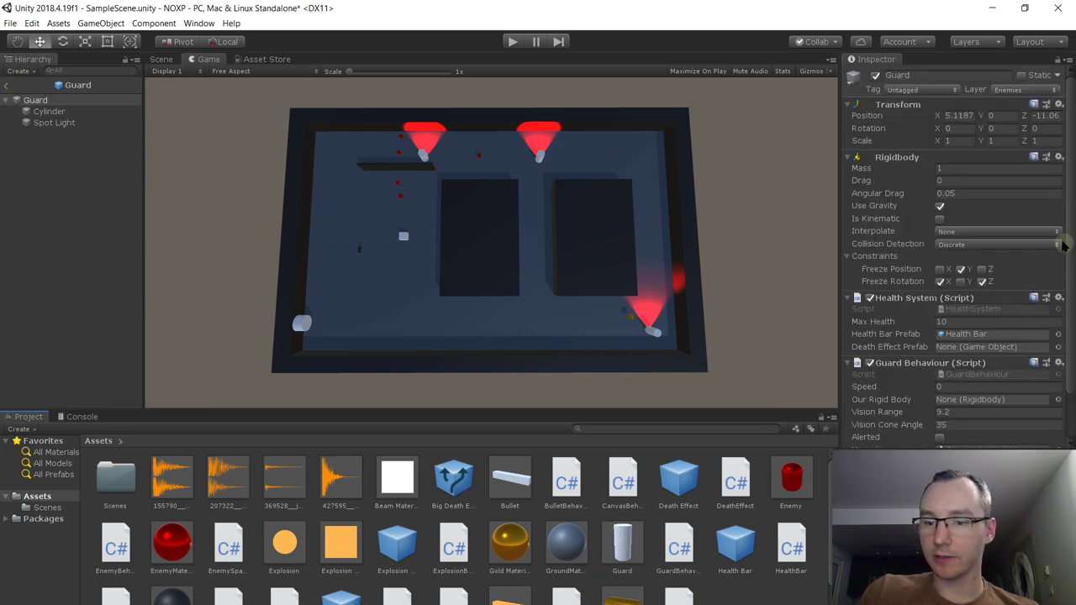
scroll(1035, 249, "down", 2)
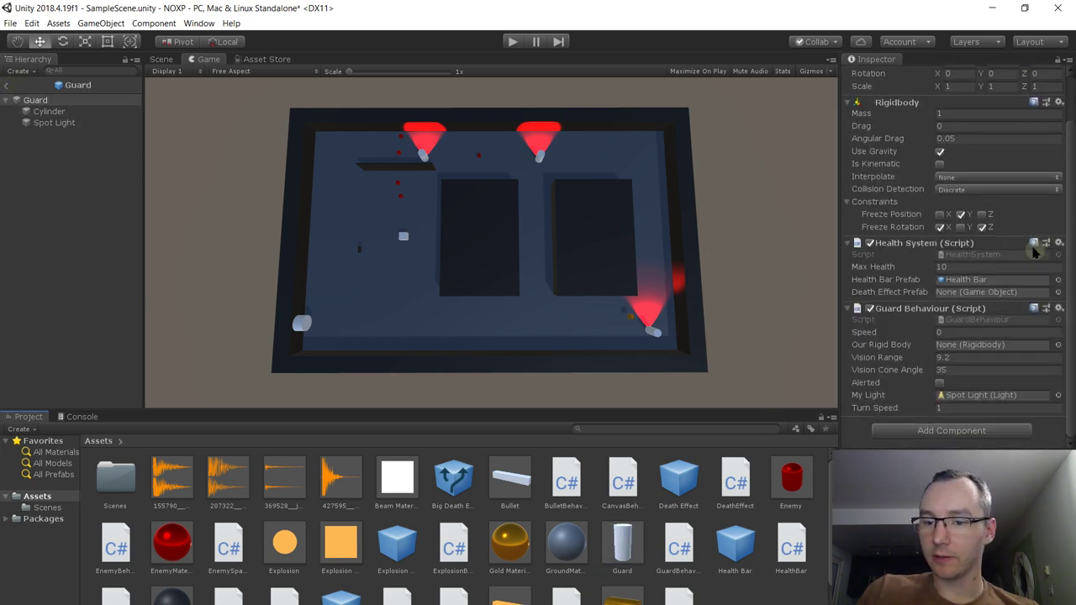
left_click(1057, 291)
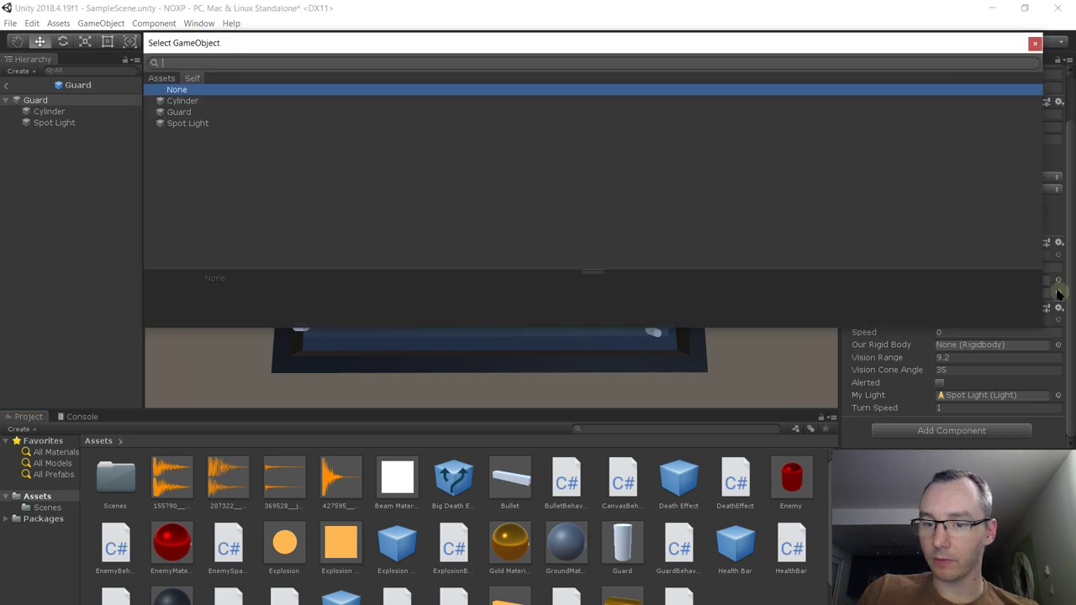
left_click(163, 78)
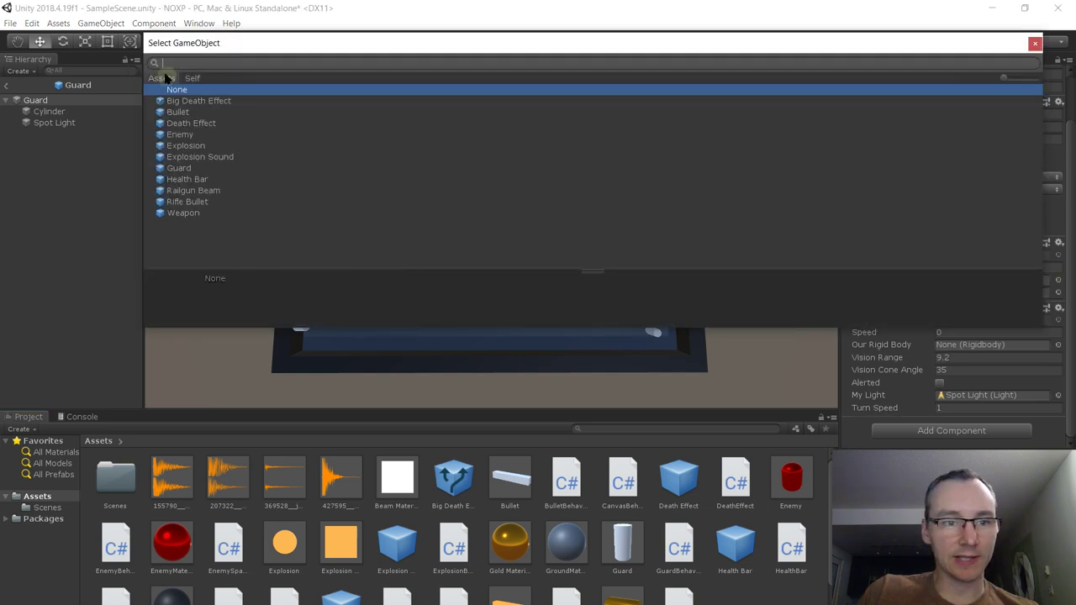
left_click(212, 101)
double_click(213, 101)
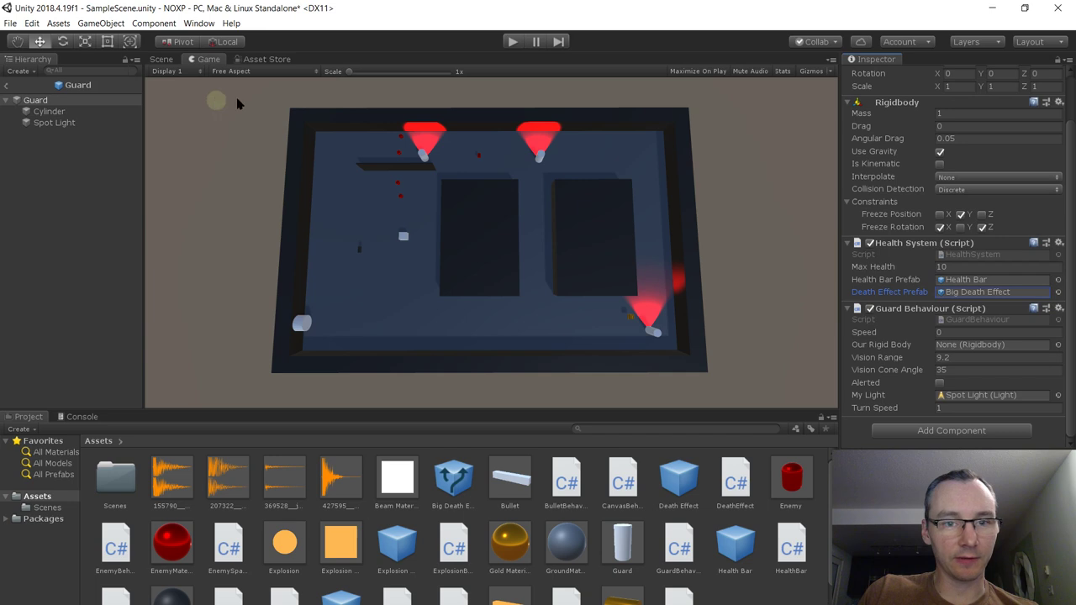
left_click(512, 43)
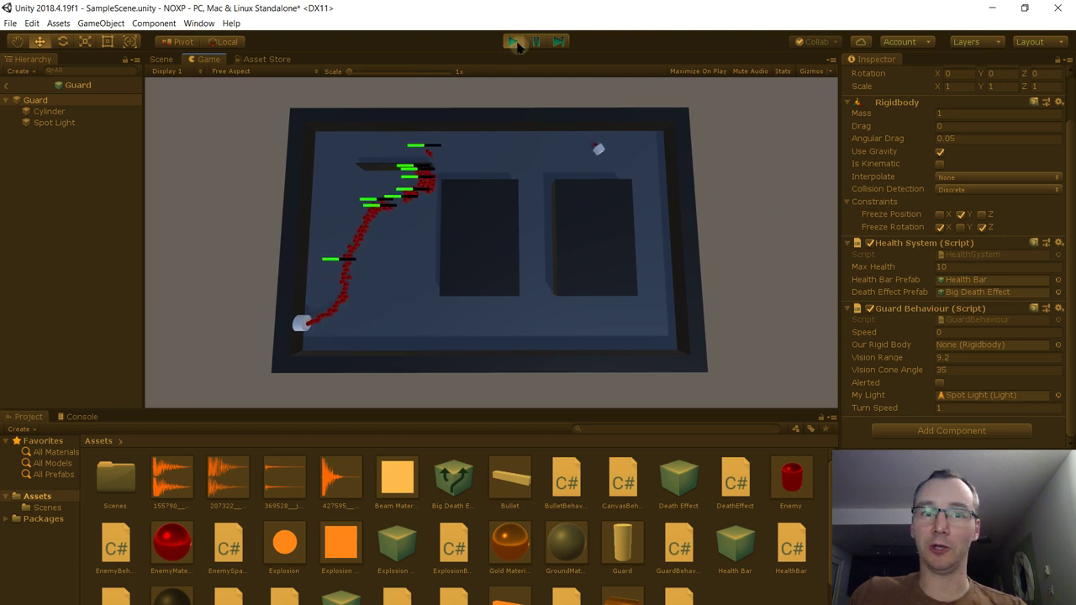
Exit Play mode and open the original Death Effect prefab from the Project panel
left_click(518, 46)
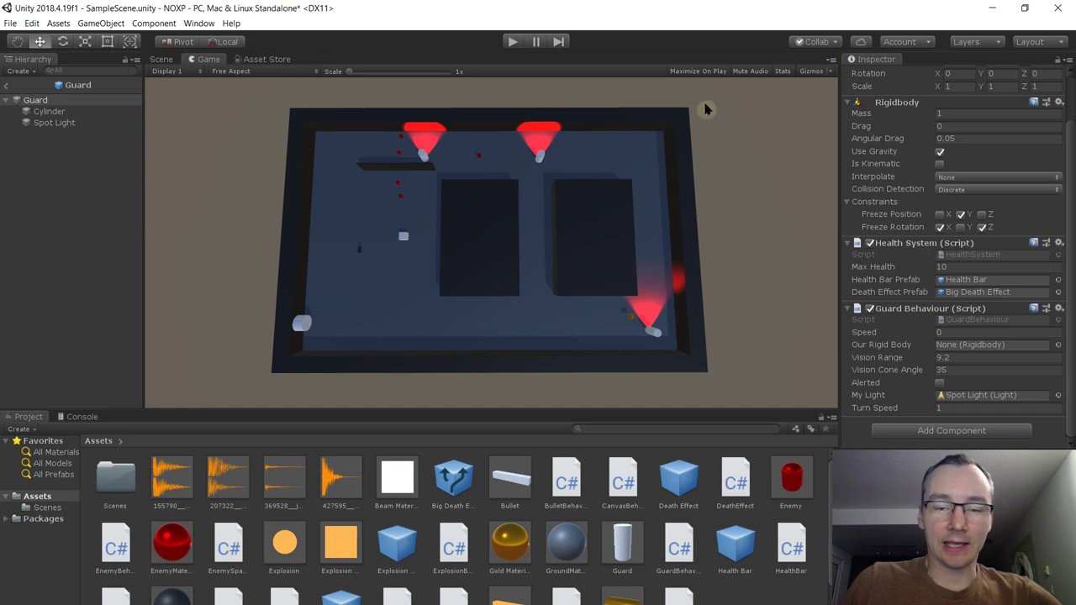
left_click_drag(52, 116, 31, 106)
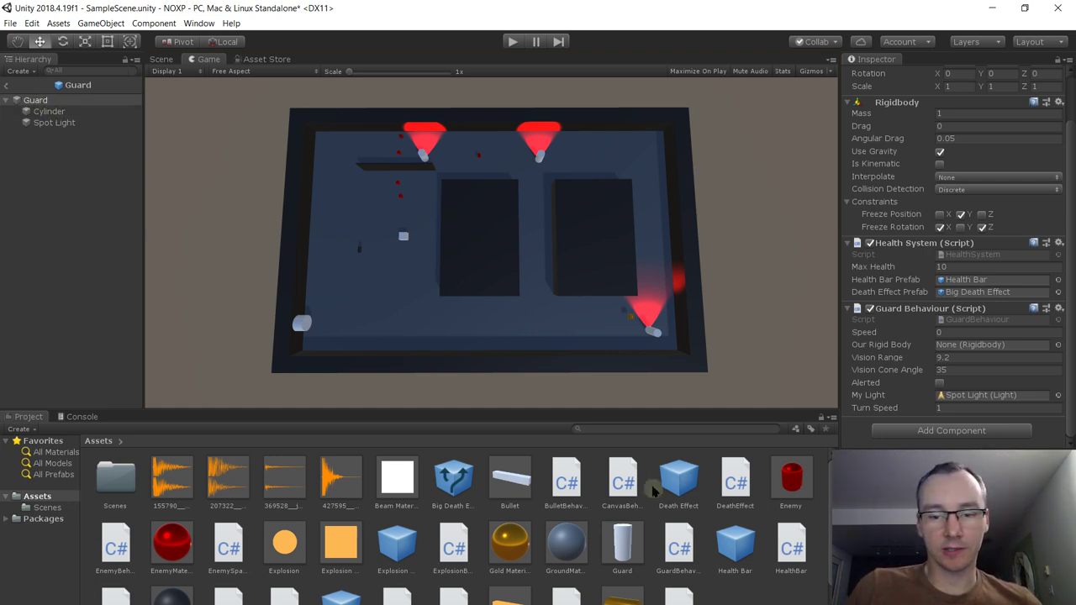
left_click(691, 479)
double_click(690, 479)
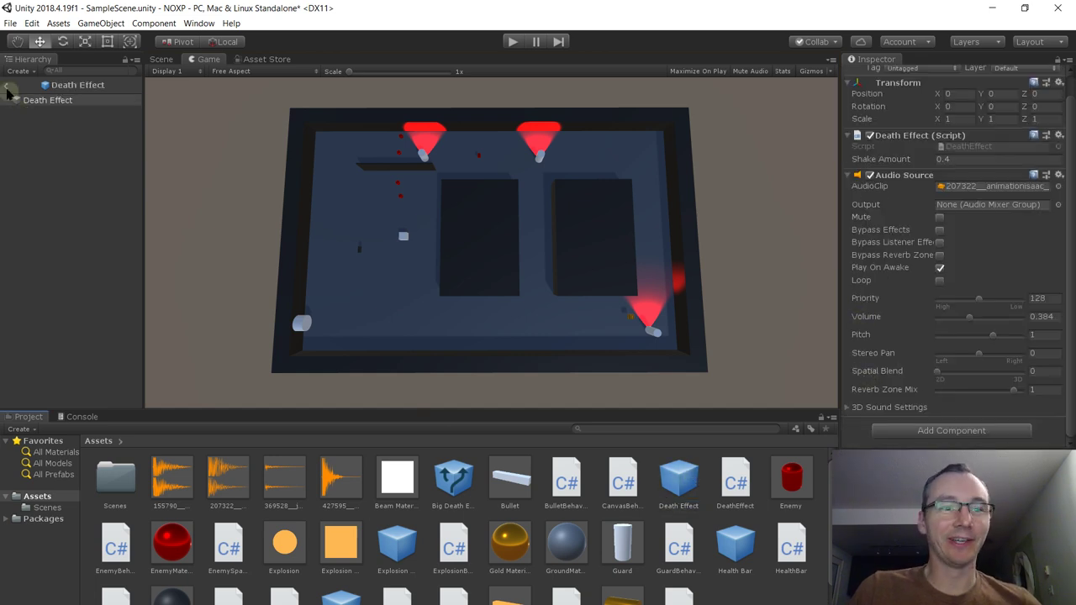
Add an empty child with a Light component under Death Effect and save the prefab
right_click(87, 100)
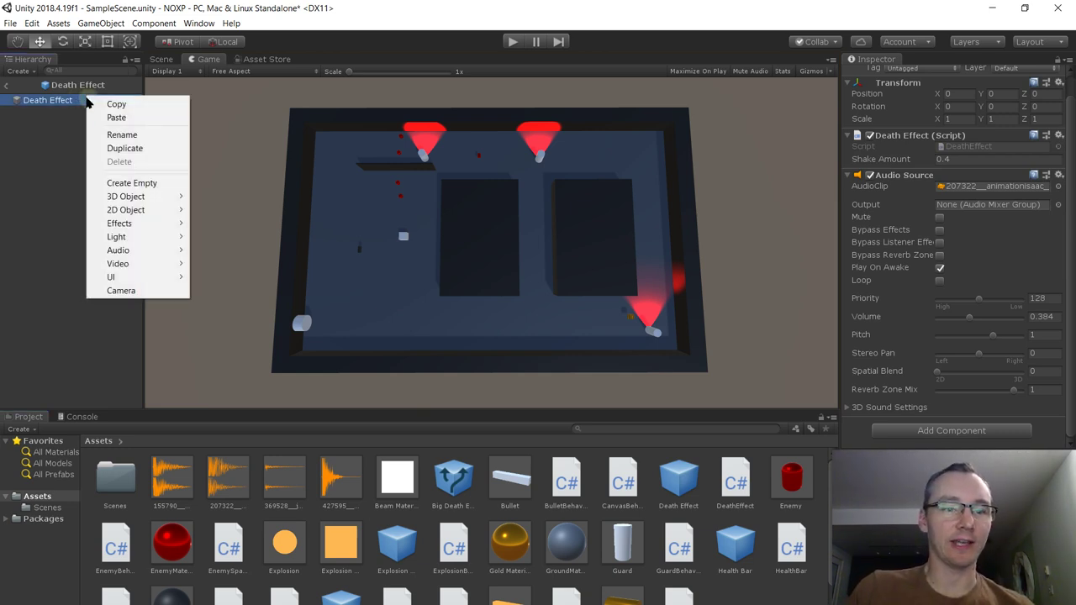
left_click(131, 184)
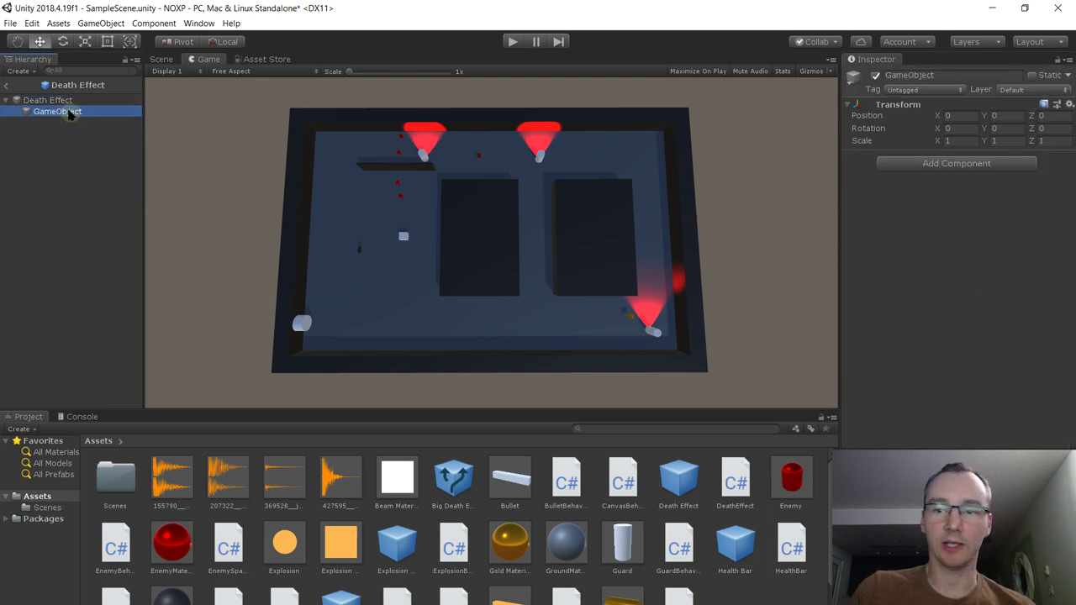
left_click(946, 165)
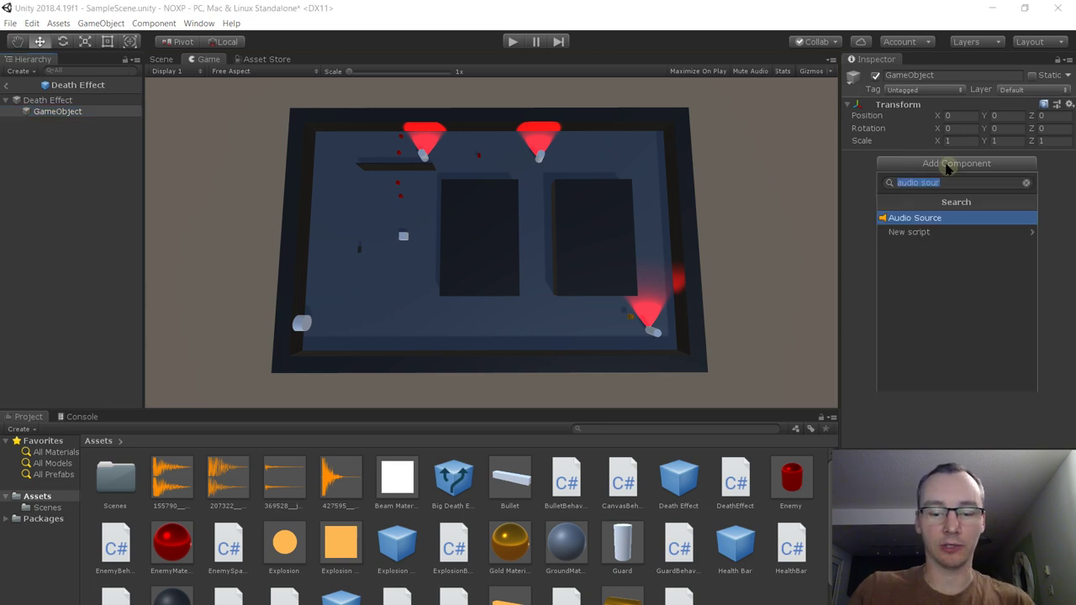
type("light")
key("Return")
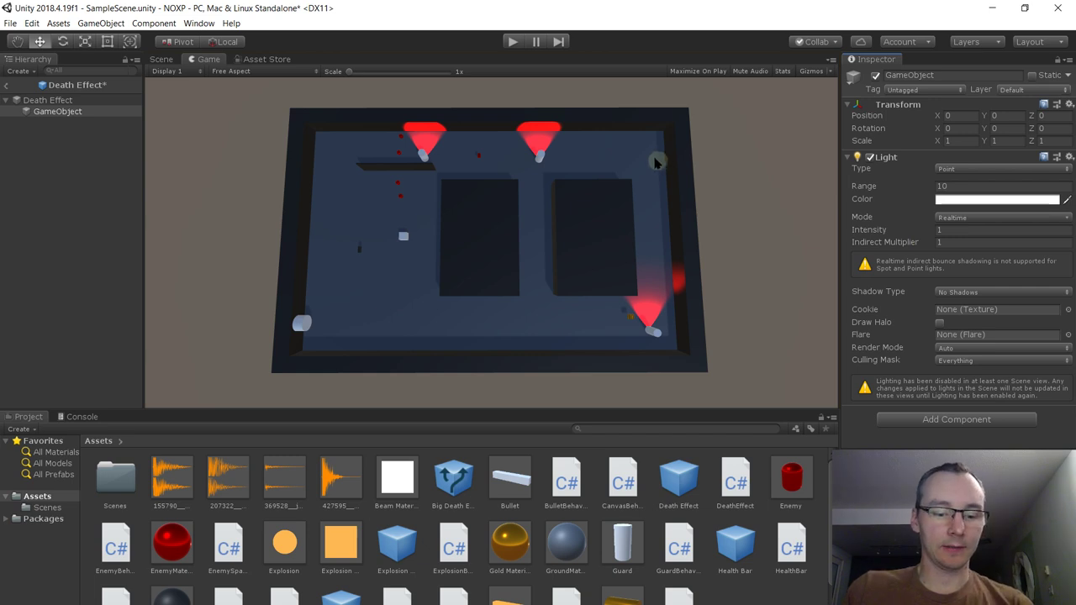
key("ctrl+s")
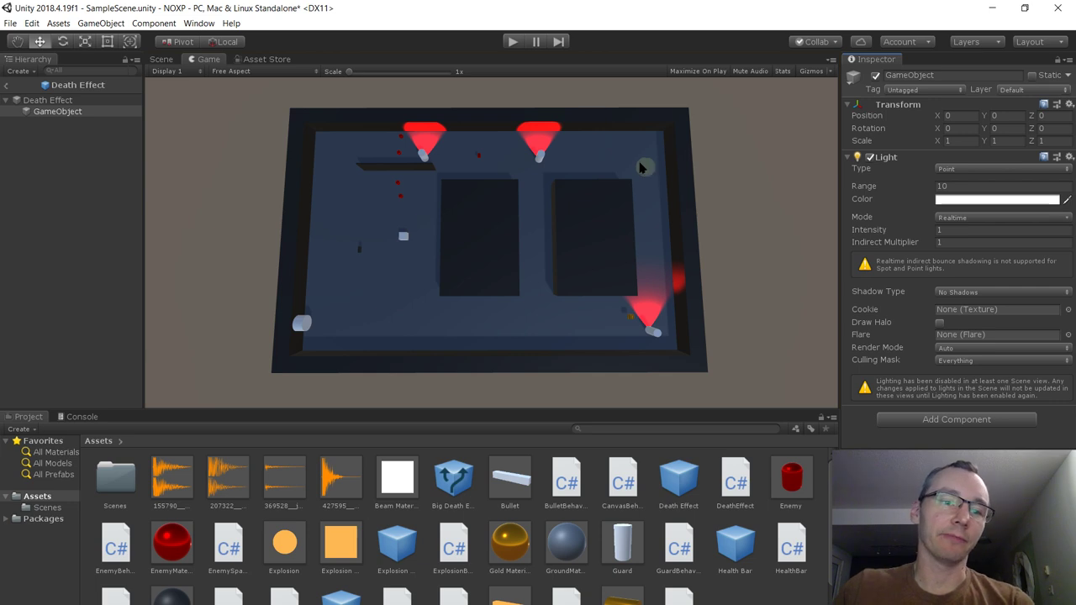
left_click(74, 102)
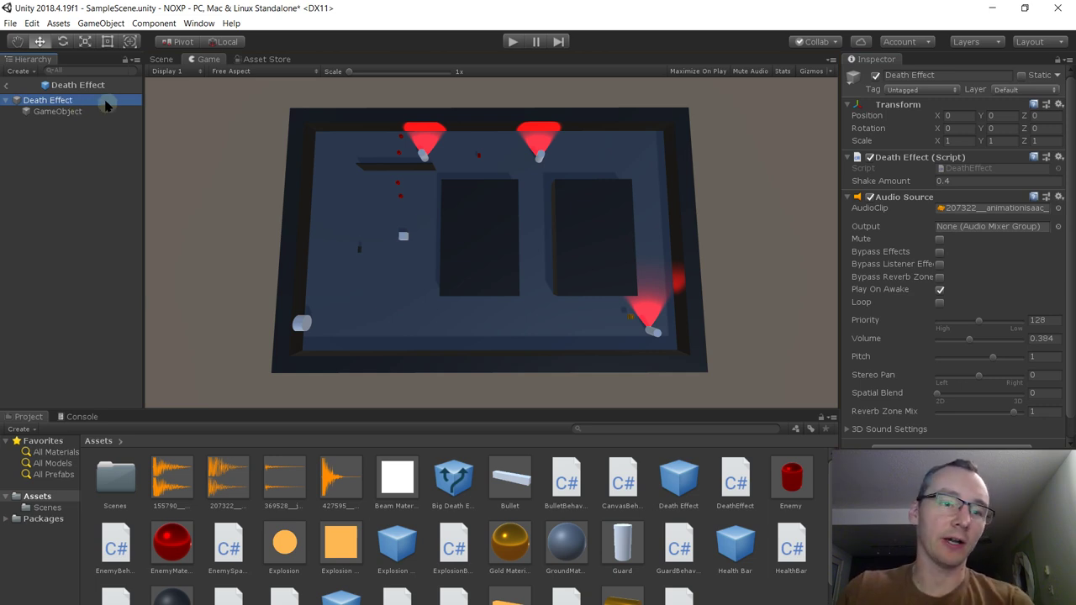
Return to SampleScene, check the Guard's death effect, and reopen Death Effect in Scene view
left_click(6, 85)
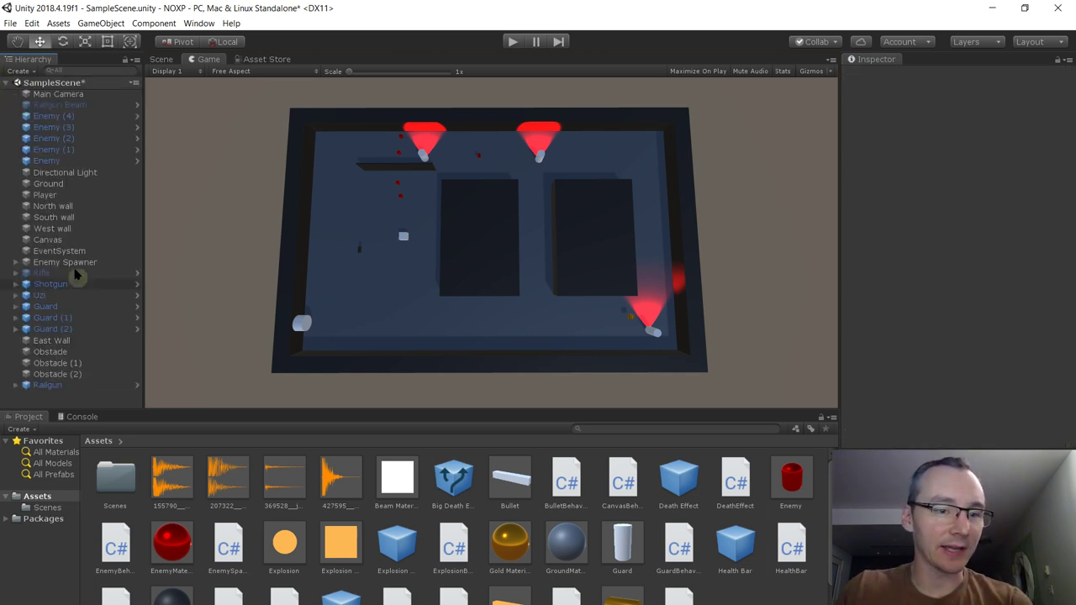
left_click(80, 305)
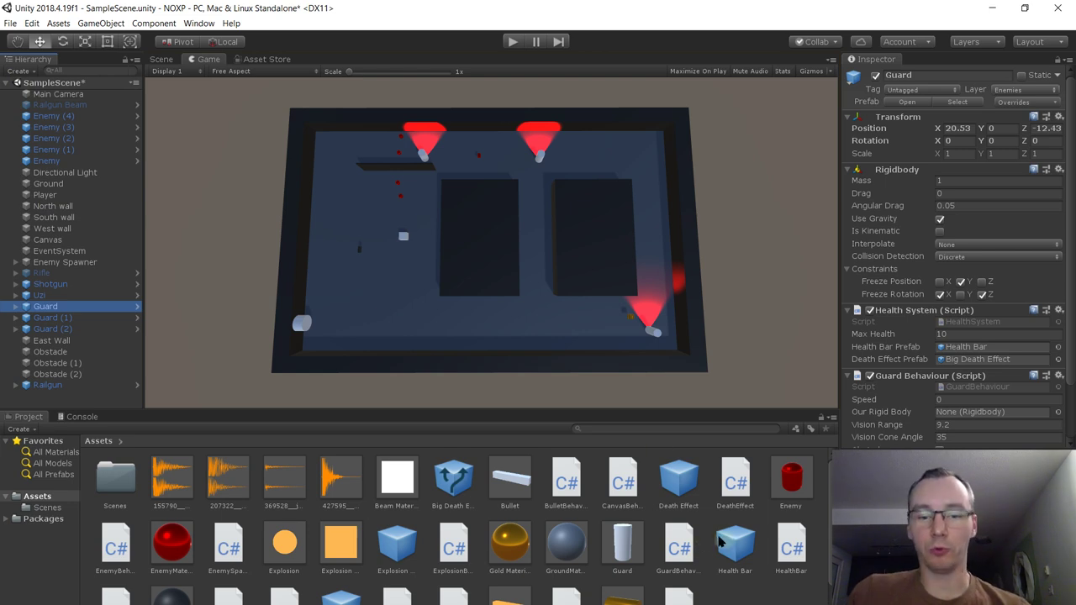
left_click(669, 487)
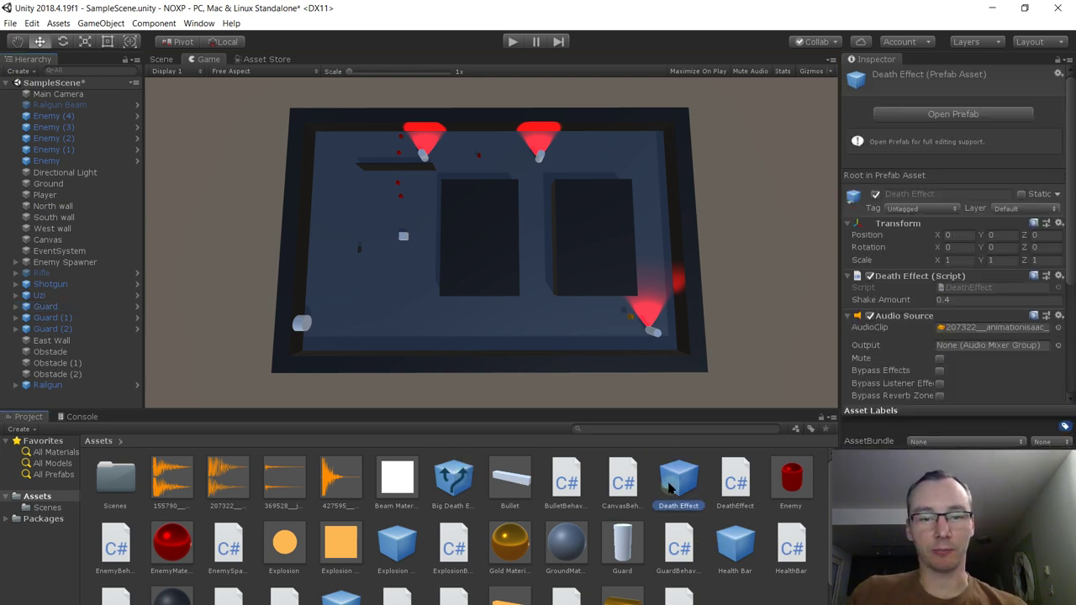
double_click(670, 487)
left_click(176, 58)
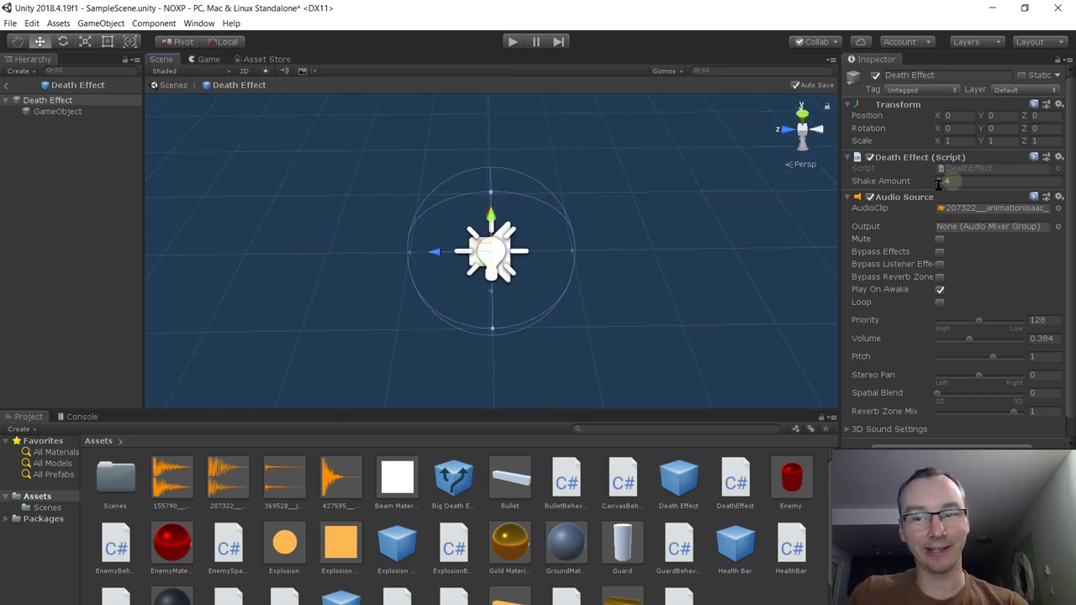
Confirm Shake Amount 0.4 and rename the prefab's child object to Light
key("Return")
left_click(37, 112)
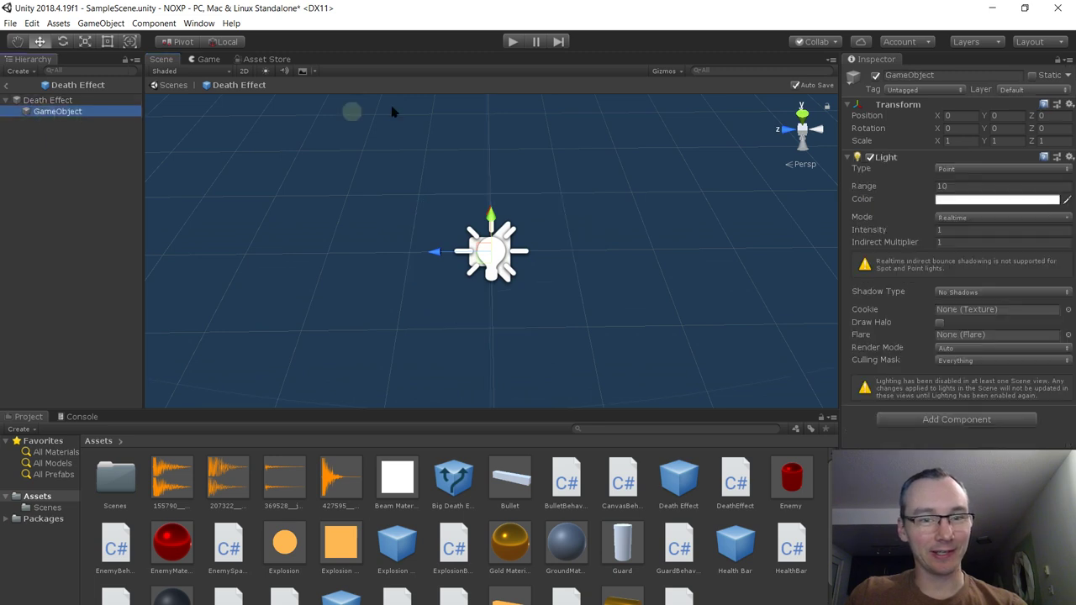
left_click(932, 75)
type("Light")
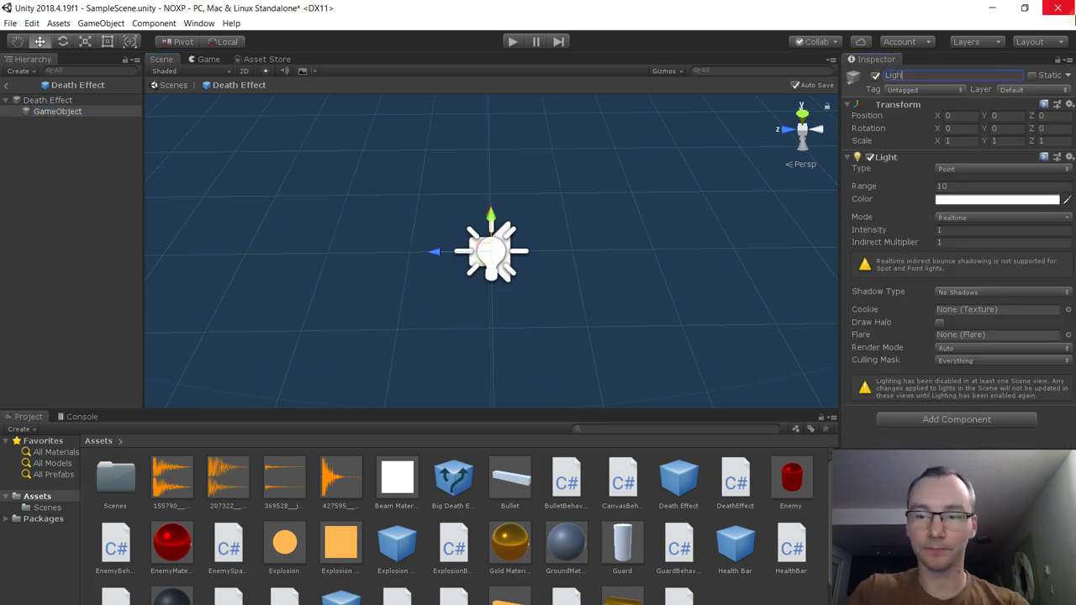
Adjust the light's Range, typing 2.29 then dragging, ending at Range 9.19 and Intensity 1.9
left_click(884, 186)
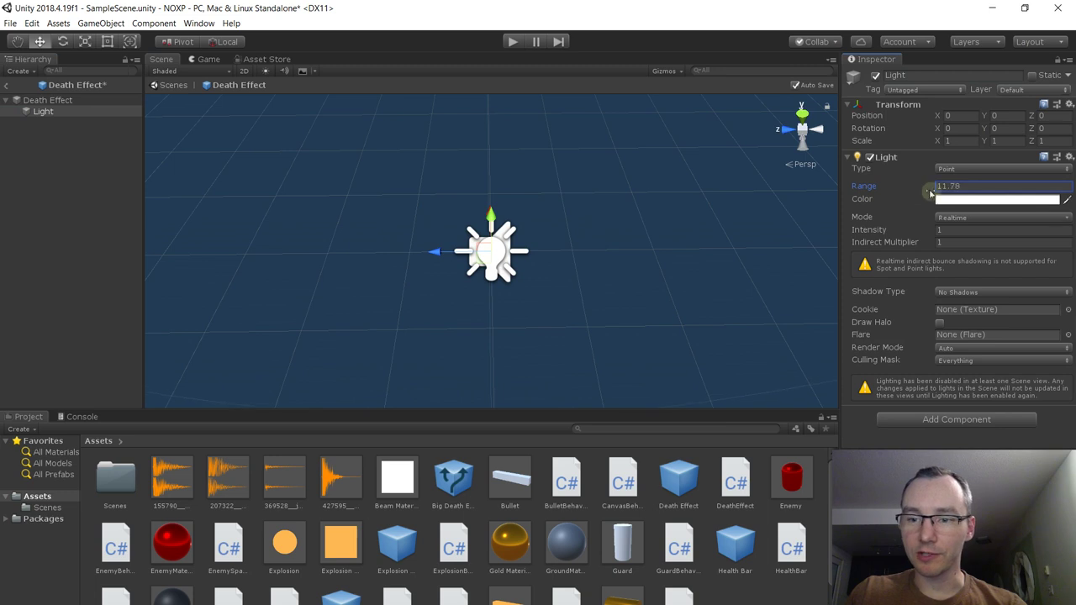
type("2.29")
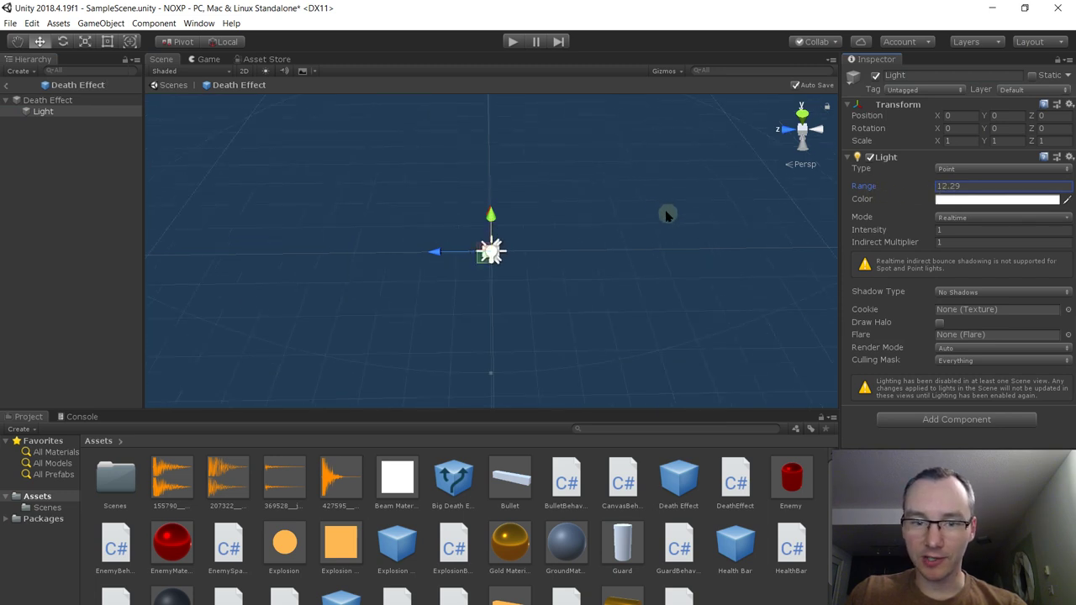
left_click(894, 186)
left_click_drag(894, 186, 878, 230)
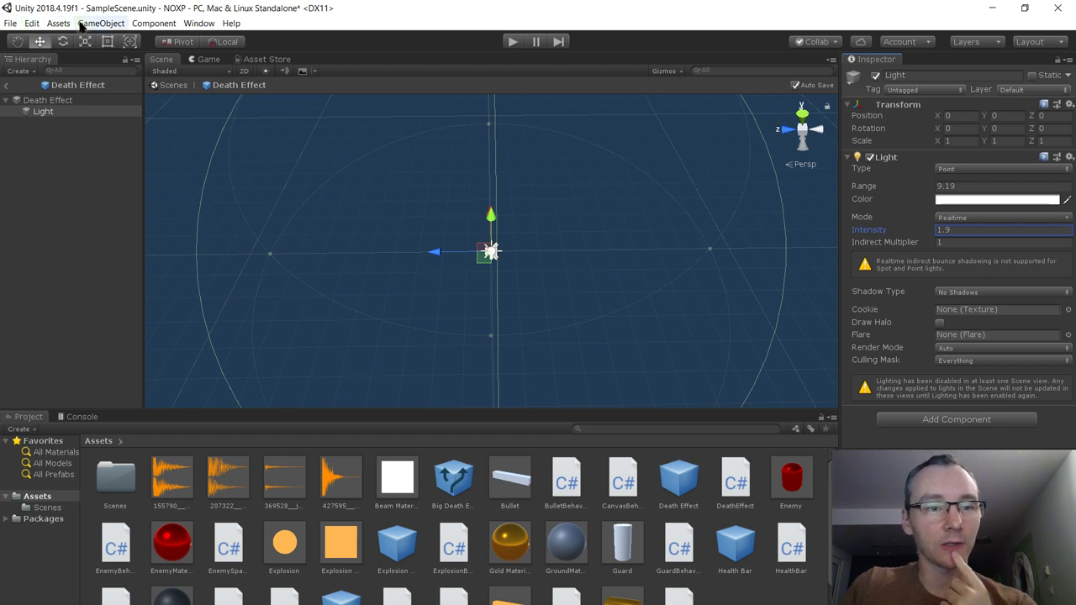
Set SampleScene as the Regular Environment for prefab editing in Project Settings
left_click(31, 22)
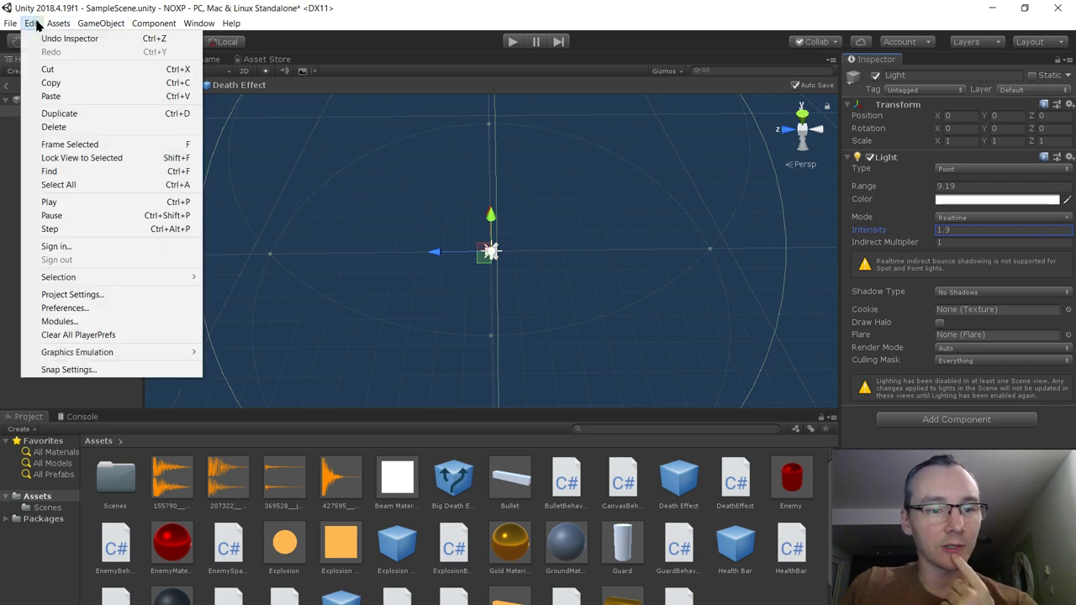
left_click(103, 294)
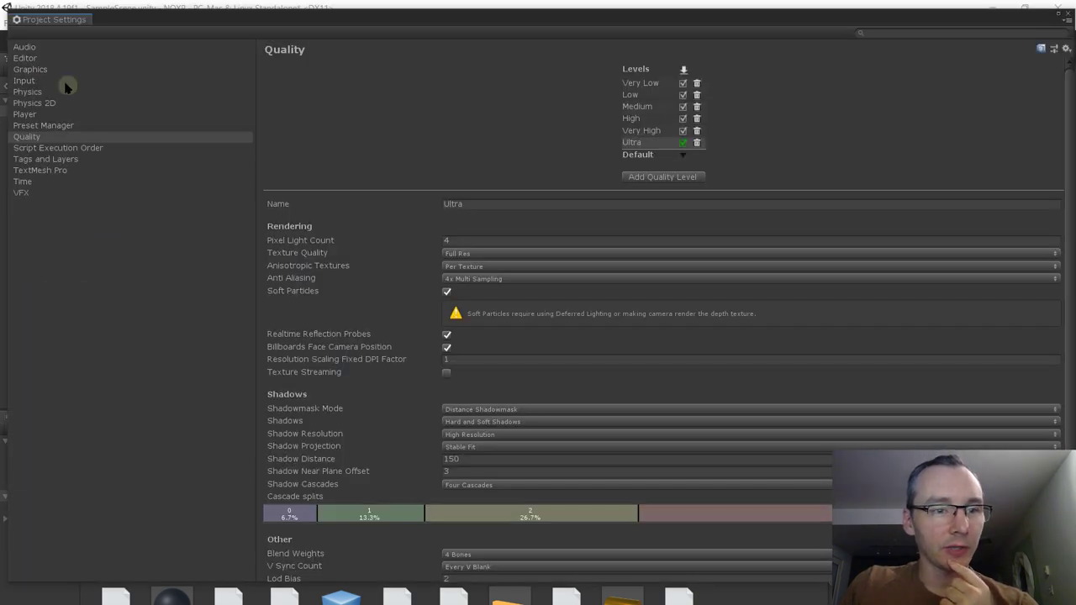
left_click(37, 60)
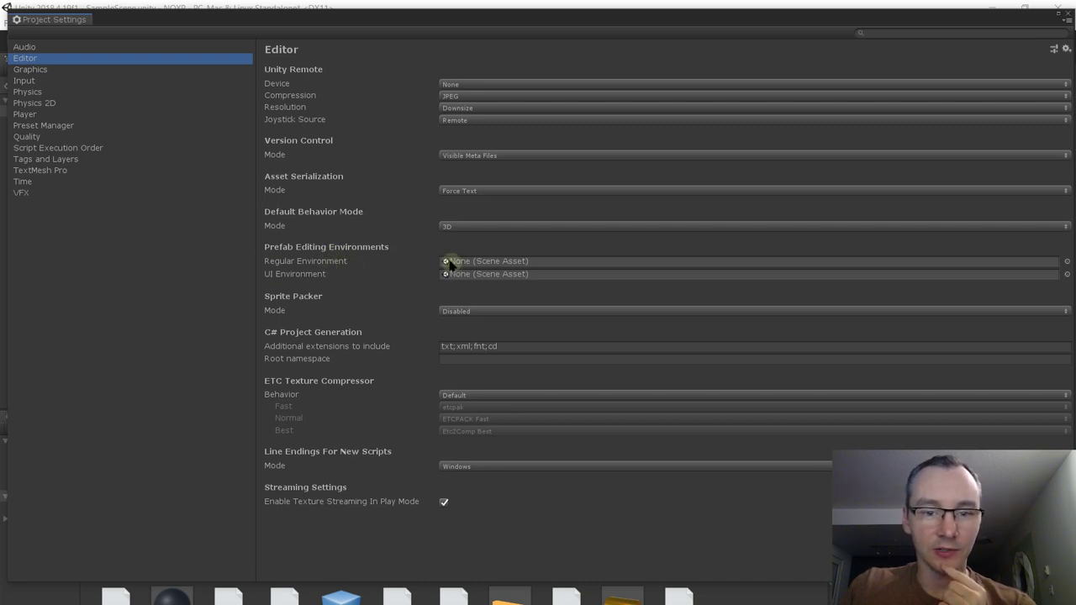
left_click(451, 265)
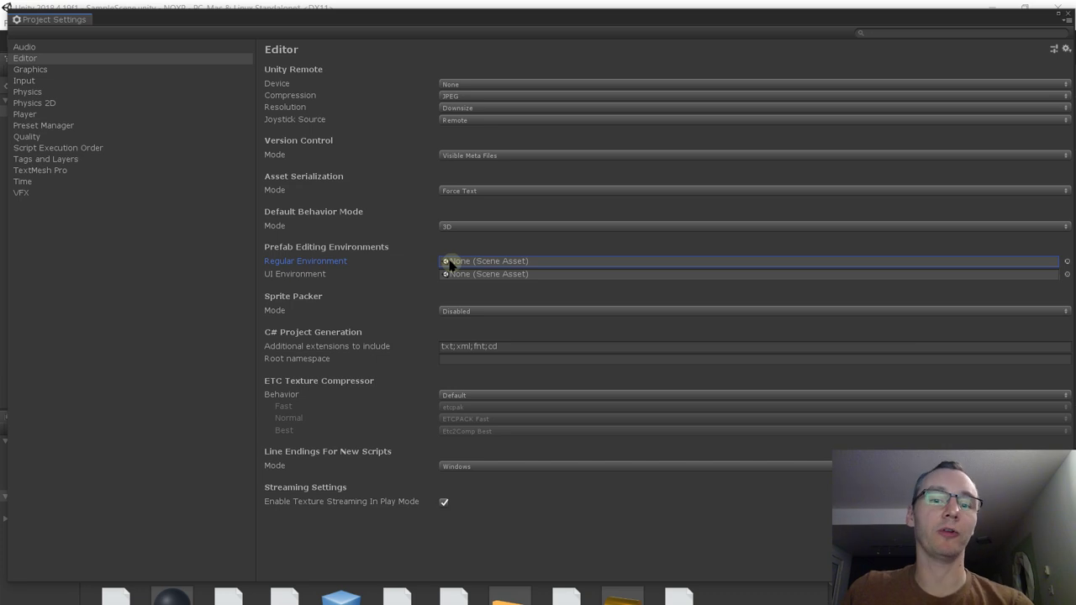
left_click(1066, 263)
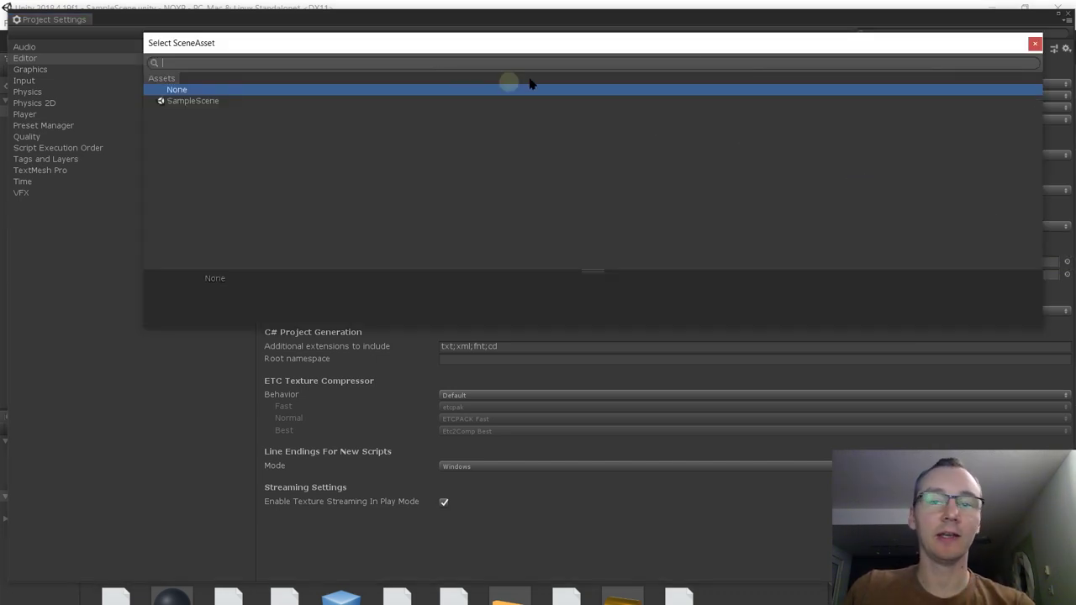
left_click(1034, 43)
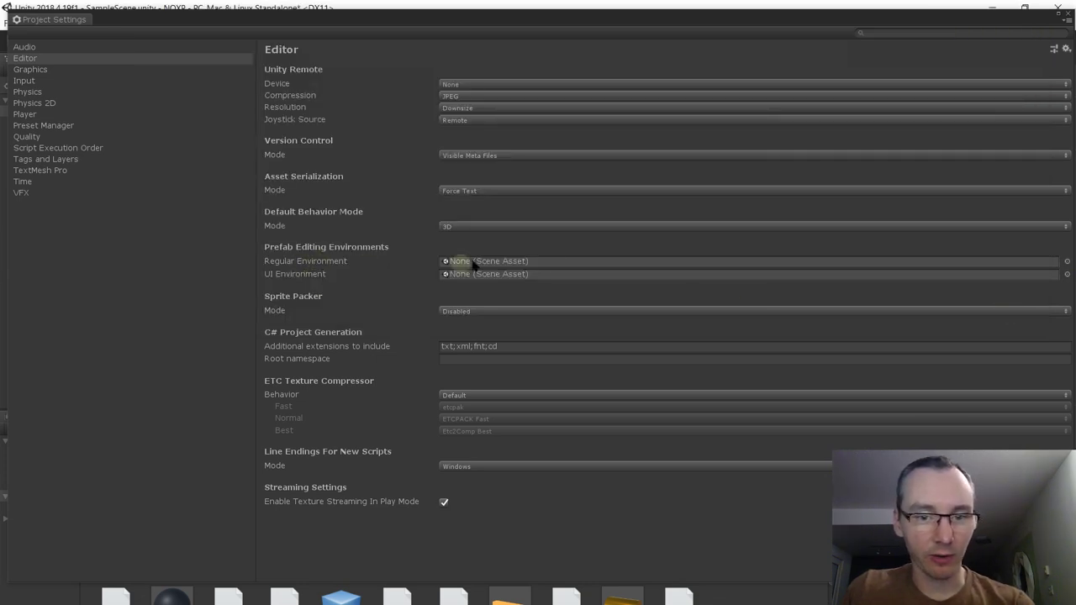
left_click(1067, 262)
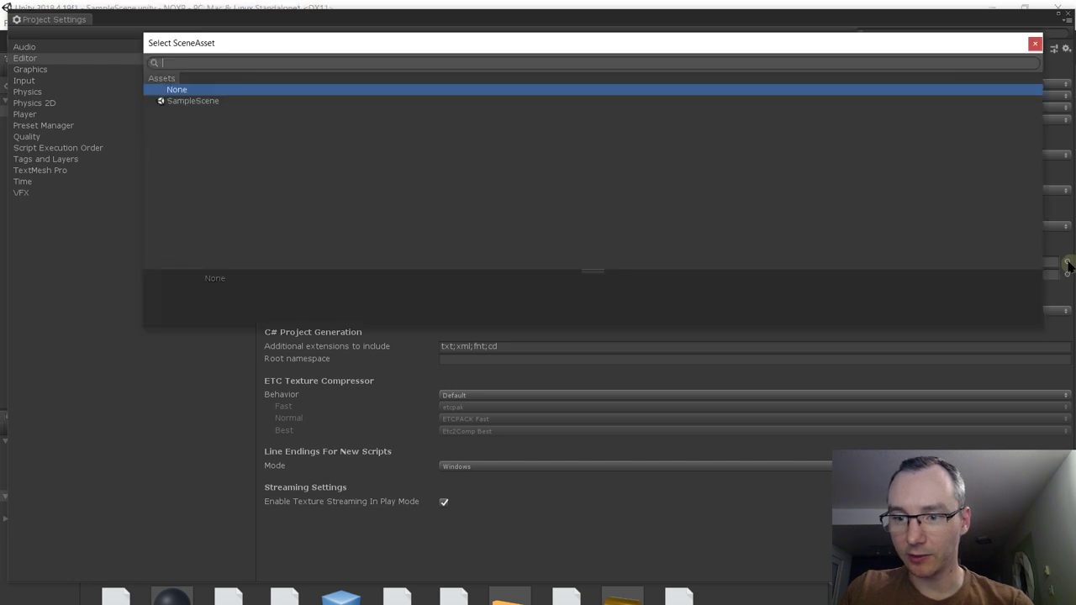
double_click(195, 102)
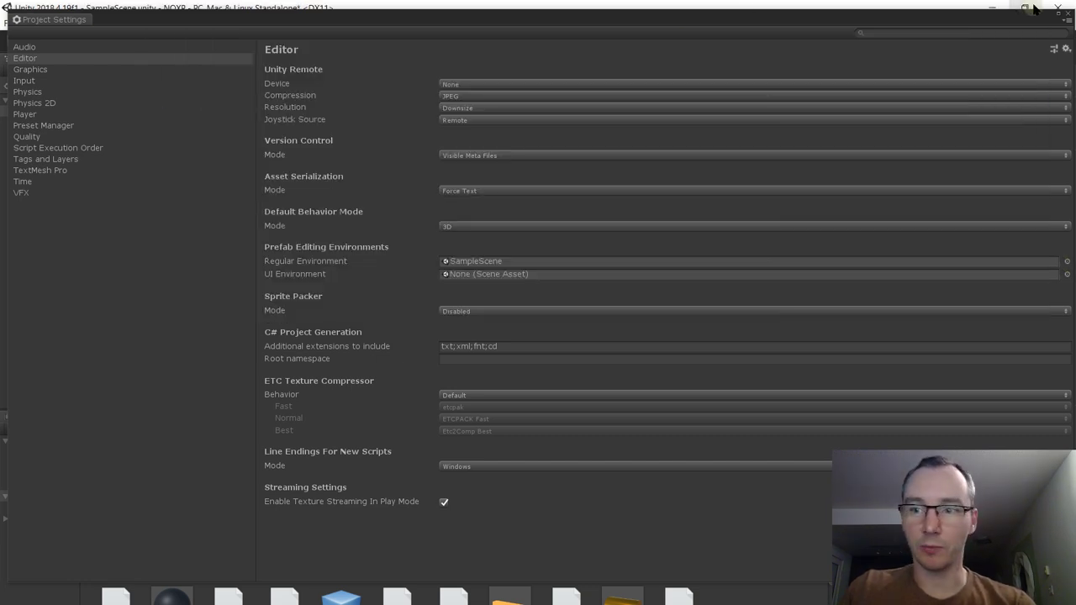
left_click(1066, 11)
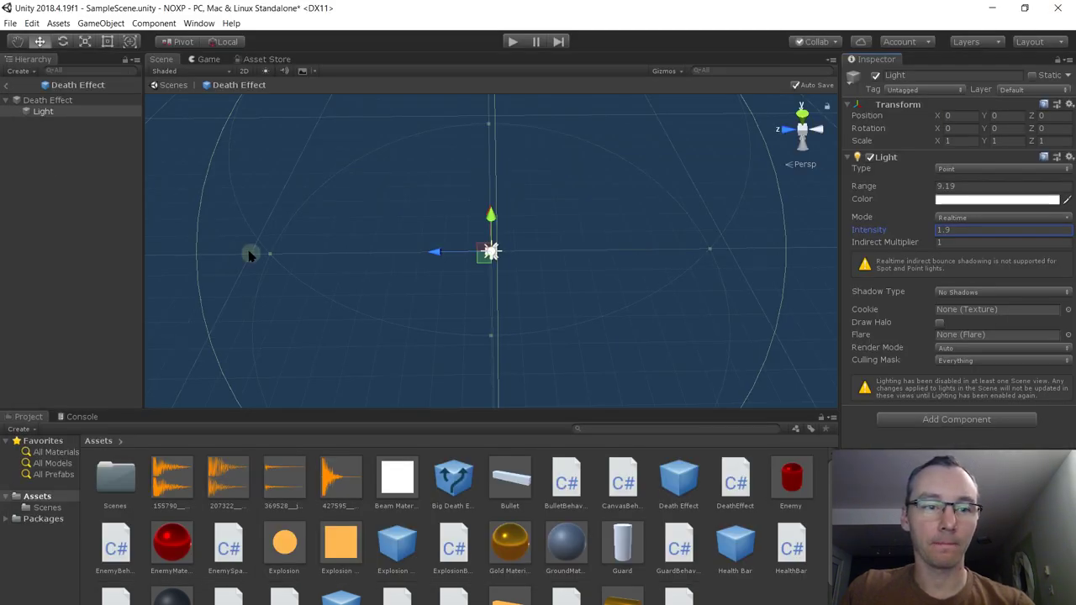
Reopen and close Project Settings, then exit prefab mode back to SampleScene
left_click(31, 22)
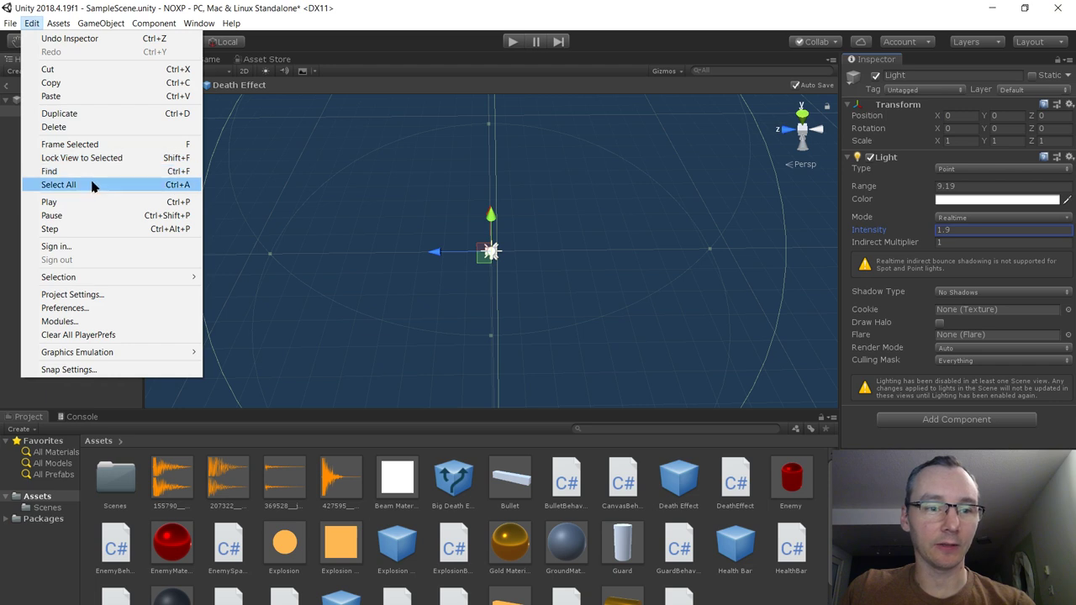
left_click(84, 295)
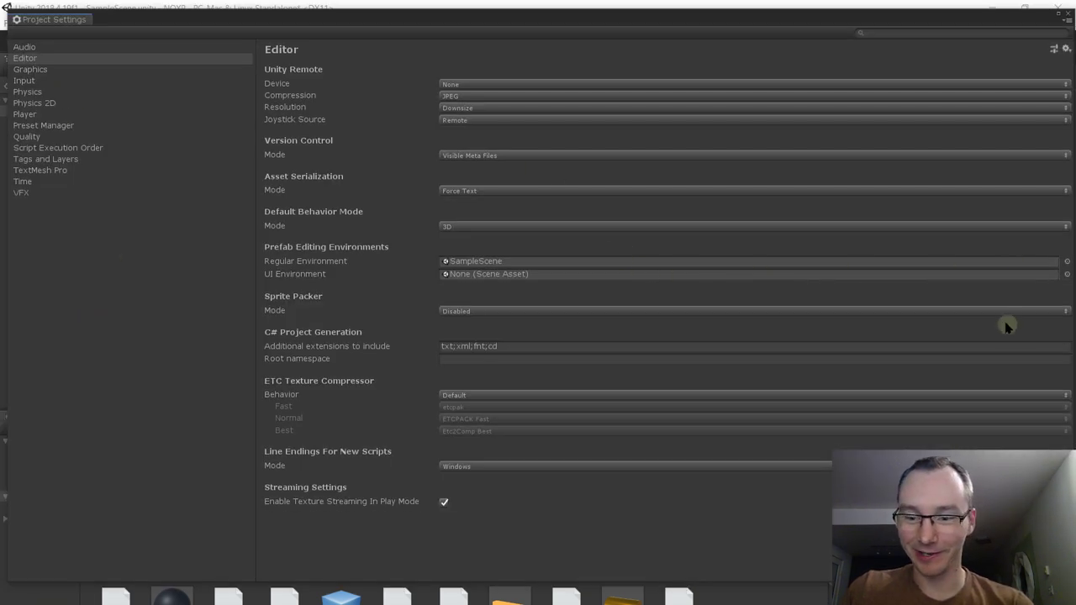
left_click(1069, 17)
left_click(14, 84)
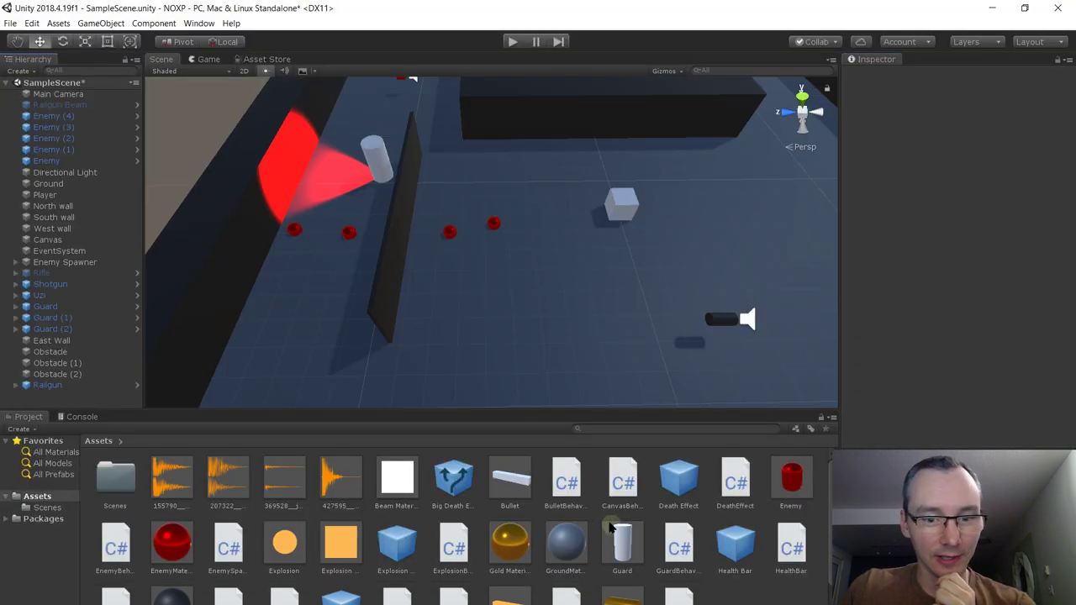
Open the Death Effect prefab and nudge the object along its X axis
double_click(678, 477)
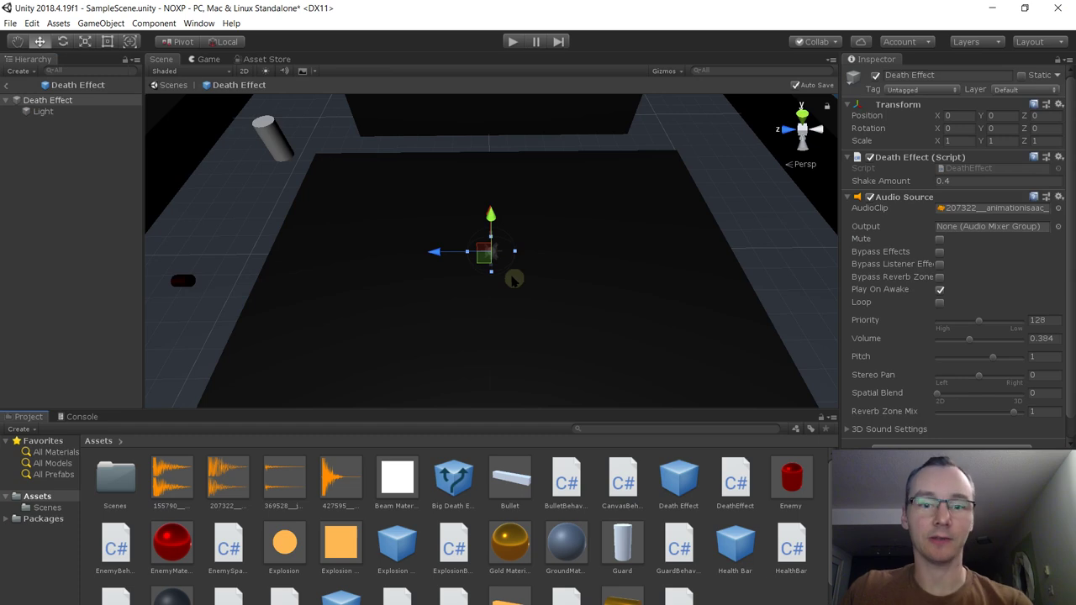
right_click_drag(515, 279, 392, 195)
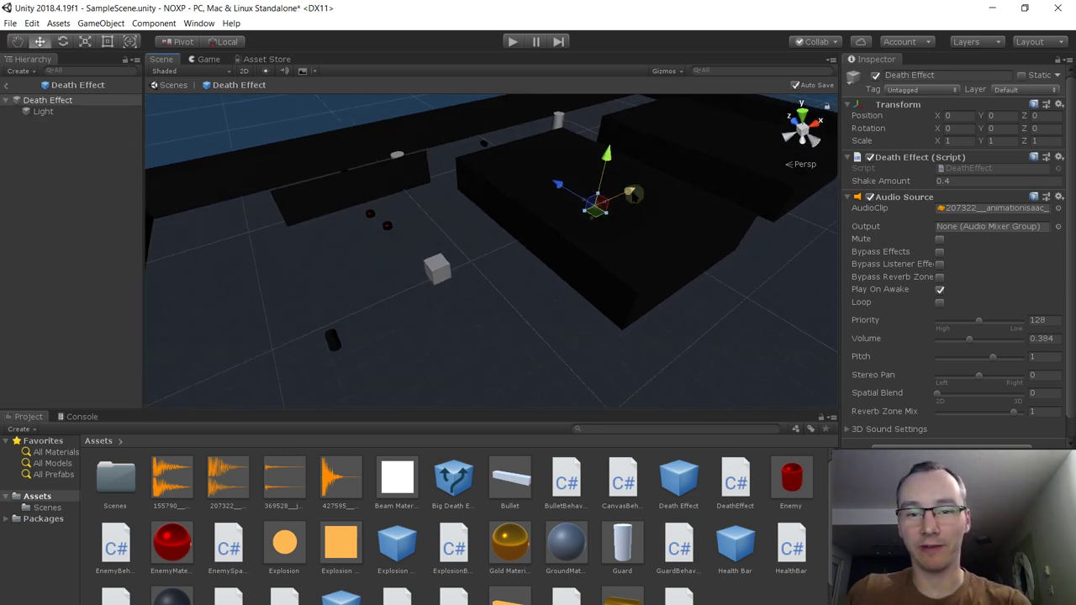
left_click_drag(632, 195, 475, 271)
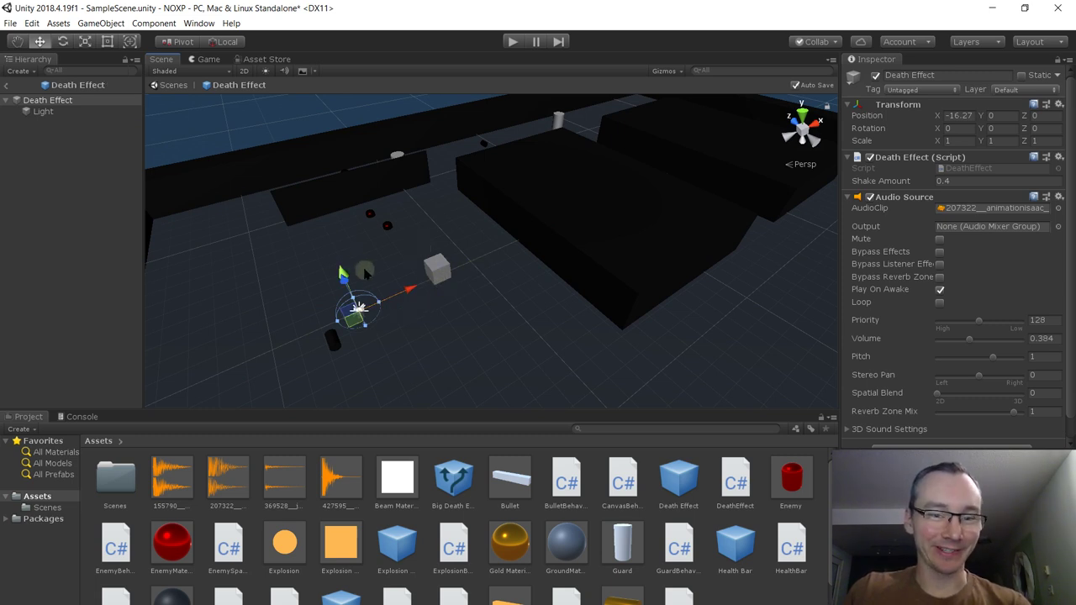
left_click_drag(364, 270, 546, 277, "alt")
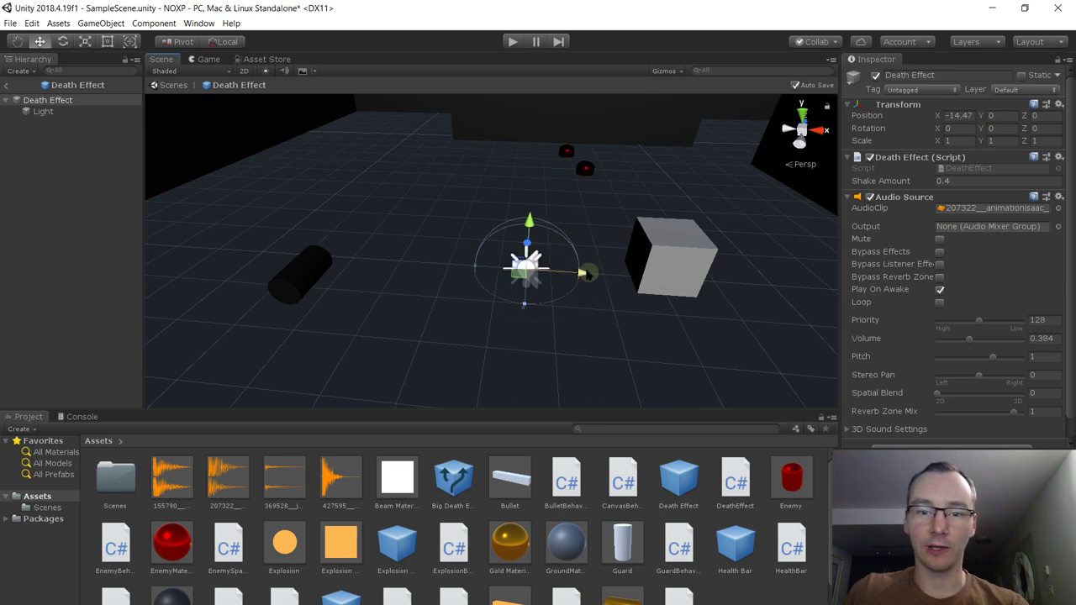
left_click_drag(583, 272, 563, 272)
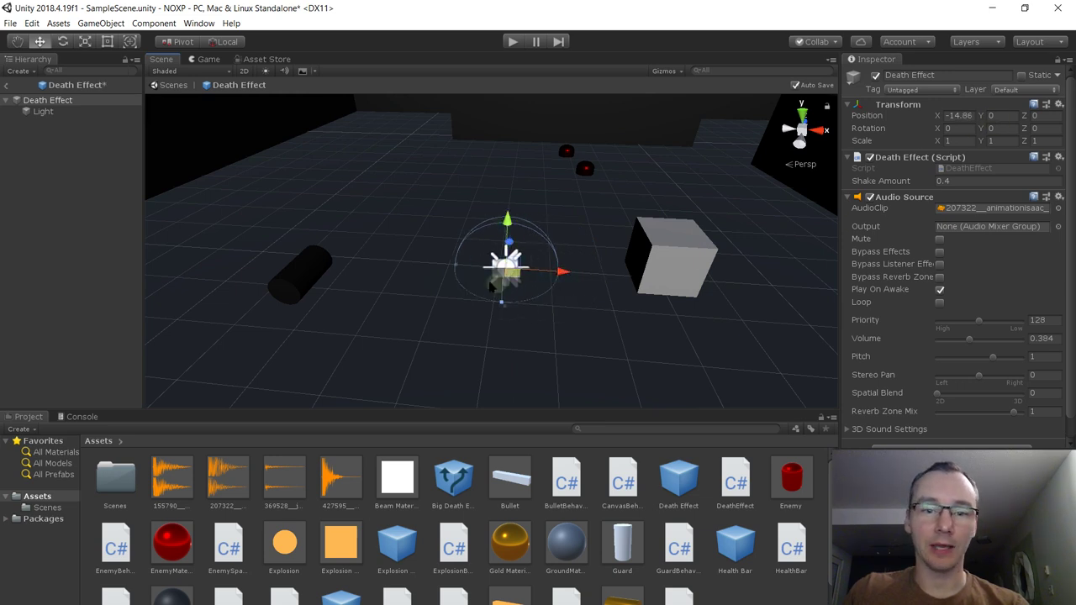
Raise the Light to Y 0.41 and set its Range to 9.33
left_click(43, 111)
left_click_drag(507, 219, 508, 201)
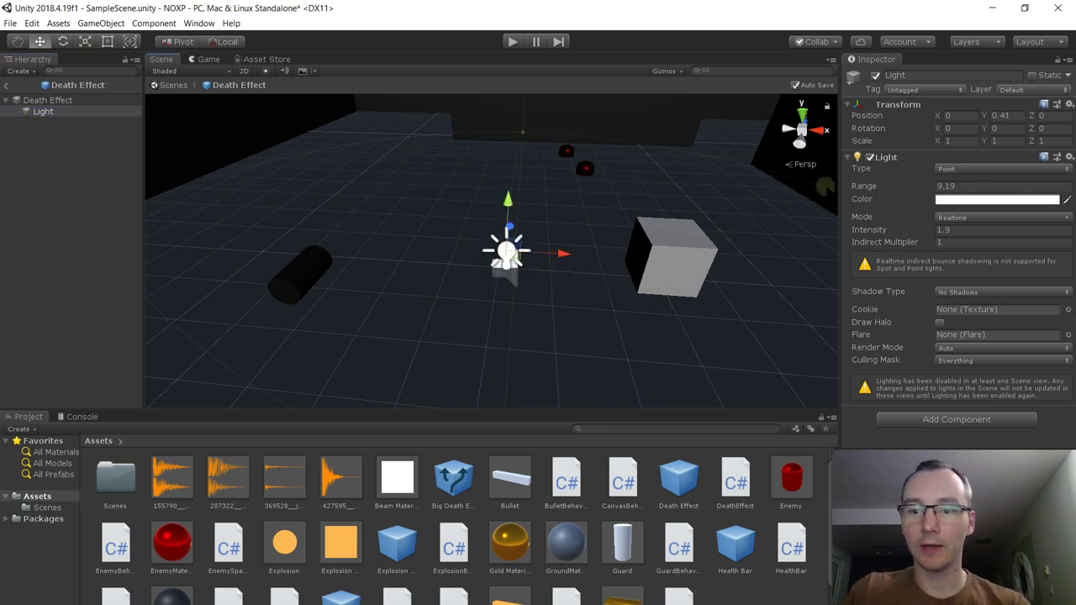
left_click(943, 185)
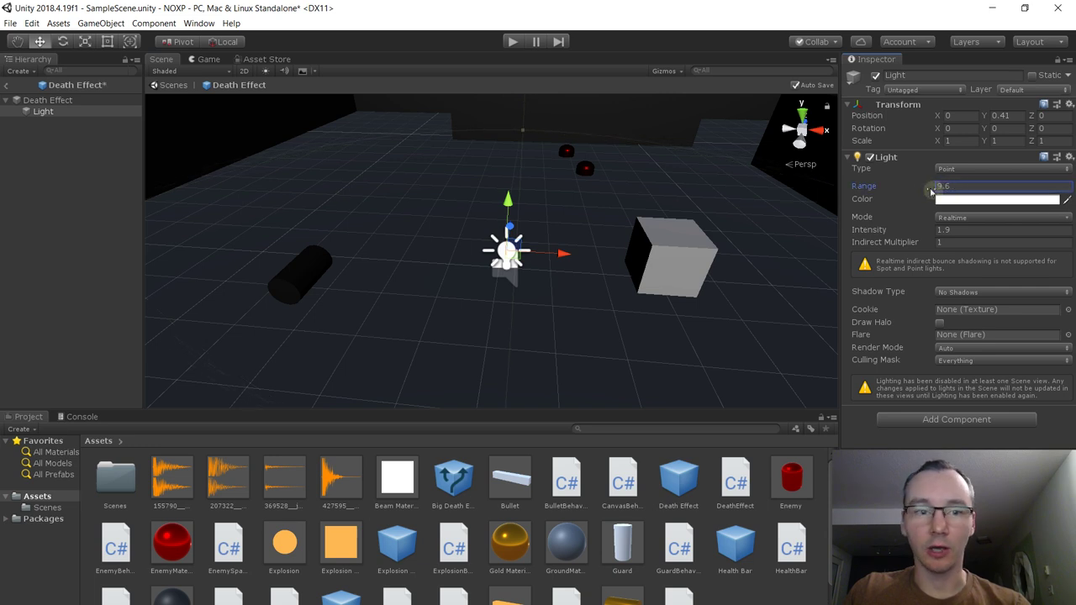
left_click_drag(929, 190, 926, 190)
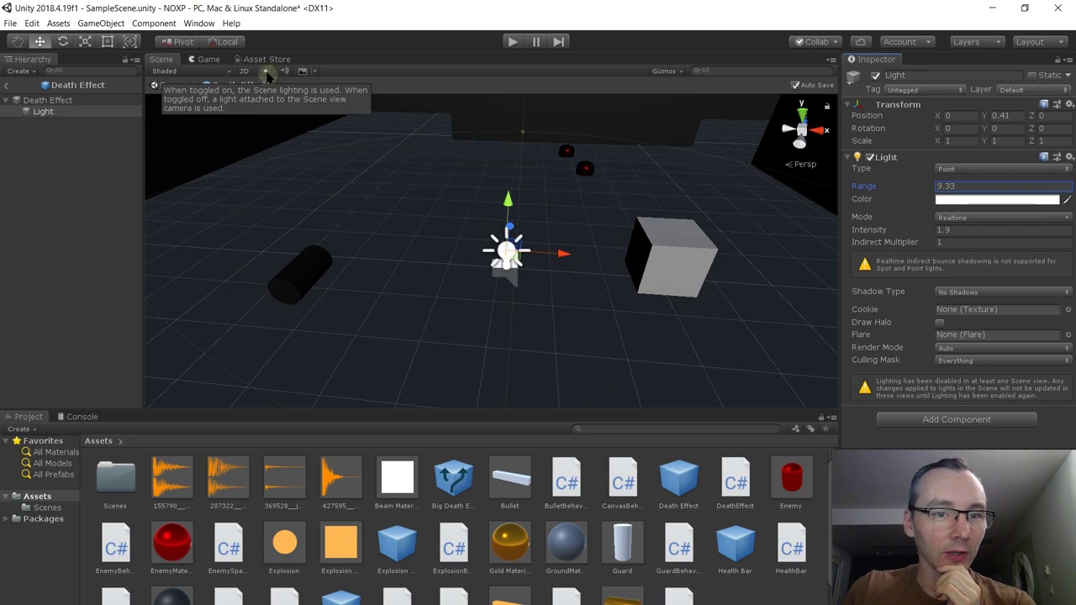
Turn on scene lighting and move the Light from Y 0 up to Y 0.48
left_click(267, 74)
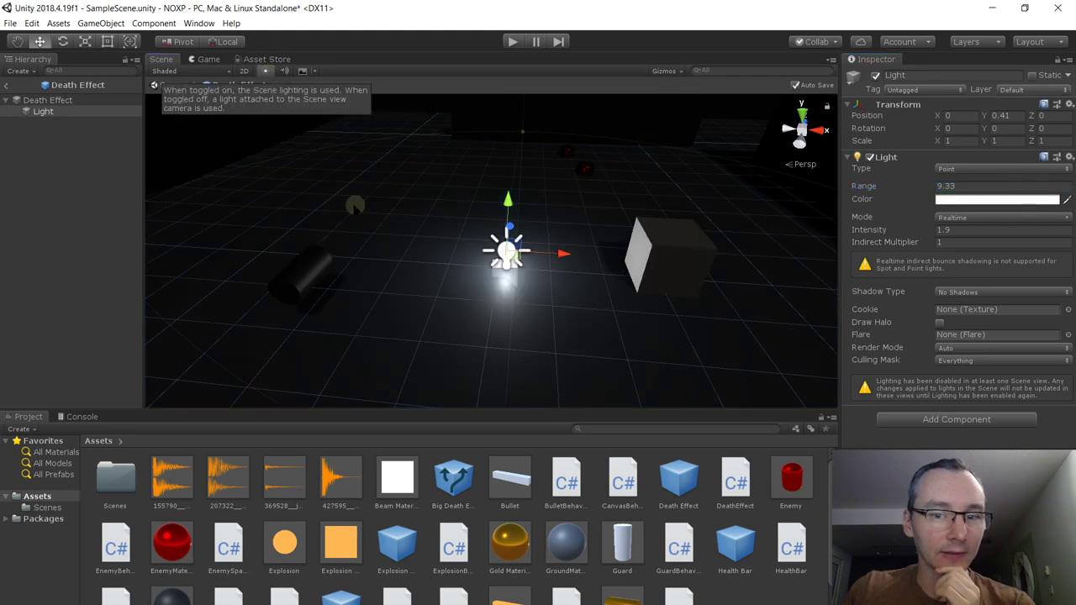
right_click_drag(529, 278, 426, 234)
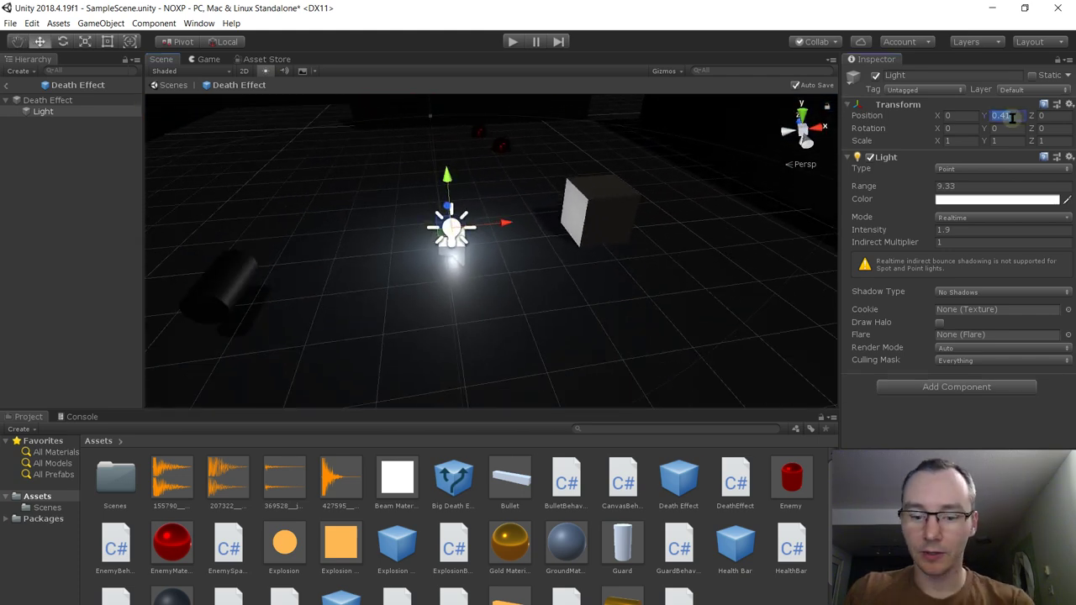
type("0")
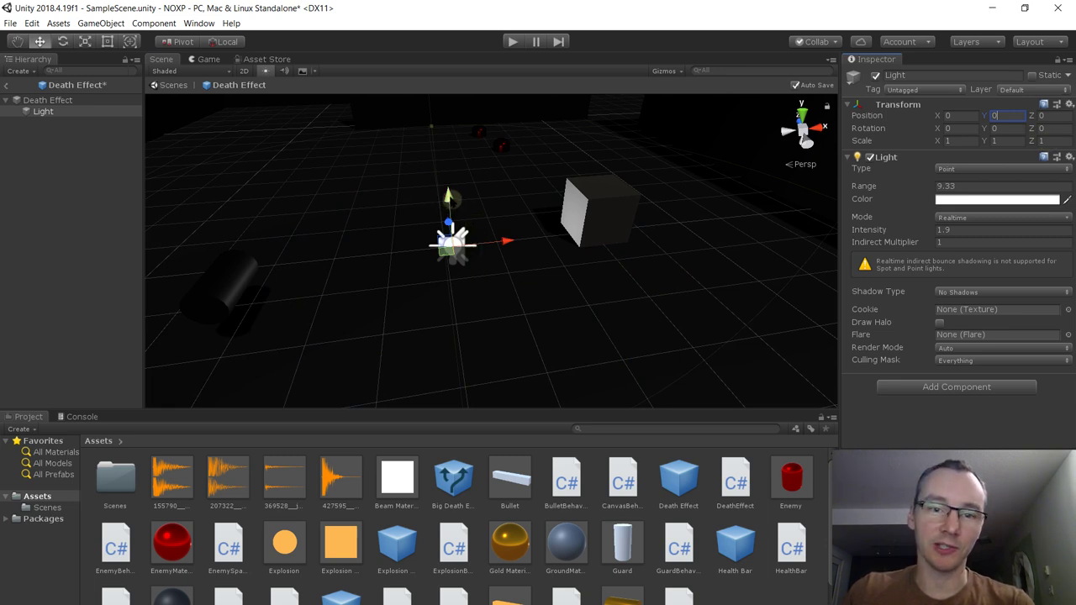
left_click_drag(448, 195, 464, 179)
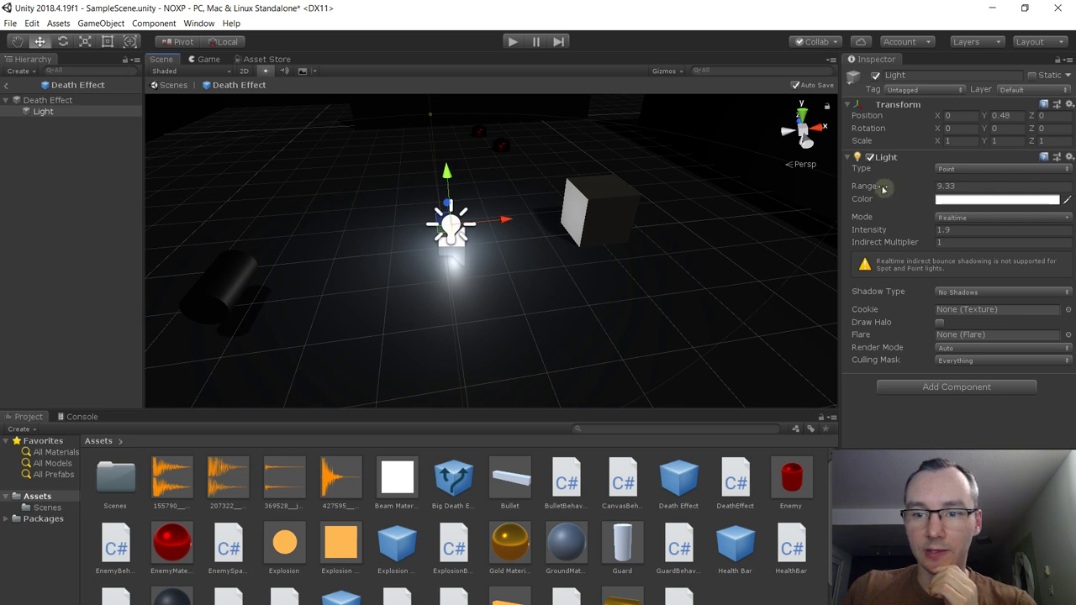
Scrub the light's Range up and down, ending at 13.3
left_click_drag(880, 189, 904, 220)
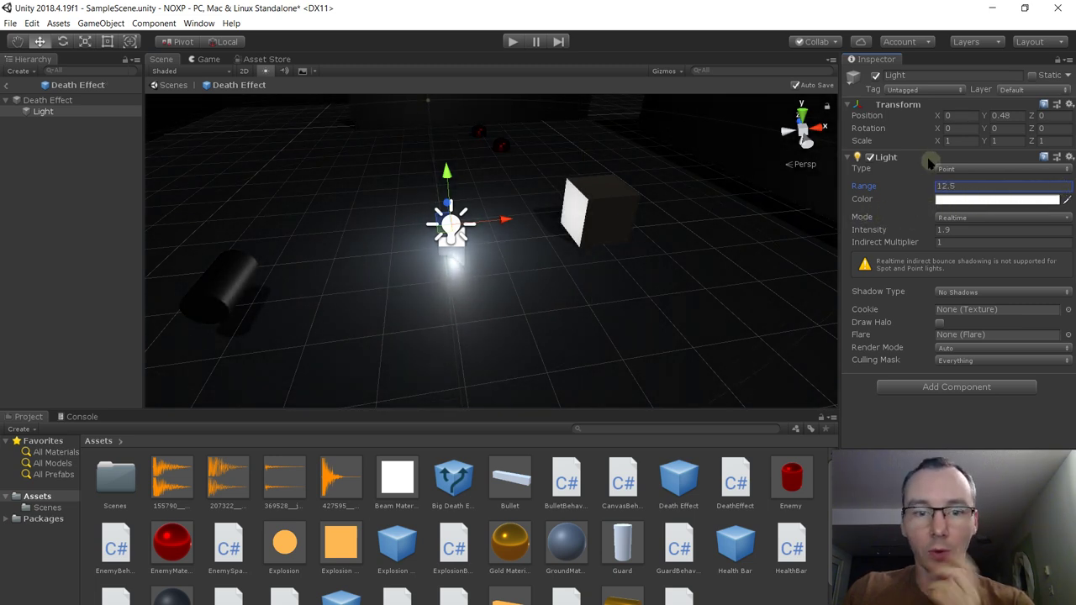
left_click_drag(908, 193, 831, 192)
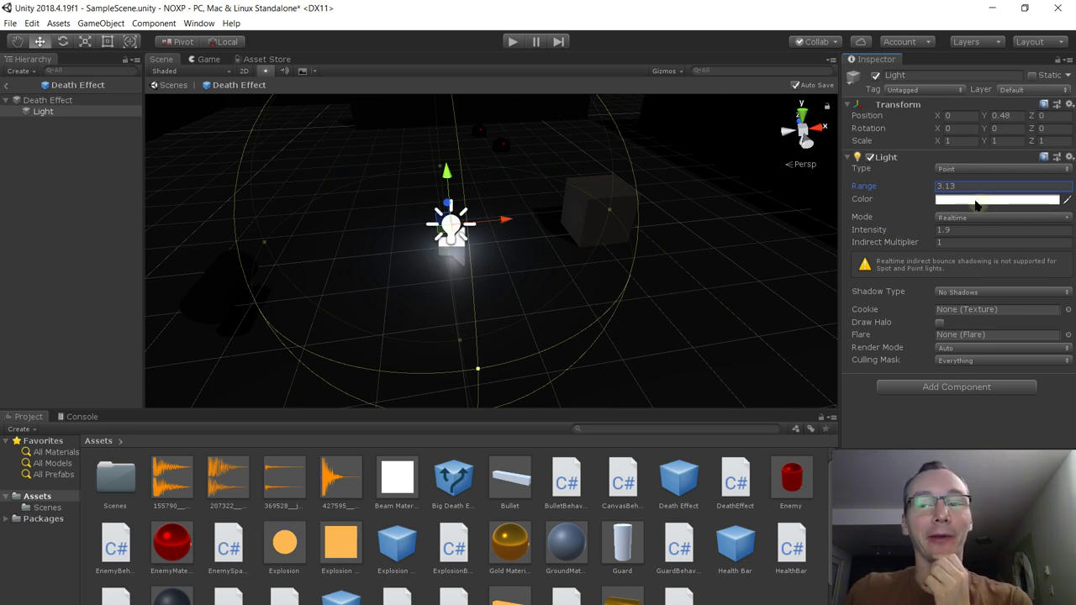
left_click_drag(898, 192, 968, 192)
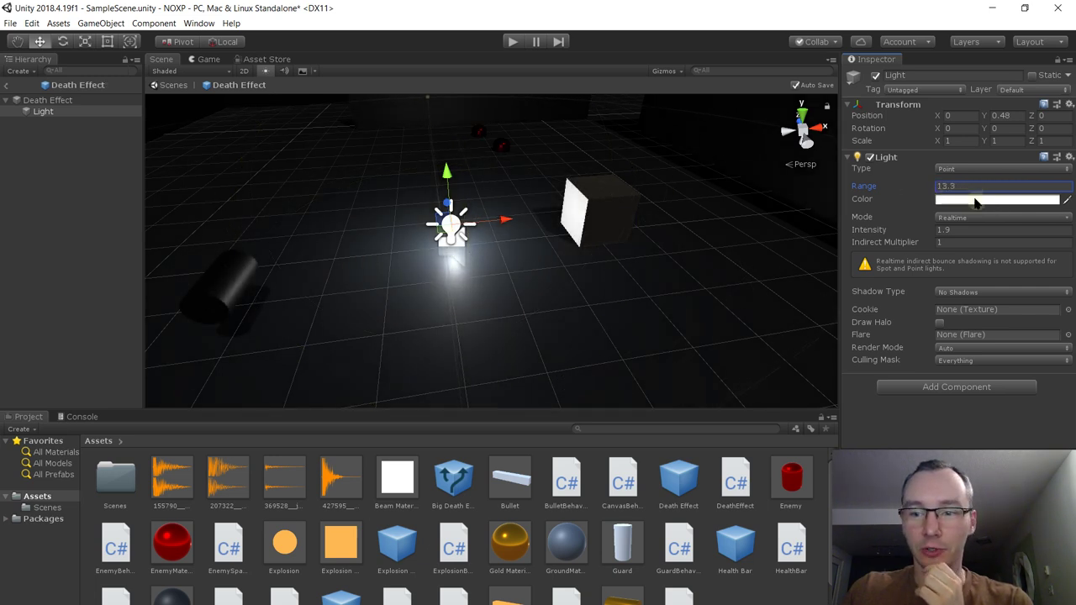
Change the Light's colour from white to a warm pale yellow, FFDD99
left_click(975, 200)
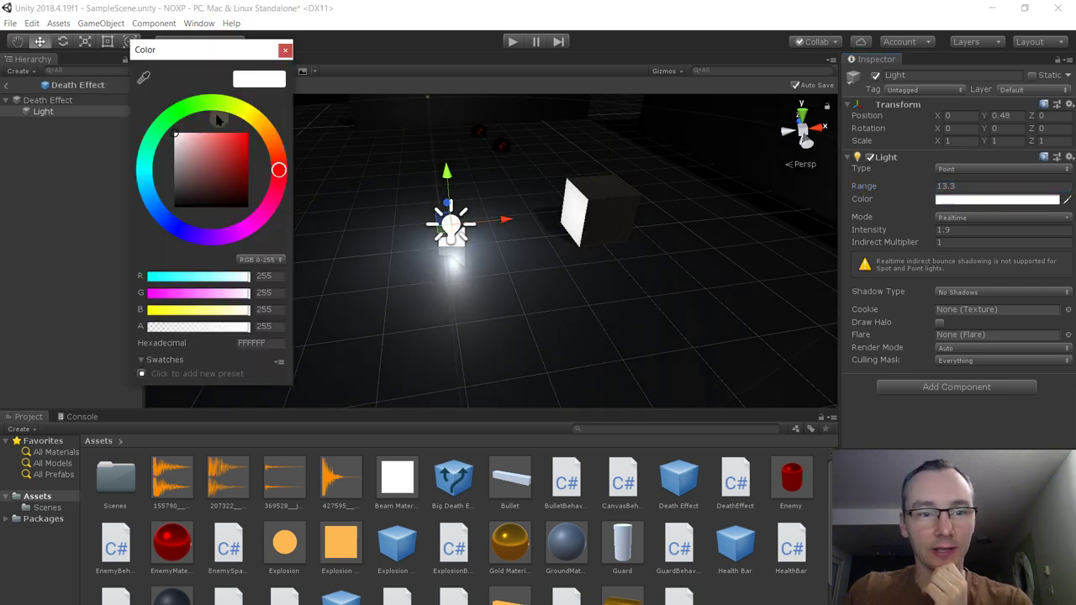
left_click_drag(244, 110, 258, 128)
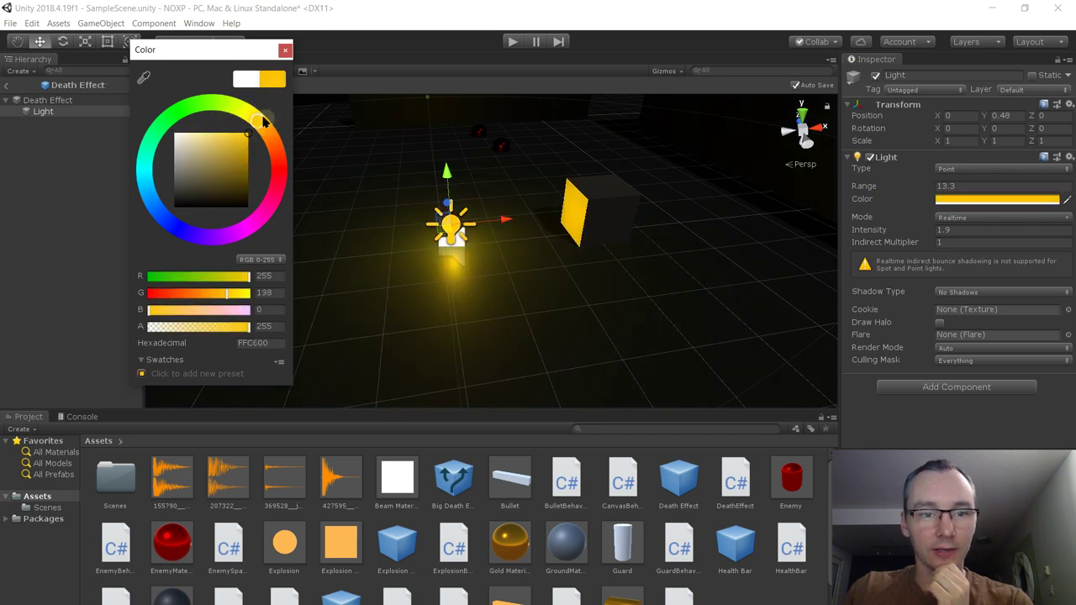
mouse_move(260, 123)
left_mouse_down()
mouse_move(249, 116)
mouse_move(263, 131)
mouse_move(252, 119)
mouse_move(264, 127)
mouse_move(178, 133)
mouse_move(219, 136)
mouse_move(200, 135)
left_mouse_up()
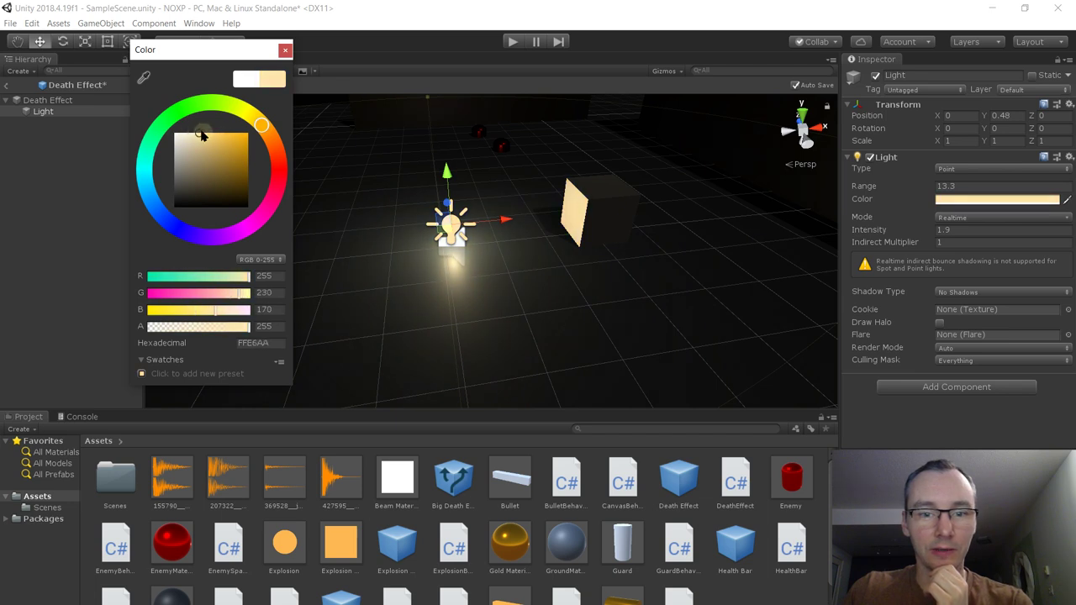
left_click(266, 127)
left_click_drag(269, 137, 263, 131)
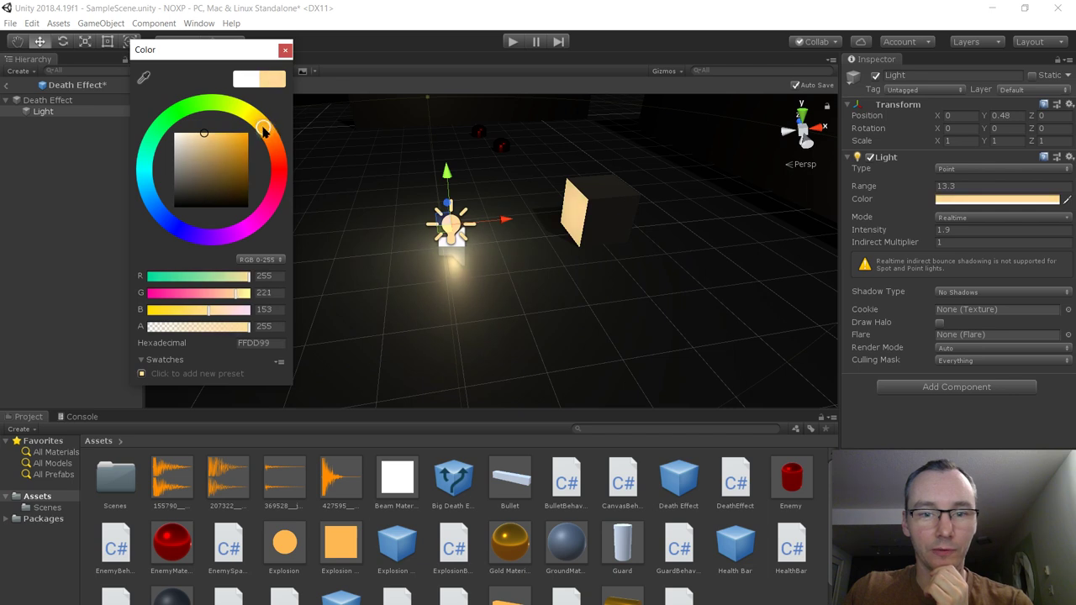
left_click(285, 51)
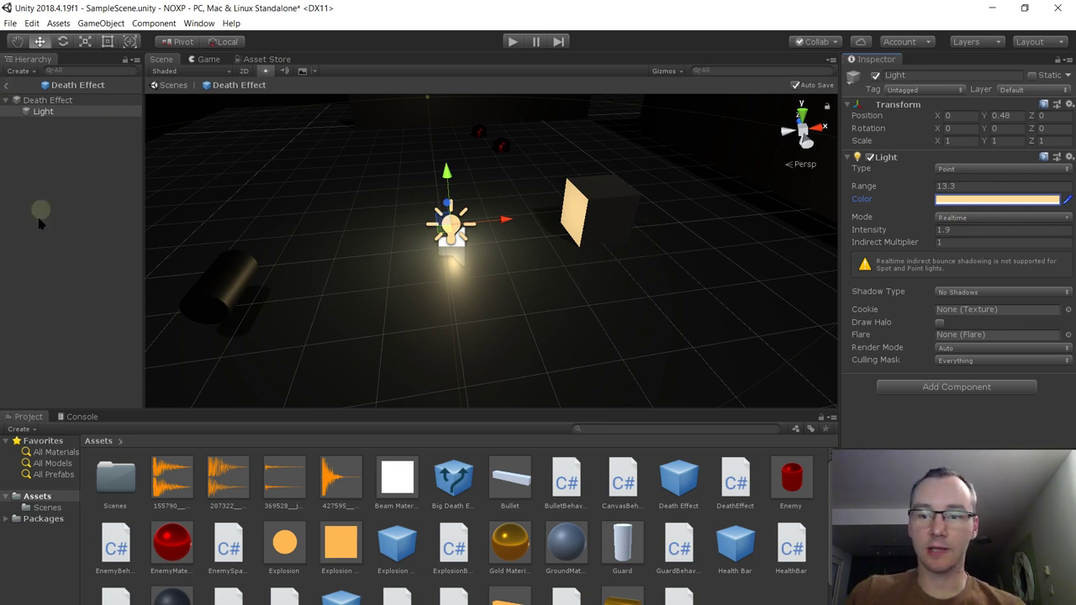
Set the Death Effect Light's Render Mode to Important and show the Game view
left_click(954, 350)
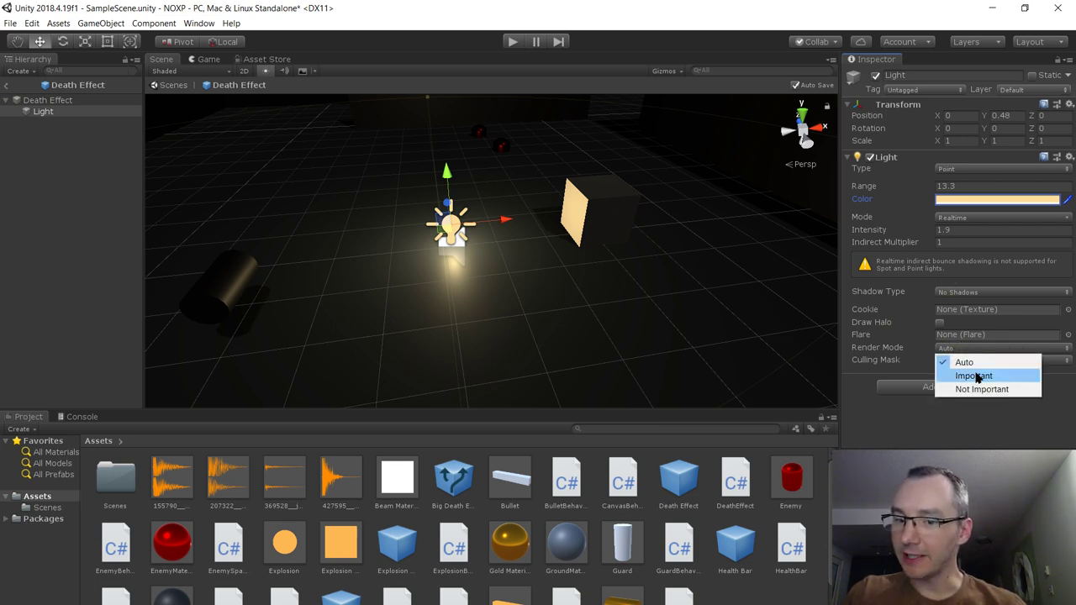
left_click(975, 377)
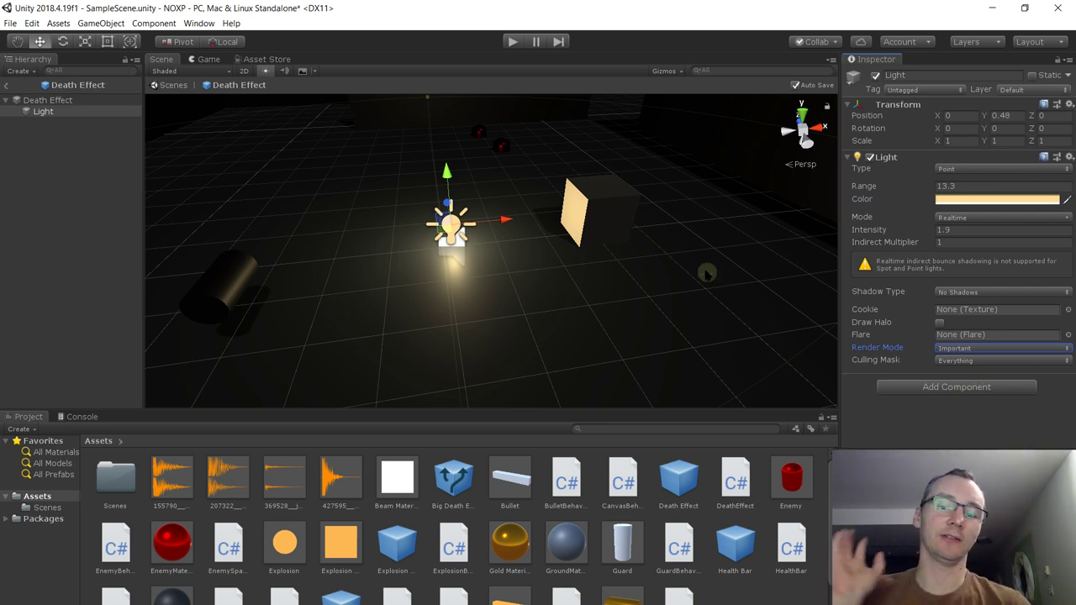
left_click(207, 61)
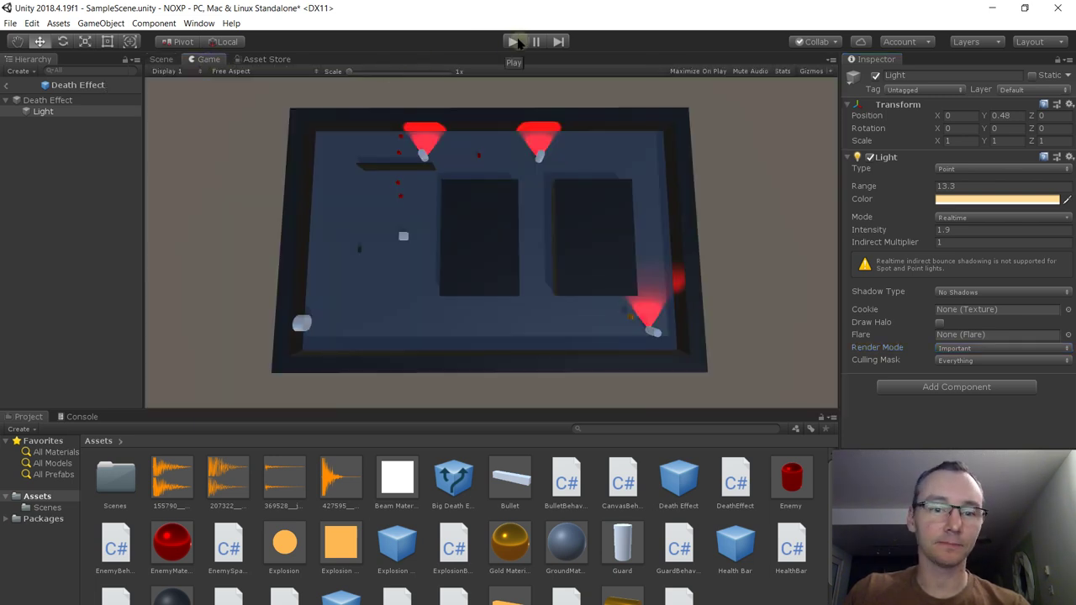
Enter Play mode and shoot the guards to watch the death effect's light flash
left_click(514, 42)
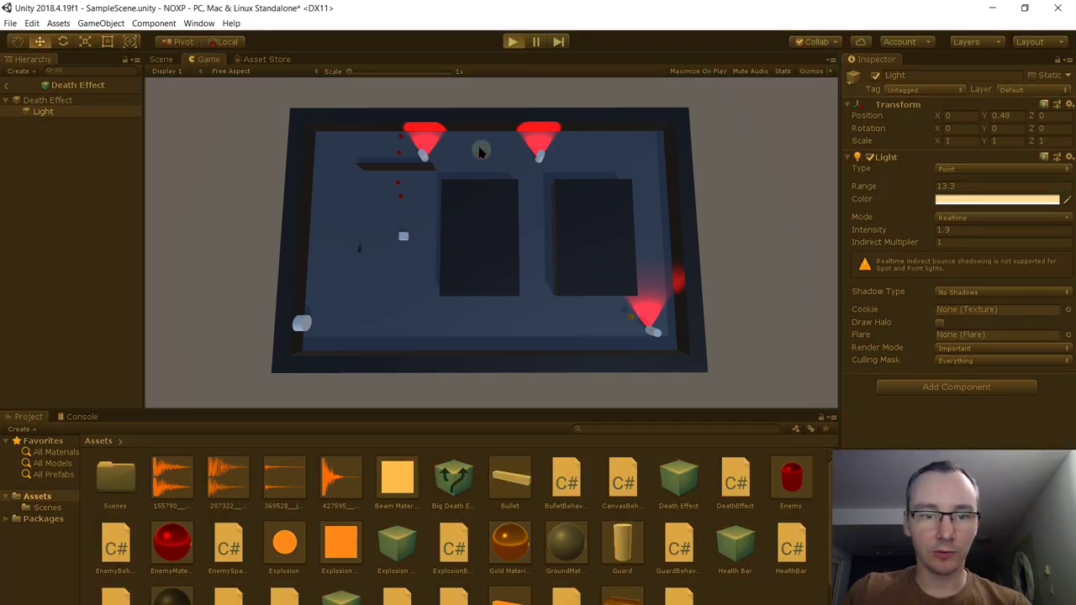
key("ctrl+p")
key("Left")
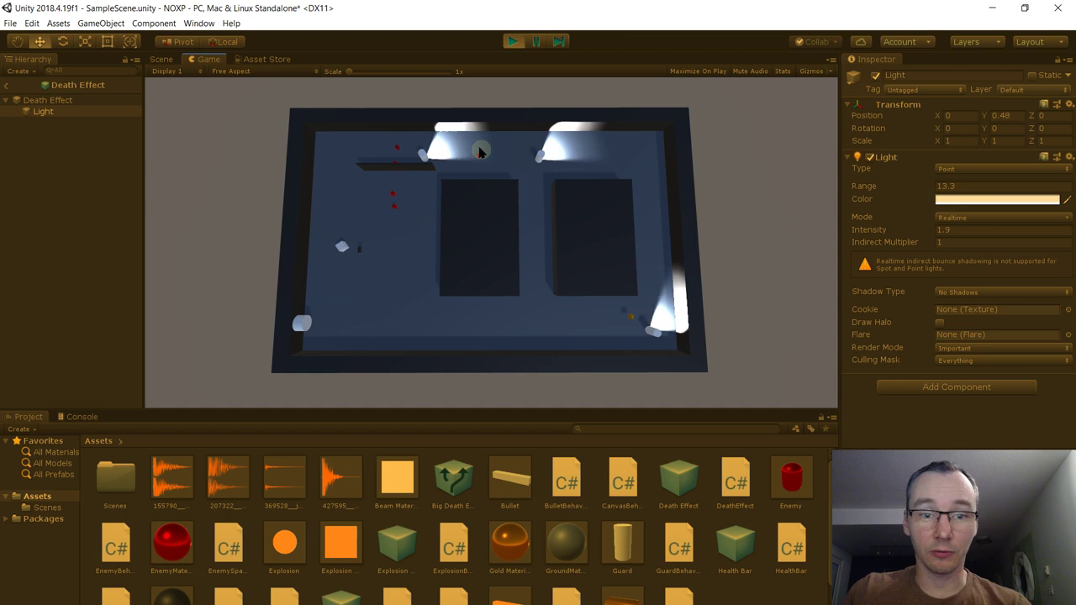
key("Down")
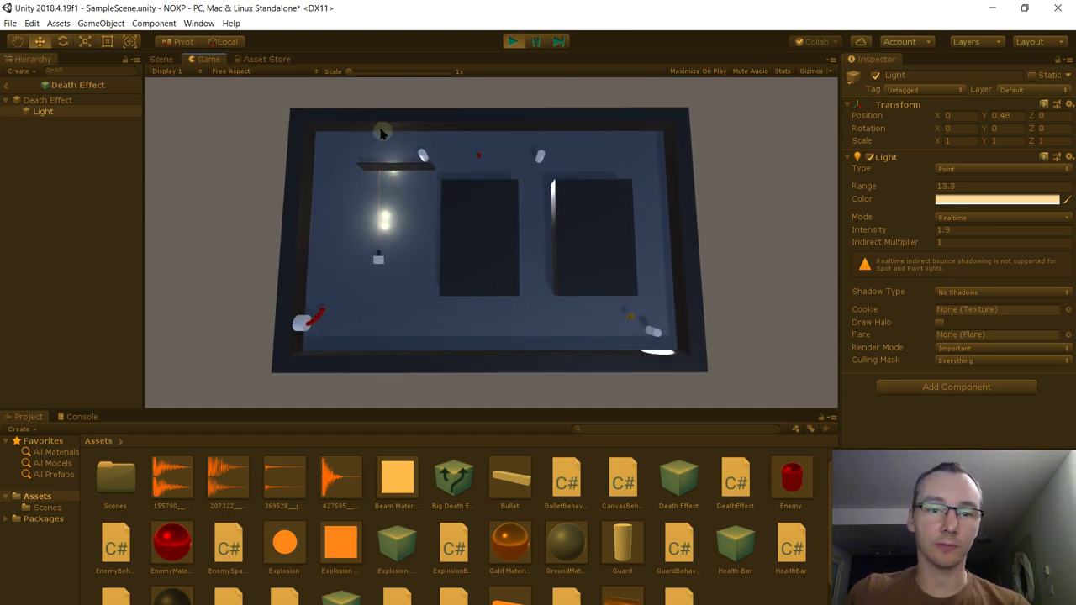
key("Up")
left_click(332, 315)
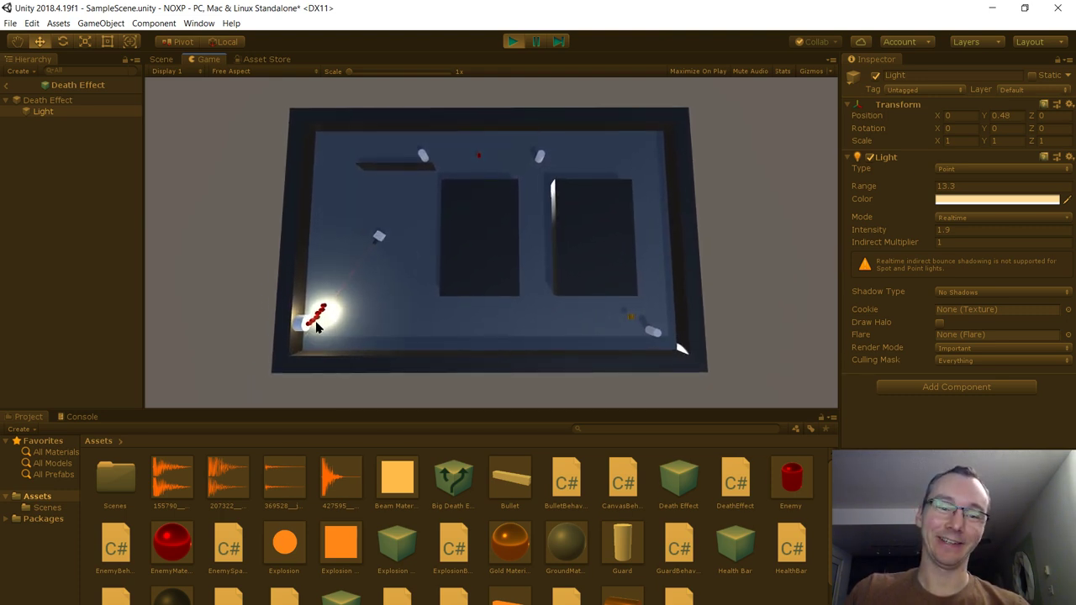
left_click(350, 271)
left_click(319, 324)
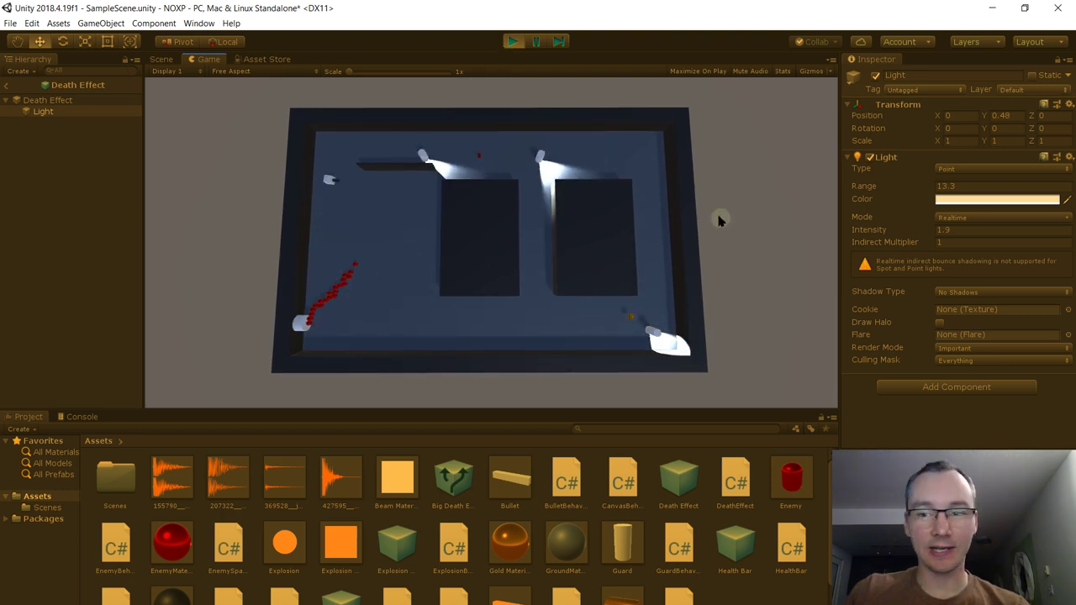
Lower the light's Intensity to 1 and its Range to 5 while playing
left_click(941, 230)
type("1")
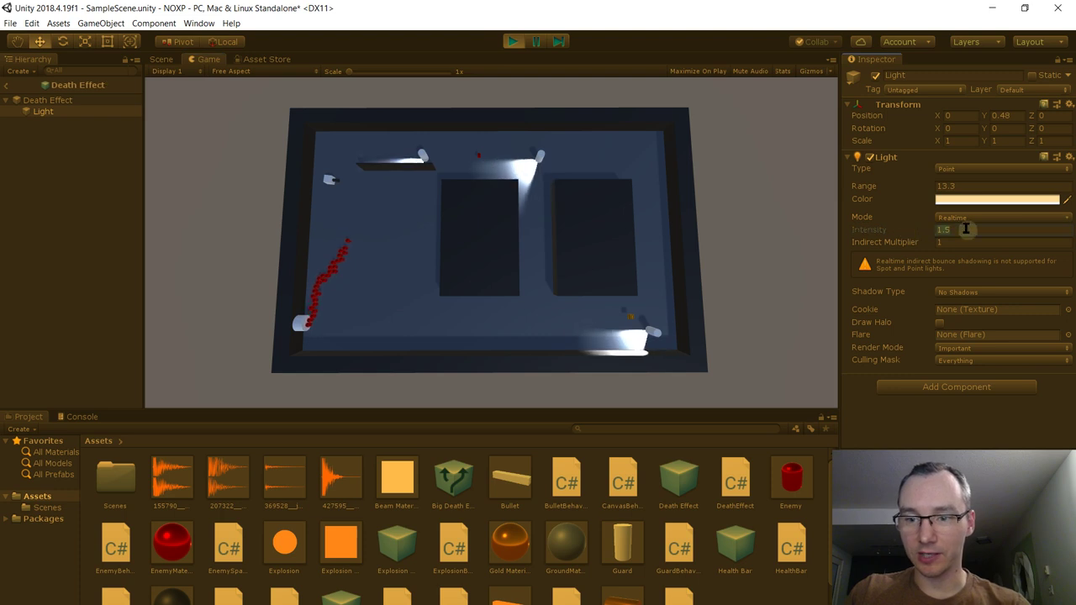
key("Return")
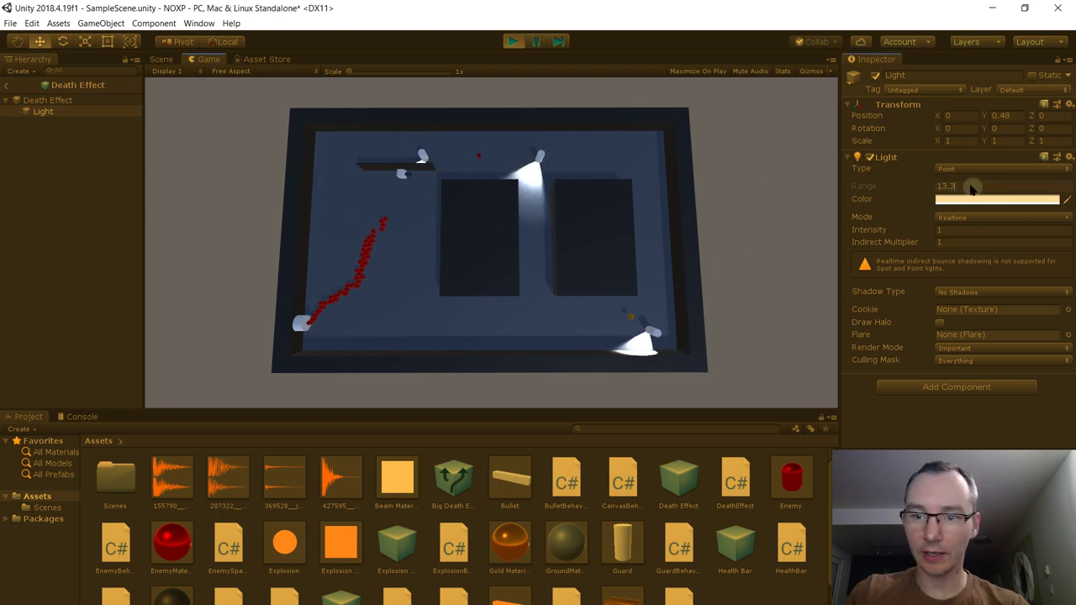
type("5")
key("Return")
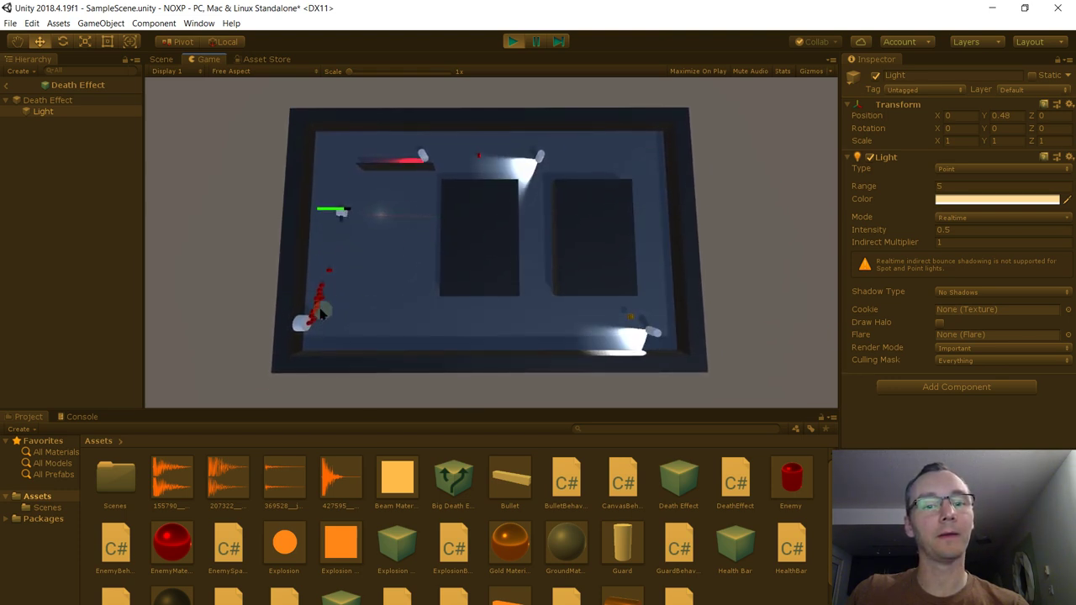
Tune the light to about Intensity 1 and Range 3.53, then exit Play mode
left_click(956, 230)
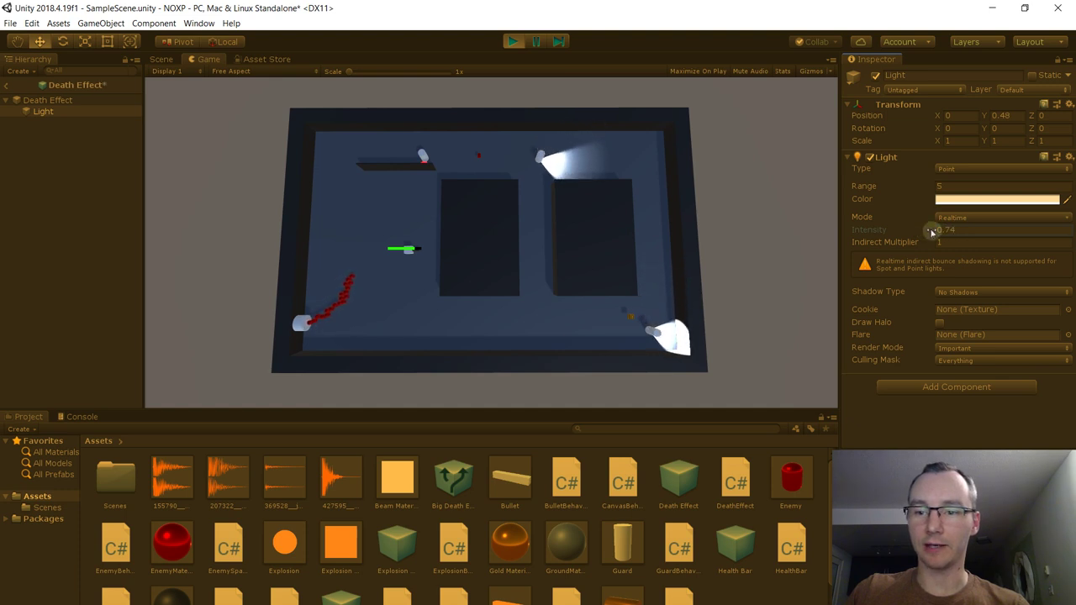
key("Return")
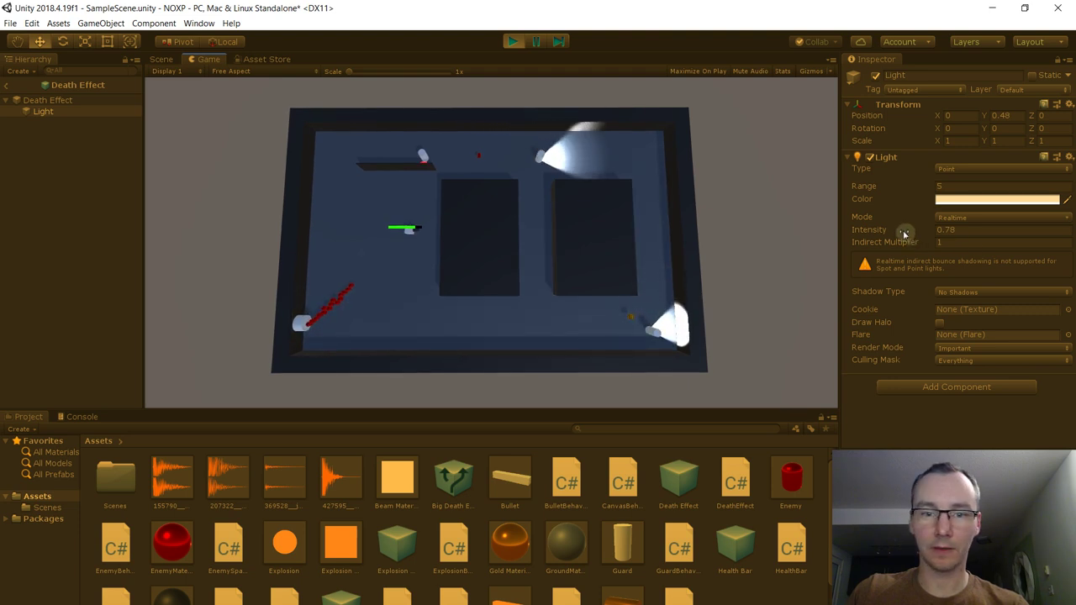
mouse_move(904, 233)
left_mouse_down()
mouse_move(916, 233)
mouse_move(908, 233)
left_mouse_up()
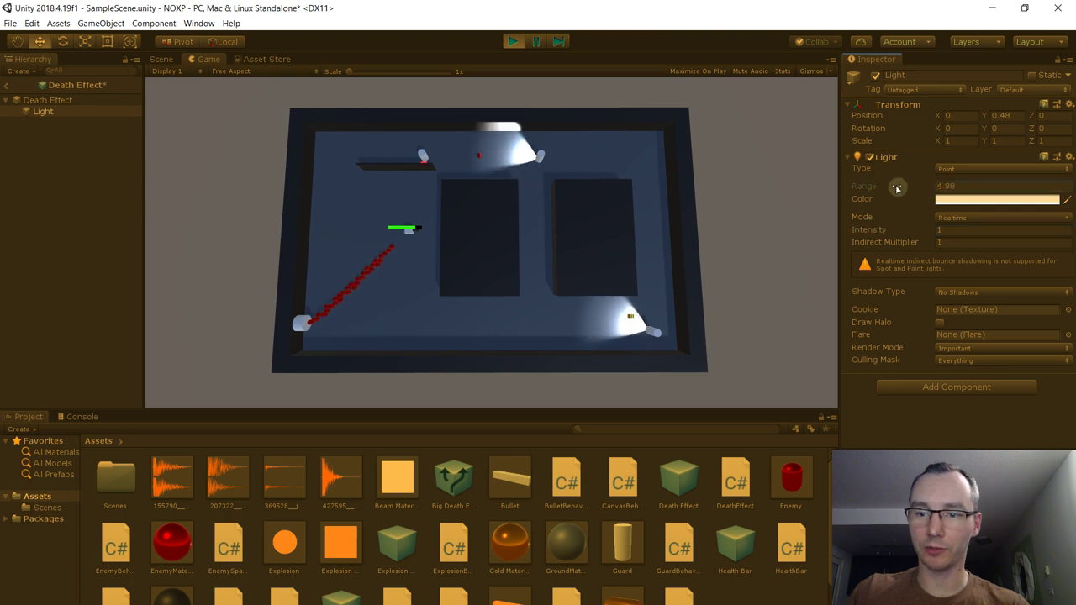
left_click_drag(906, 187, 865, 202)
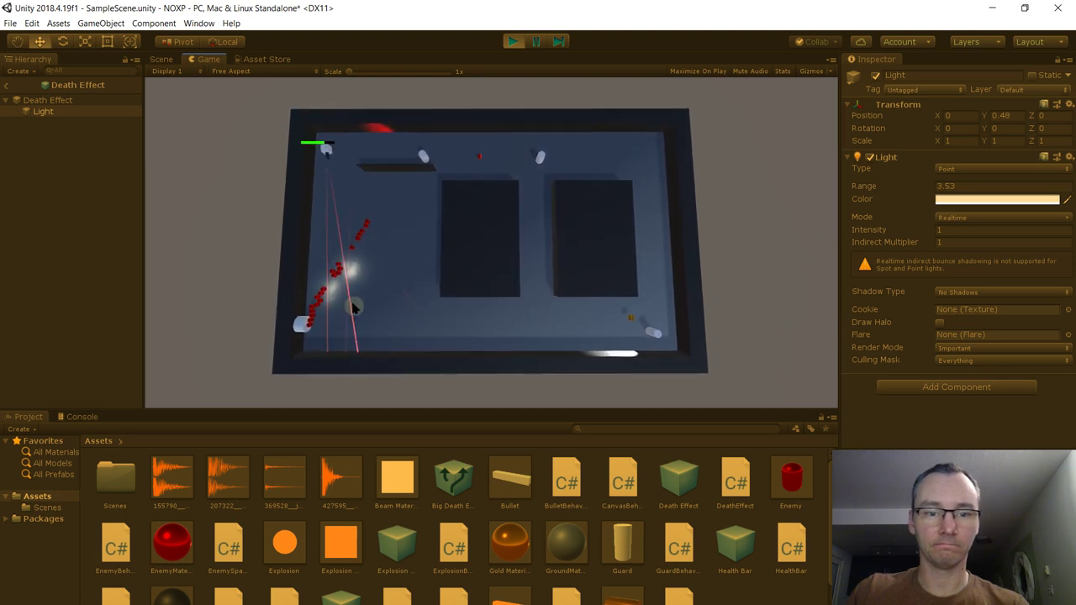
left_click(515, 43)
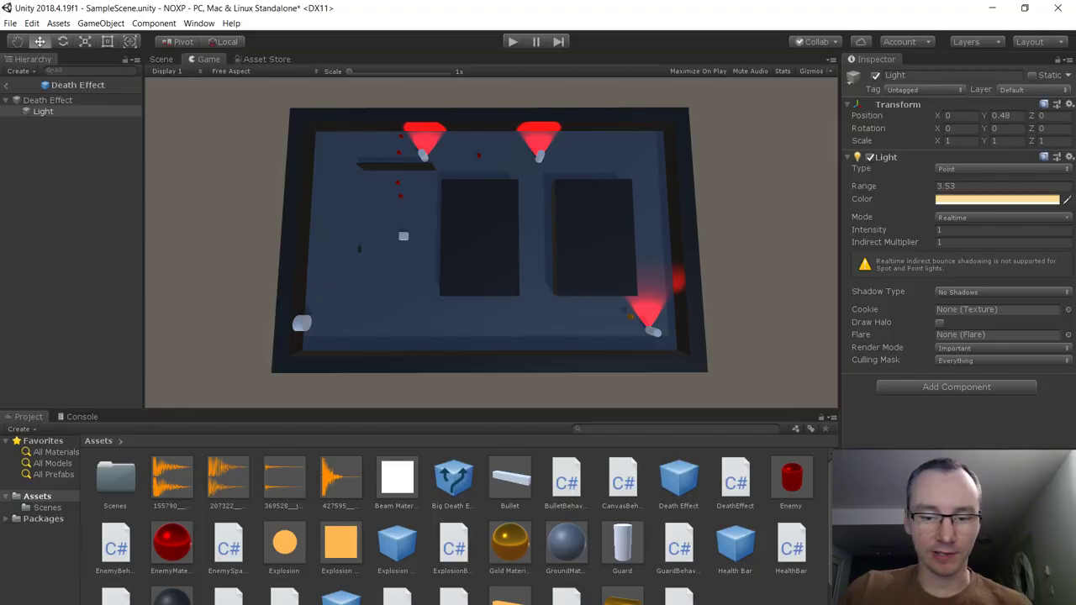
key("alt+Tab")
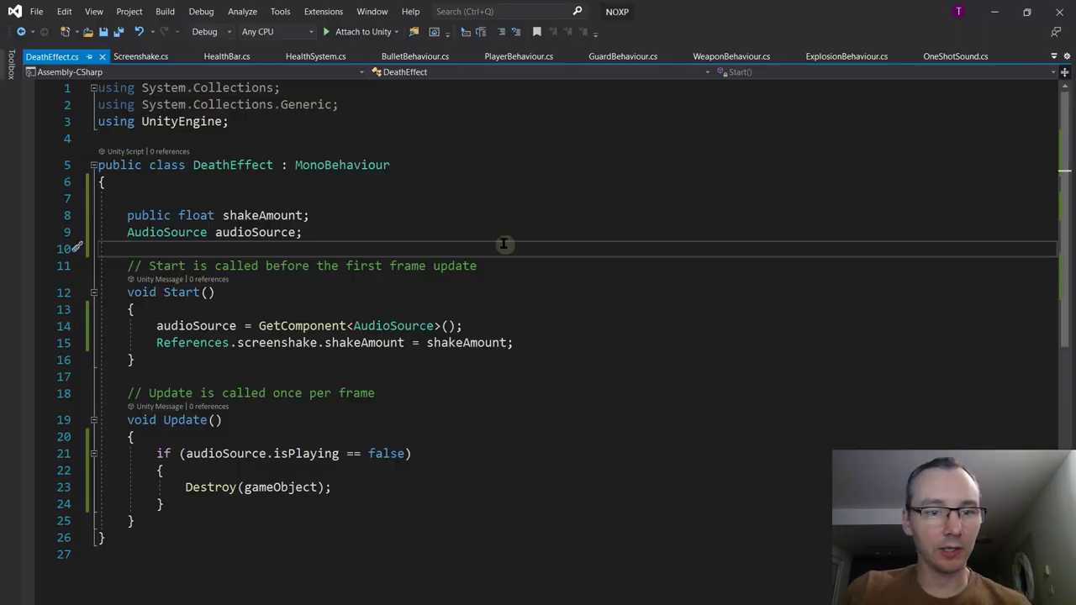
Declare 'public Light myLight;' in the DeathEffect script
key("Down")
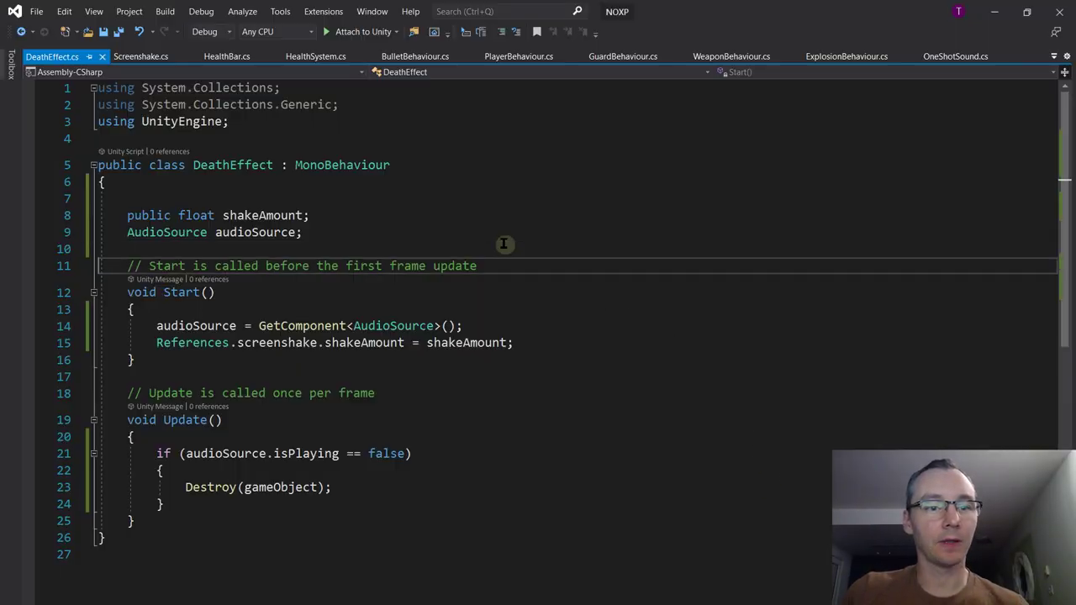
key("Up")
key("Tab")
type("L")
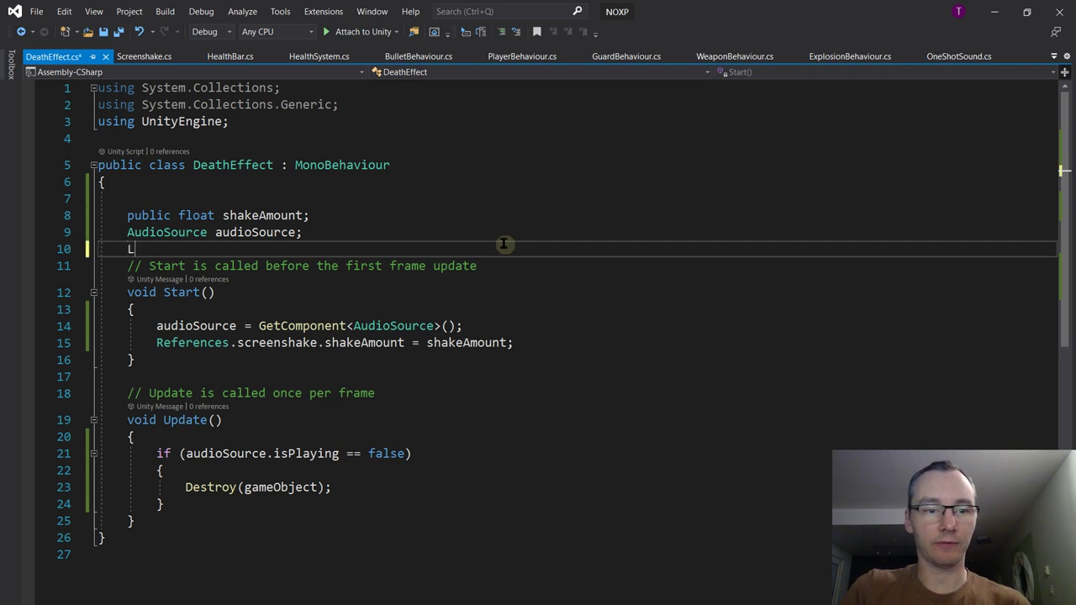
key("BackSpace")
type("pub")
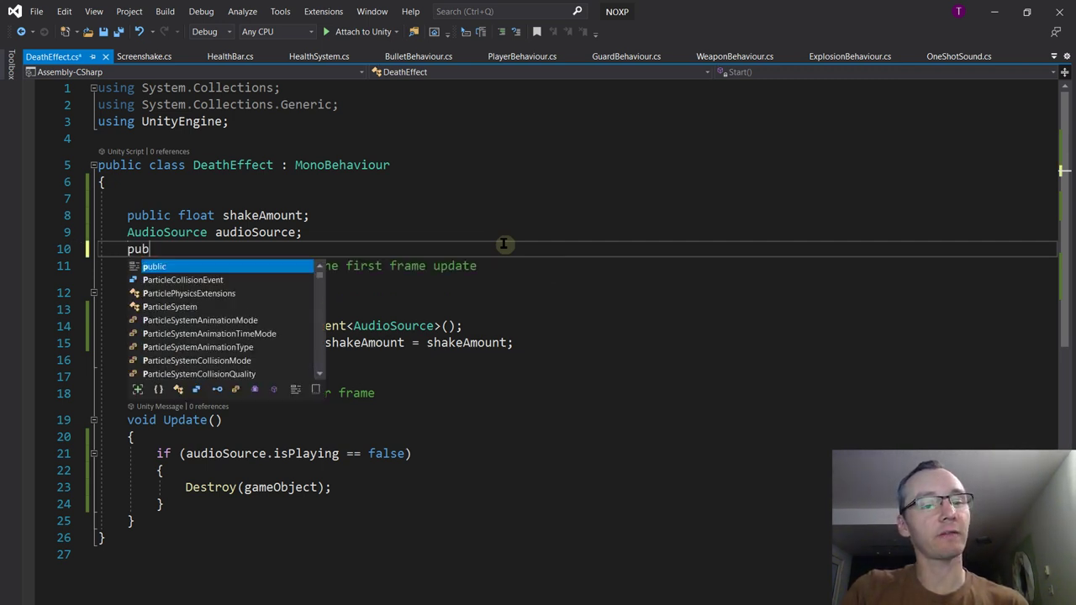
type("lic Light ")
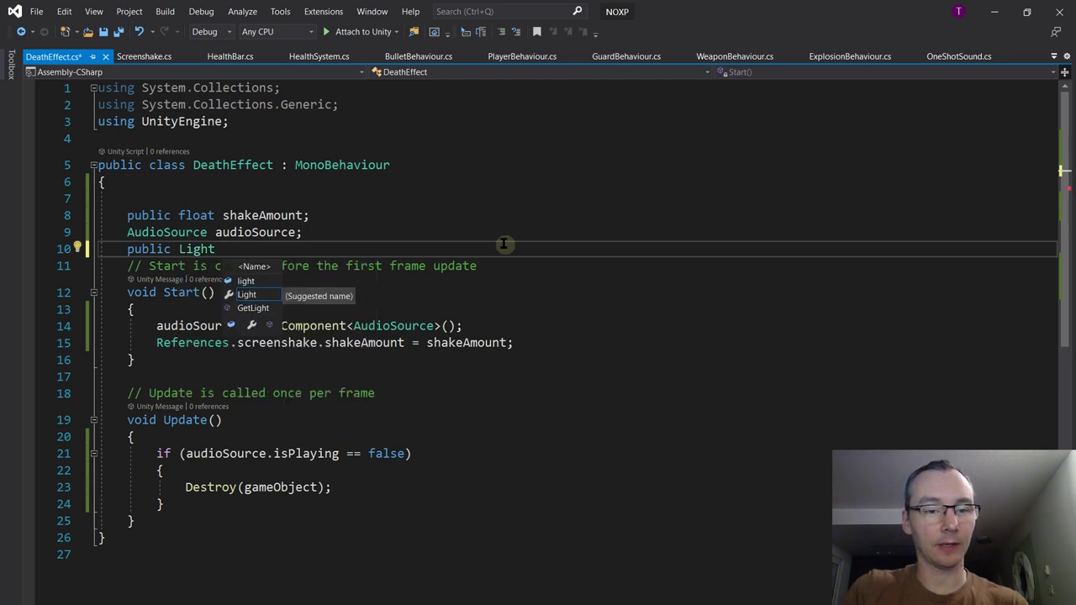
type("myLight;")
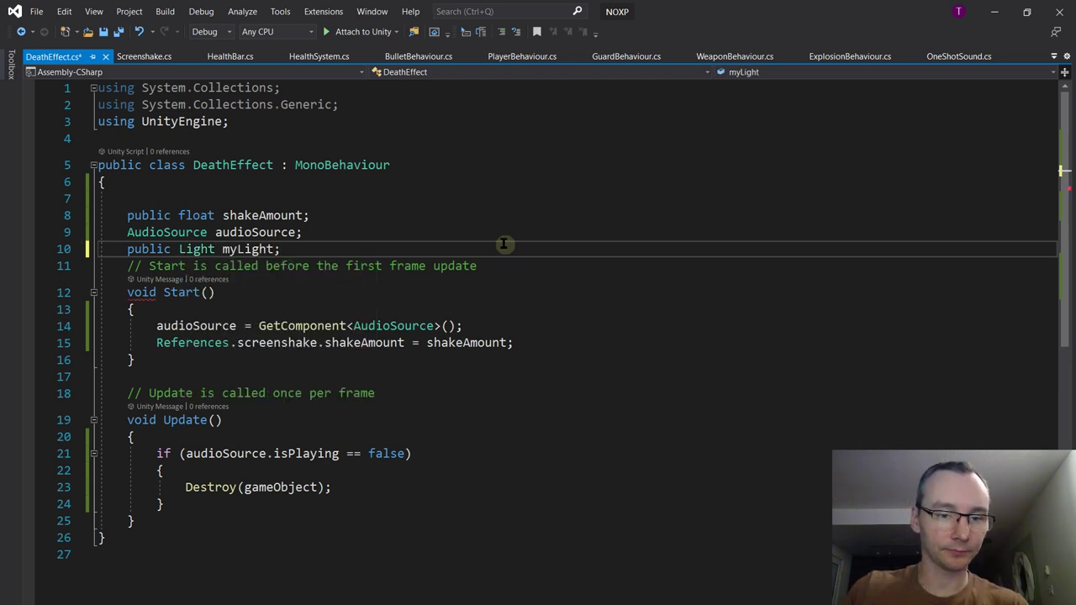
key("Return")
Add a private 'float maxLightIntensity;' field below myLight
scroll(504, 245, "down", 2)
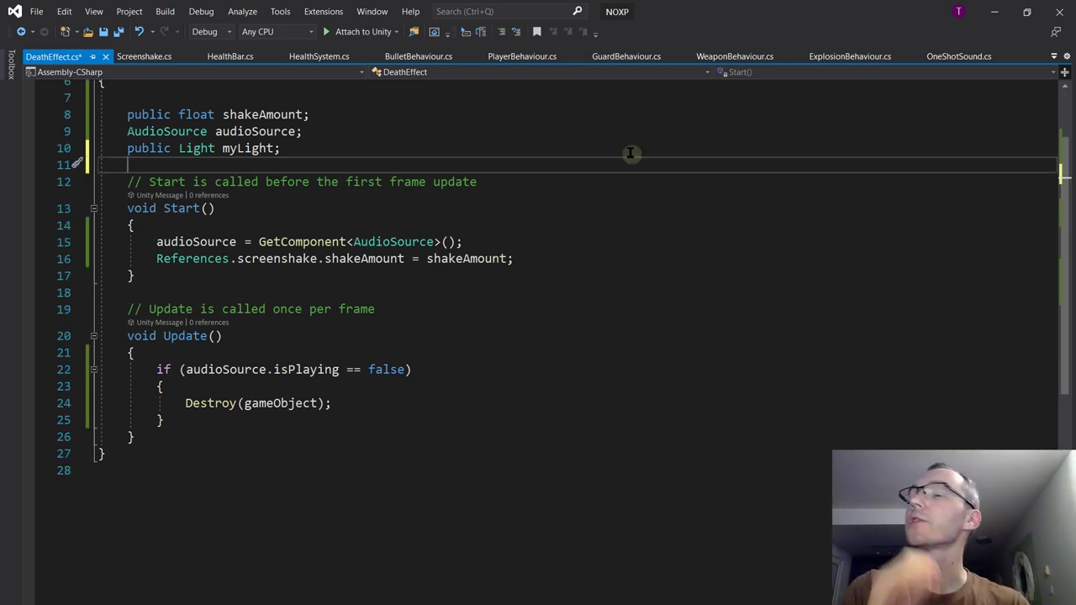
key("Return")
key("Up")
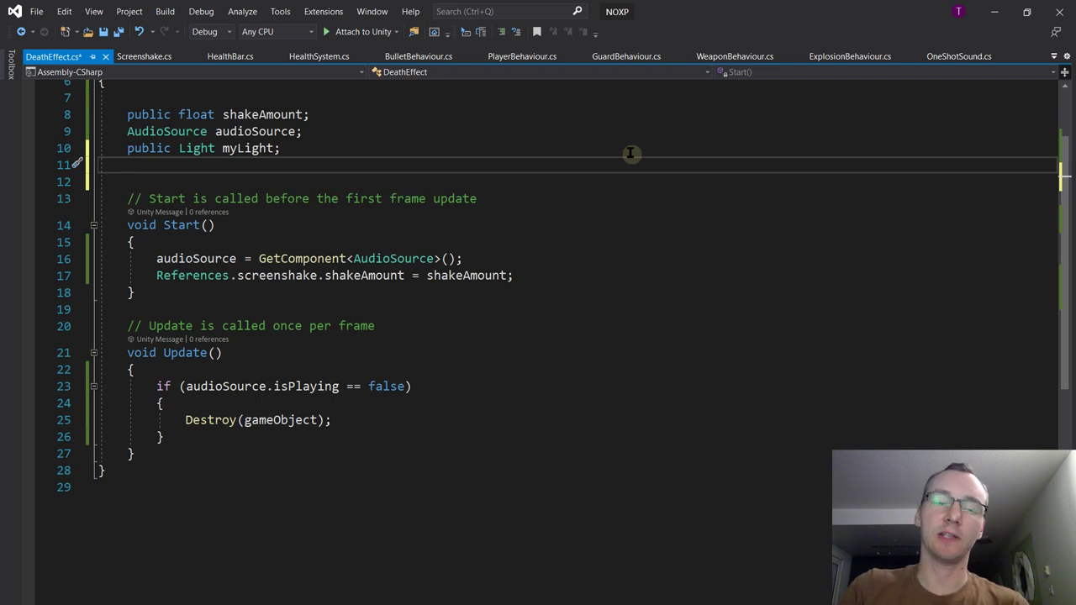
type("publi")
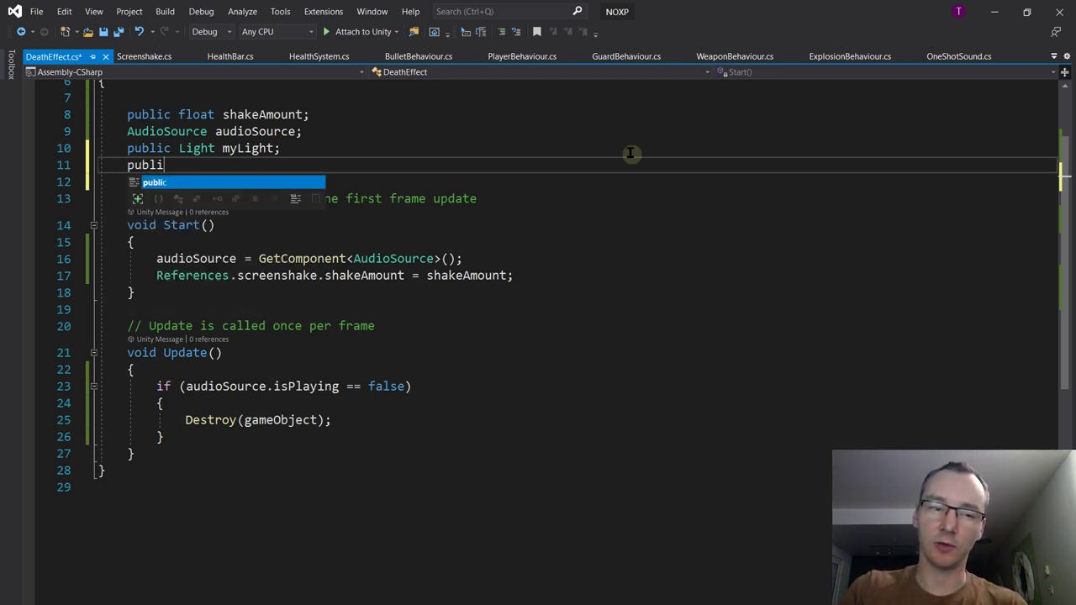
key("BackSpace")
key("BackSpace")
key("BackSpace")
key("BackSpace")
key("BackSpace")
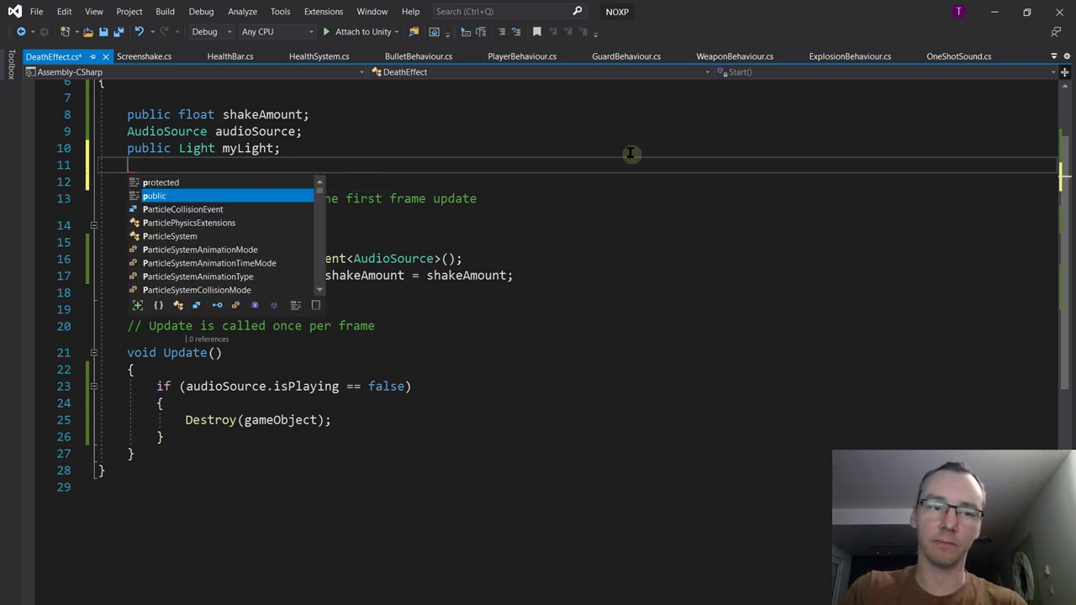
type("float ")
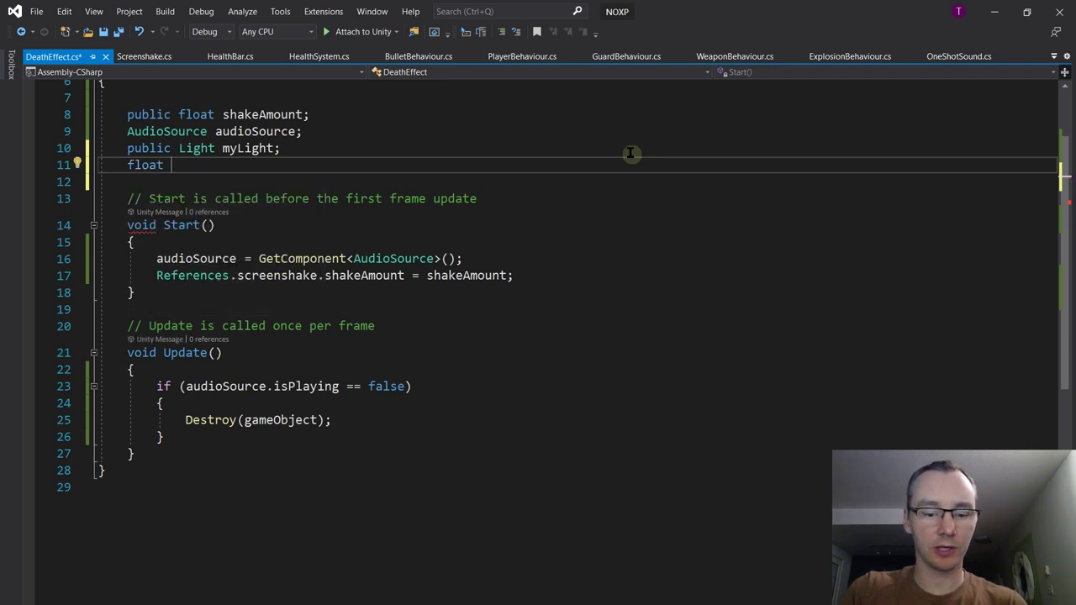
type("ligh")
key("BackSpace")
key("BackSpace")
key("BackSpace")
key("BackSpace")
key("BackSpace")
key("BackSpace")
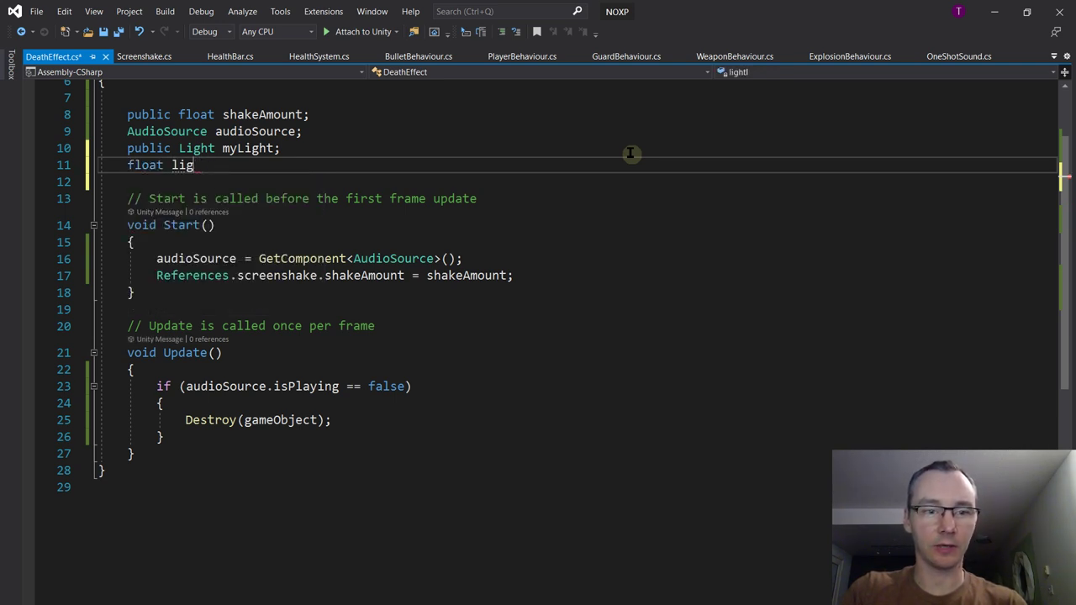
type("maxLightIntensity;")
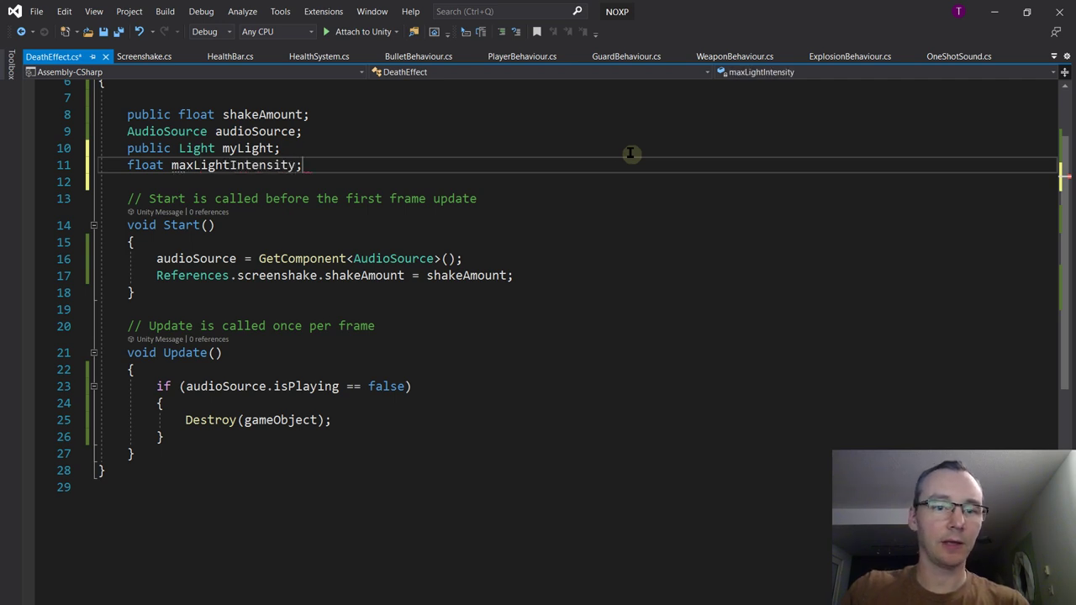
In Start, set 'maxLightIntensity = myLight.intensity;' and save the script
double_click(260, 166)
key("ctrl+c")
left_click(568, 274)
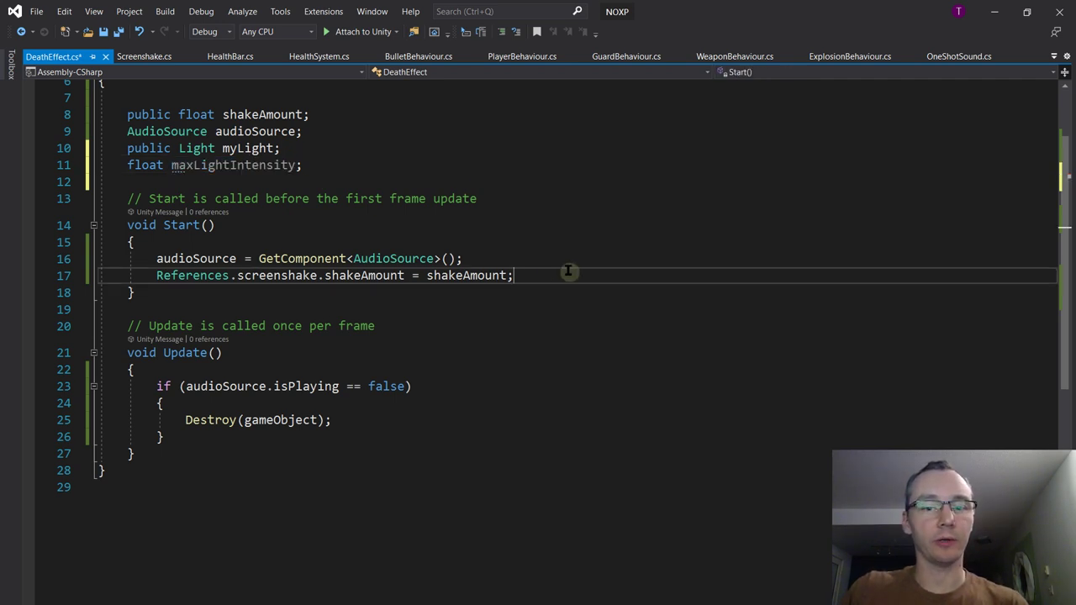
key("Return")
key("ctrl+v")
type("= ")
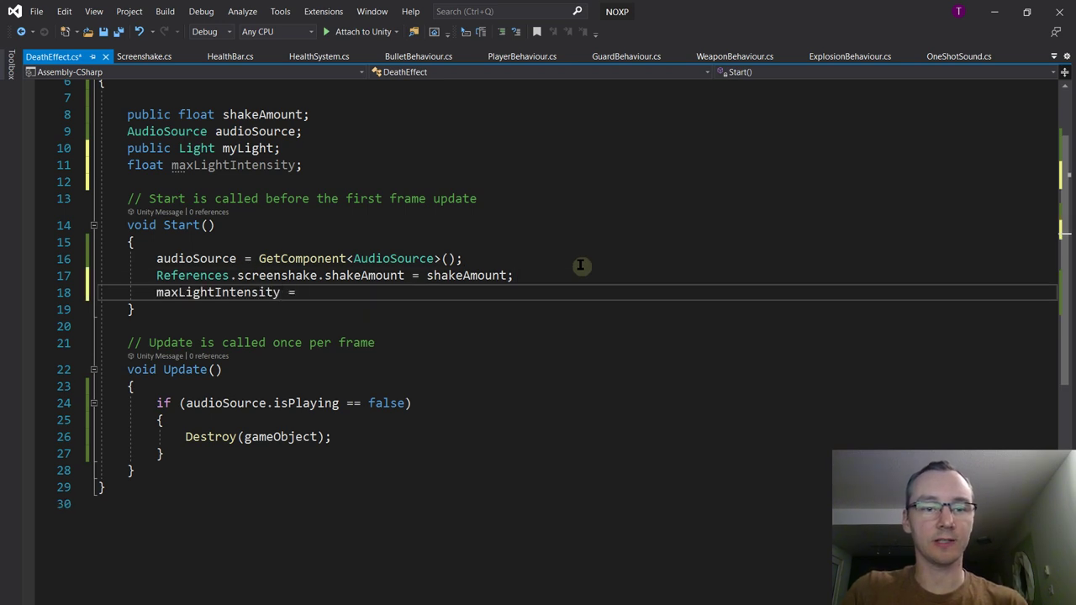
type("myLight.in")
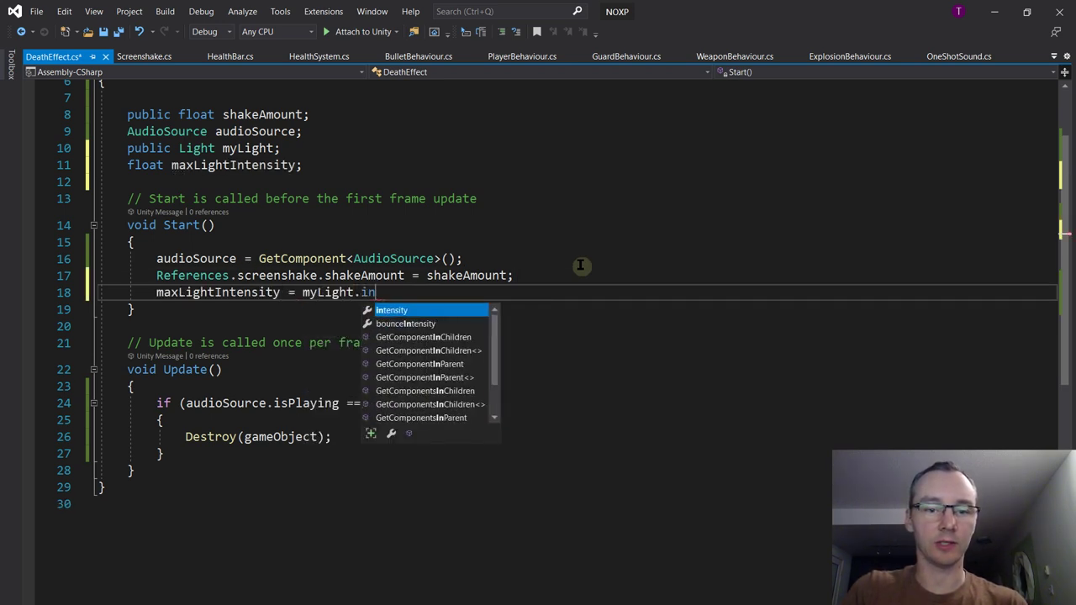
type("tensity;")
key("ctrl+s")
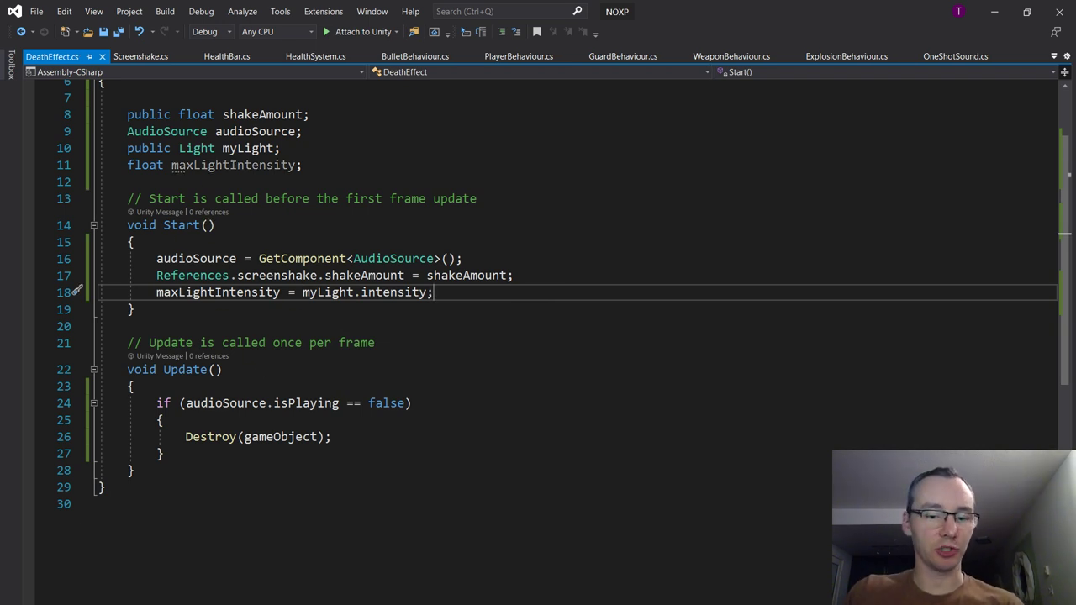
Drag Death Effect's Light child into the script's My Light slot
left_click(407, 578)
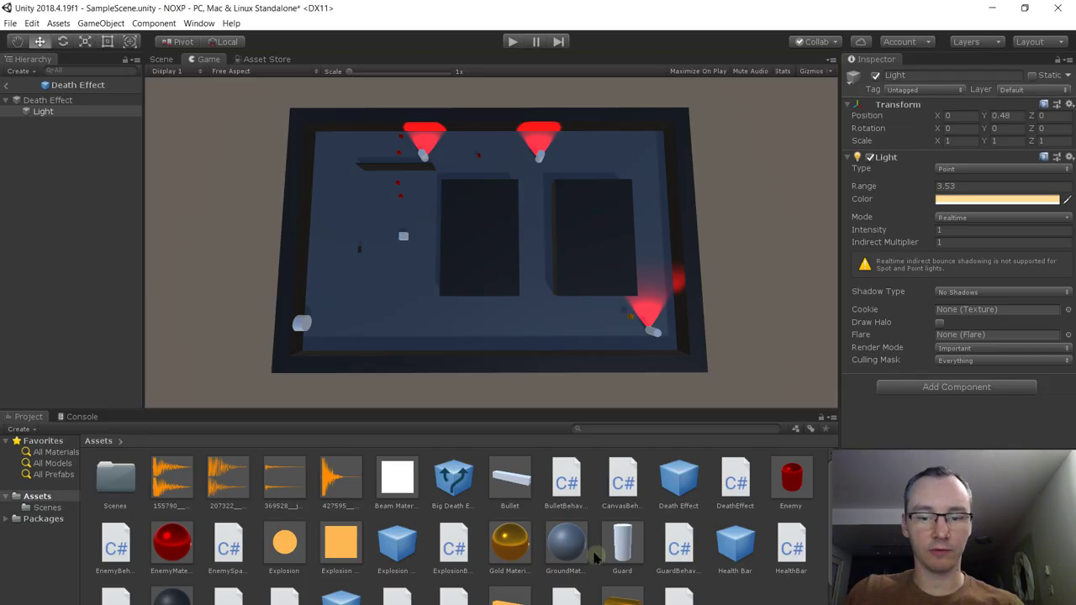
left_click(84, 100)
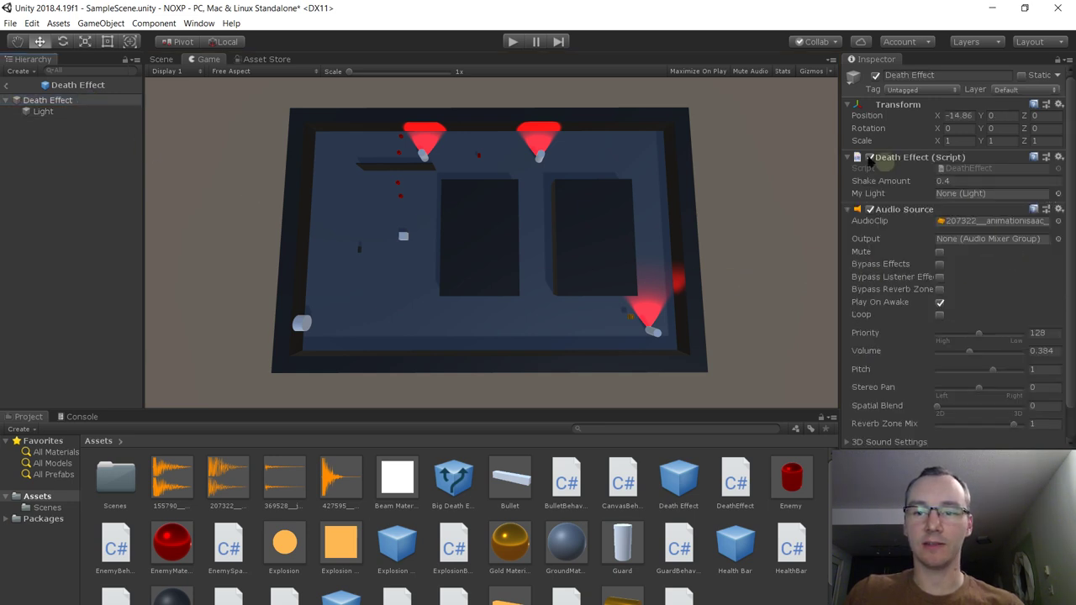
scroll(987, 217, "down", 2)
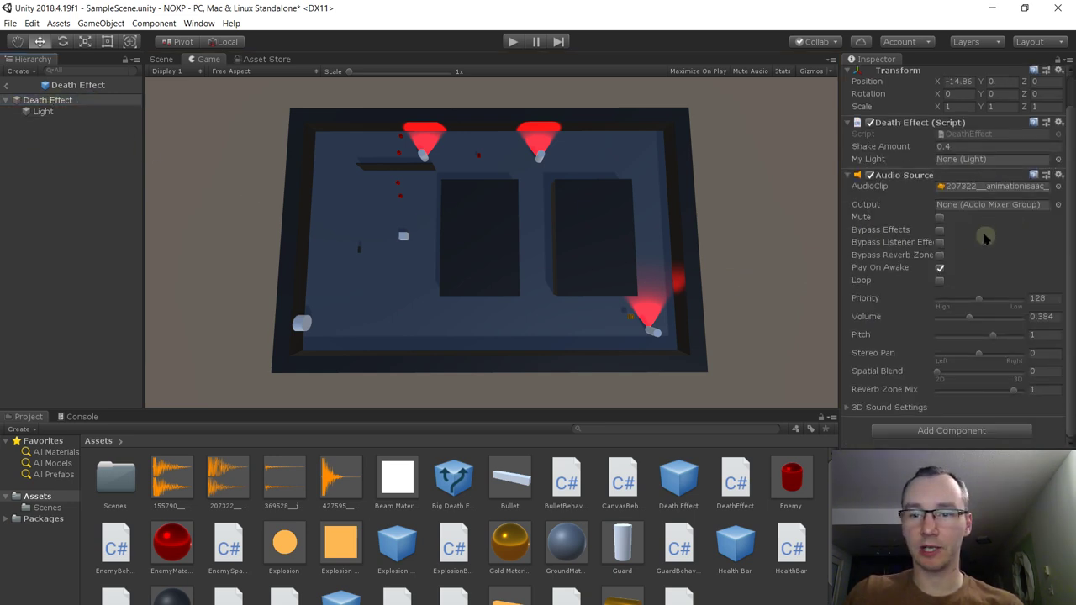
scroll(959, 238, "up", 2)
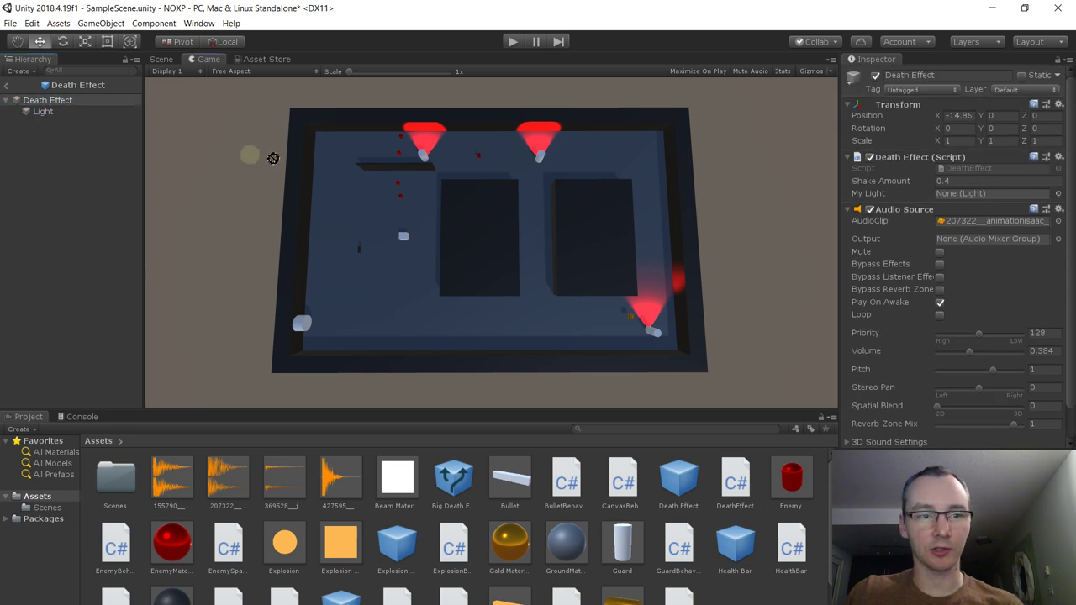
left_click_drag(273, 158, 950, 197)
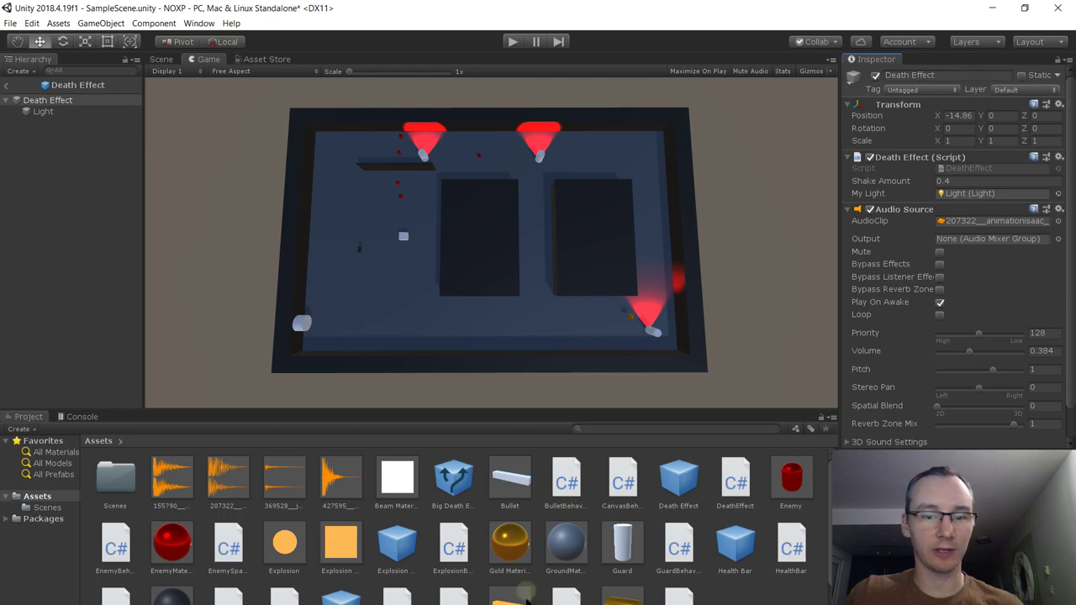
key("alt+Tab")
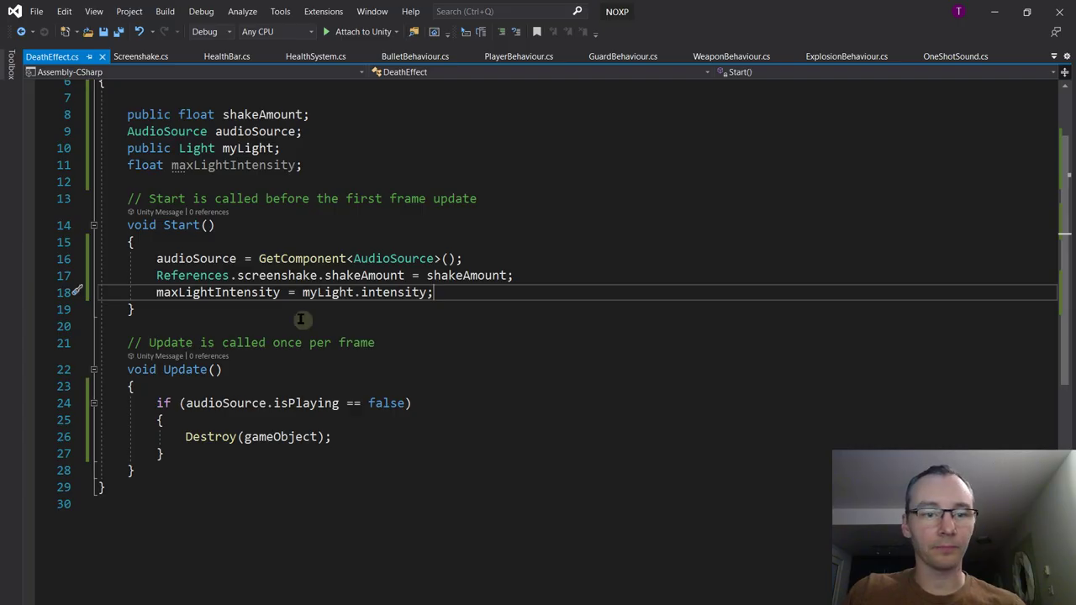
Declare 'public float duration;' and 'float secondsLeft;' below maxLightIntensity
left_click(321, 171)
key("Return")
type("public")
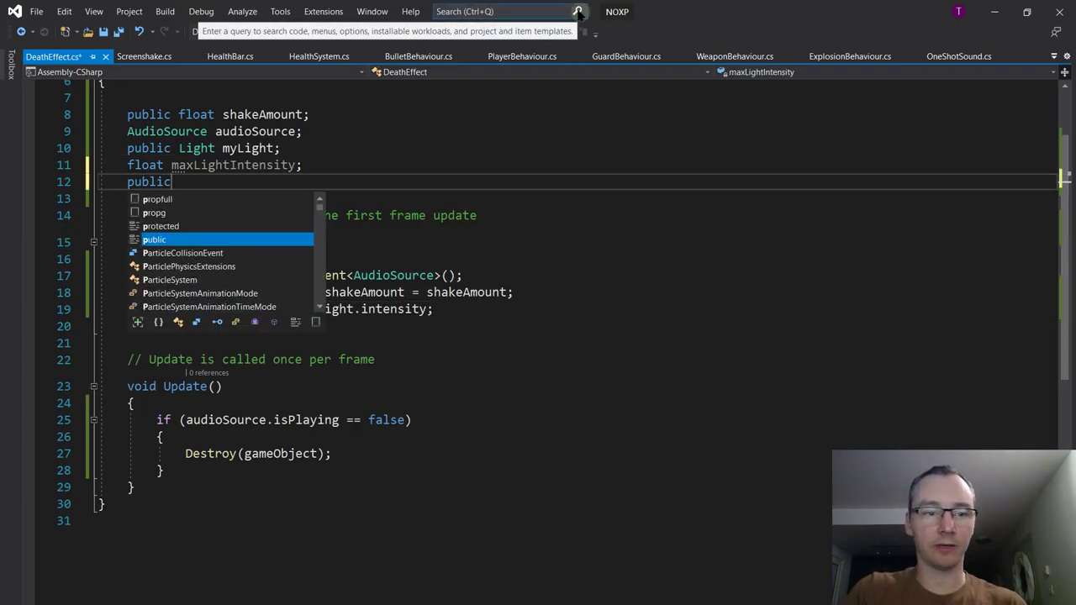
type(" float ")
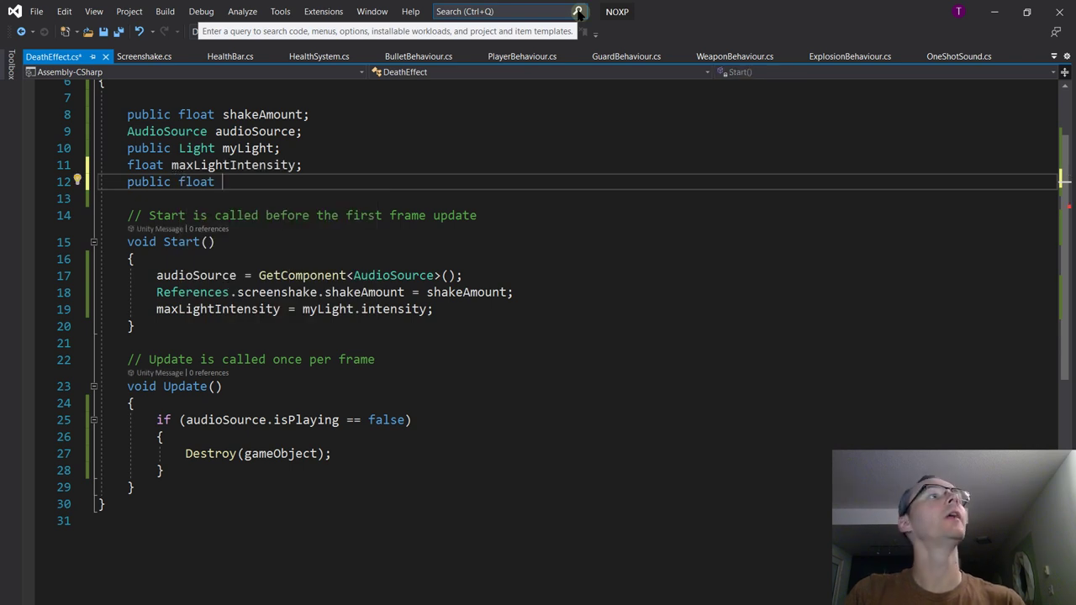
type("duration")
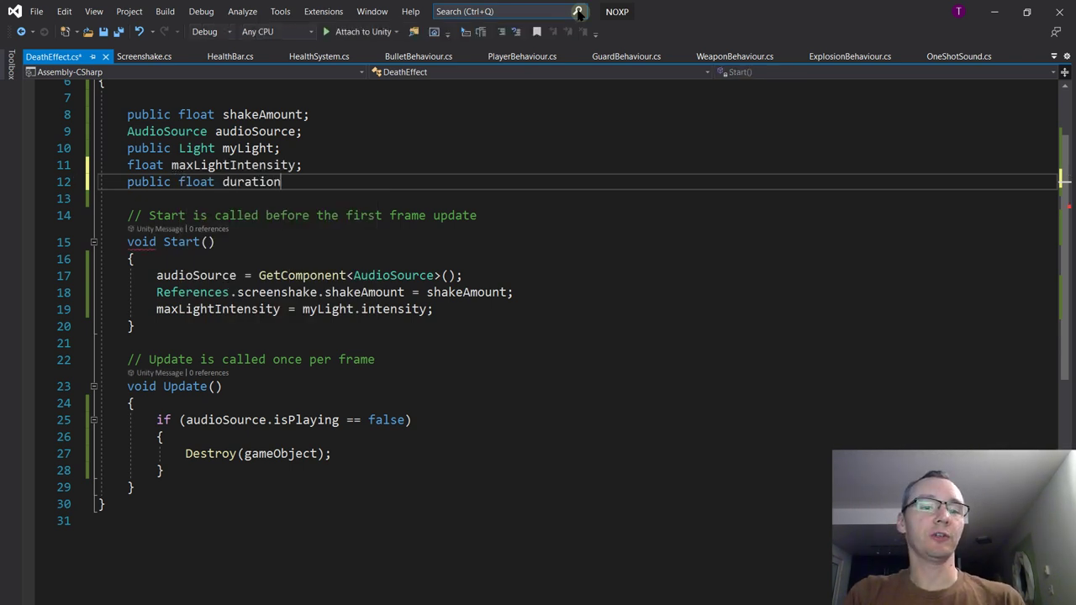
type(";")
key("Return")
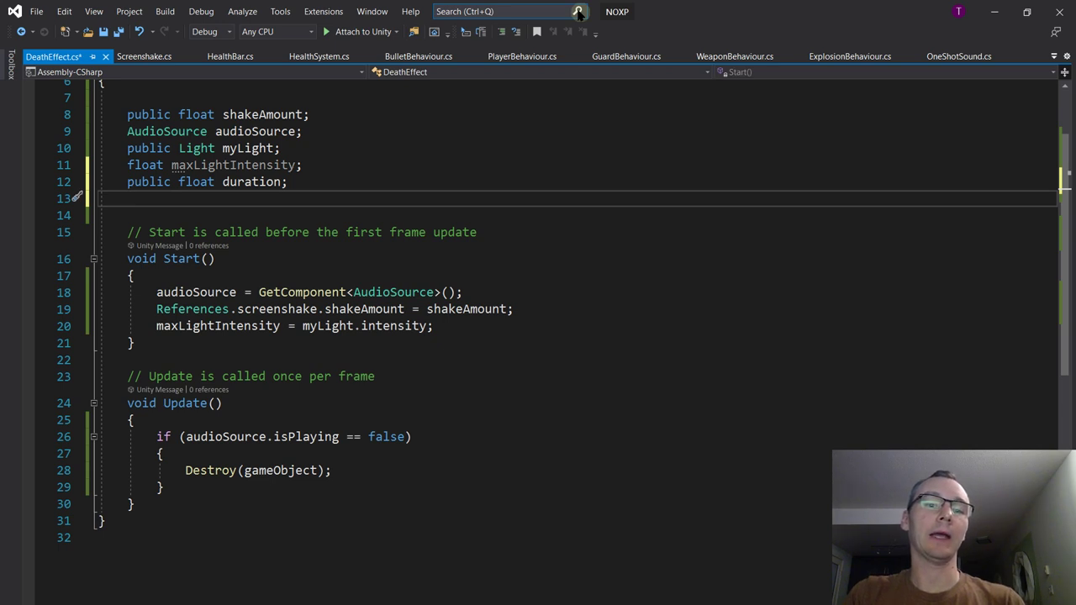
type("float")
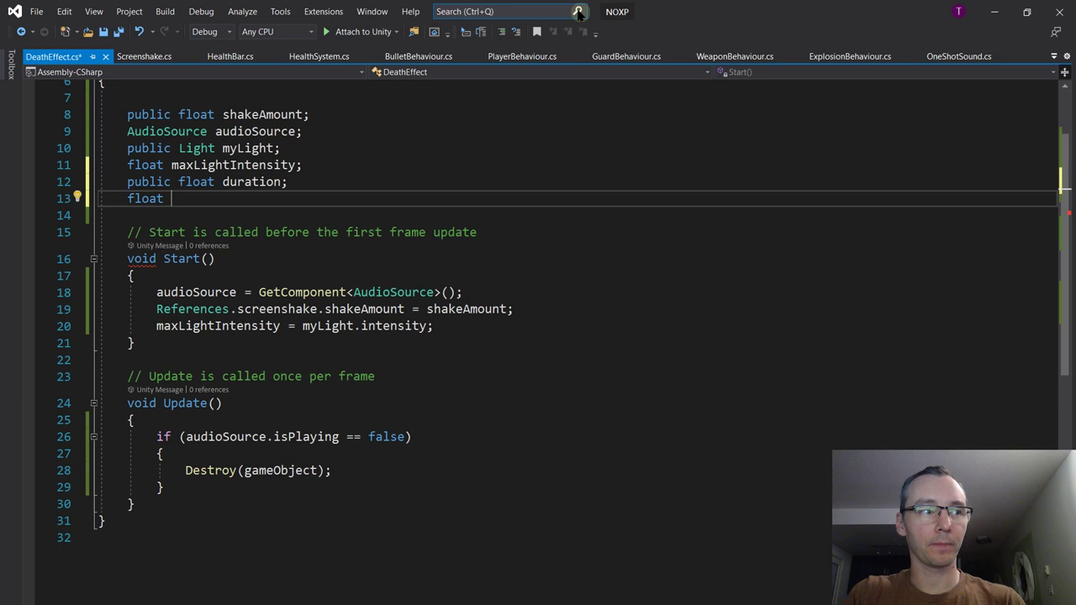
type("seconds")
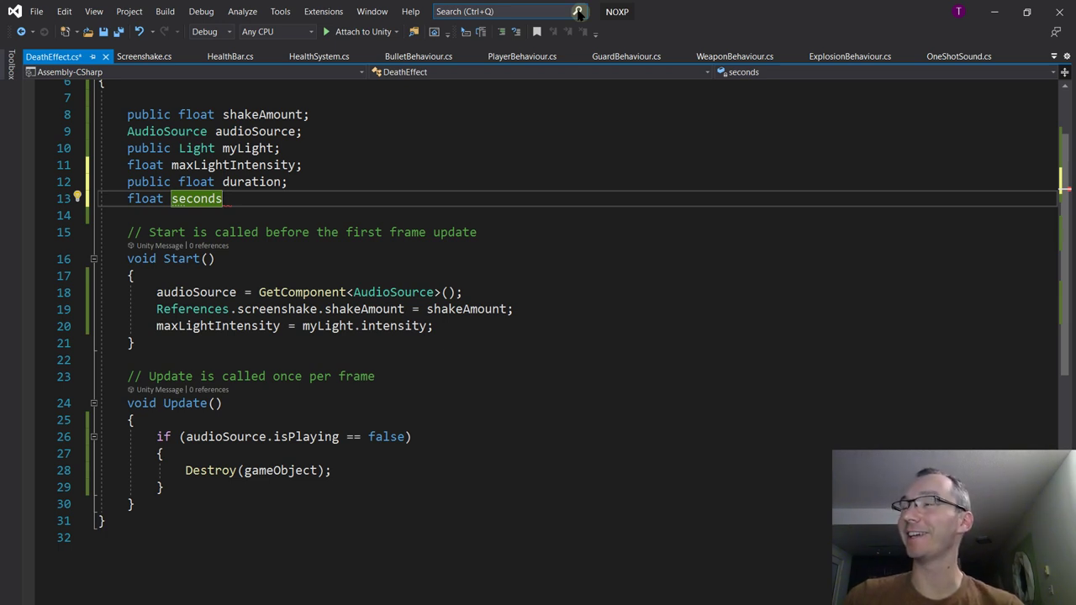
type("A")
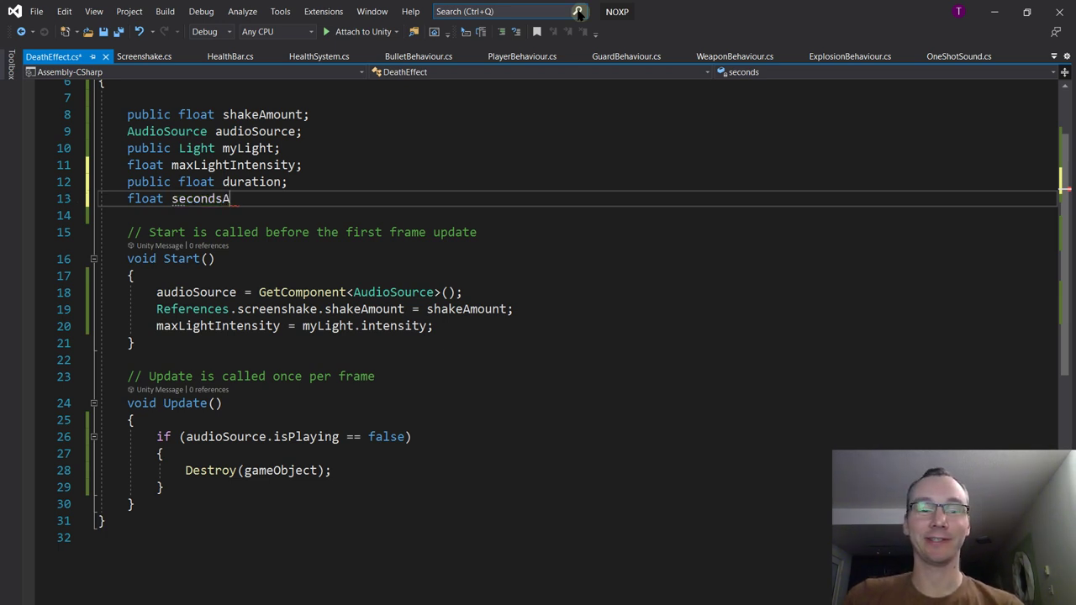
type("l")
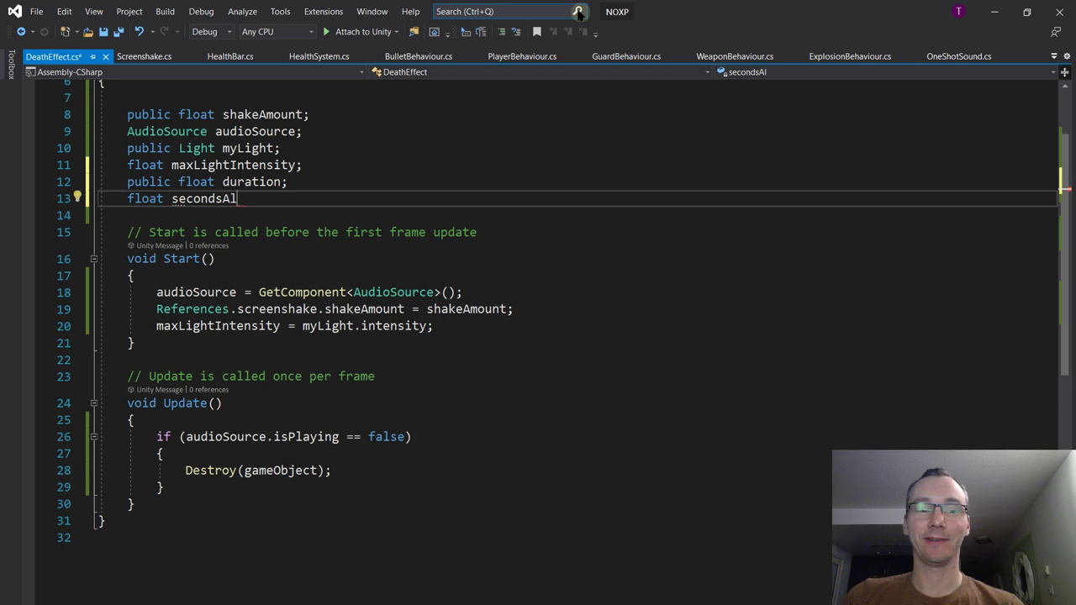
type("i")
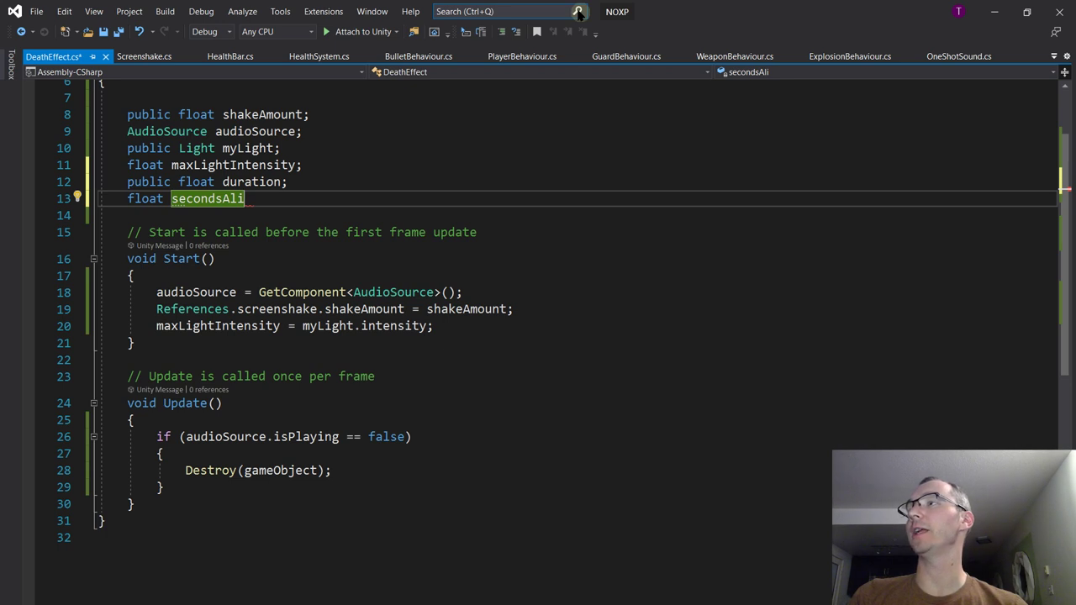
key("BackSpace")
key("BackSpace")
type("Lef")
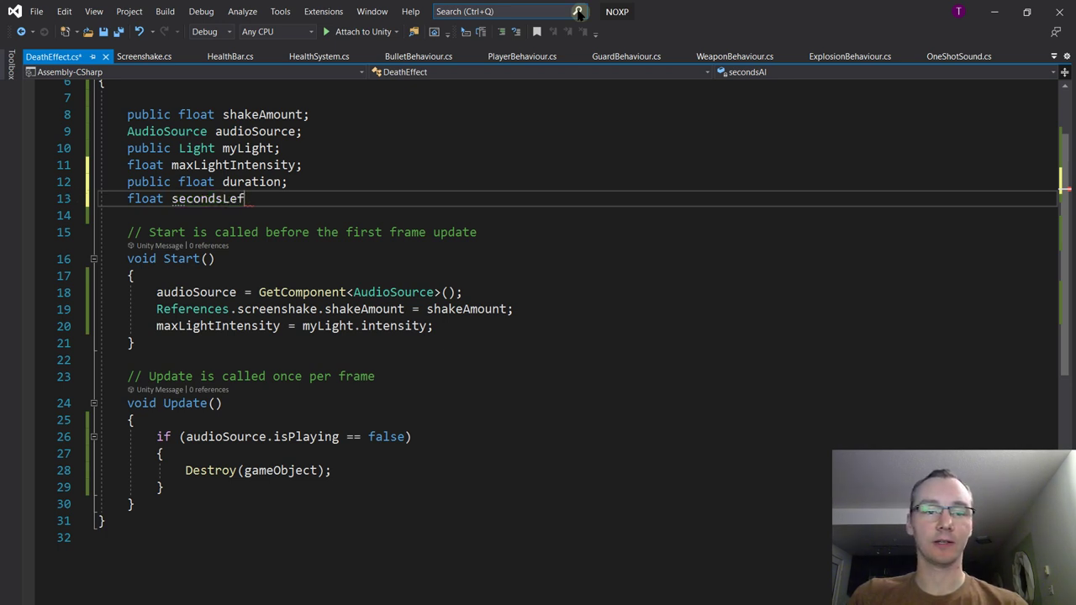
type("t;")
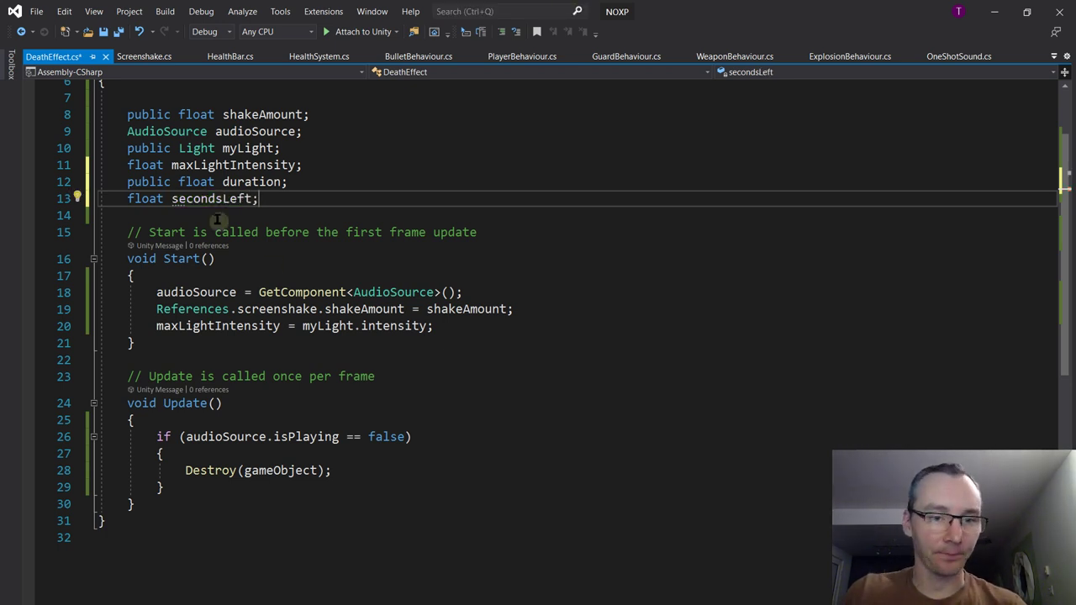
Add 'secondsLeft = duration;' at the end of Start
double_click(217, 199)
key("ctrl+c")
left_click(493, 324)
key("Return")
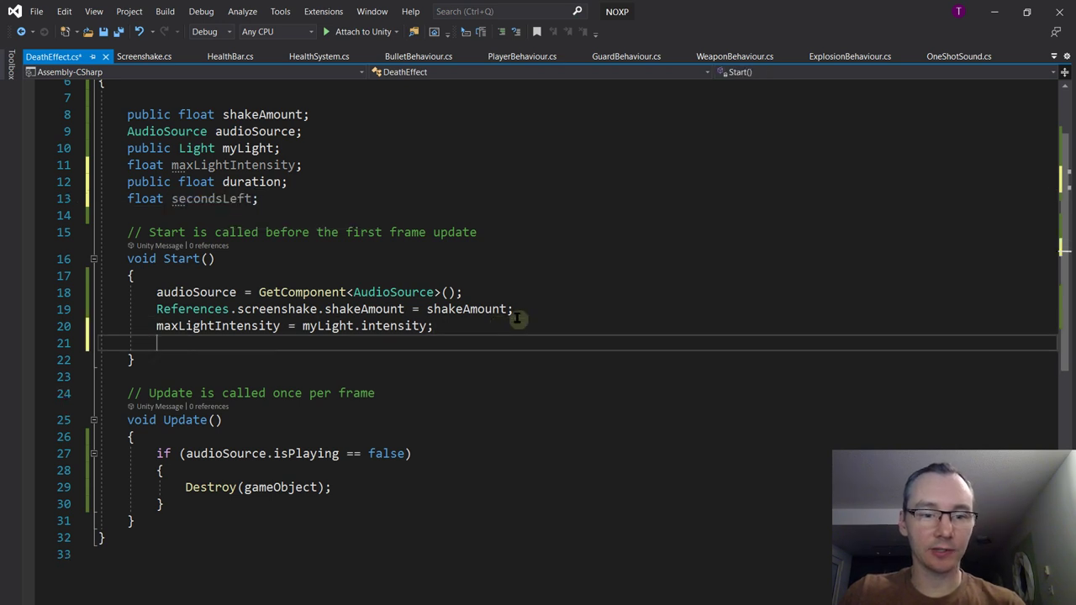
key("ctrl+v")
type("= duration;")
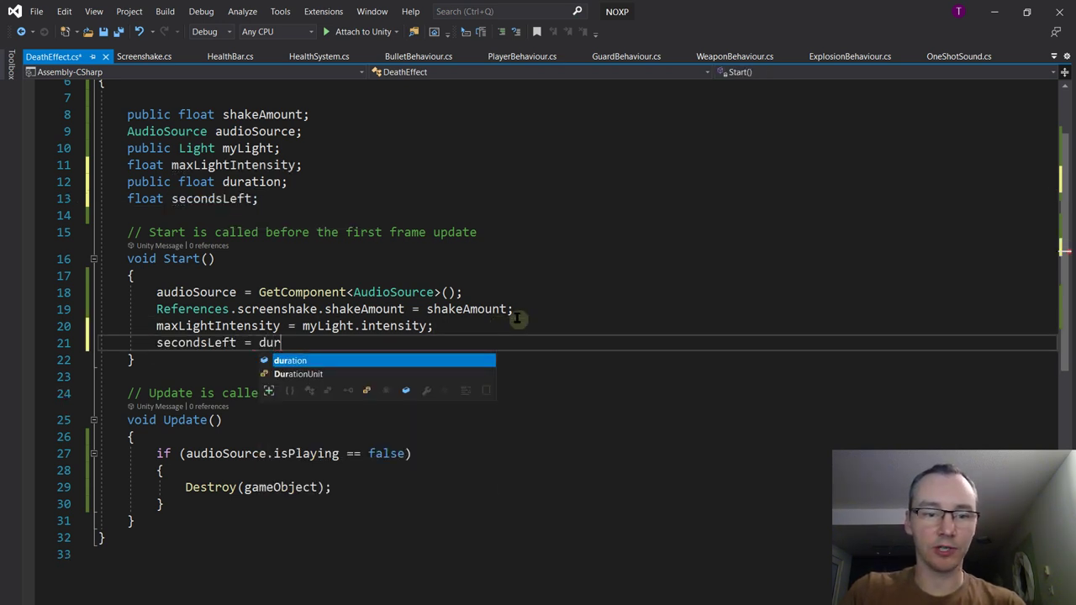
Highlight that duration is public while secondsLeft is a private field
double_click(136, 183)
left_click(147, 195)
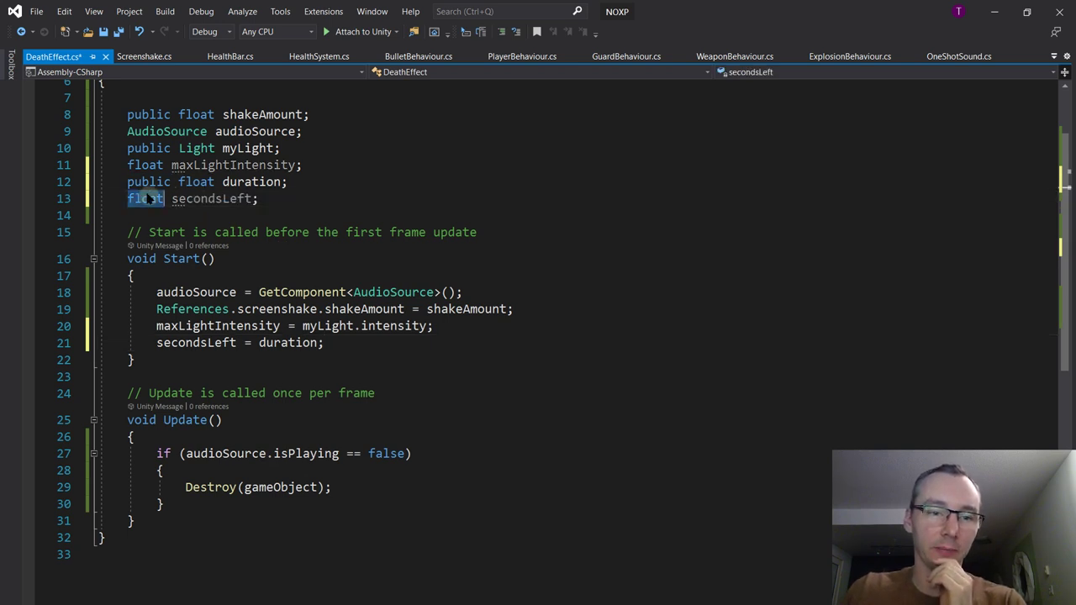
double_click(149, 181)
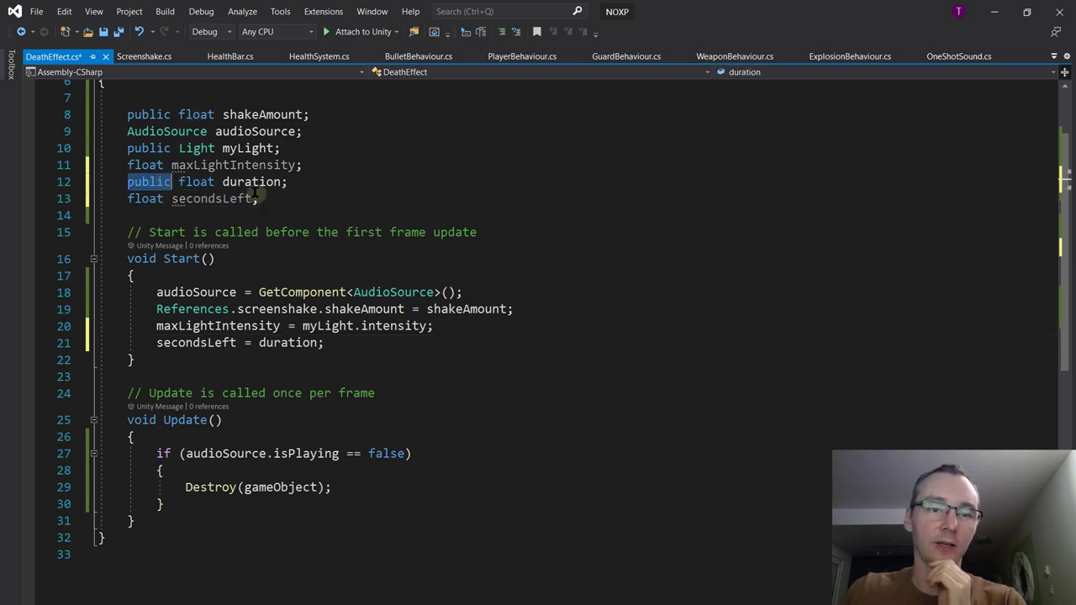
left_click(169, 200)
double_click(145, 199)
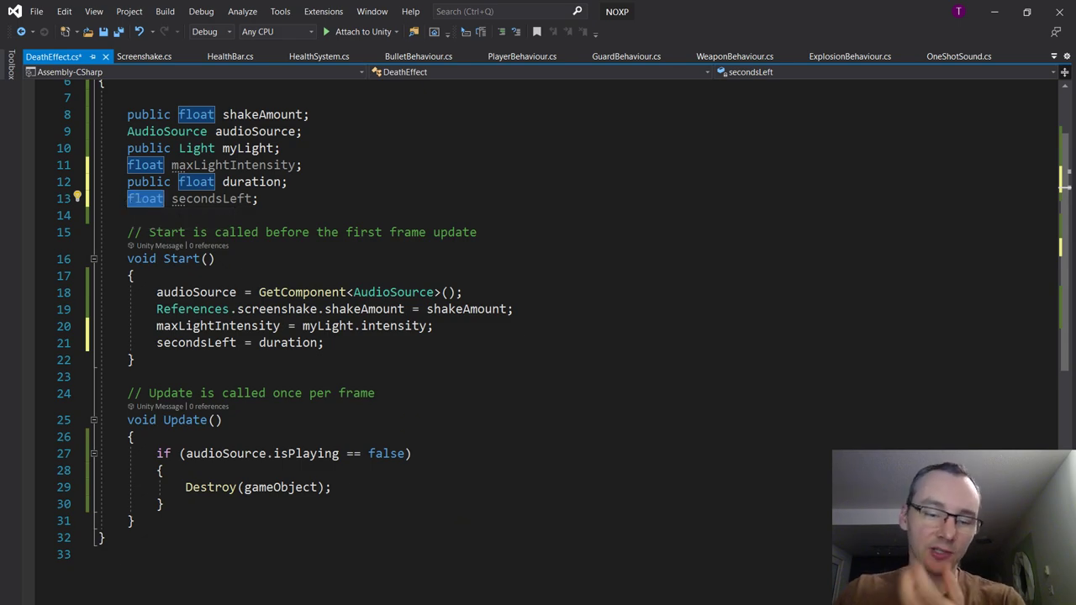
Set the Death Effect's Shake Amount to 0.4 in Unity's Inspector
key("alt+Tab")
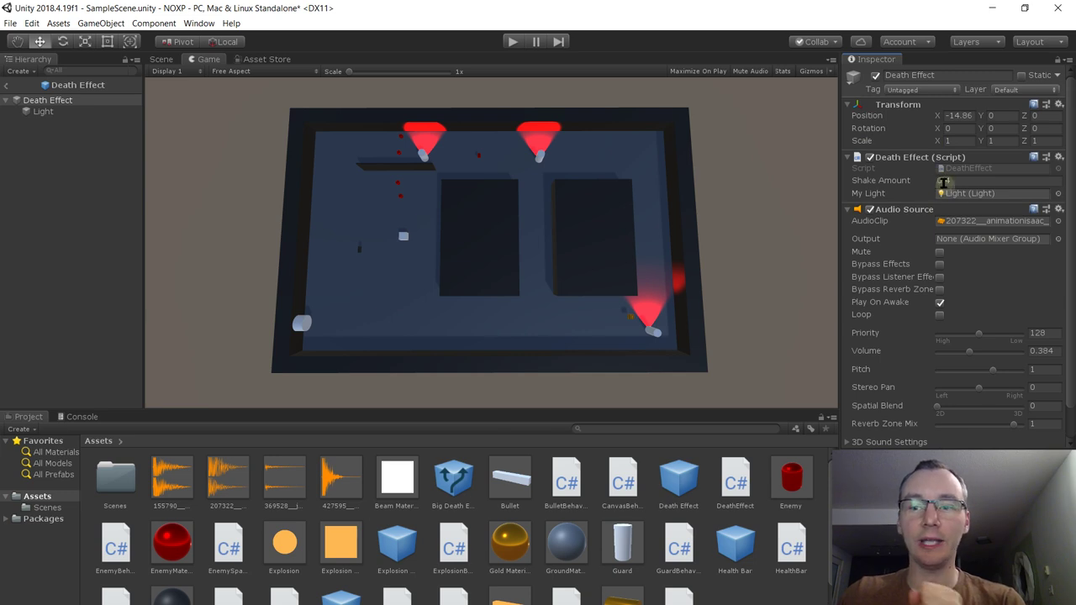
left_click(943, 182)
type("0.4")
key("Return")
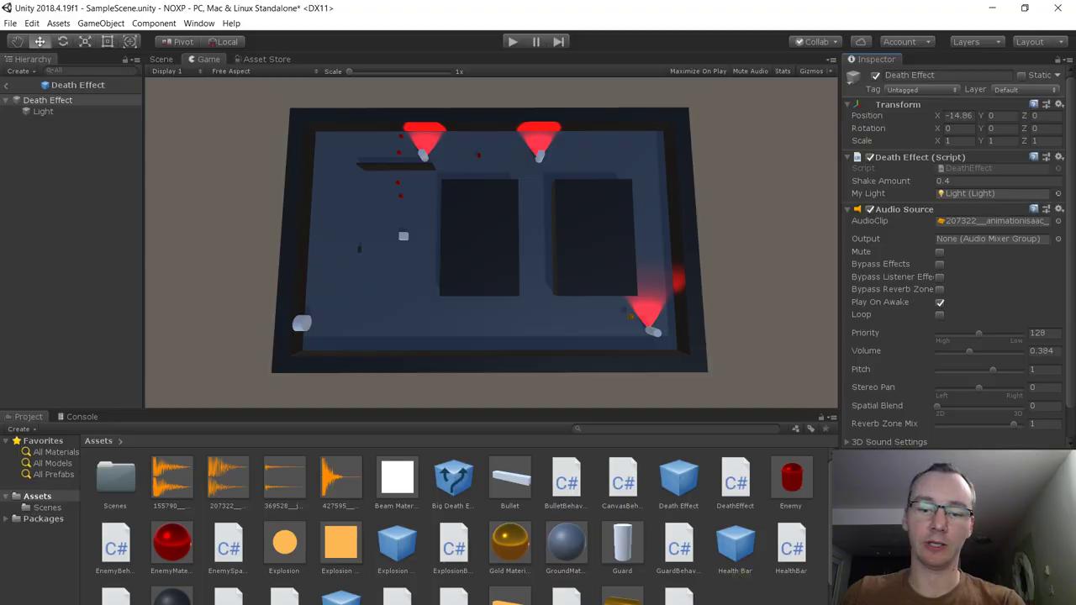
key("alt+Tab")
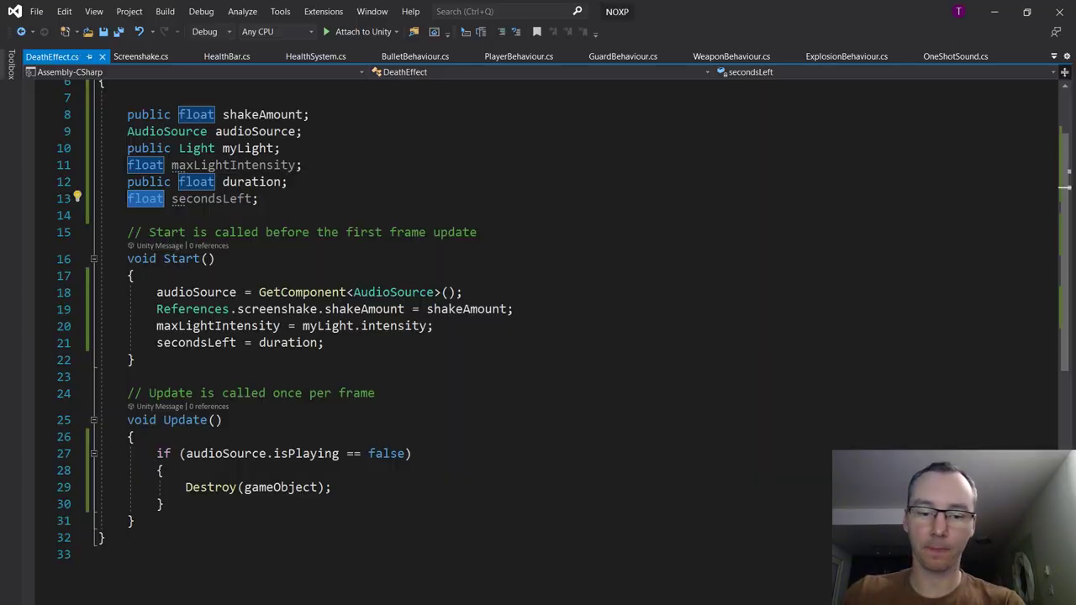
Enter 1 in the Death Effect script component's Duration field
key("alt+Tab")
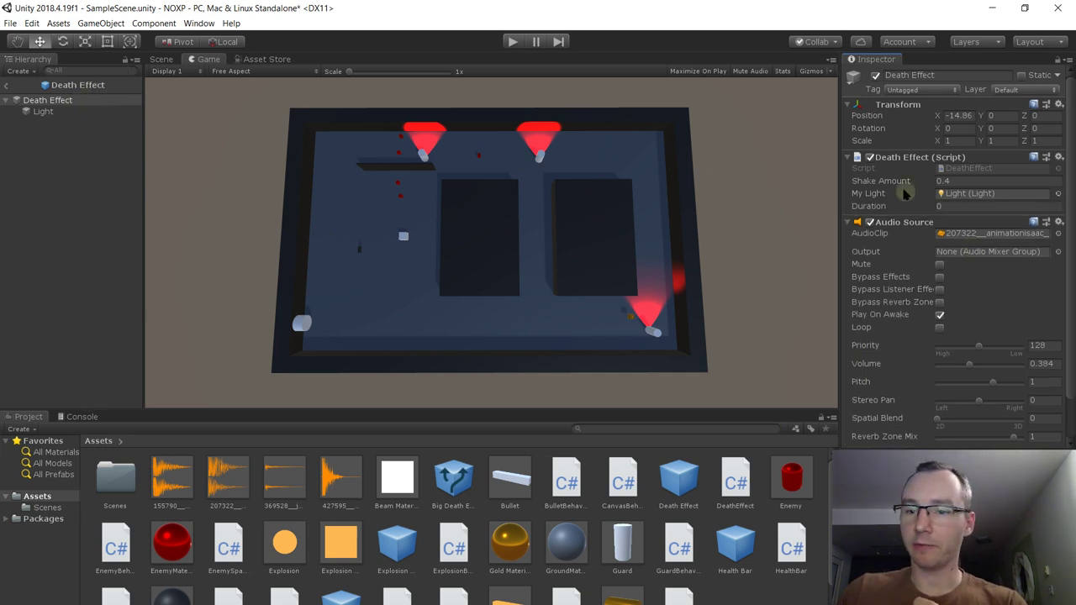
left_click(950, 206)
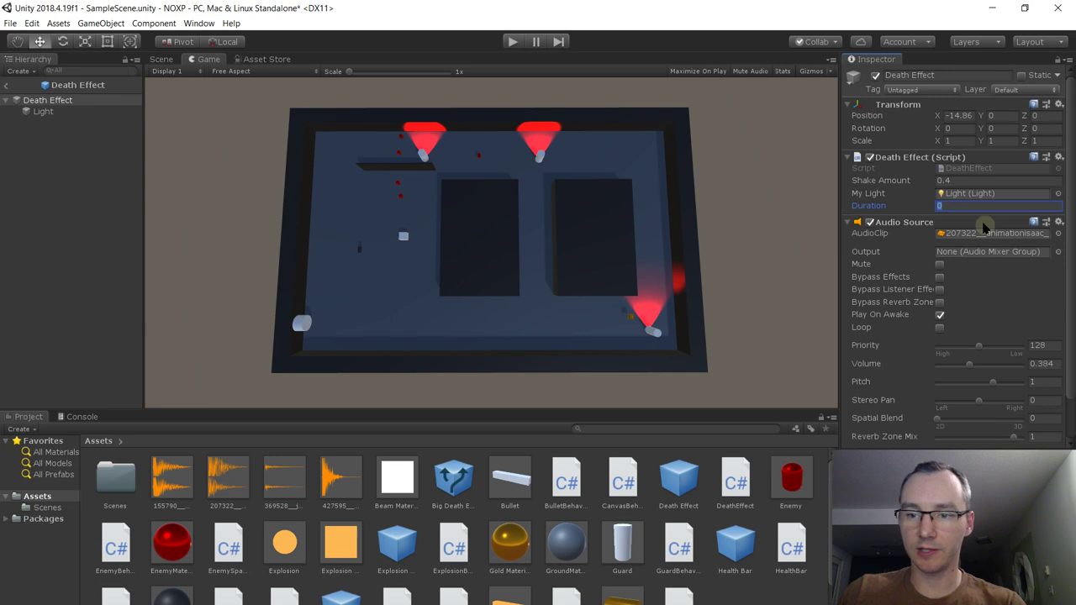
type("1")
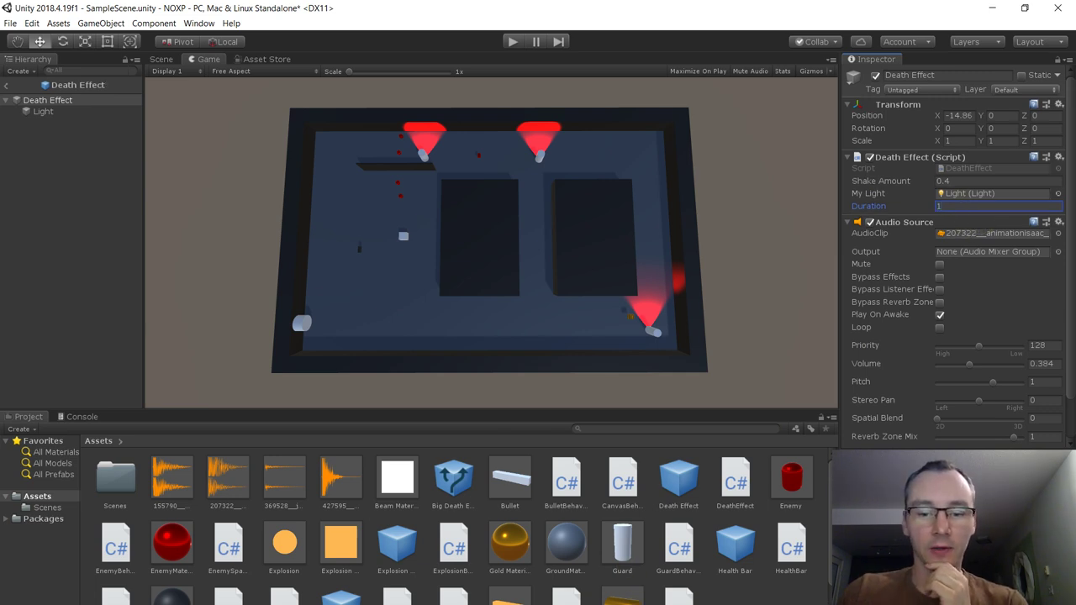
left_click(637, 600)
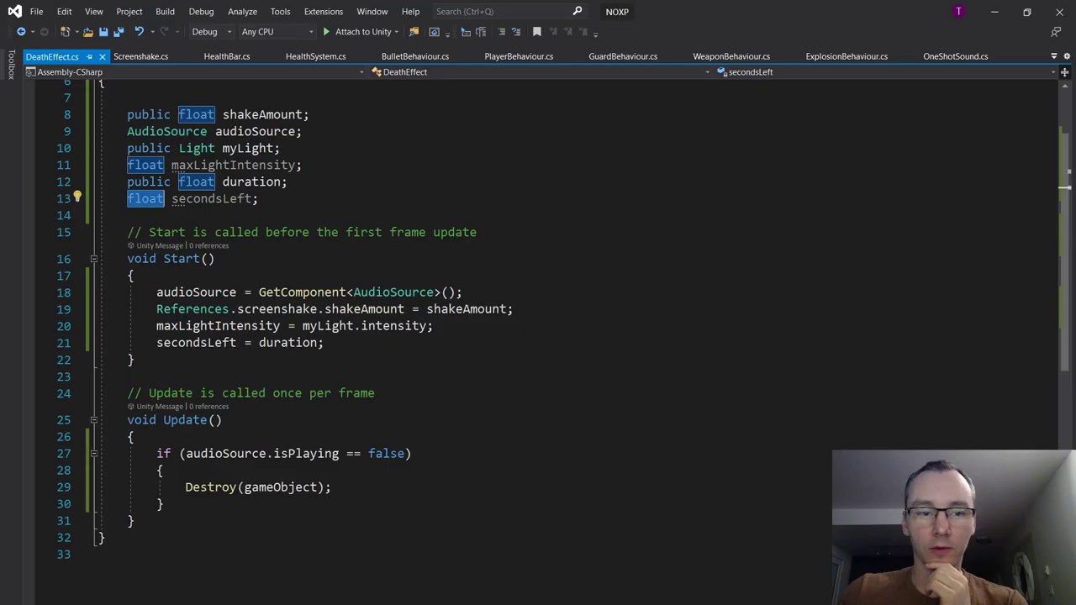
Add 'myLight.intensity = (secondsLeft / duration);' at the top of Update
left_click(262, 183)
left_click(360, 340)
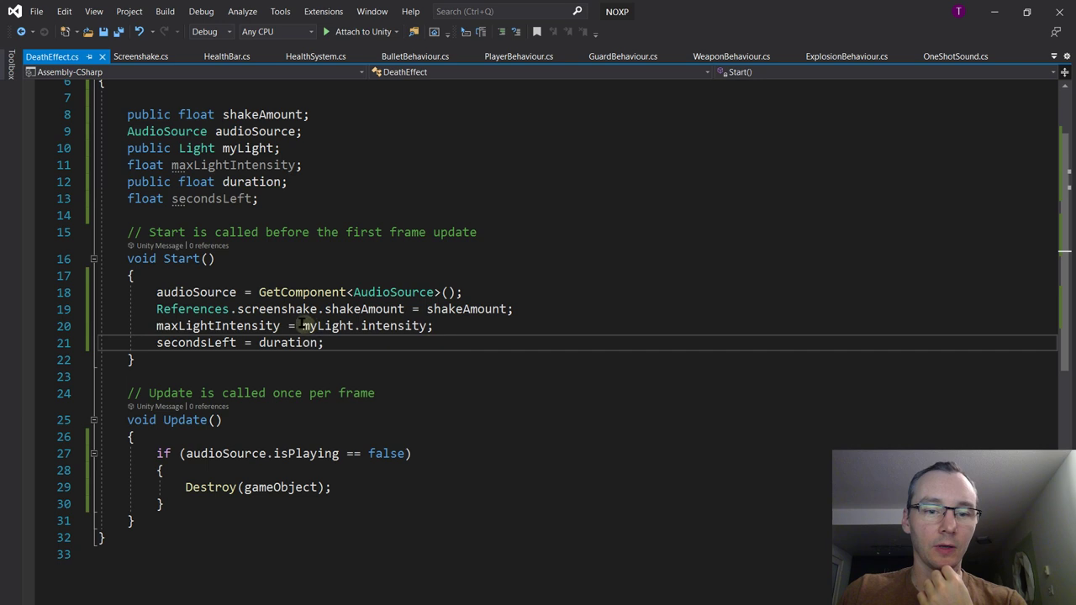
left_click_drag(303, 326, 427, 327)
left_click(250, 432)
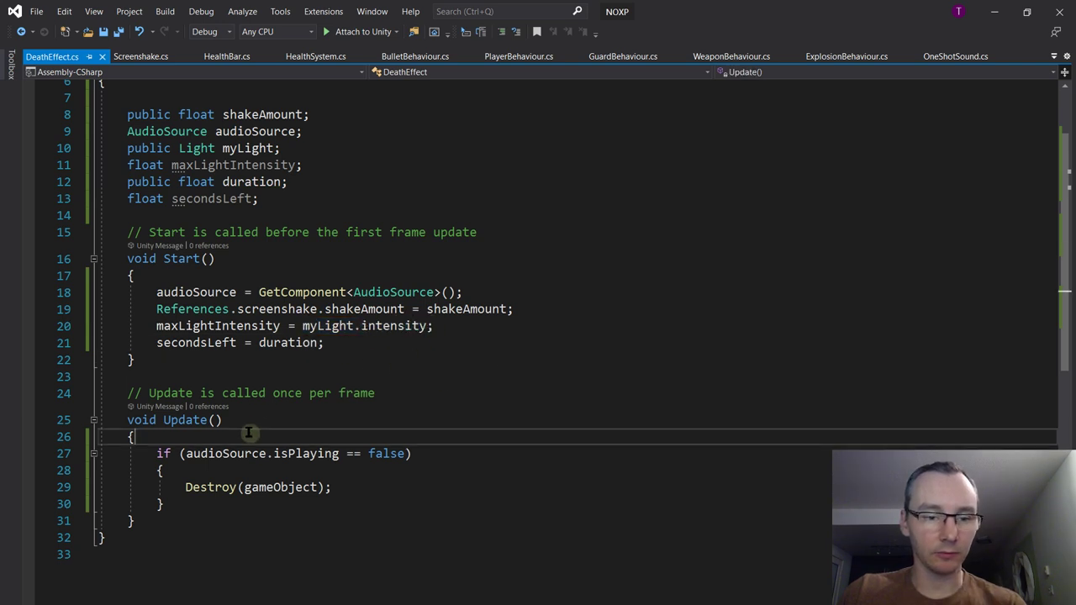
key("Return")
key("ctrl+v")
type("=")
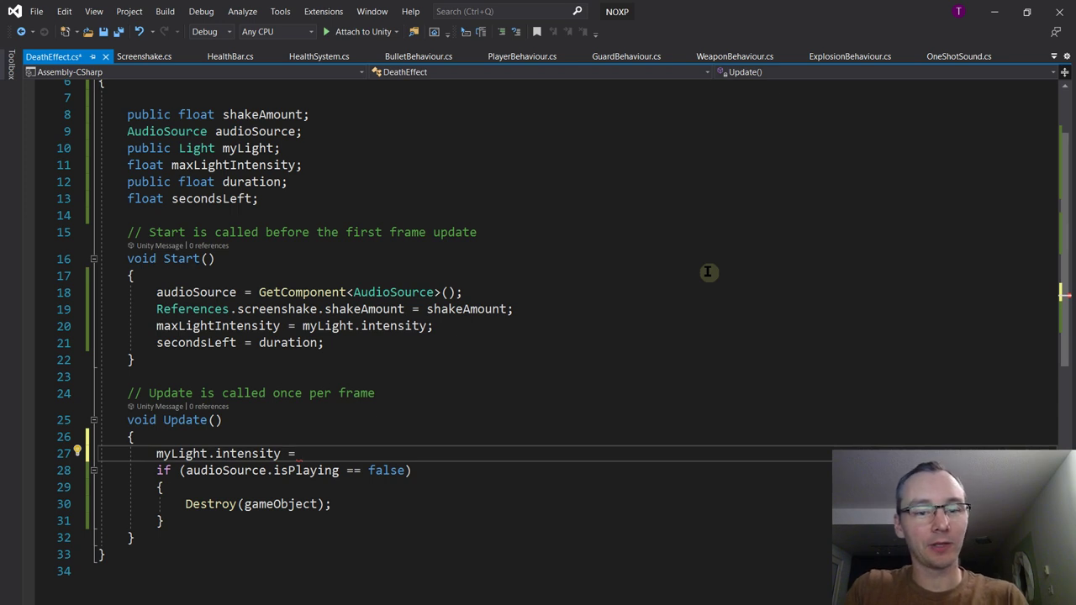
type("(secondsLeft ")
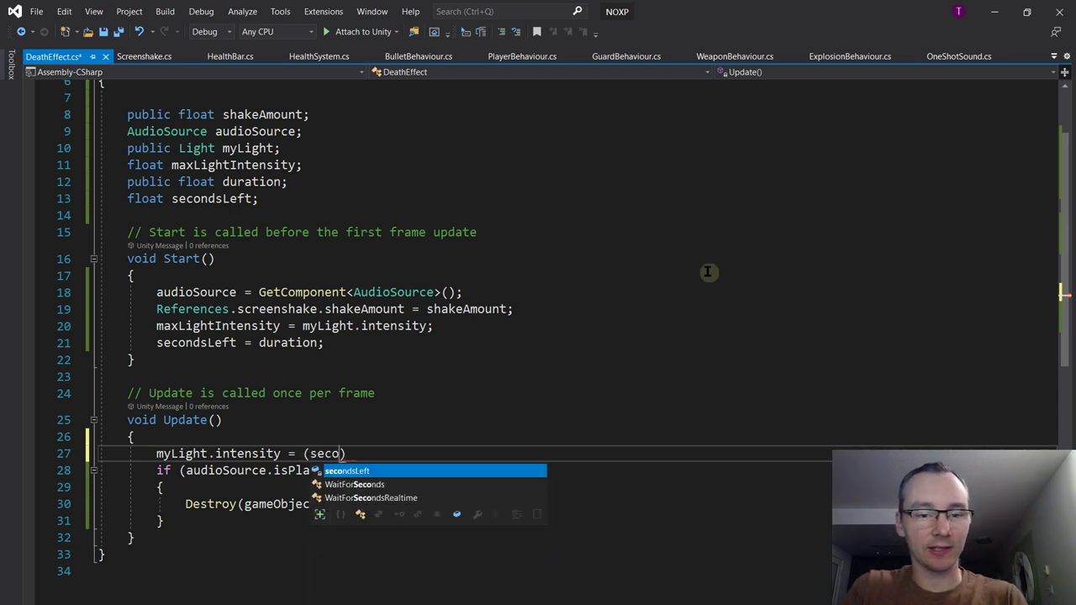
type("/ duration);")
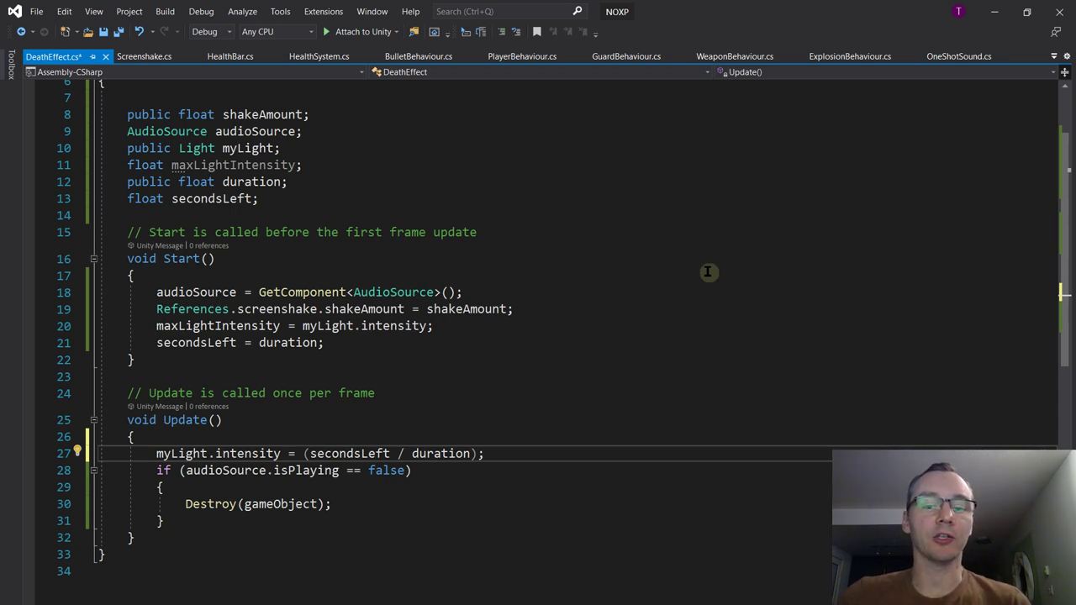
Multiply the intensity formula by maxLightIntensity and save the script
key("Left")
key("Left")
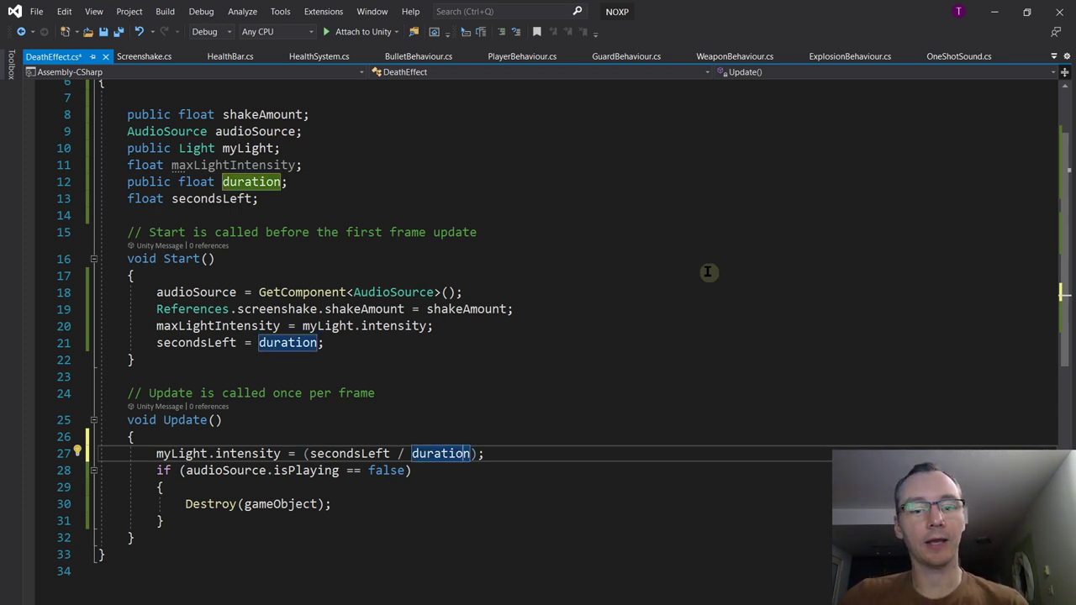
key("Left")
key("Left")
key("Left")
key("Left")
key("Left")
key("Left")
key("Left")
key("Left")
key("Left")
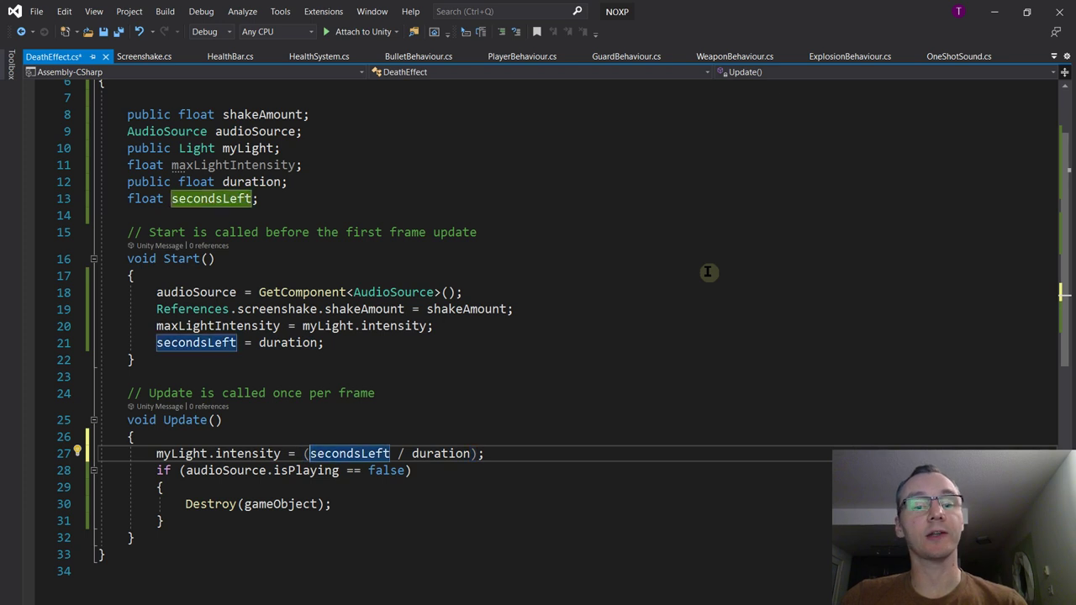
key("Right")
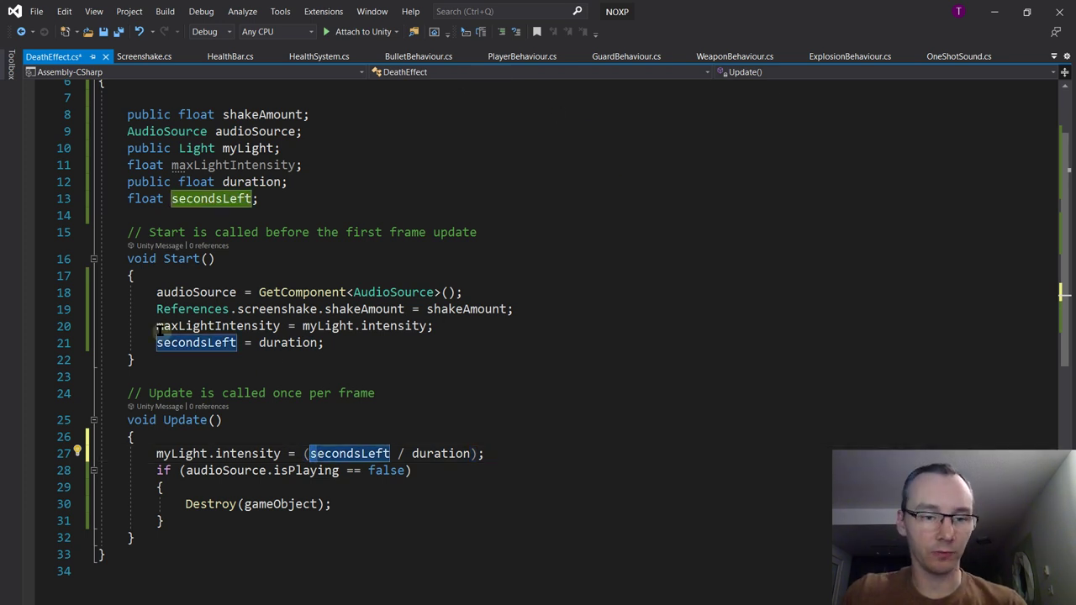
left_click_drag(157, 343, 330, 342)
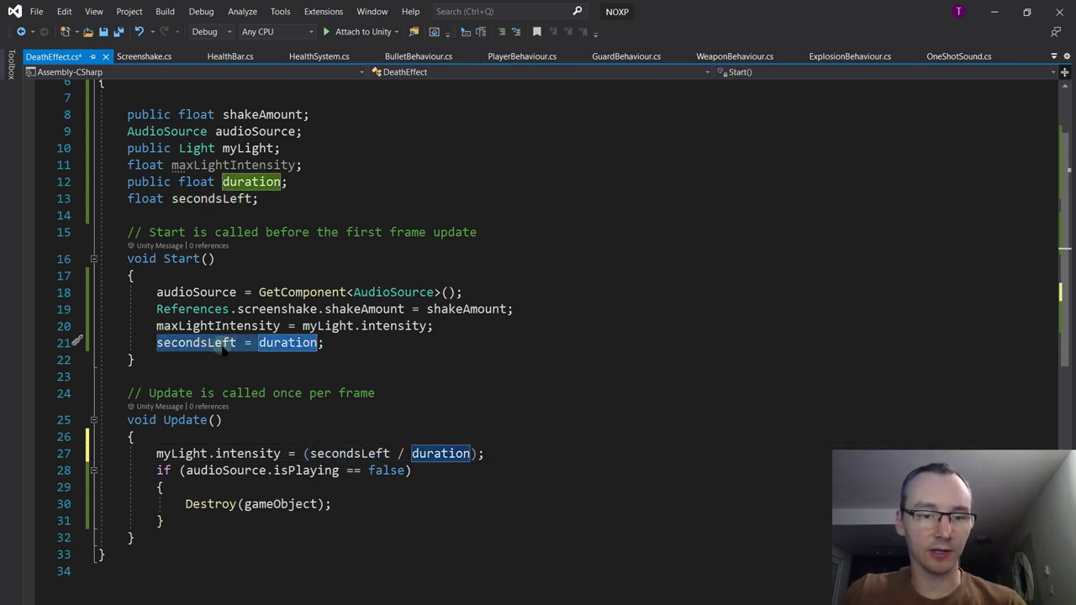
left_click(341, 345)
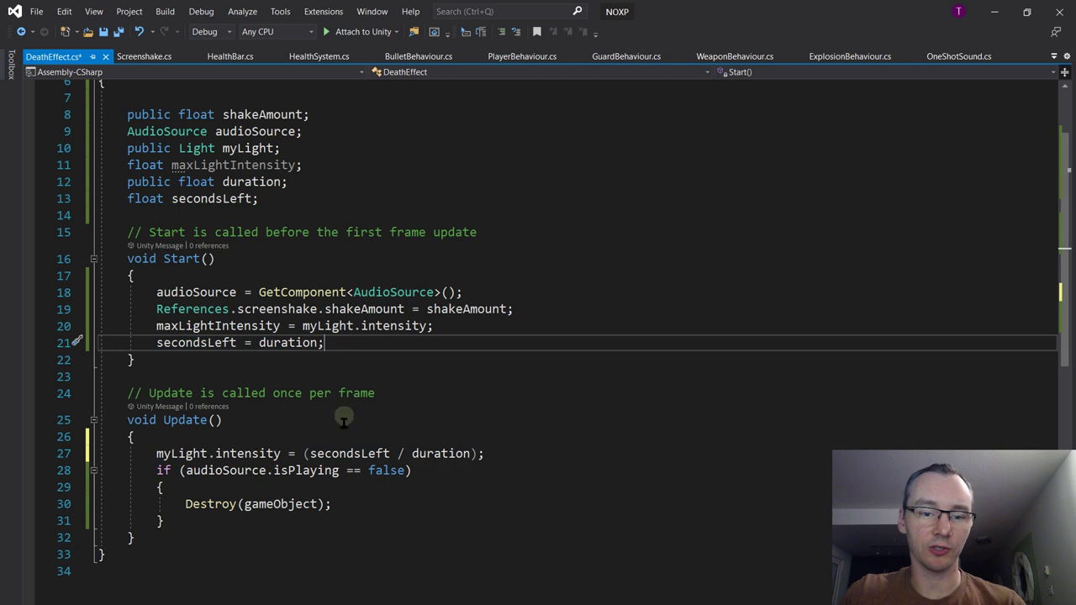
left_click(487, 453)
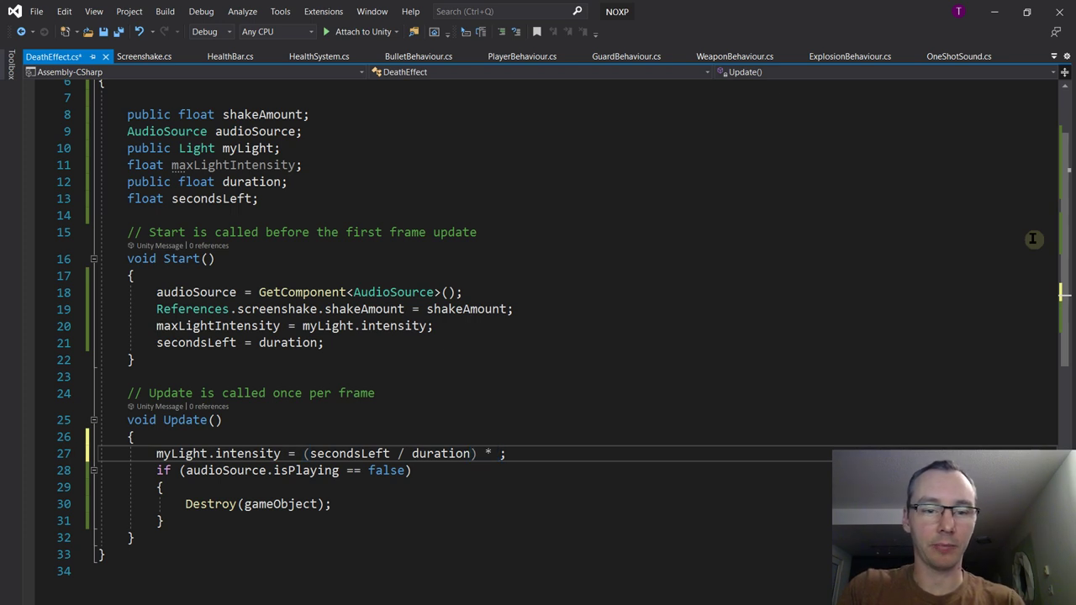
type("maxLightIntensity")
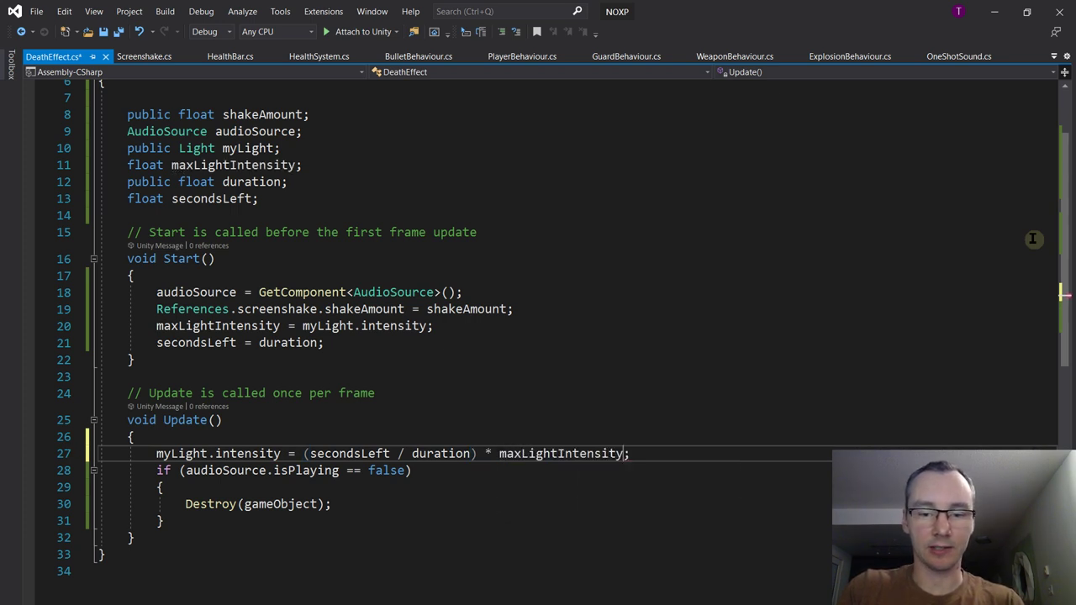
left_click(682, 532)
key("ctrl+s")
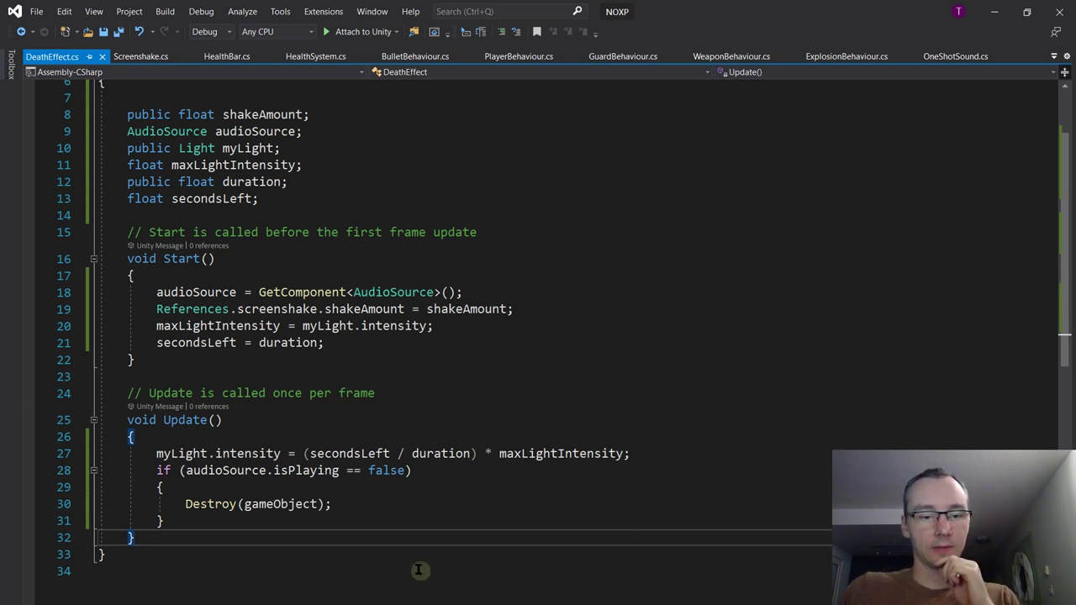
left_click(657, 452)
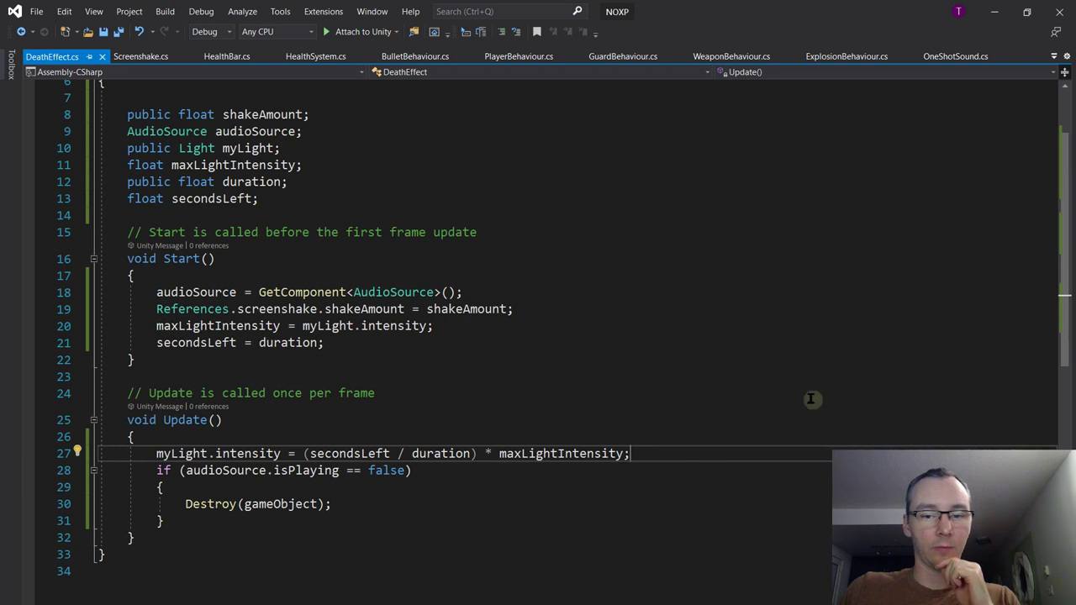
key("Return")
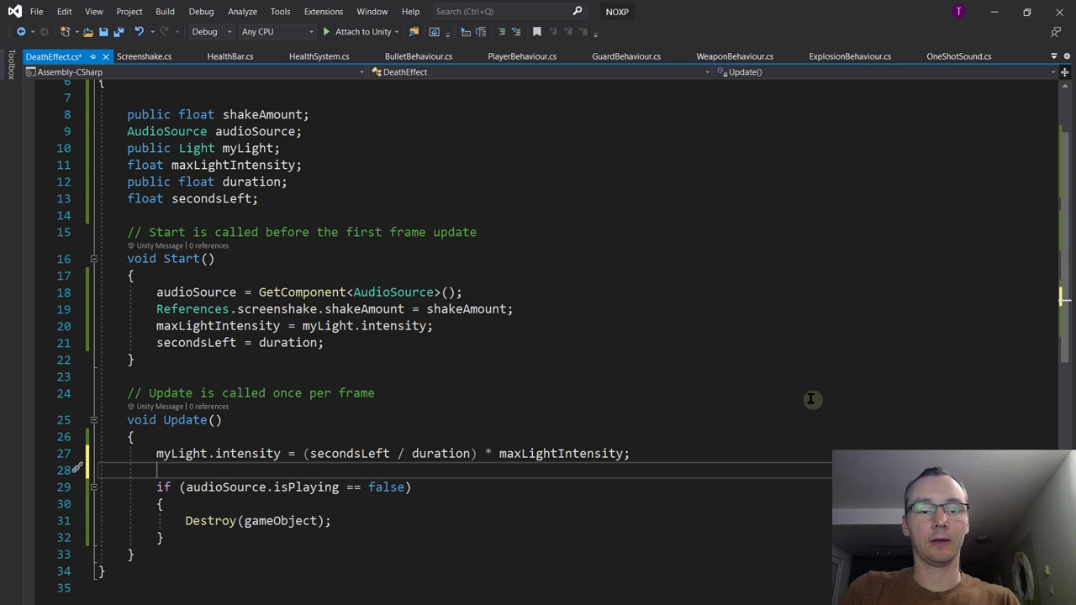
Add 'secondsLeft -= Time.deltaTime' and an empty 'if (secondsLeft <= 0)' block
type("secondsLeft -=")
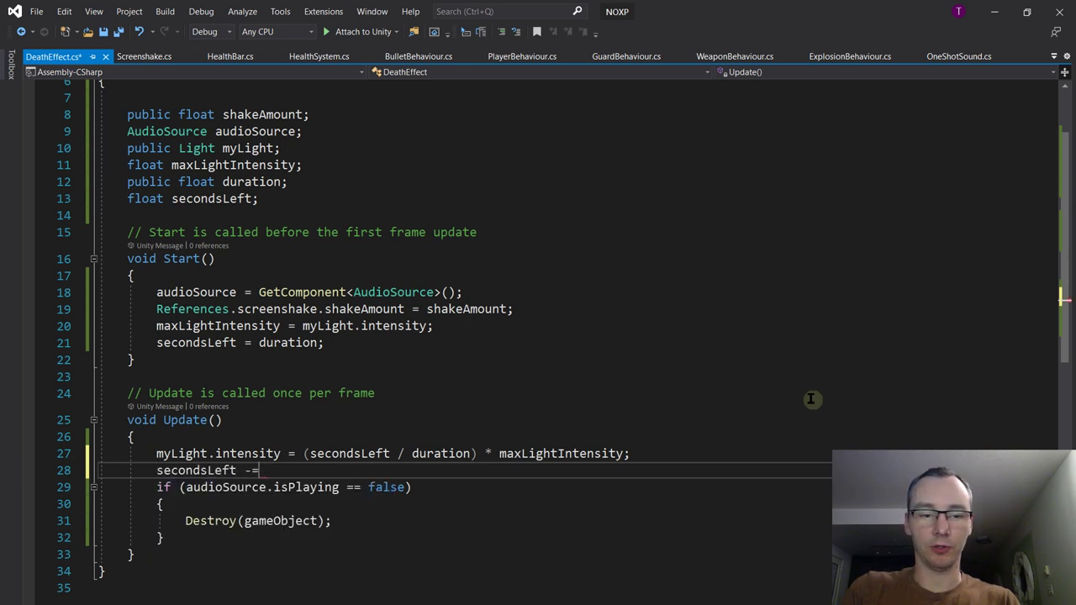
type(" Time.deltaTime;")
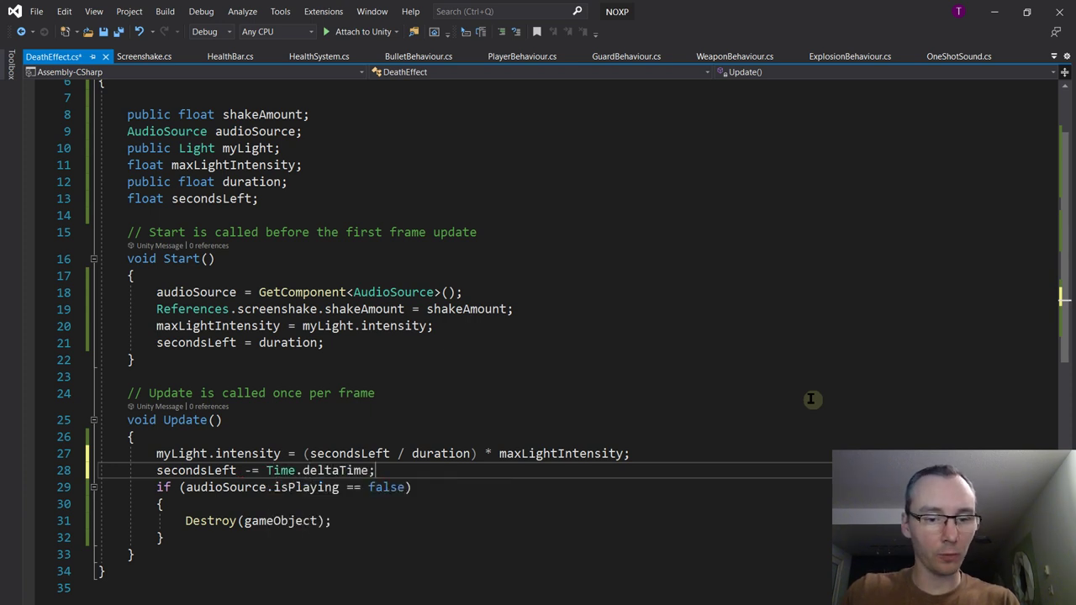
key("Return")
type("if")
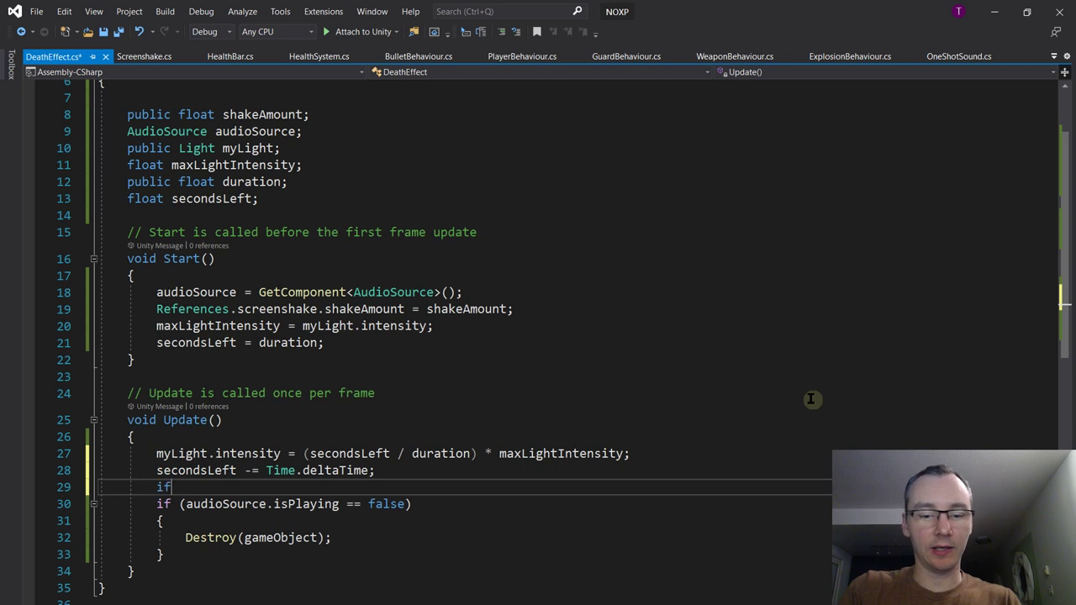
type(" (secondsLeft ")
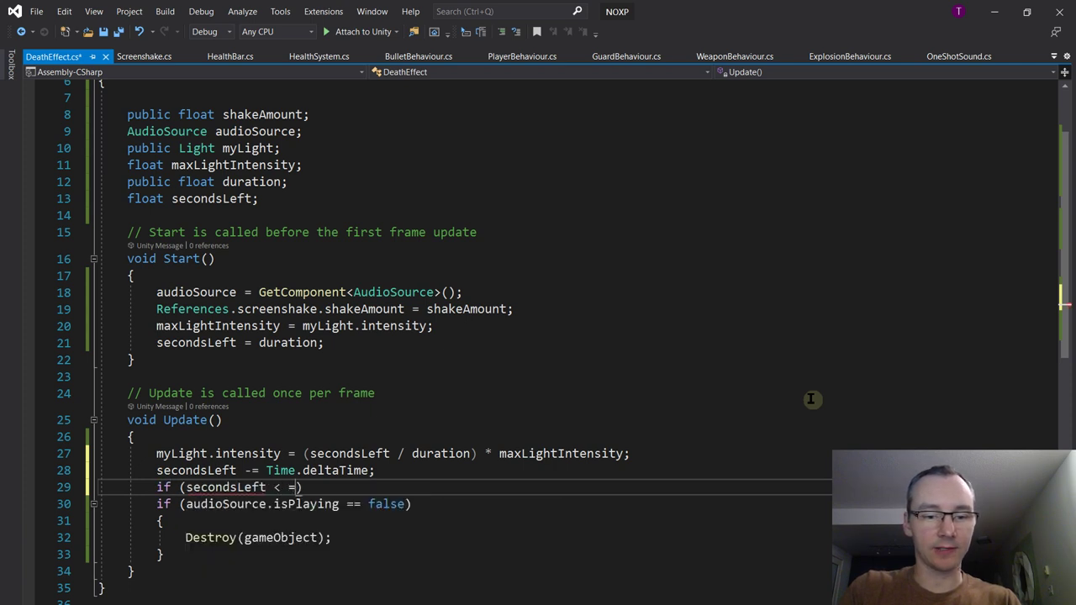
type("<= 0)")
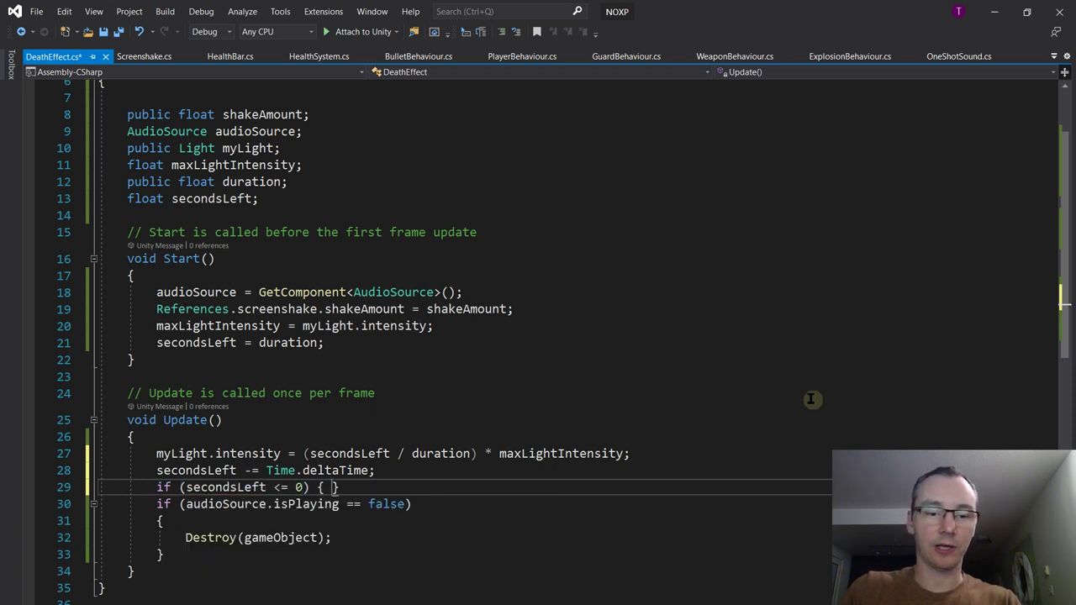
key("Return")
type("{")
key("Return")
scroll(346, 343, "down", 5)
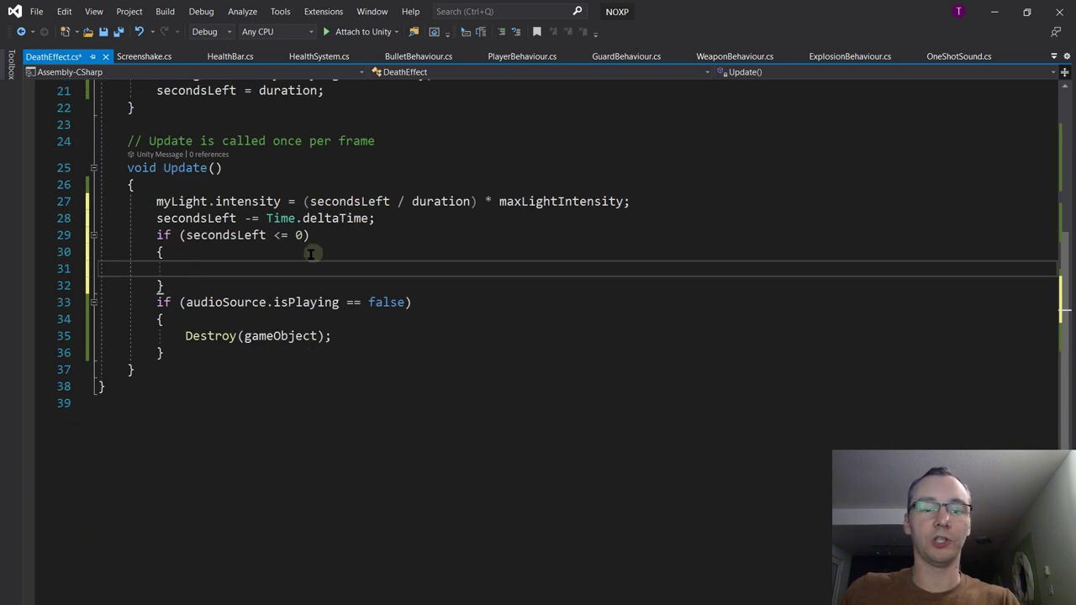
Move the audio-playing Destroy check inside the secondsLeft <= 0 block
left_click(204, 288)
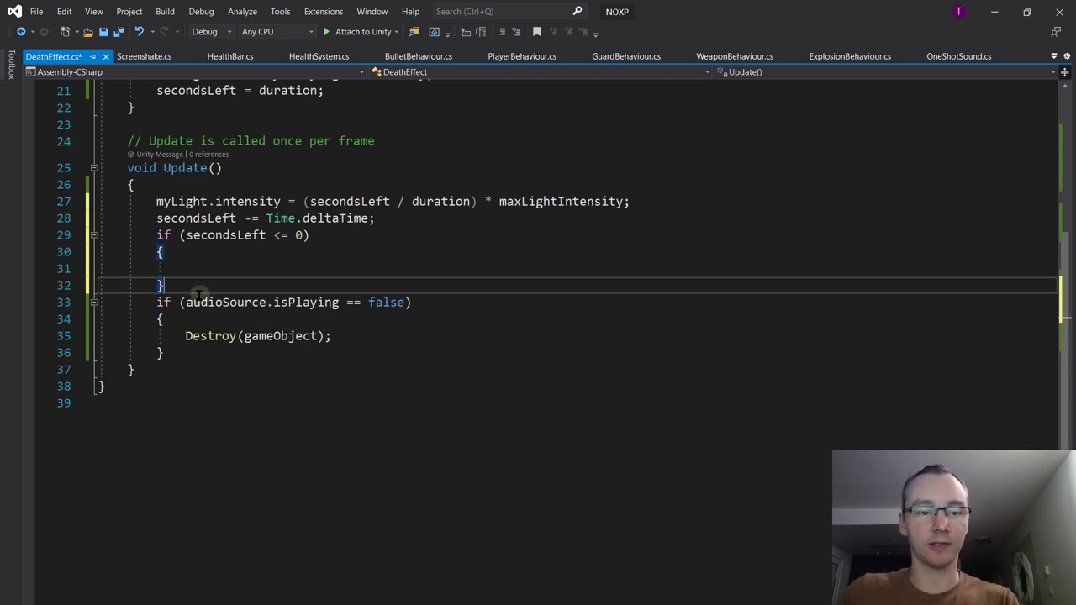
left_click_drag(204, 288, 209, 351)
key("ctrl+c")
key("Delete")
left_click(280, 258)
key("ctrl+v")
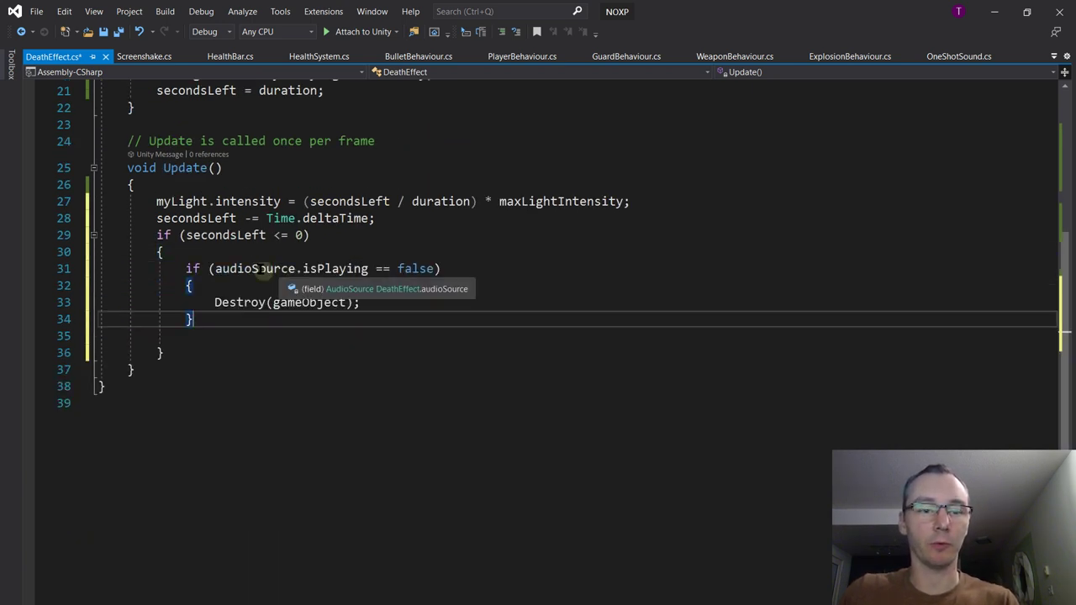
left_click_drag(206, 323, 216, 330)
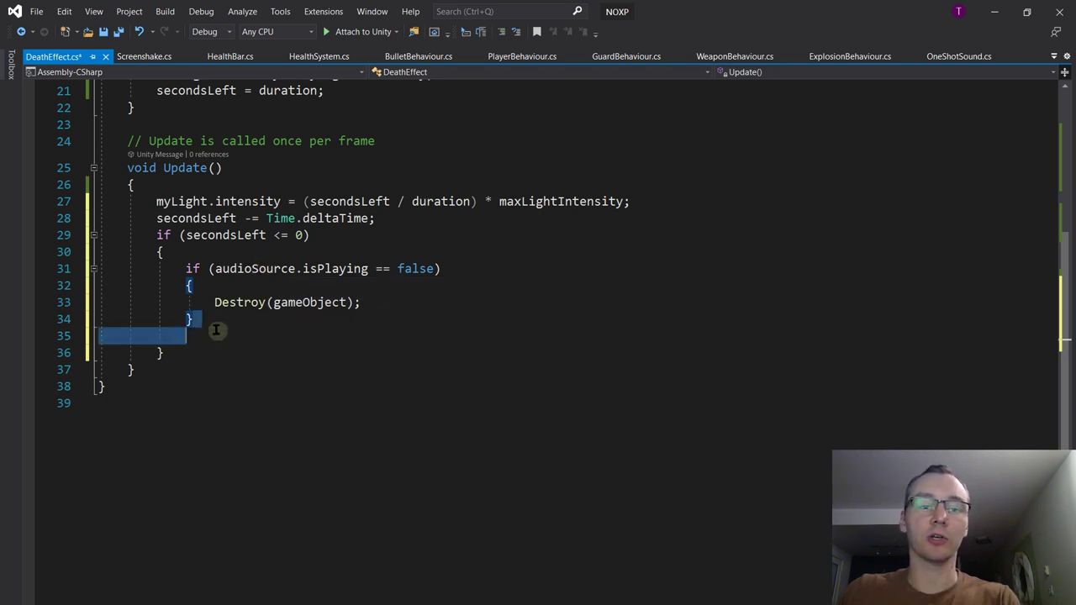
key("Delete")
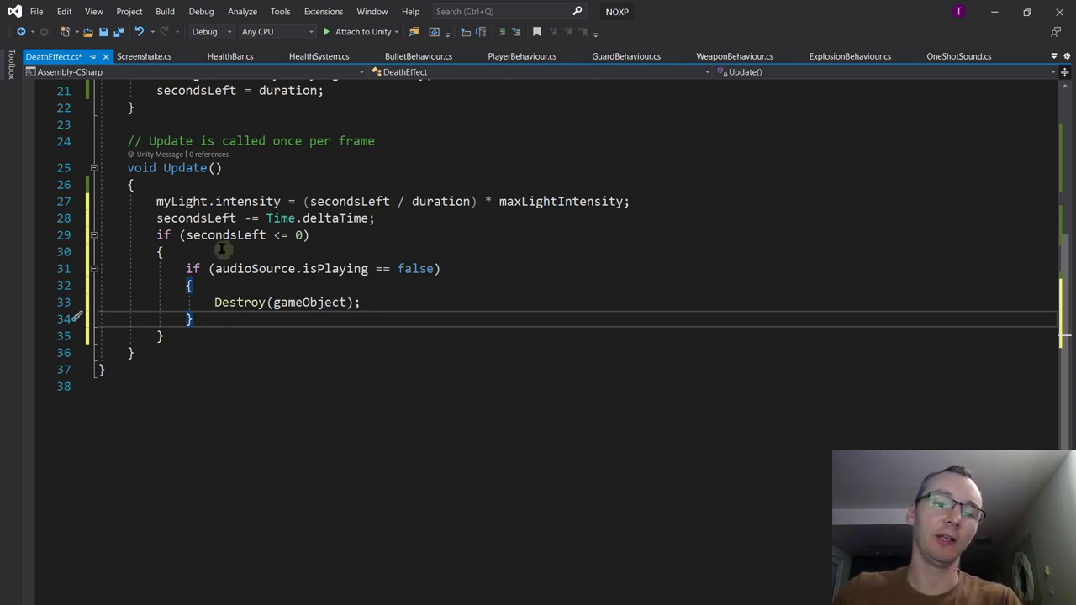
Review the countdown, audio and Destroy conditions, then save the script
left_click(473, 235)
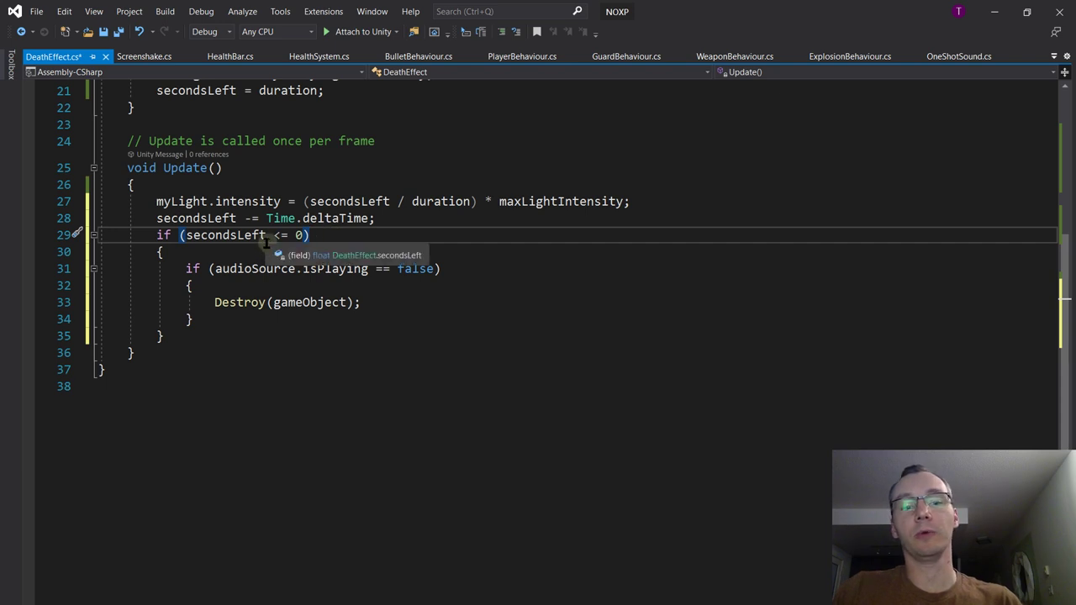
left_click(456, 269)
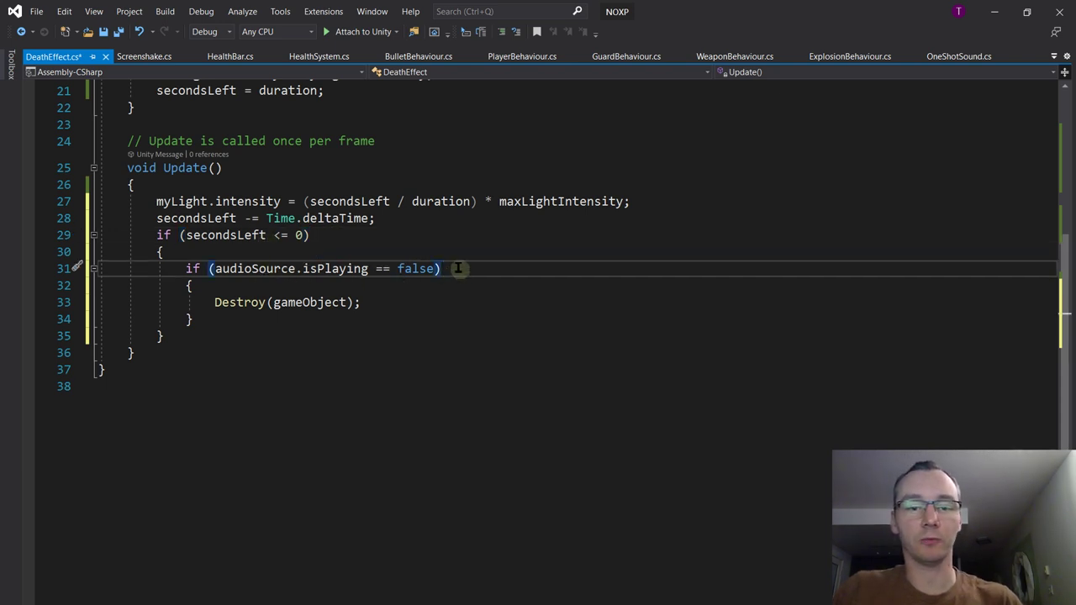
left_click(440, 300)
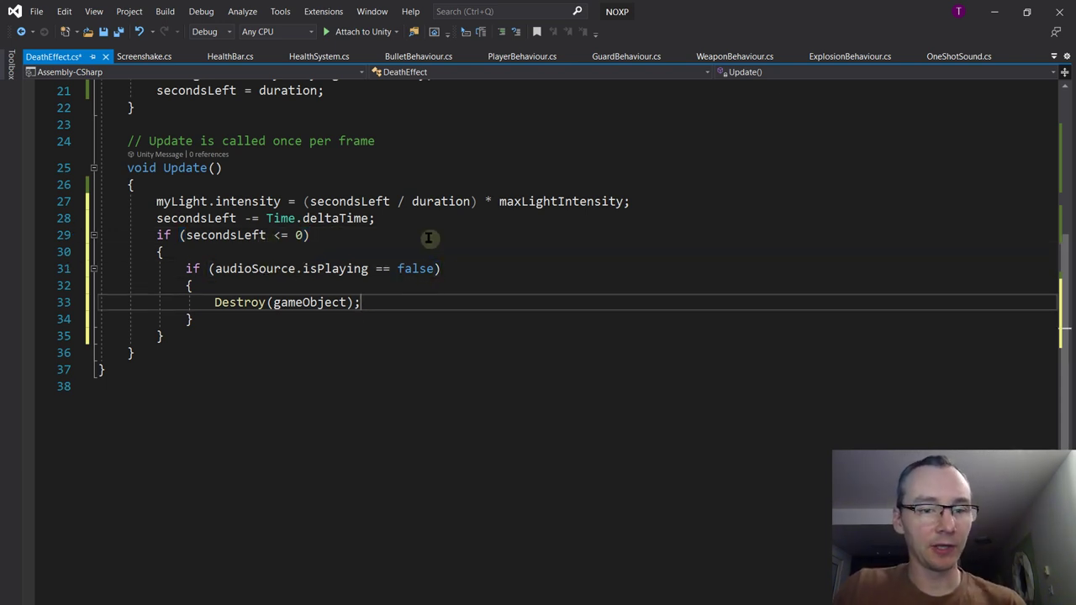
key("ctrl+s")
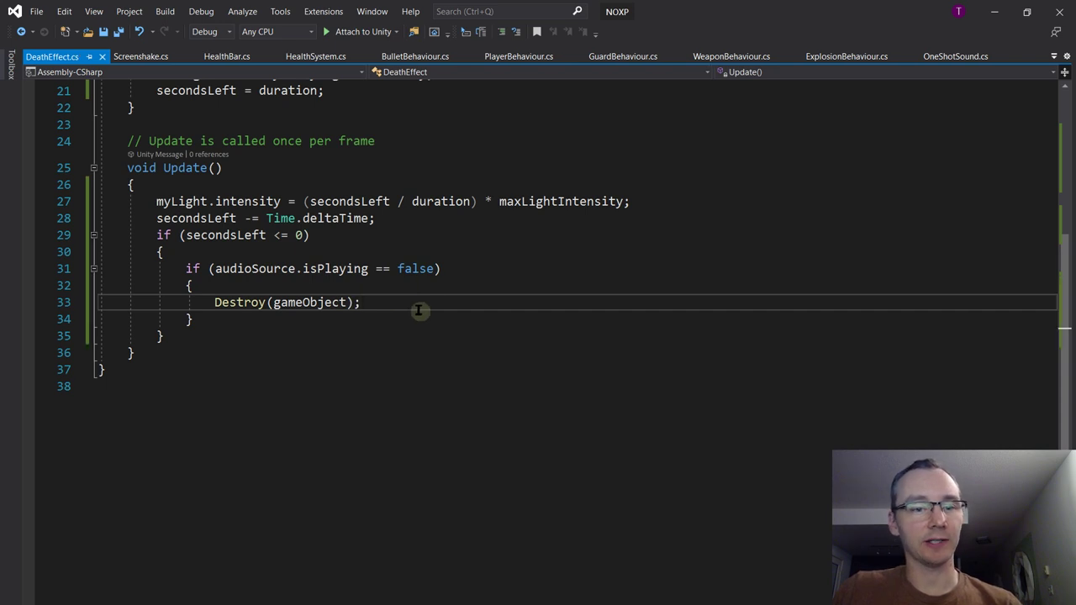
scroll(538, 405, "up", 4)
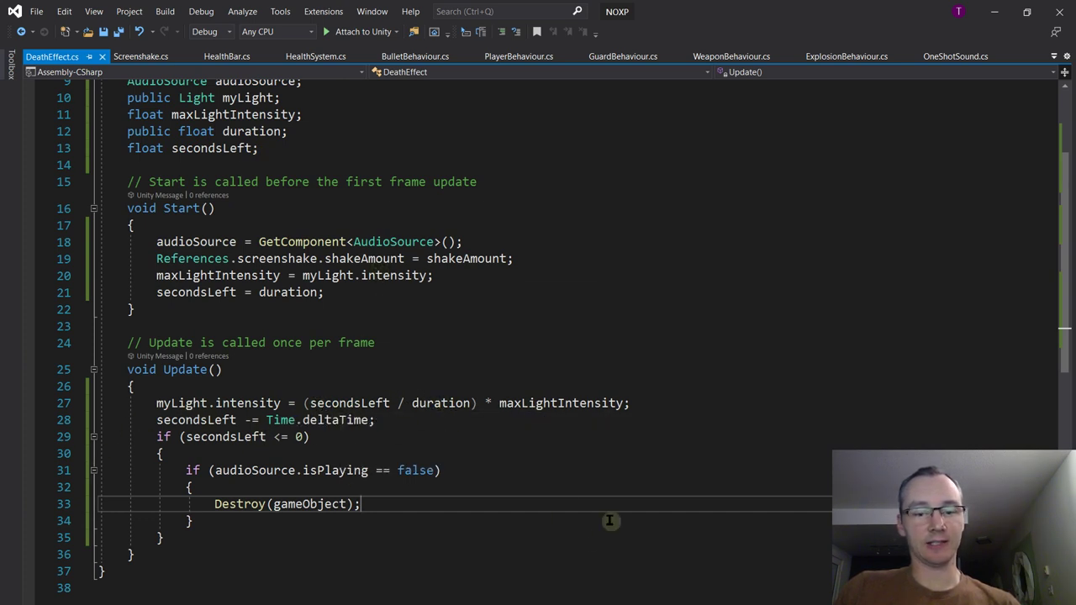
key("alt+Tab")
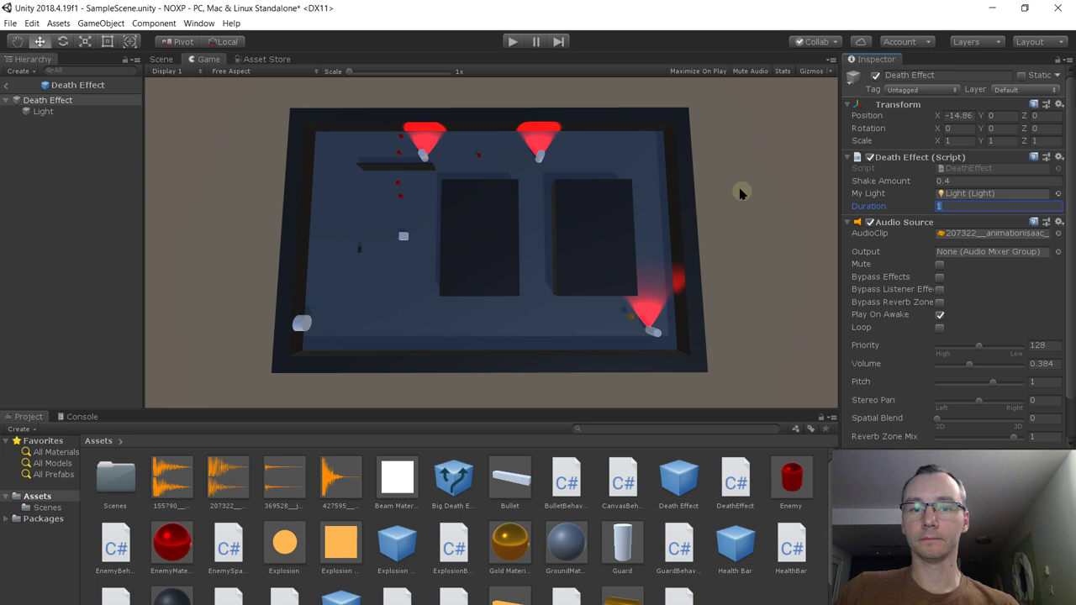
left_click(512, 41)
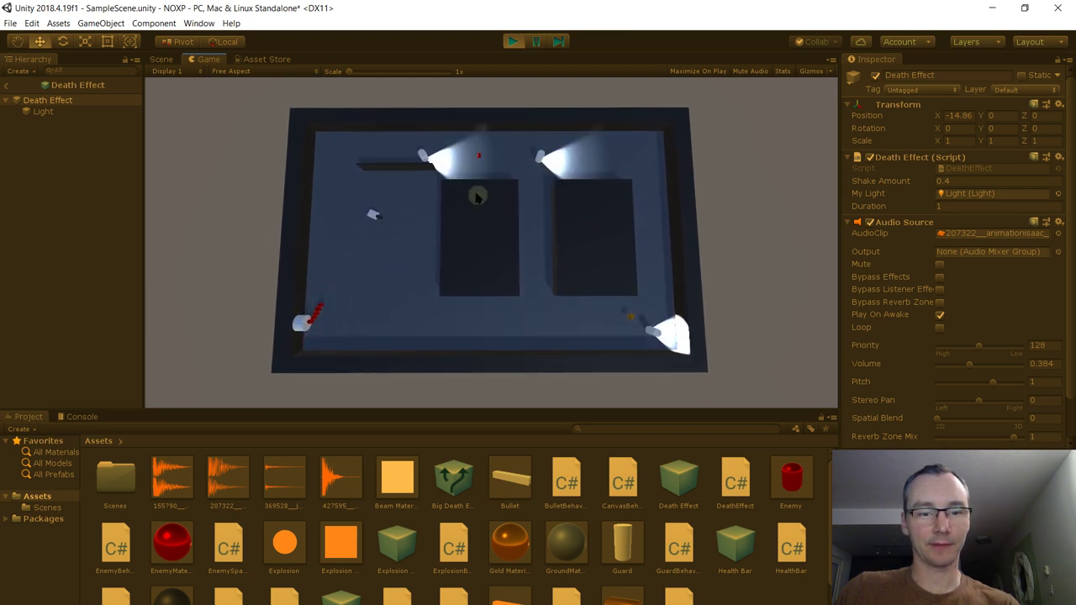
key("ctrl+p")
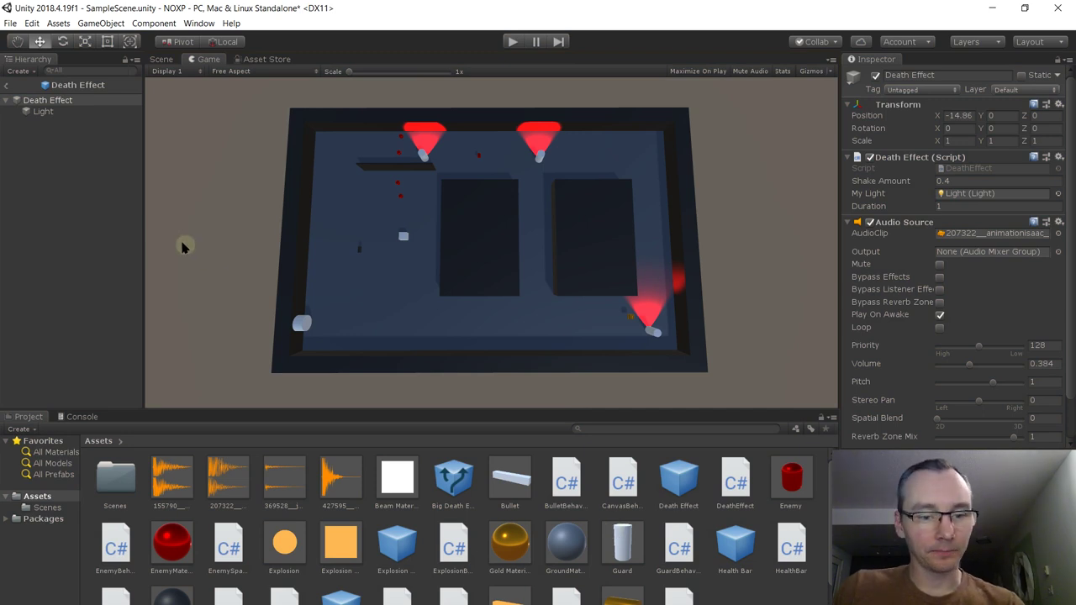
Open the Big Death Effect prefab and select its Light child
left_click(444, 490)
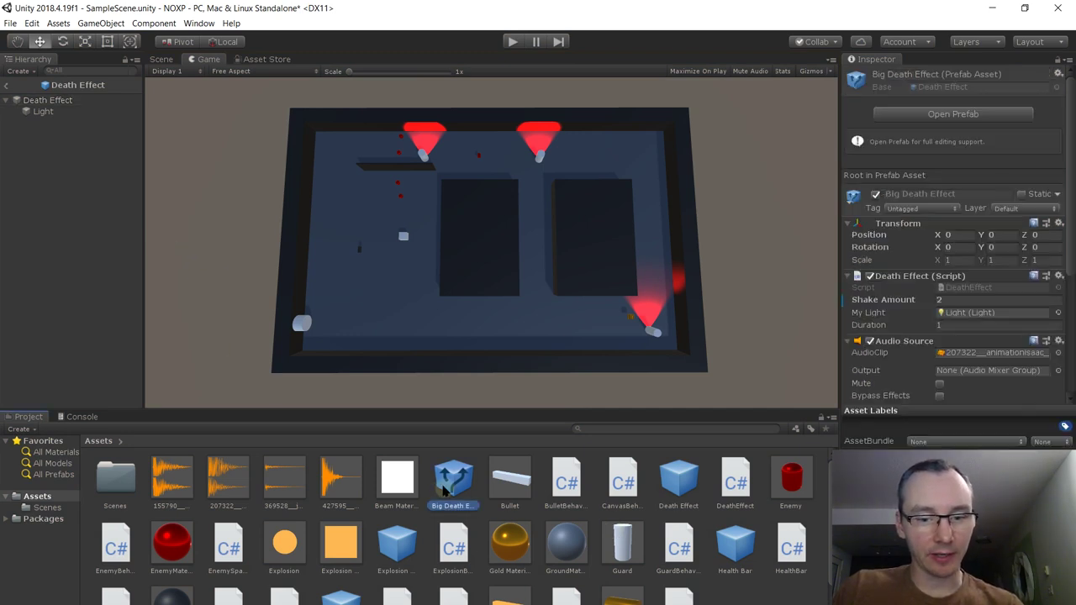
double_click(444, 490)
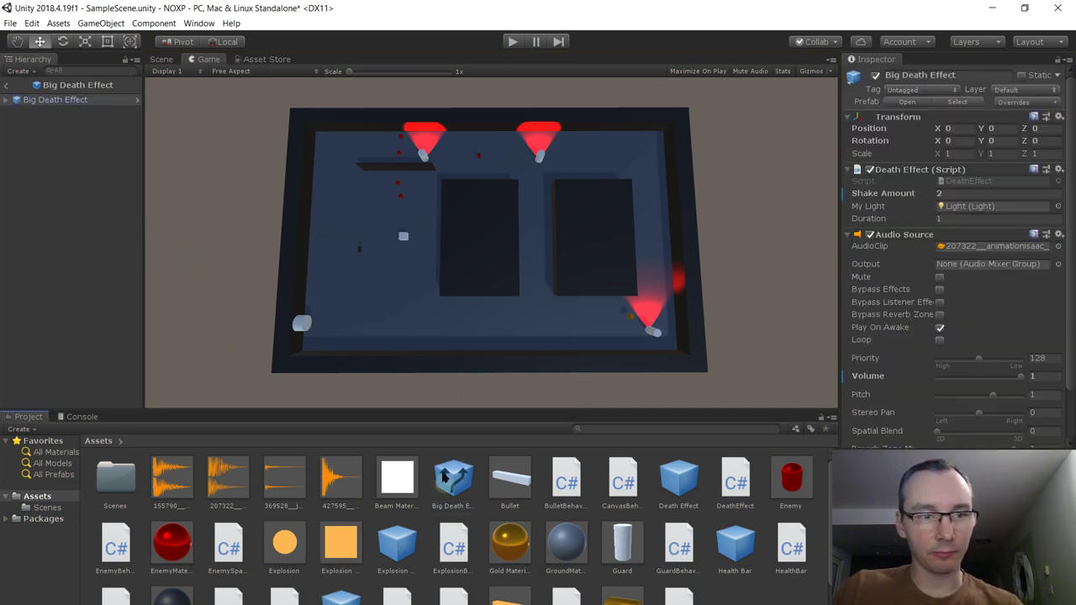
left_click(9, 100)
left_click(49, 112)
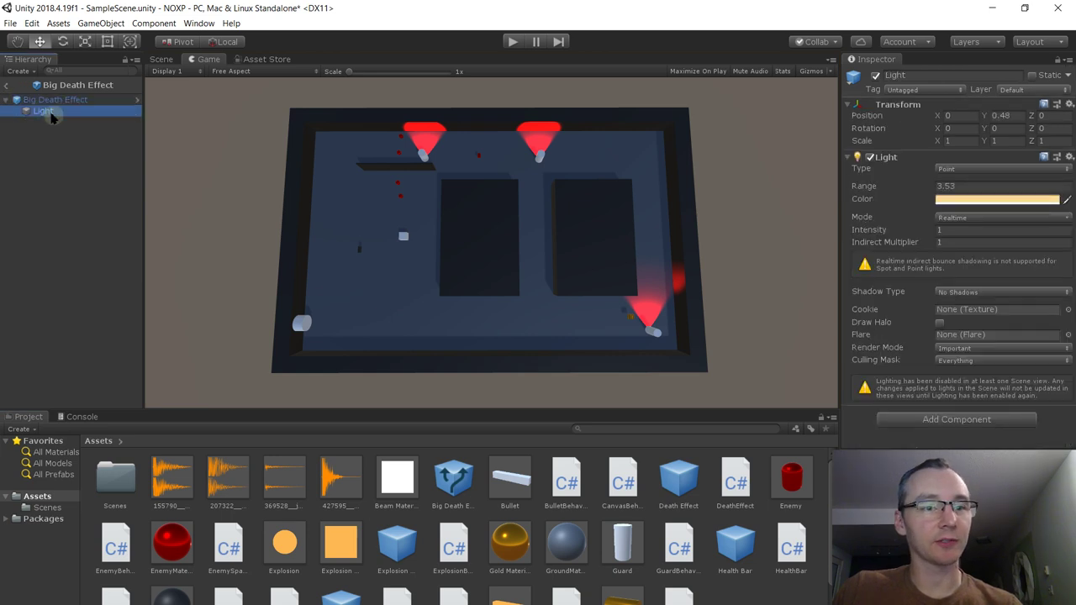
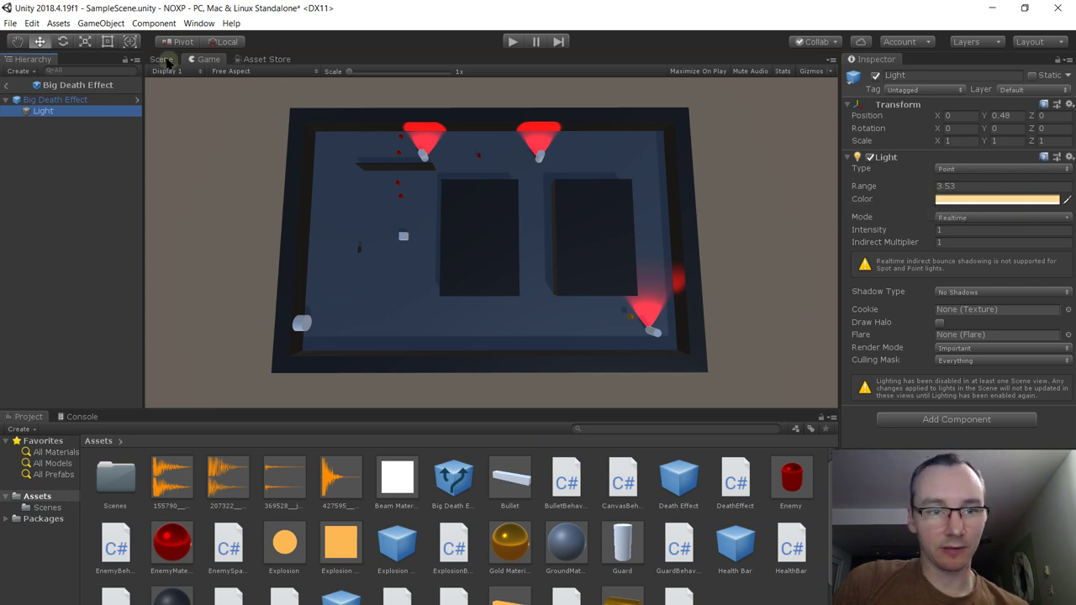
In the Scene view, move the point light to X -17.33, frame it, and enable scene lighting to preview it
left_click(162, 60)
left_click_drag(581, 258, 471, 246, "alt")
left_click_drag(568, 271, 456, 290)
key("f")
left_click_drag(283, 396, 140, 306, "alt")
left_click(265, 71)
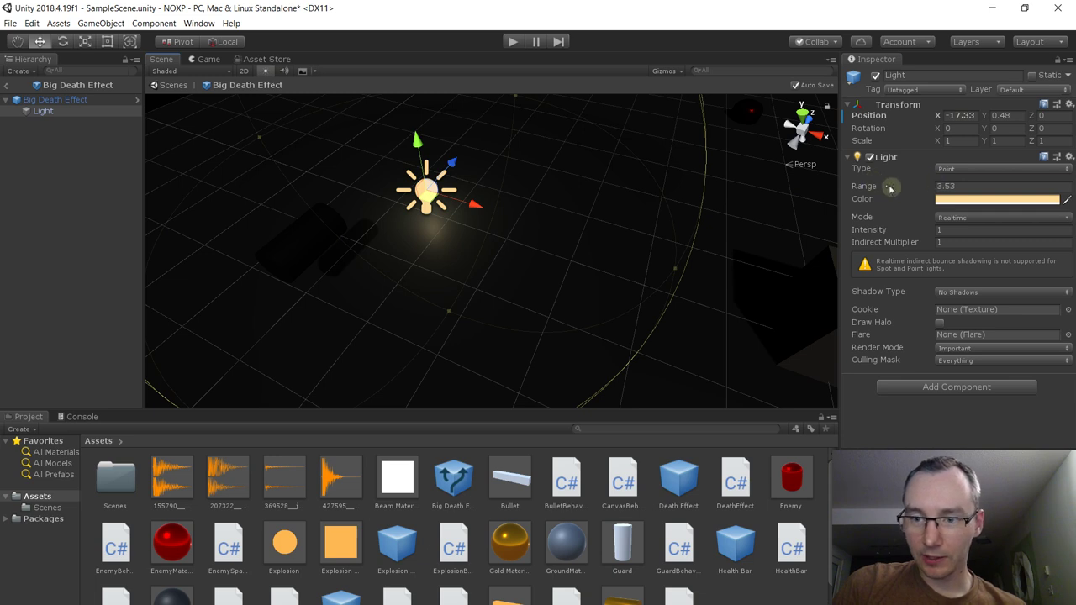
Scrub the point light to range 17.81 and intensity 7.4, then enter Play mode
left_click_drag(890, 188, 158, 184)
left_click_drag(500, 194, 643, 194, "alt")
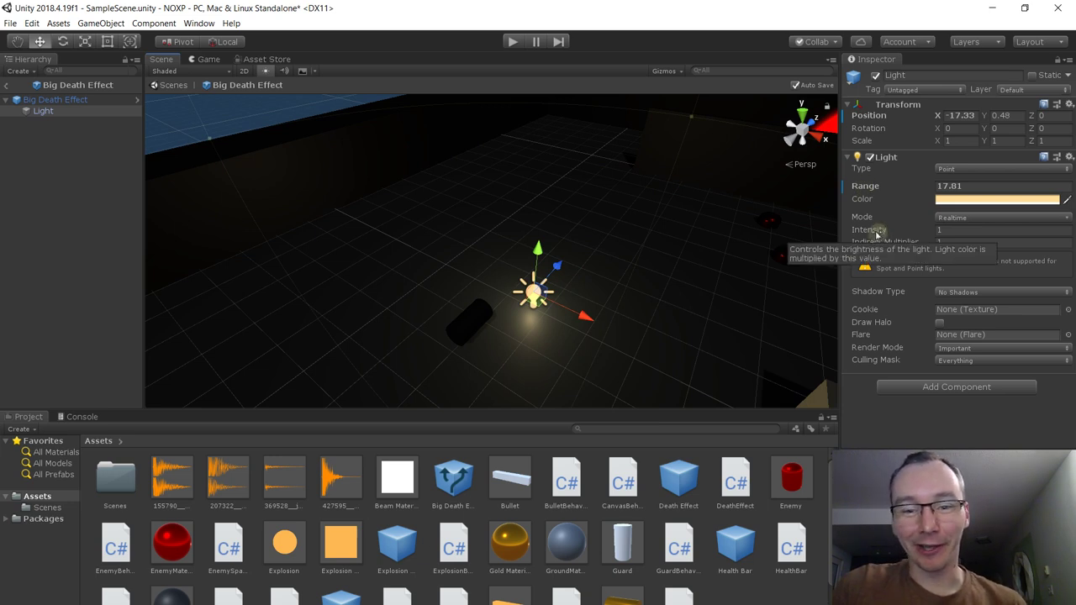
left_click_drag(877, 235, 953, 239)
left_click_drag(802, 241, 575, 283, "alt")
left_click_drag(761, 205, 691, 199, "alt")
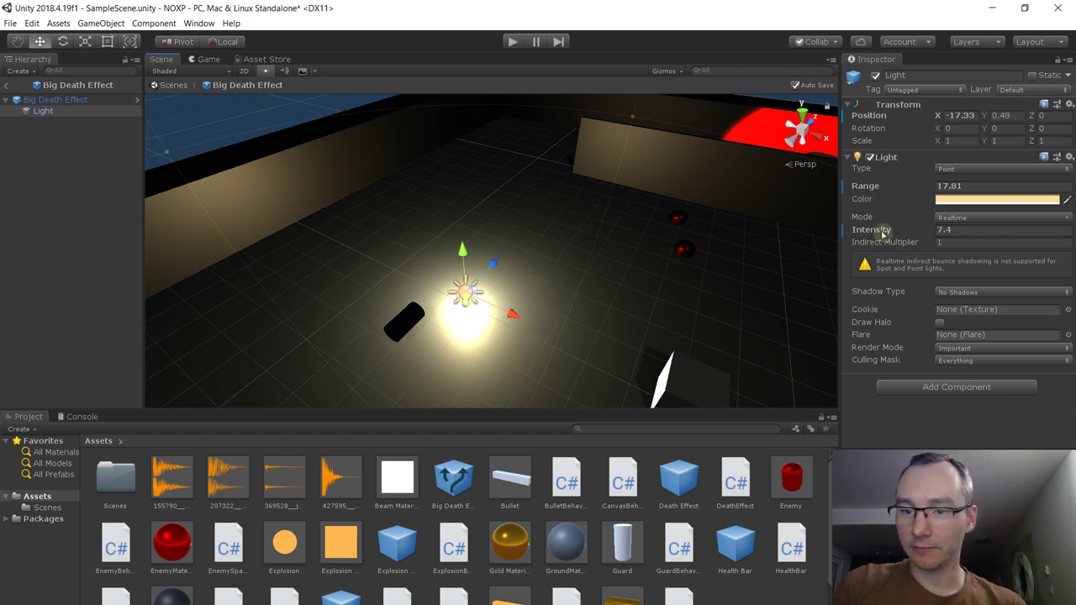
left_click(513, 42)
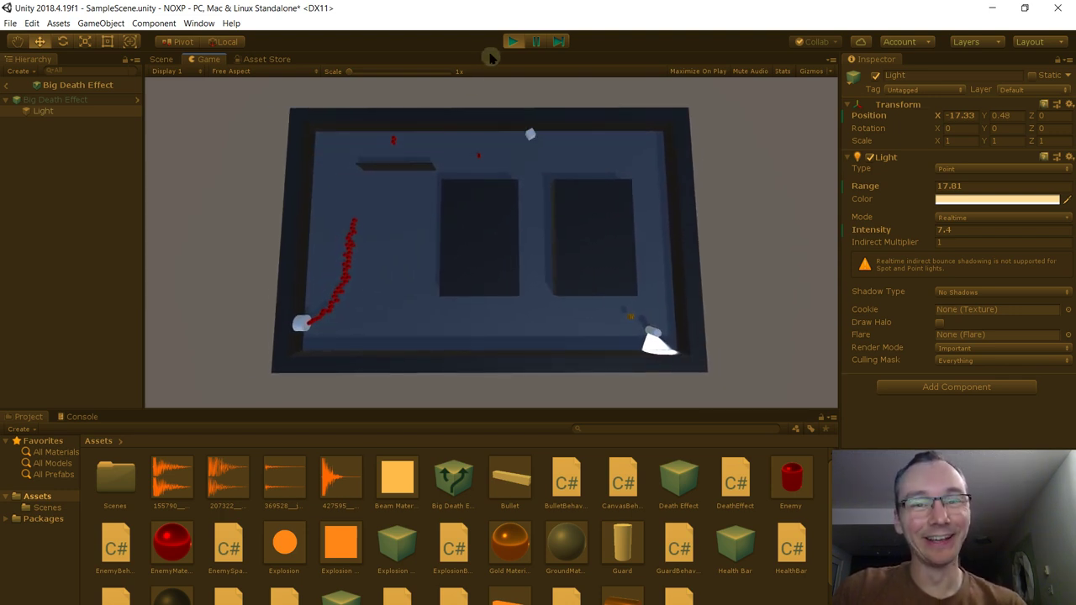
Stop the test run and inspect the Big Death Effect root's components
left_click(512, 41)
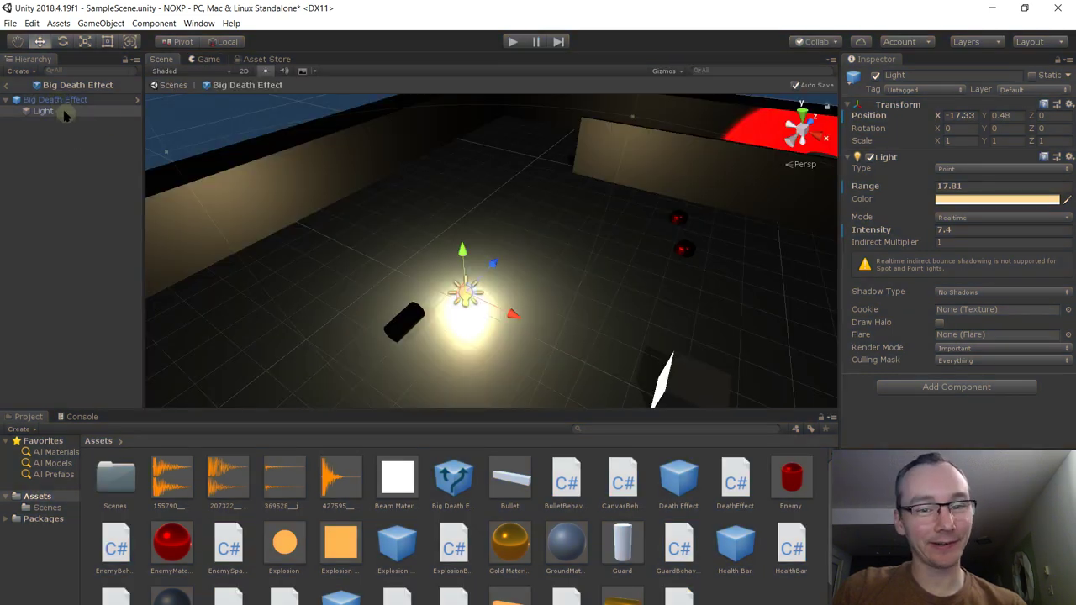
left_click(71, 100)
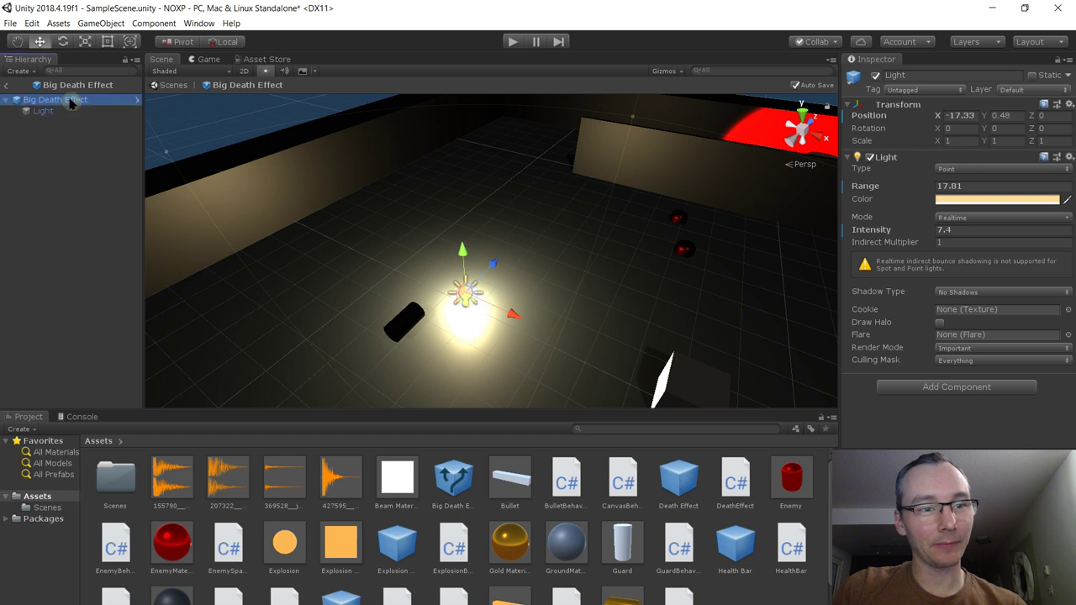
left_click(72, 112)
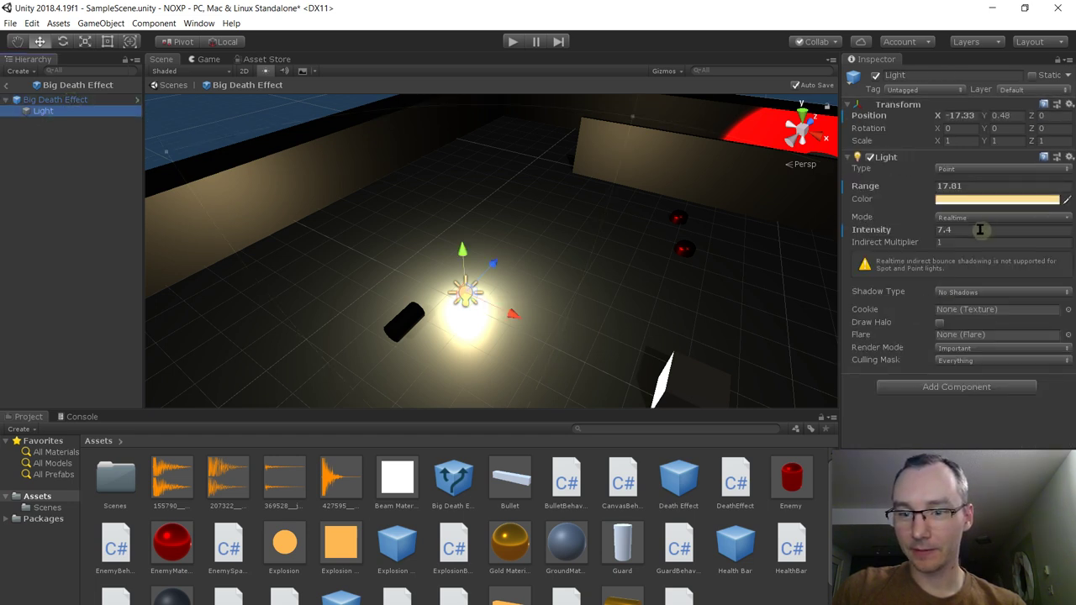
left_click(85, 100)
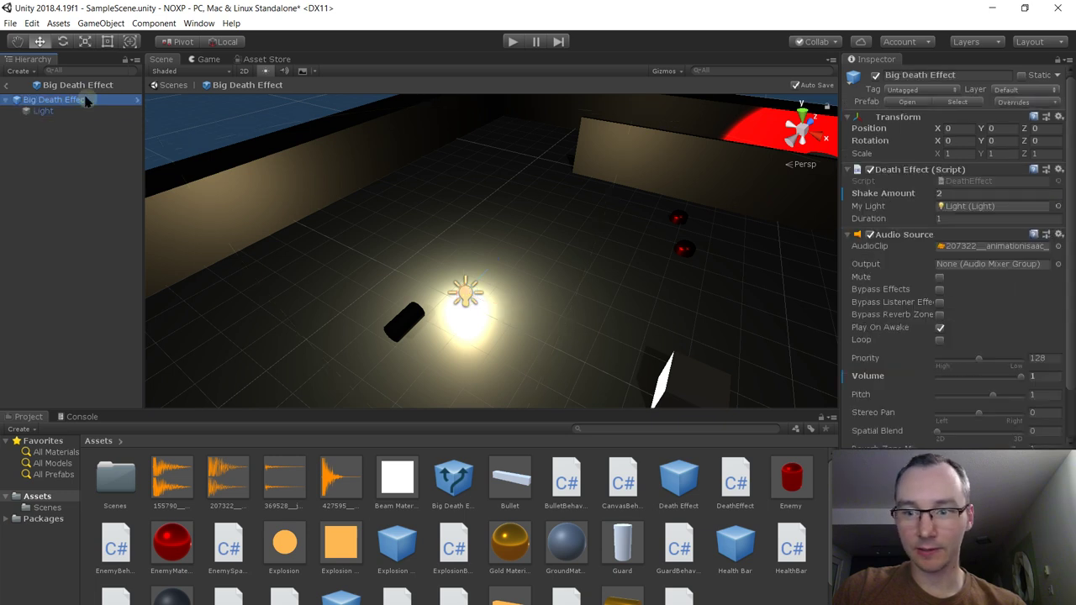
left_click(977, 208)
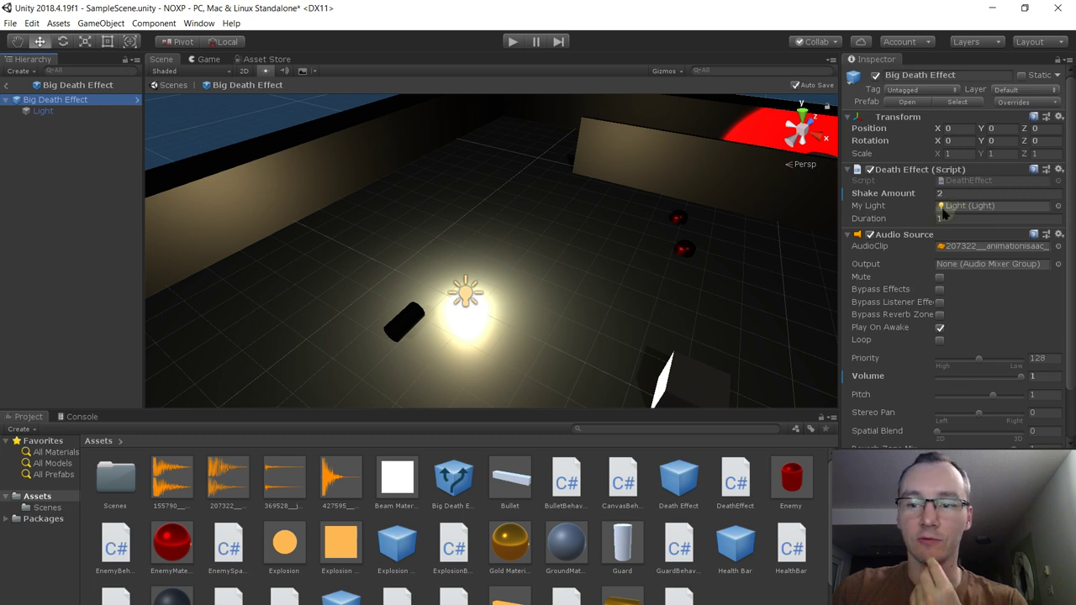
Verify the Light assigned to My Light keeps Important render mode, then open the Guard prefab
left_click(42, 111)
left_click(65, 101)
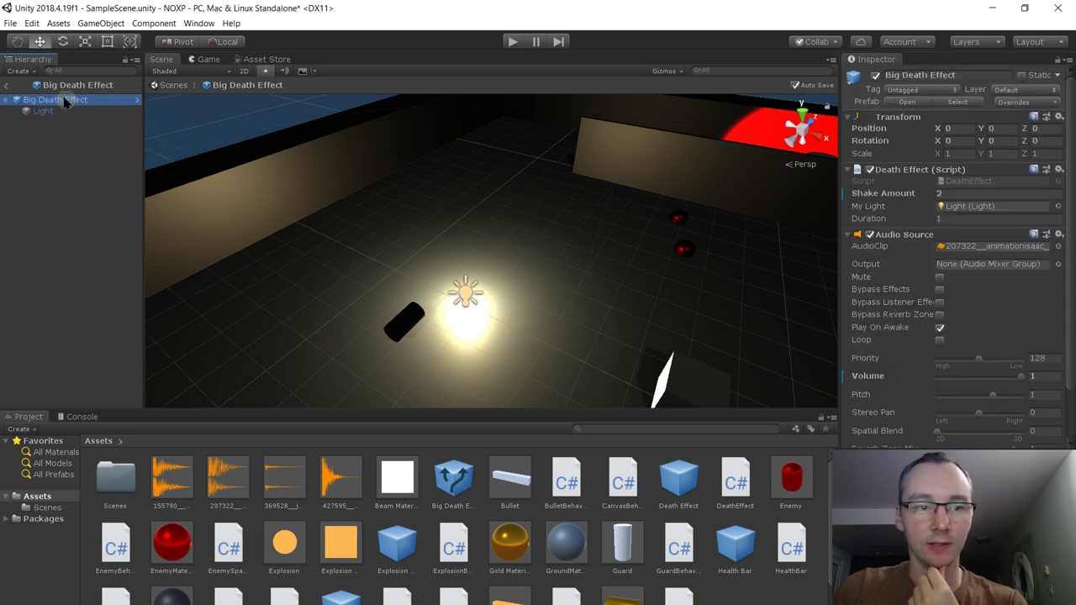
left_click(973, 207)
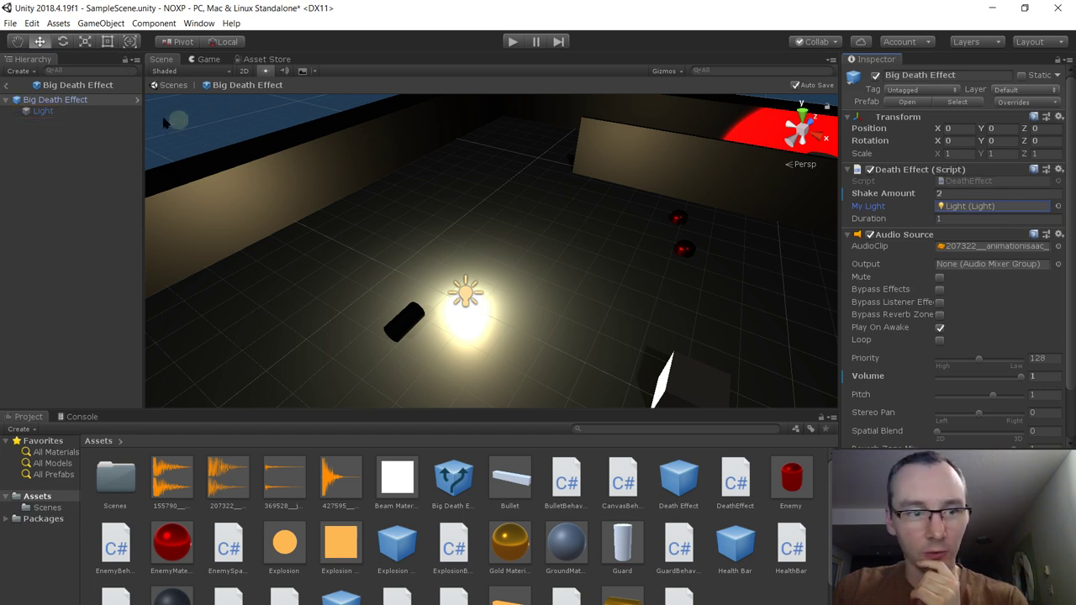
left_click(99, 111)
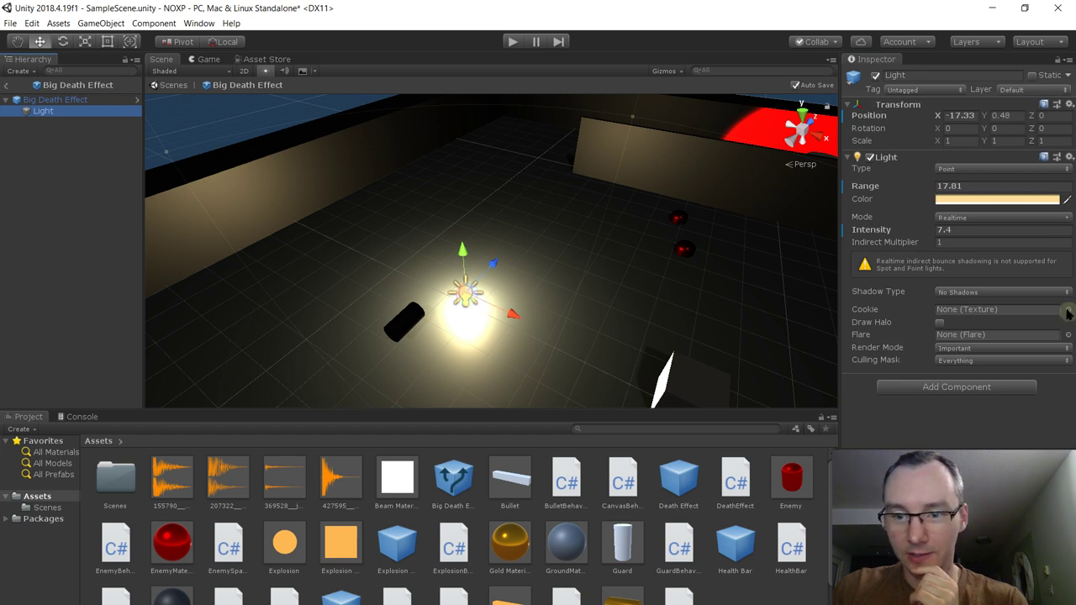
left_click(982, 347)
left_click(984, 352)
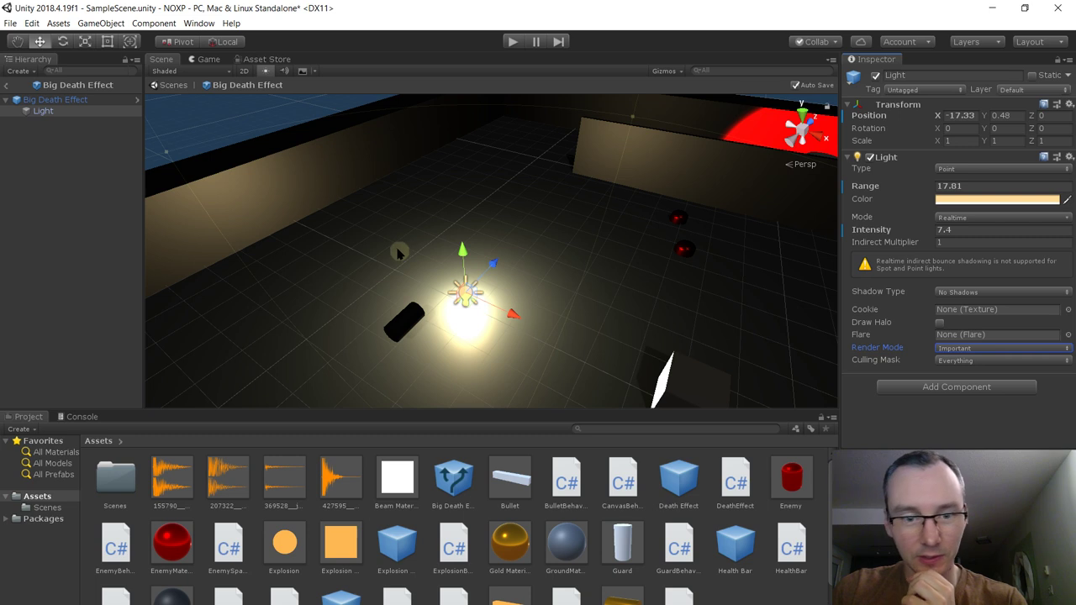
left_click(78, 101)
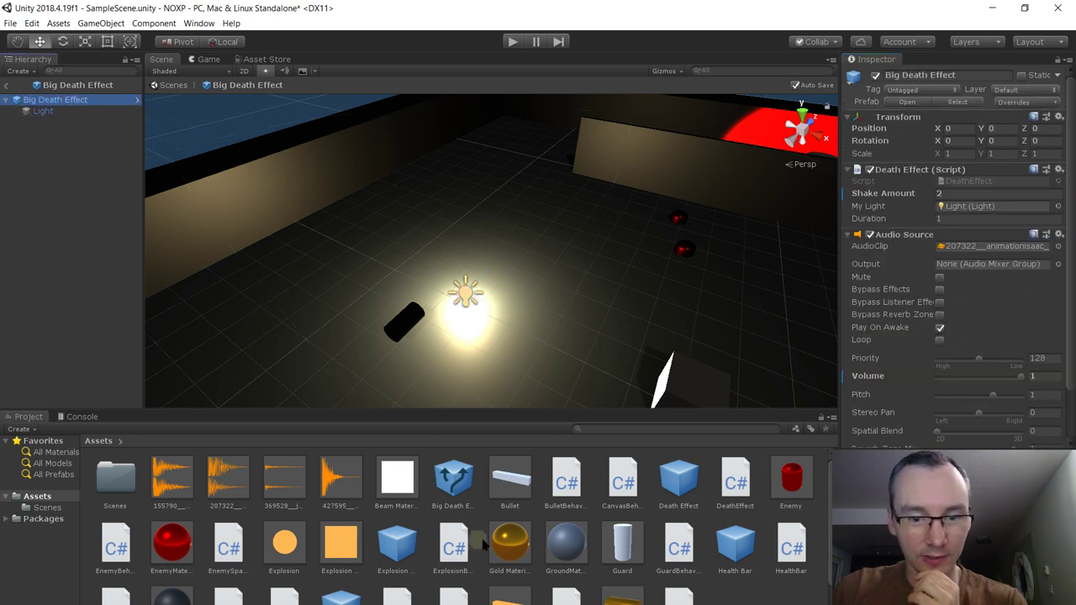
double_click(622, 548)
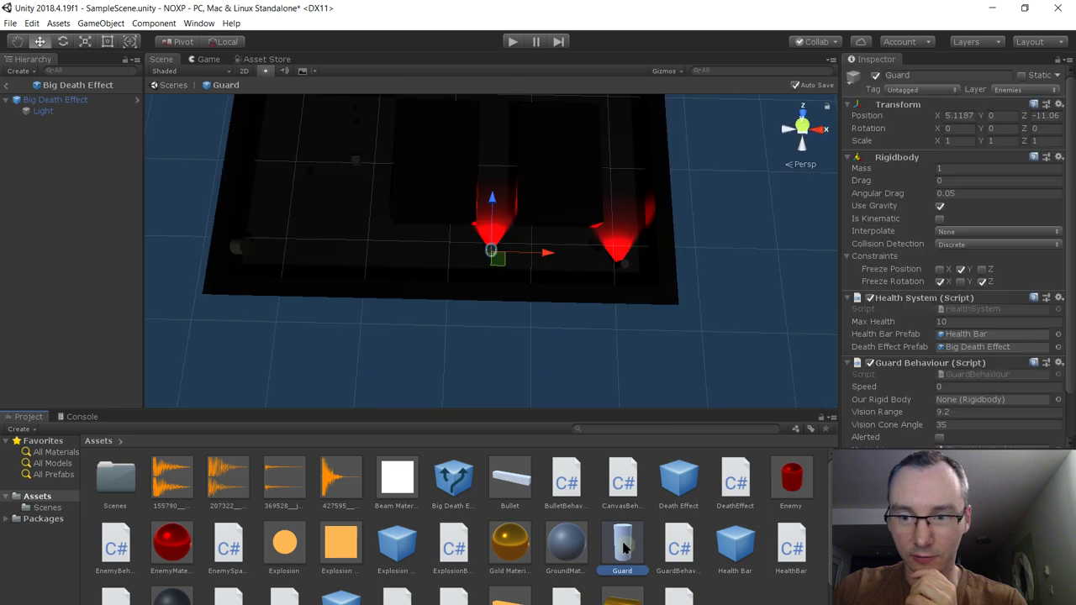
Leave the Guard prefab, play-test by firing the railgun at enemies, then select Big Death Effect
left_click(973, 347)
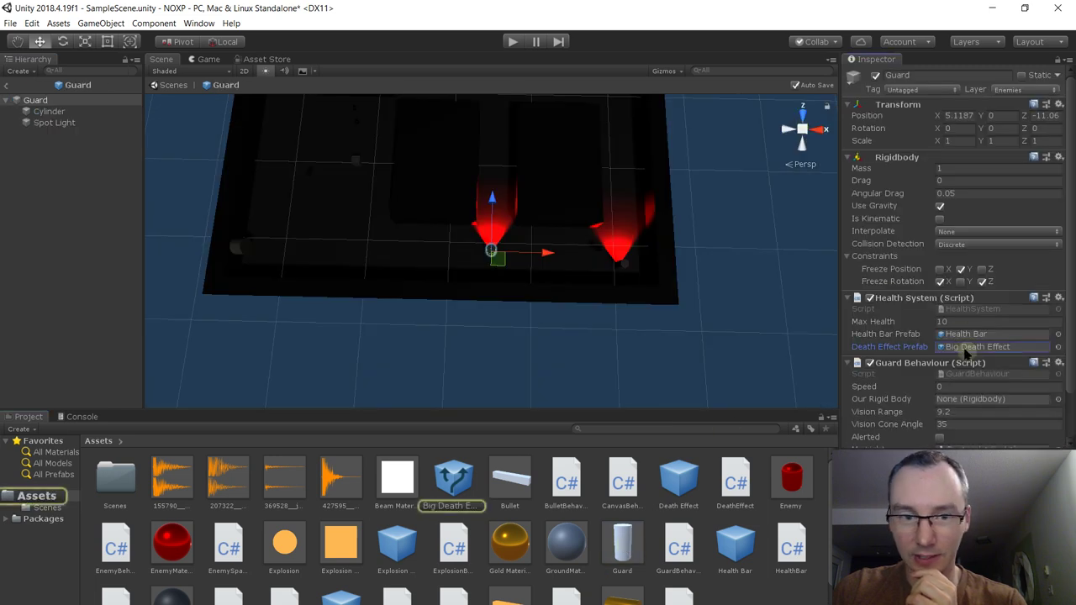
left_click(6, 85)
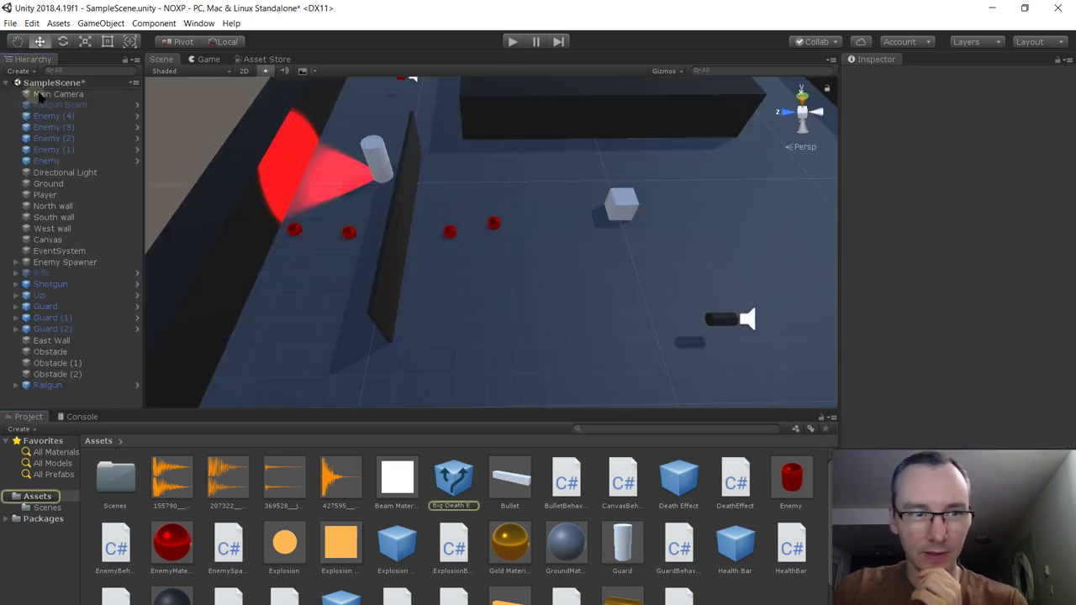
left_click(513, 42)
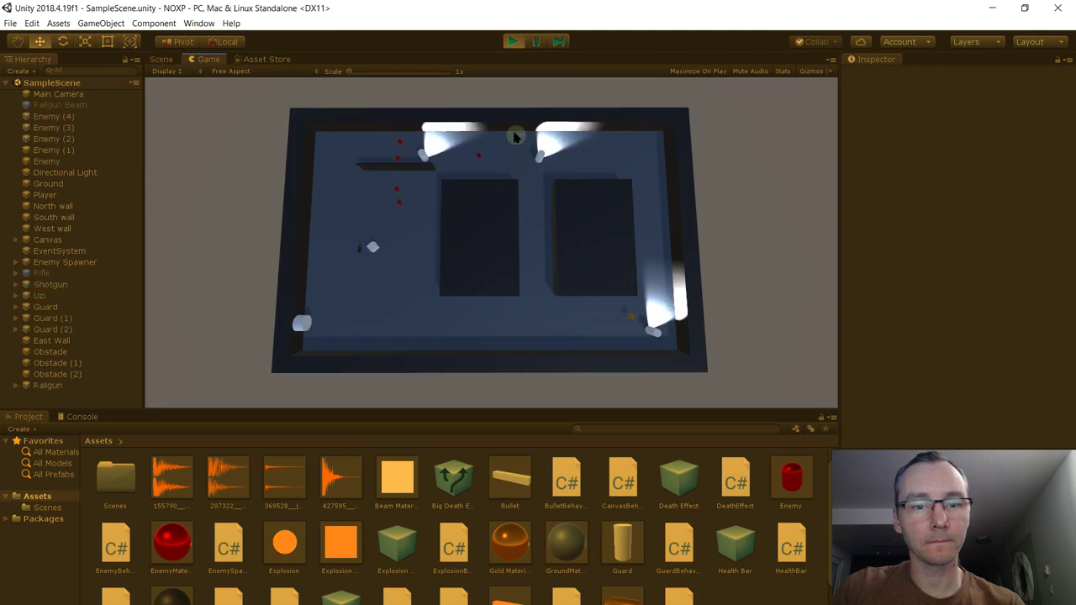
left_click(529, 164)
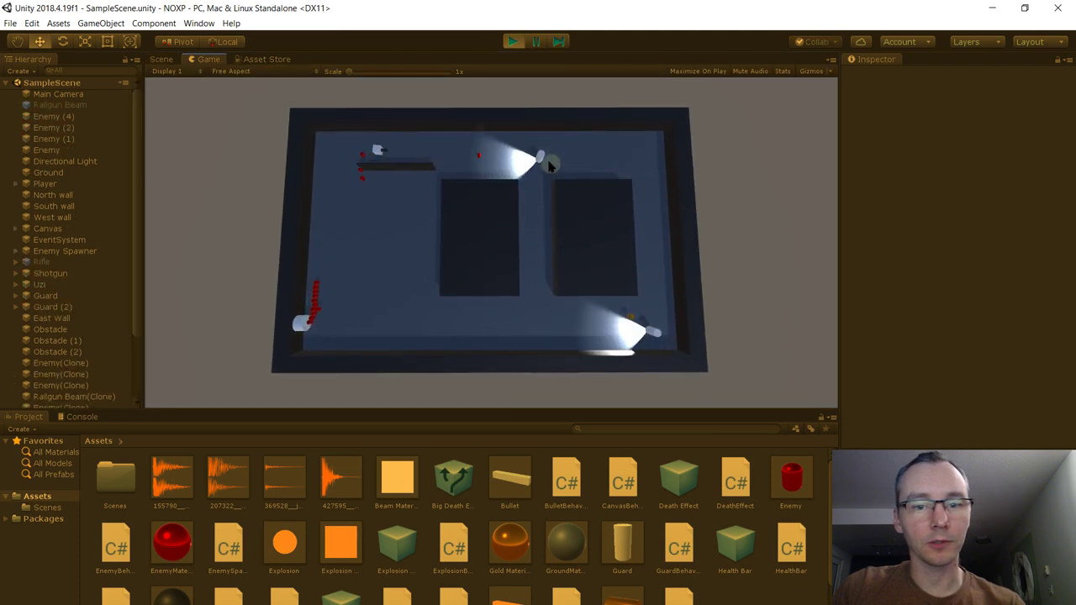
left_click(512, 42)
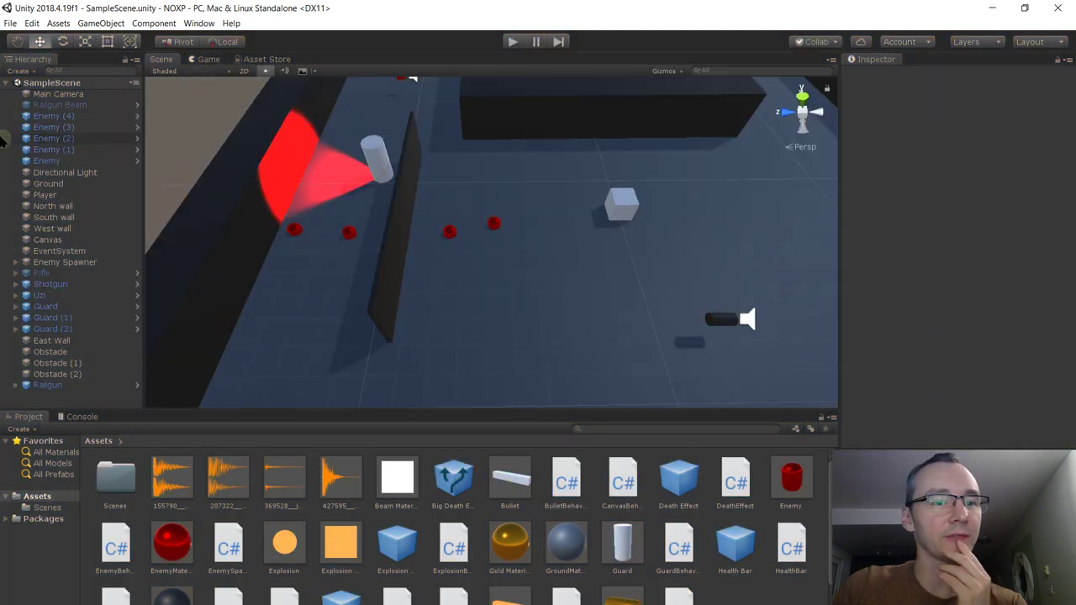
left_click(447, 484)
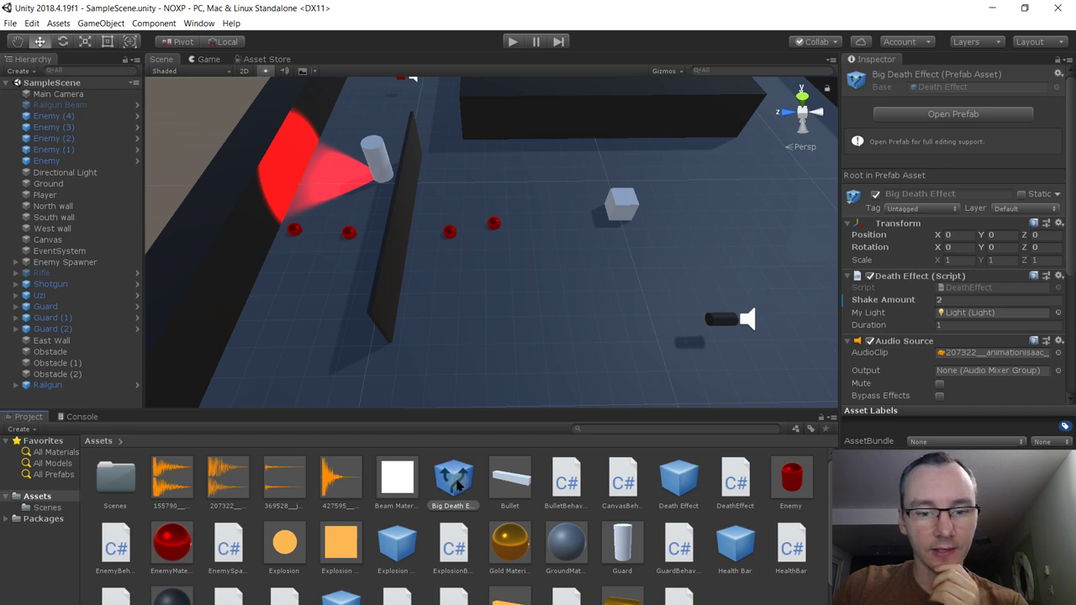
Open Big Death Effect in Prefab Mode and enter 0 in its Light child's settings
double_click(454, 479)
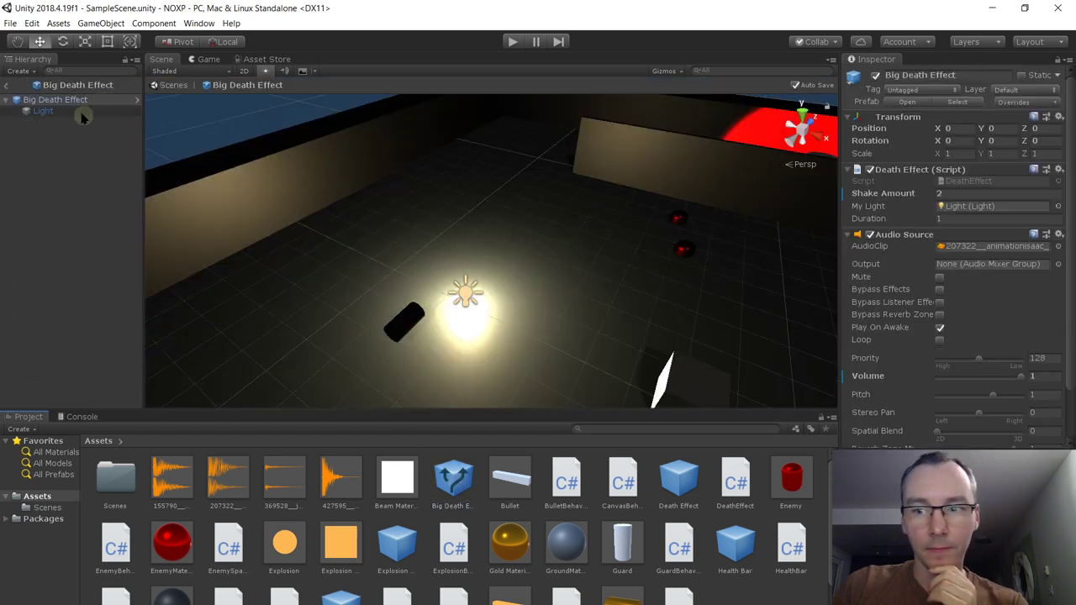
left_click(82, 114)
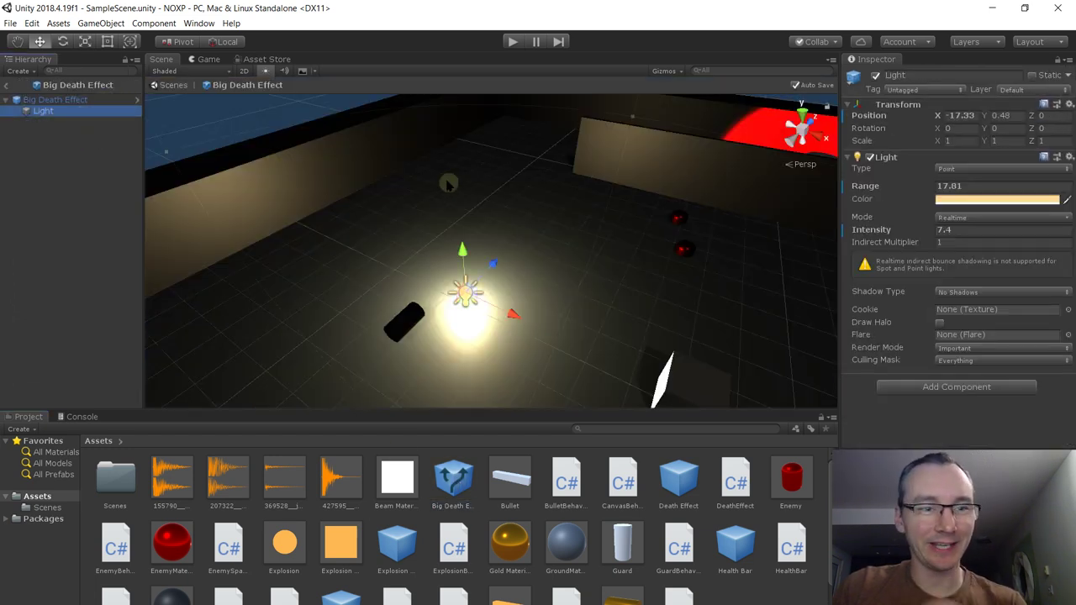
right_click_drag(449, 183, 483, 193)
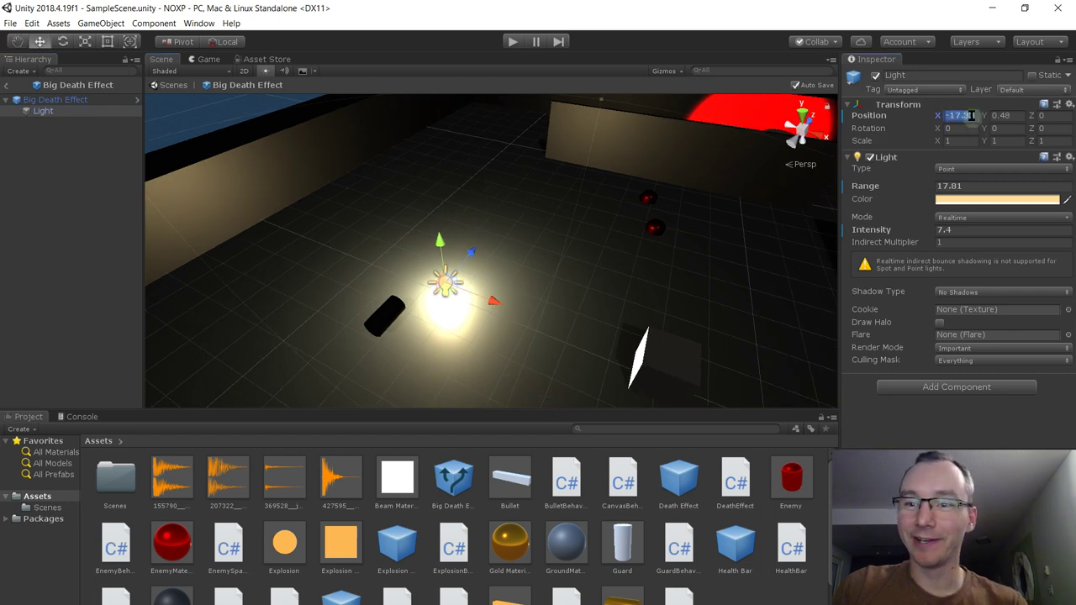
type("0")
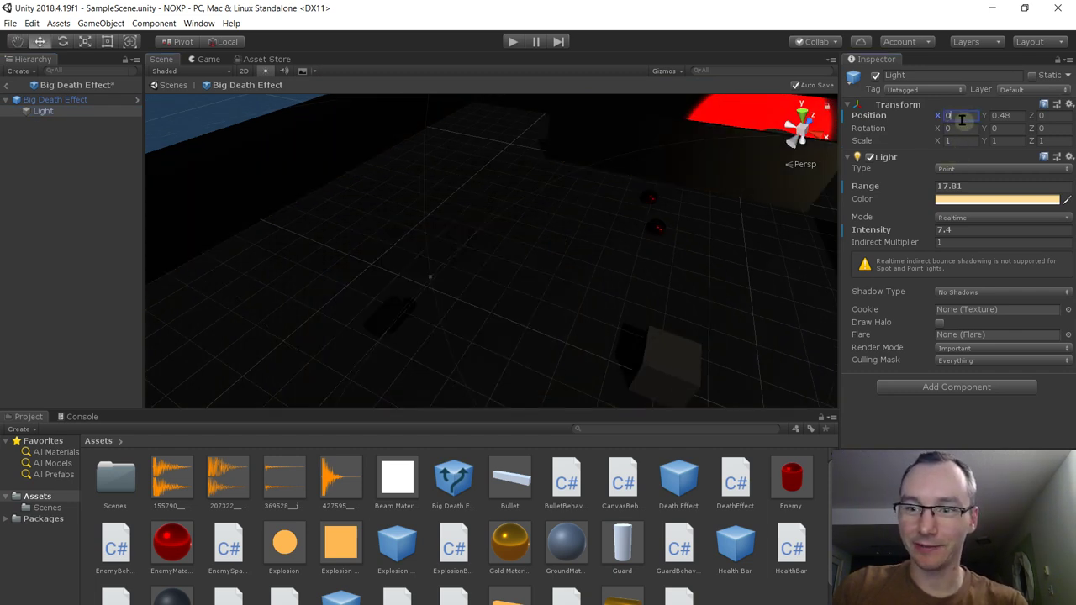
right_click_drag(559, 240, 533, 282)
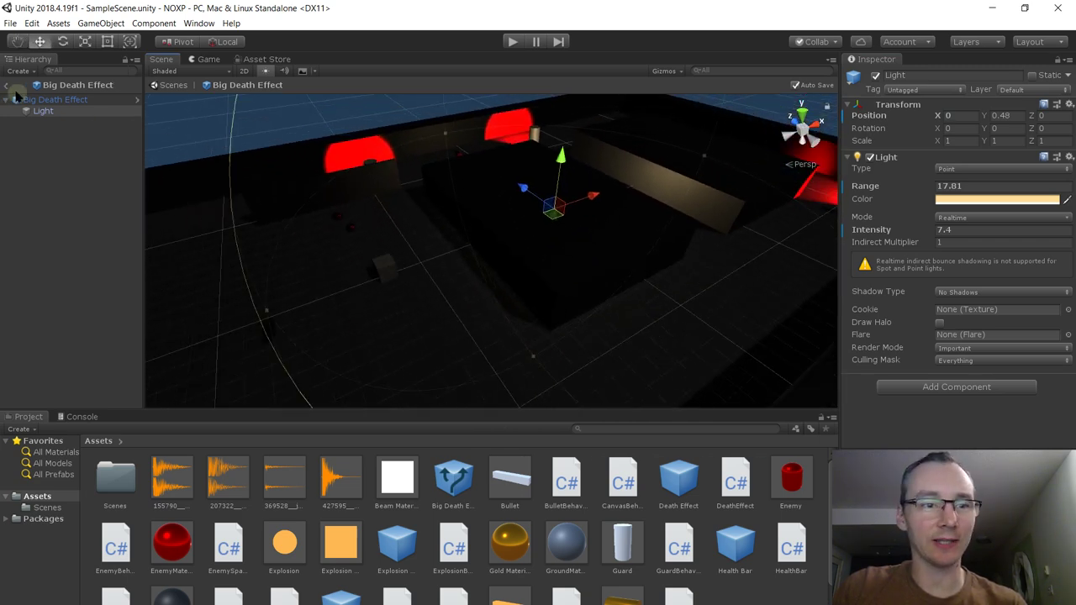
Move the Big Death Effect root to X -20.37 and view its Light child's settings
left_click(39, 101)
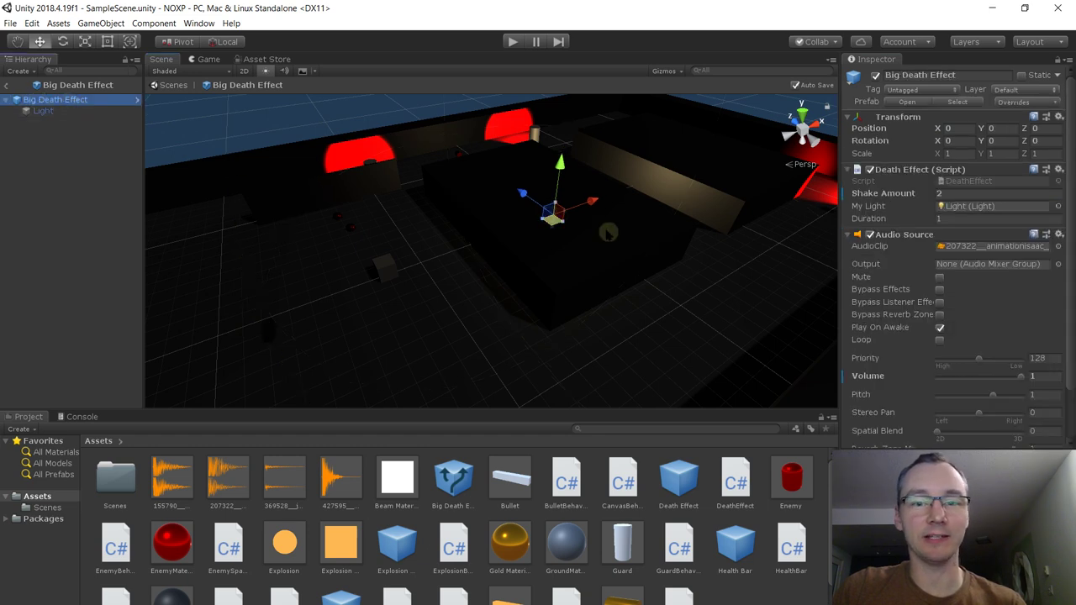
left_click_drag(592, 200, 430, 272)
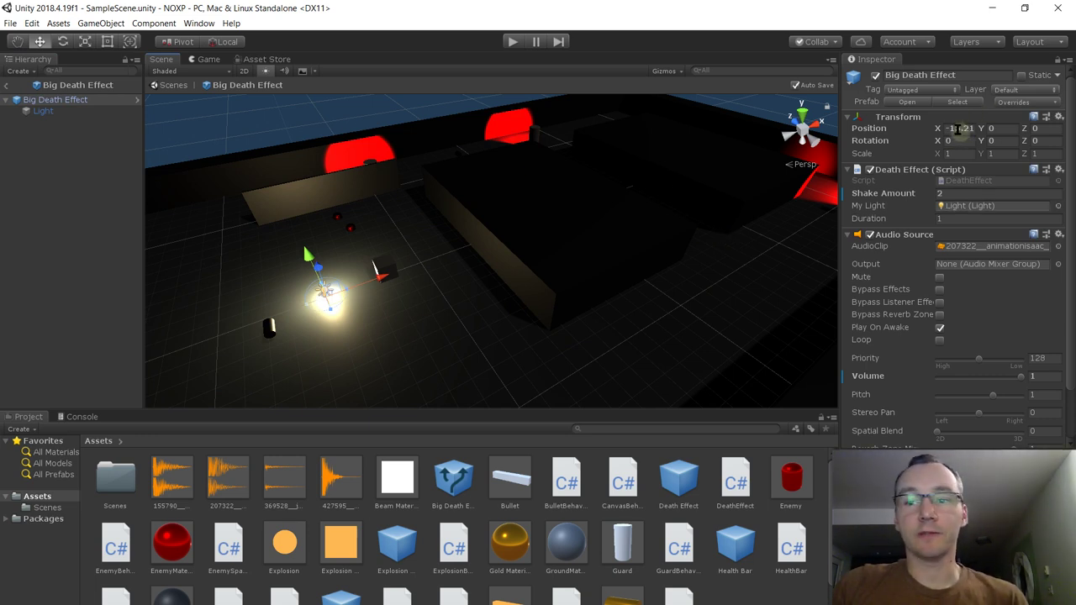
left_click_drag(559, 185, 504, 197, "alt")
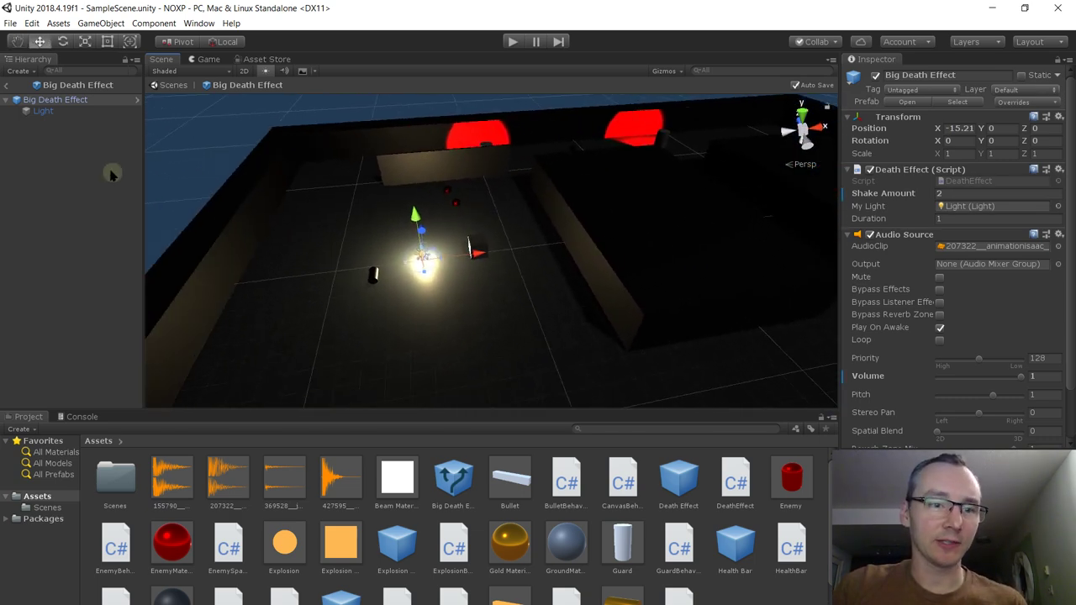
left_click(94, 112)
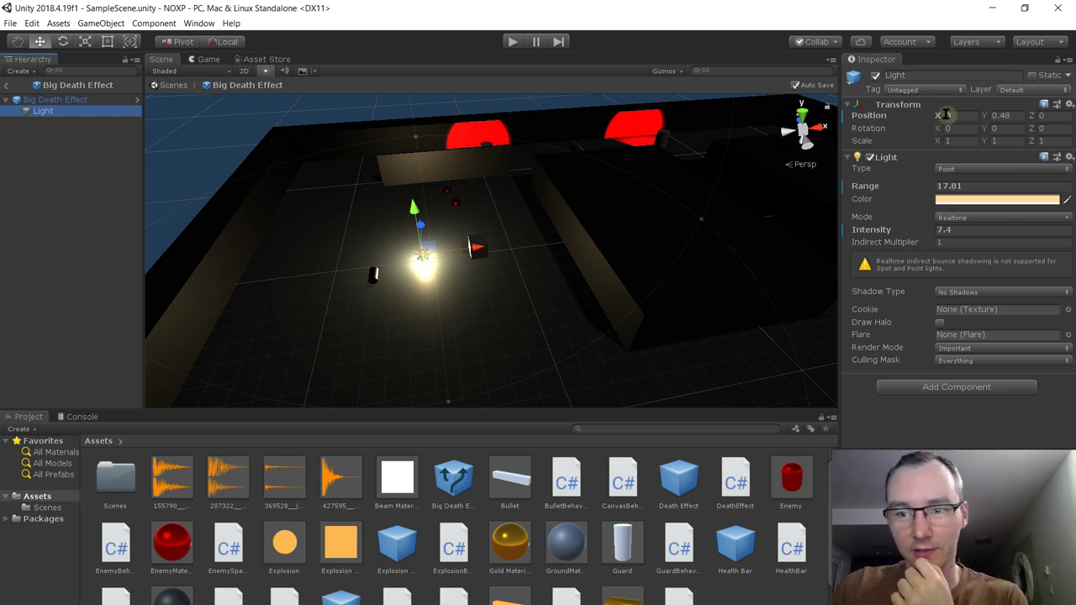
Check the Light's position override options and compare with the Death Effect prefab's Light
right_click(872, 116)
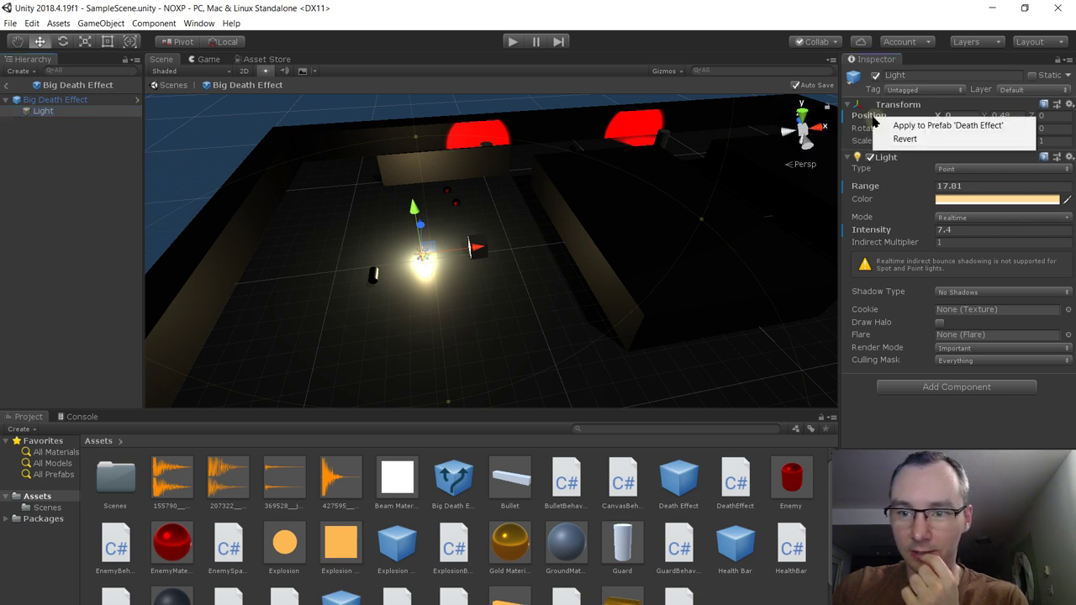
key("Escape")
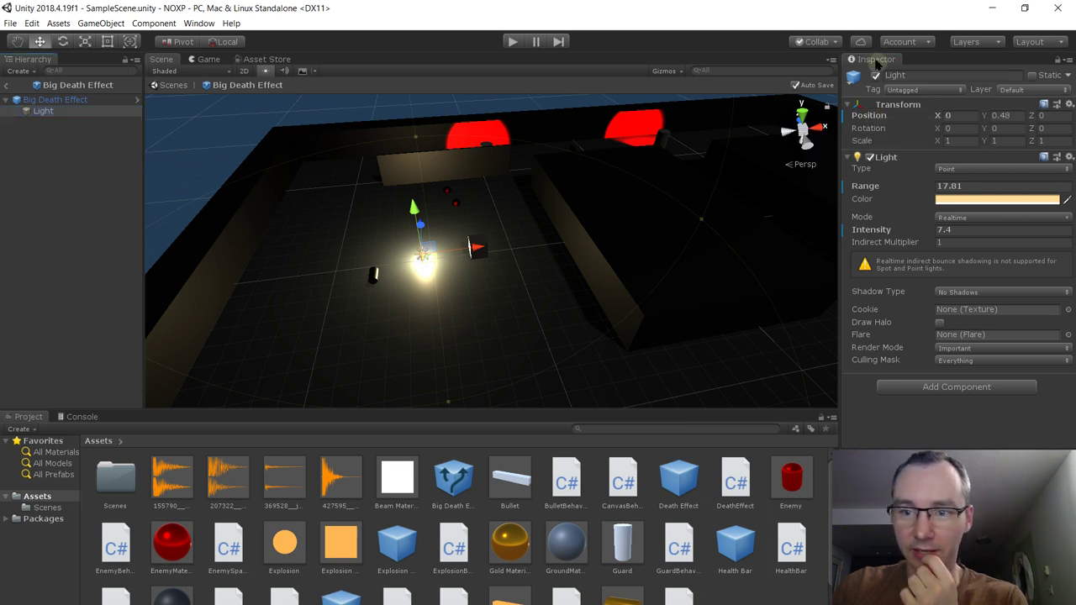
right_click(884, 118)
key("Escape")
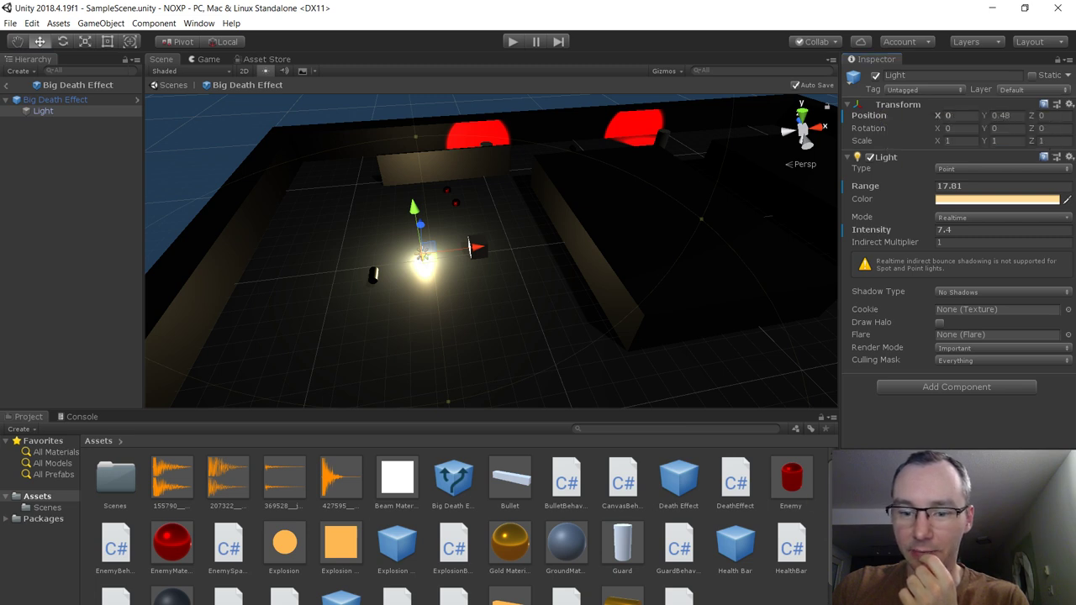
double_click(676, 479)
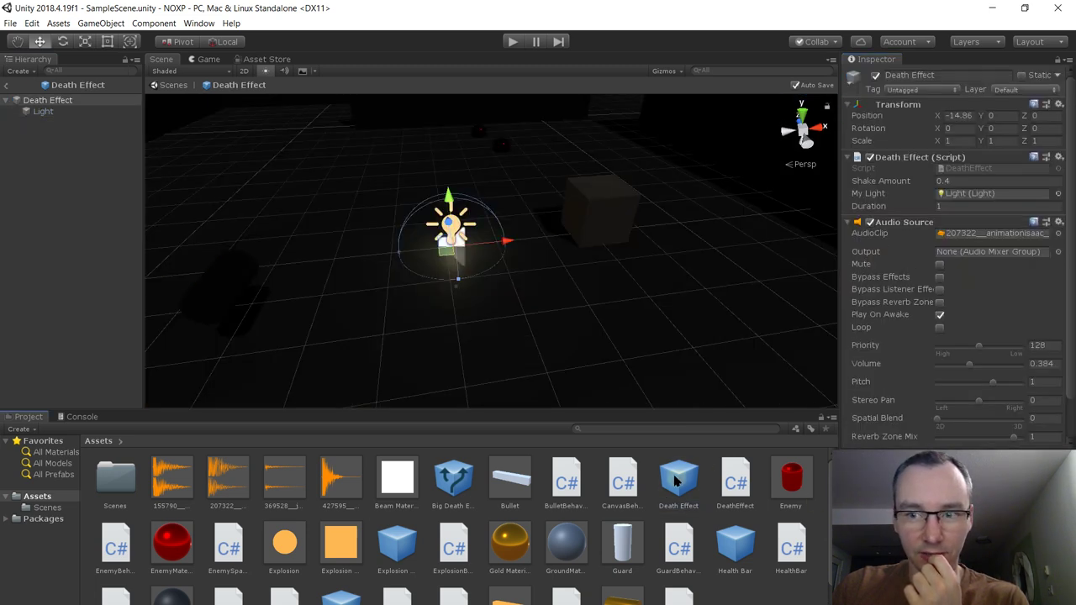
left_click(70, 114)
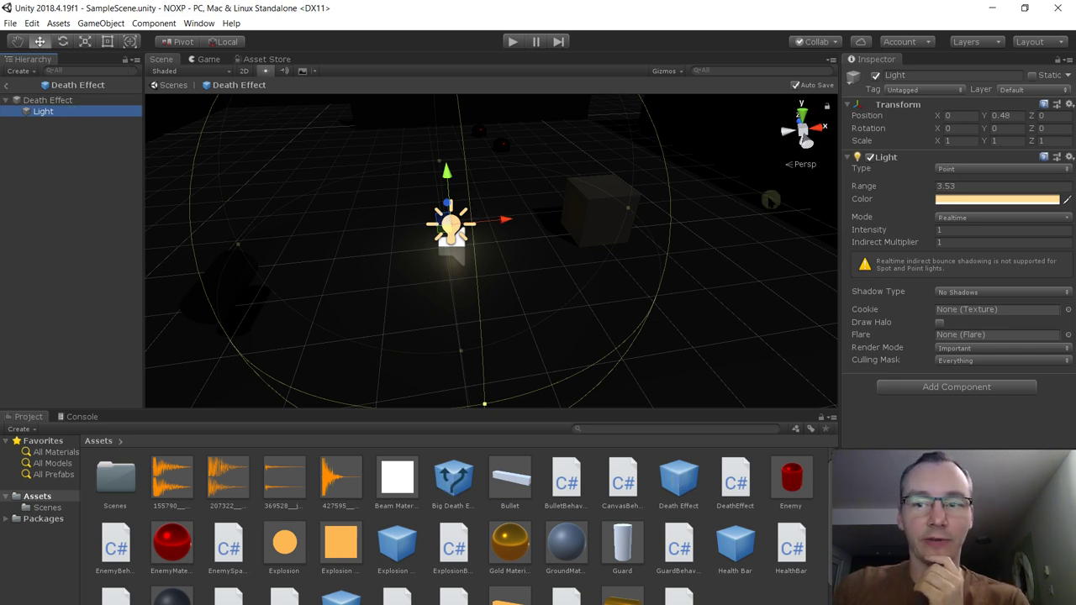
In Big Death Effect, revert the Light's position override to X 0, Y 0.48, Z 0
left_click(454, 483)
left_click(927, 114)
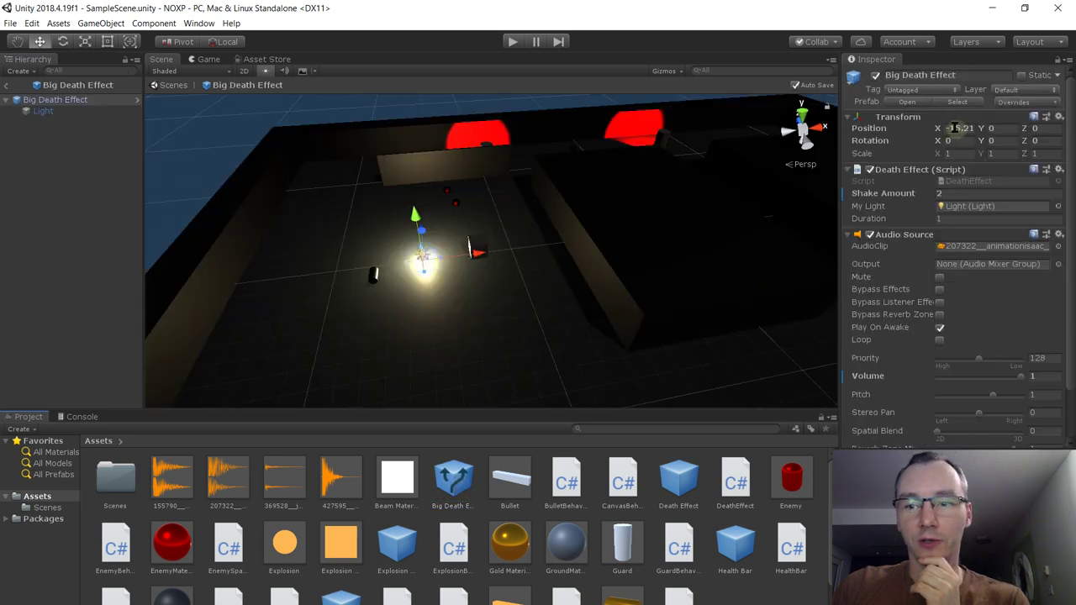
left_click(119, 112)
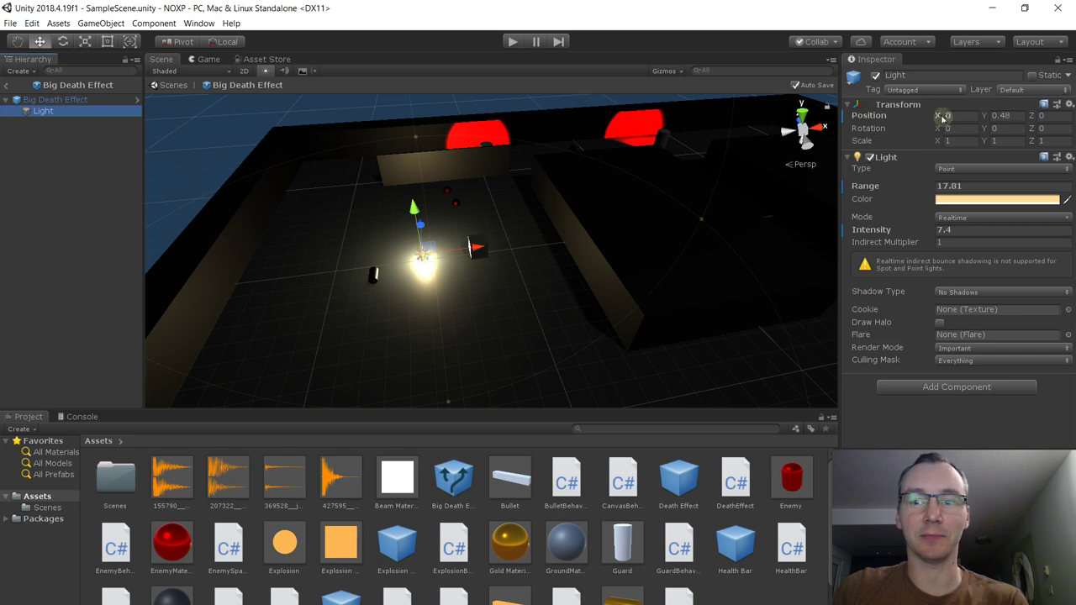
right_click(871, 118)
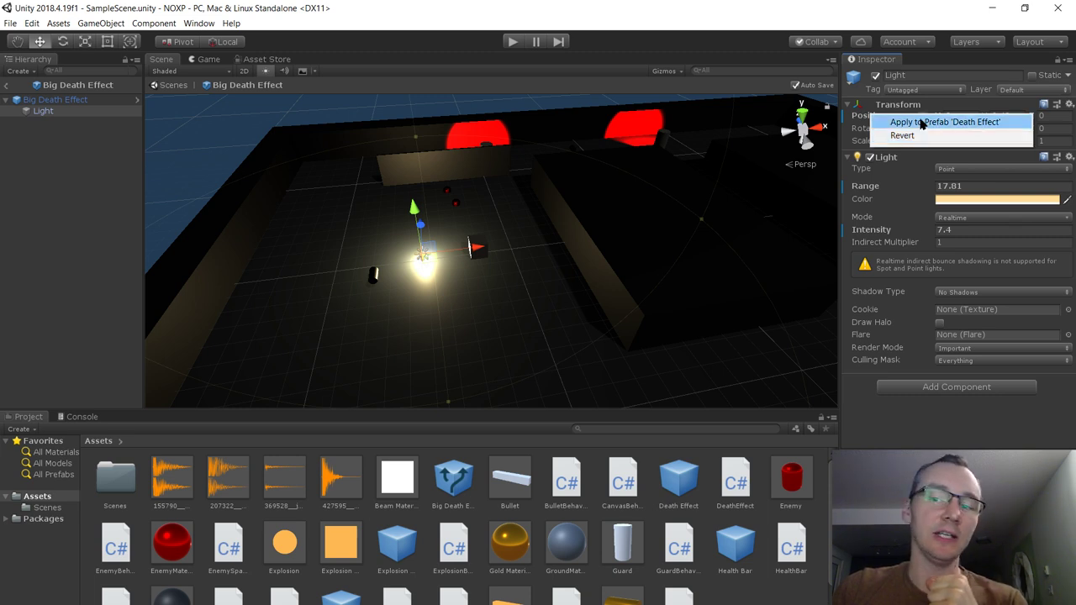
left_click(903, 135)
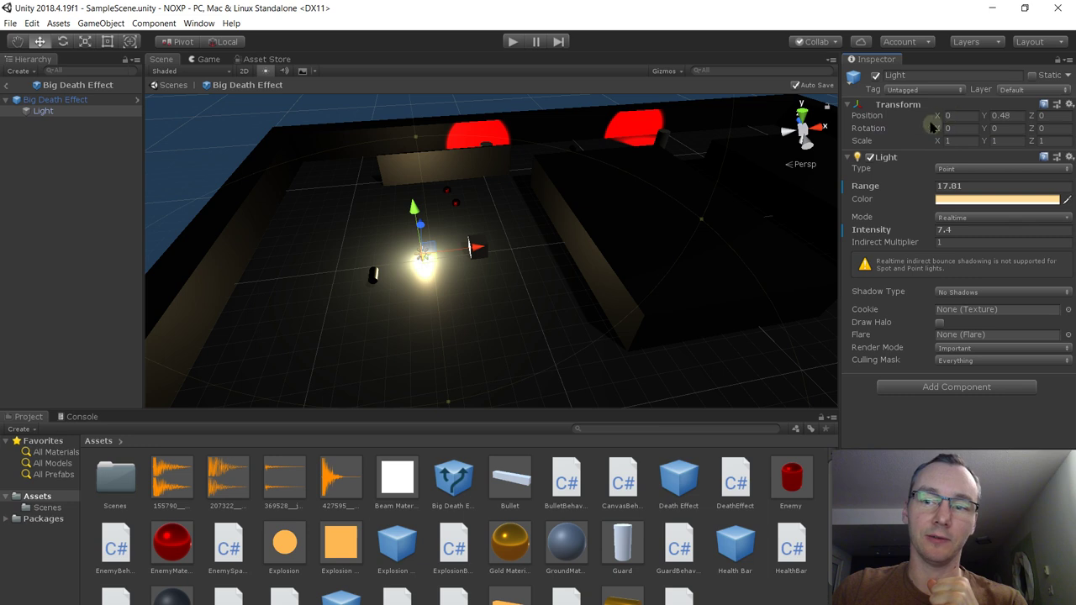
left_click(514, 40)
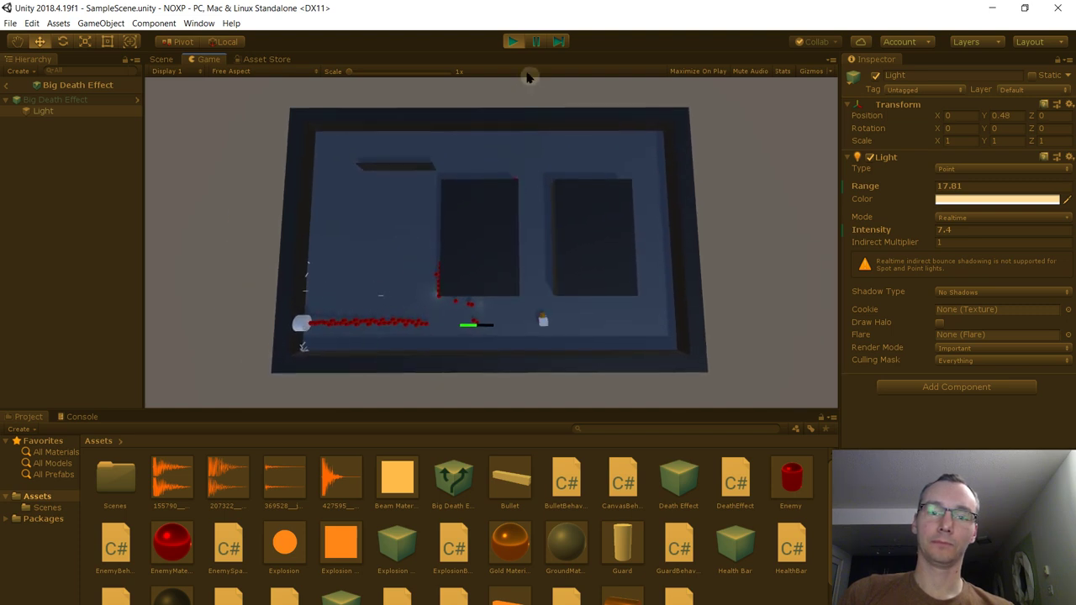
left_click(513, 42)
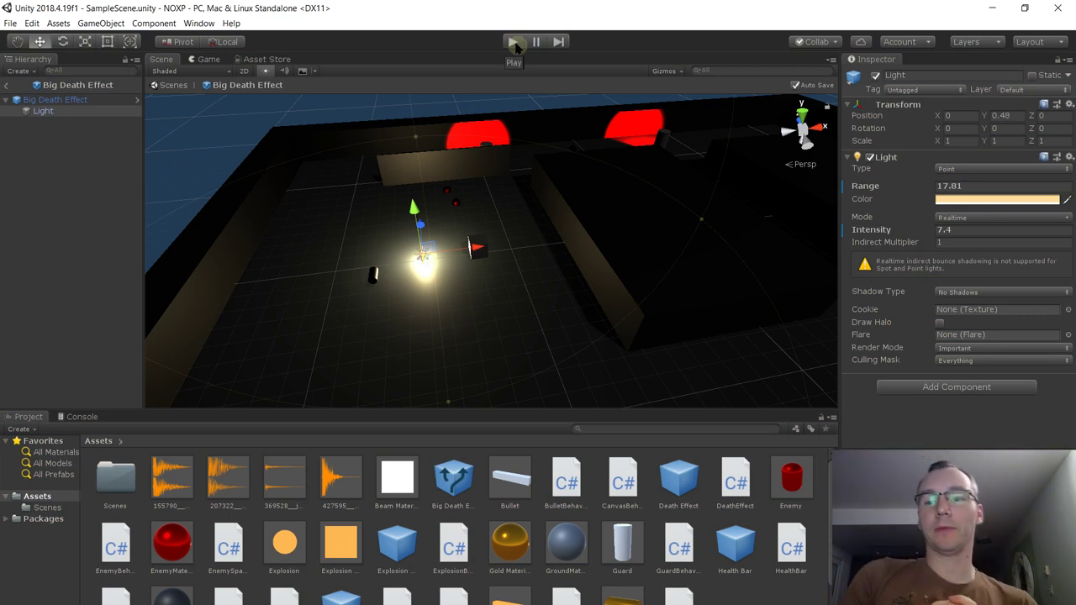
Open Death Effect in Prefab Mode and create an empty GameObject under its root beside the Light
left_click(679, 477)
double_click(679, 478)
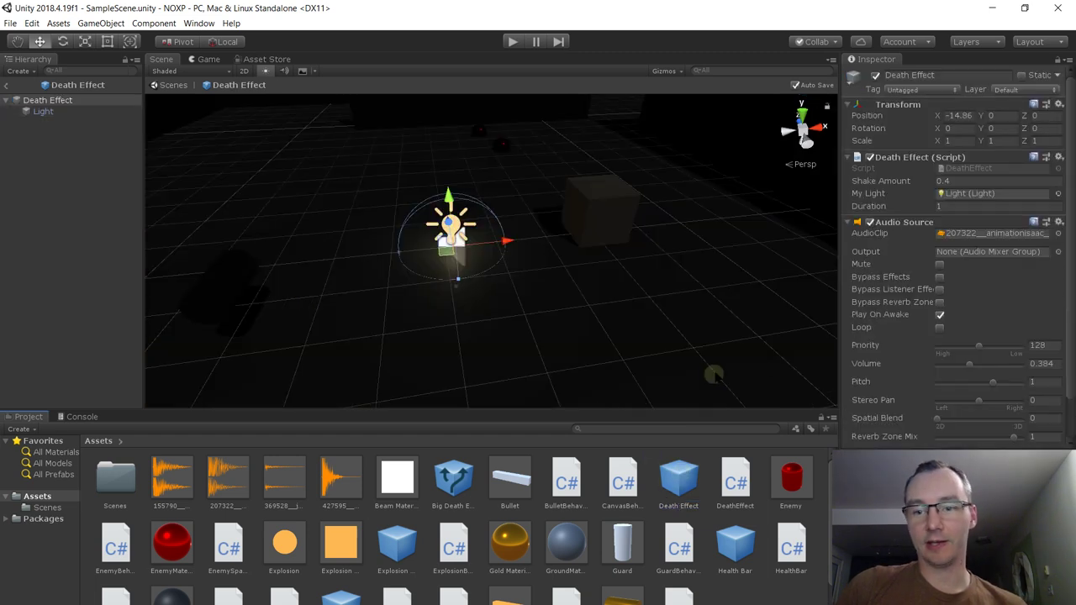
right_click(93, 103)
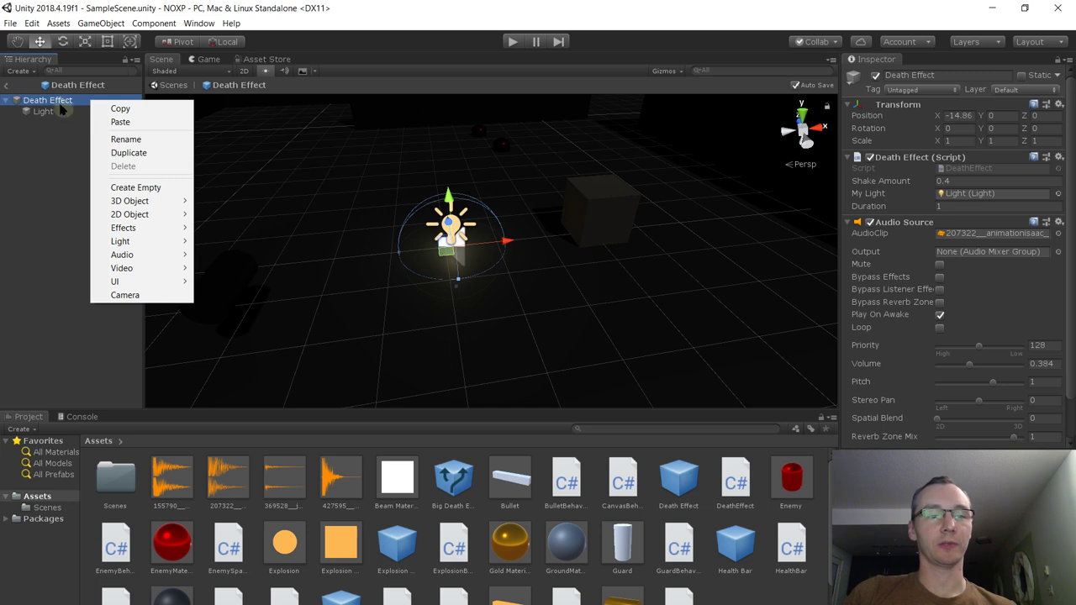
left_click(677, 487)
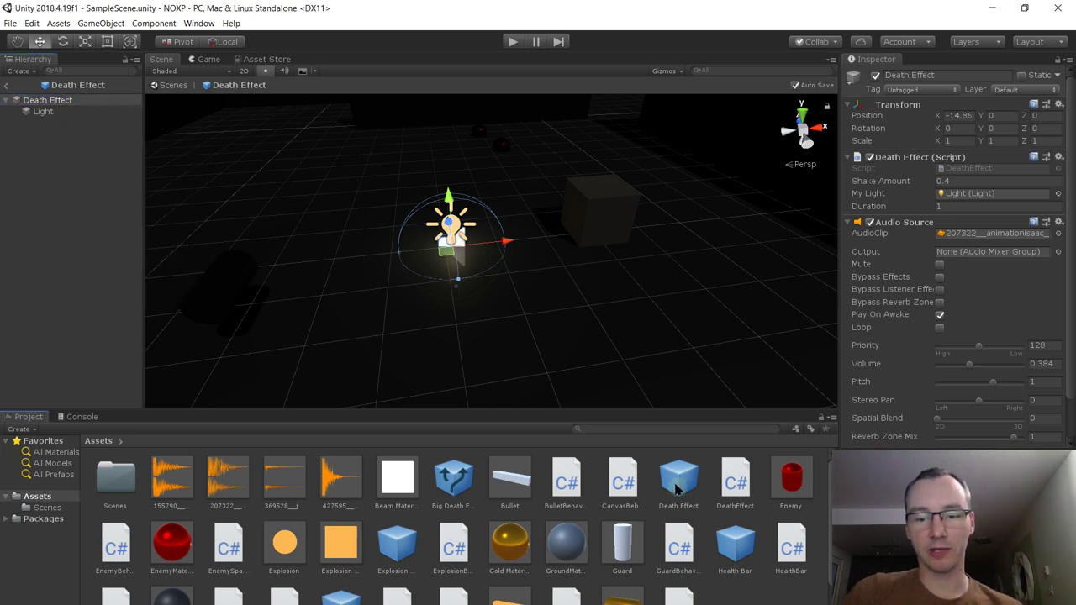
left_click(74, 98)
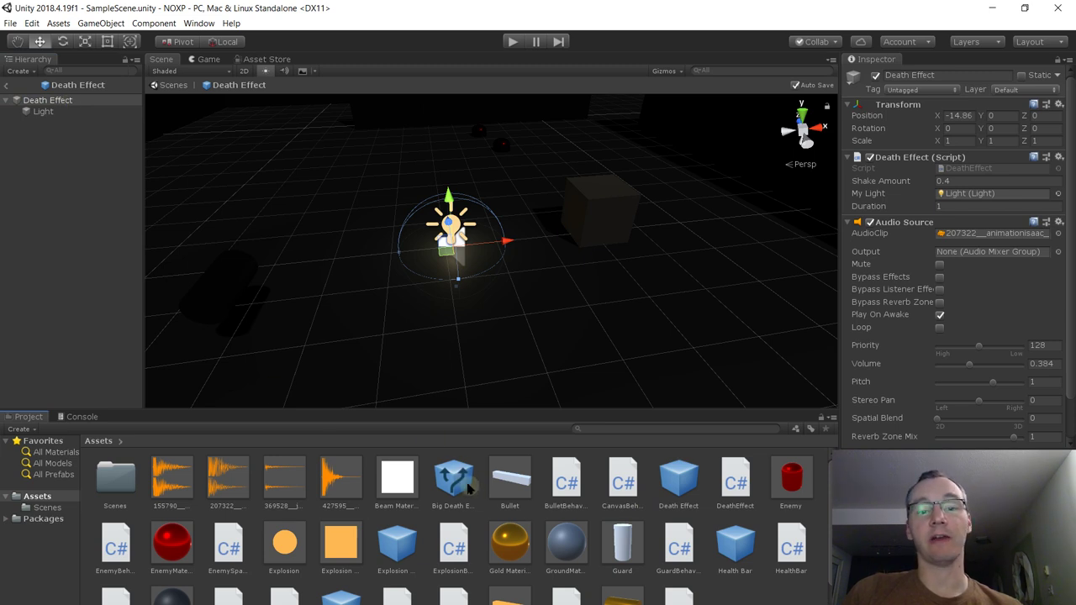
right_click(68, 102)
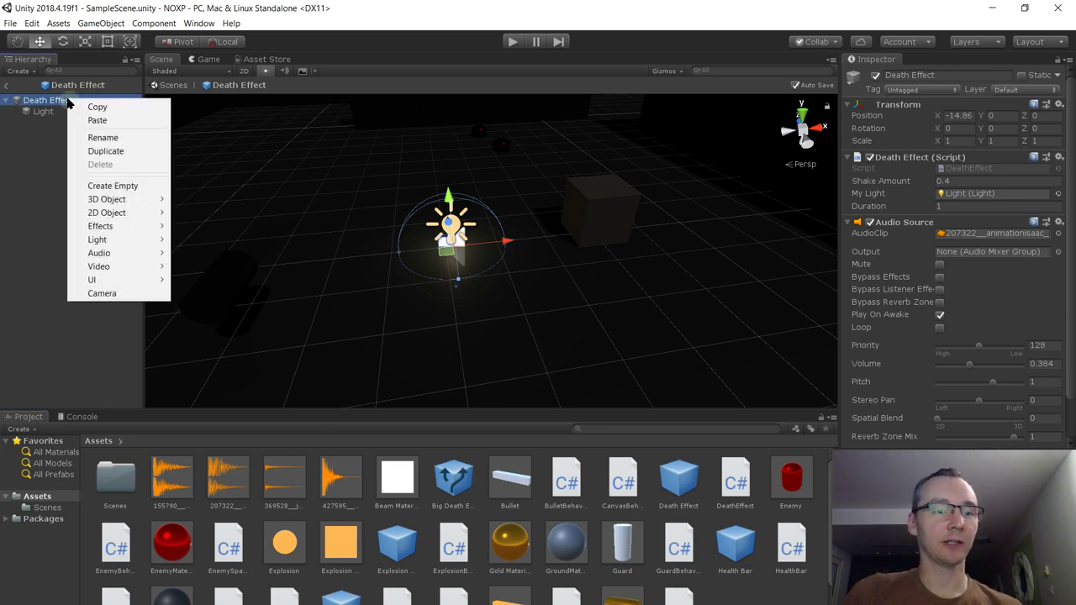
left_click(131, 185)
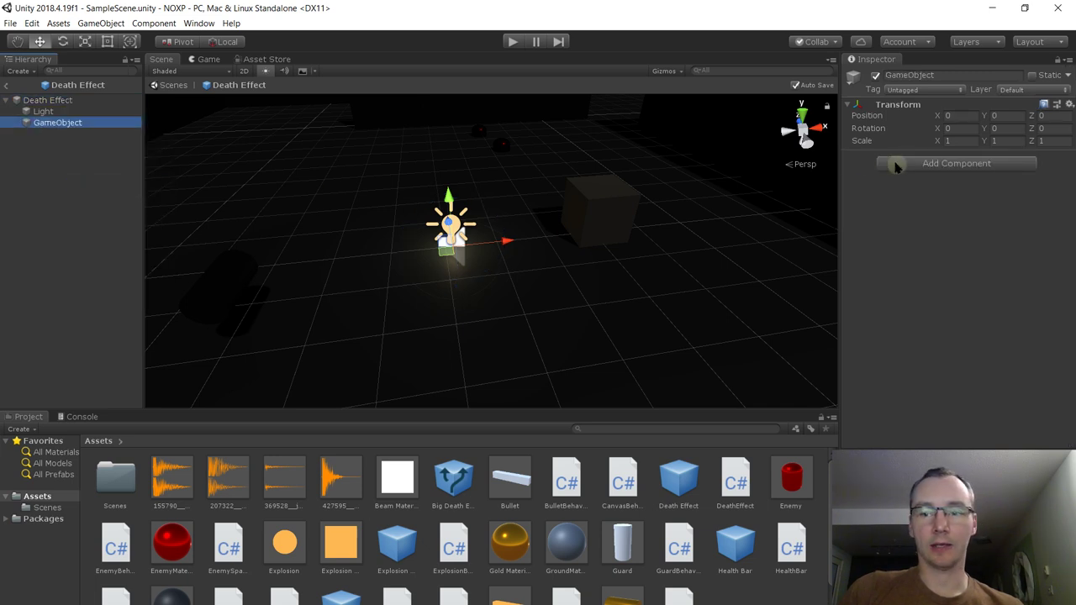
Add a Particle System component to the new empty child object
left_click(895, 165)
type("particle")
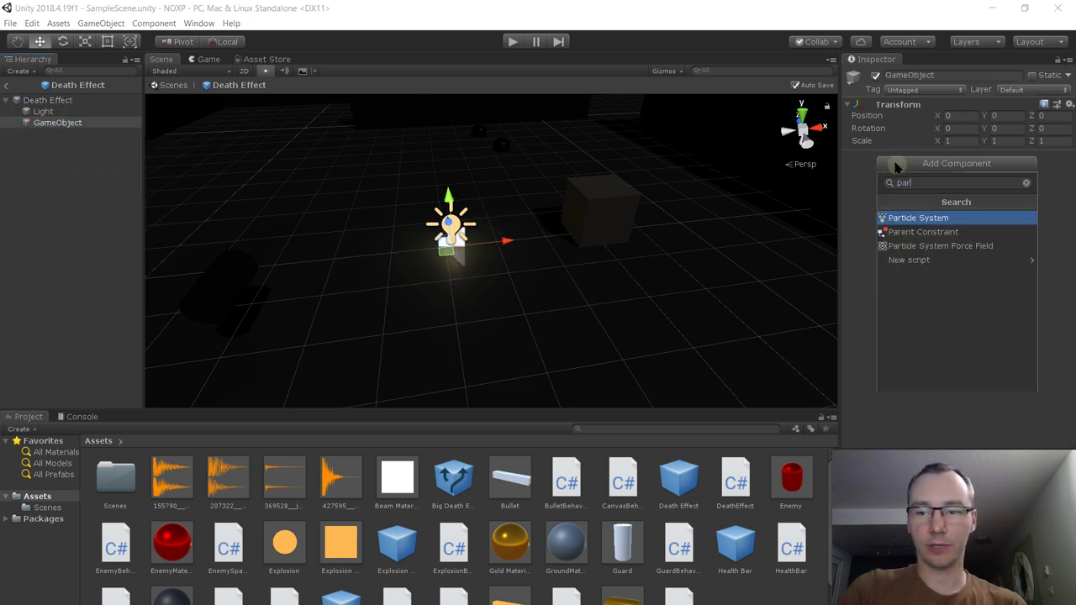
key("Return")
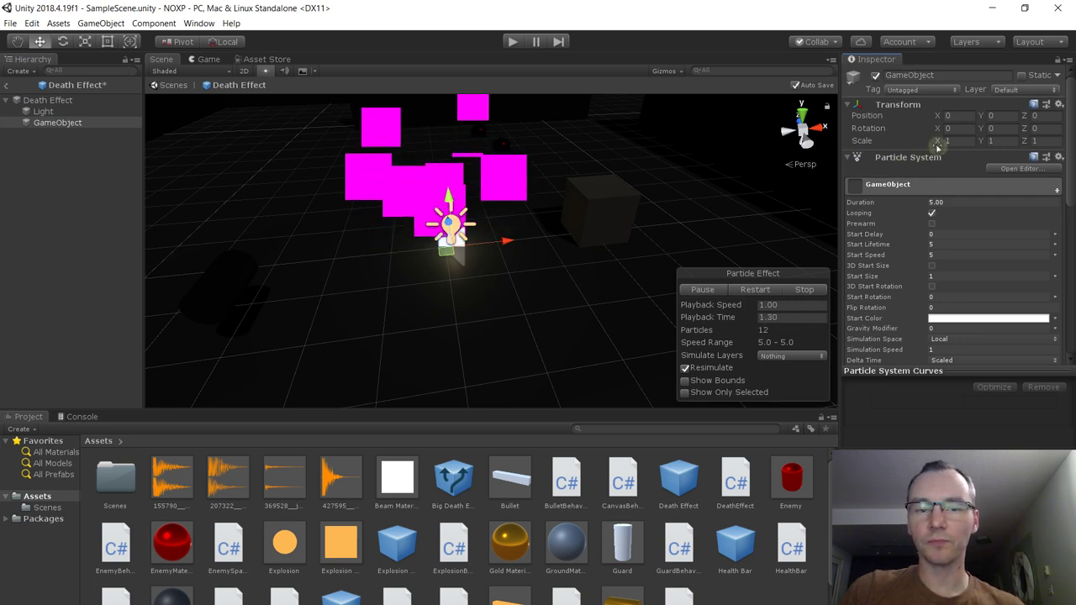
left_click(69, 101)
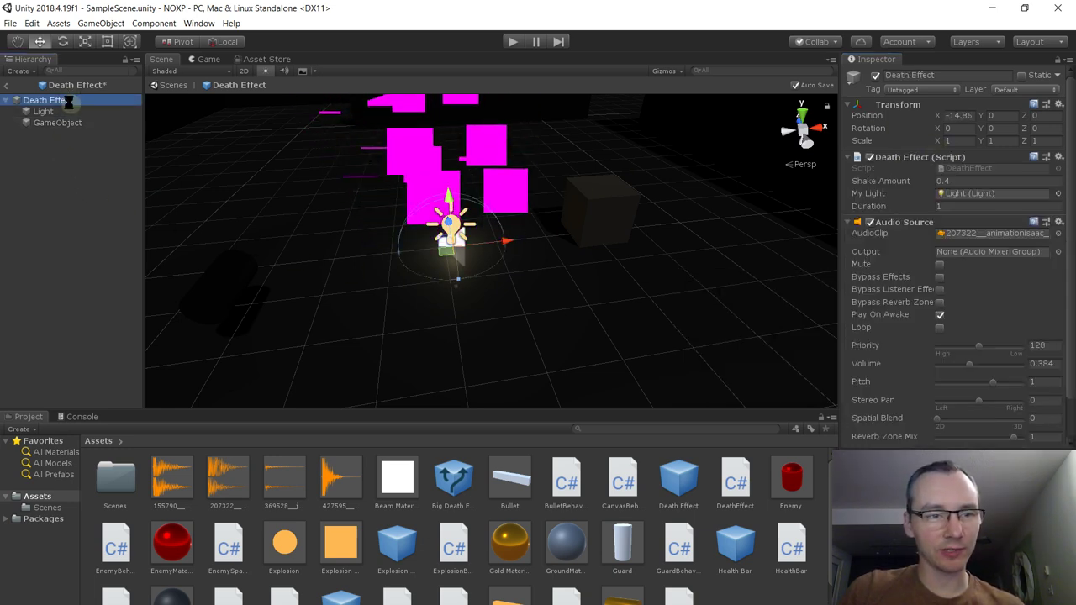
right_click(69, 101)
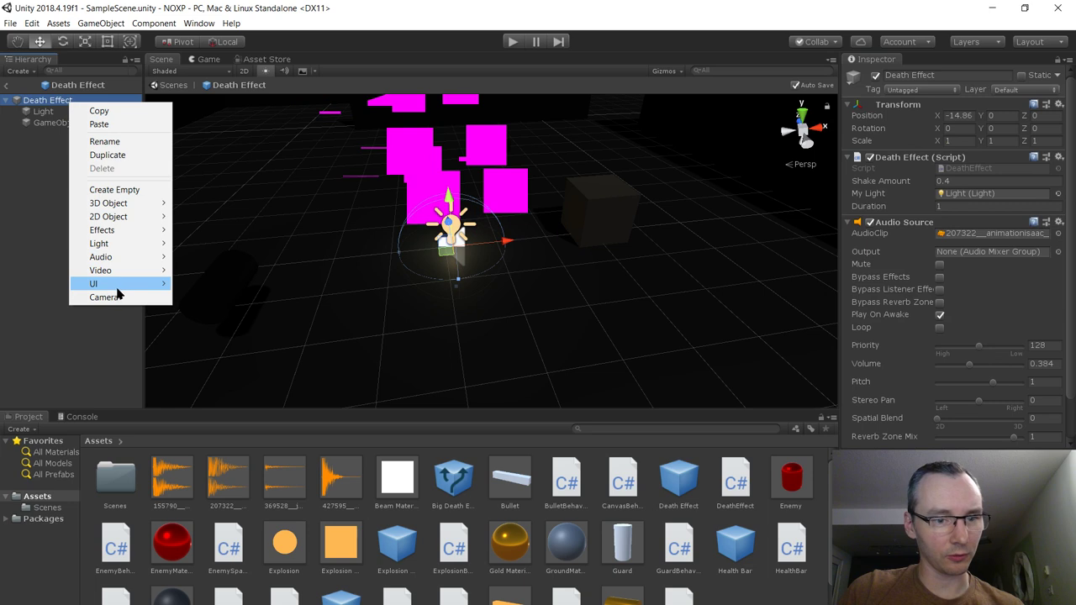
mouse_move(130, 233)
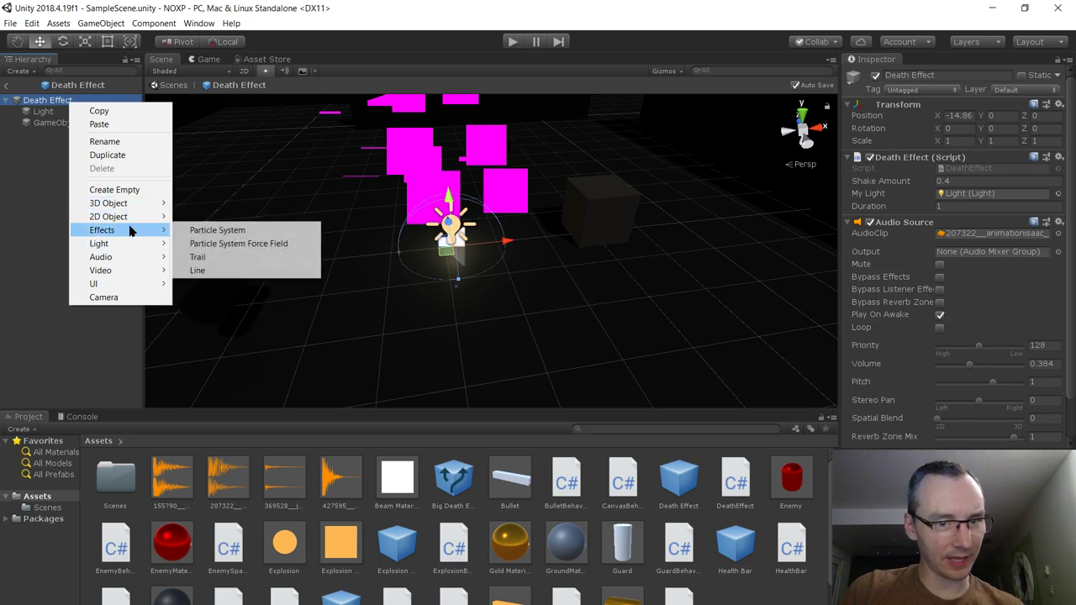
key("Escape")
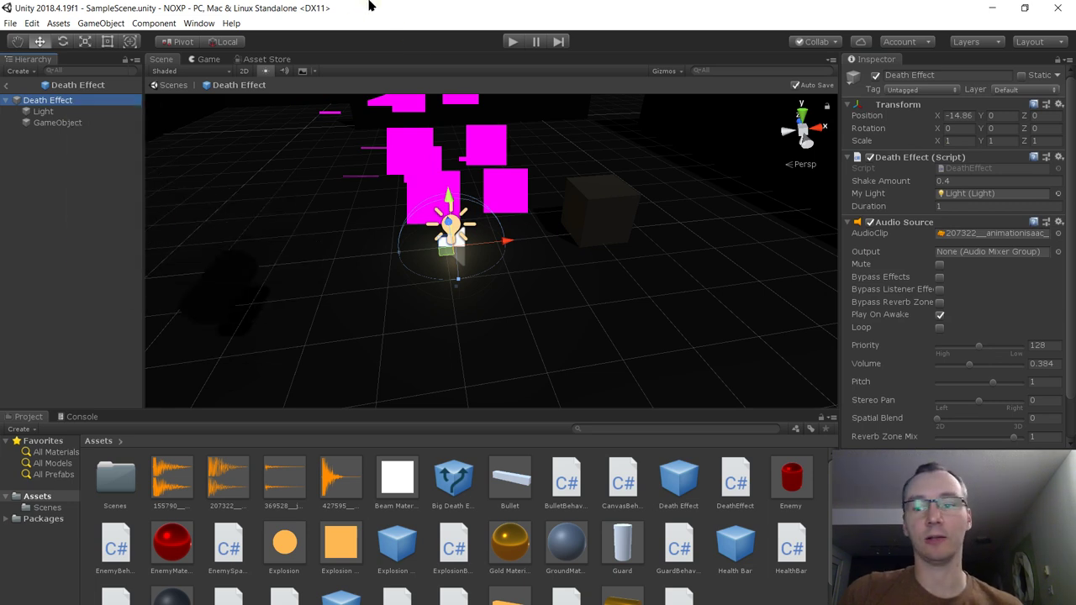
Rename the particle object to 'Particles'
left_click(58, 123)
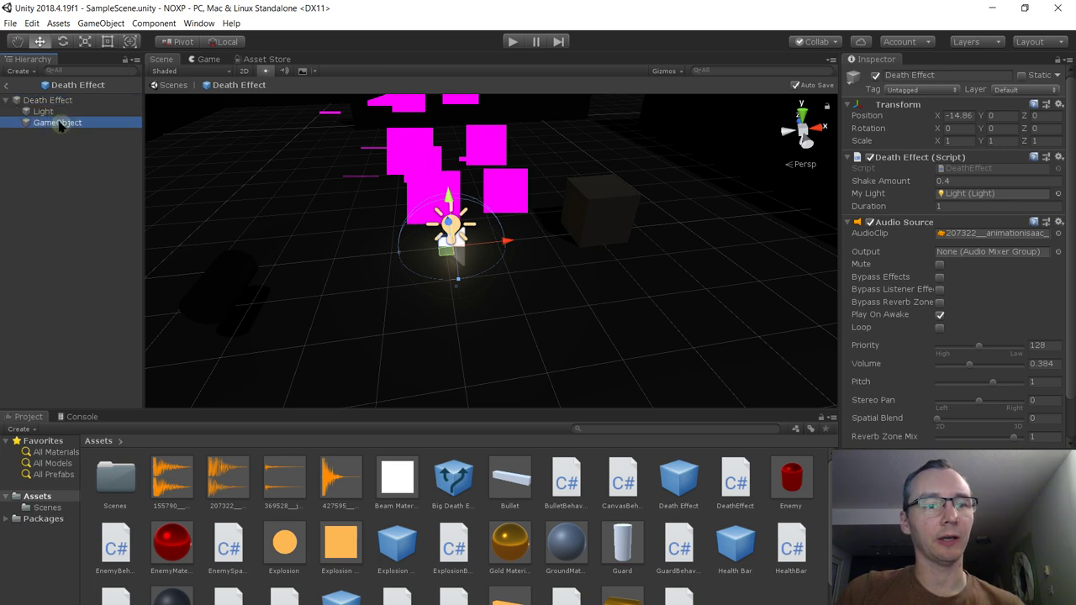
left_click(962, 74)
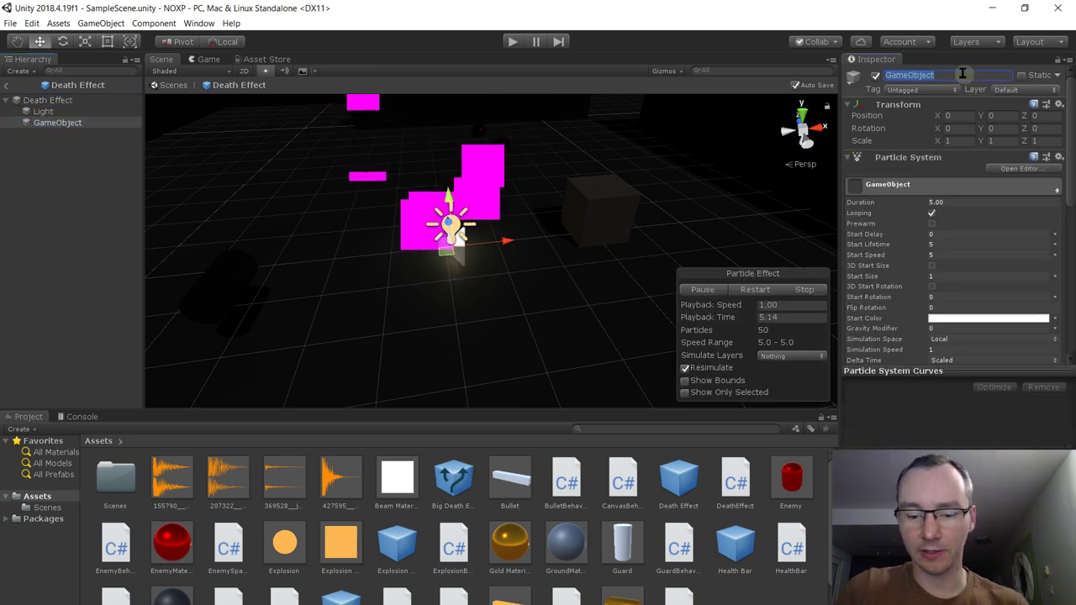
type("PFX")
key("BackSpace")
key("BackSpace")
key("BackSpace")
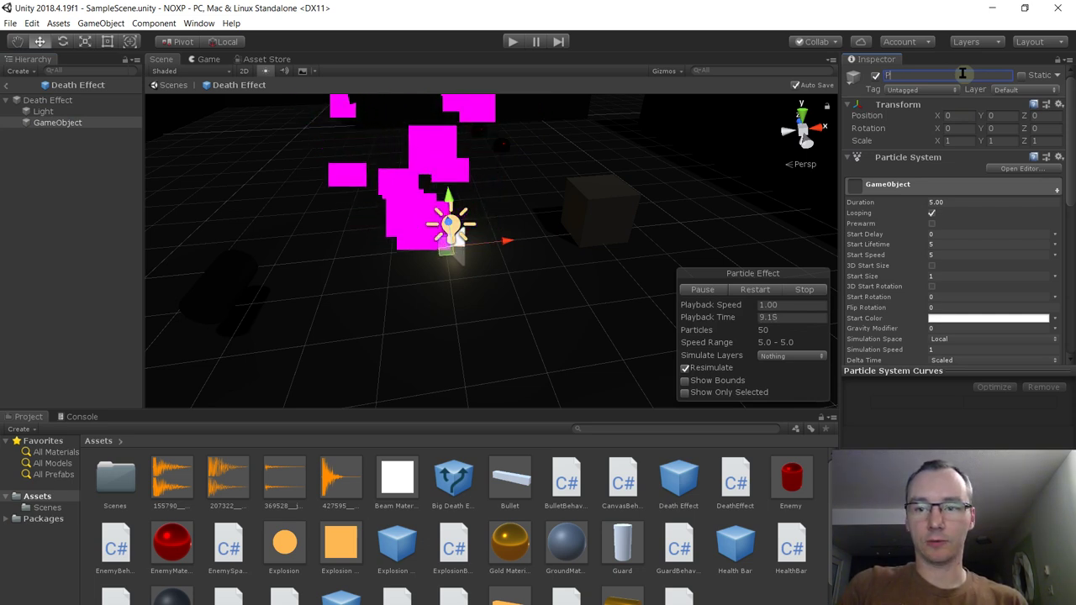
type("Particles")
key("Return")
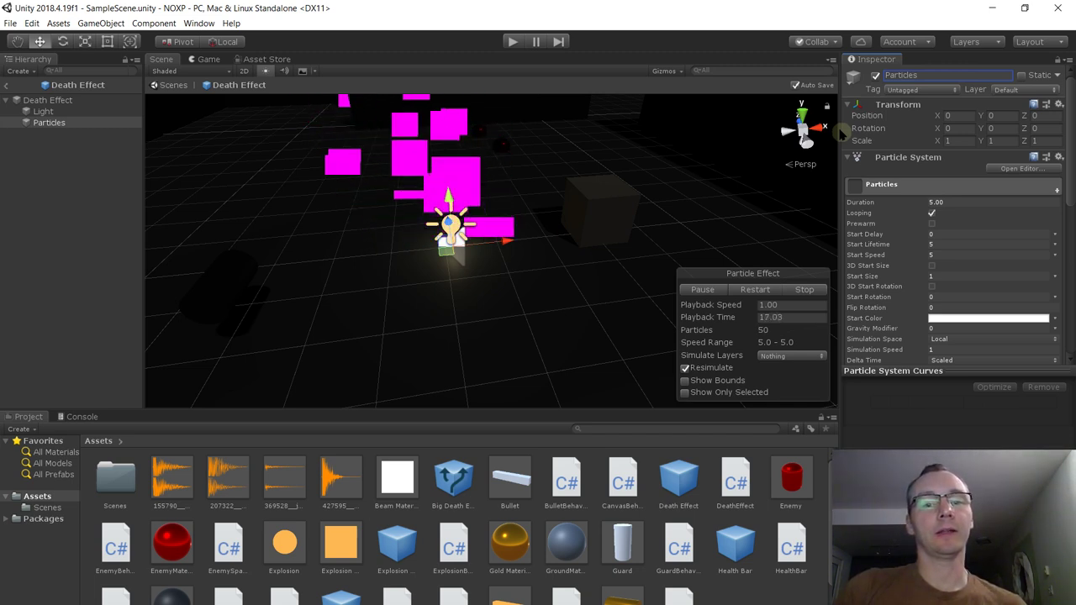
left_click_drag(504, 138, 521, 202, "alt")
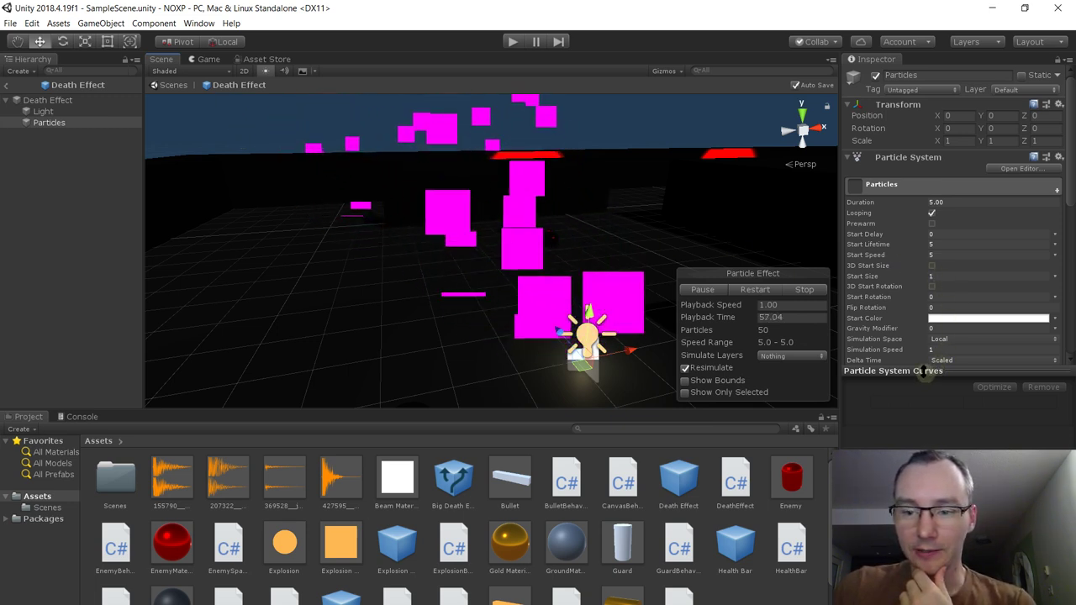
left_click_drag(925, 372, 930, 444)
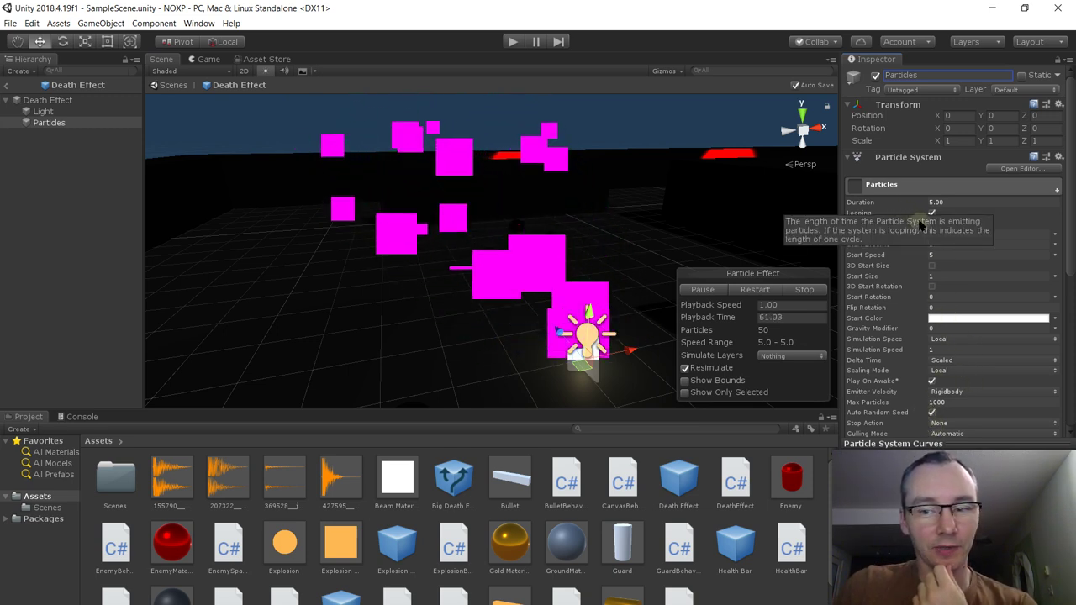
scroll(950, 257, "down", 2)
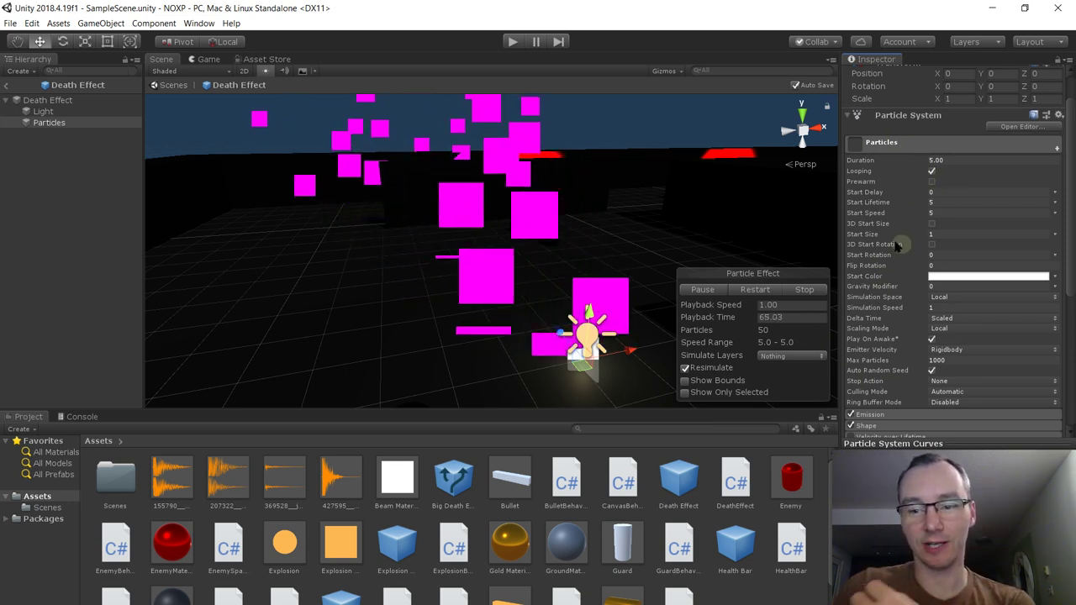
scroll(935, 210, "down", 8)
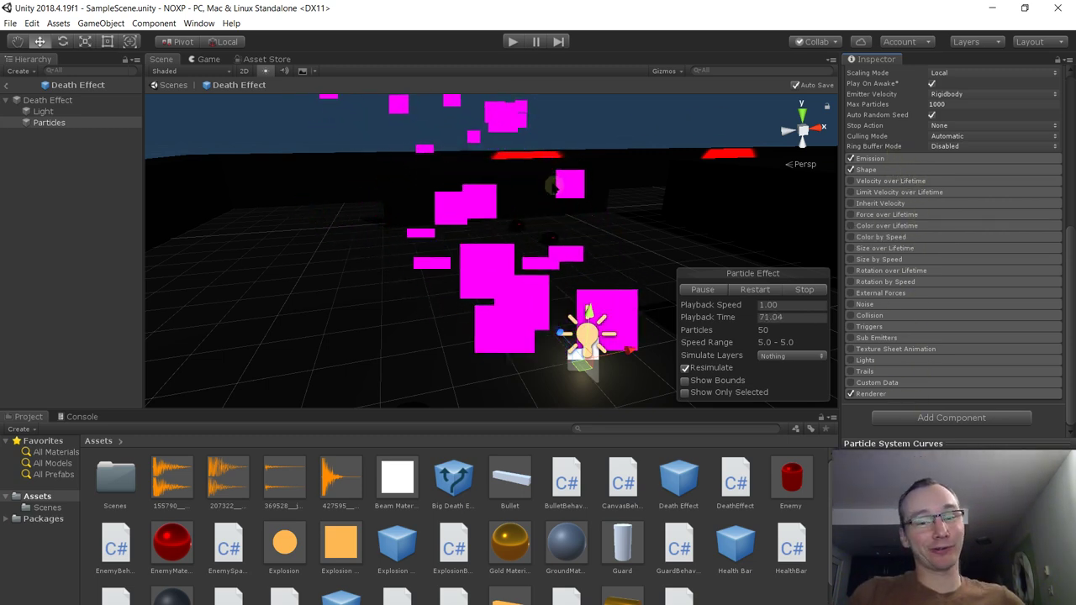
left_click_drag(673, 118, 614, 216, "alt")
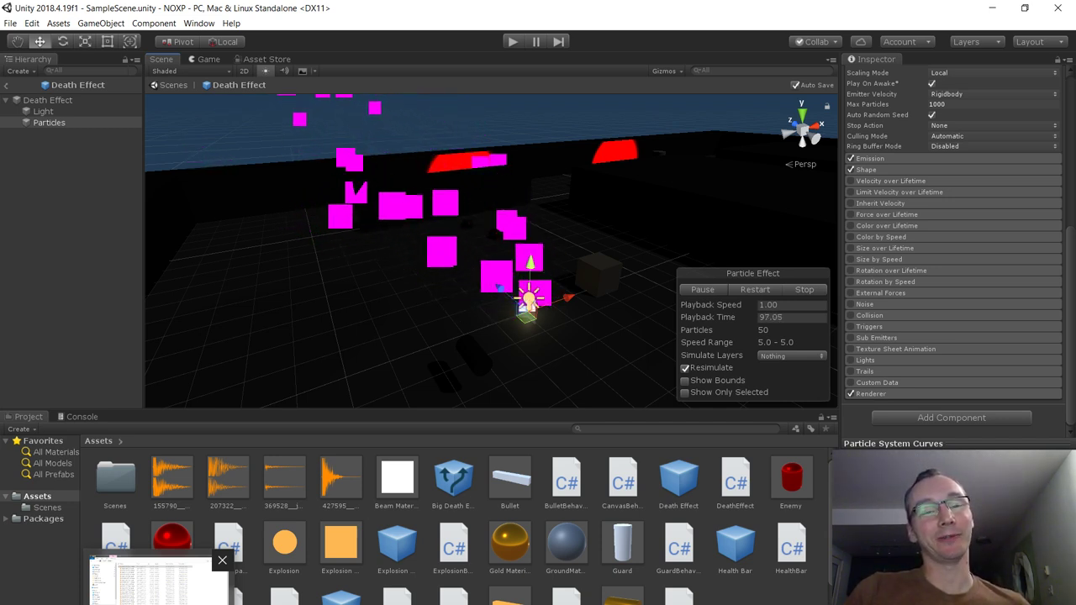
Preview Soft dot.png from the Tutorial folder in Photos, then close the viewer
left_click(155, 580)
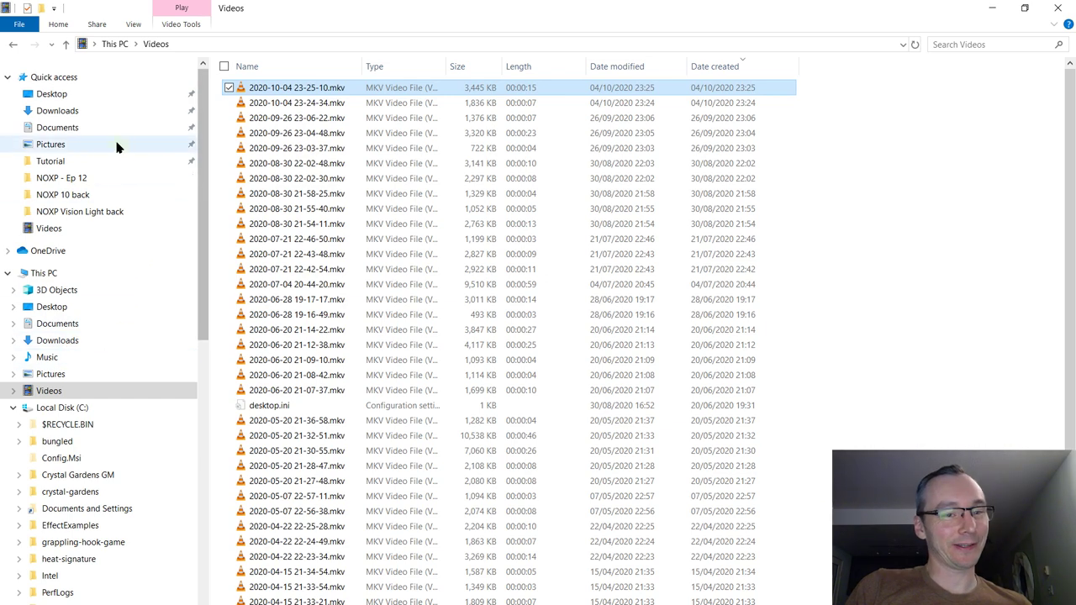
left_click(110, 160)
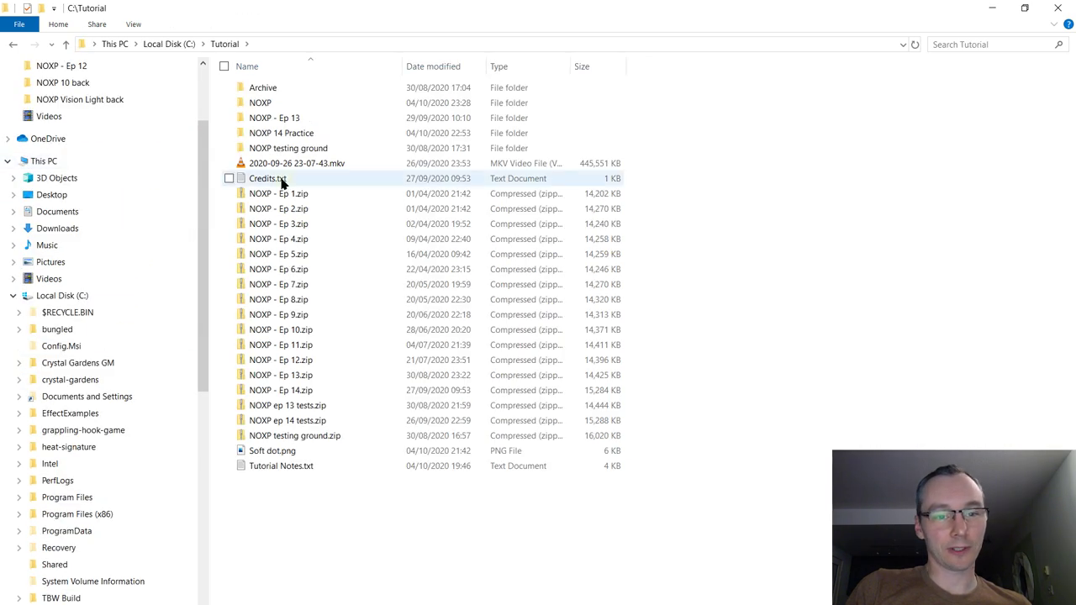
left_click(283, 453)
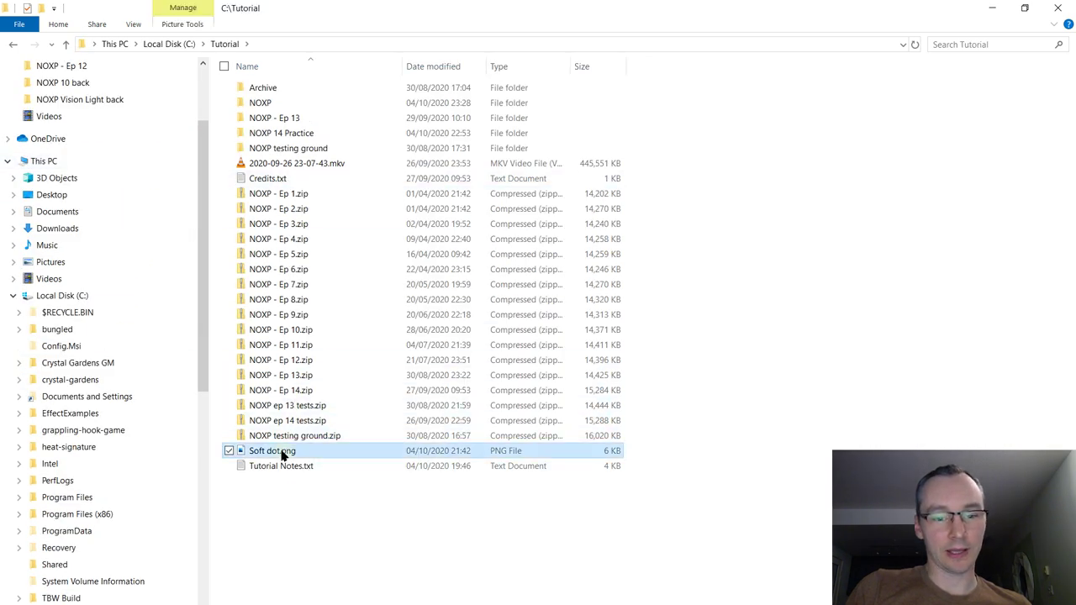
double_click(285, 454)
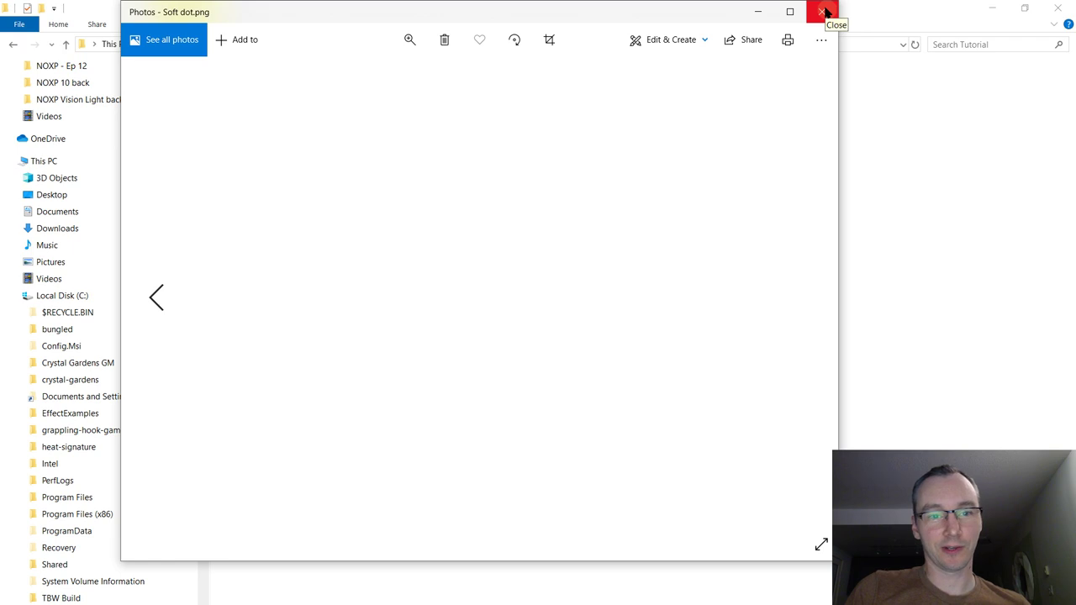
left_click(824, 12)
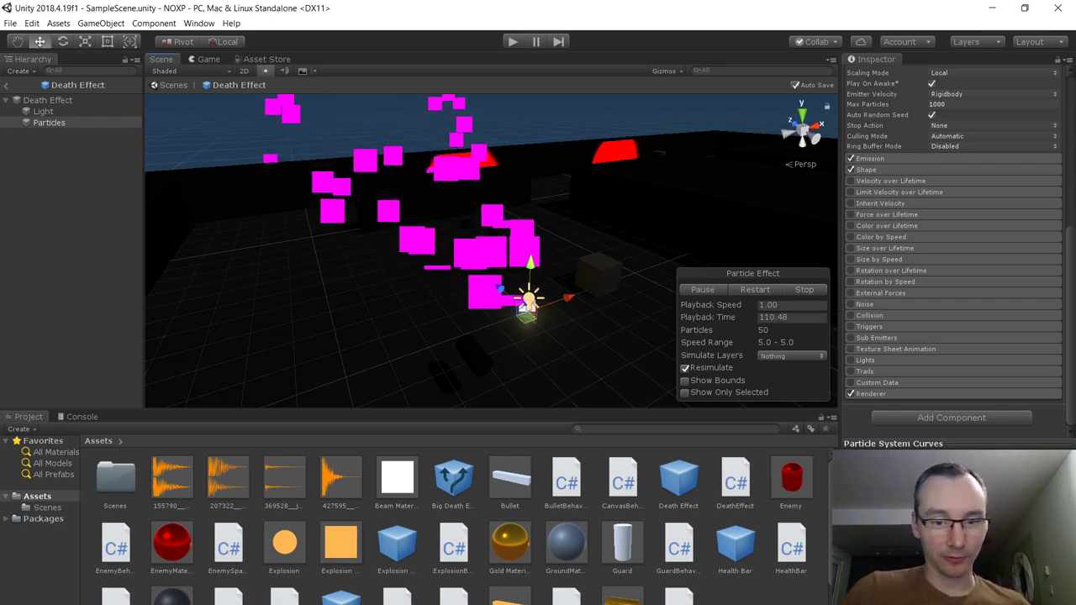
Return to Unity and select the Soft dot texture in the Project panel to view its import settings
left_click(155, 580)
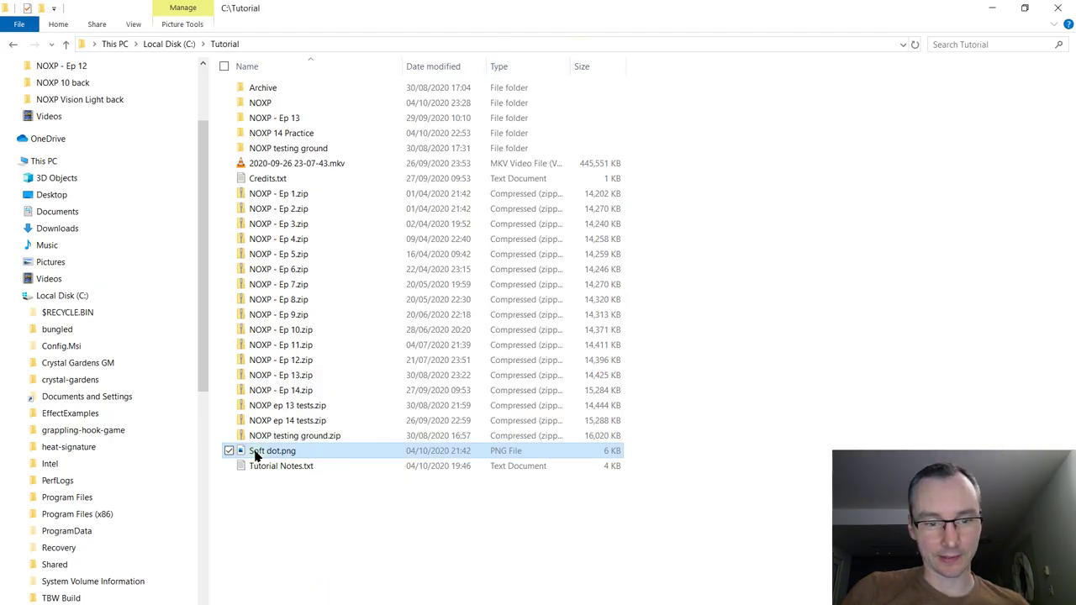
left_click(504, 593)
left_click(745, 600)
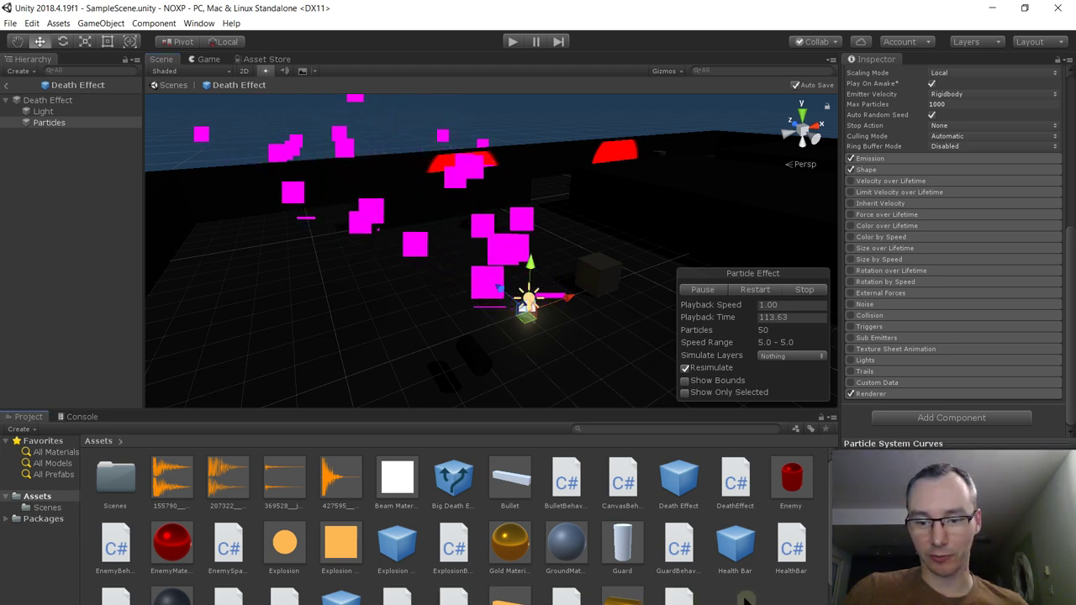
scroll(744, 575, "down", 1)
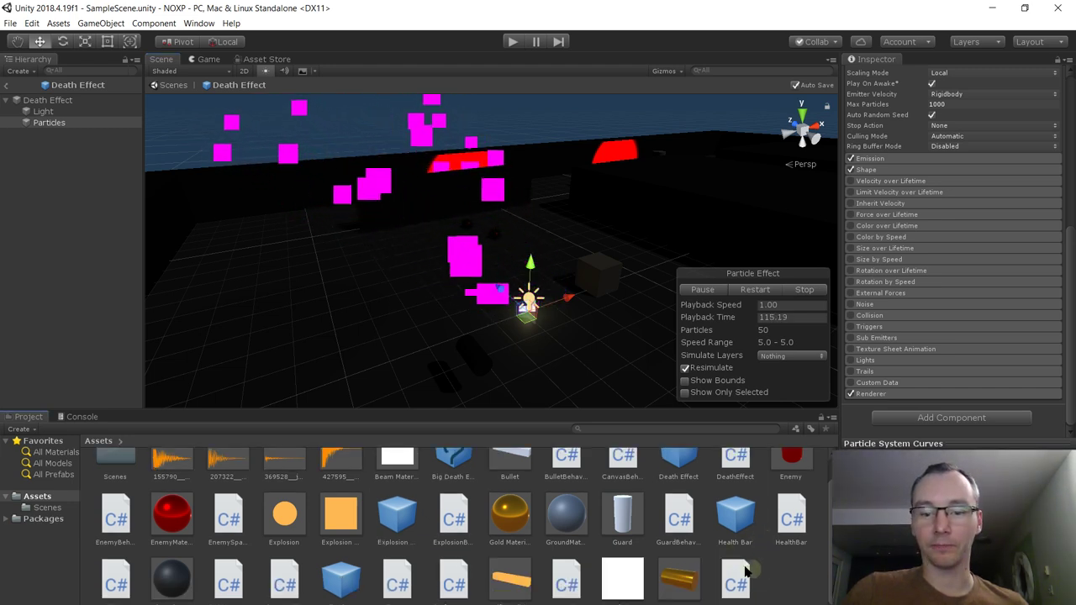
left_click(622, 582)
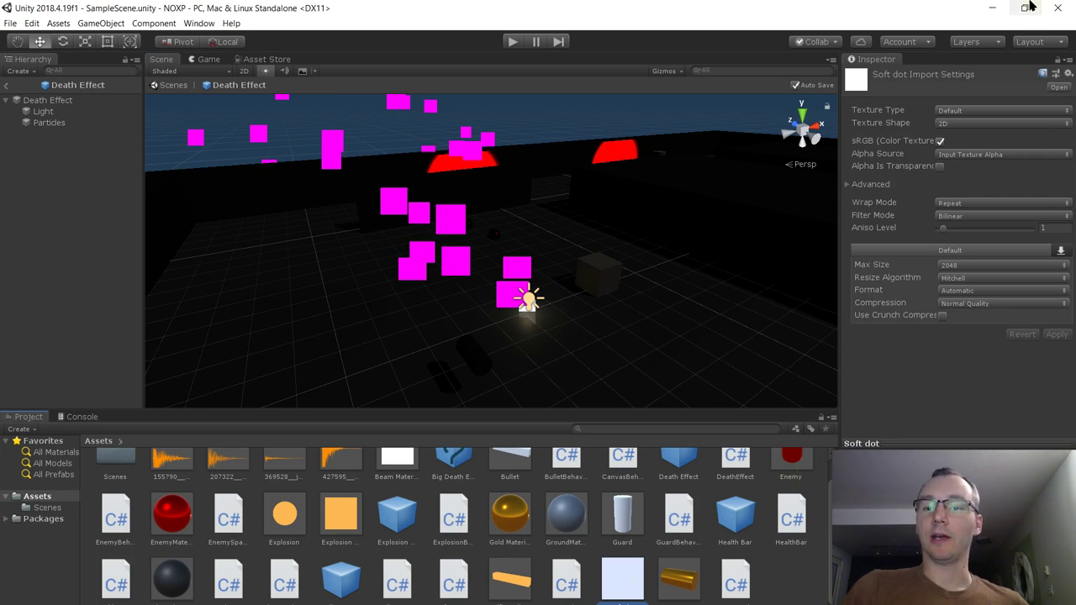
Change the Soft dot texture type to Sprite (2D and UI) and apply the import settings
left_click(977, 111)
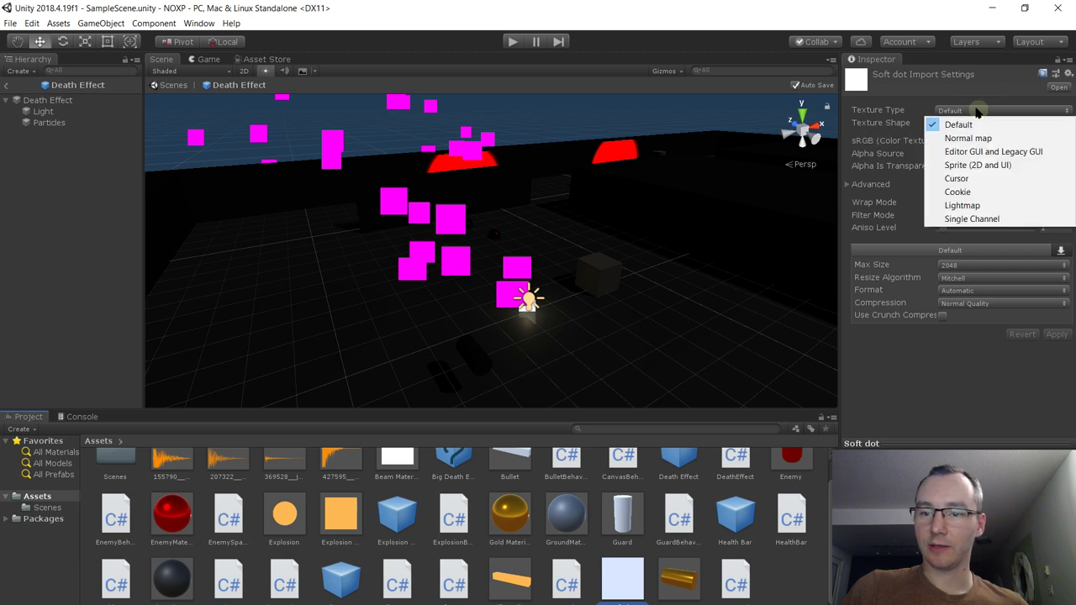
left_click(985, 167)
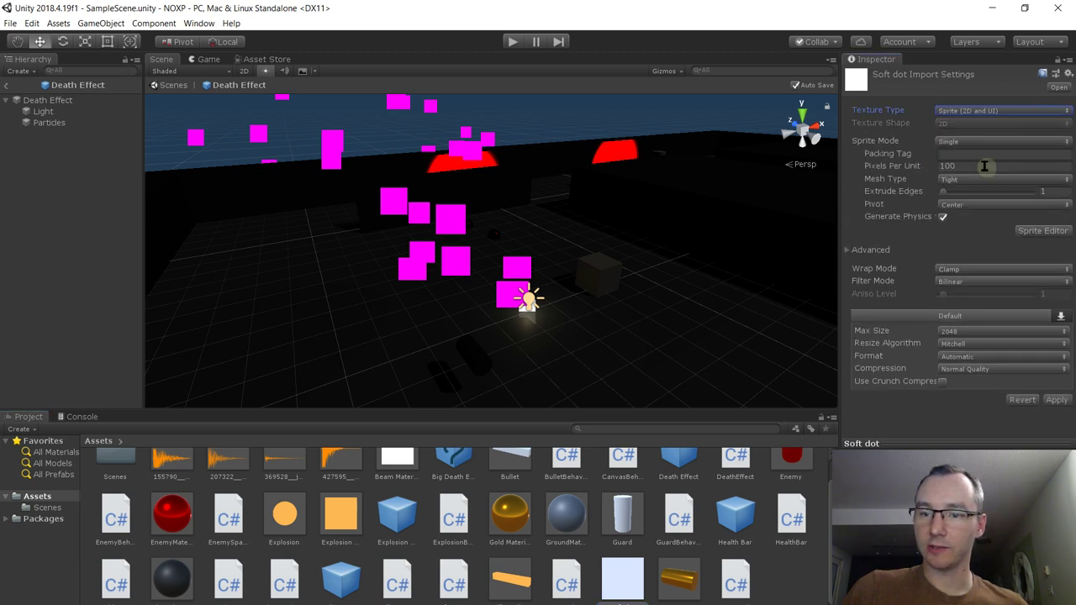
left_click(1055, 401)
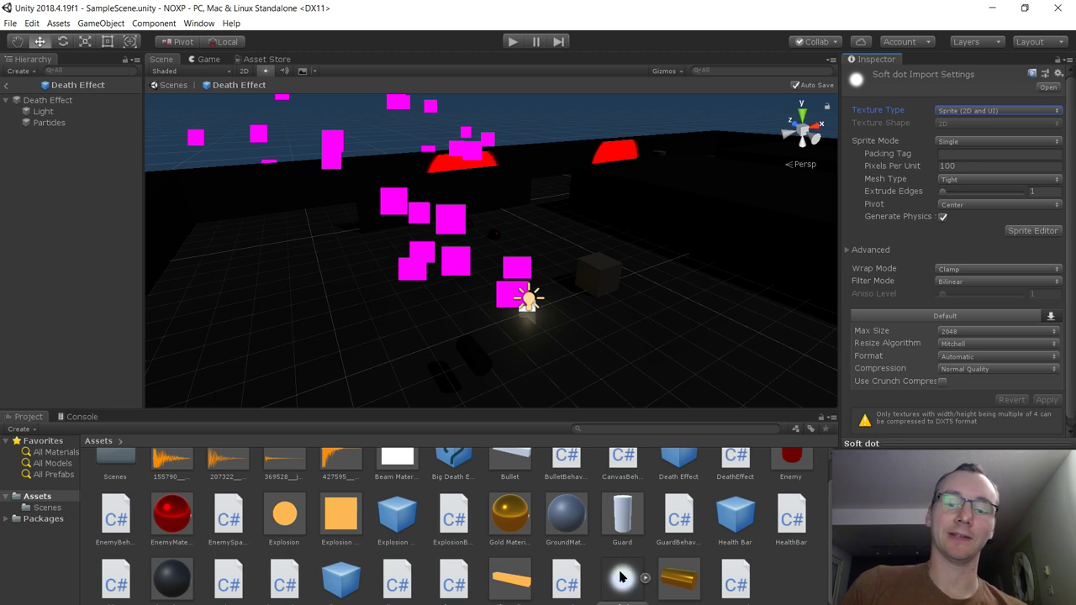
left_click(625, 585)
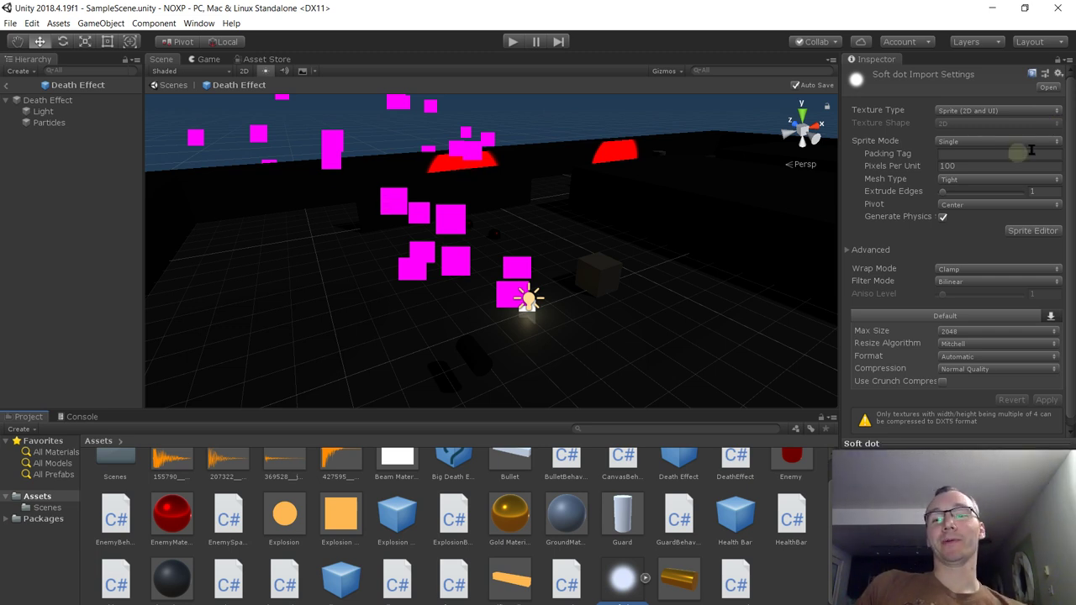
Check the Particles object's Renderer module, which shows Material: None
left_click(58, 123)
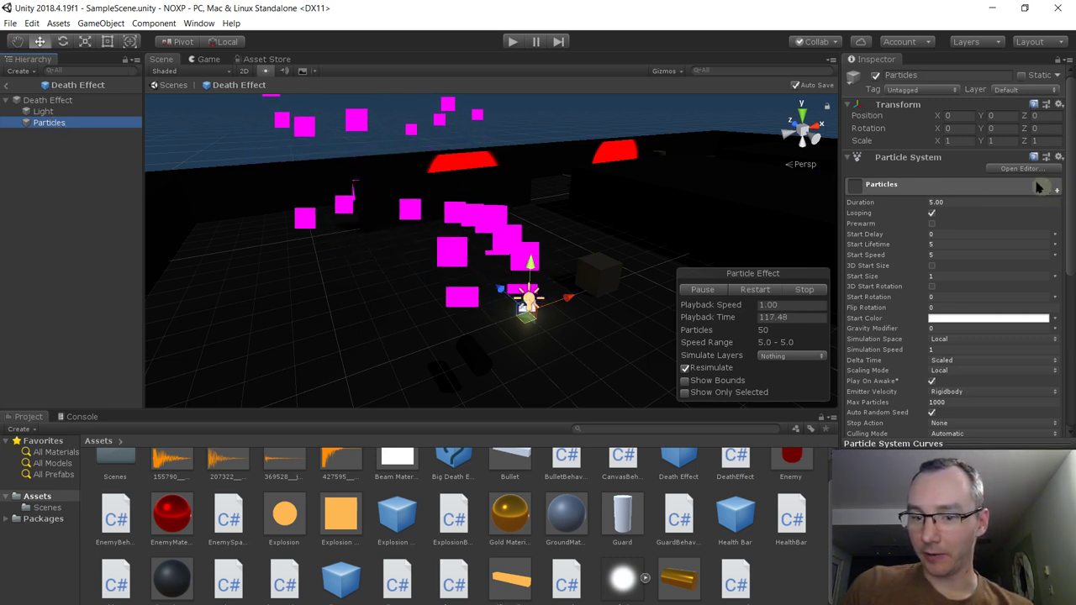
scroll(970, 233, "down", 5)
scroll(971, 233, "down", 2)
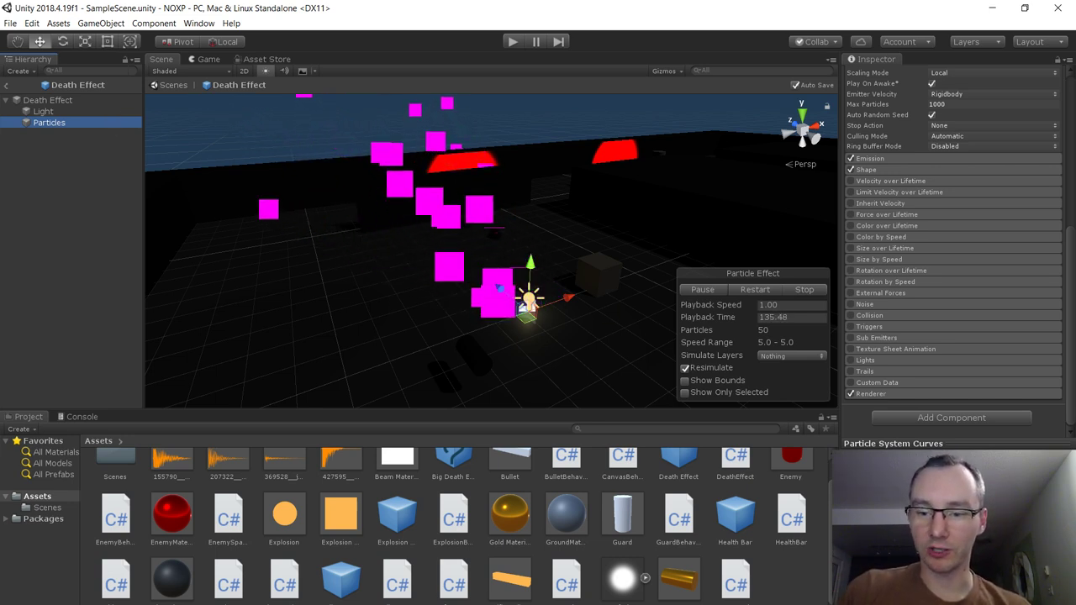
left_click(872, 393)
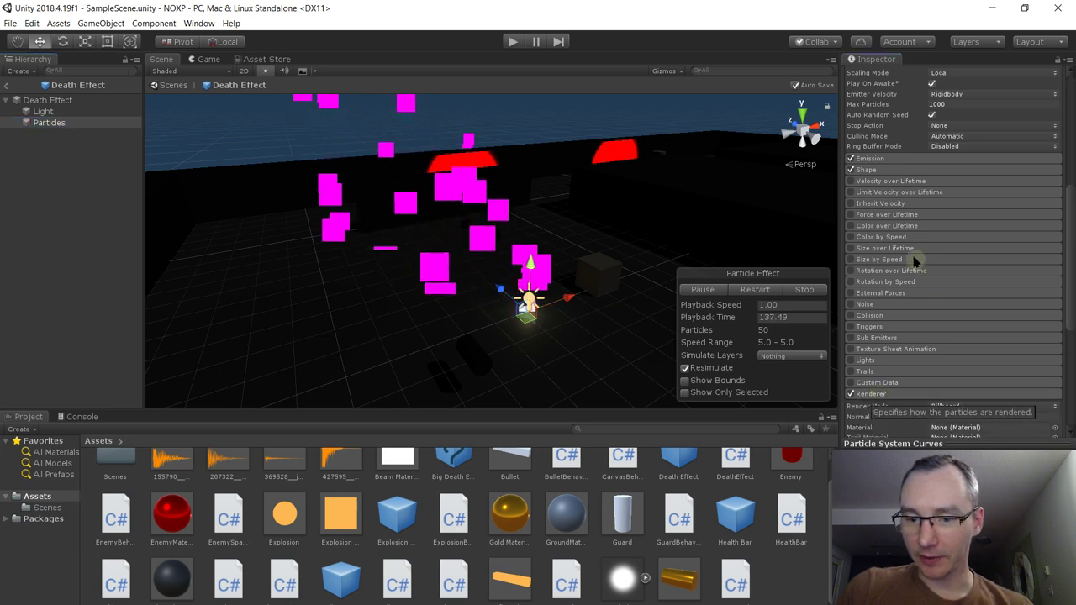
scroll(915, 262, "down", 10)
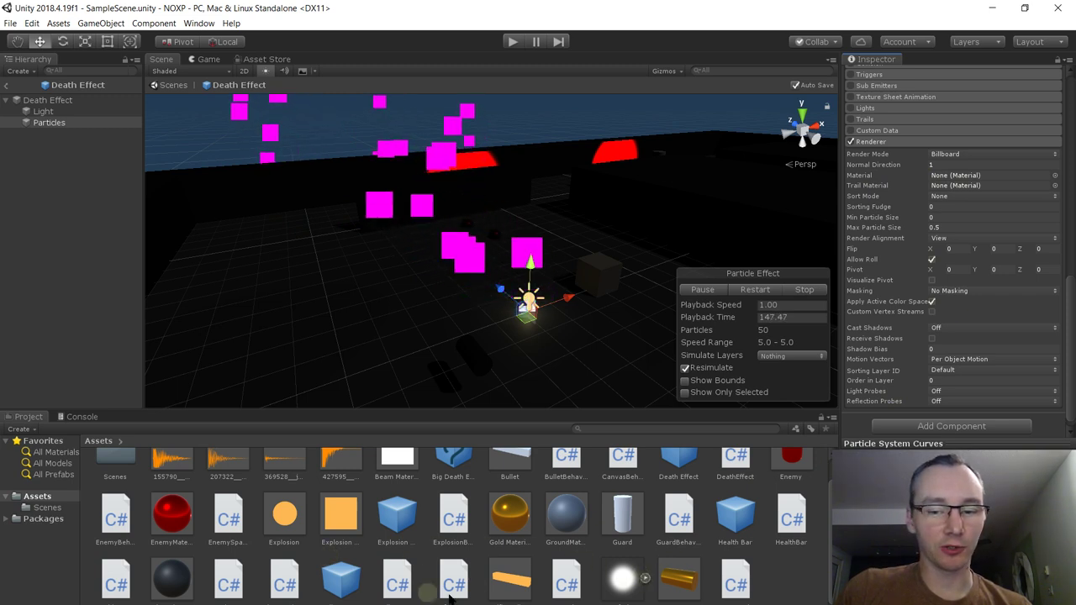
left_click(783, 580)
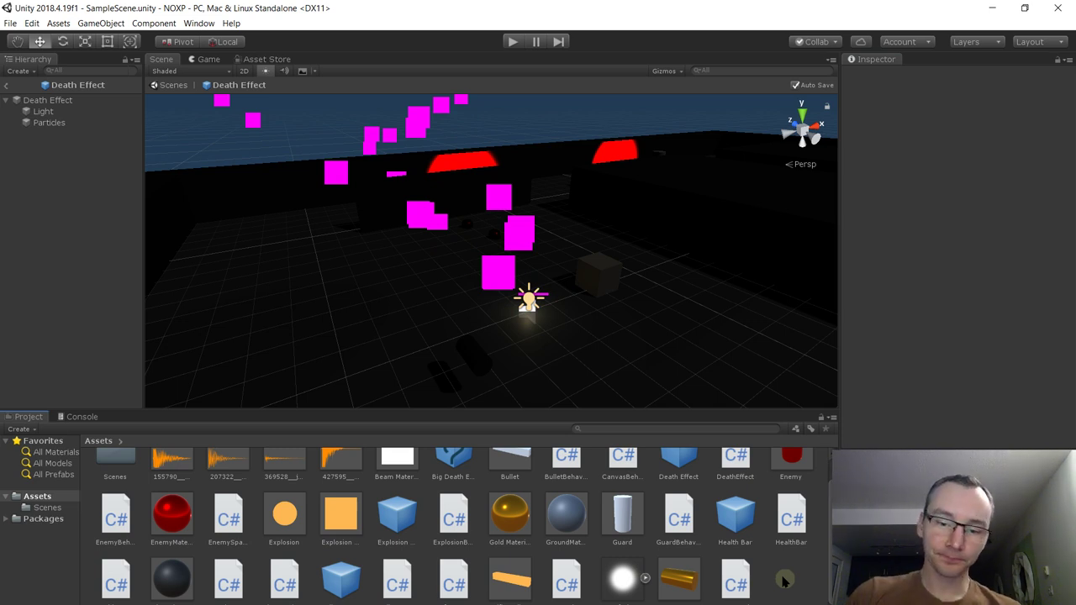
Create a new material asset named Particle Material in the Project assets
left_click(625, 580)
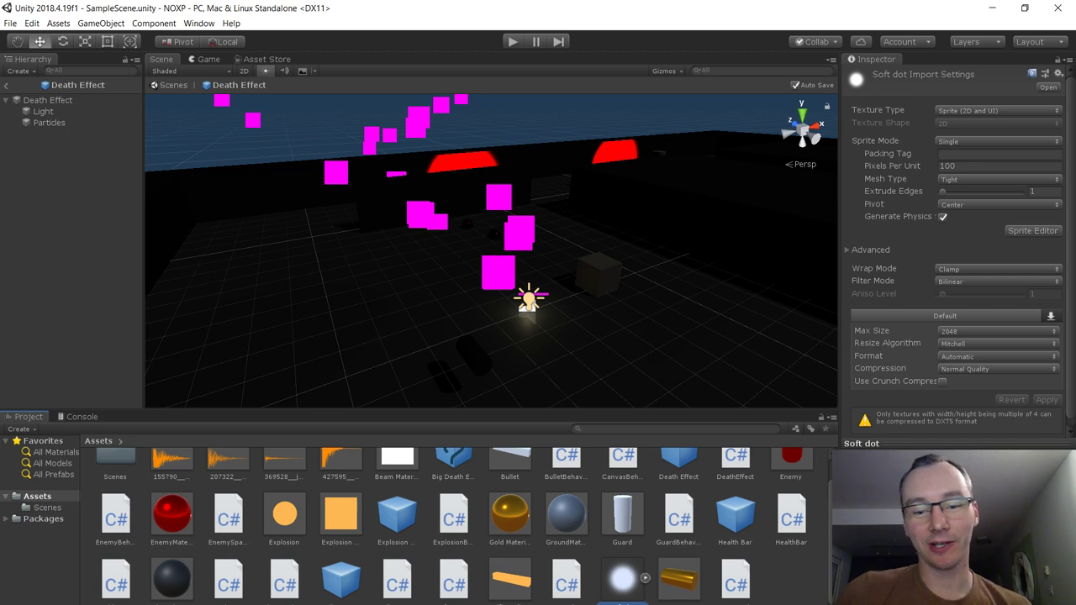
right_click(777, 582)
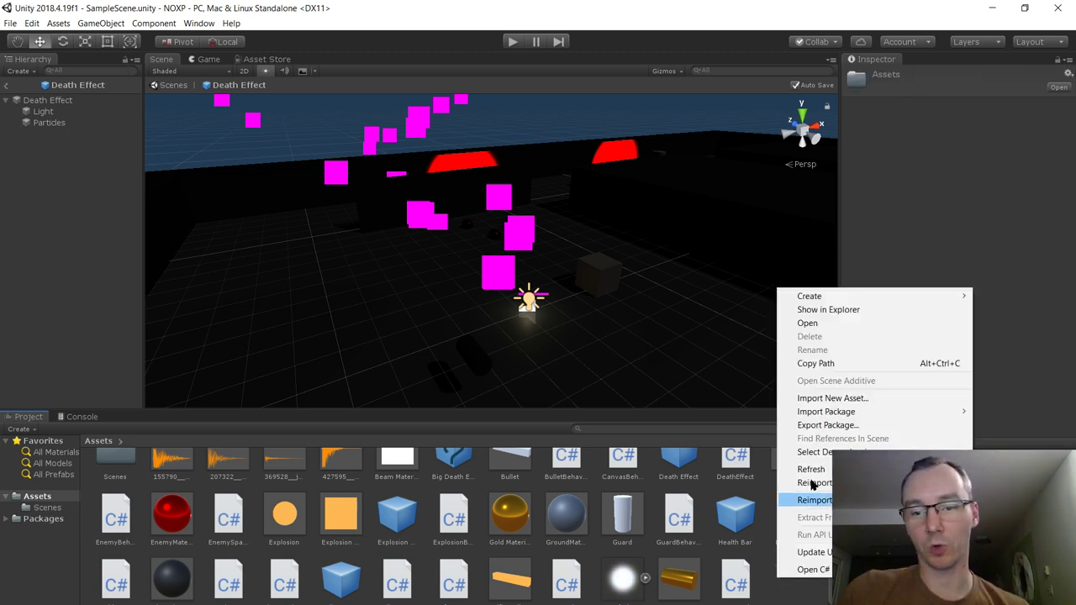
mouse_move(851, 302)
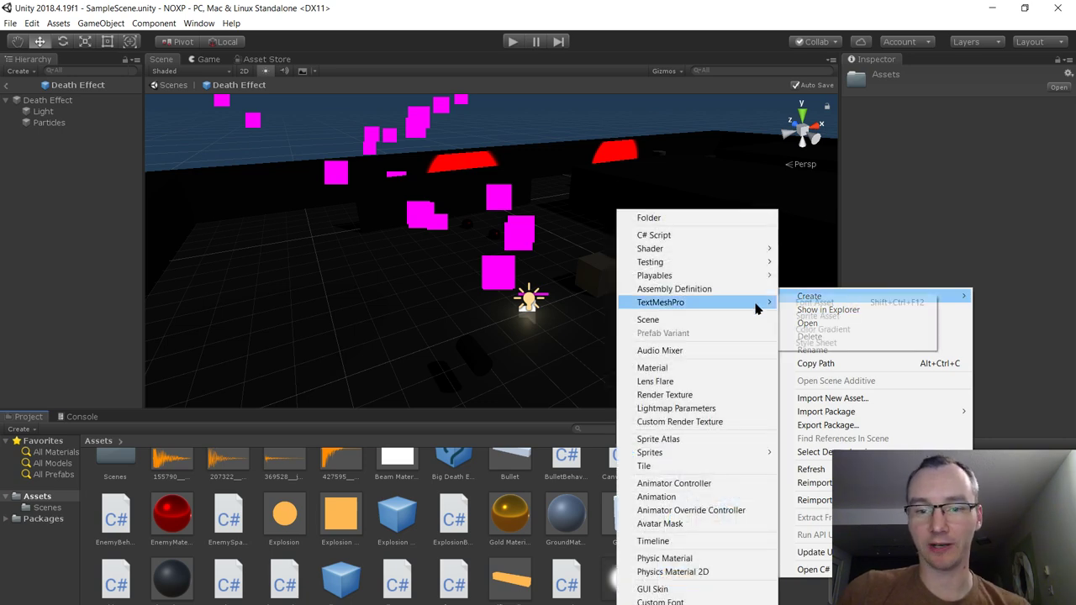
left_click(724, 375)
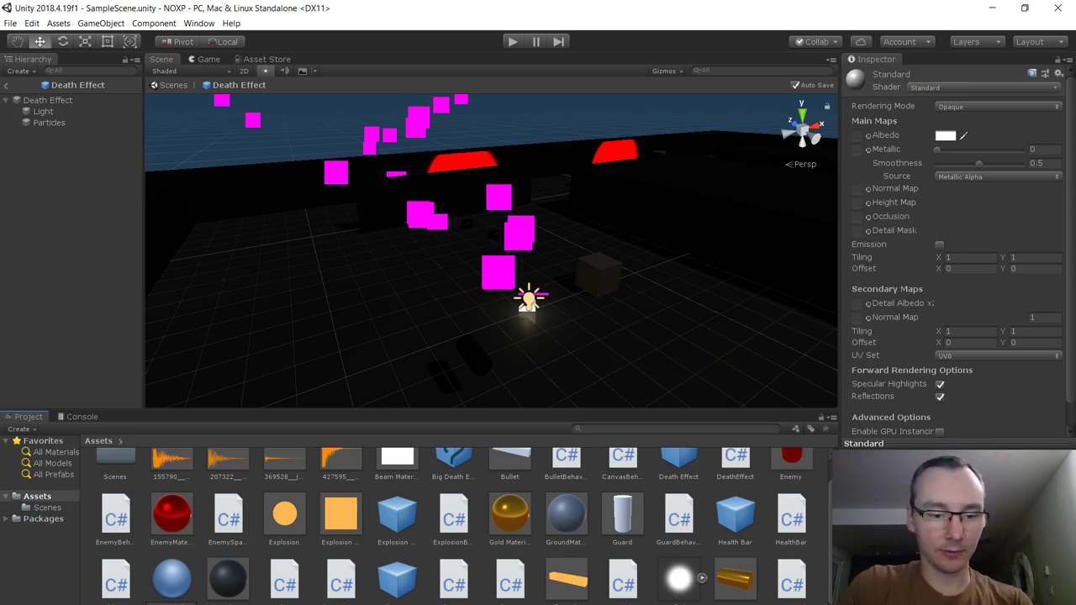
key("Return")
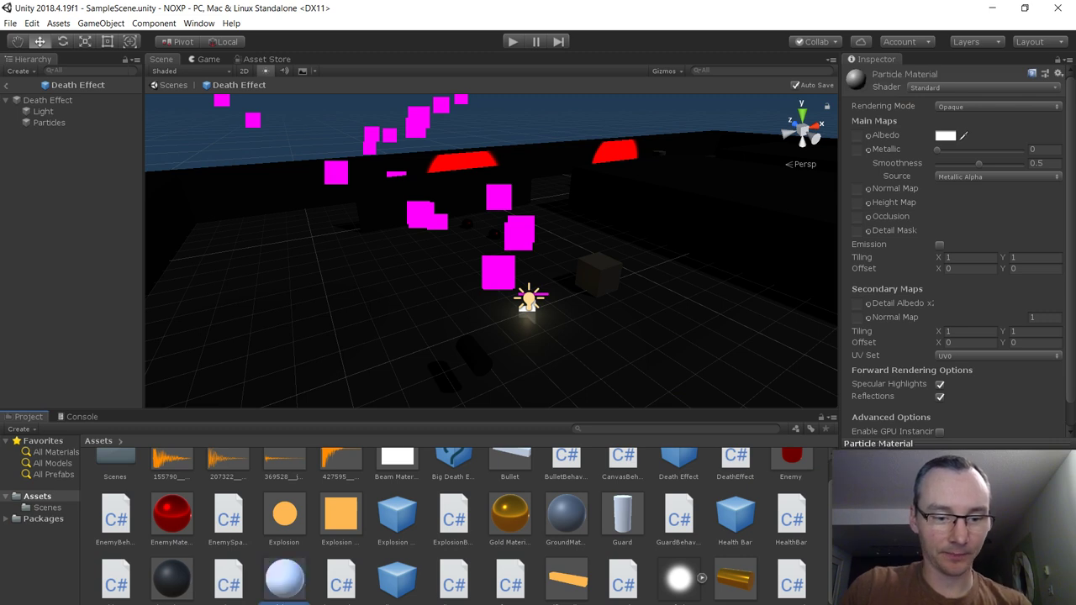
Set the Particle Material shader to Particles > Standard Unlit
left_click(928, 89)
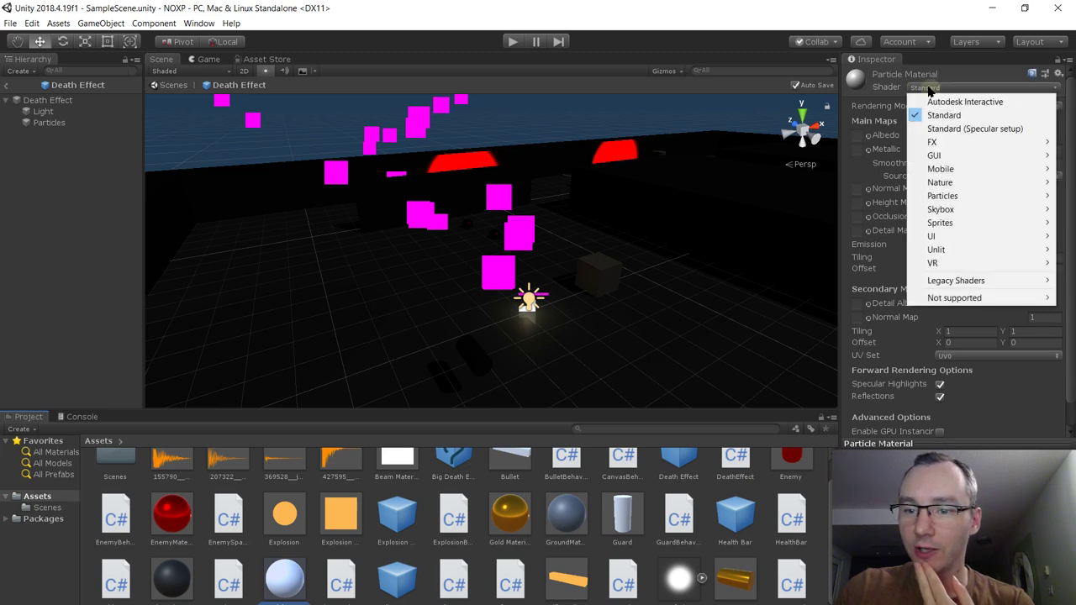
mouse_move(948, 144)
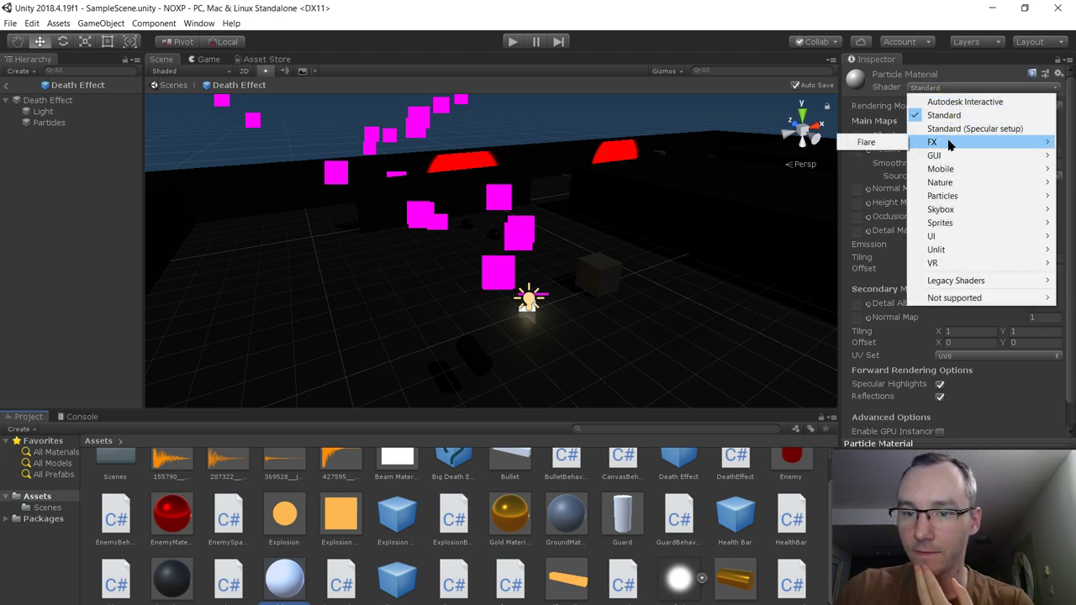
mouse_move(952, 196)
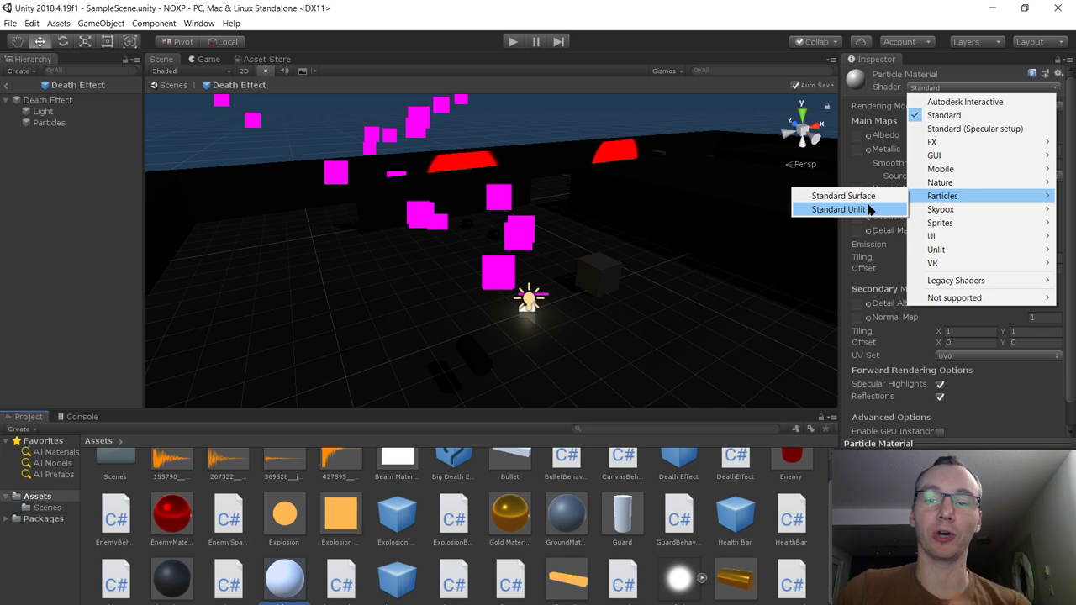
left_click(862, 211)
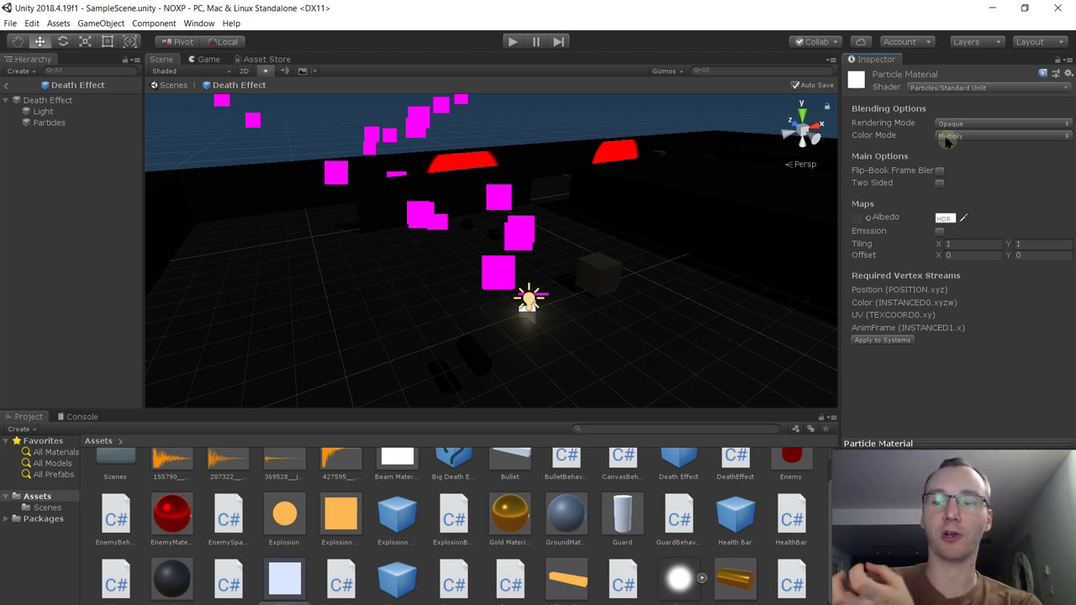
Pick the Soft dot texture as the Particle Material's Albedo map
left_click(868, 218)
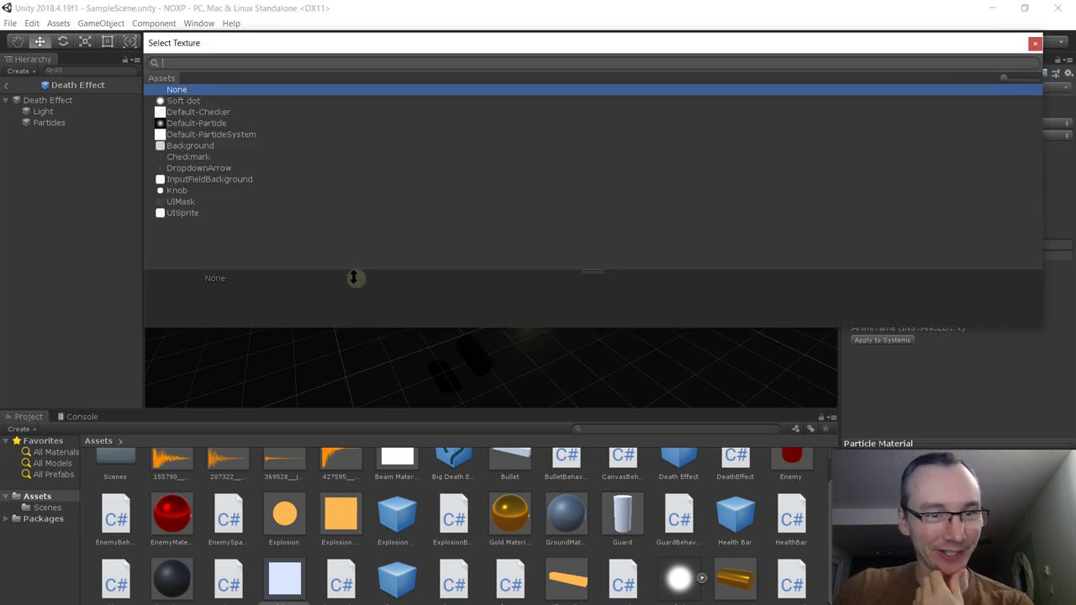
double_click(197, 101)
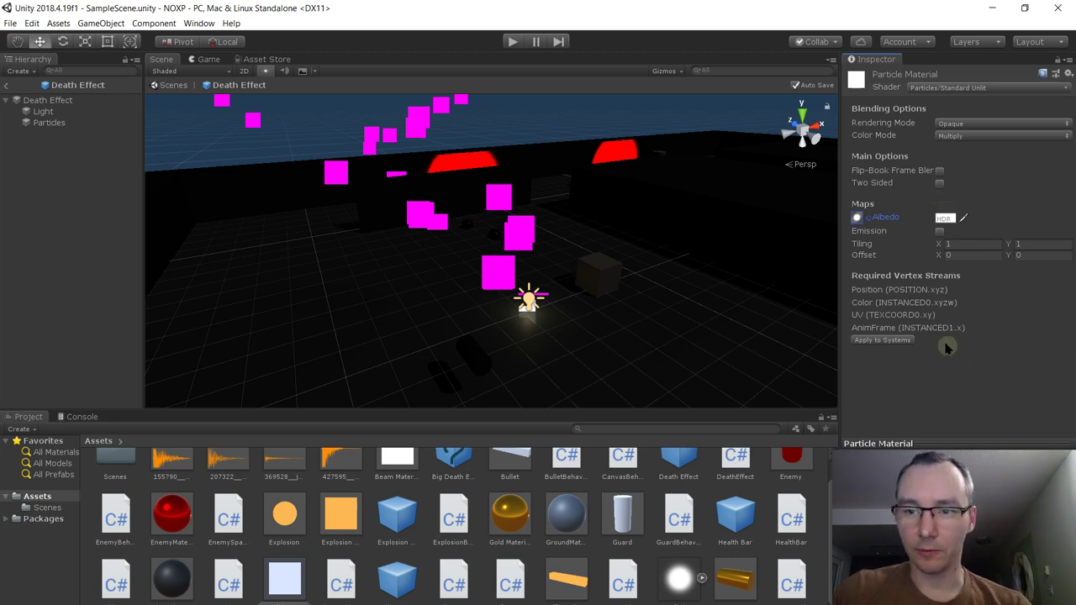
Assign Particle Material to the Particles object's Renderer material slot
left_click(59, 122)
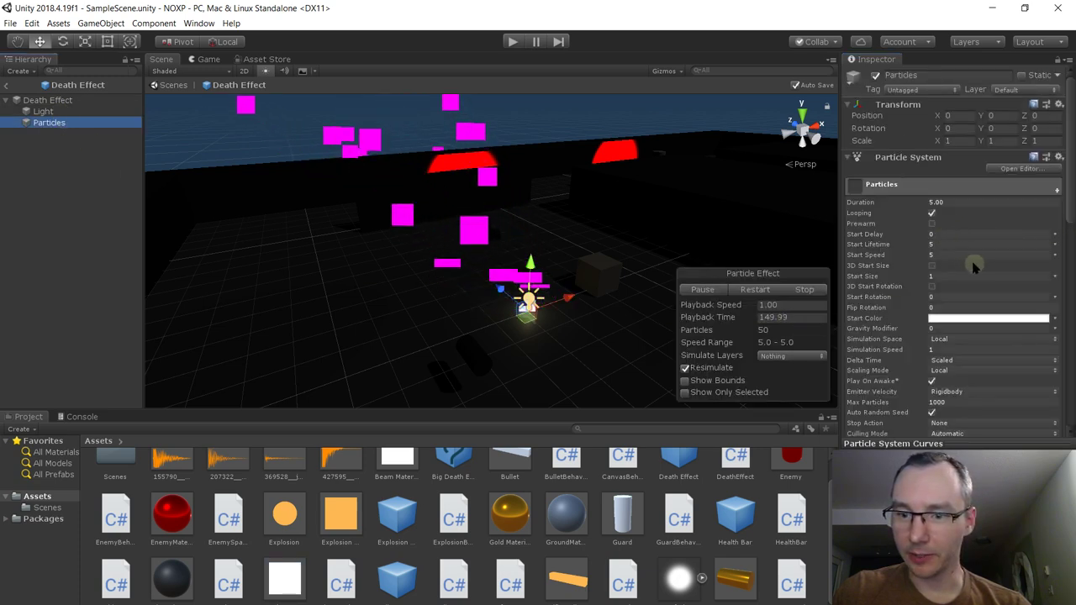
scroll(955, 332, "down", 15)
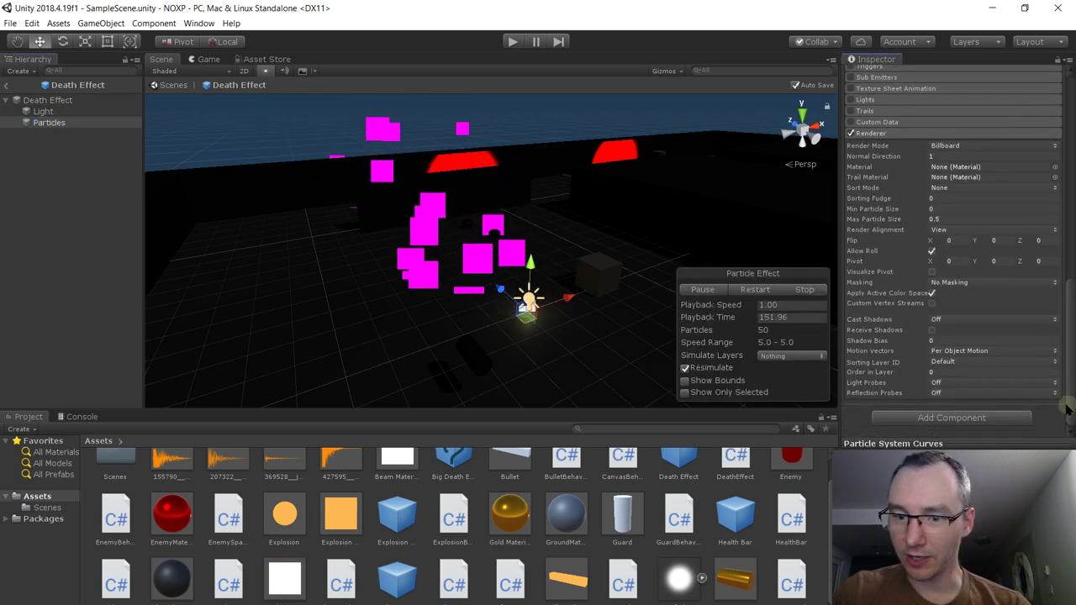
left_click(1056, 170)
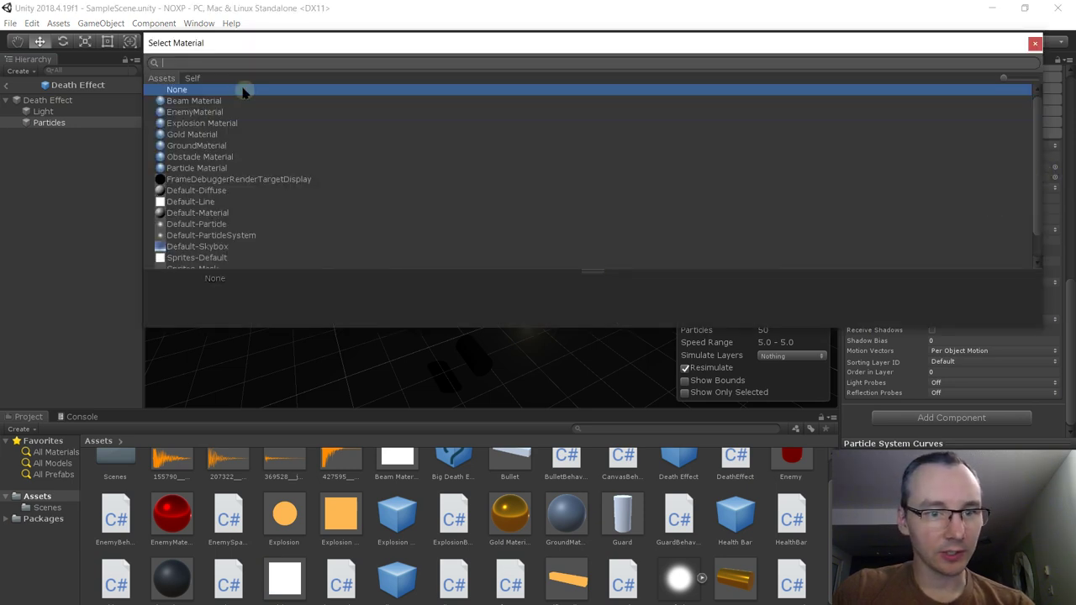
left_click(210, 168)
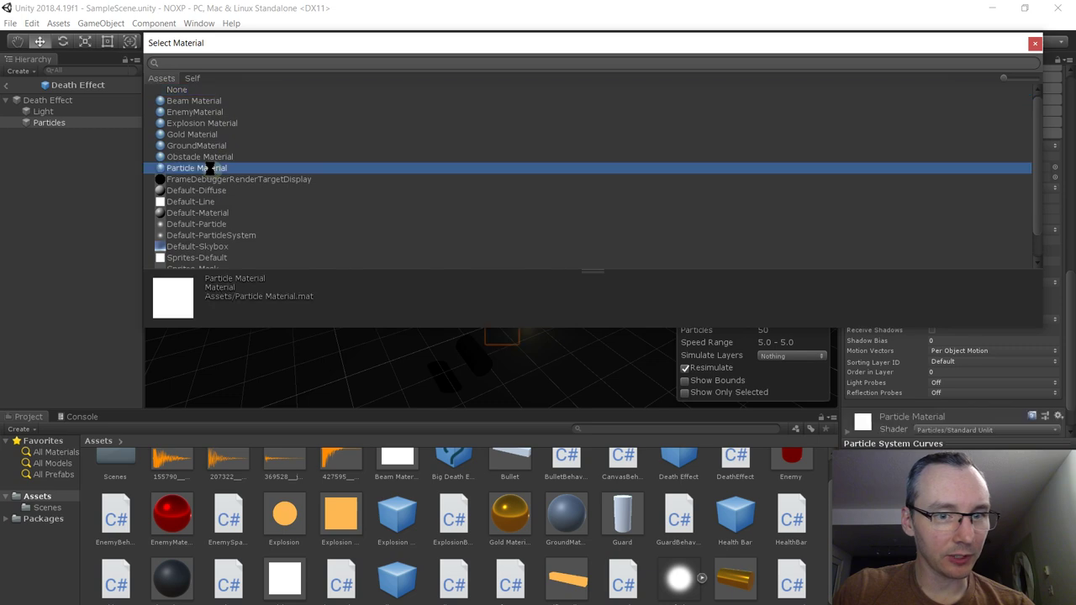
double_click(210, 168)
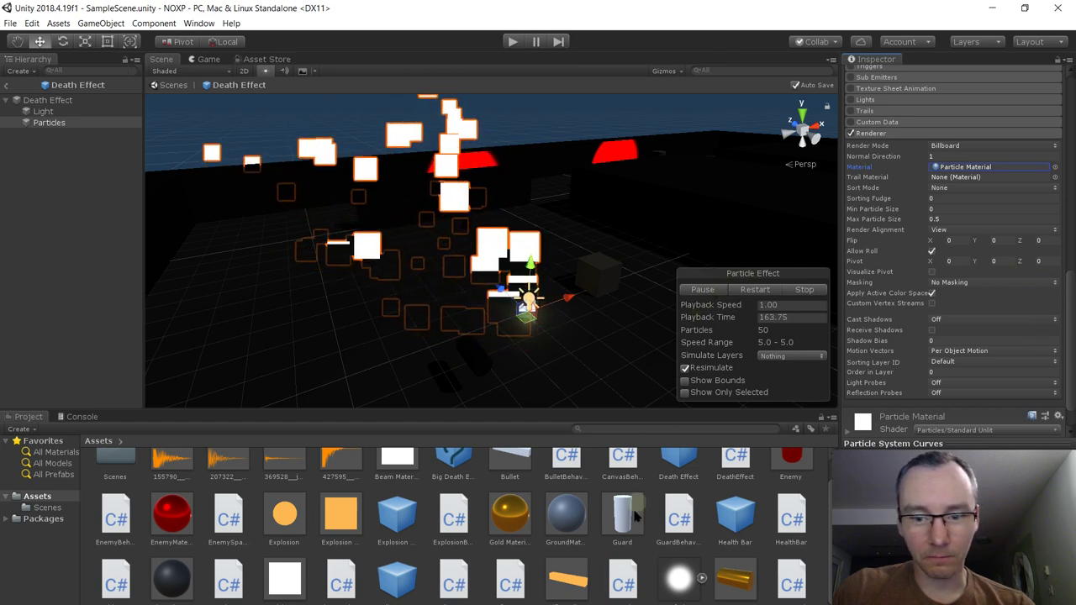
Switch Particle Material's Rendering Mode to Fade, then reselect the Particles object
left_click(676, 574)
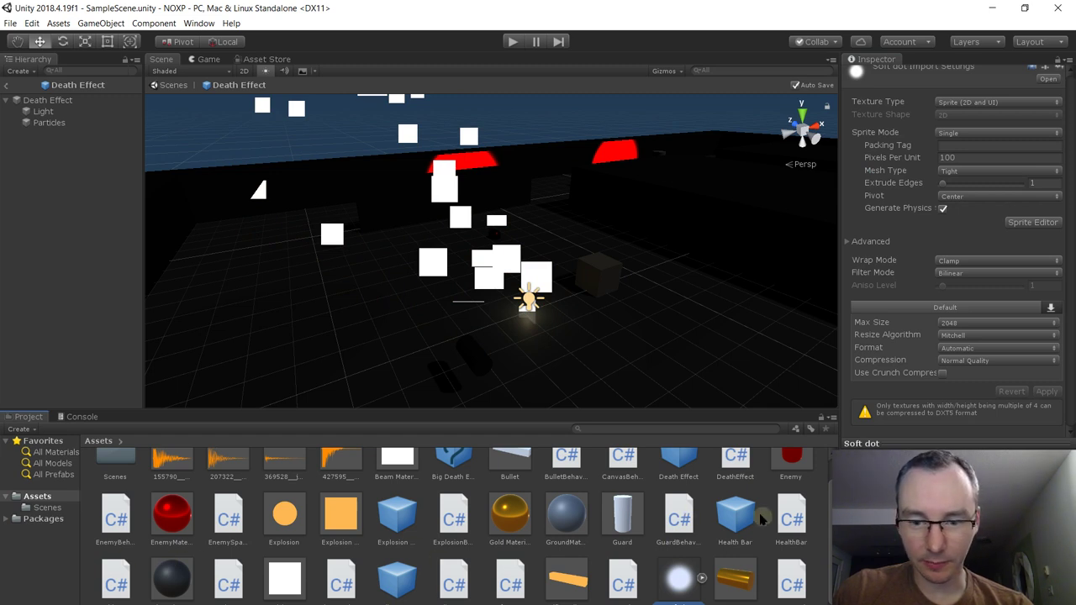
left_click(289, 586)
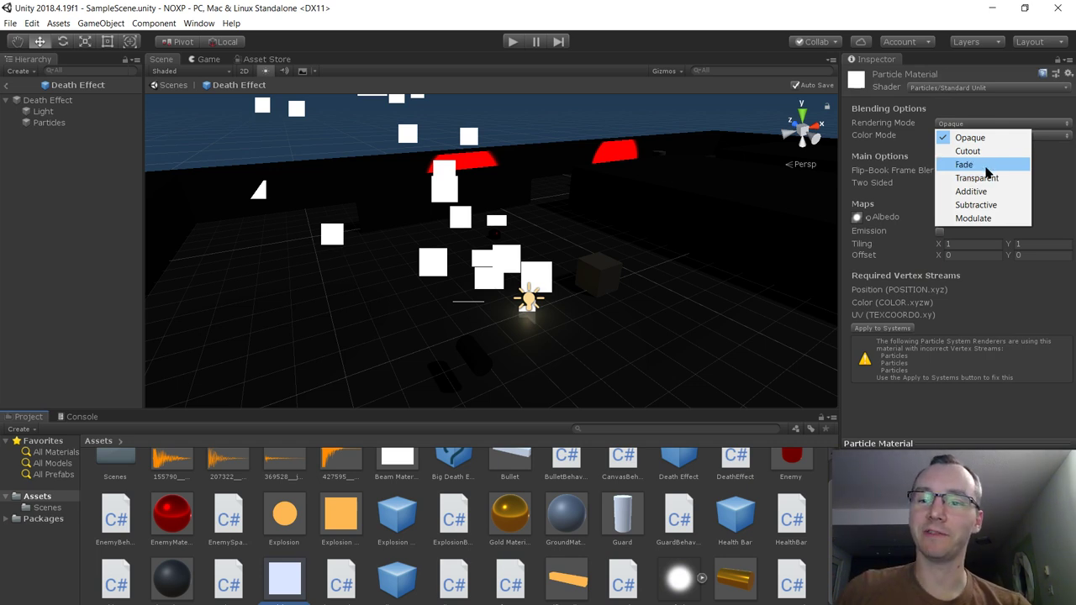
left_click(987, 171)
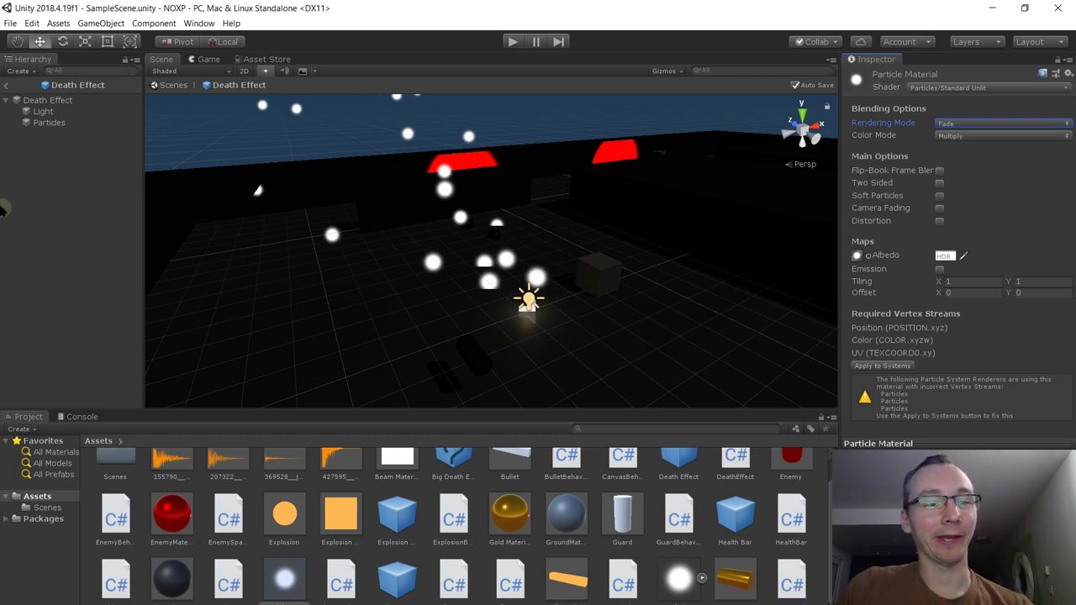
left_click(48, 123)
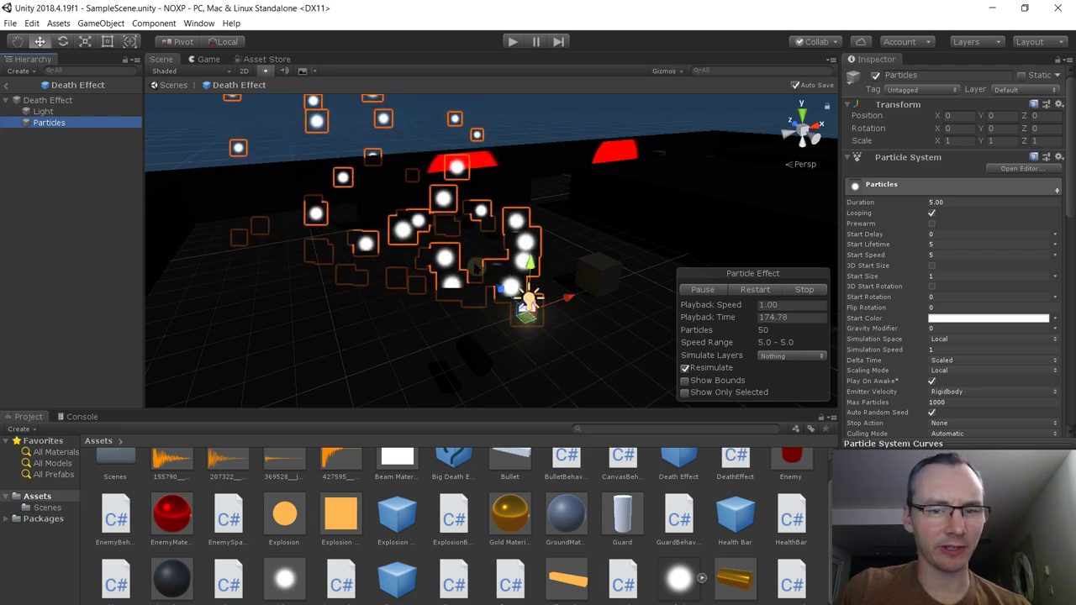
Uncheck Selection Outline in the Scene view Gizmos menu and orbit the view
left_click(664, 72)
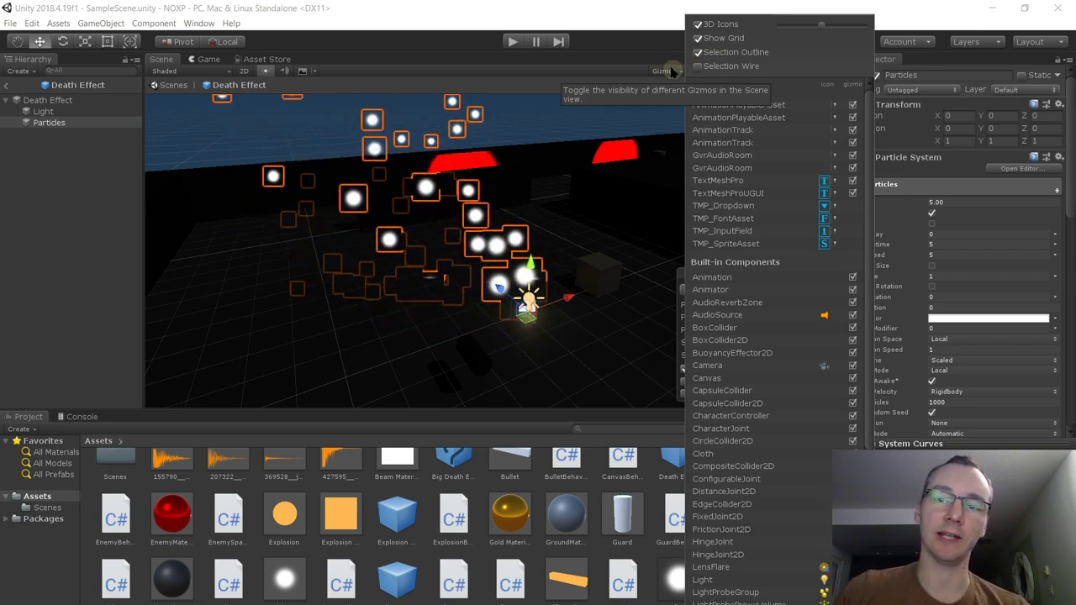
left_click(697, 52)
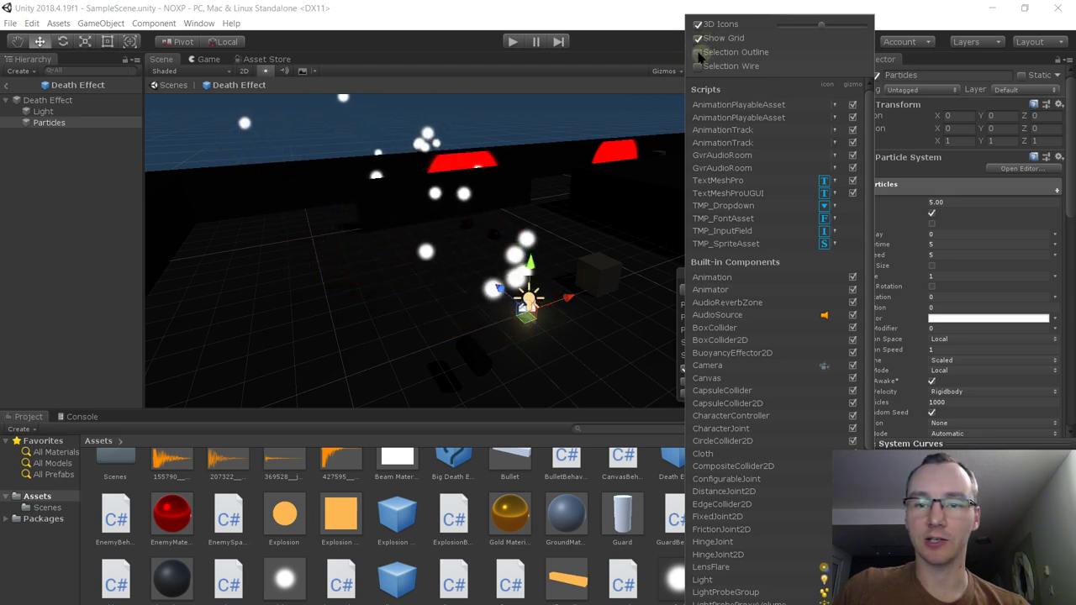
left_click(640, 40)
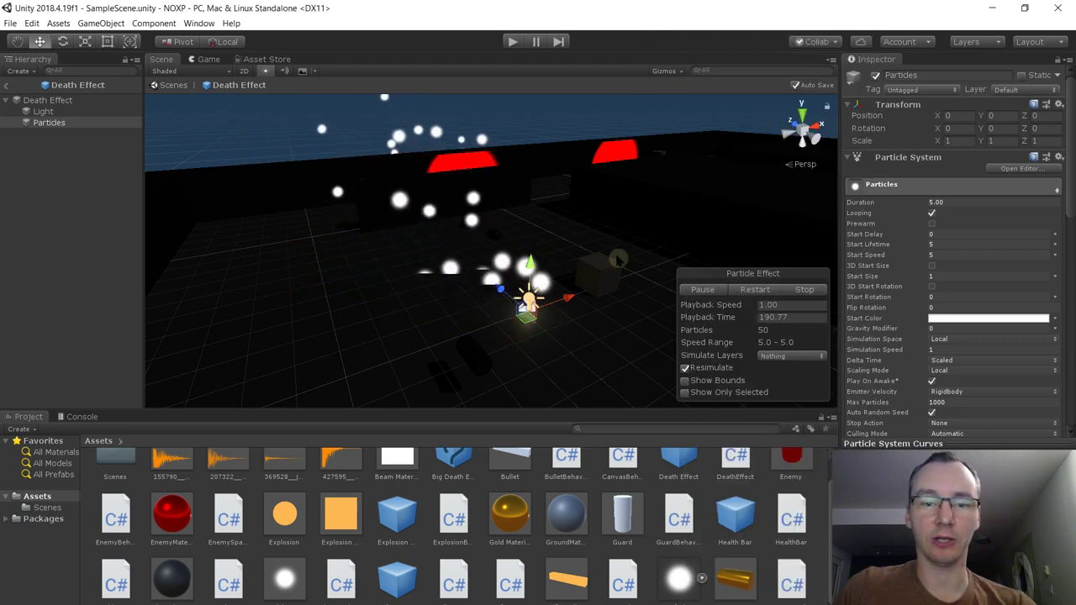
left_click_drag(461, 245, 624, 299, "alt")
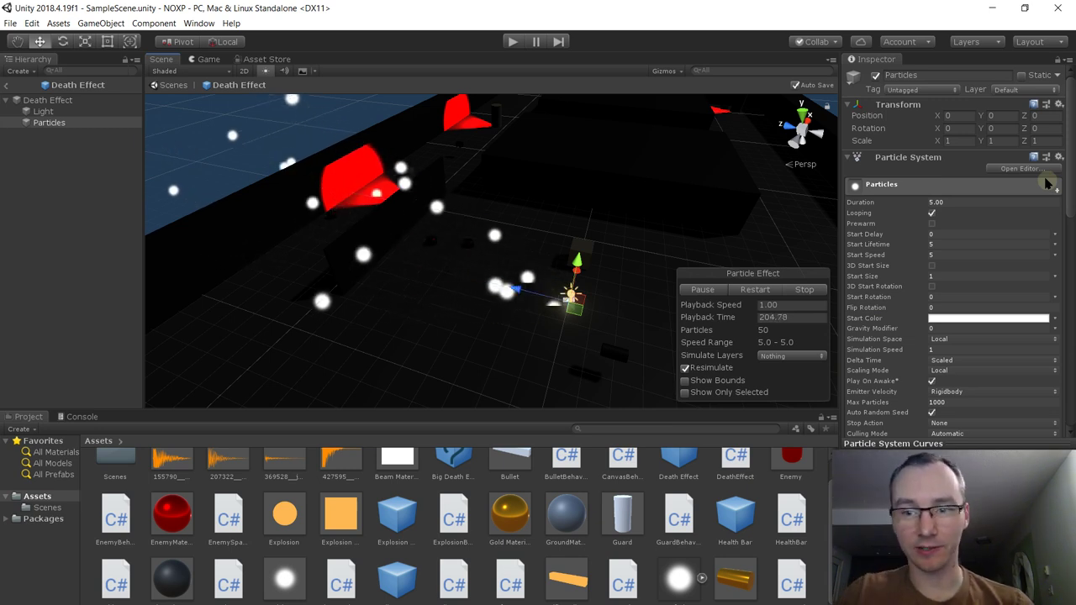
left_click_drag(1072, 148, 1072, 254)
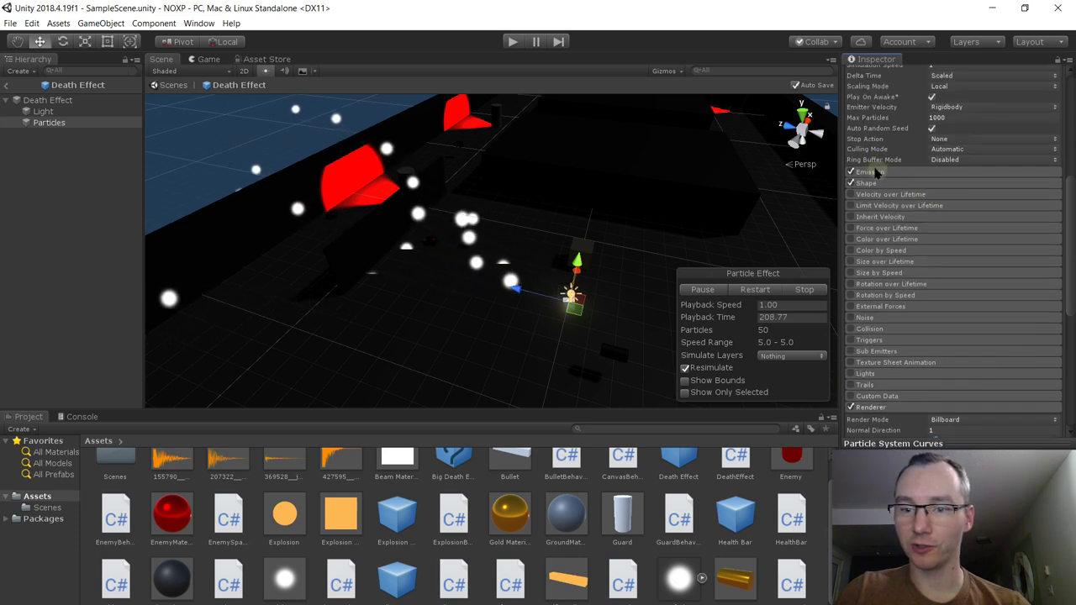
Change the Particles emitter Shape from Cone to Sphere
left_click(874, 171)
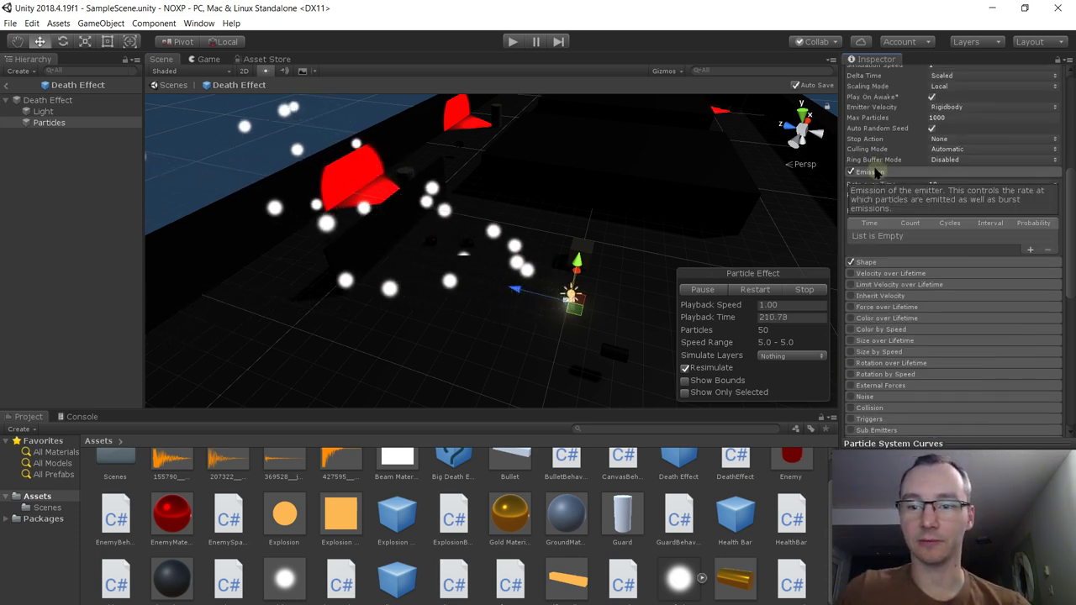
left_click(869, 262)
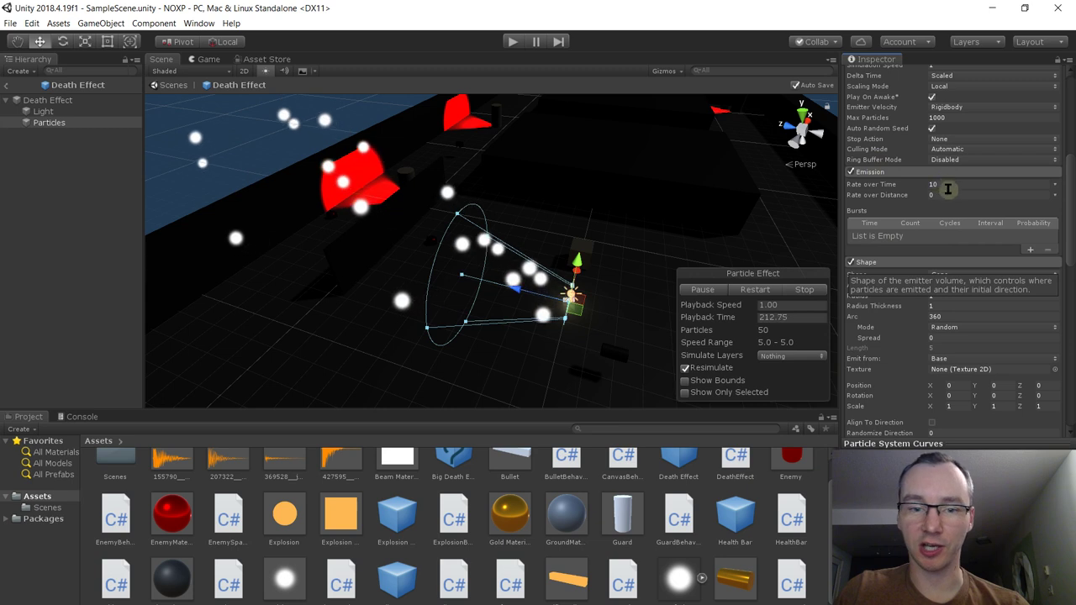
scroll(978, 256, "down", 3)
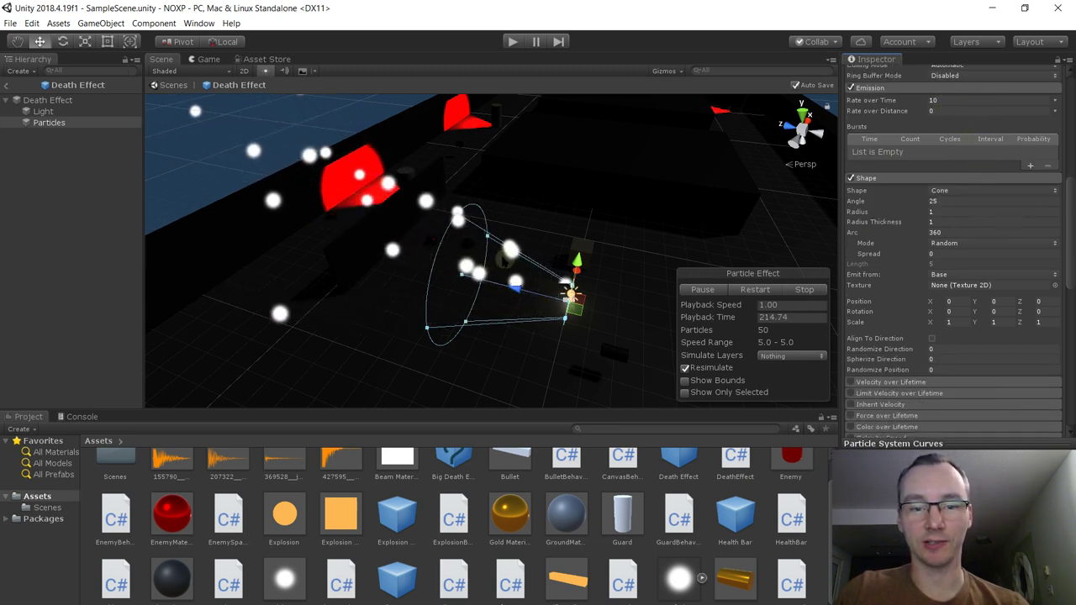
left_click(947, 191)
left_click(964, 206)
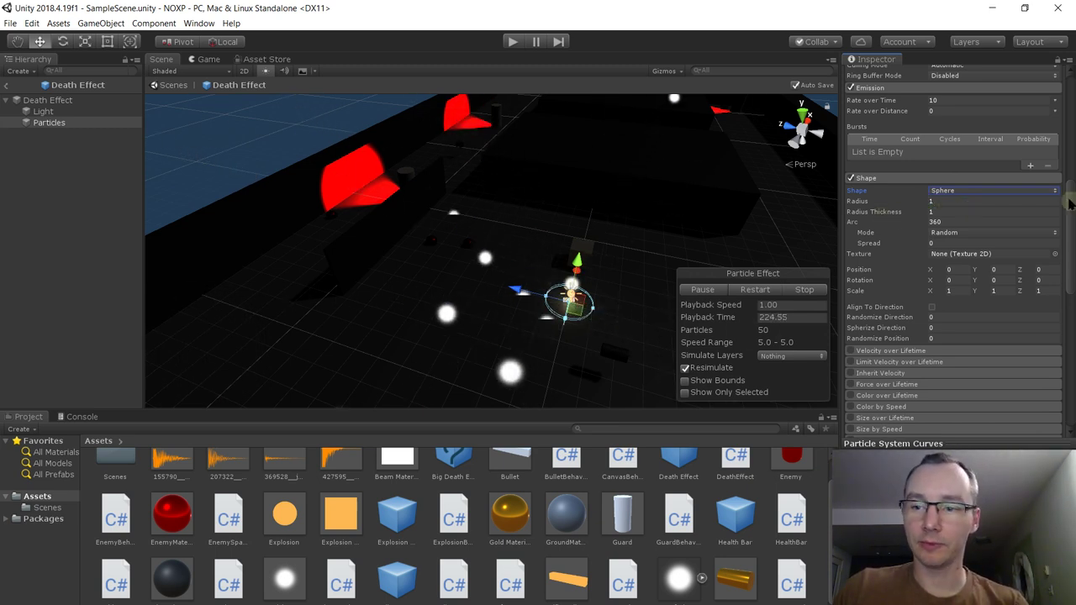
scroll(1008, 173, "up", 3)
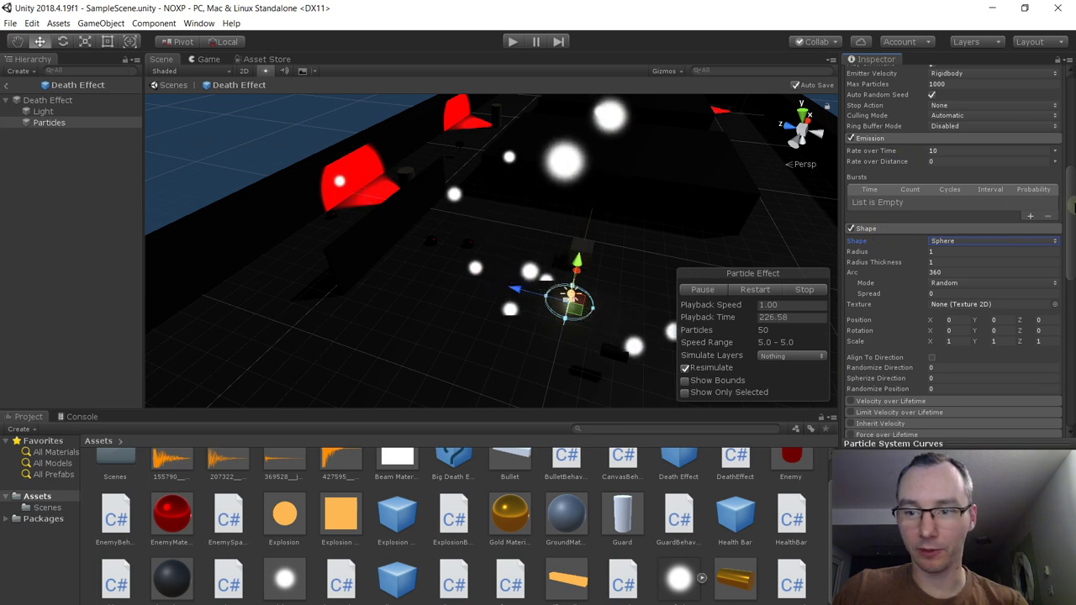
scroll(905, 148, "up", 4)
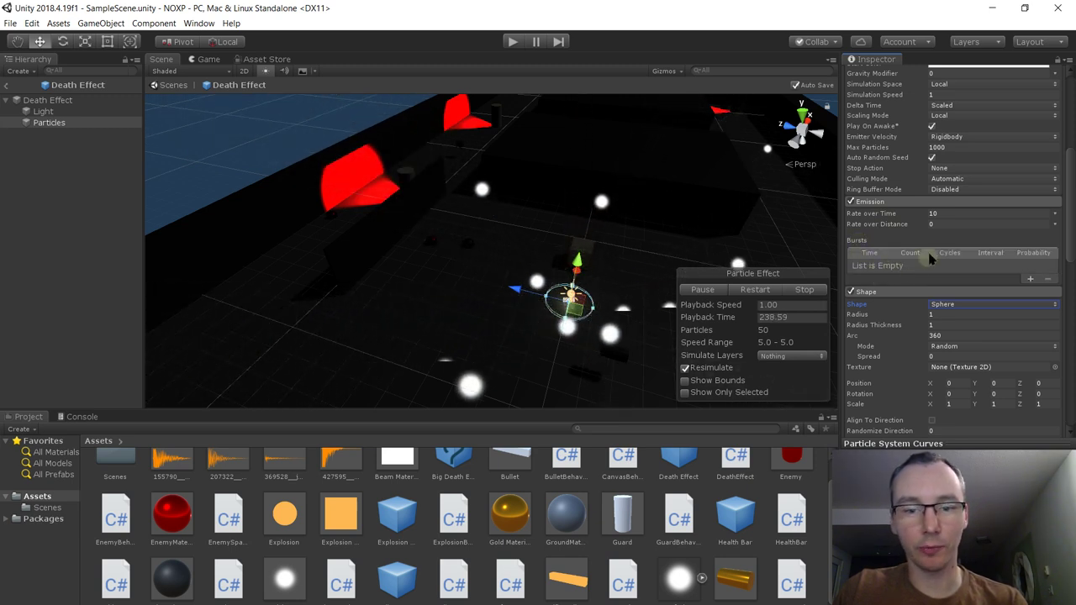
Add a 30-particle burst at time 0 and set Rate over Time to 0
left_click(1031, 279)
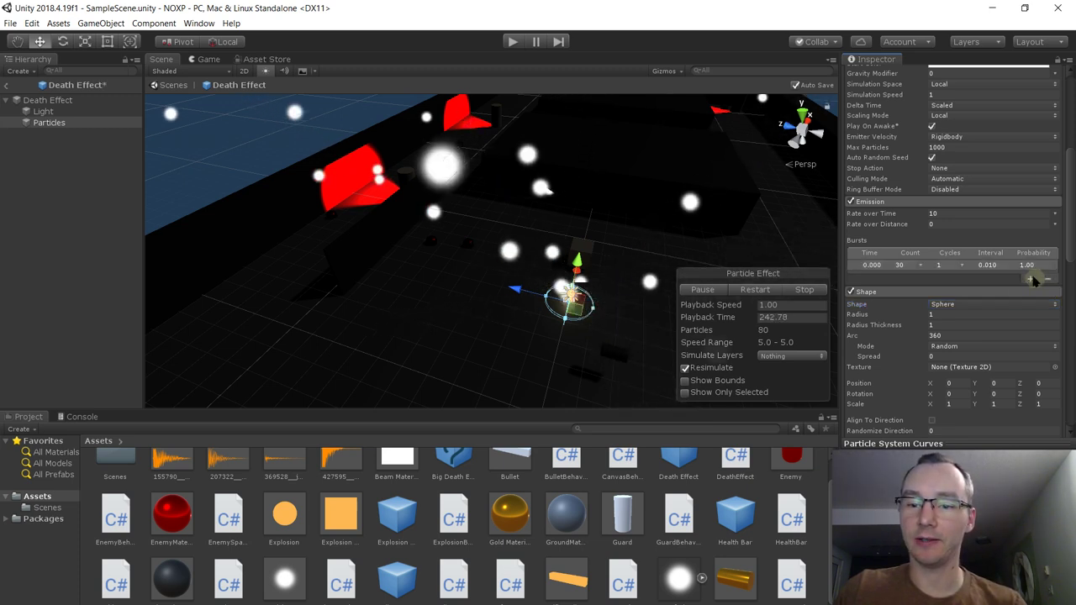
left_click(910, 265)
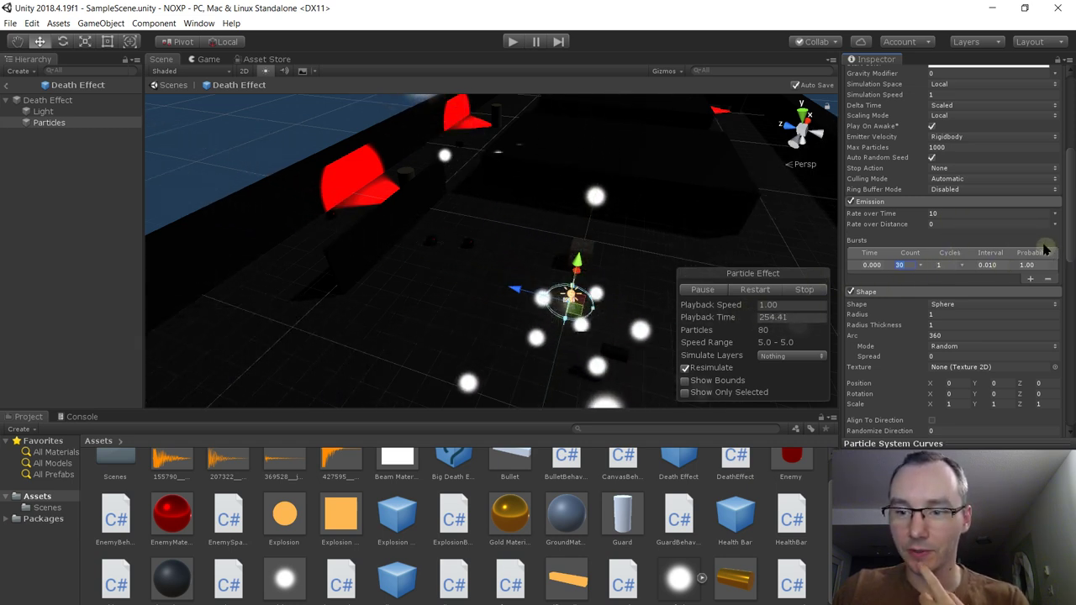
left_click(953, 213)
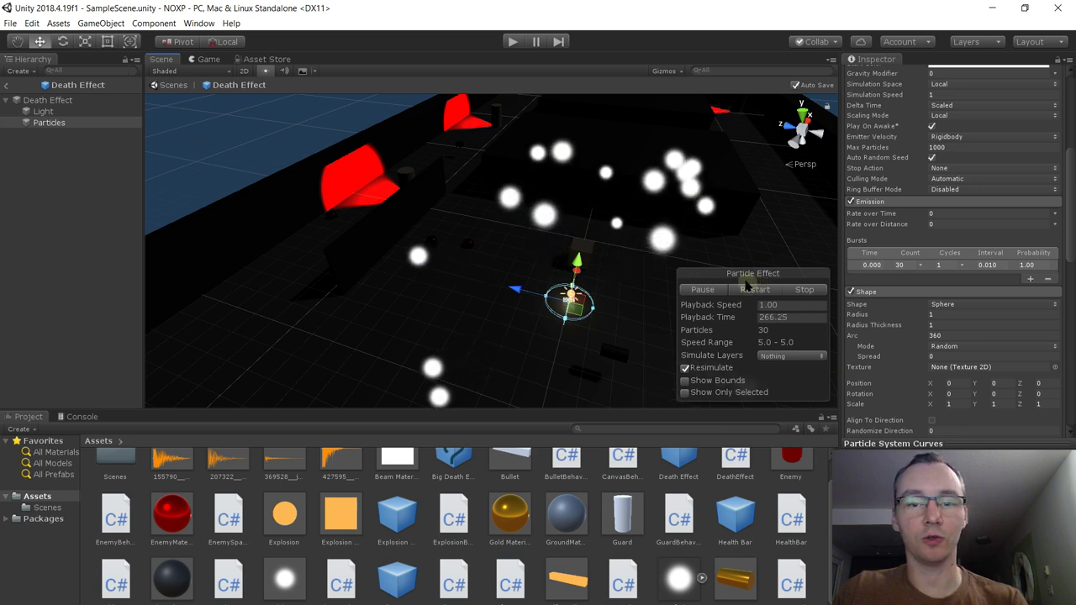
left_click_drag(1072, 230, 1071, 135)
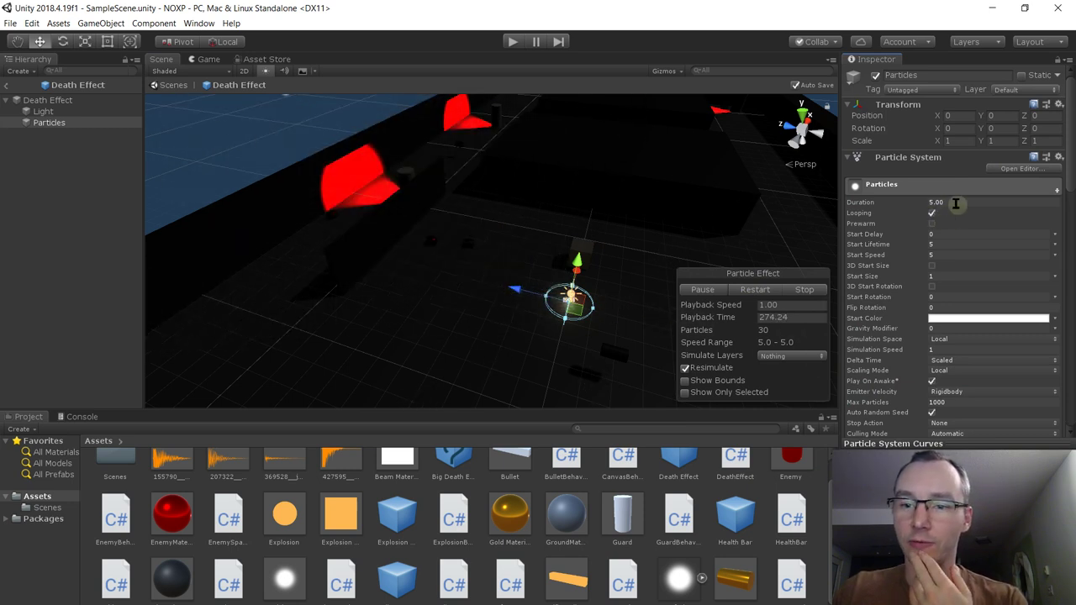
Set the particle Duration to 2 and raise Start Speed to about 22.46
type("2")
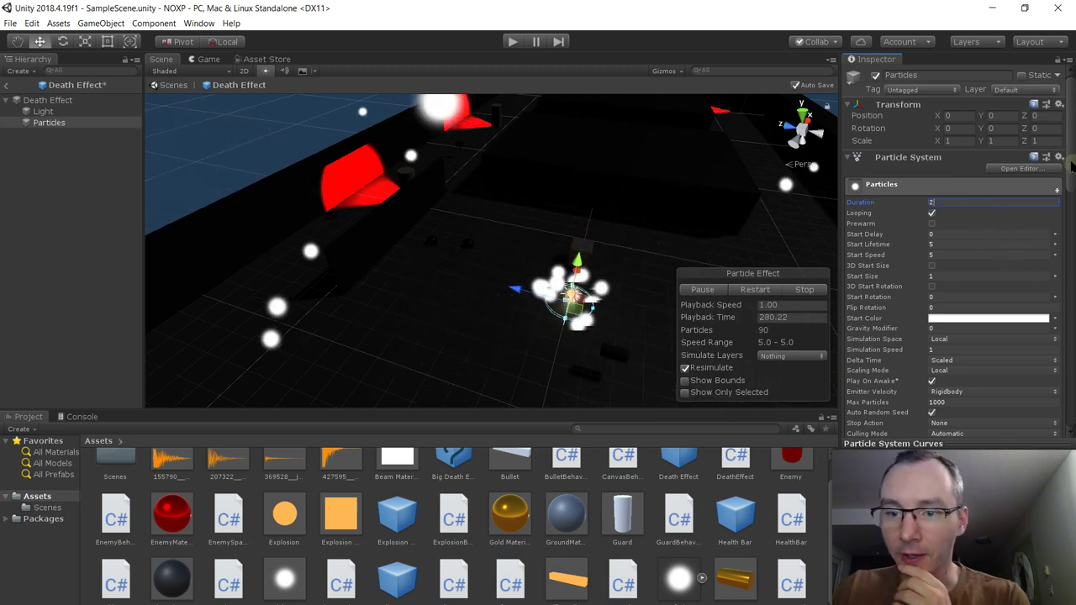
scroll(1065, 185, "down", 3)
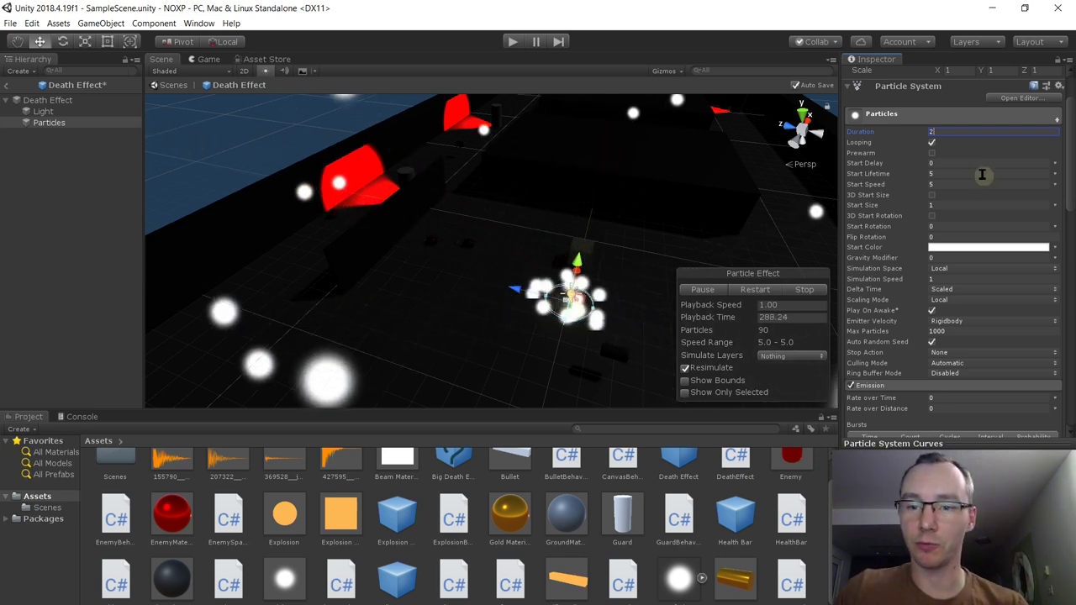
left_click_drag(868, 187, 164, 191)
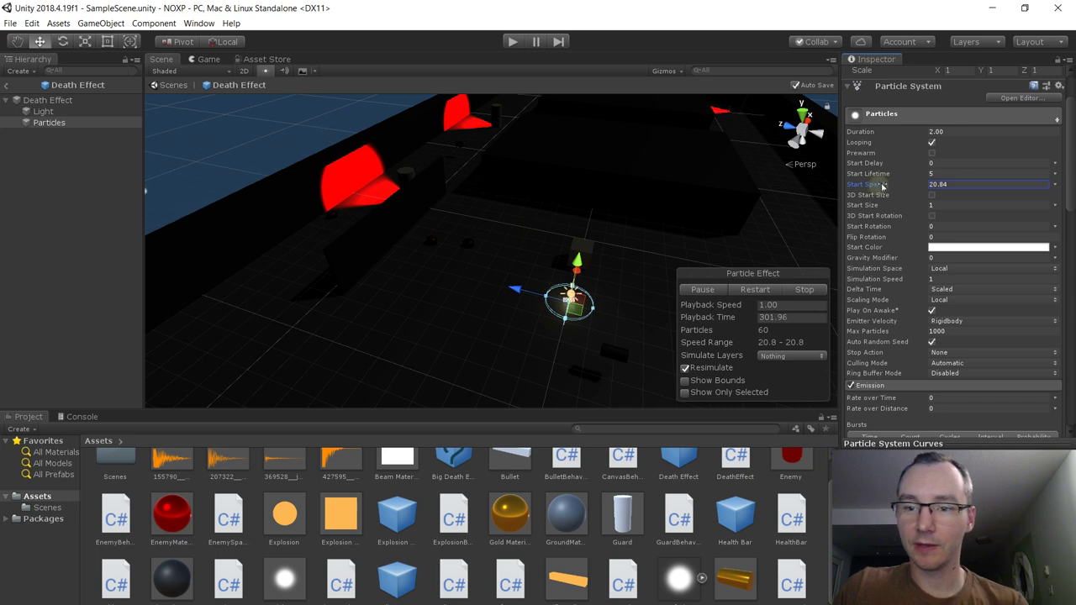
left_click_drag(882, 184, 935, 197)
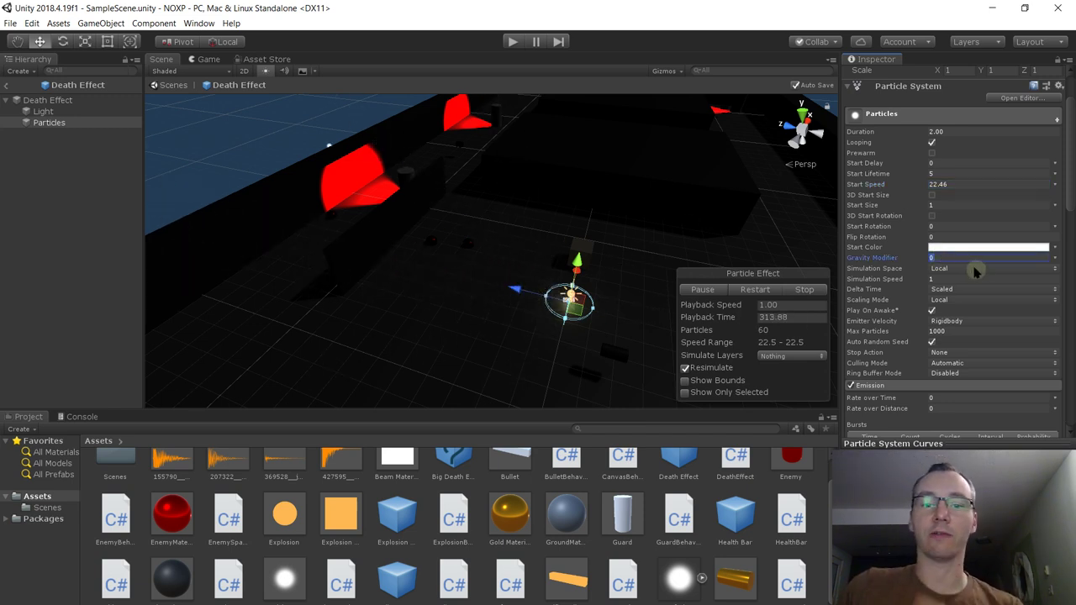
type("1")
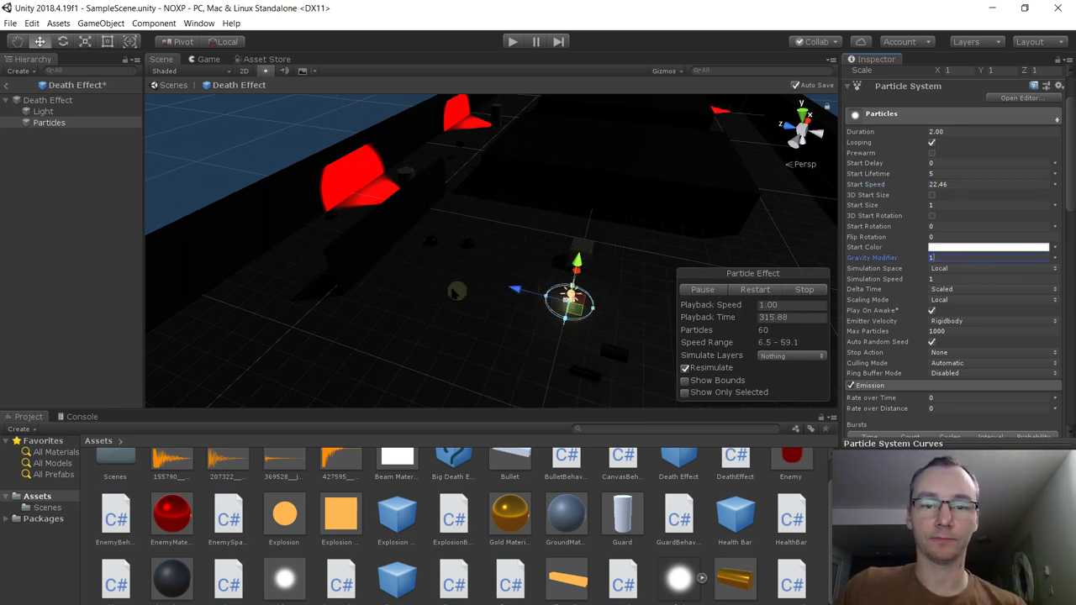
Set Gravity Modifier to 5 and watch the particles fall in the scene
left_click_drag(454, 292, 463, 224, "alt")
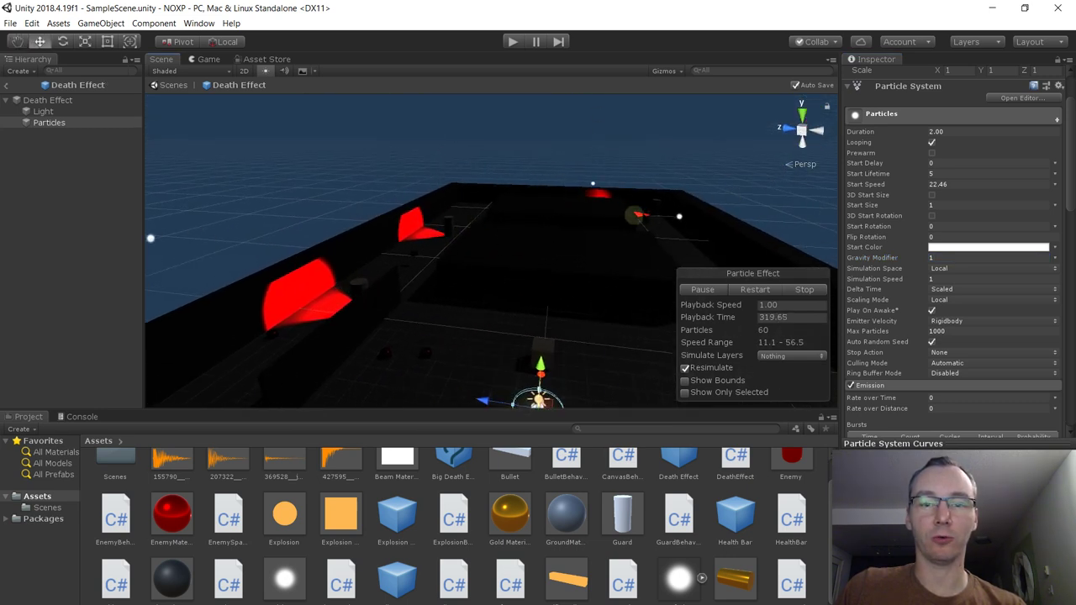
left_click(949, 255)
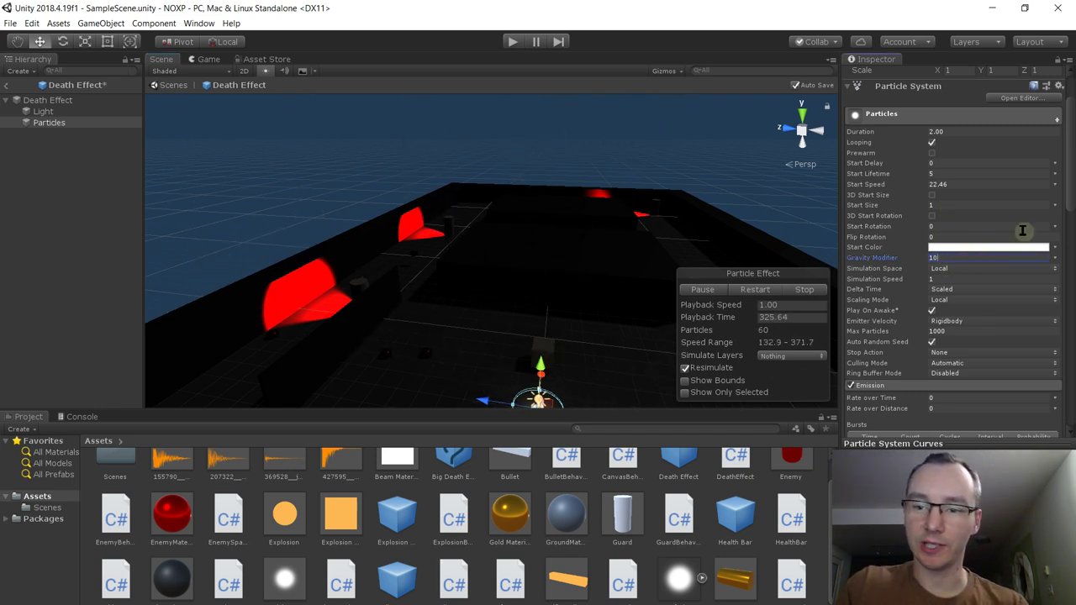
left_click_drag(538, 353, 540, 306, "alt")
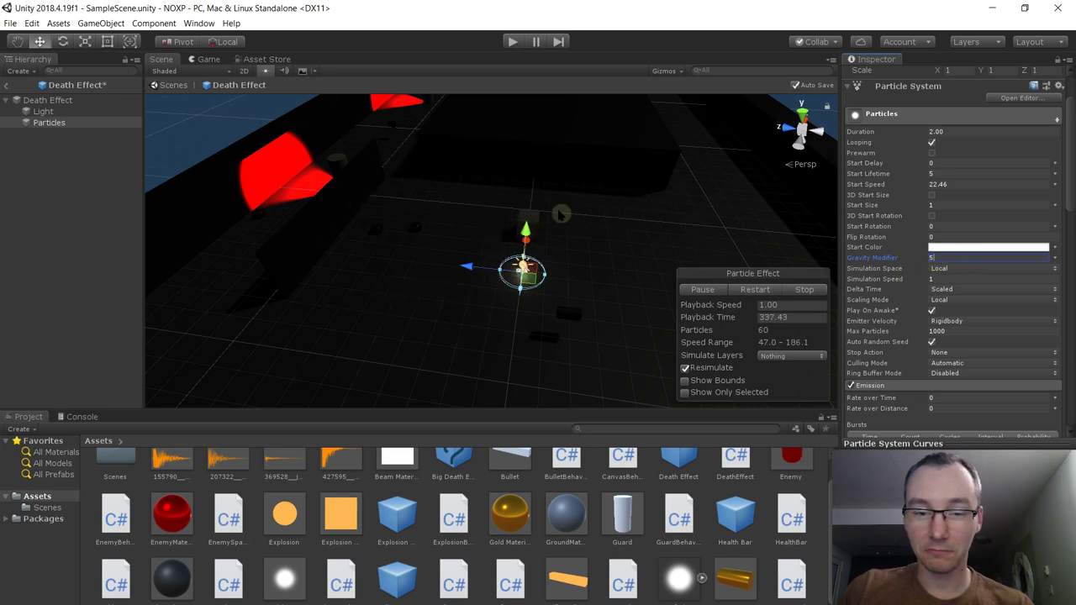
left_click_drag(561, 214, 281, 207, "alt")
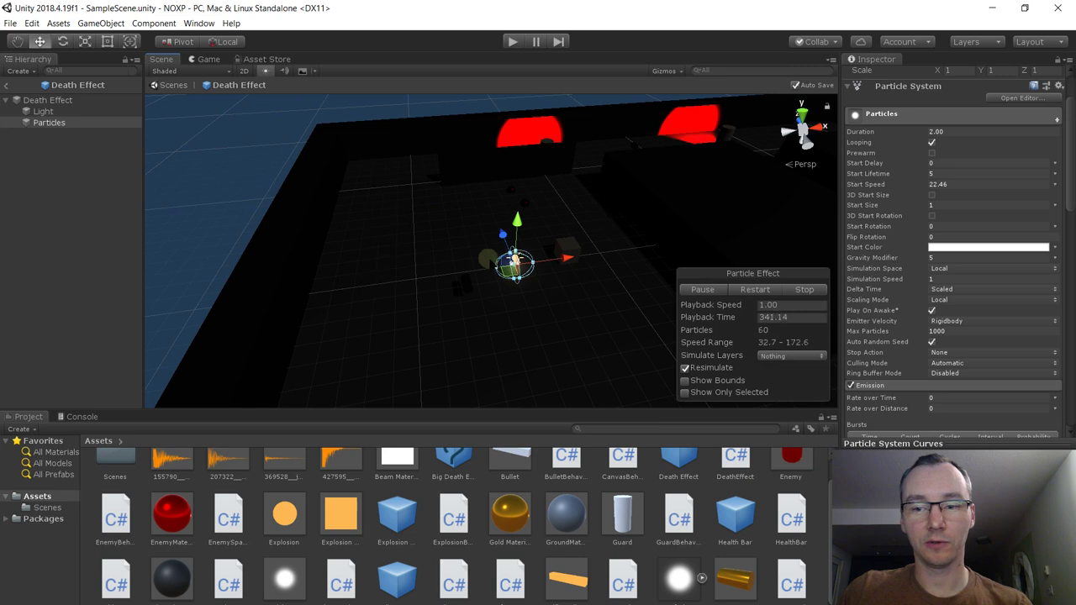
left_click_drag(1072, 185, 1072, 199)
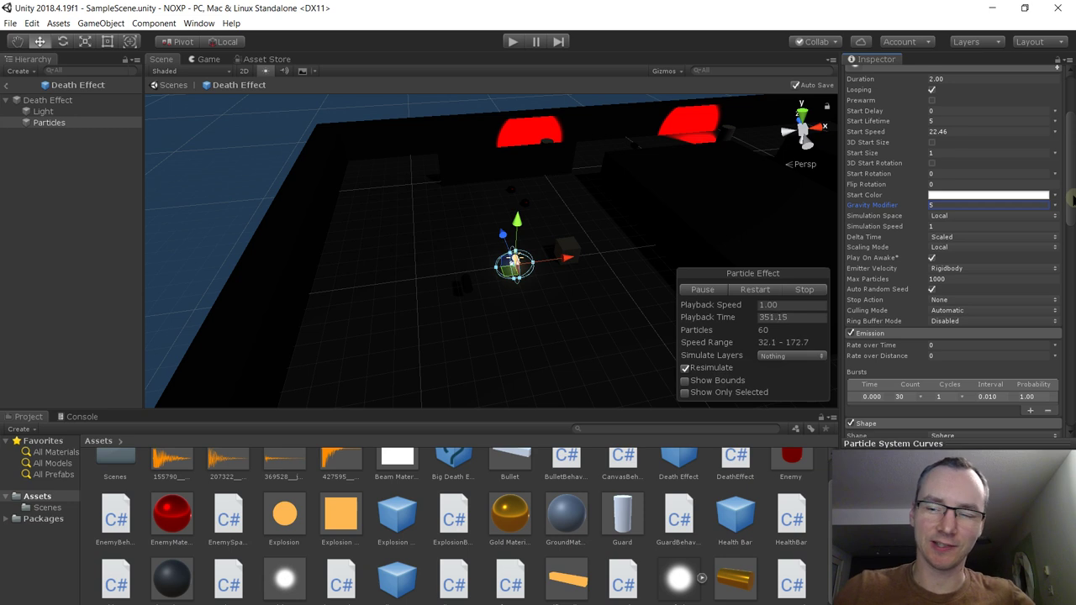
left_click_drag(1072, 200, 1070, 210)
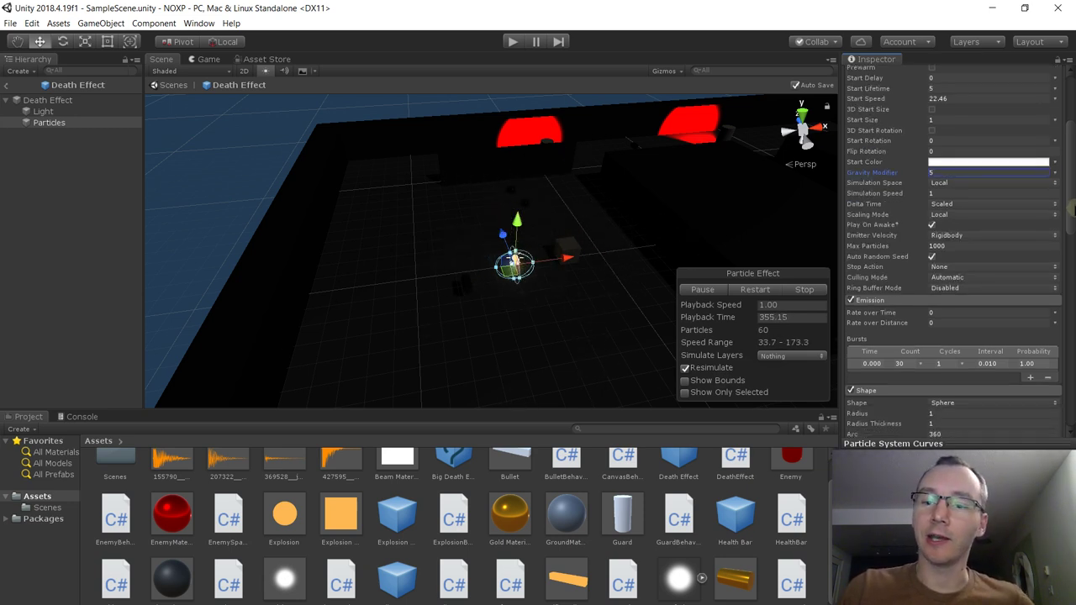
left_click_drag(1073, 210, 1072, 288)
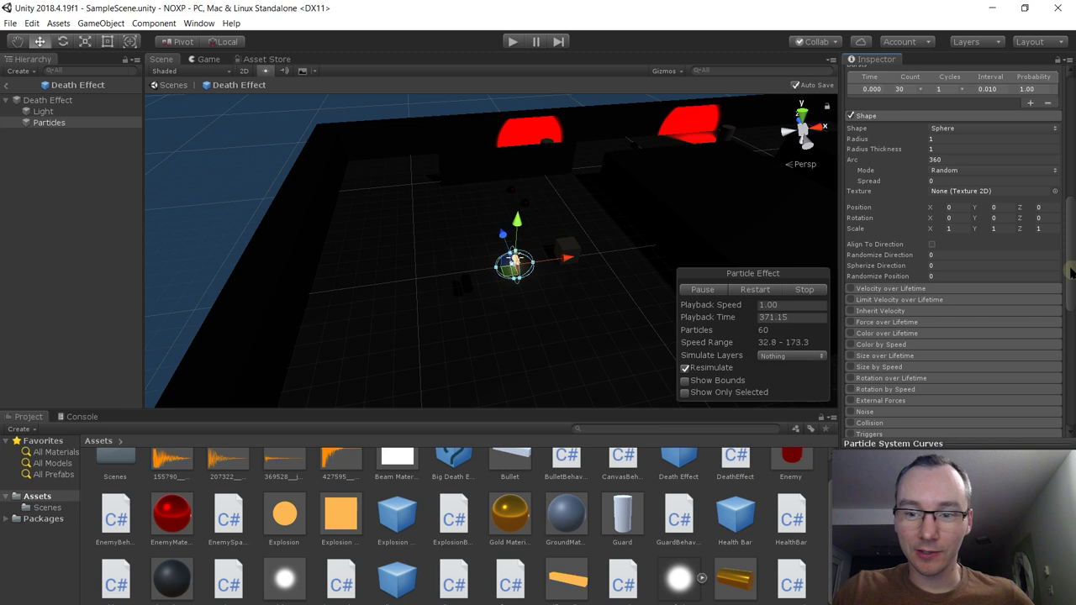
Expand the Collision module and enable collision for the death particles
left_click_drag(1070, 271, 1052, 303)
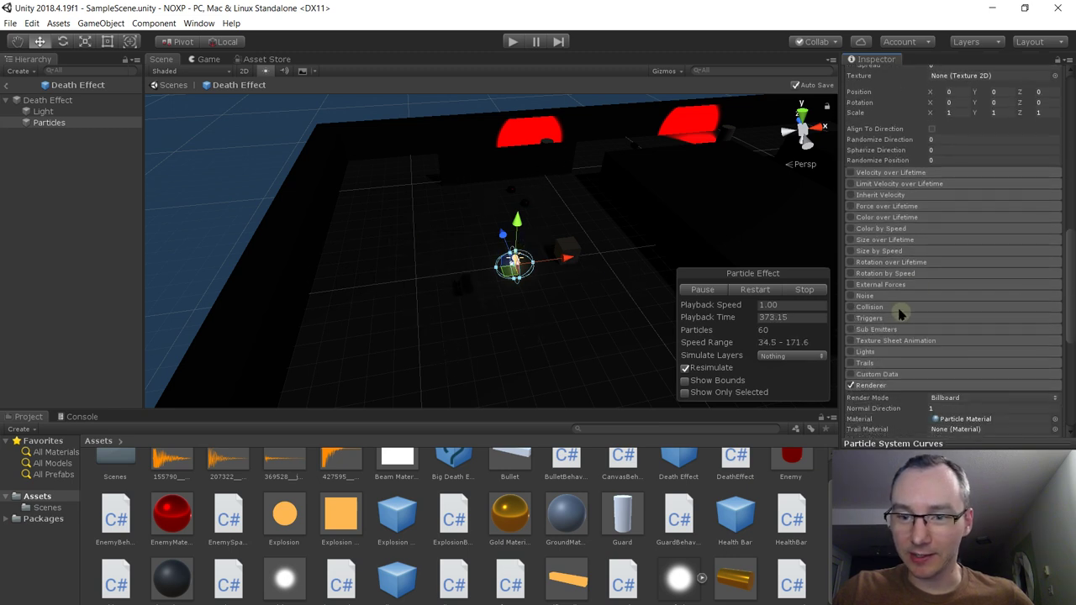
left_click(858, 307)
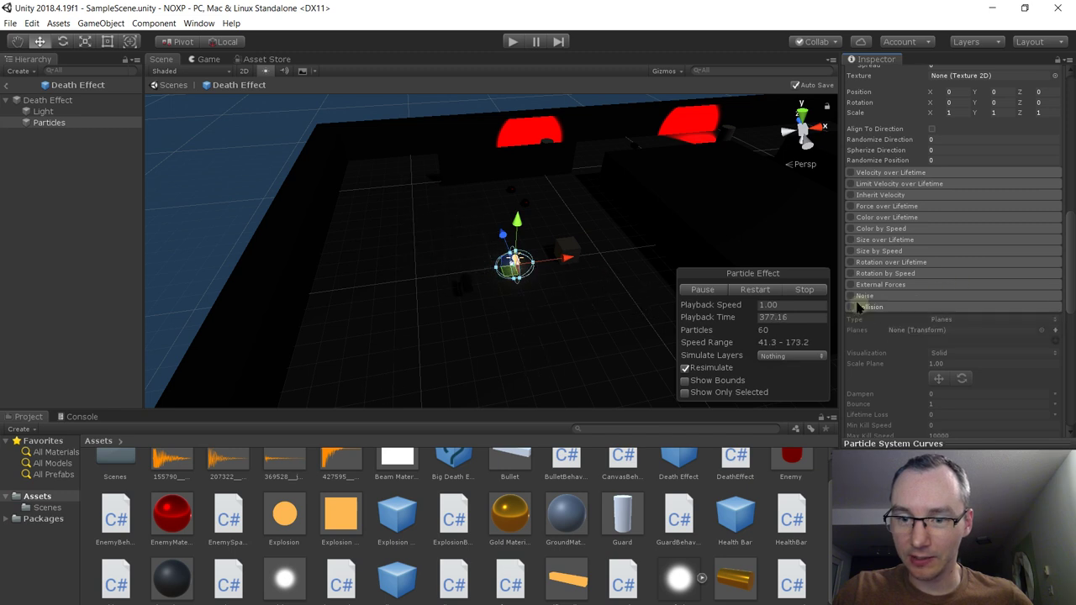
scroll(1072, 263, "down", 3)
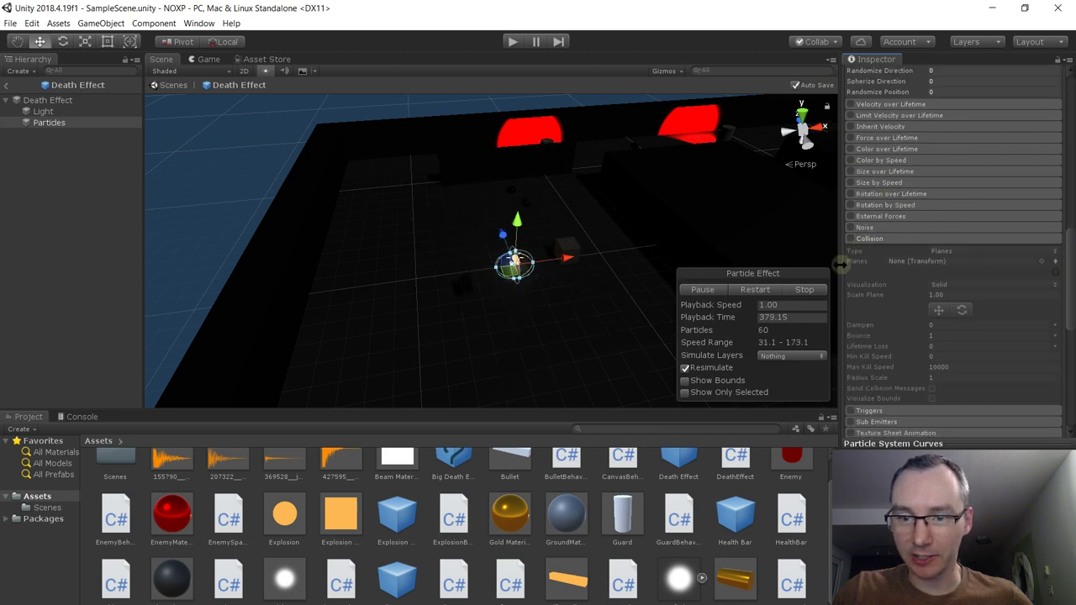
left_click(851, 240)
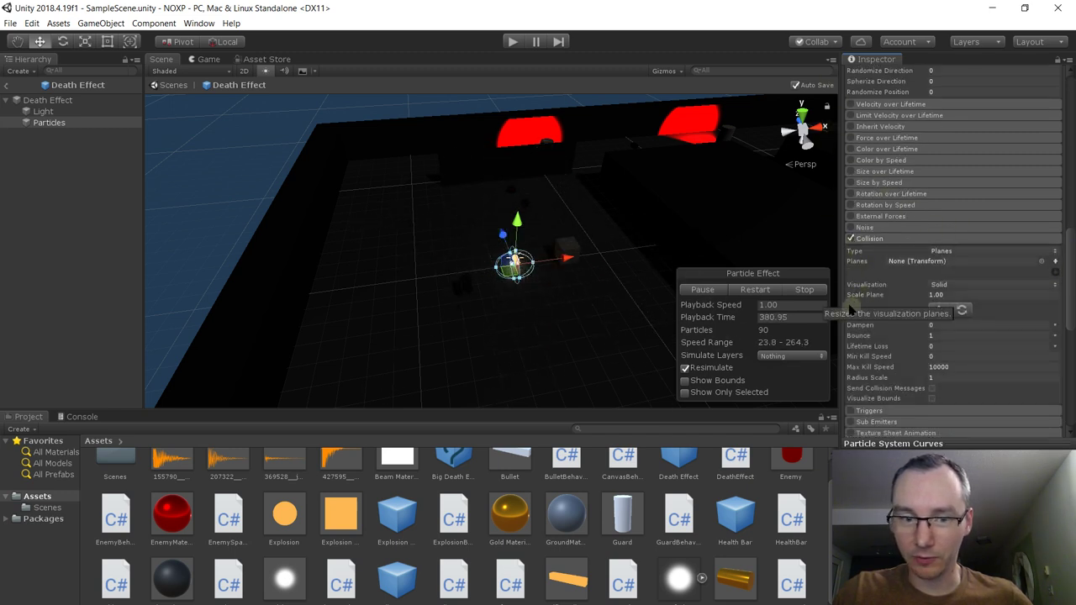
Light the Scene view evenly and set the collision Type to World
left_click(268, 72)
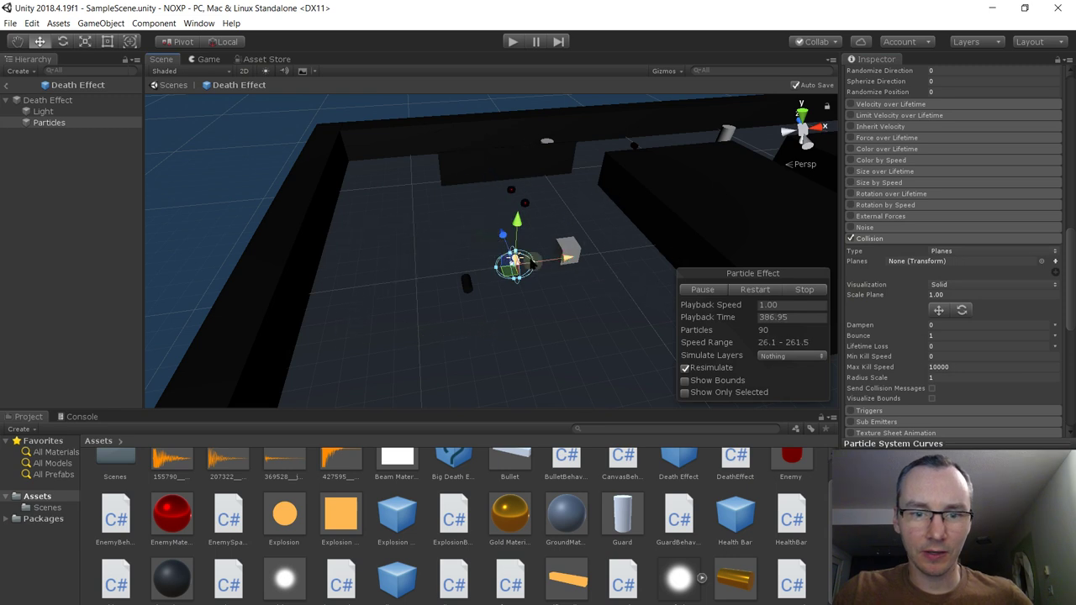
right_click_drag(595, 210, 505, 190)
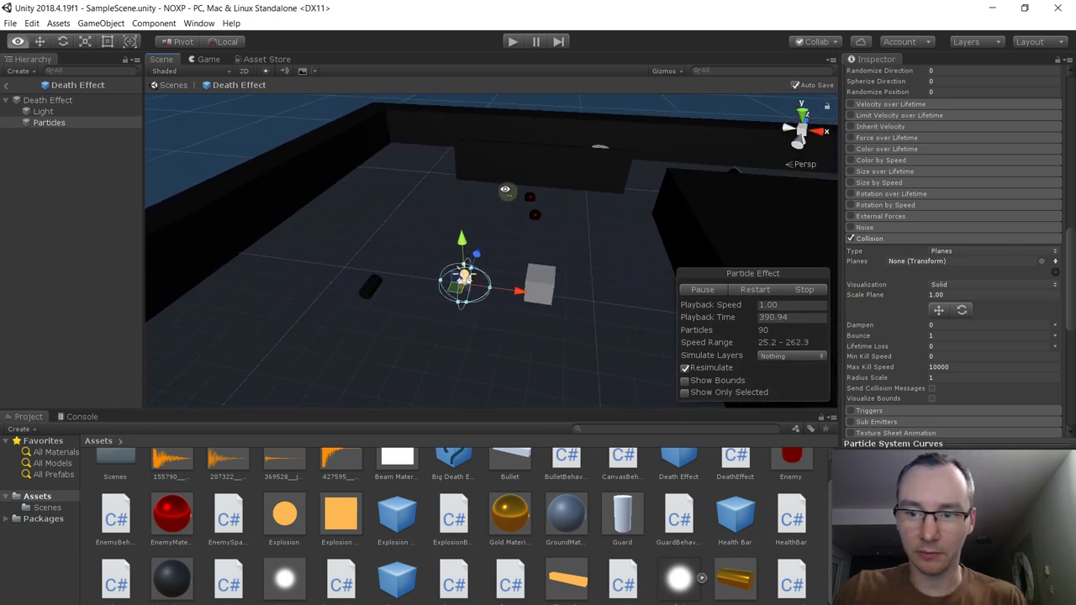
left_click(942, 251)
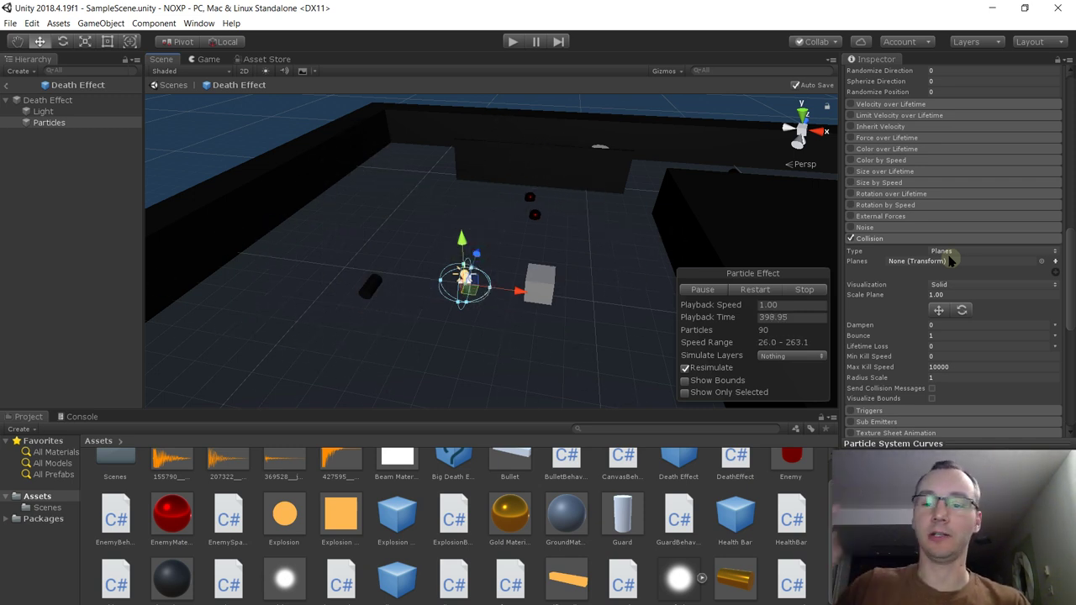
left_click(954, 252)
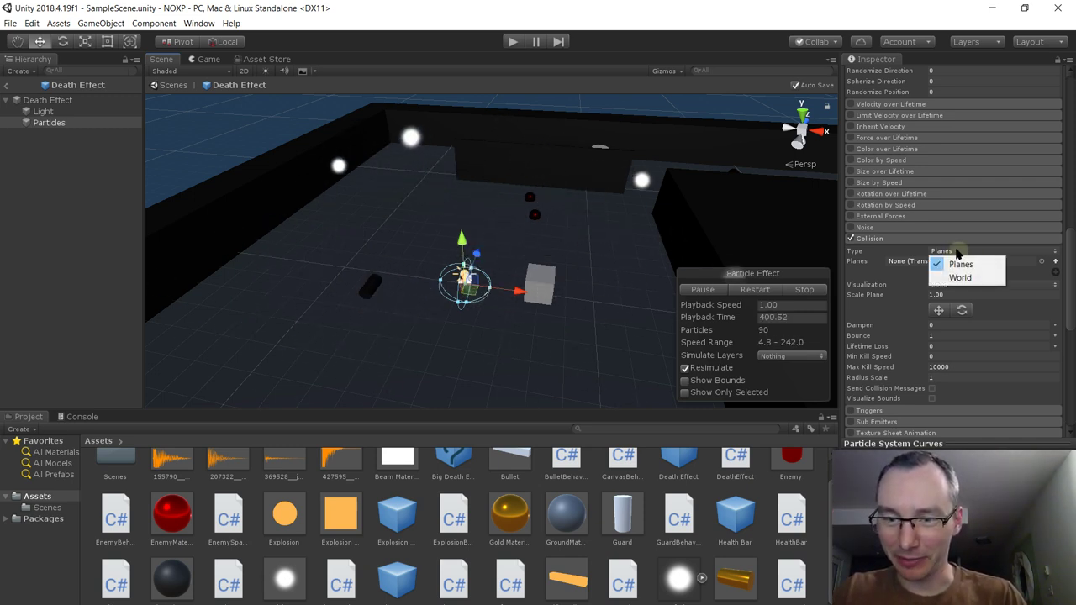
left_click(966, 278)
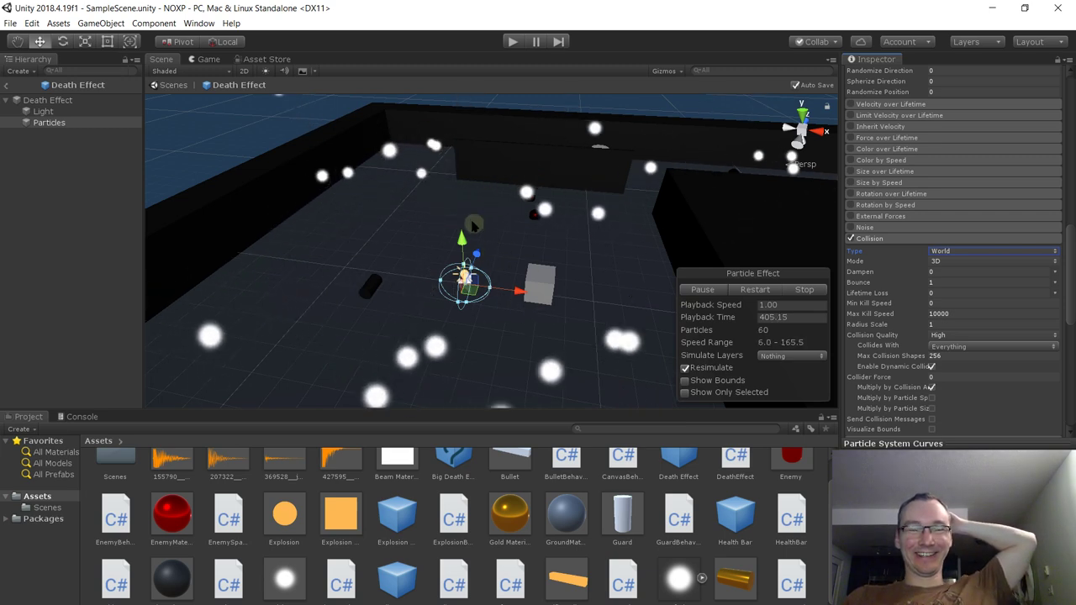
Lower the Collision module's Bounce to 0.5 so particles rebound less off the arena
left_click_drag(479, 320, 541, 234, "alt")
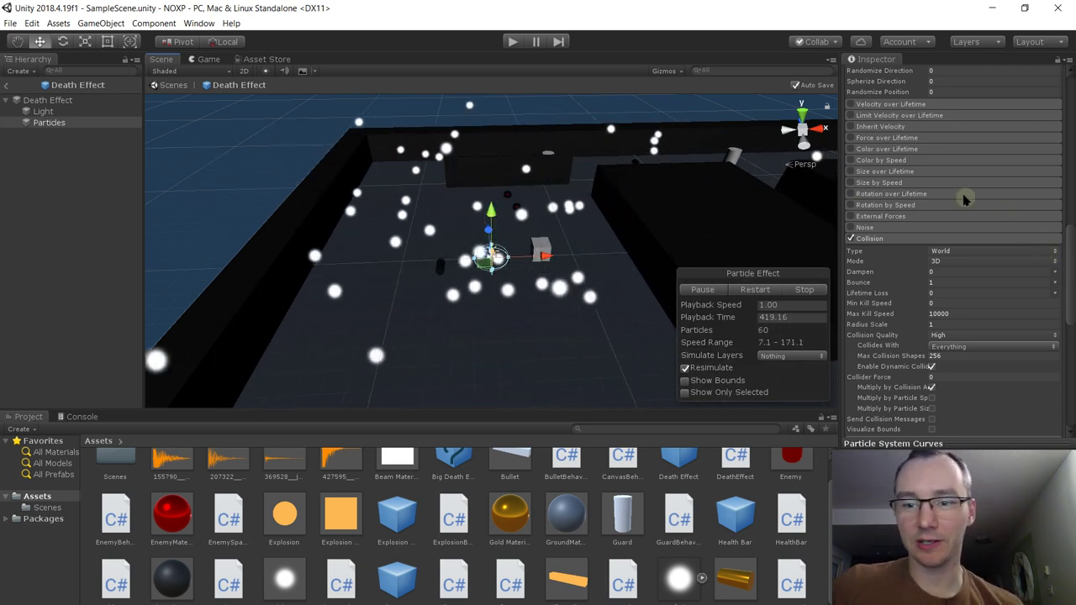
scroll(961, 260, "down", 2)
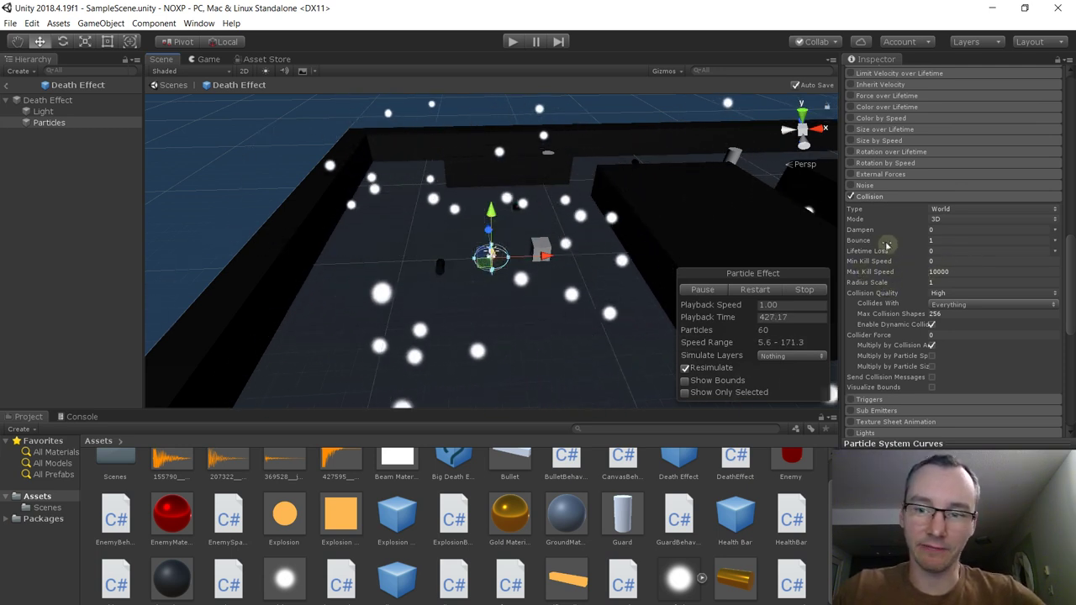
mouse_move(864, 241)
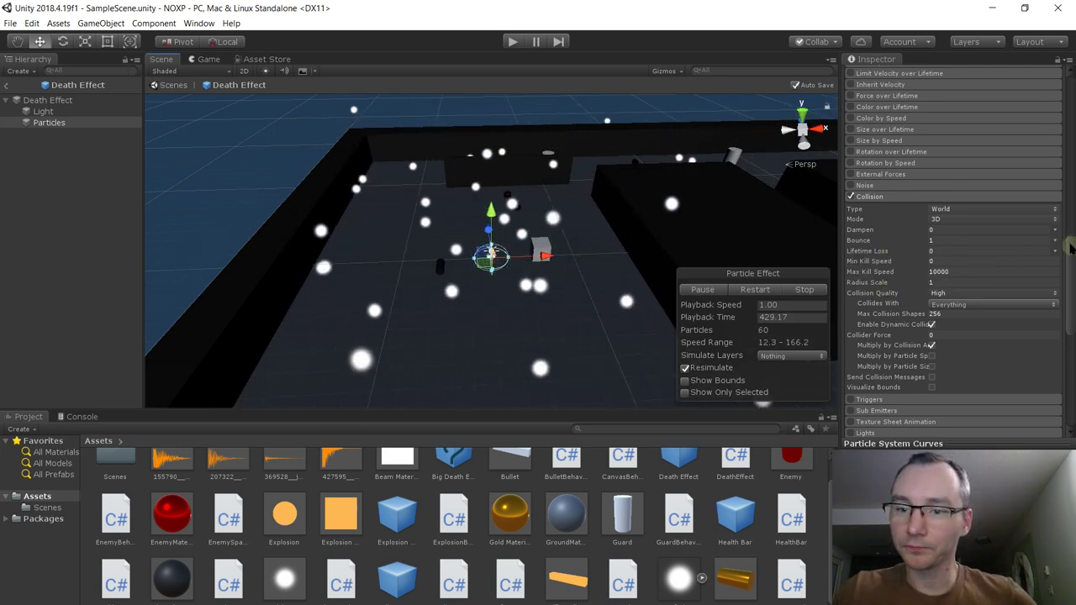
scroll(1070, 247, "down", 1)
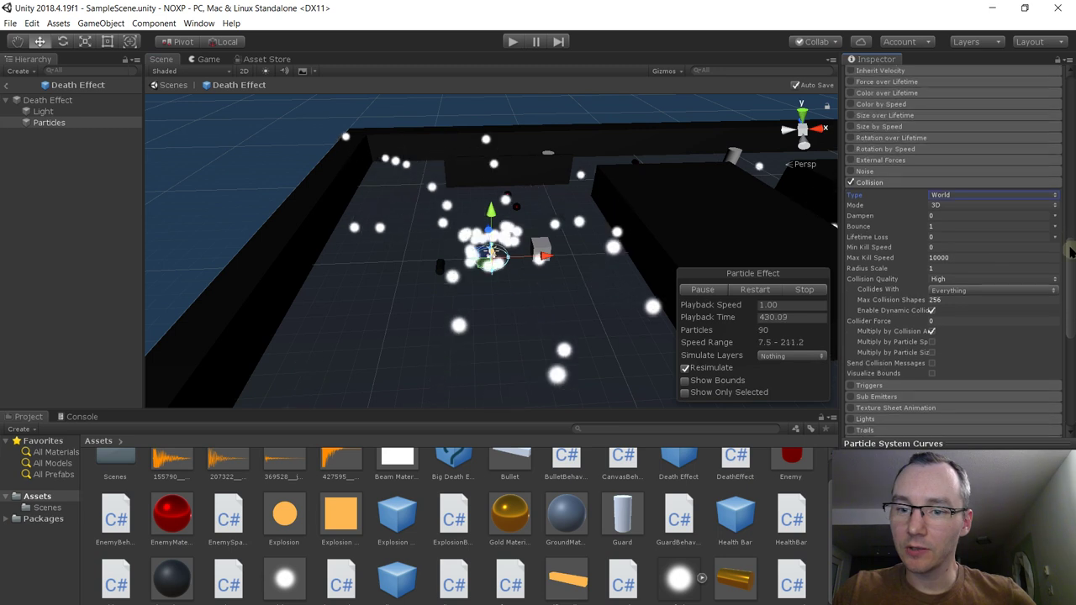
left_click(941, 215)
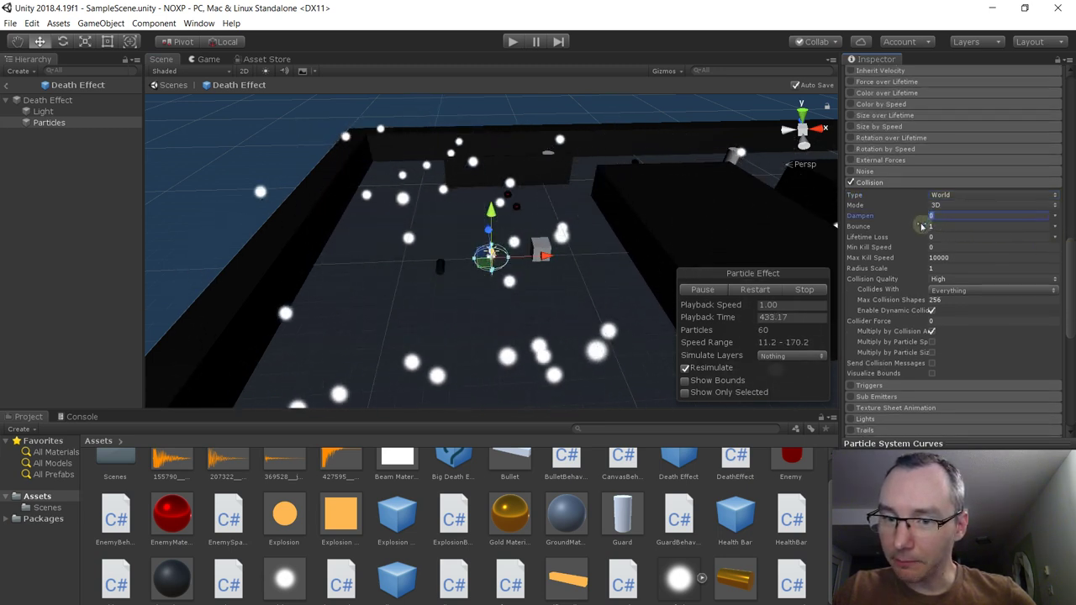
left_click(953, 225)
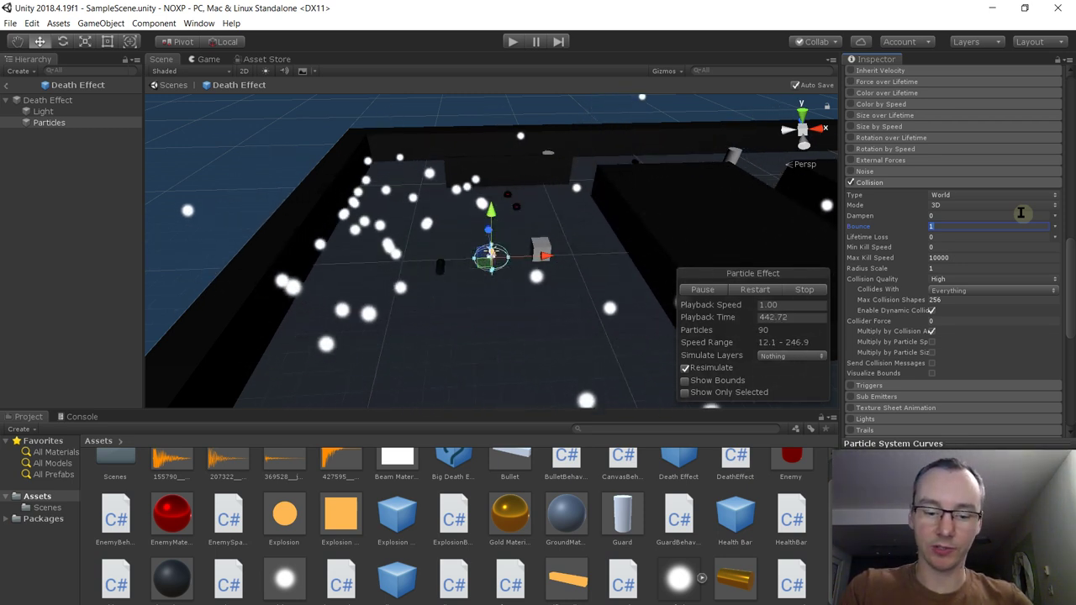
type("0.")
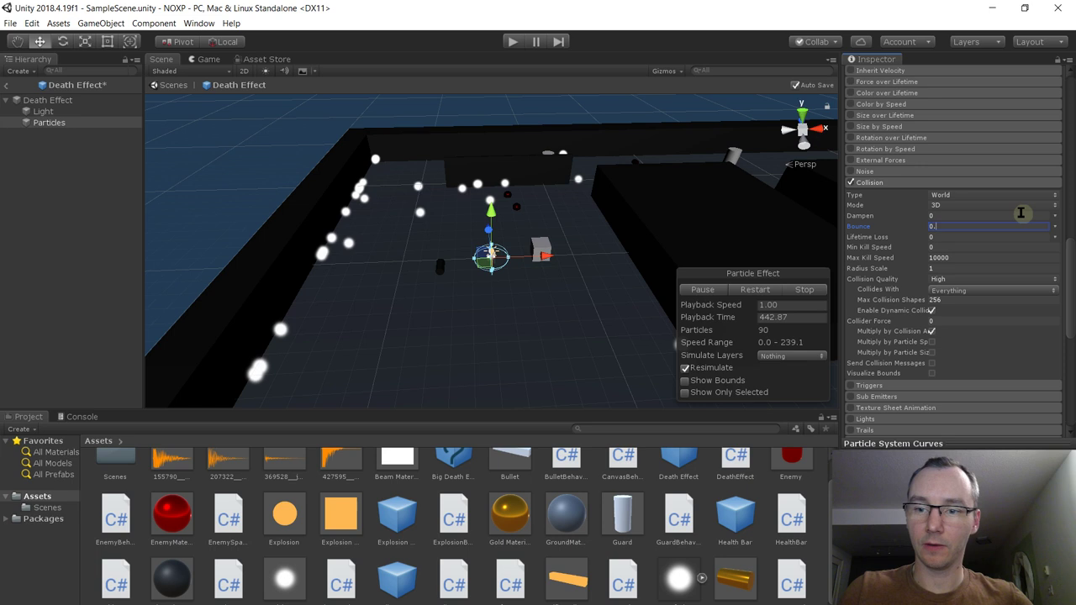
type("5")
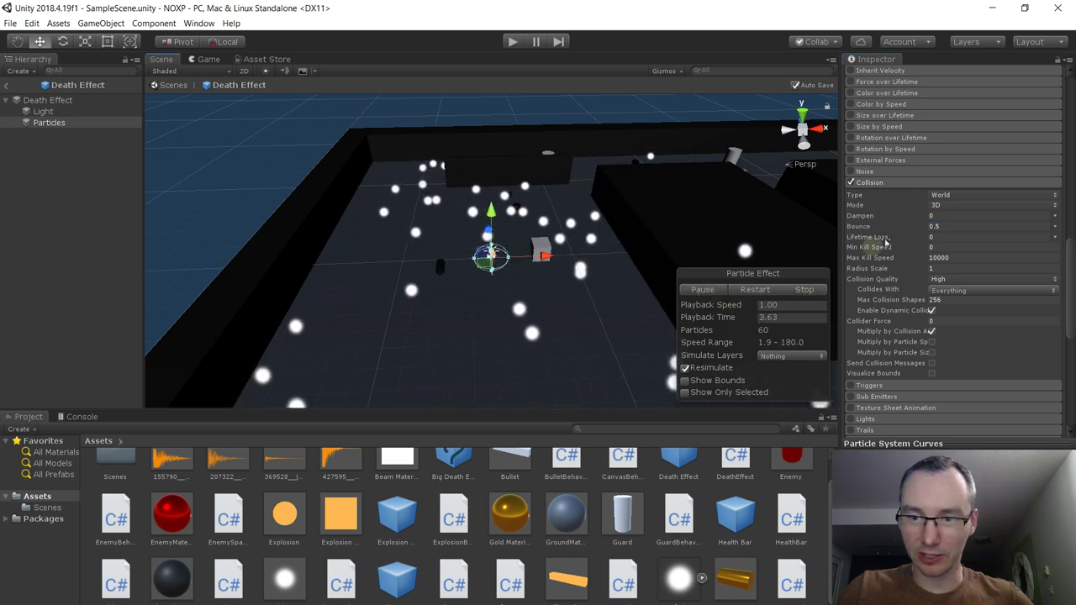
scroll(1069, 210, "up", 10)
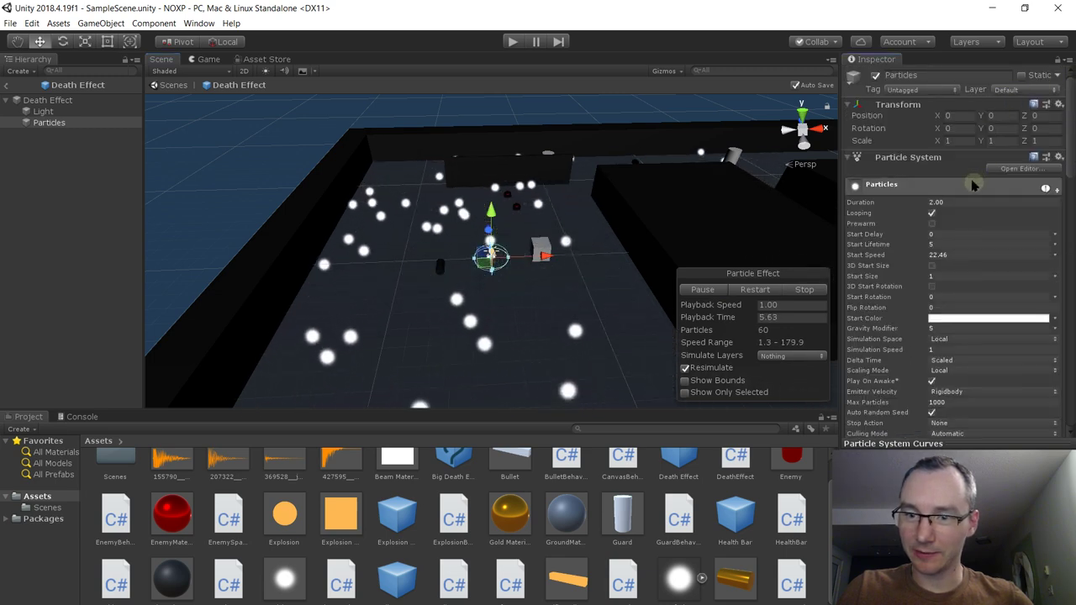
Set Duration to 1, turn Looping off, and preview the one-shot burst
left_click(951, 202)
type("1")
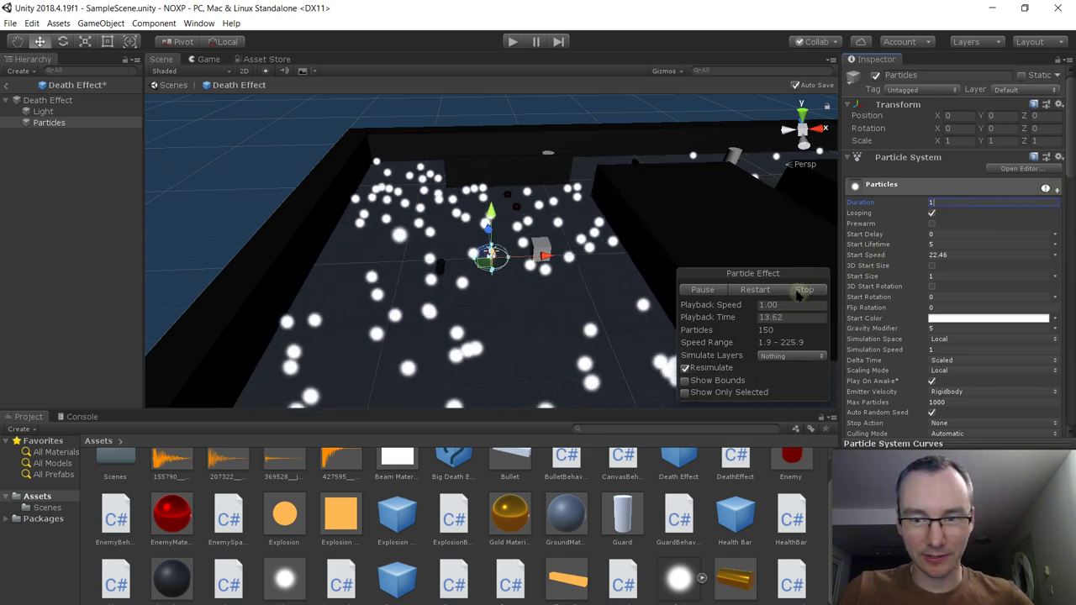
left_click(931, 212)
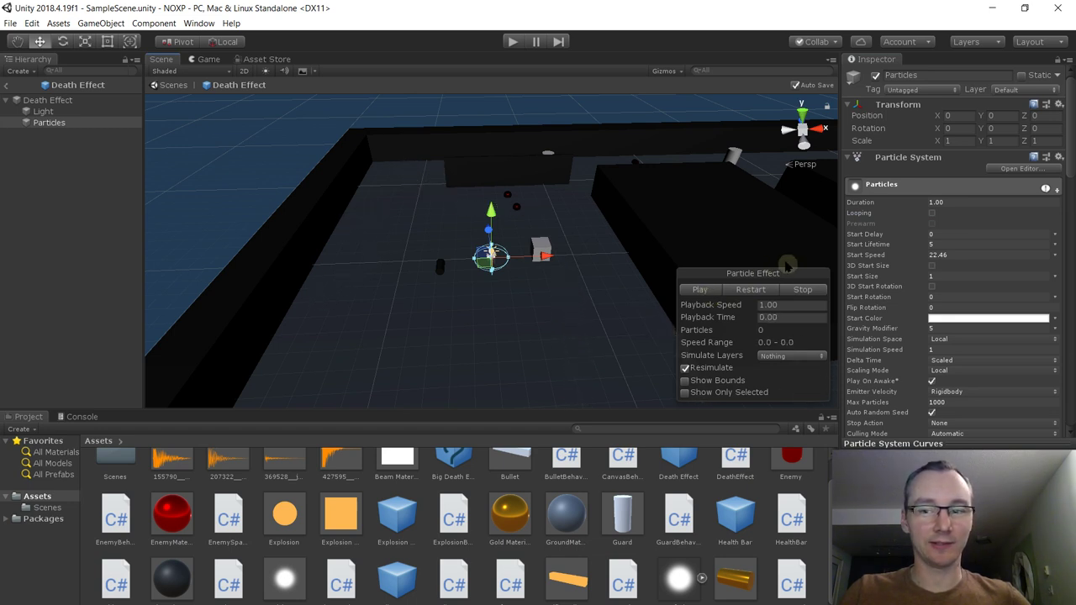
left_click(709, 291)
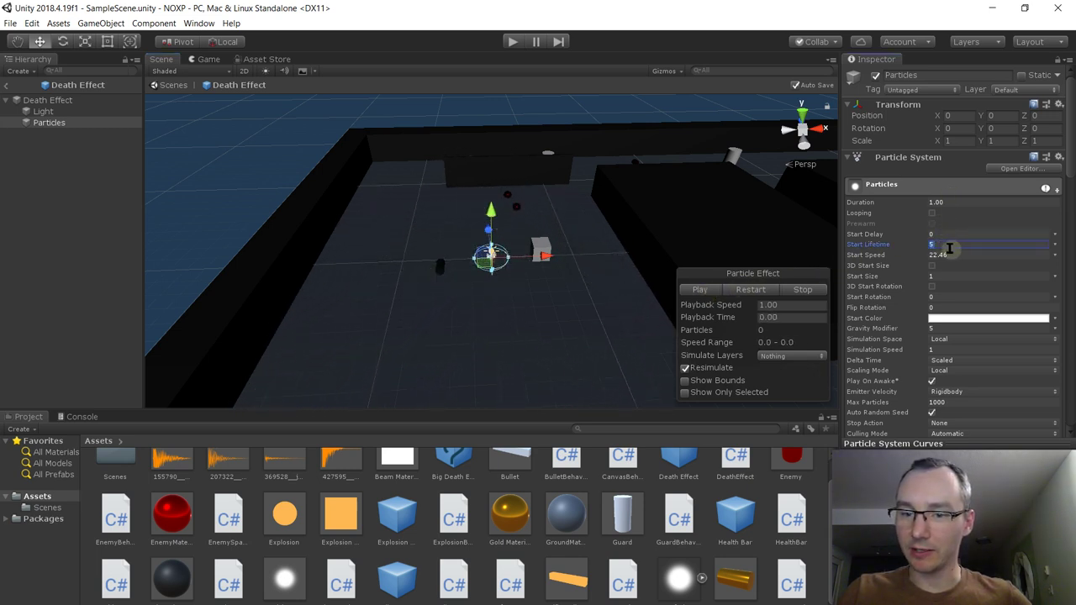
Set Start Lifetime to 1 and replay the burst to check it
left_click(947, 201)
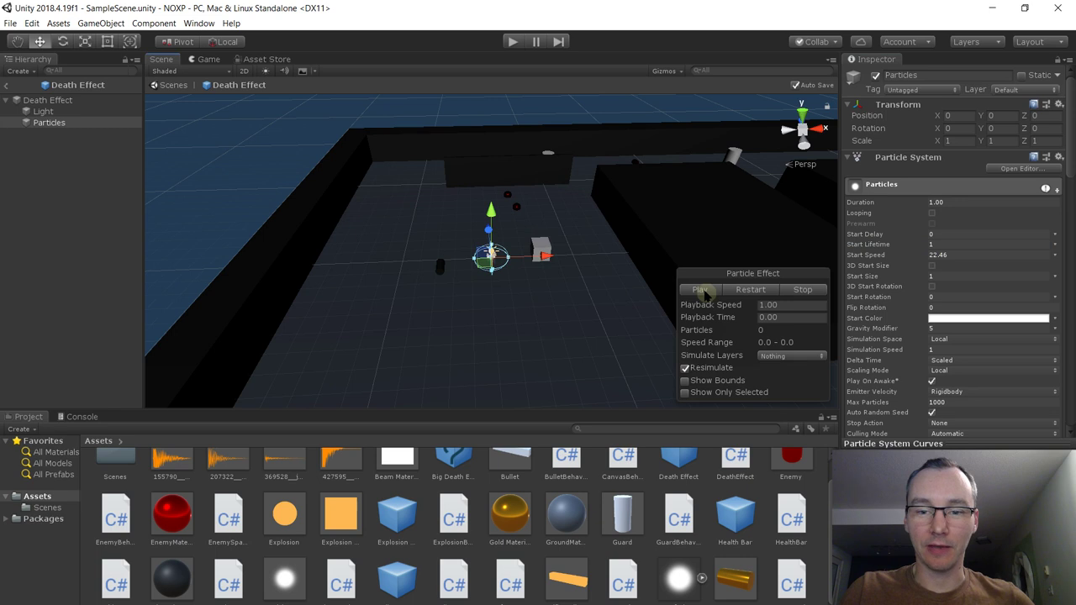
left_click(702, 290)
left_click(701, 290)
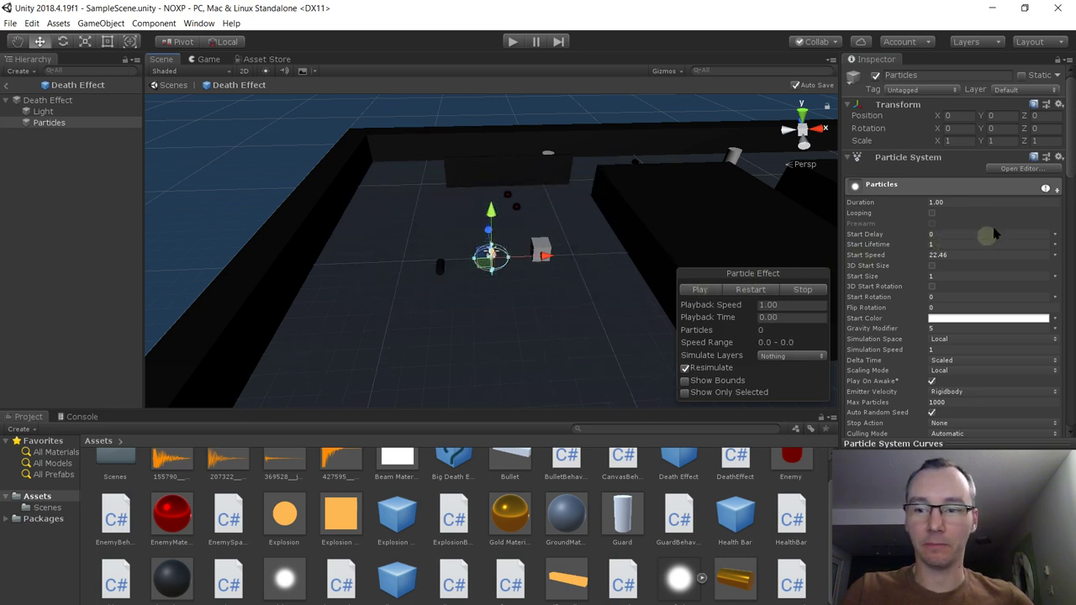
left_click_drag(1072, 147, 1071, 274)
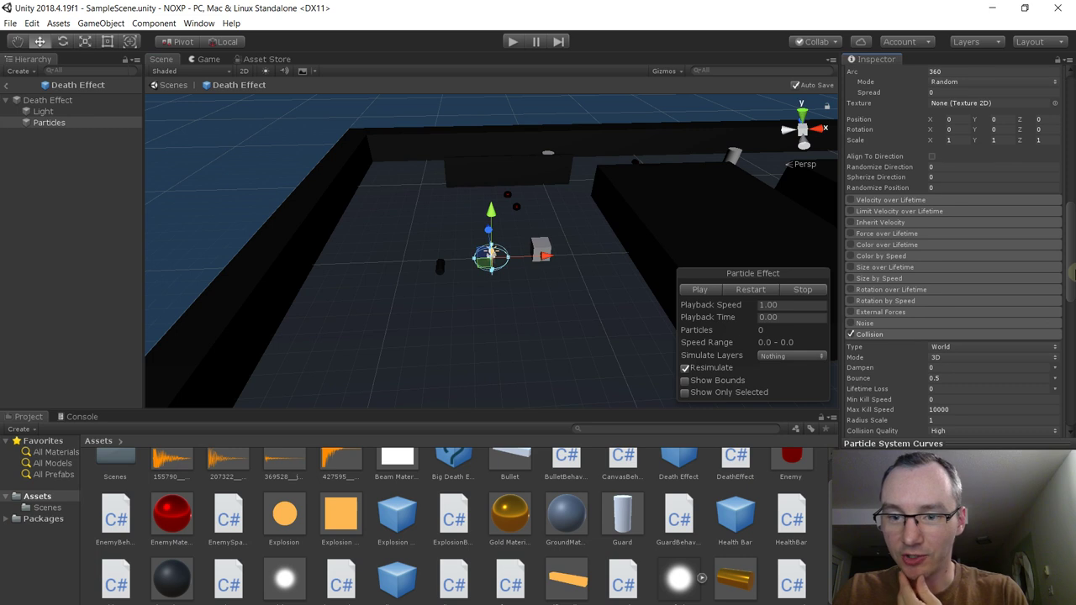
Enable Size over Lifetime and give its Size curve a straight 0-to-1 ramp
left_click(885, 268)
left_click(856, 268)
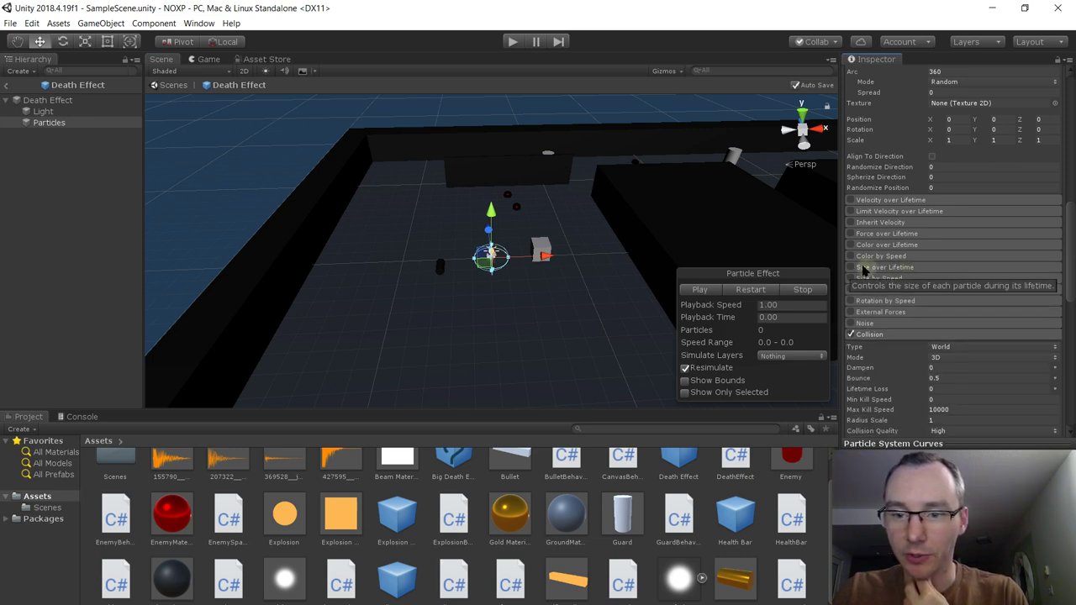
left_click(957, 267)
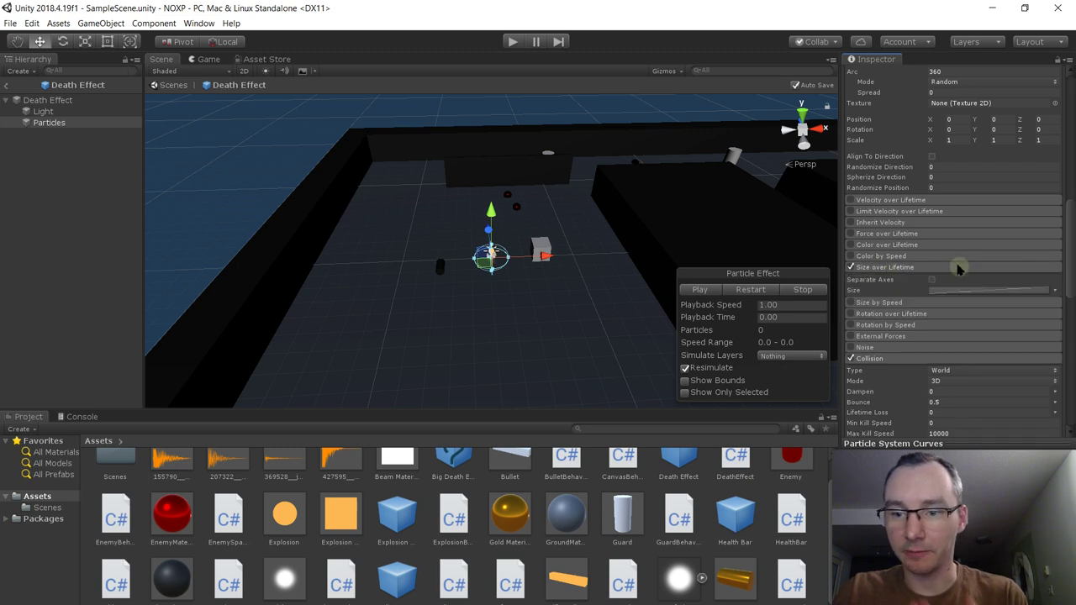
left_click_drag(1071, 248, 1071, 259)
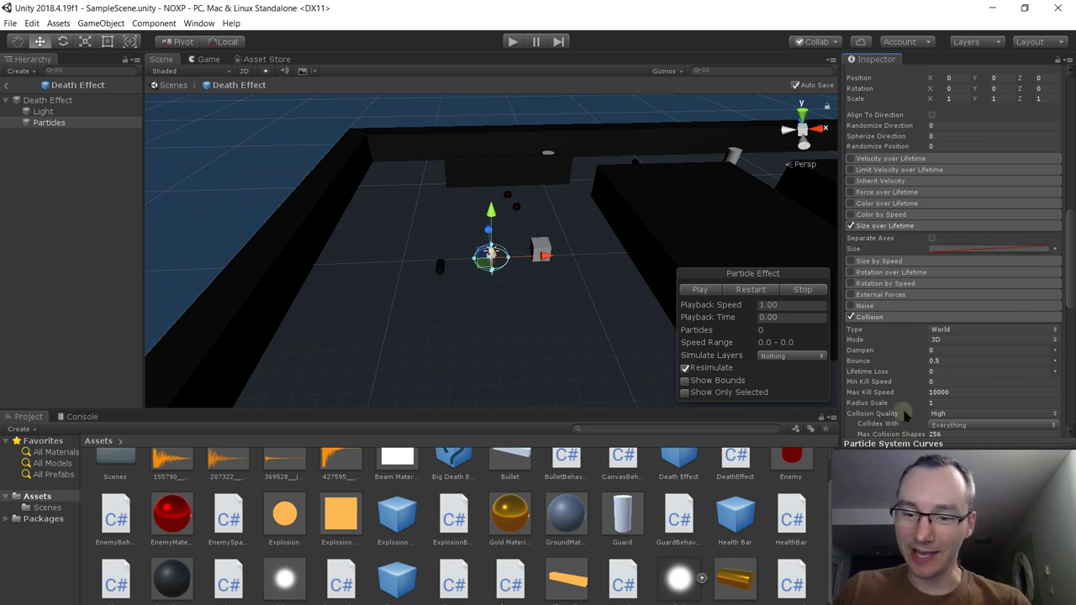
left_click_drag(947, 392, 948, 300)
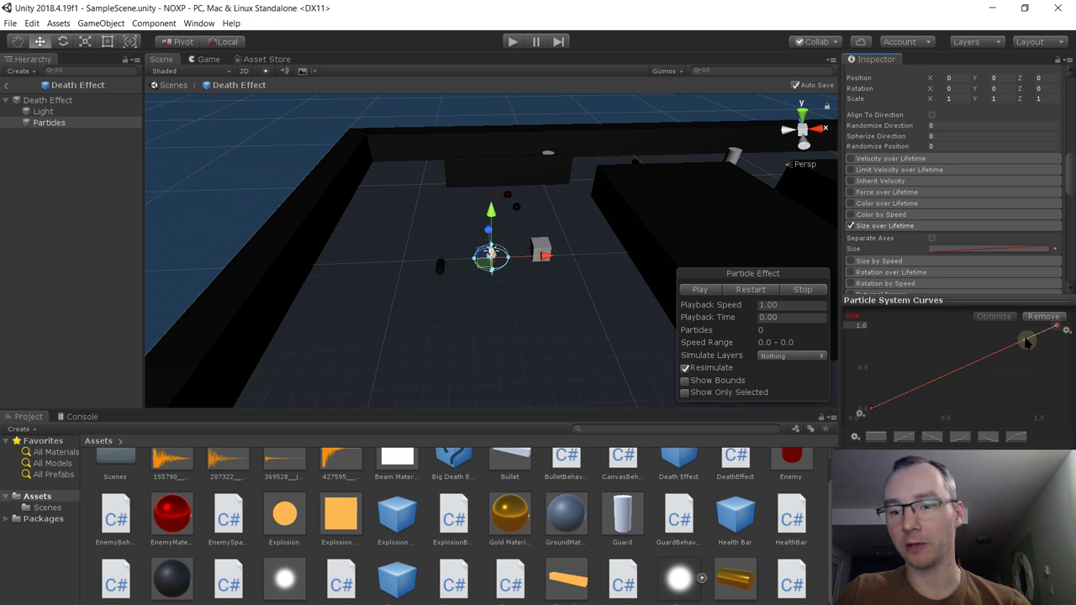
mouse_move(1026, 342)
left_mouse_down()
mouse_move(1034, 324)
mouse_move(1023, 316)
mouse_move(1020, 348)
mouse_move(1035, 374)
mouse_move(1023, 339)
left_mouse_up()
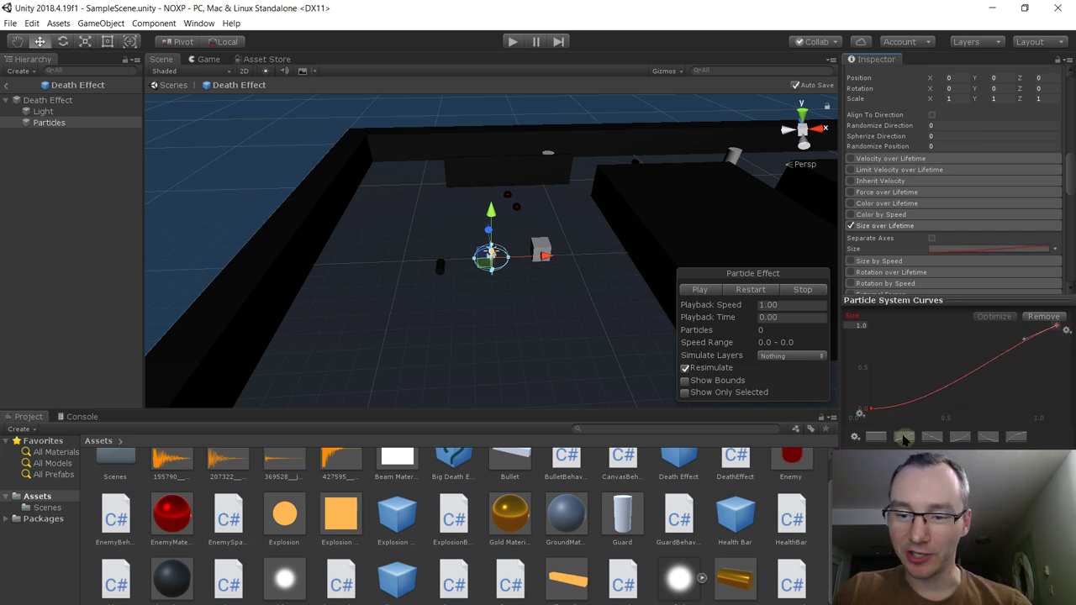
left_click(903, 438)
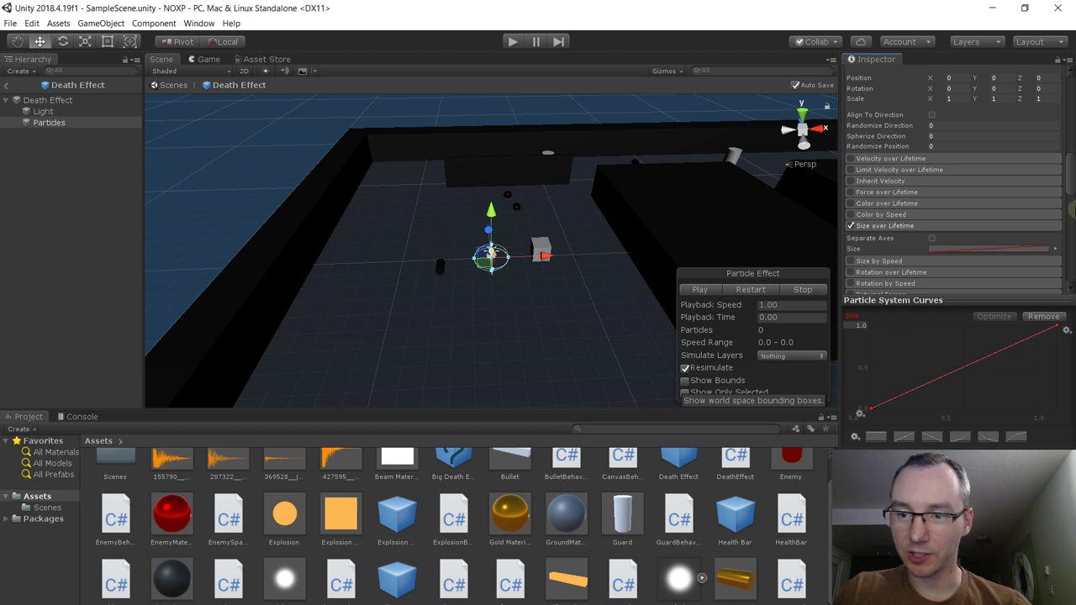
left_click_drag(1071, 187, 1062, 118)
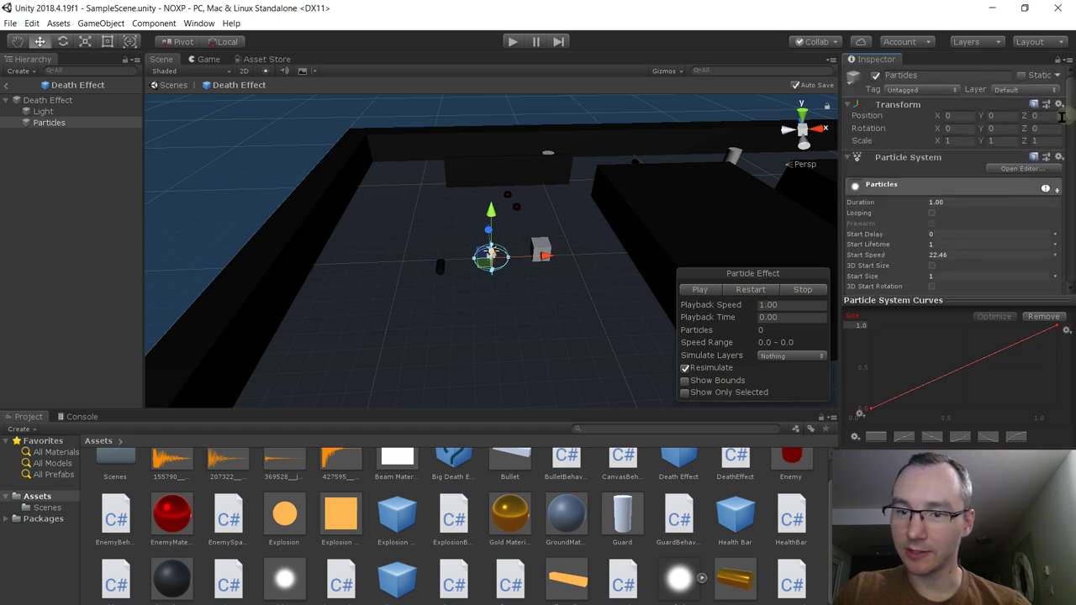
Re-enable Looping and make the Size curve fall from 1 to 0 with an ease-out shape
left_click(931, 214)
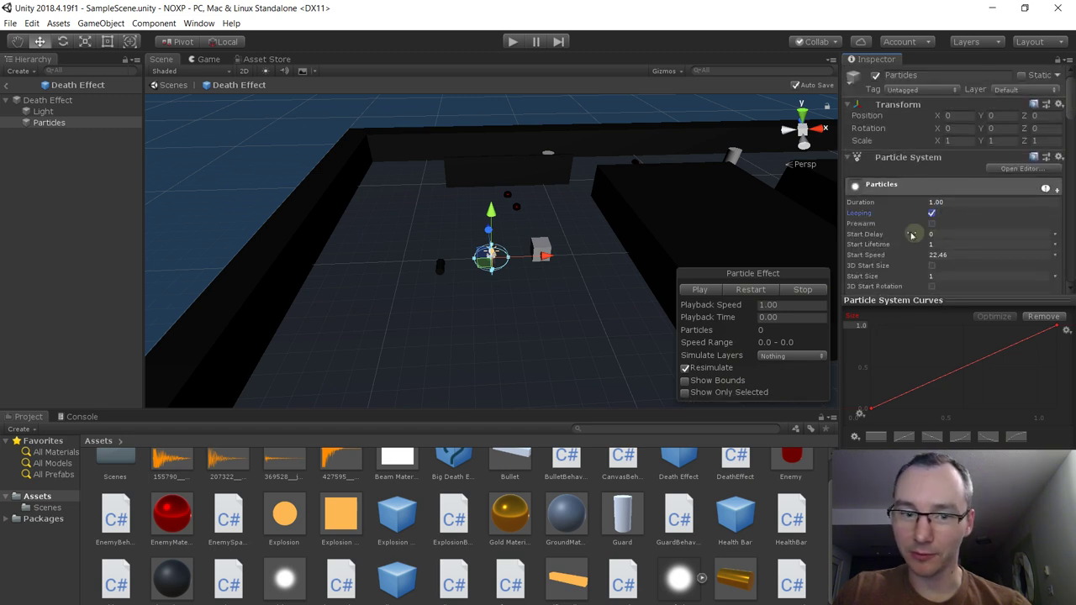
left_click(715, 290)
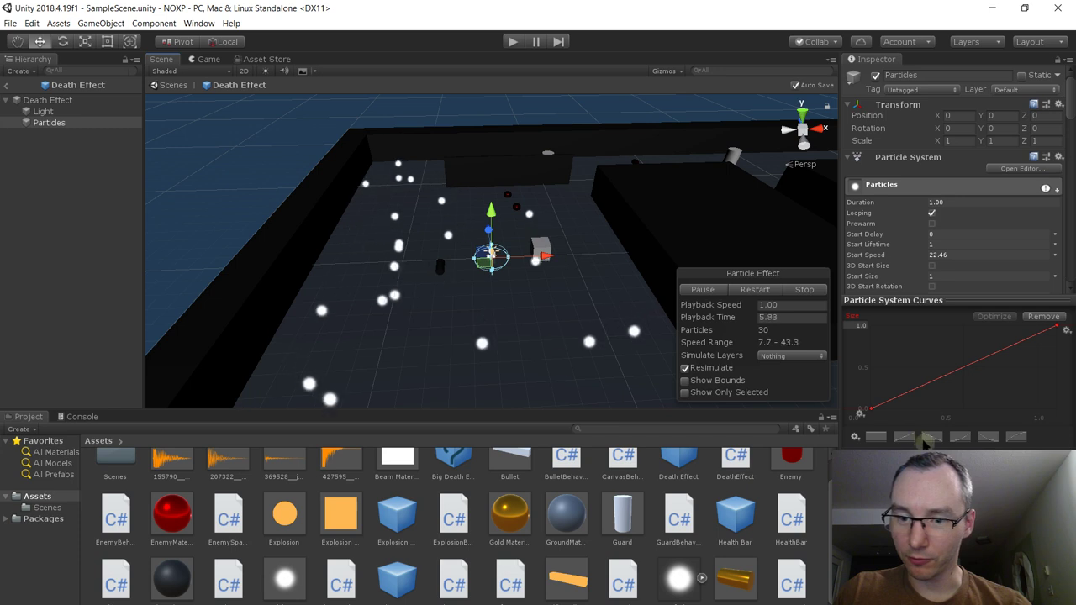
left_click(927, 438)
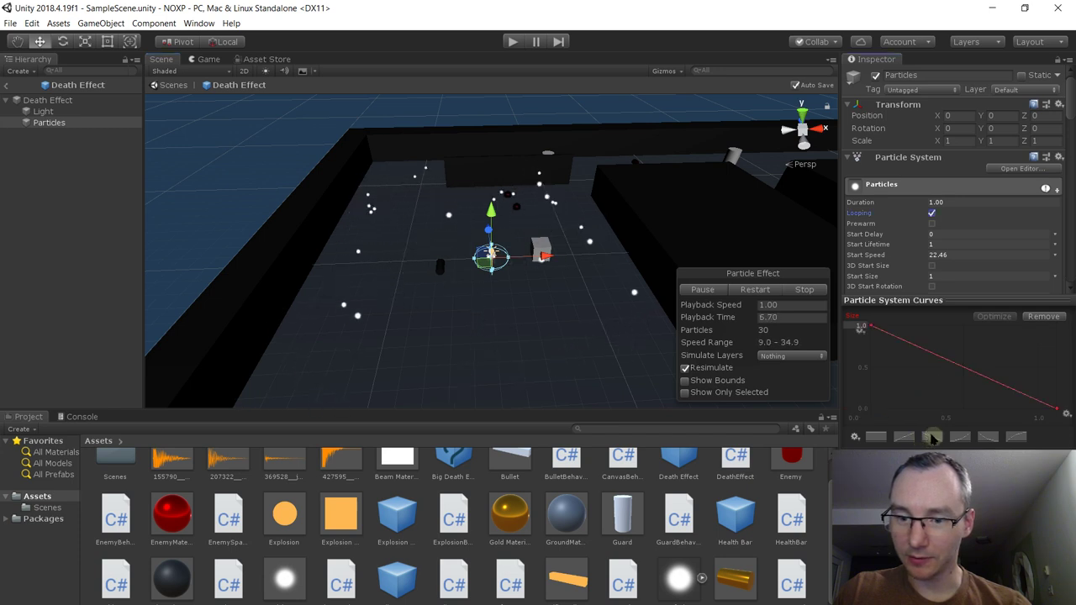
left_click(987, 438)
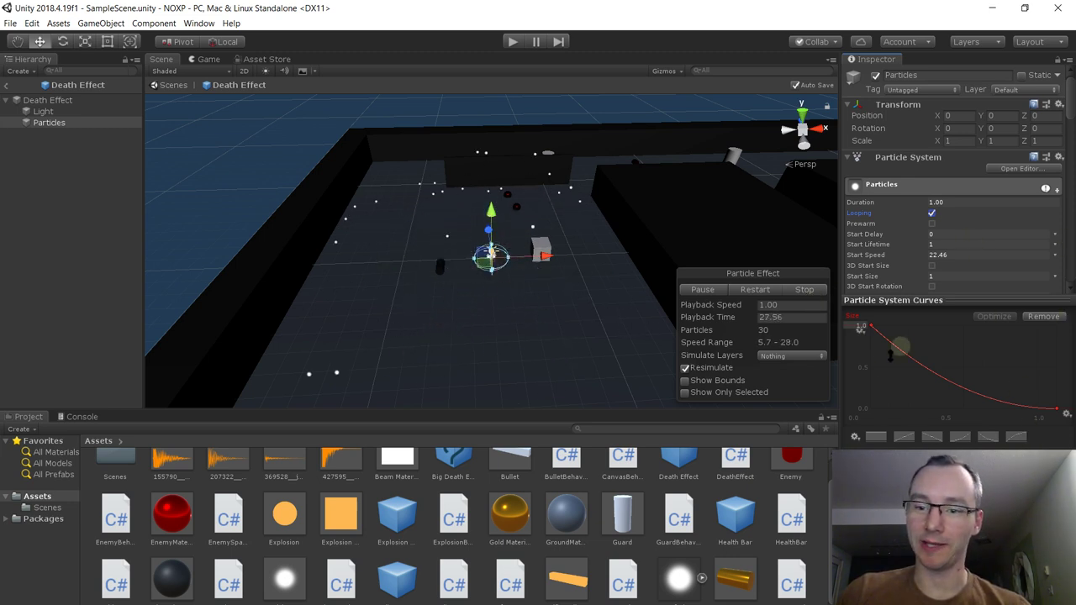
left_click_drag(931, 297, 924, 424)
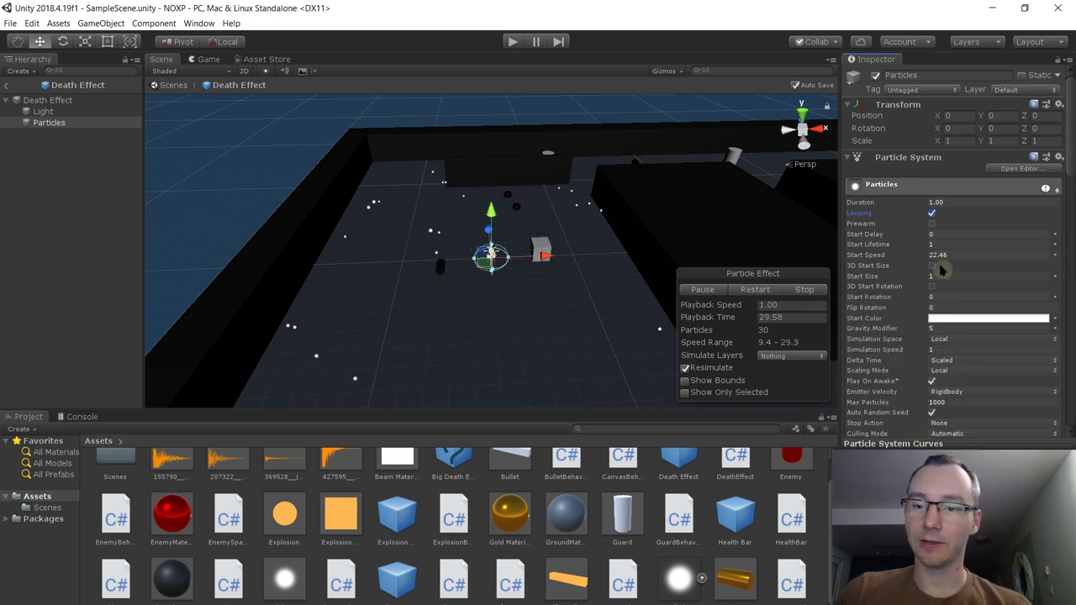
scroll(937, 256, "down", 3)
scroll(934, 245, "down", 10)
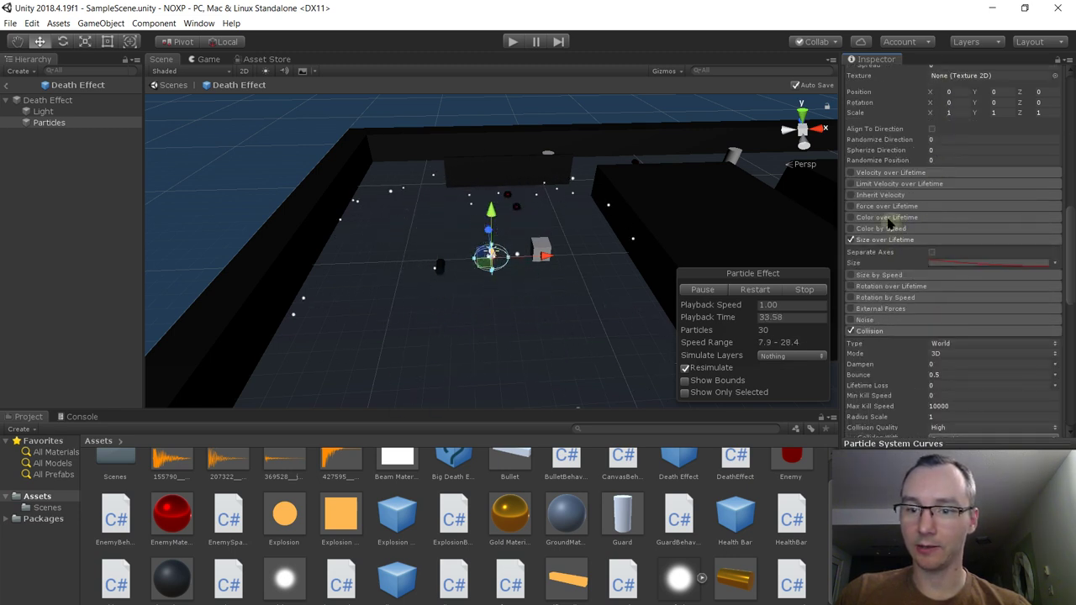
Enable Color over Lifetime and open its gradient in the Gradient Editor
left_click(850, 216)
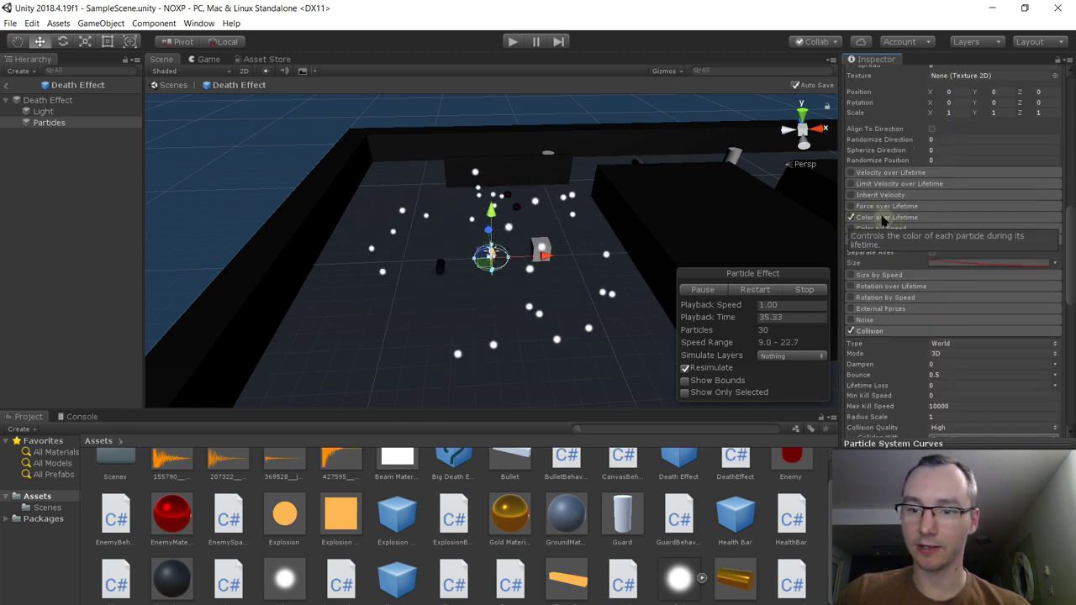
left_click(882, 218)
left_click(948, 230)
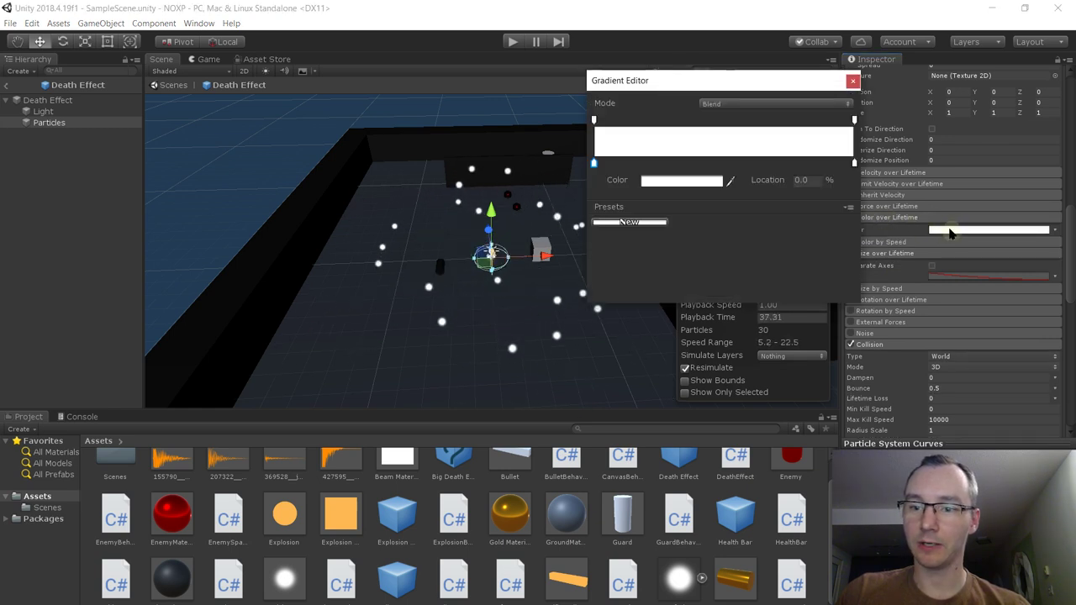
left_click_drag(725, 81, 225, 214)
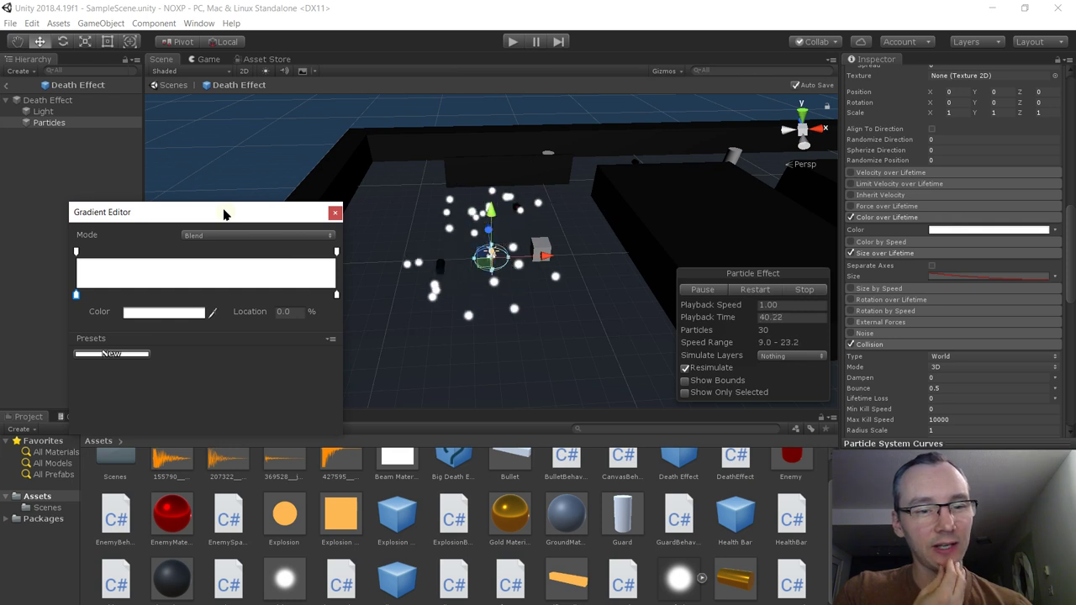
left_click_drag(225, 214, 237, 176)
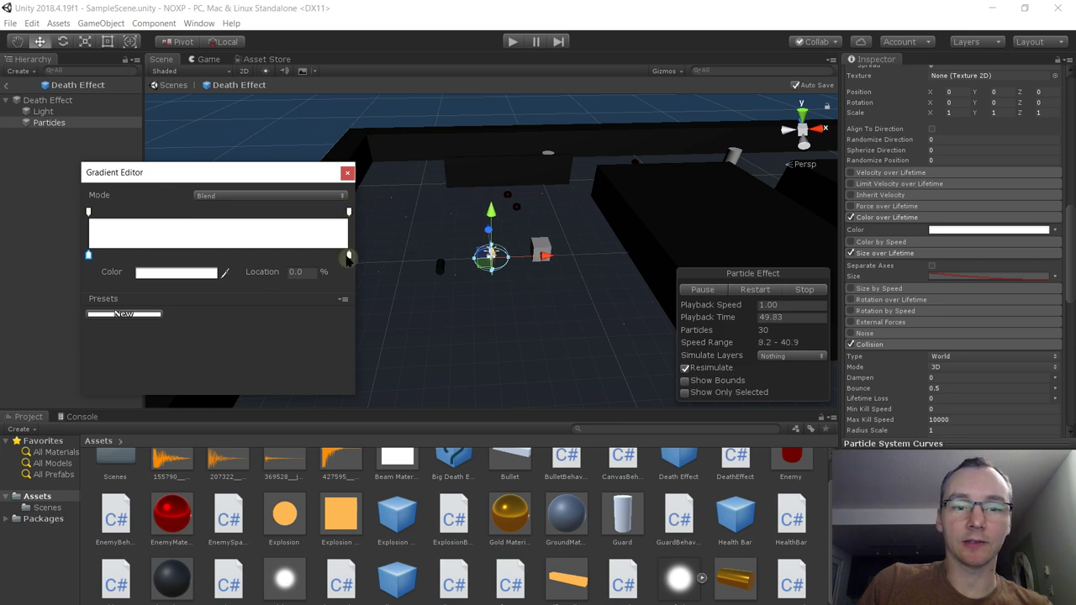
Set the gradient's end alpha to 255 and add a colour key at 16.9%
left_click(349, 212)
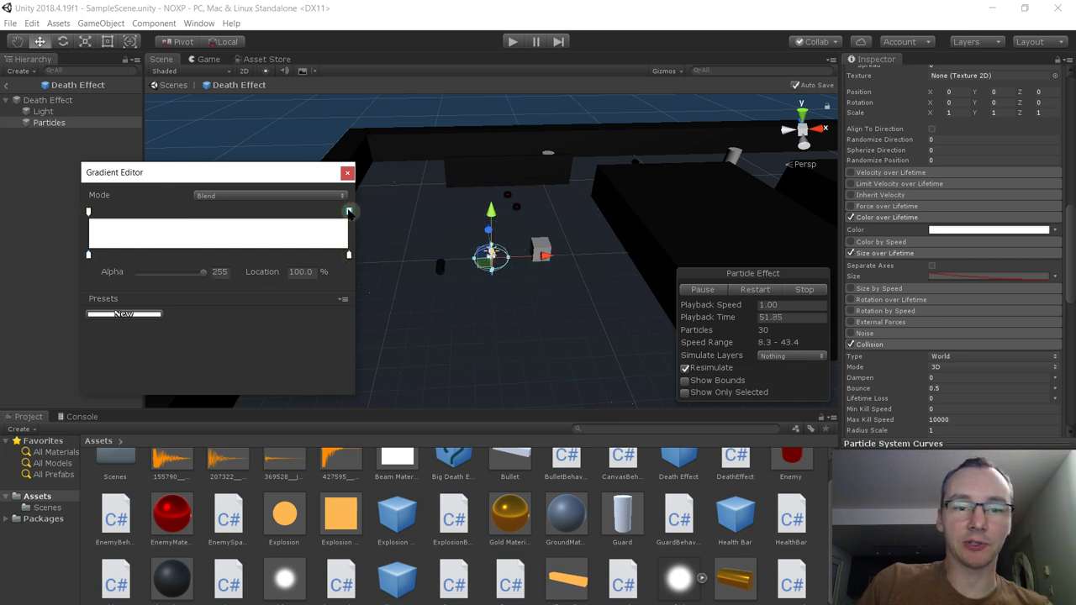
left_click(349, 254)
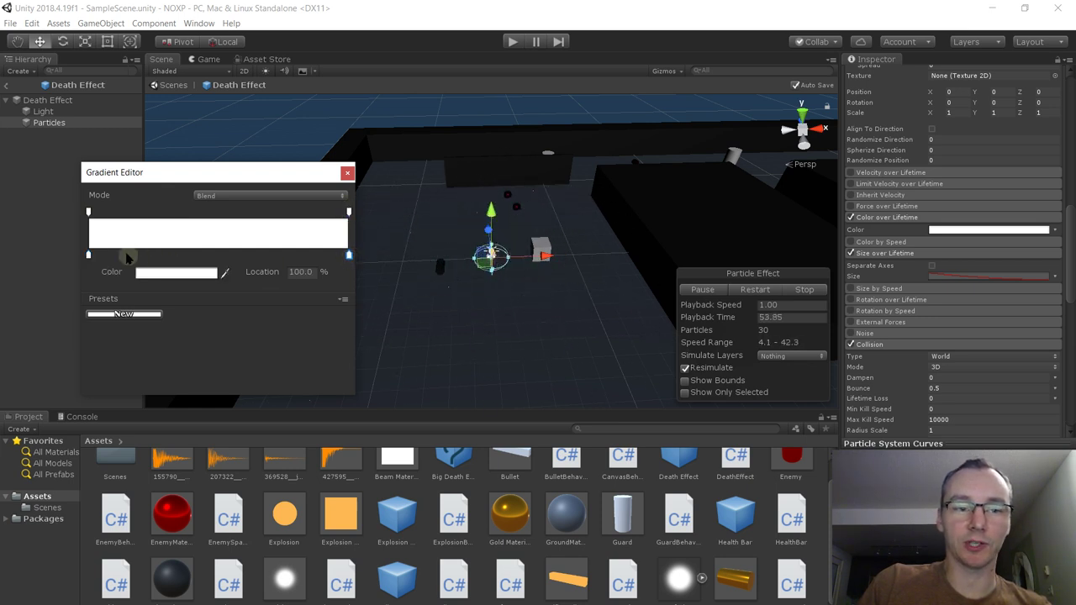
left_click(349, 212)
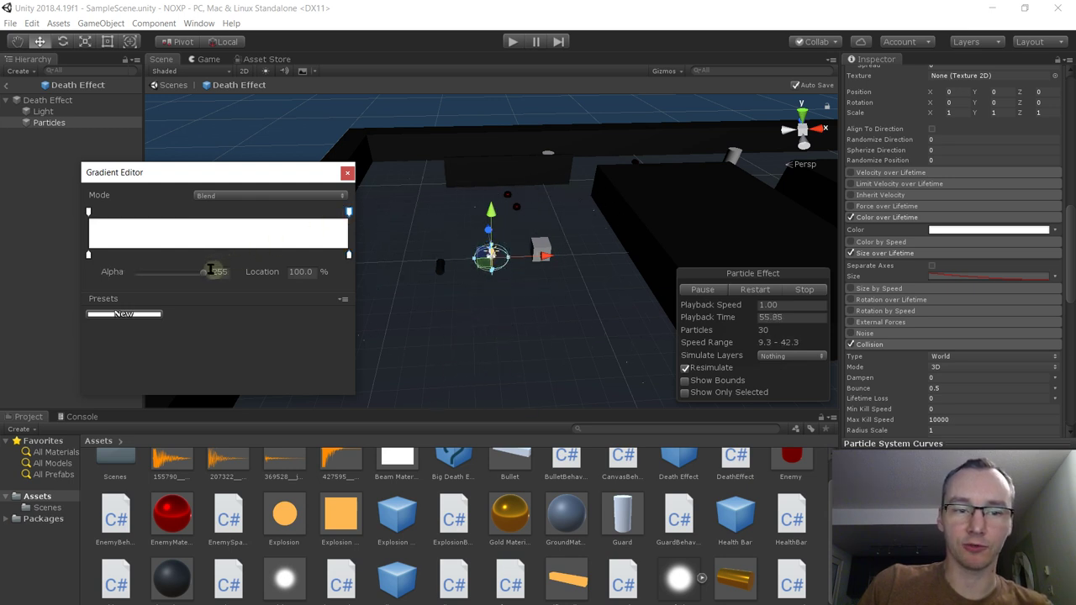
left_click_drag(202, 277, 126, 280)
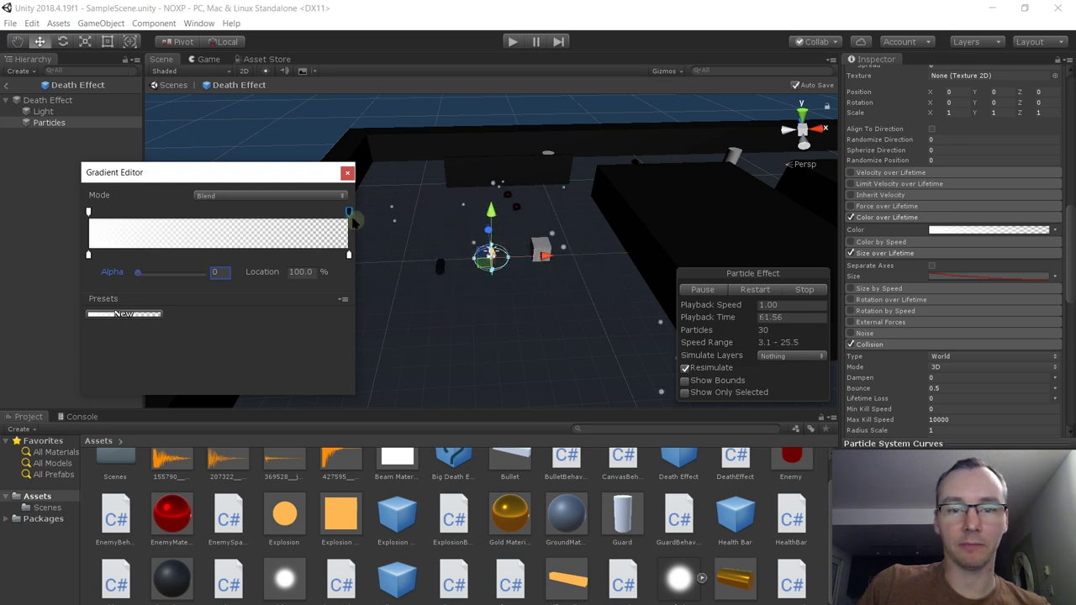
left_click_drag(140, 275, 208, 281)
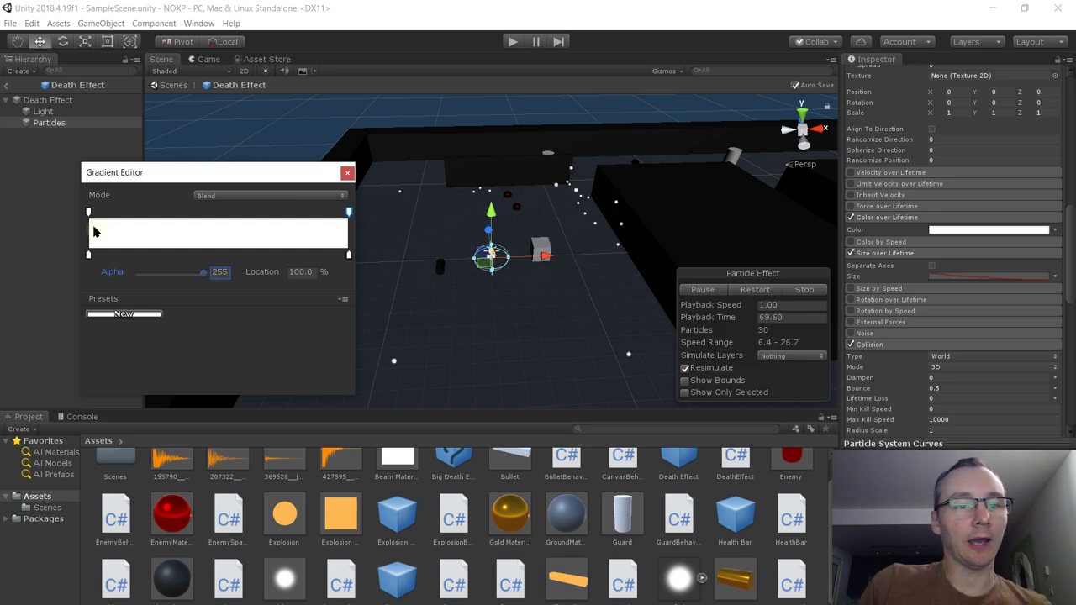
left_click(132, 253)
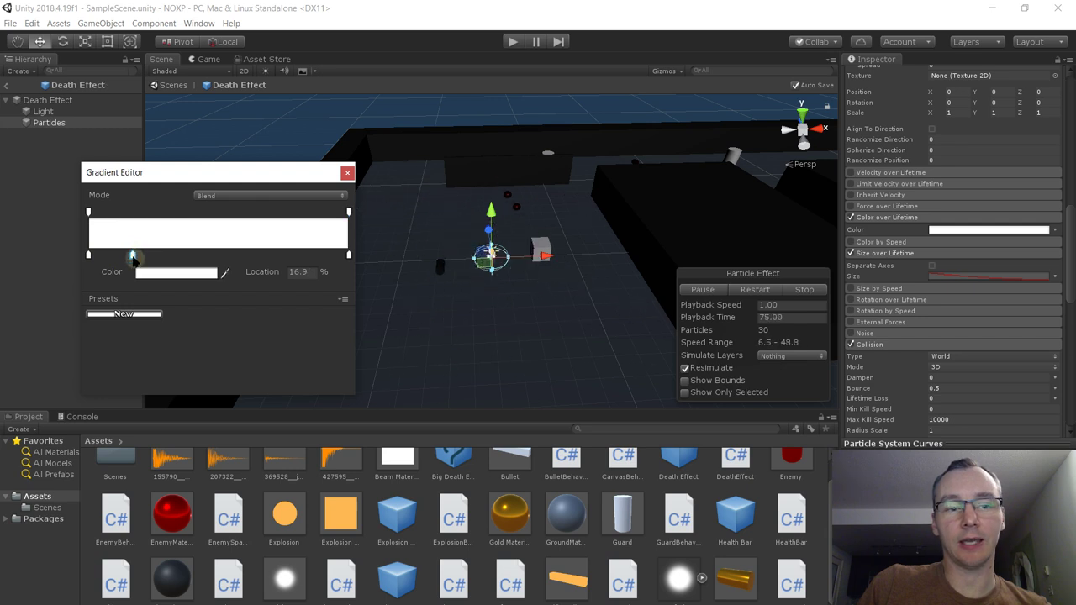
left_click(156, 272)
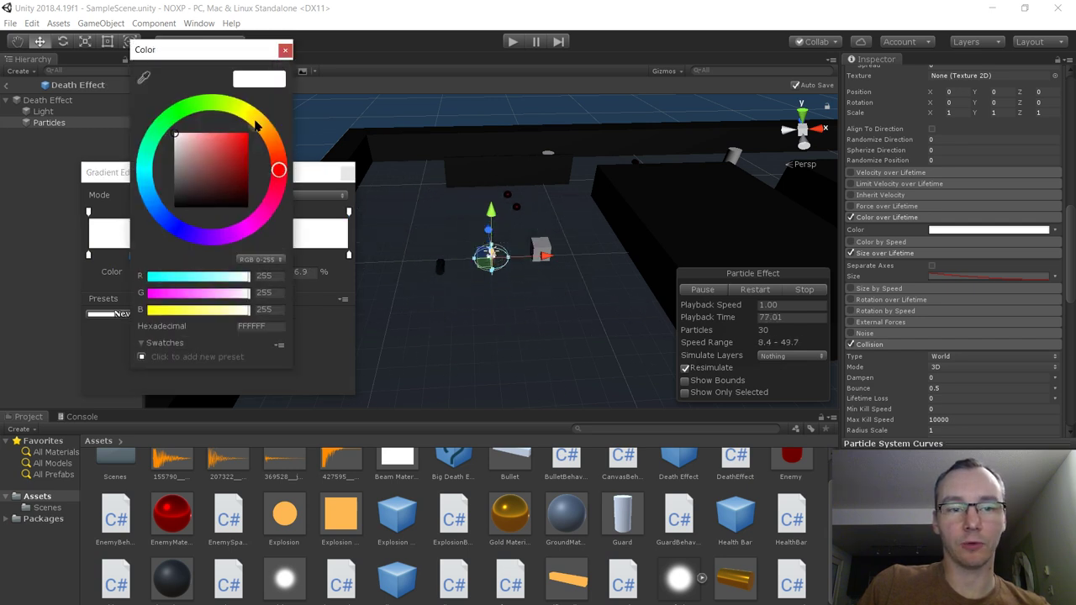
Make the 16.9% colour key a bright FFD200 yellow
left_click(257, 126)
left_click(248, 132)
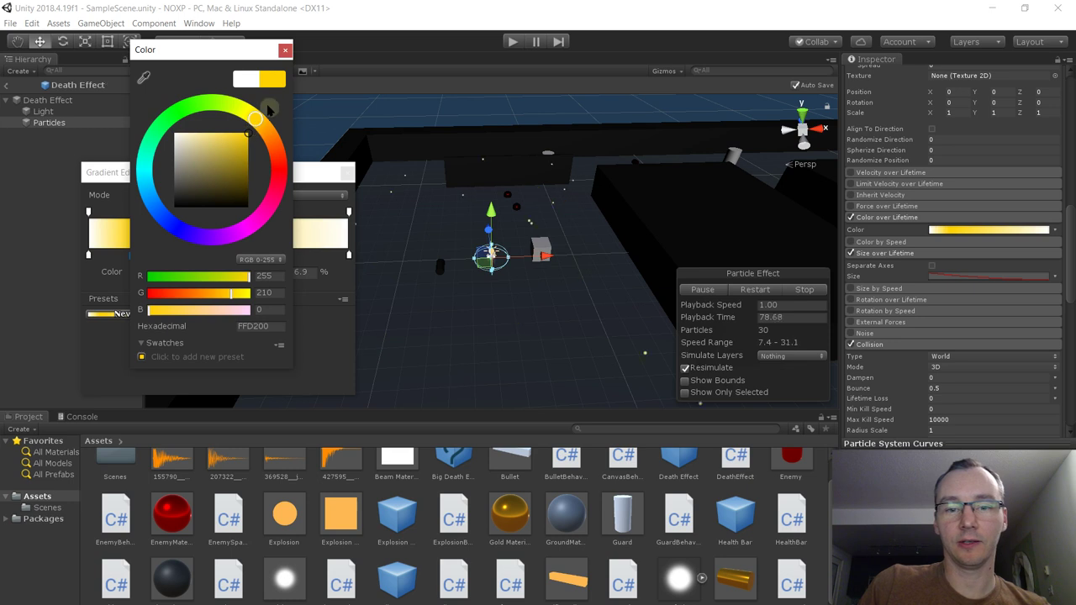
left_click(284, 50)
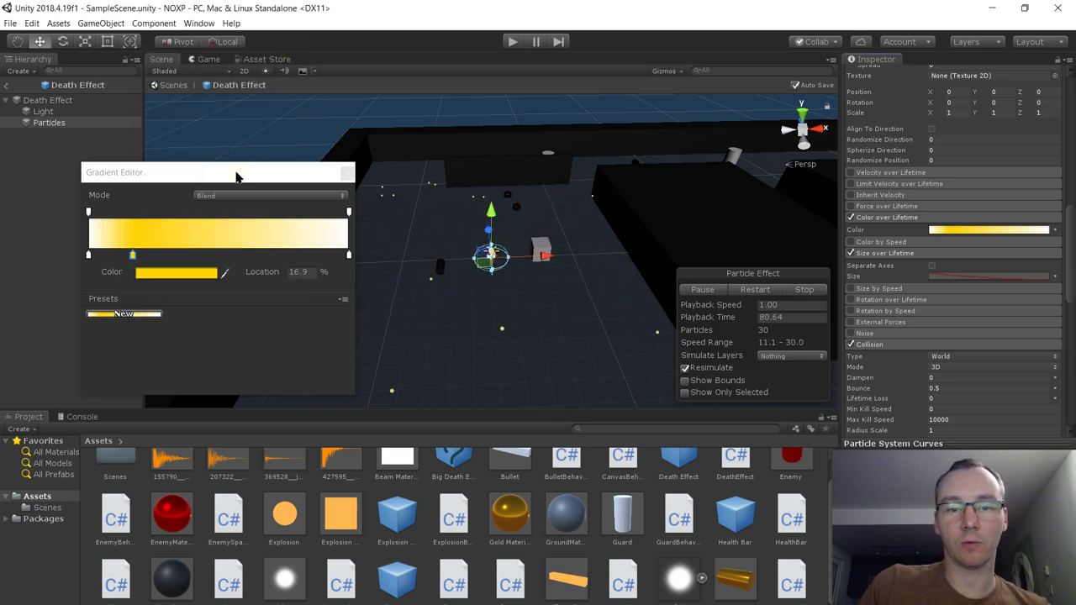
Make the end colour key pure red FF0000 and close the Gradient Editor
left_click(348, 255)
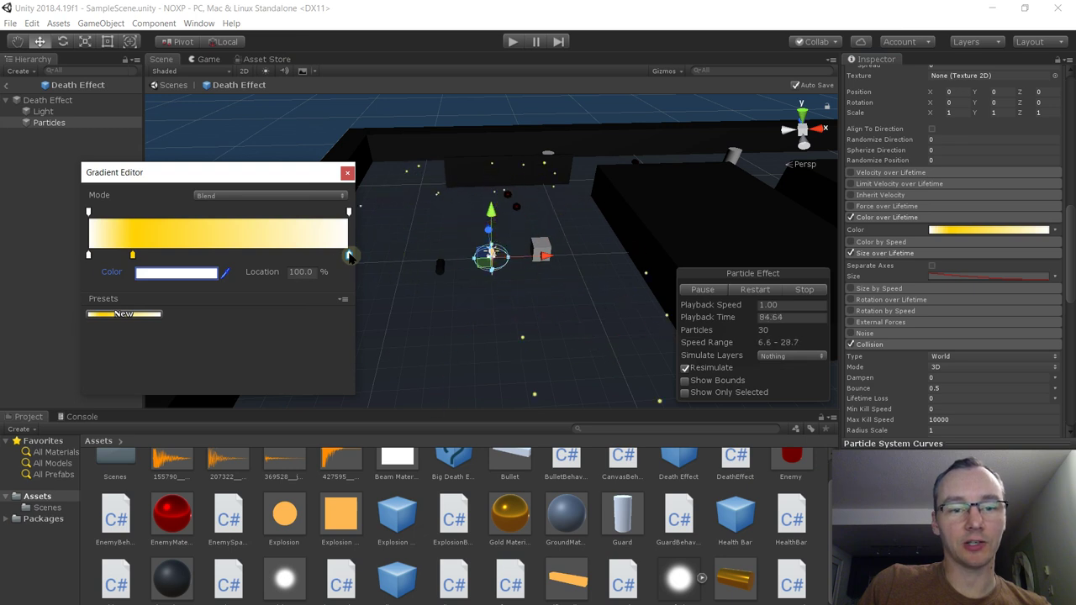
left_click(176, 271)
left_click_drag(246, 146, 248, 133)
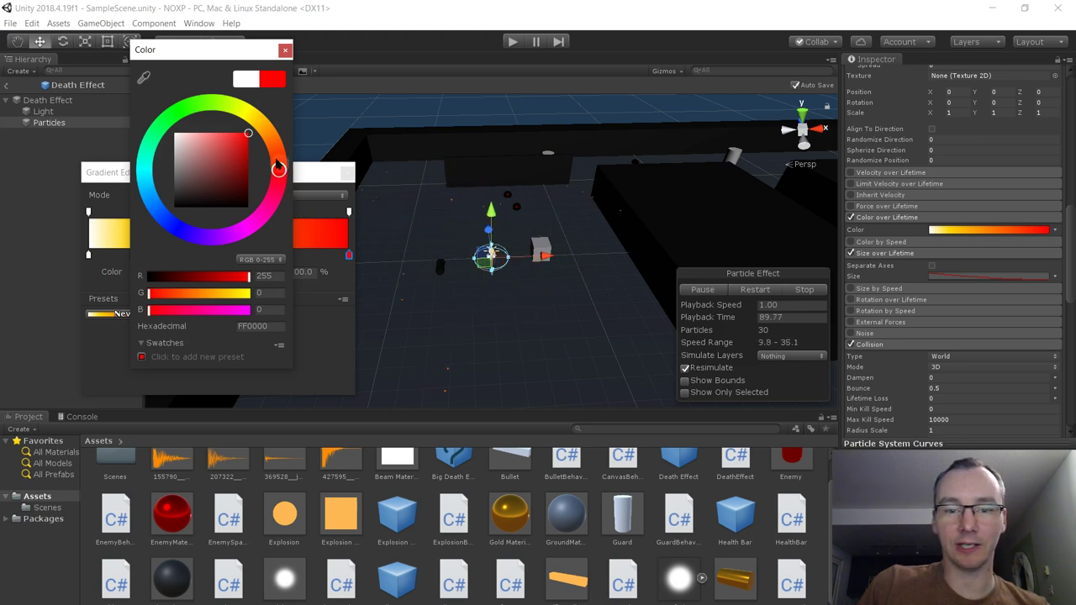
left_click(285, 49)
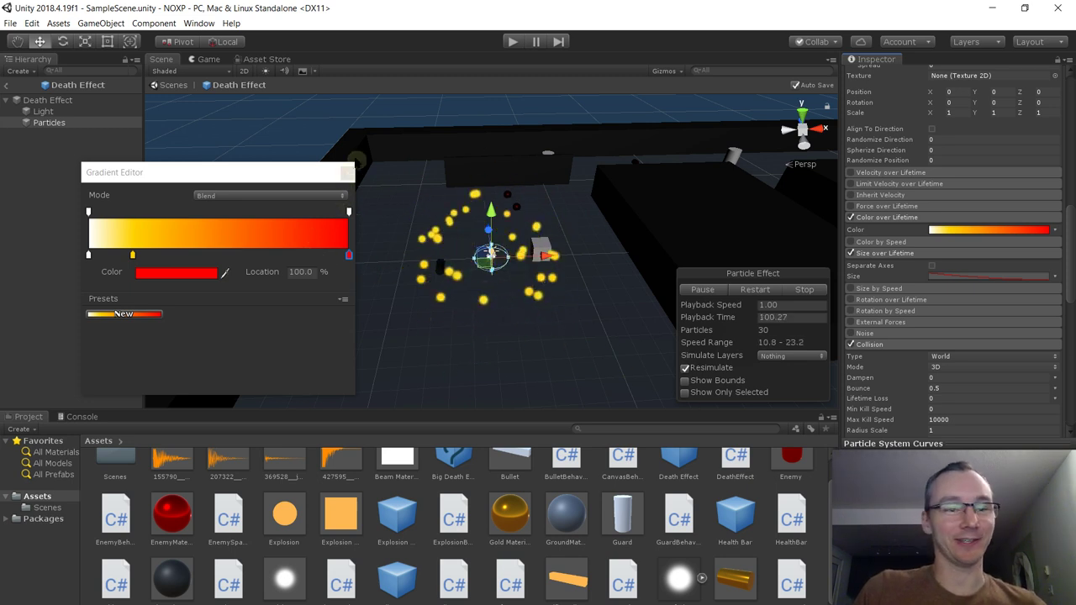
left_click(346, 173)
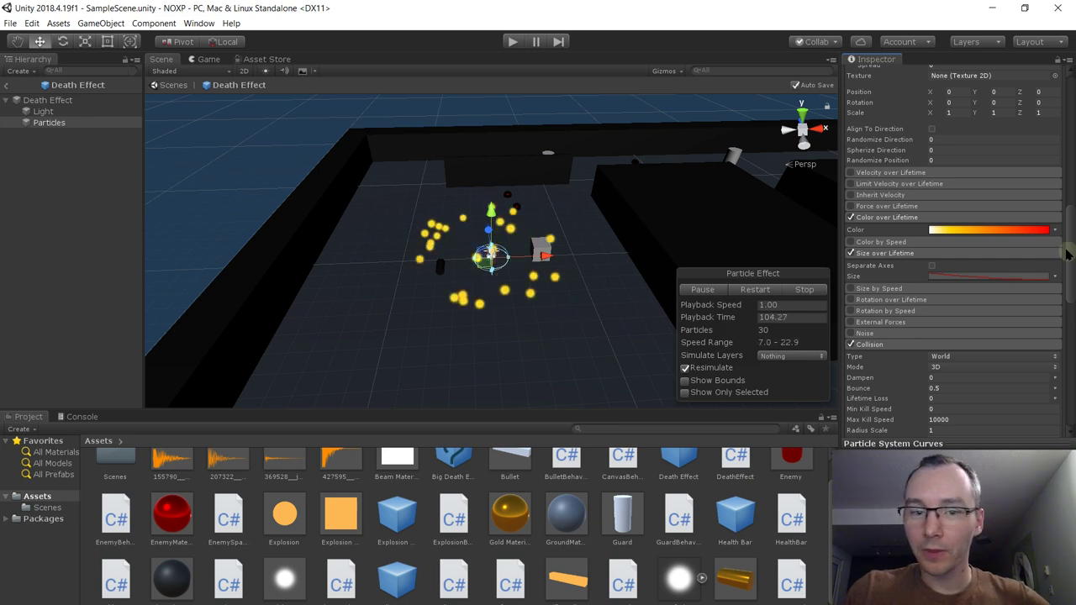
Turn Looping off on the Death Effect and replay the single 30-particle burst
left_click_drag(1069, 252, 1069, 132)
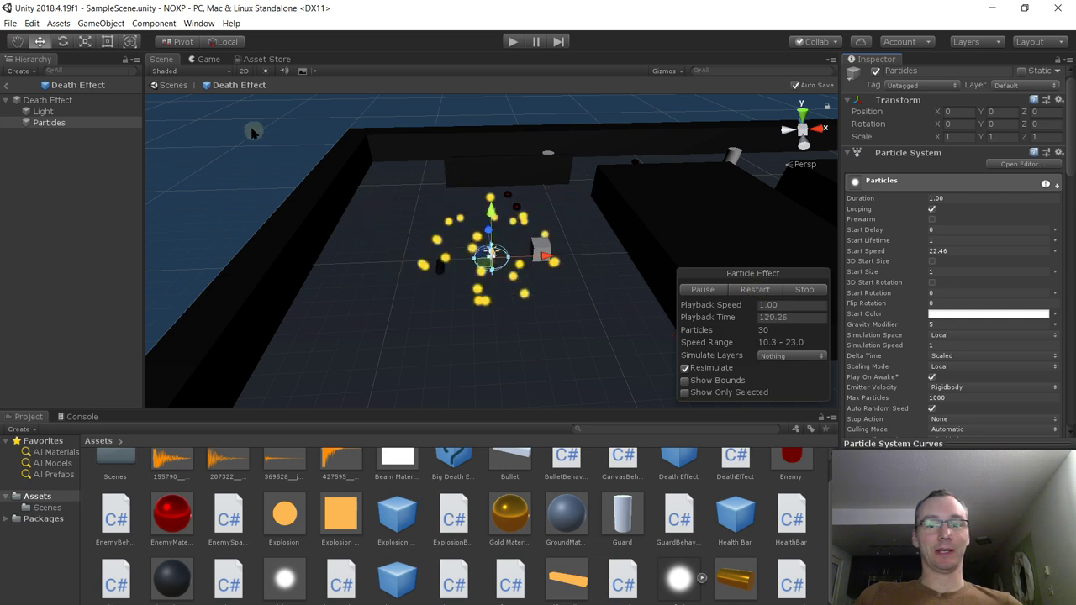
left_click(931, 209)
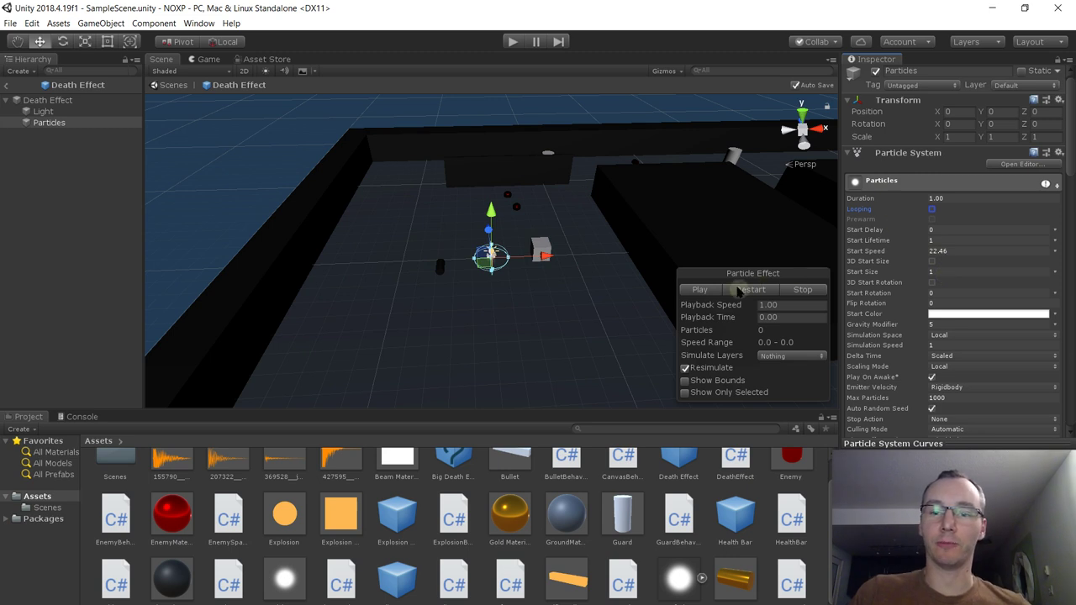
left_click(700, 289)
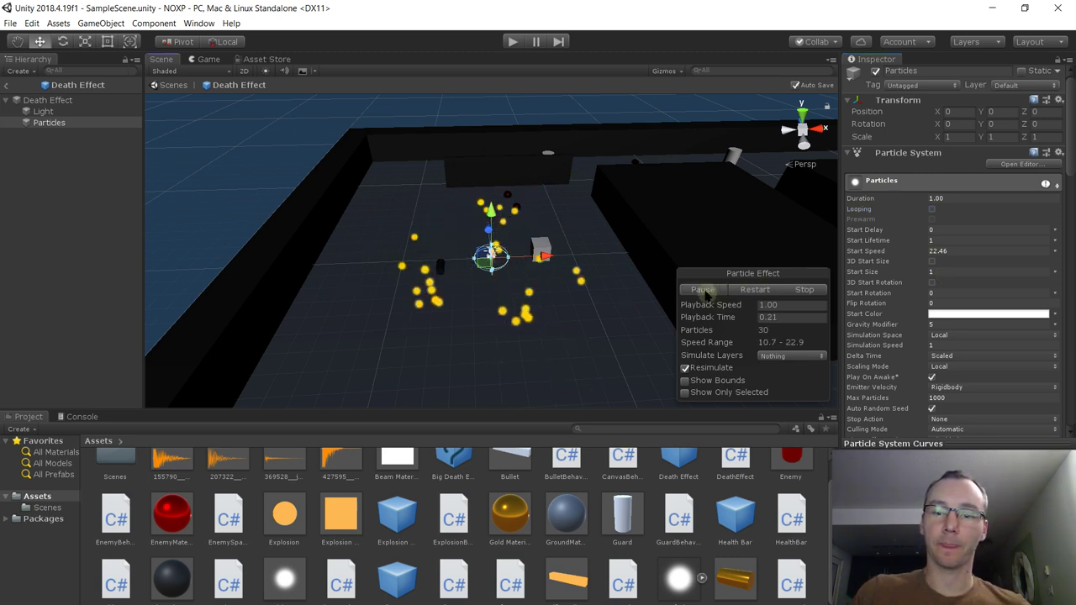
left_click(756, 290)
left_click(755, 290)
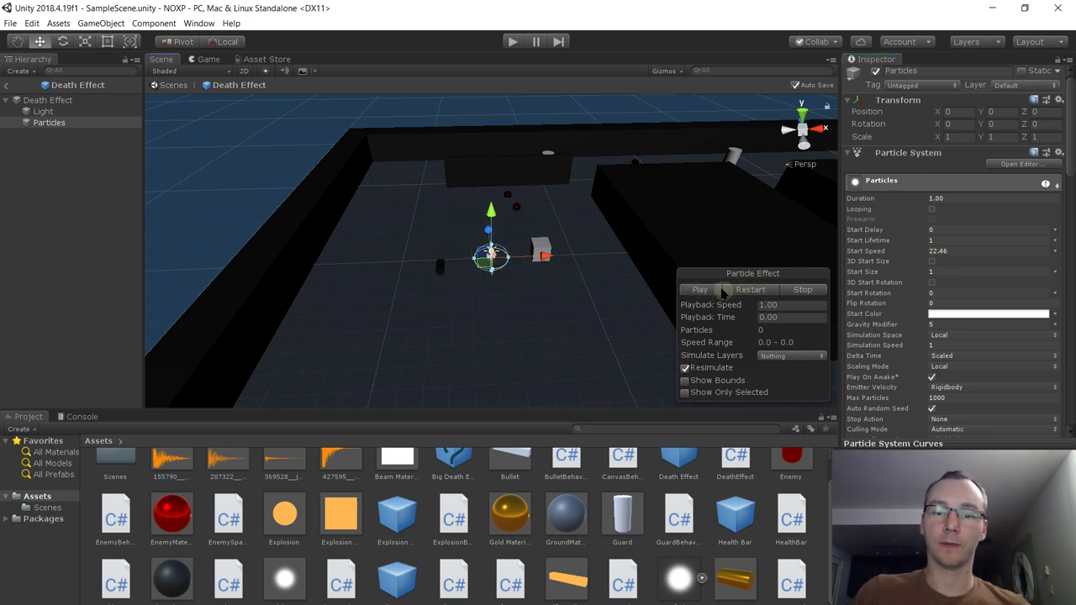
Play-test the game to see dying enemies burst into falling yellow particles, then stop
left_click(514, 42)
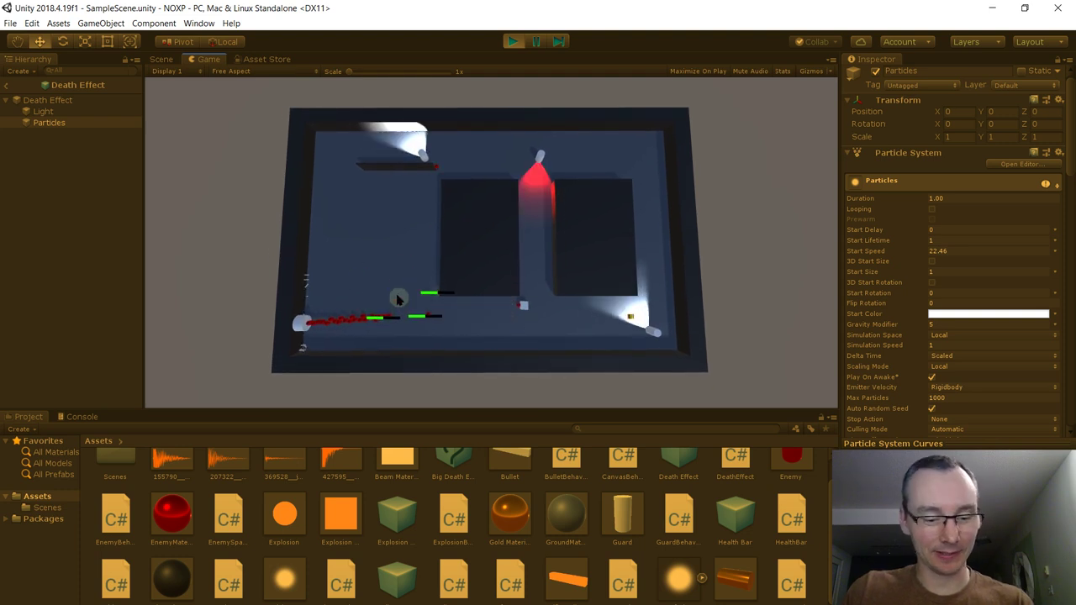
key("XF86AudioLowerVolume")
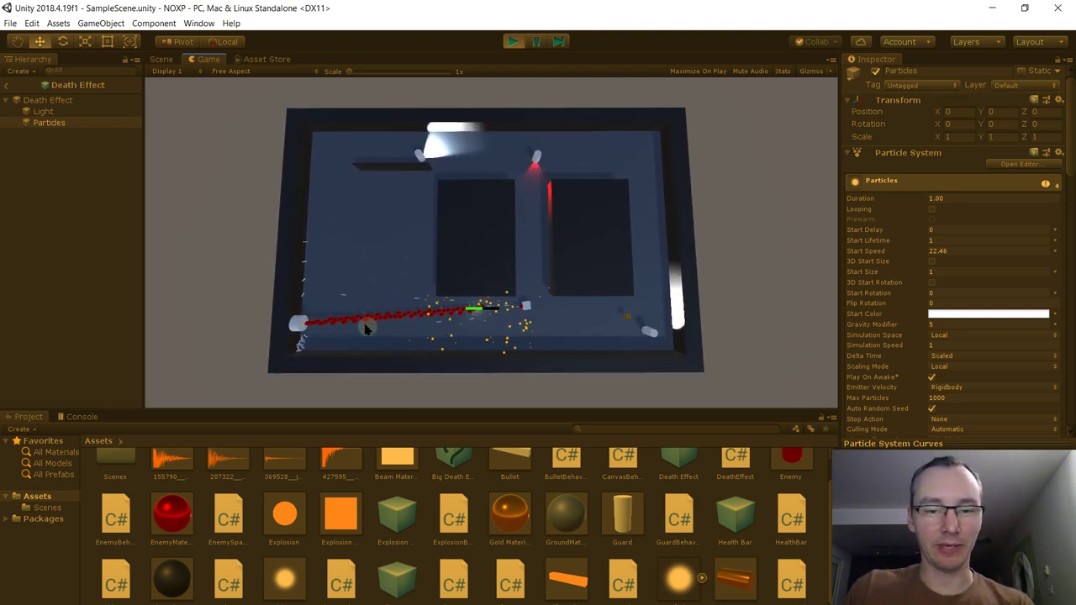
key("ctrl+p")
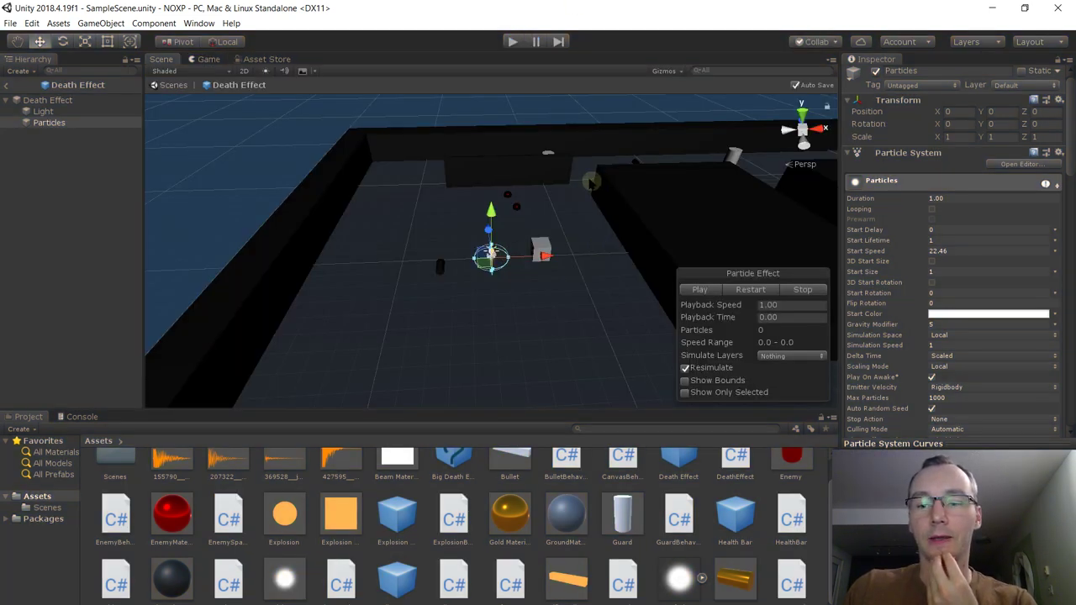
Set the Death Effect burst Count to 15 and Start Size to 0.5
scroll(953, 252, "down", 10)
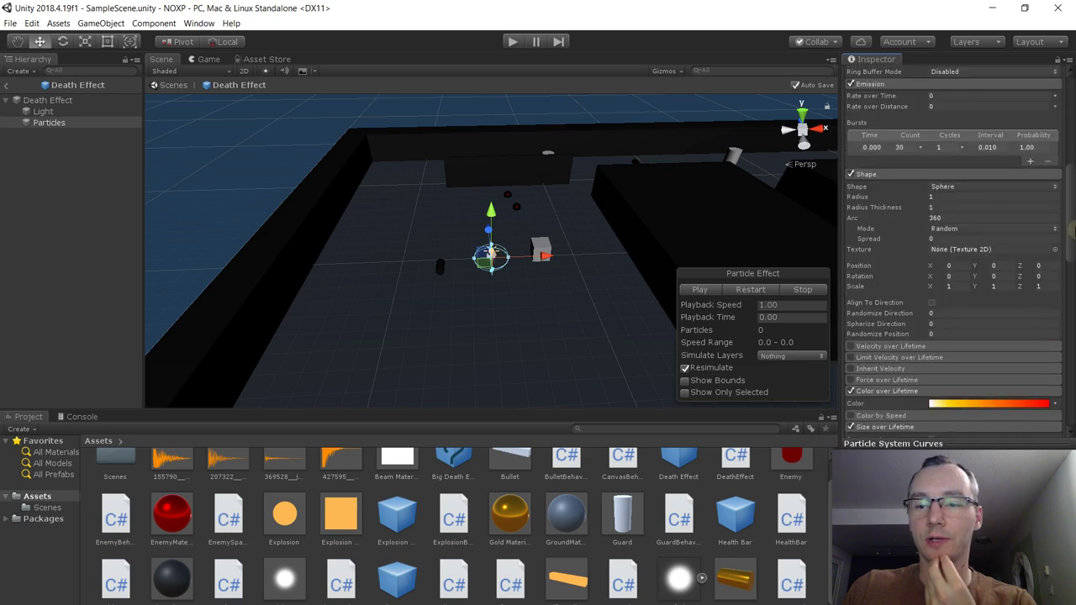
left_click_drag(1072, 226, 1072, 217)
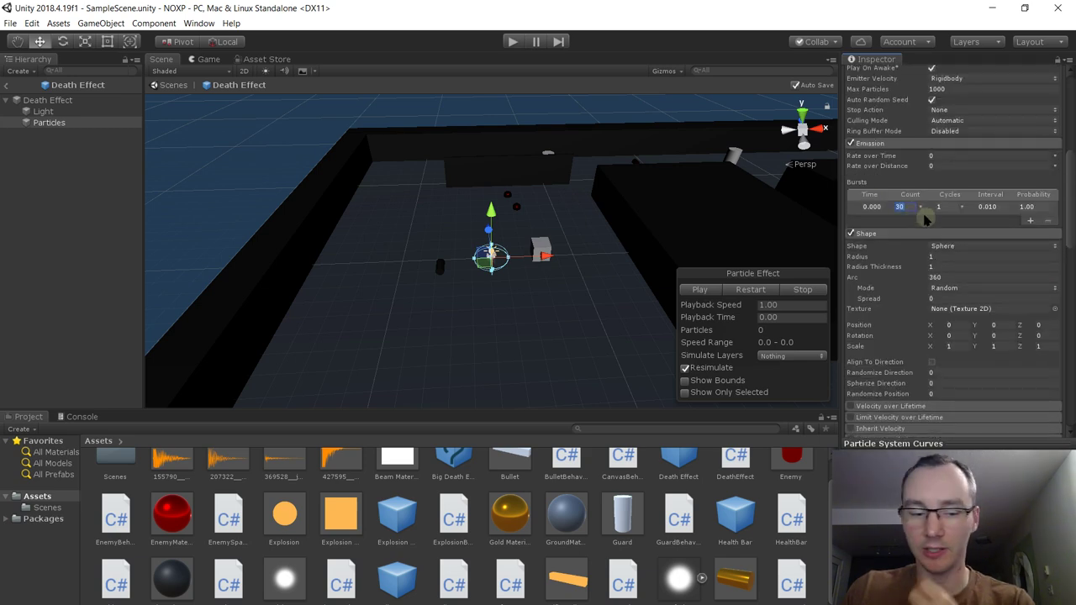
type("15")
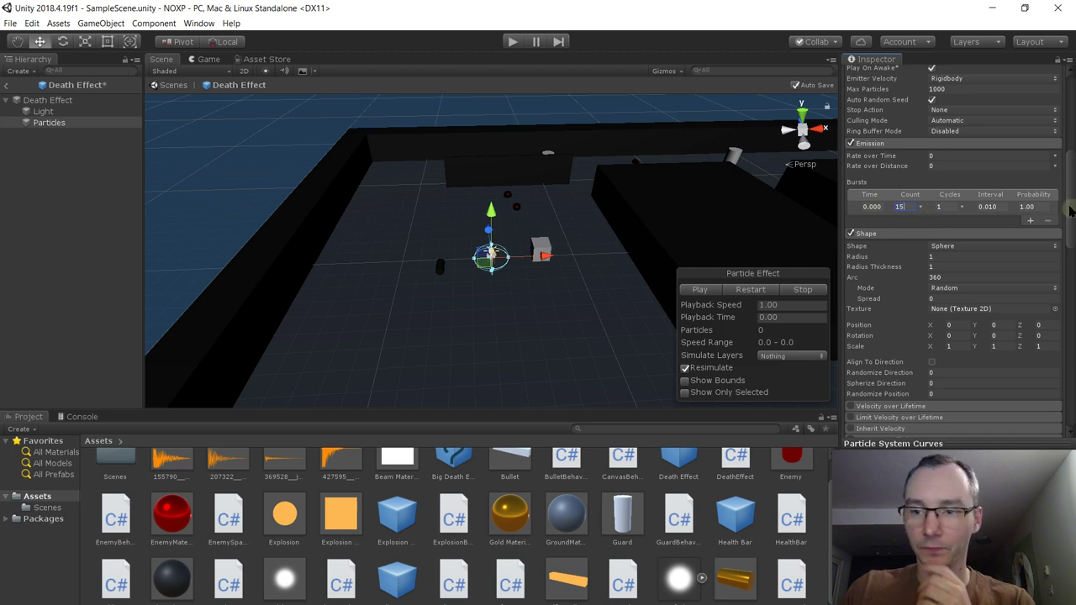
left_click_drag(1072, 210, 1072, 129)
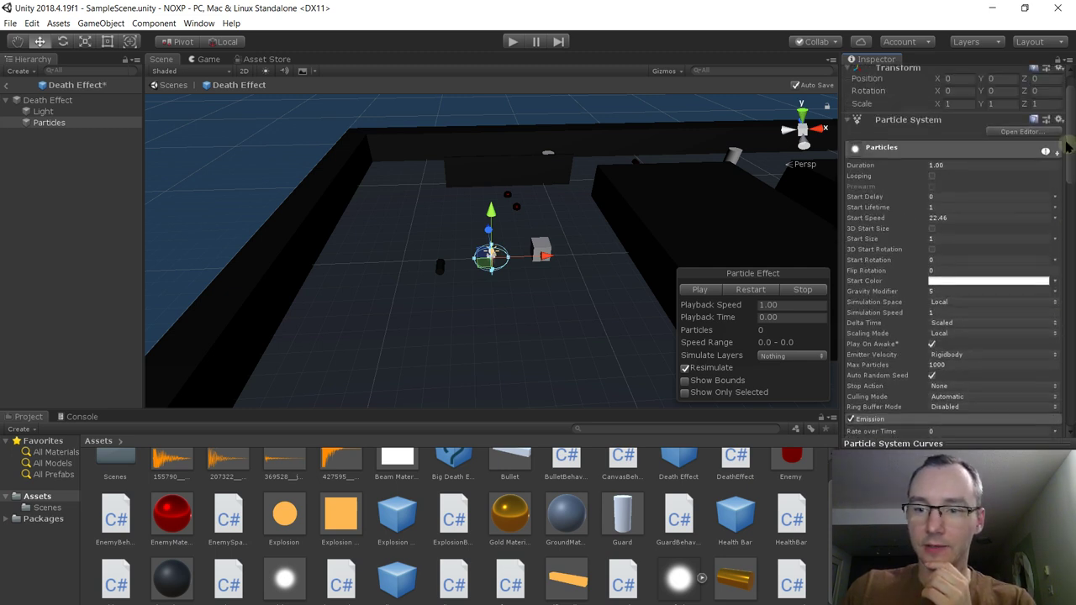
Preview the smaller 15-particle burst, then run the game to test it
left_click(689, 289)
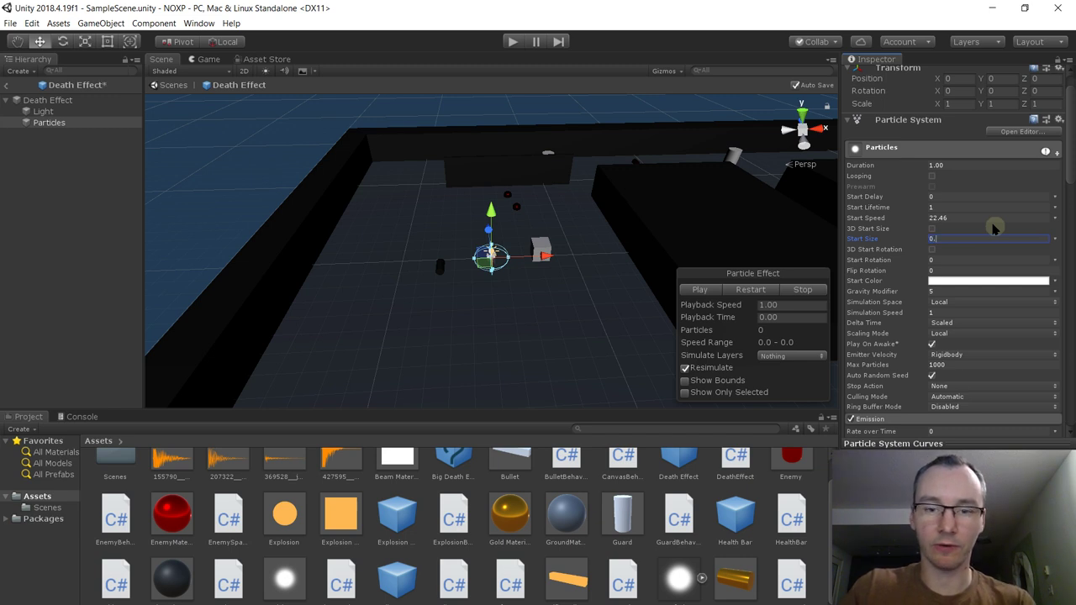
left_click(702, 289)
left_click(704, 289)
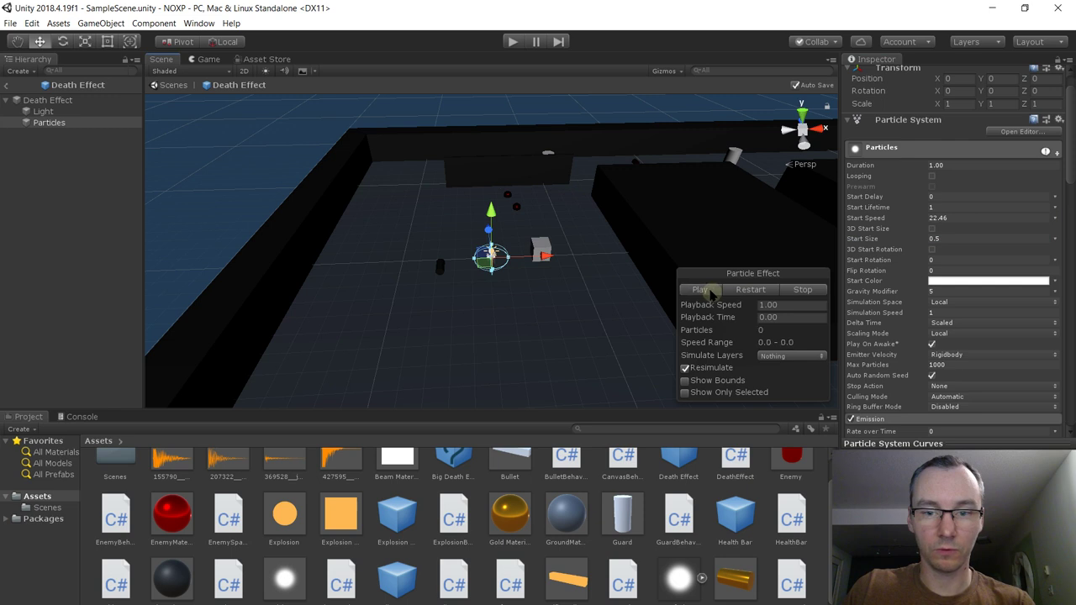
left_click(706, 289)
left_click(708, 289)
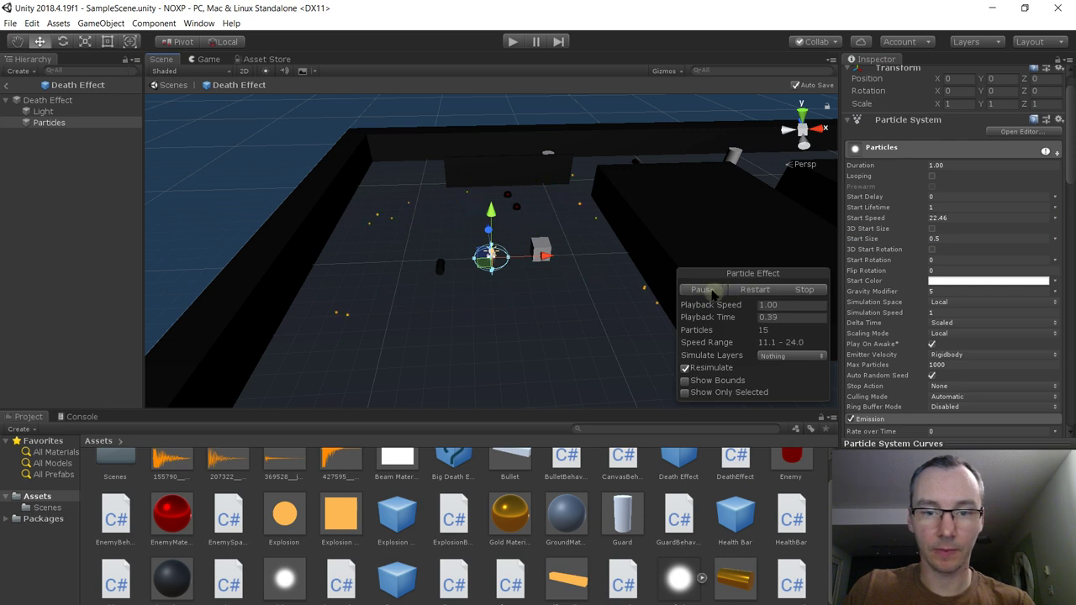
left_click(512, 41)
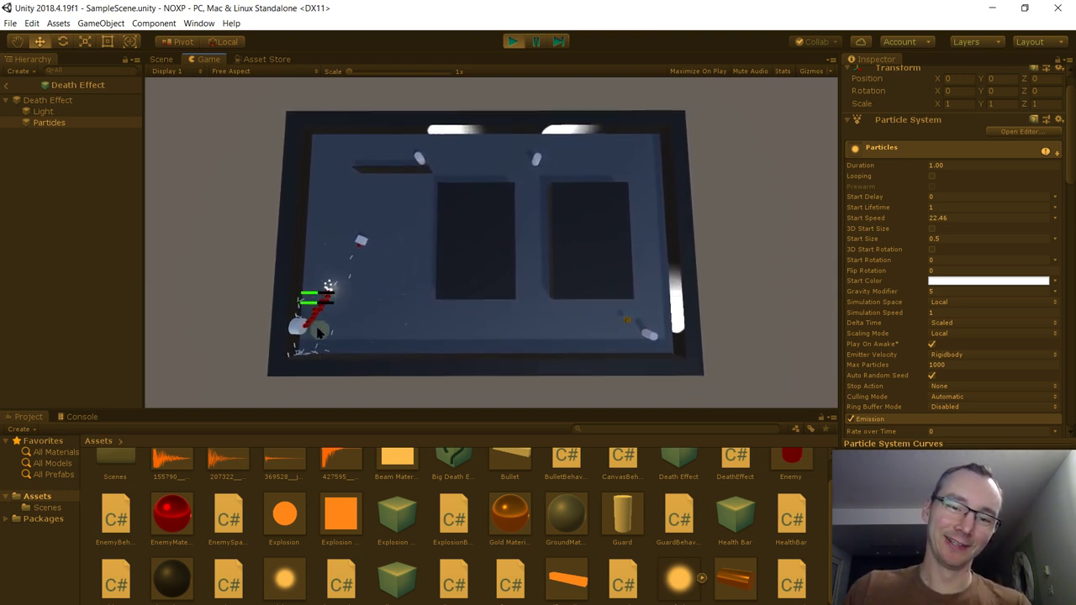
left_click(512, 42)
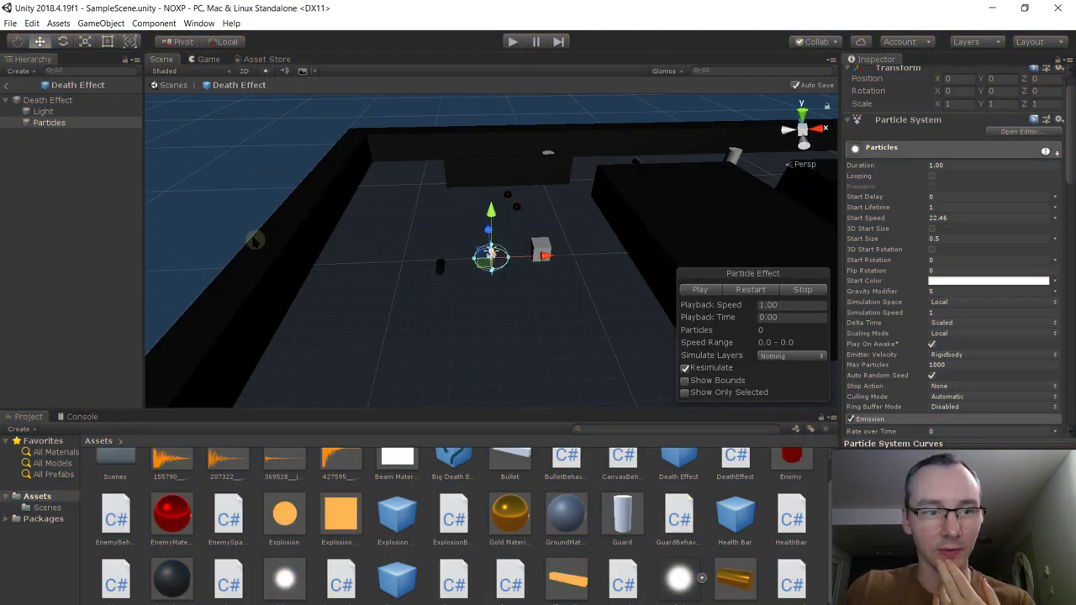
Open the Big Death Effect prefab and select its Particles child
scroll(452, 460, "up", 1)
left_click(454, 479)
double_click(454, 479)
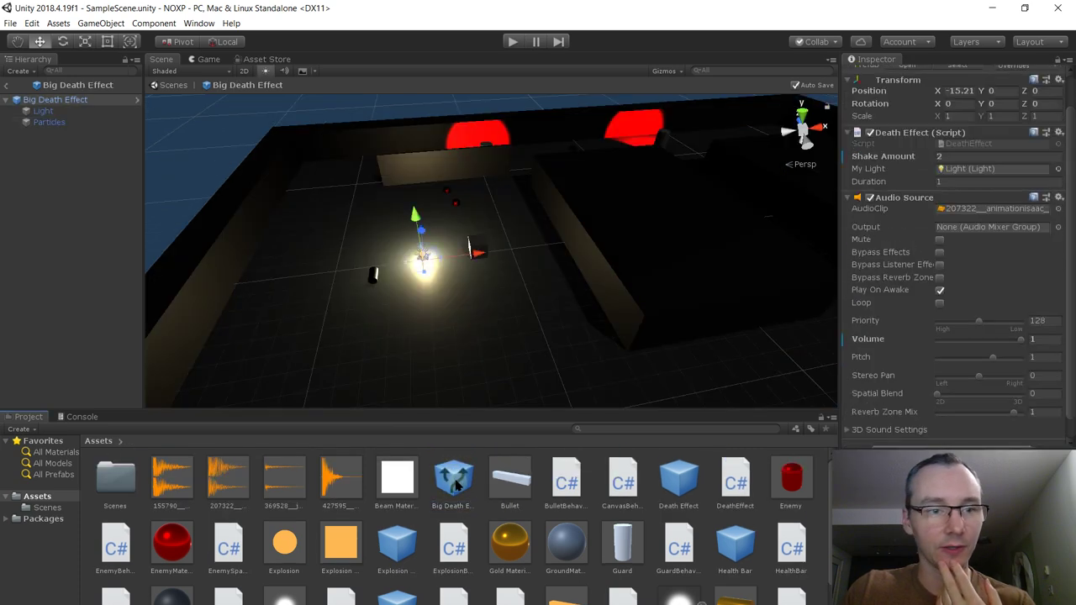
left_click(84, 122)
Raise the Particles Start Size from 0.5 to 1 and preview the burst in the scene
scroll(958, 303, "down", 3)
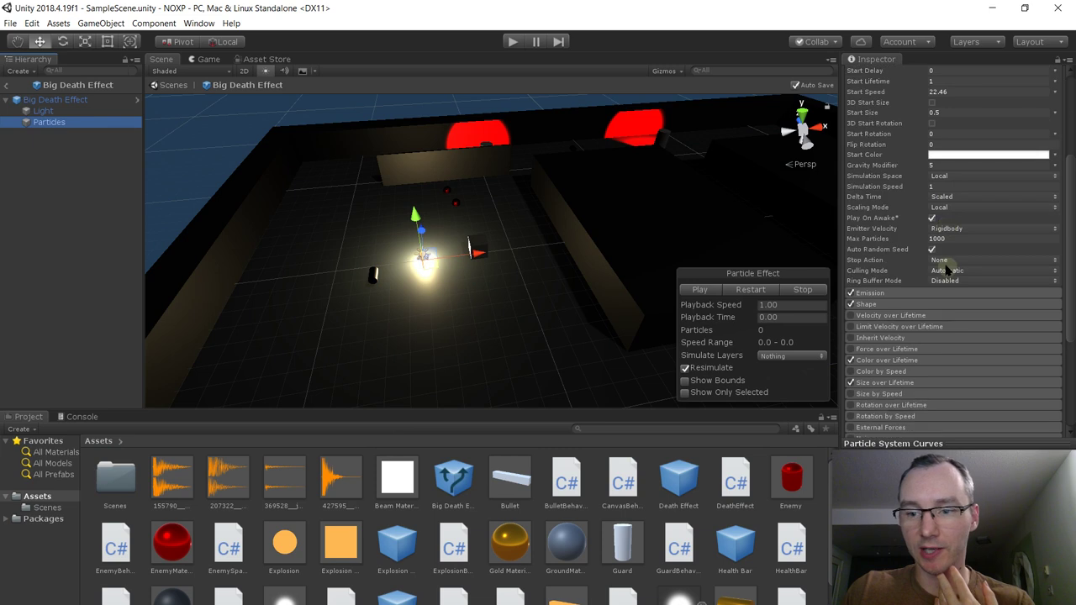
scroll(973, 277, "down", 3)
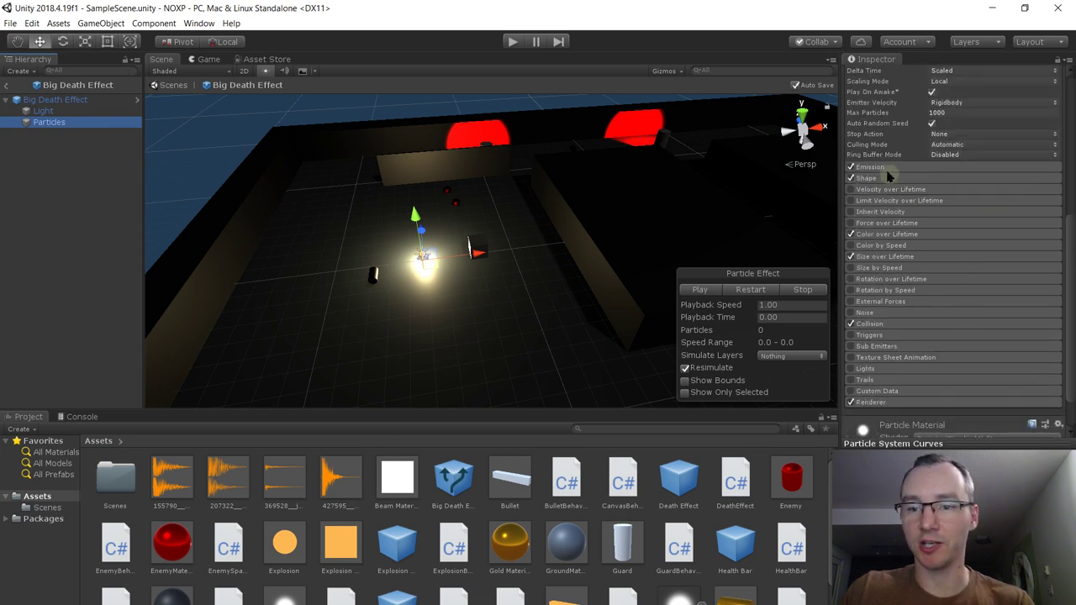
mouse_move(663, 250)
left_mouse_down("alt")
mouse_move(626, 252)
mouse_move(661, 250)
left_mouse_up("alt")
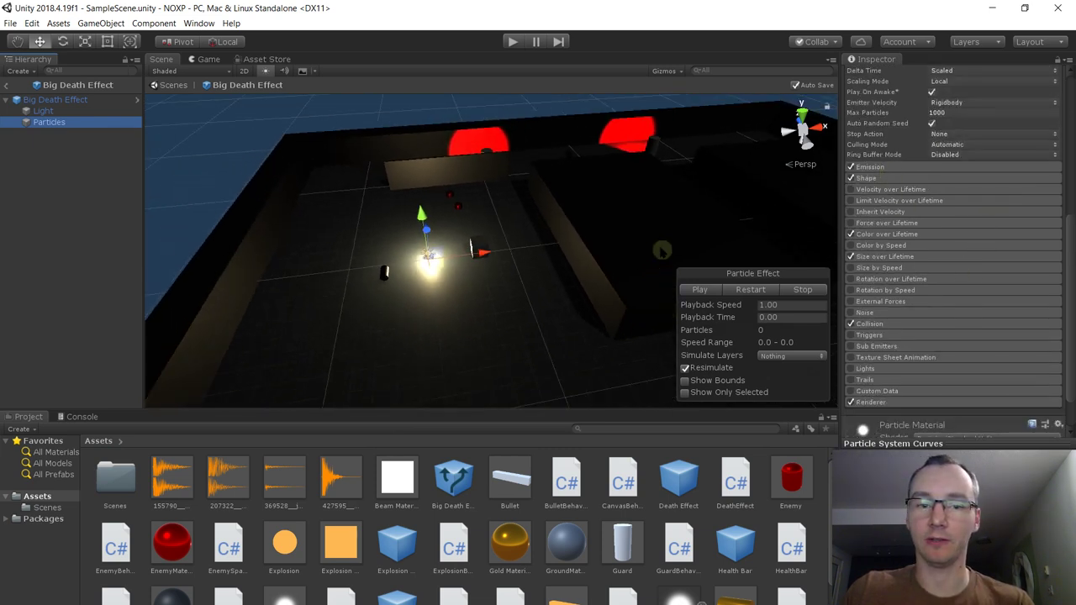
scroll(954, 252, "up", 10)
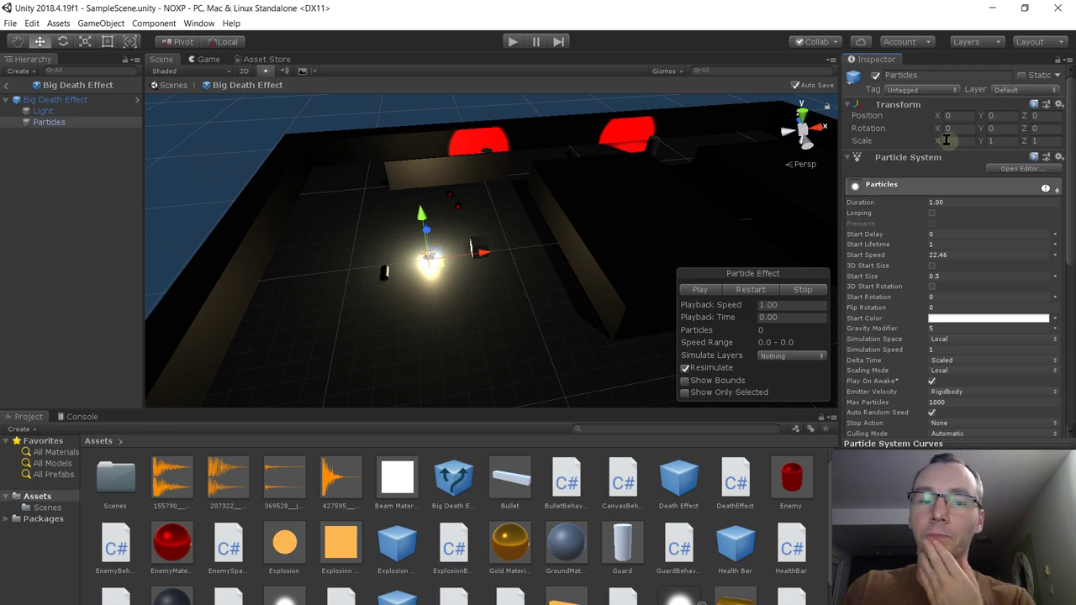
scroll(1072, 202, "down", 5)
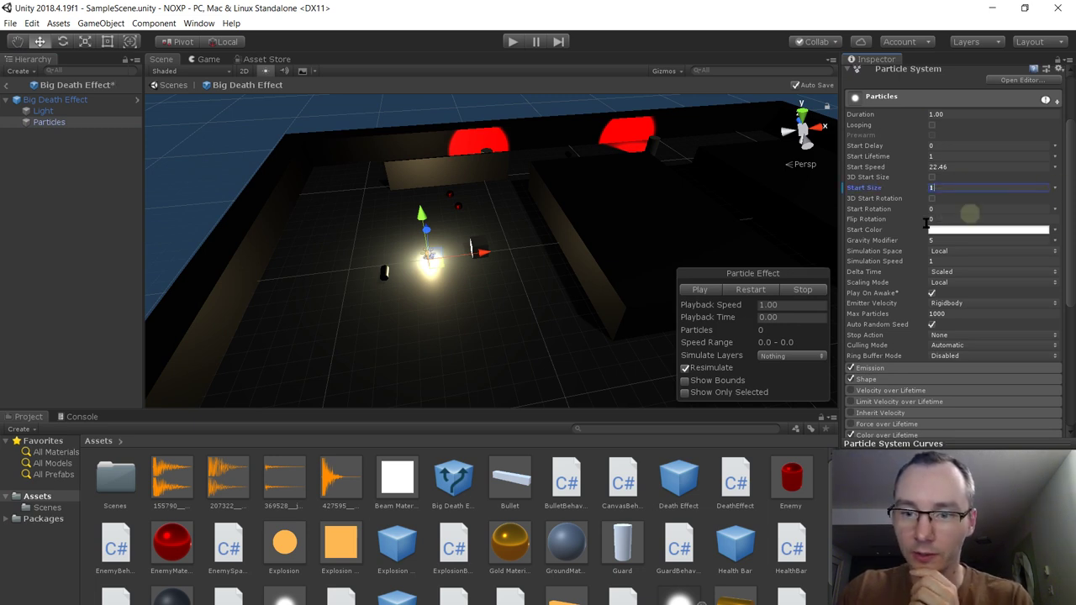
left_click(710, 289)
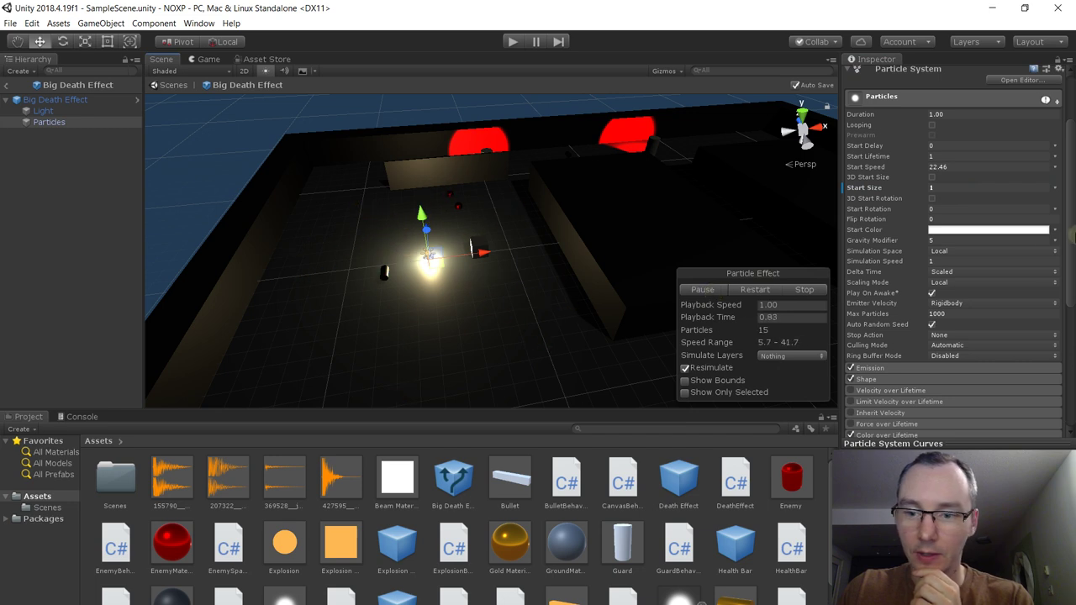
left_click_drag(1070, 246, 1071, 328)
scroll(1070, 330, "down", 3)
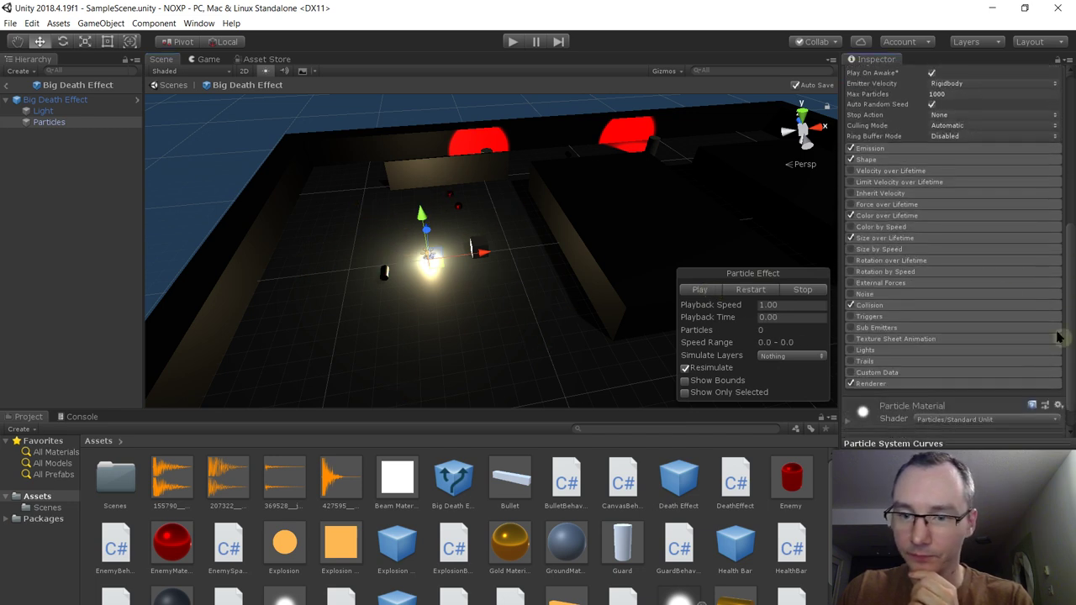
Increase the Emission burst Count from 50 to 100 and preview the burst
left_click(887, 149)
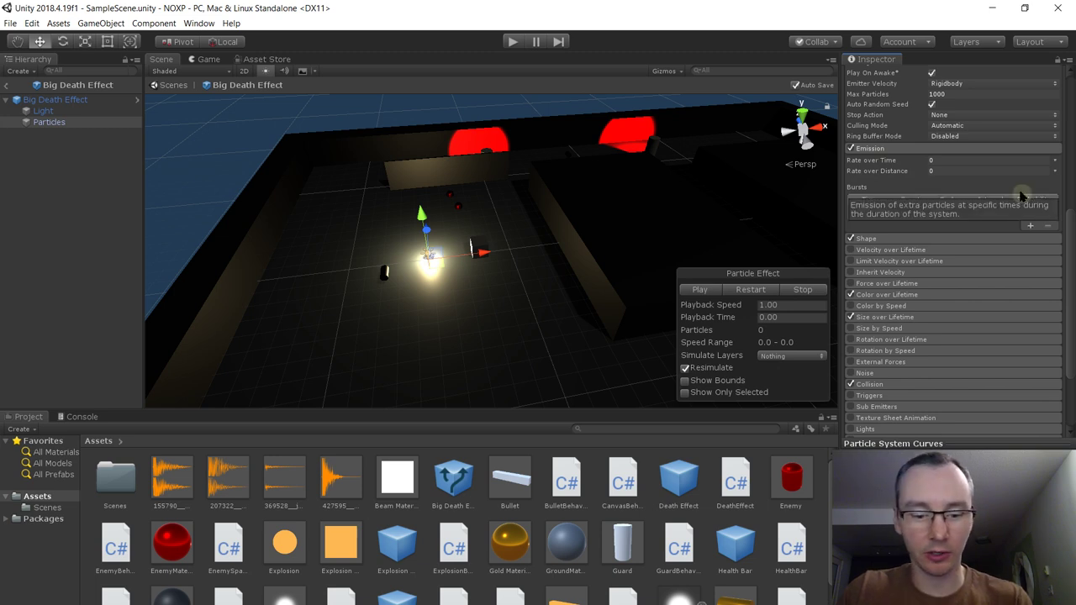
left_click(701, 290)
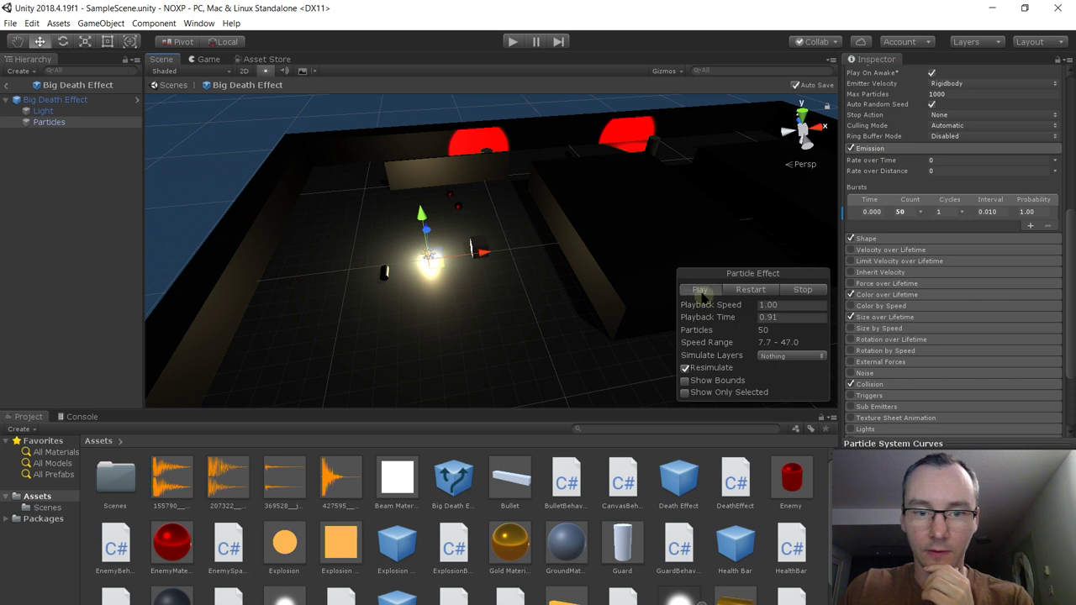
left_click(739, 291)
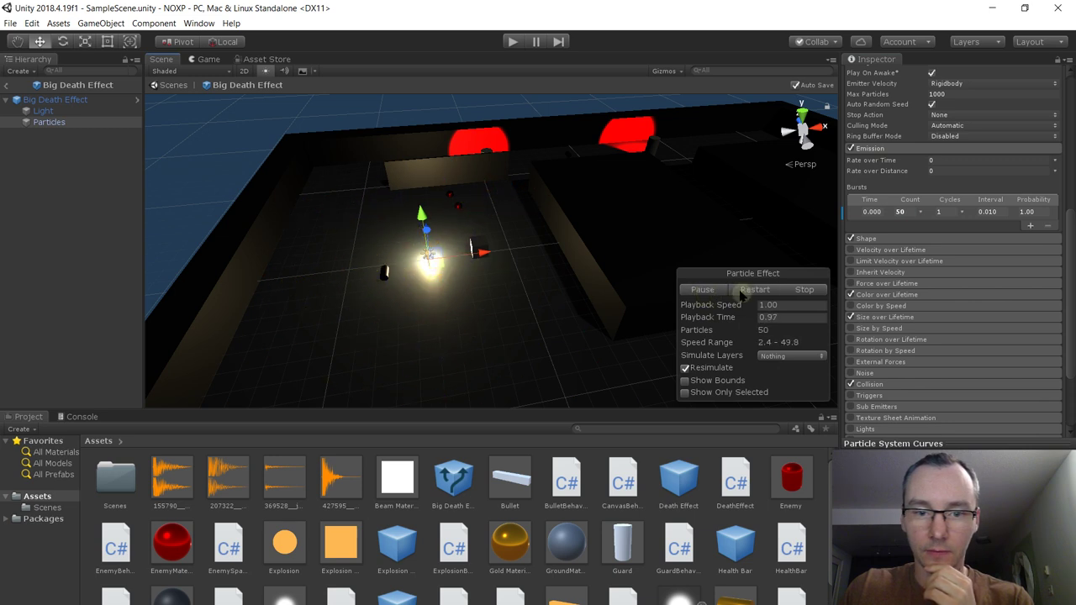
left_click(708, 289)
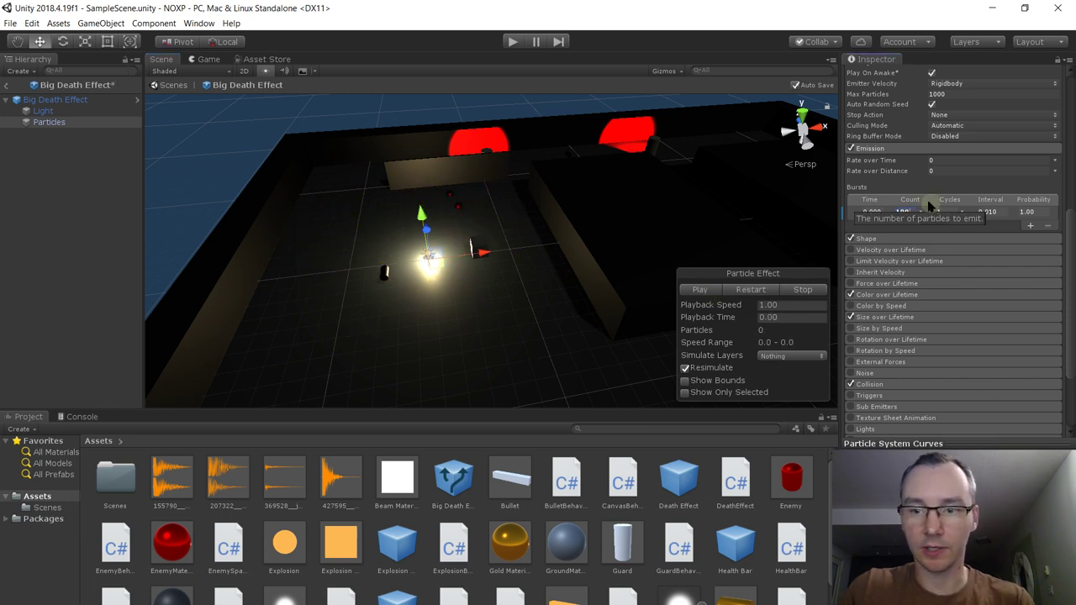
left_click(701, 290)
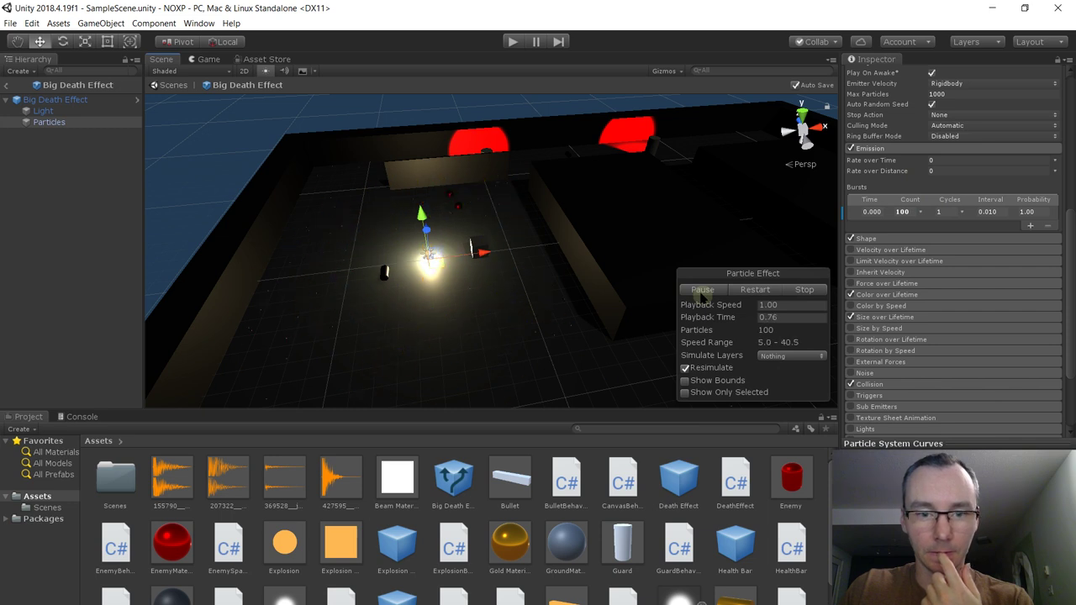
left_click(703, 289)
scroll(954, 252, "up", 10)
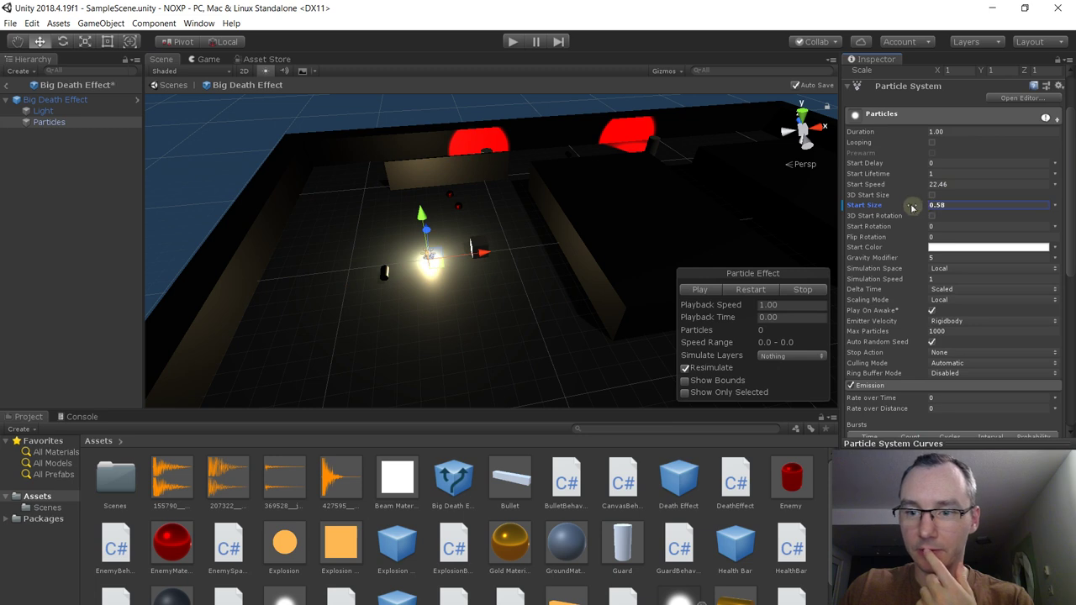
Set Start Size to 0.67 and Start Lifetime to 2, replaying the burst preview
left_click_drag(912, 207, 918, 206)
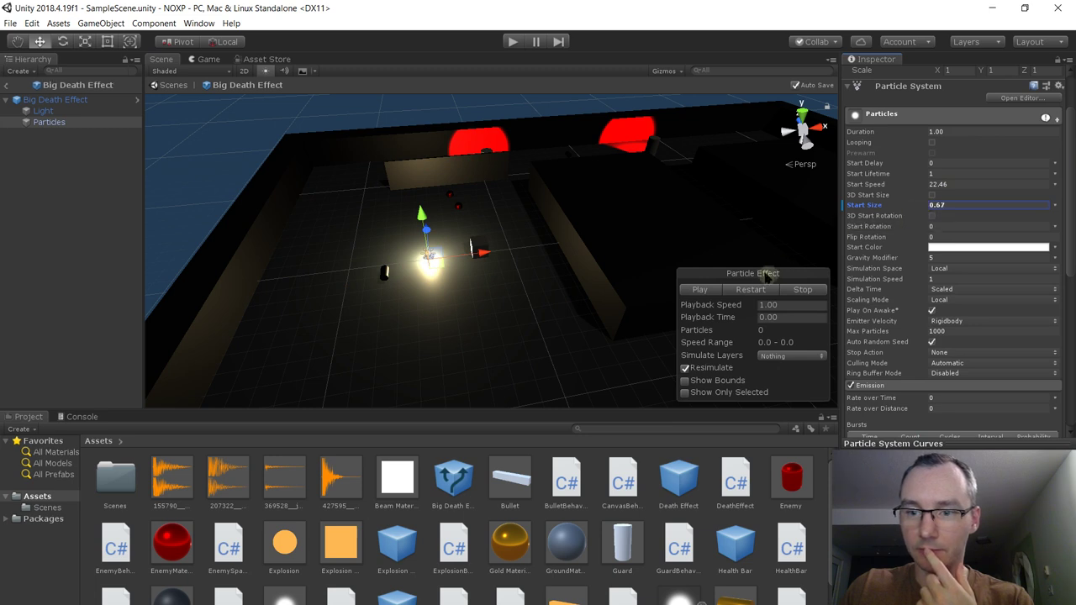
left_click(727, 289)
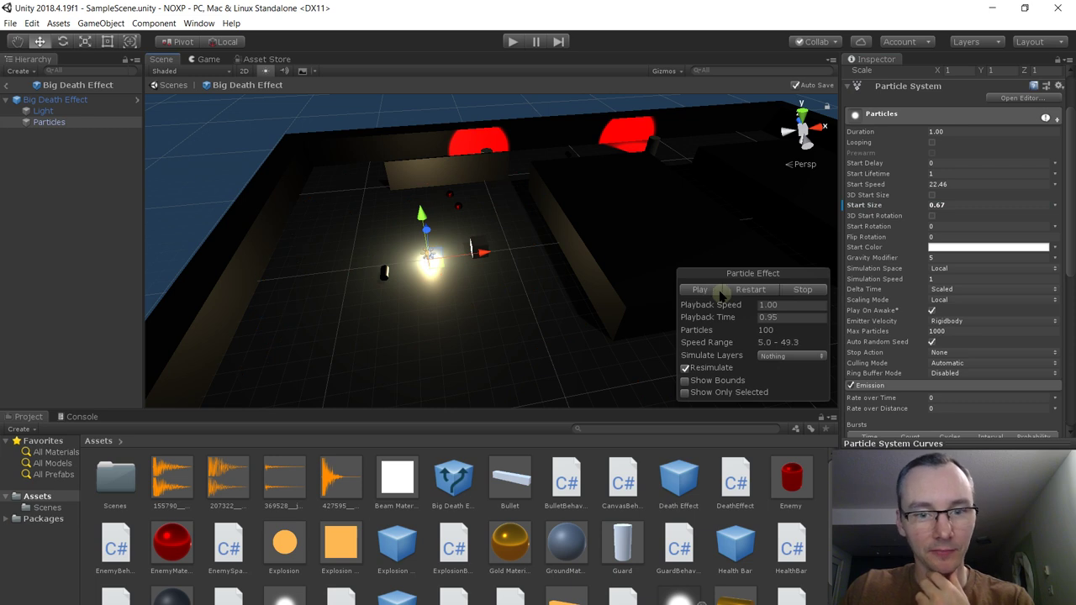
left_click(716, 291)
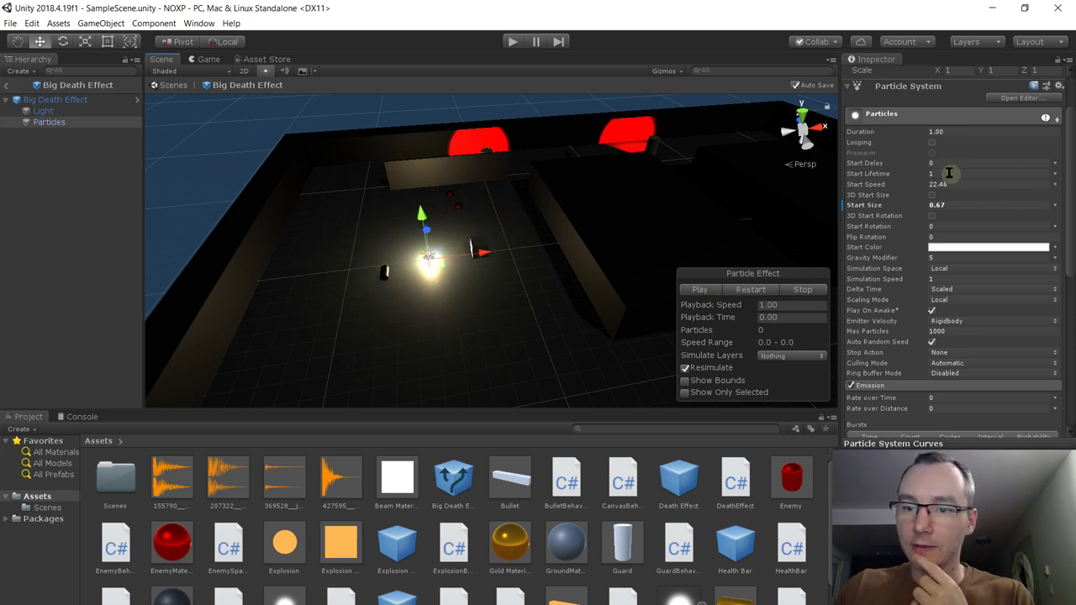
type("2")
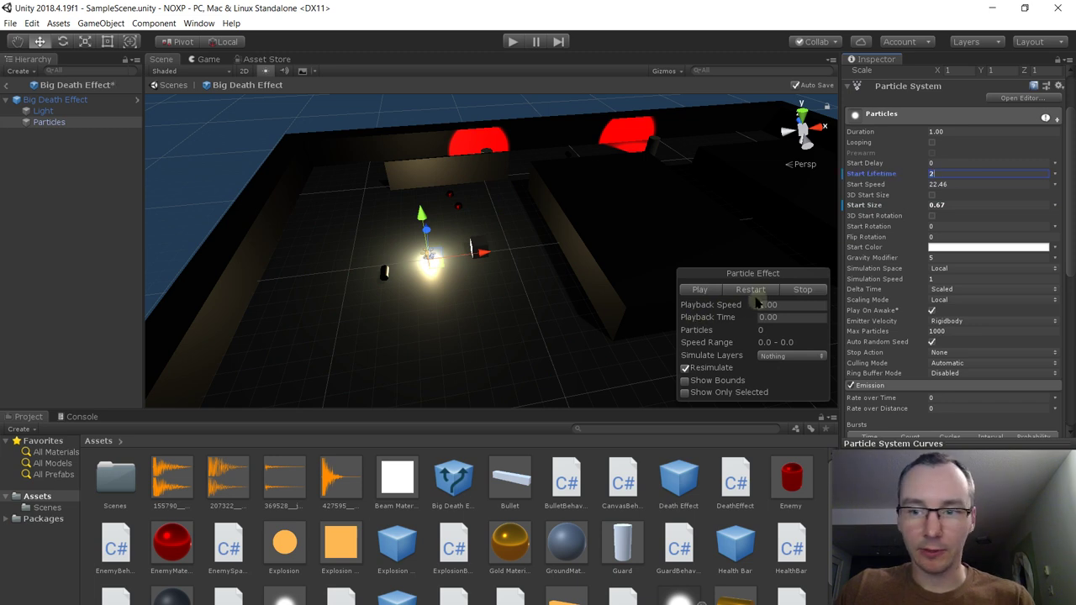
left_click(711, 290)
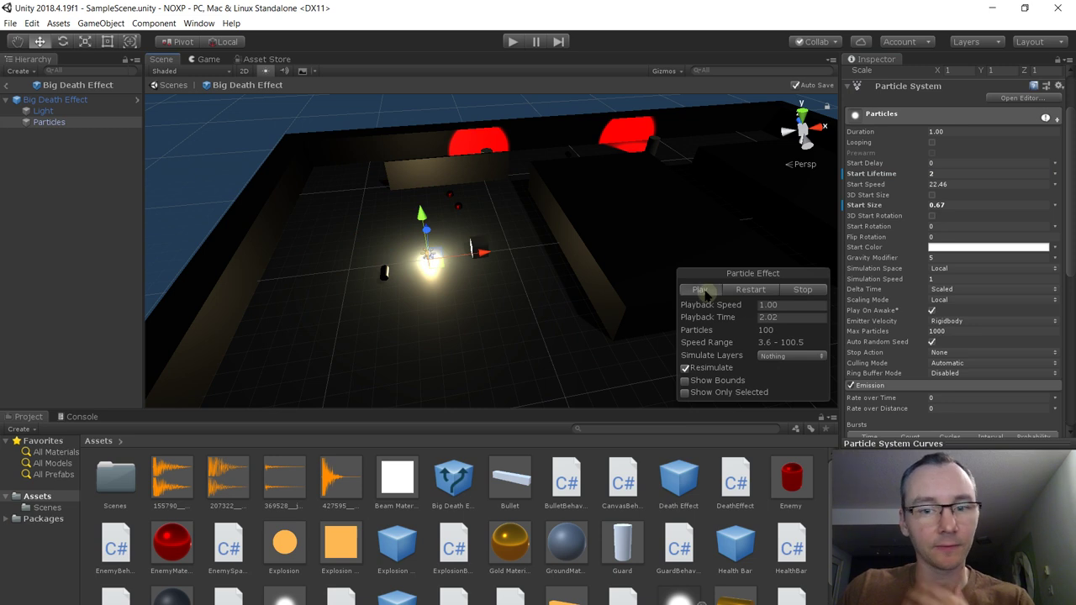
left_click(701, 290)
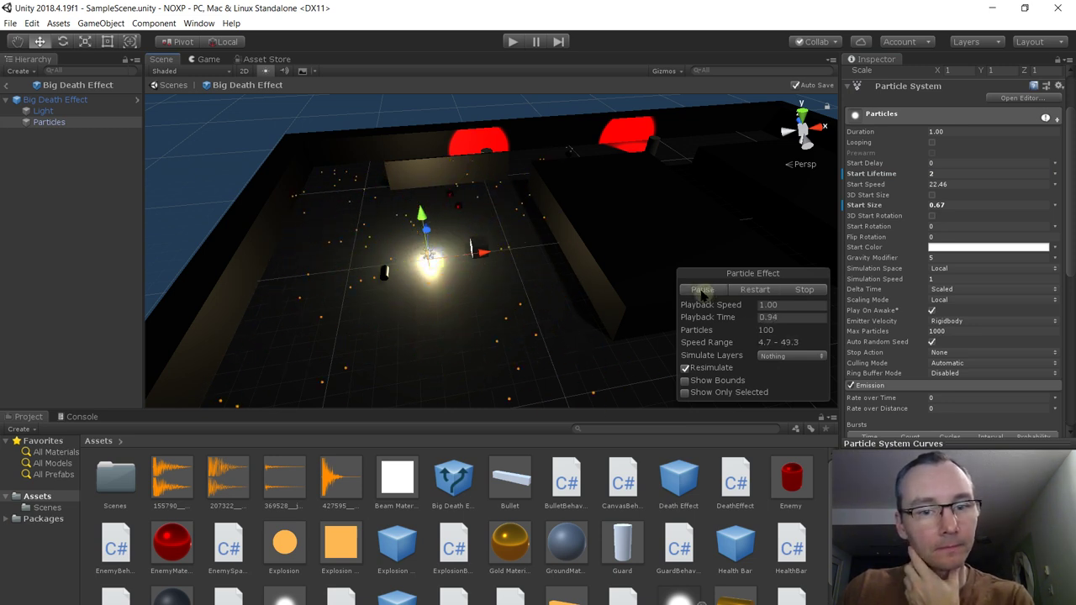
left_click(701, 290)
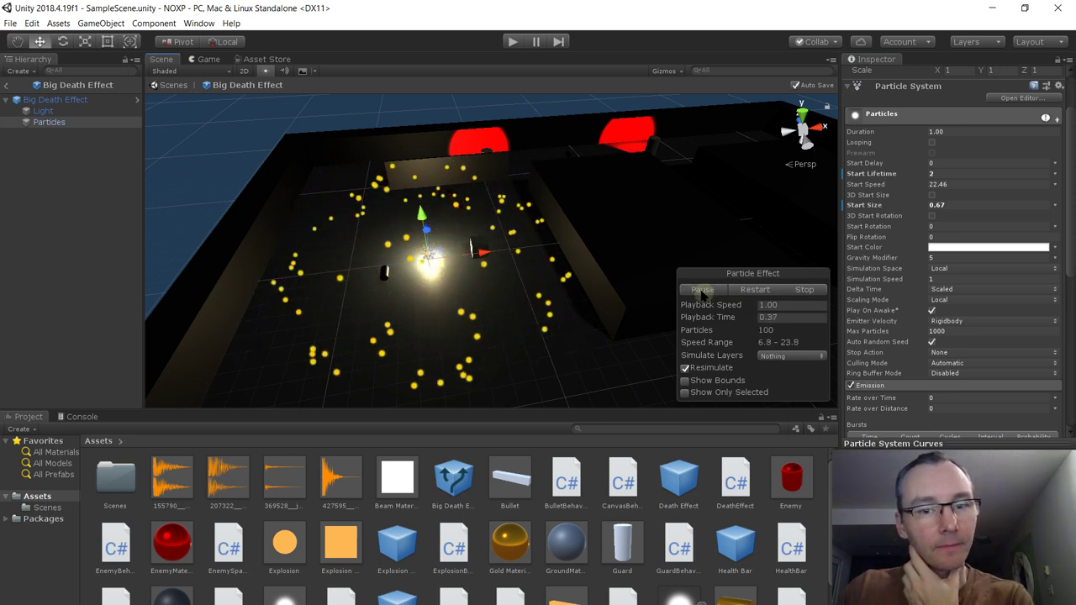
Change the Death Effect script Duration from 1 to 2 on the root, then reselect Particles
left_click(56, 100)
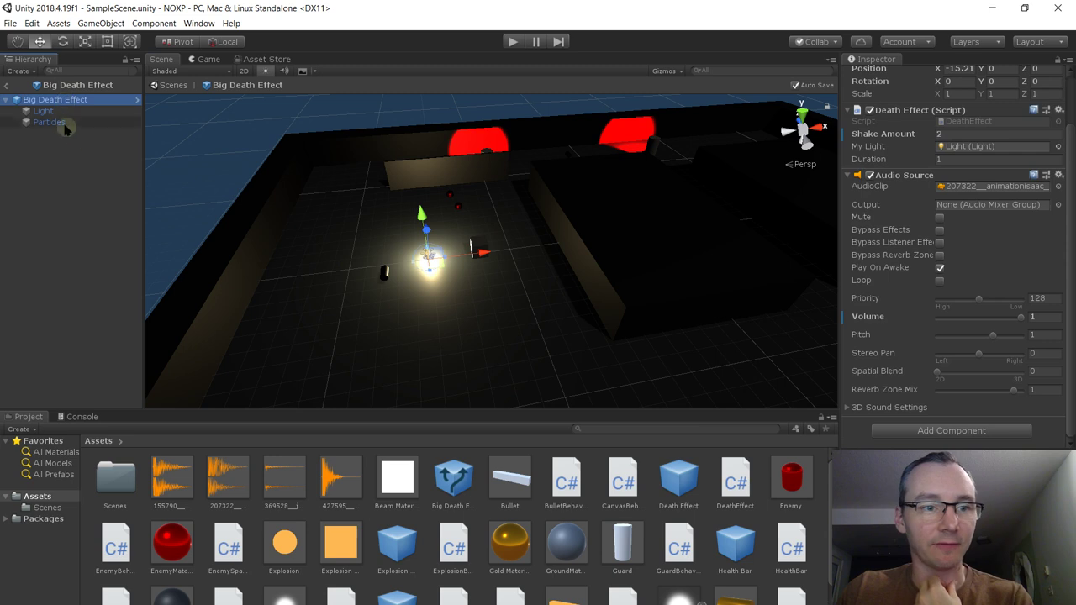
left_click(942, 160)
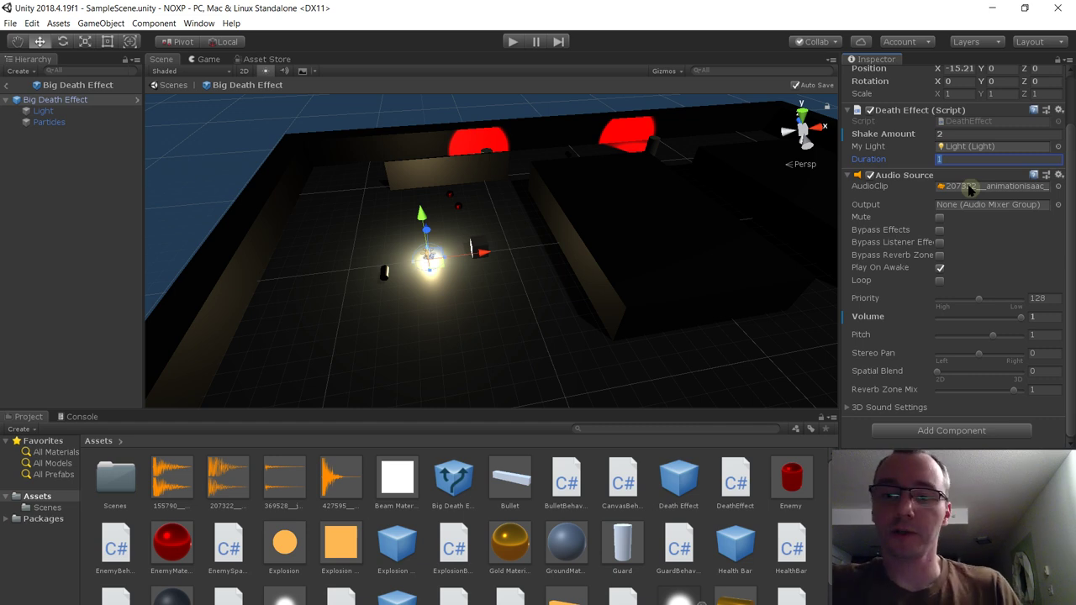
type("2")
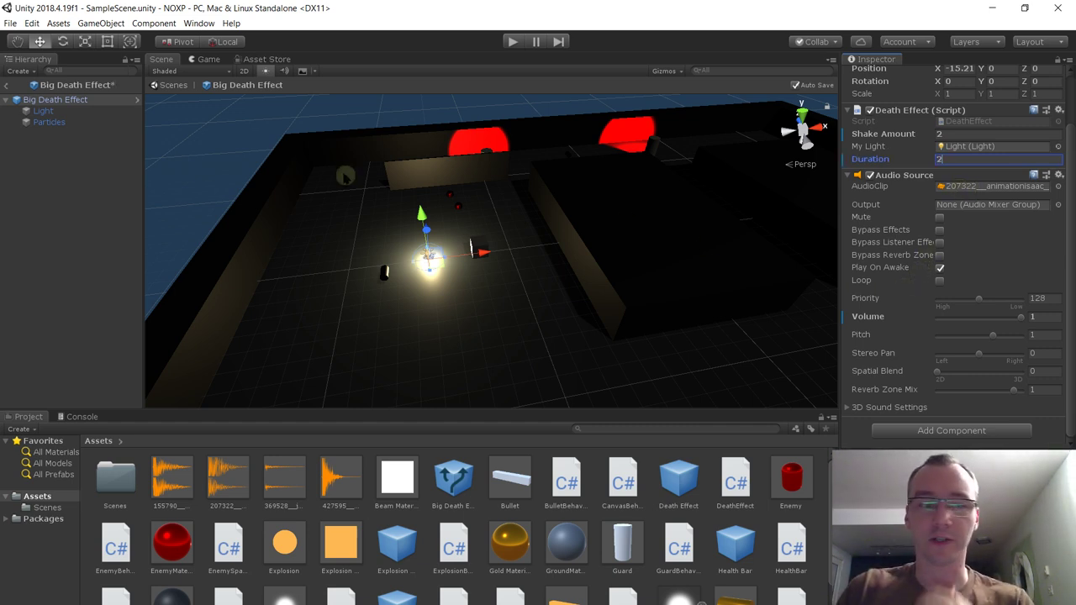
left_click(84, 122)
left_click(91, 101)
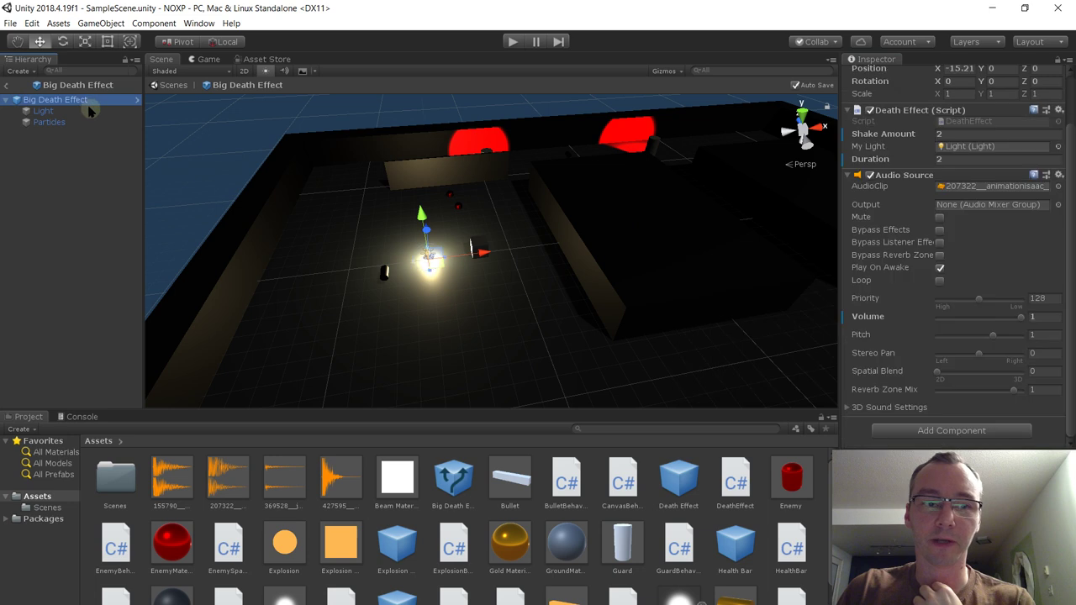
left_click(94, 126)
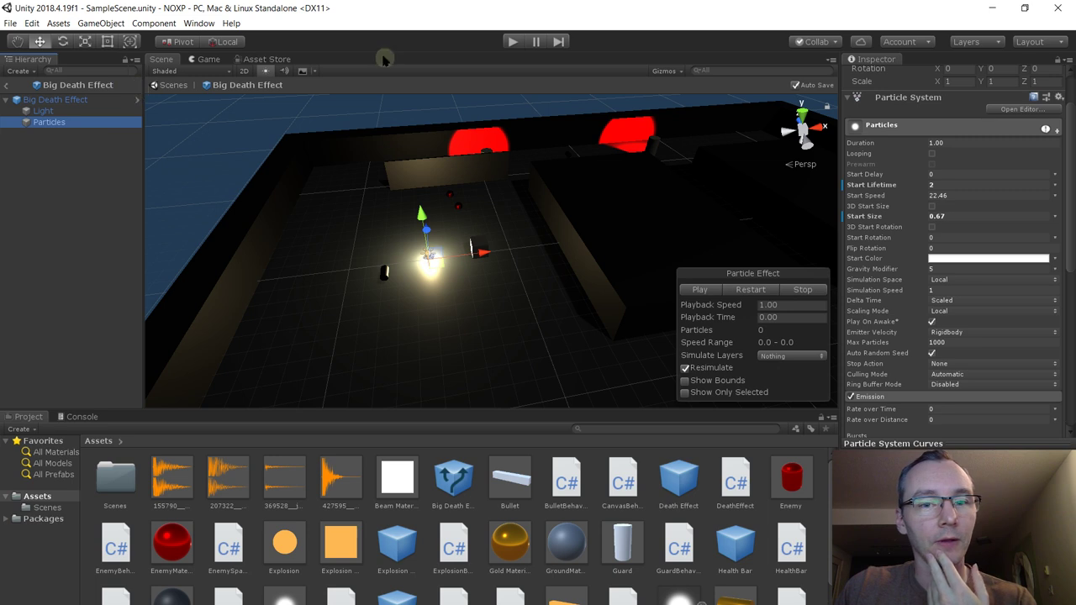
left_click(512, 41)
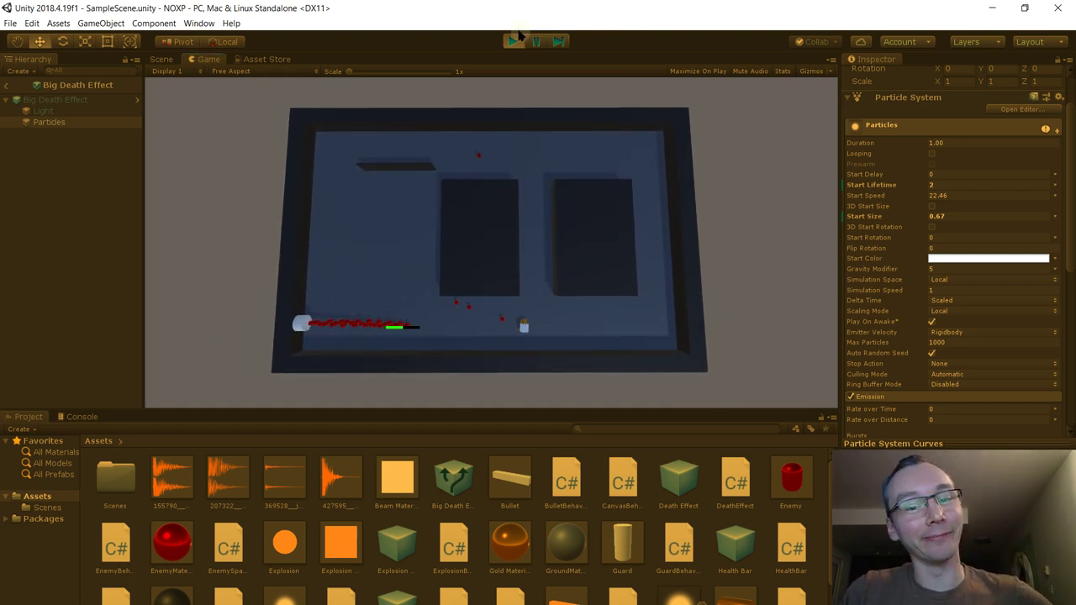
left_click(510, 41)
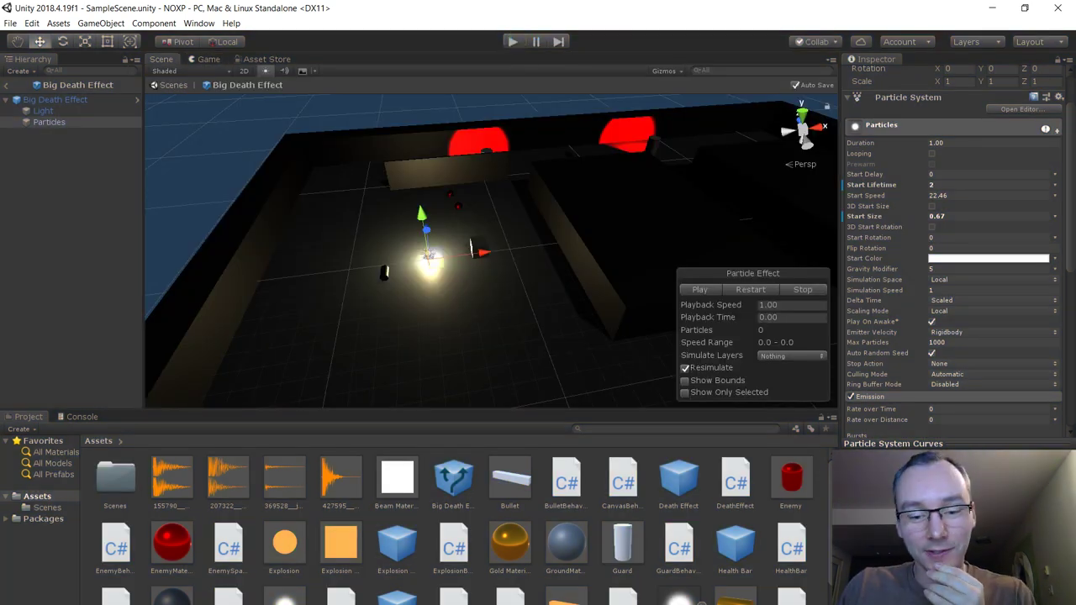
key("alt+Tab")
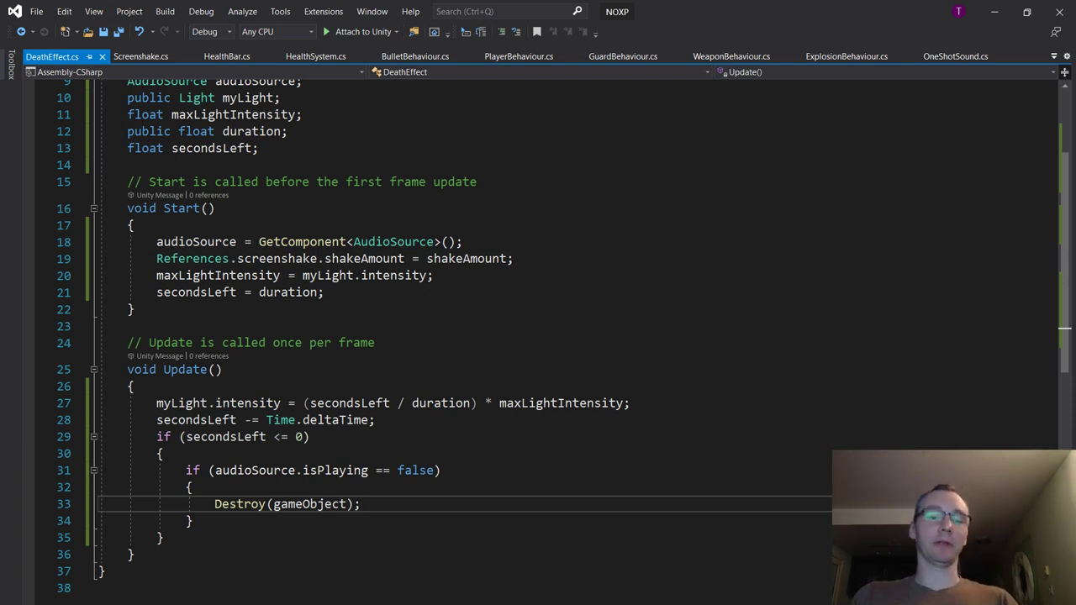
key("alt+Tab")
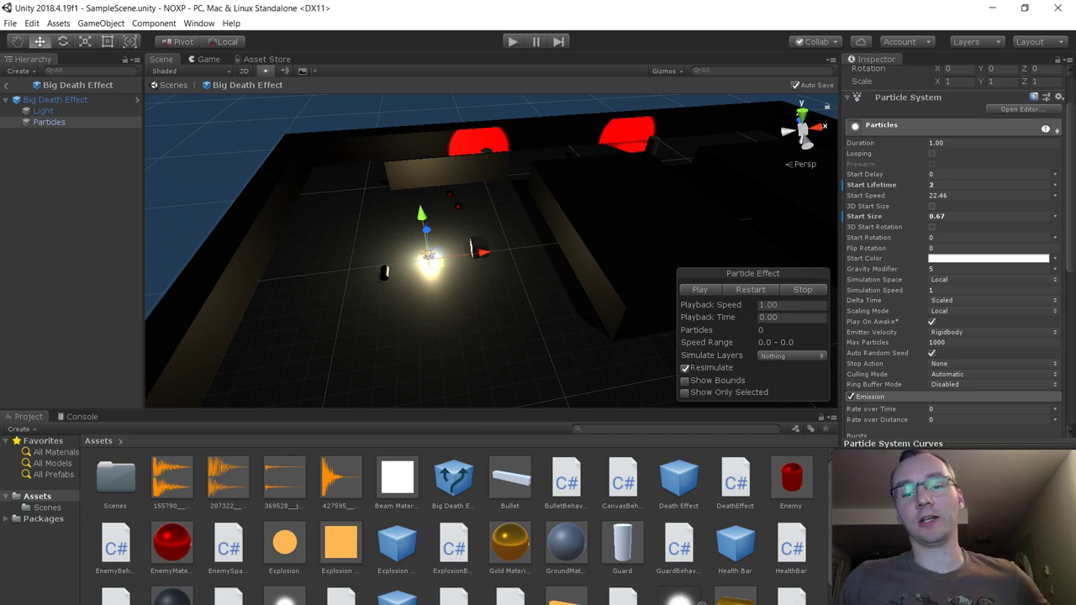
Review the Big Death Effect root's Death Effect settings, then switch to OBS Studio
mouse_move(643, 604)
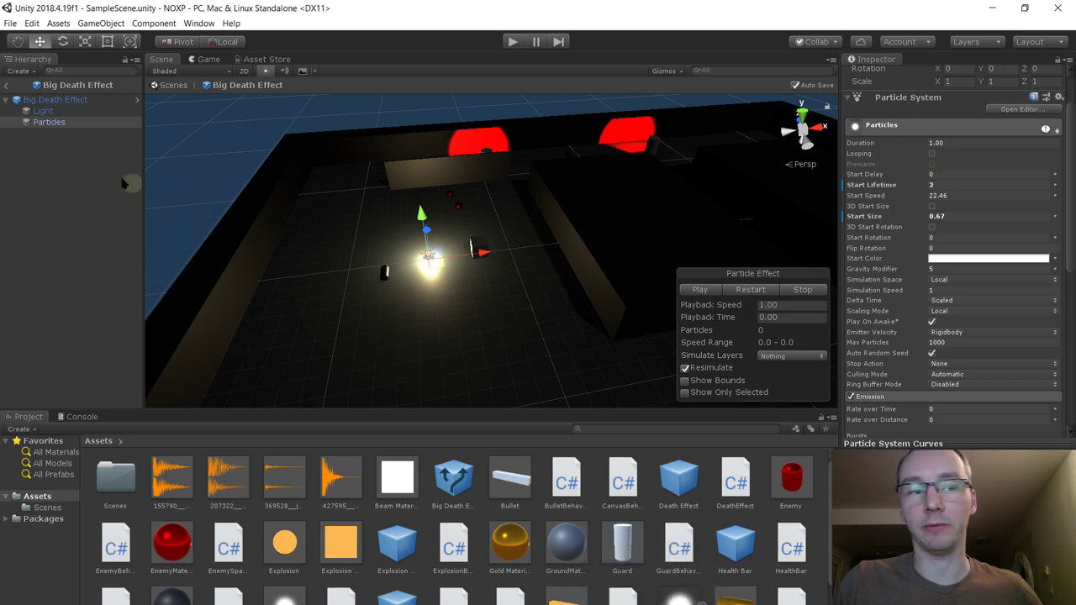
left_click(56, 99)
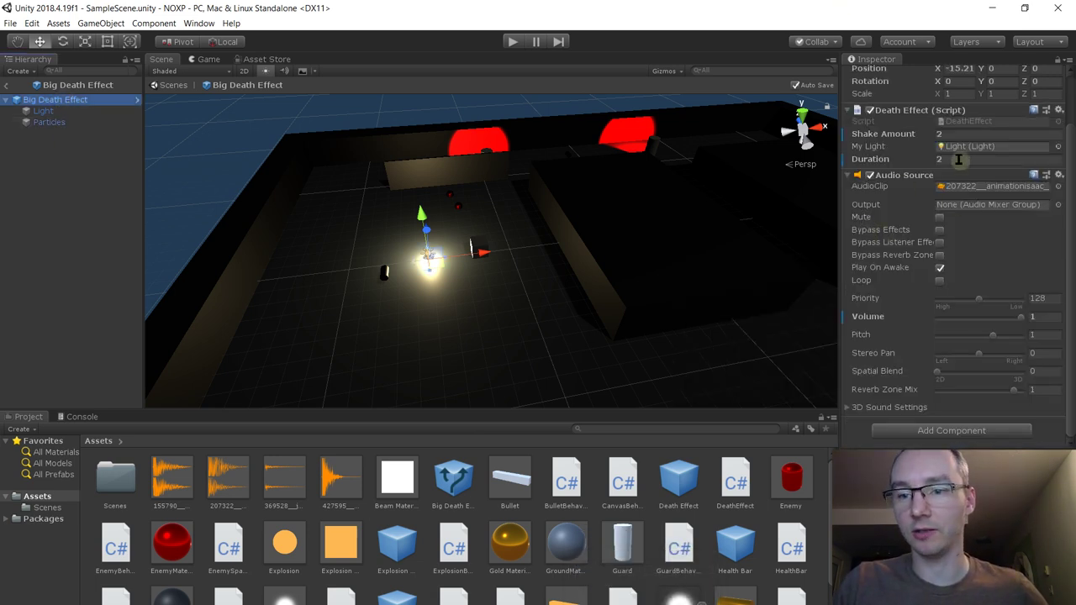
scroll(1059, 175, "up", 3)
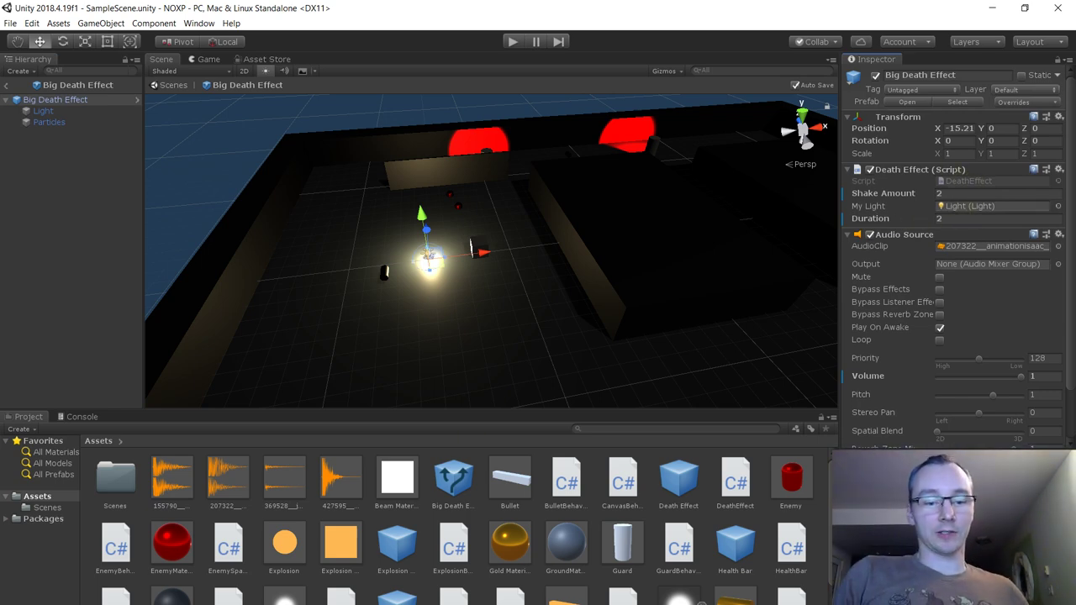
key("alt+Tab")
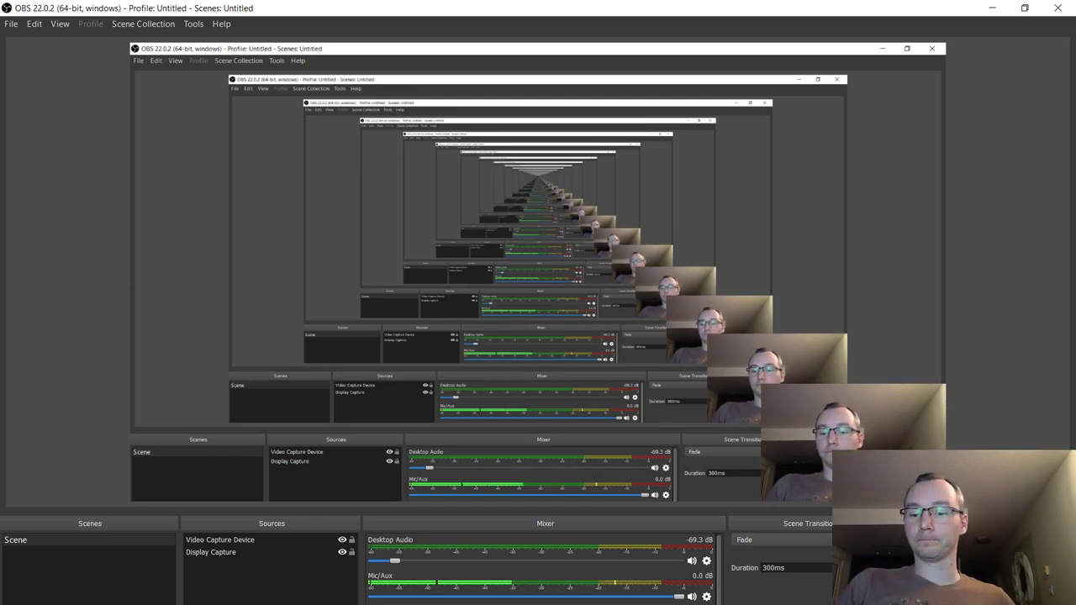